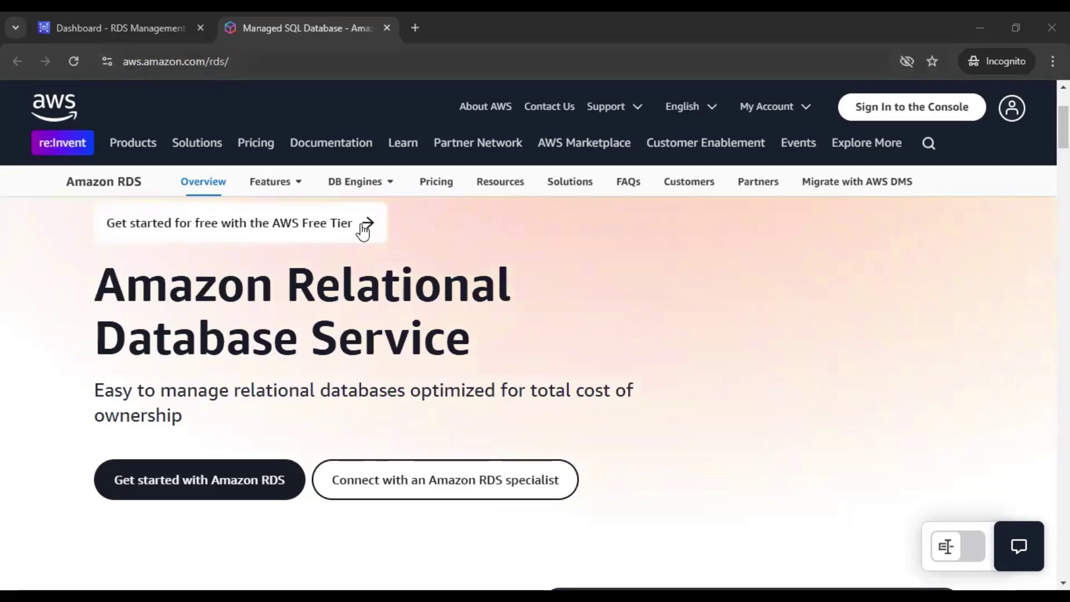
- Read the "Why Amazon RDS?" heading and the opening definition of Amazon Relational Database Service on the overview page
scroll(511, 343, "down", 1)
scroll(511, 343, "up", 1)
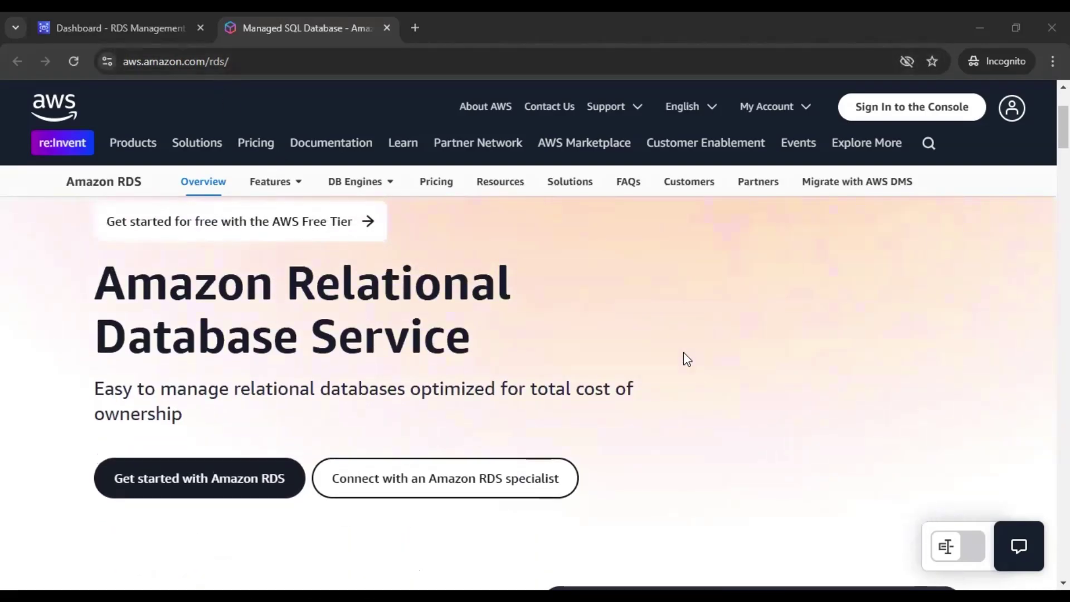
scroll(683, 358, "down", 4)
scroll(370, 350, "down", 2)
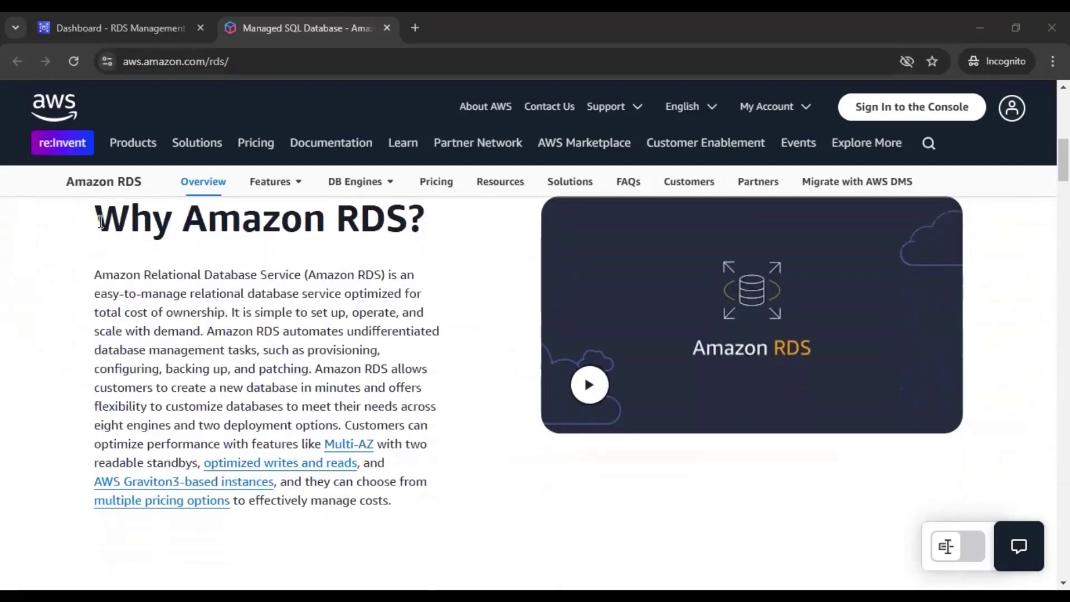
triple_click(403, 220)
left_click(444, 292)
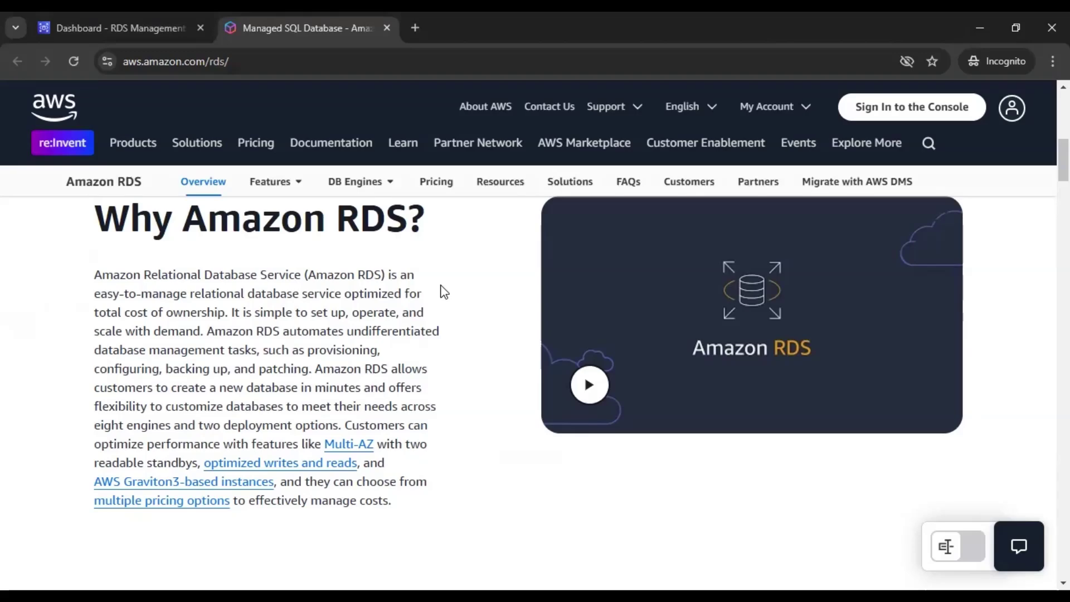
left_click_drag(91, 220, 430, 220)
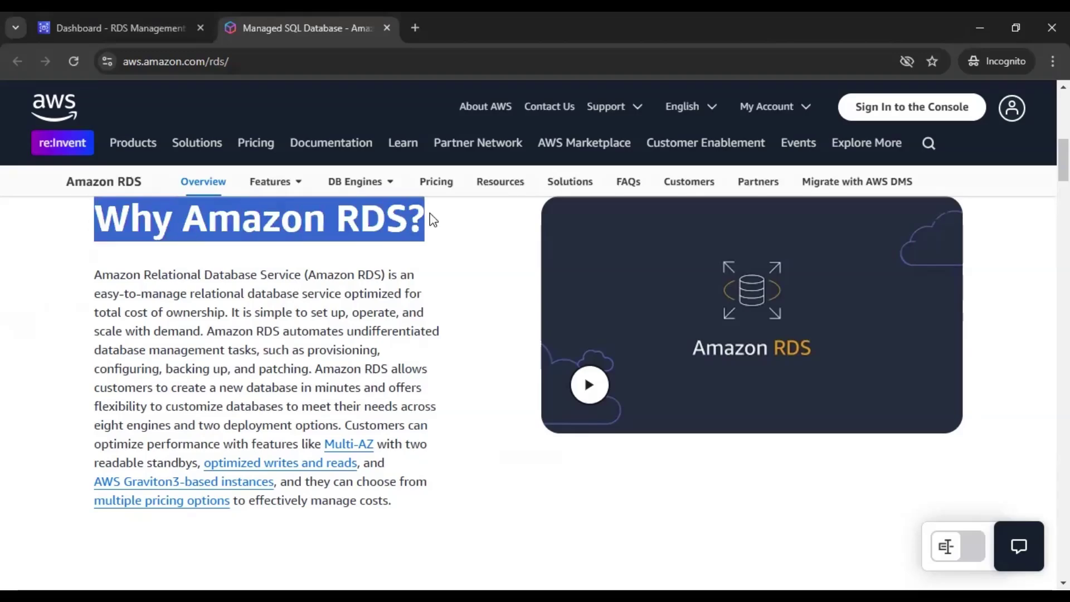
left_click(438, 263)
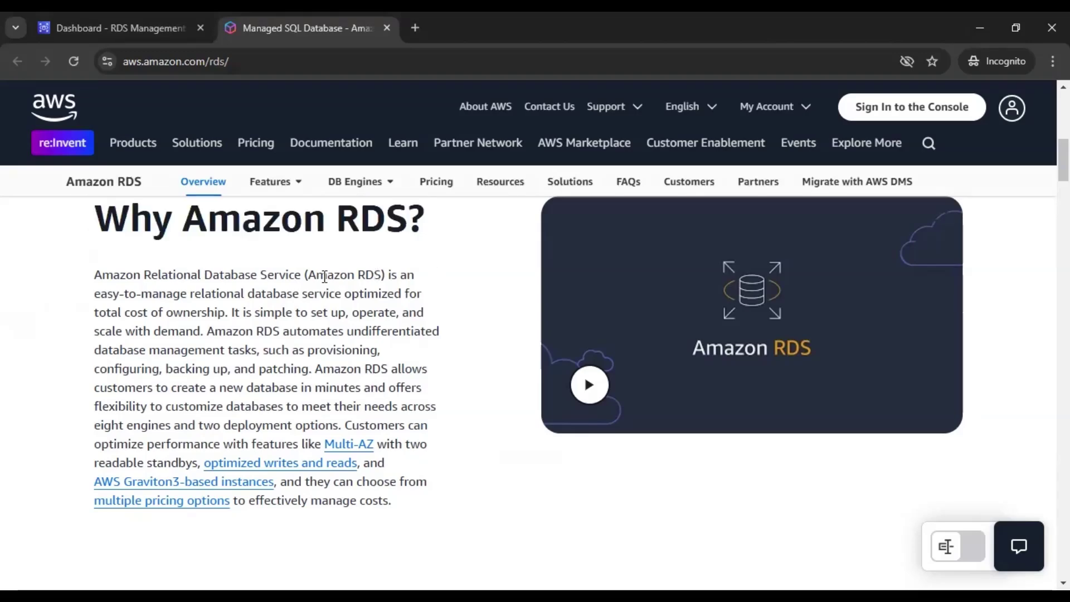
left_click_drag(336, 220, 406, 220)
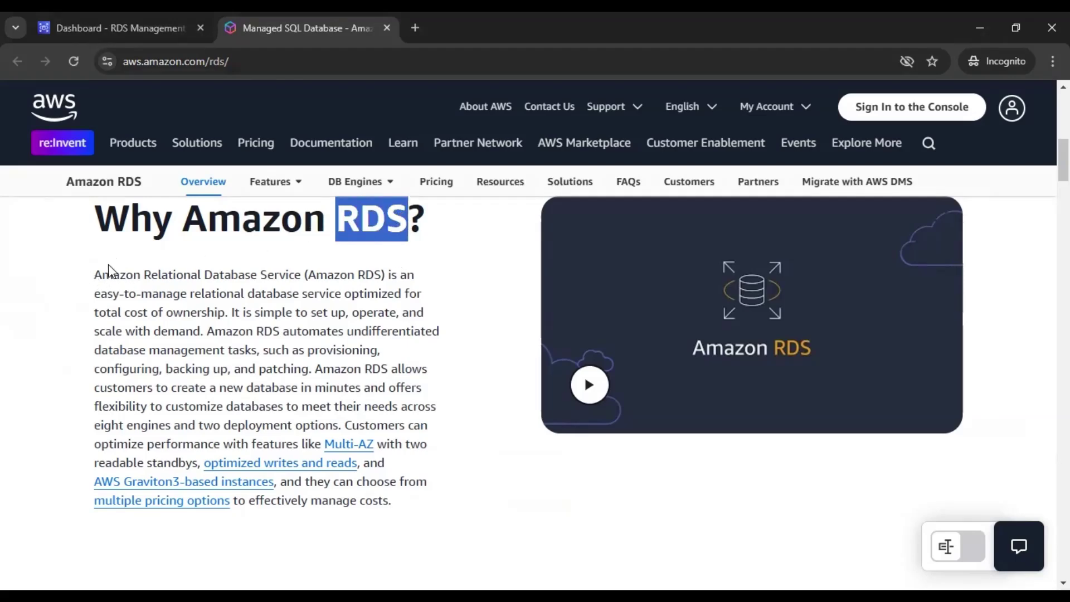
left_click_drag(94, 279, 386, 277)
left_click(372, 298)
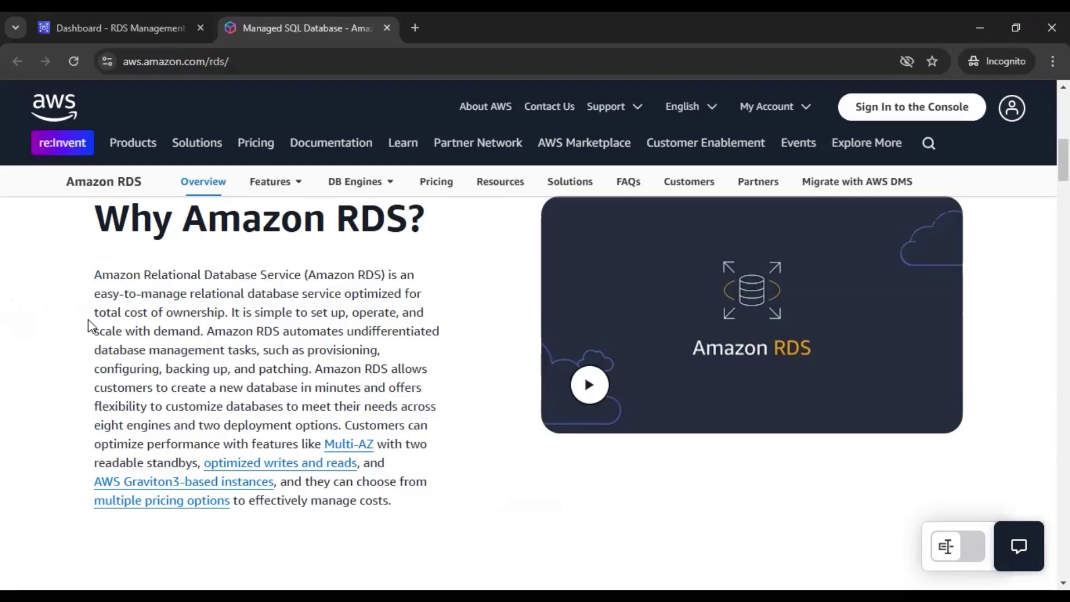
- Examine the phrase "total cost of ownership" and the rest of the "Why Amazon RDS?" paragraph
left_click_drag(92, 313, 225, 317)
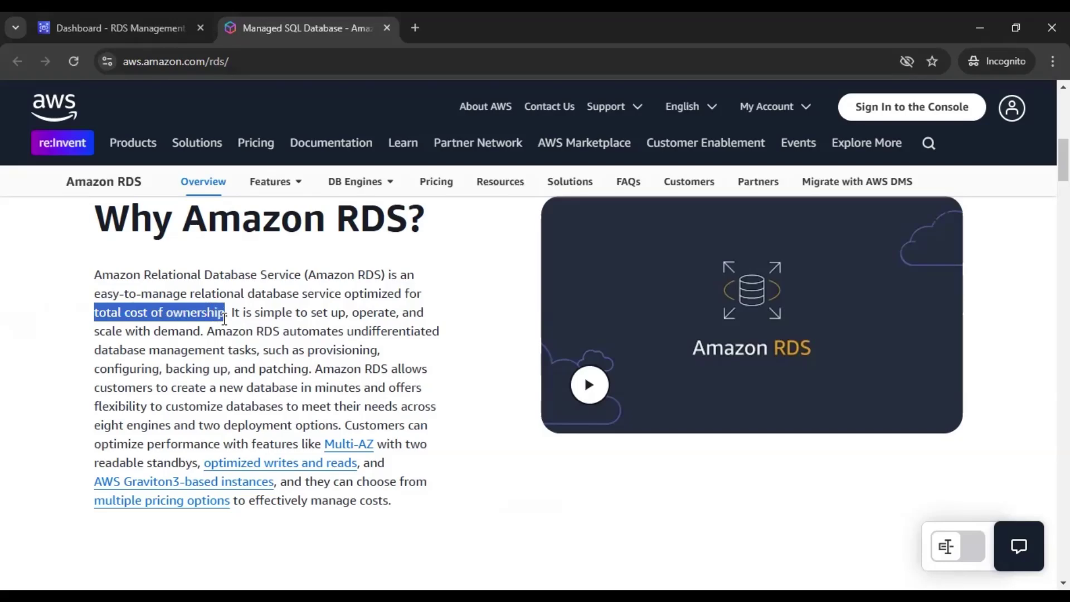
left_click(212, 330)
left_click_drag(125, 314, 220, 322)
left_click(217, 320)
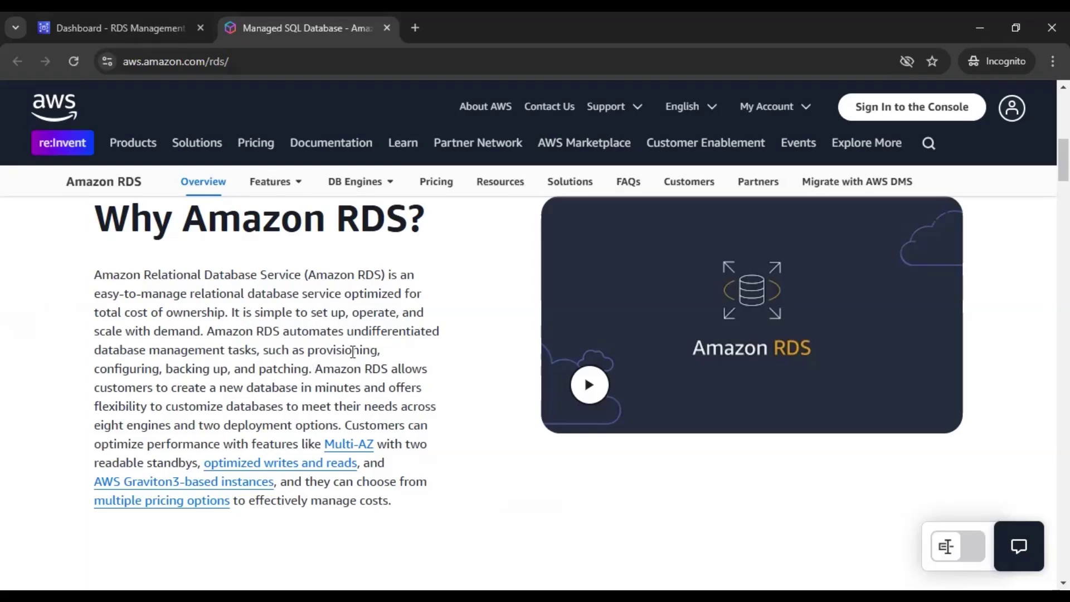
left_click_drag(334, 223, 409, 224)
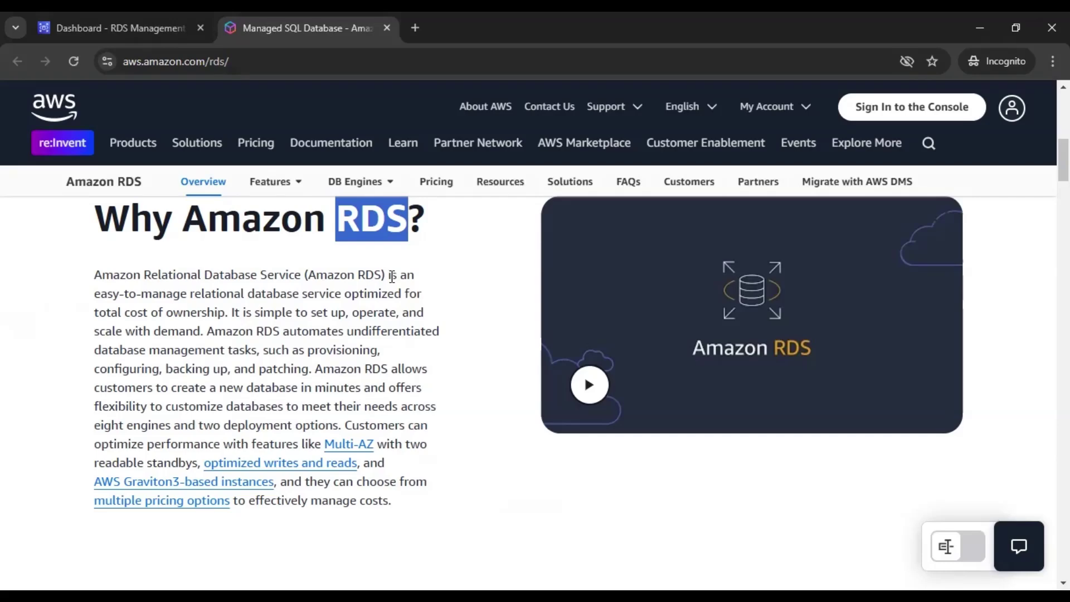
left_click(287, 295)
left_click_drag(124, 312, 224, 312)
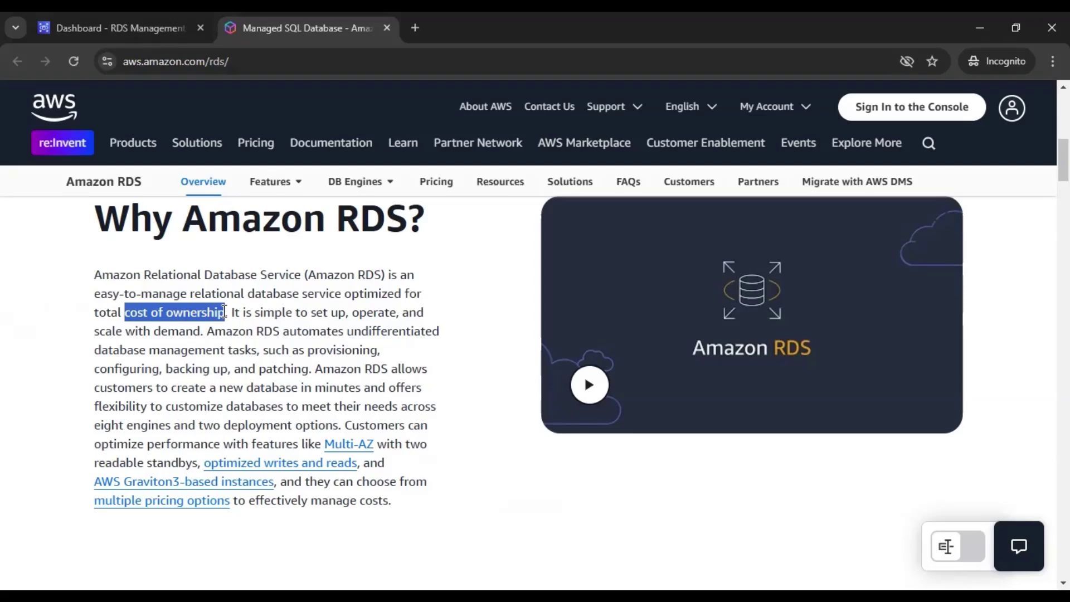
left_click(216, 346)
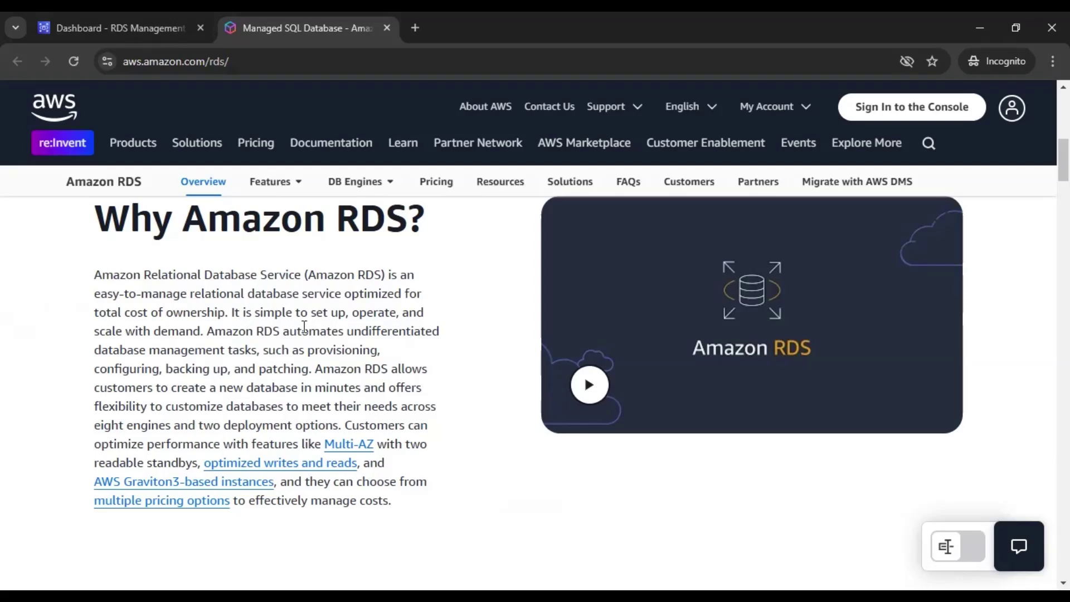
scroll(315, 310, "down", 1)
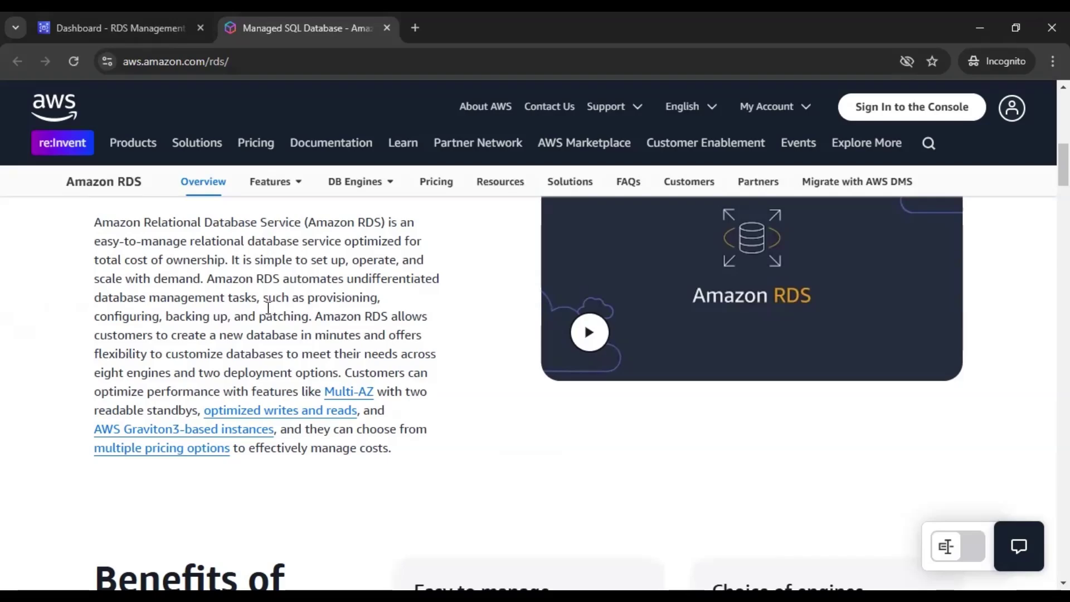
scroll(436, 354, "down", 1)
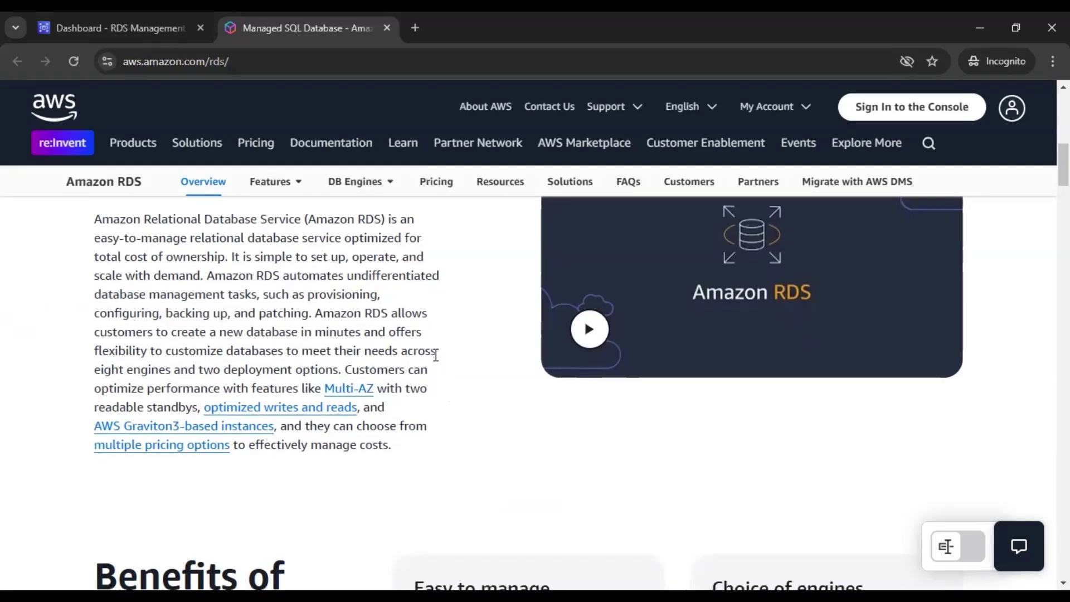
- Review the "Benefits of Amazon RDS" cards on management, engine choice, high availability and operational expertise
scroll(436, 355, "down", 5)
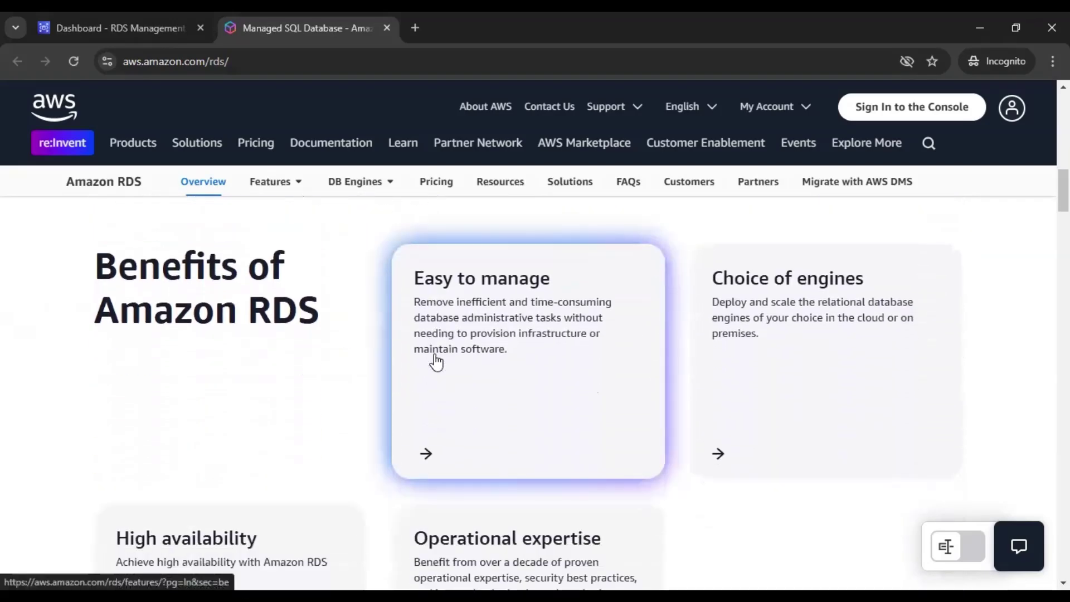
left_click_drag(96, 260, 323, 317)
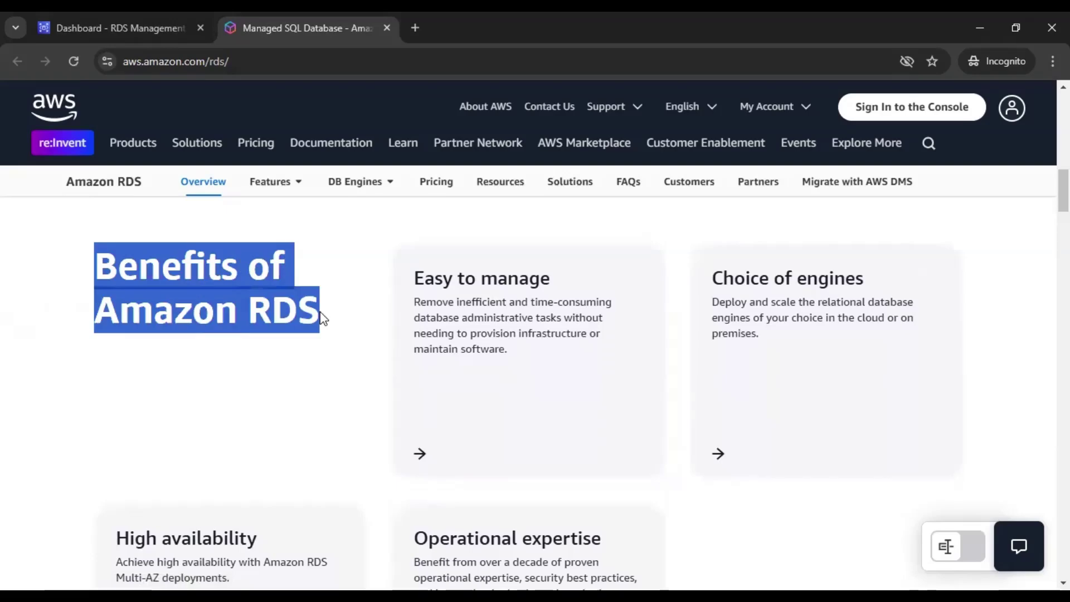
left_click(322, 318)
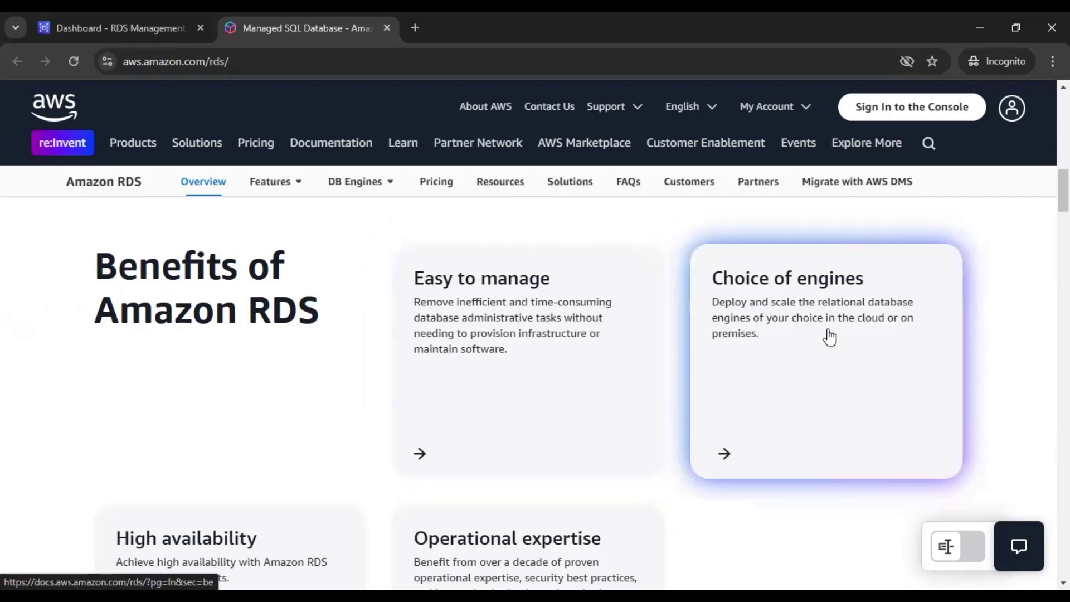
scroll(826, 337, "down", 2)
scroll(827, 337, "up", 1)
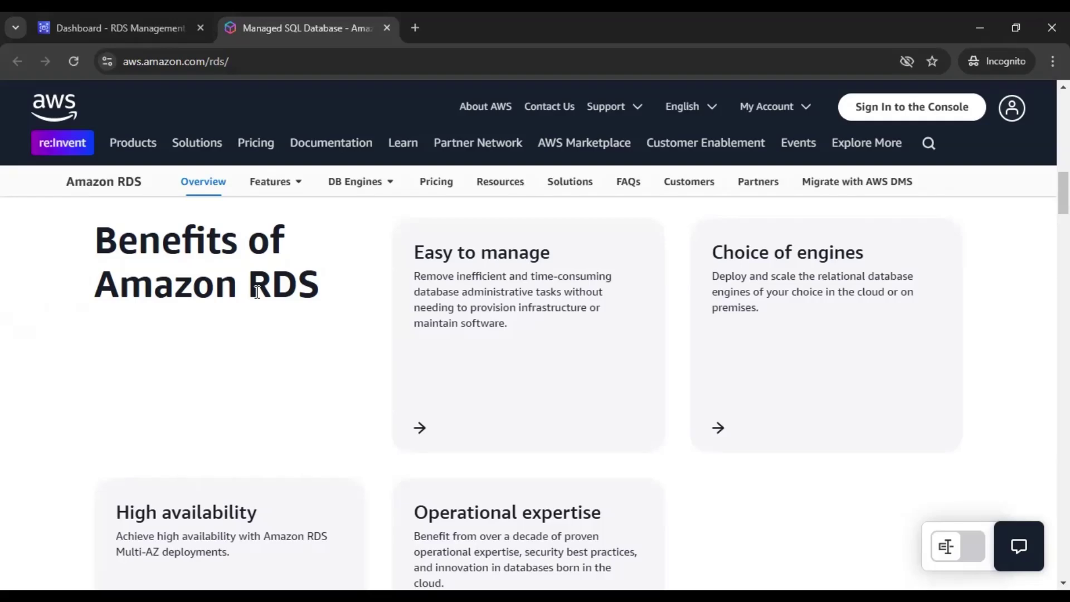
scroll(321, 310, "down", 2)
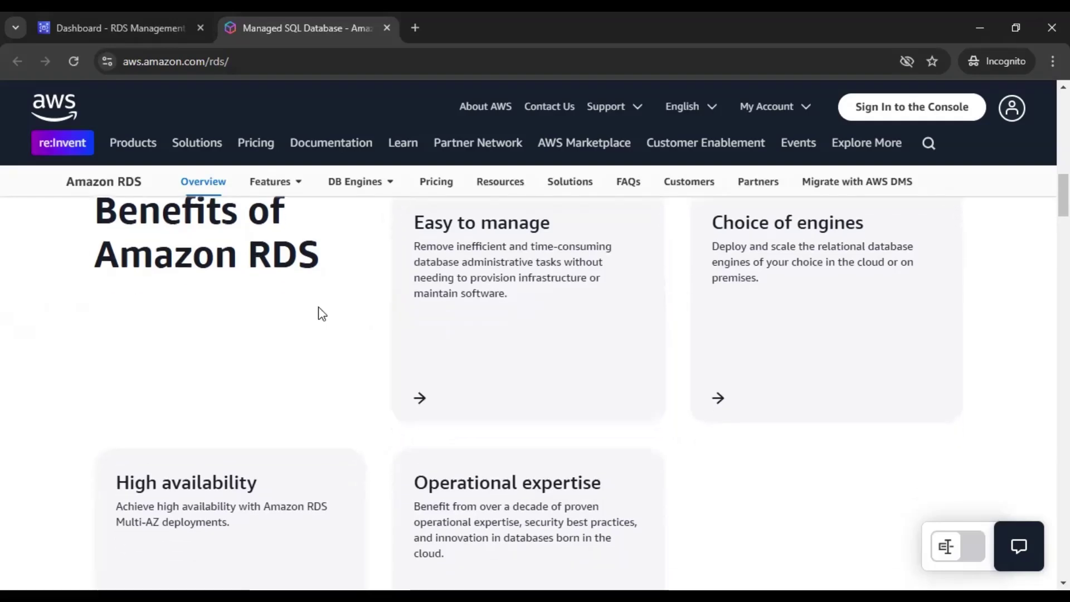
scroll(321, 310, "down", 2)
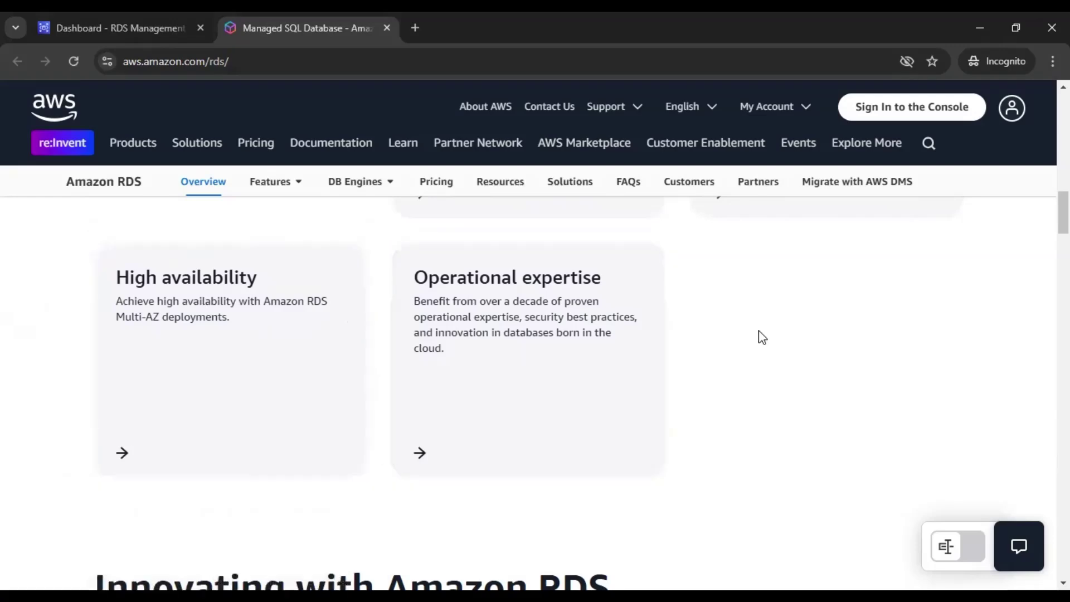
- Examine the supported database engines, from PostgreSQL to Db2, in the Amazon RDS part of "Innovating with Amazon RDS"
scroll(761, 337, "down", 1)
scroll(761, 337, "down", 4)
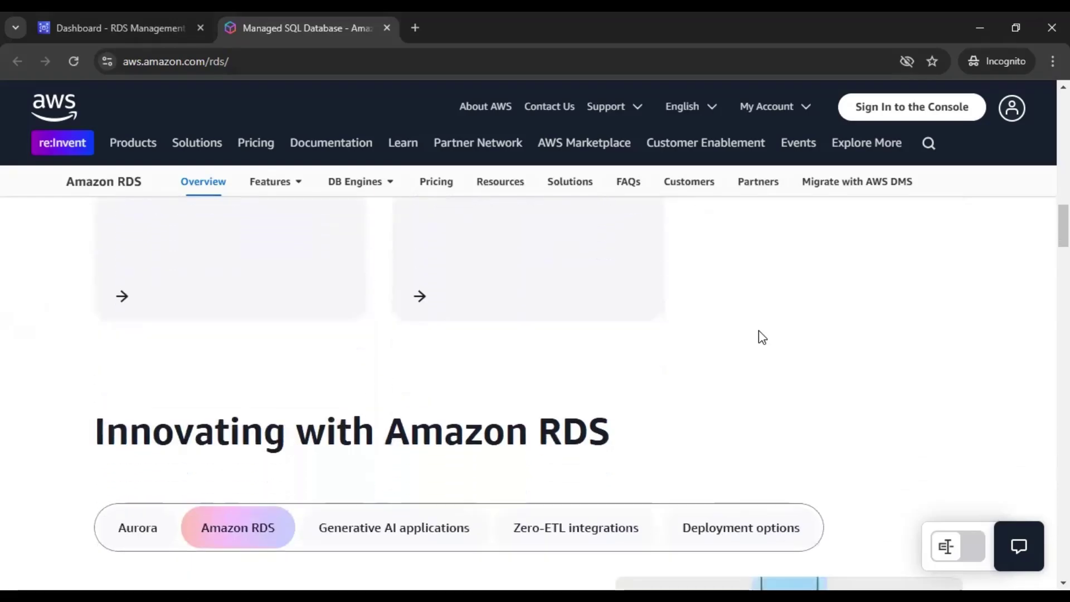
scroll(758, 331, "down", 1)
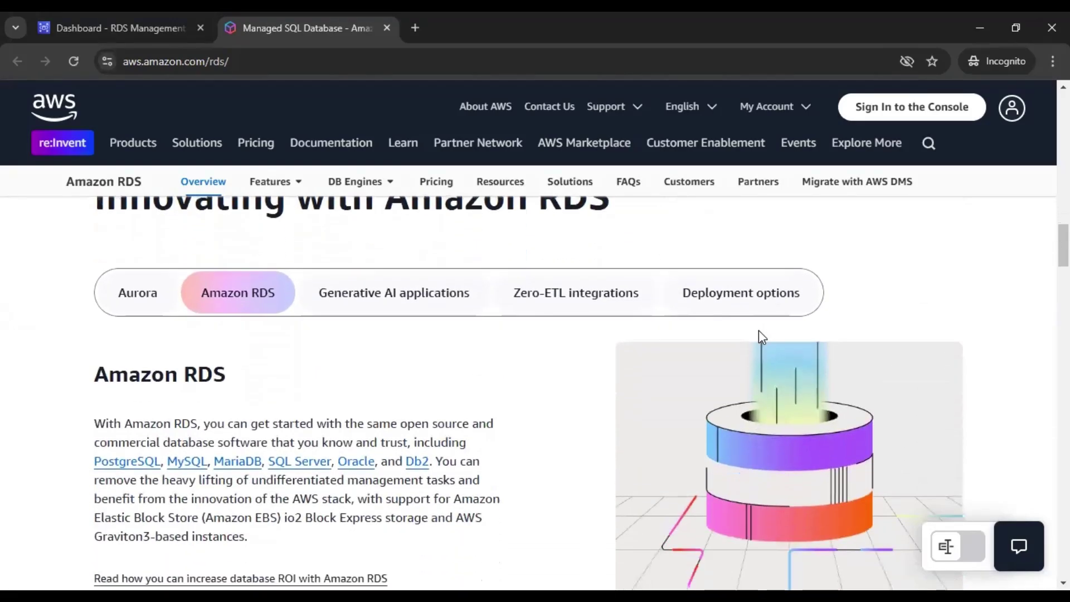
scroll(758, 331, "down", 2)
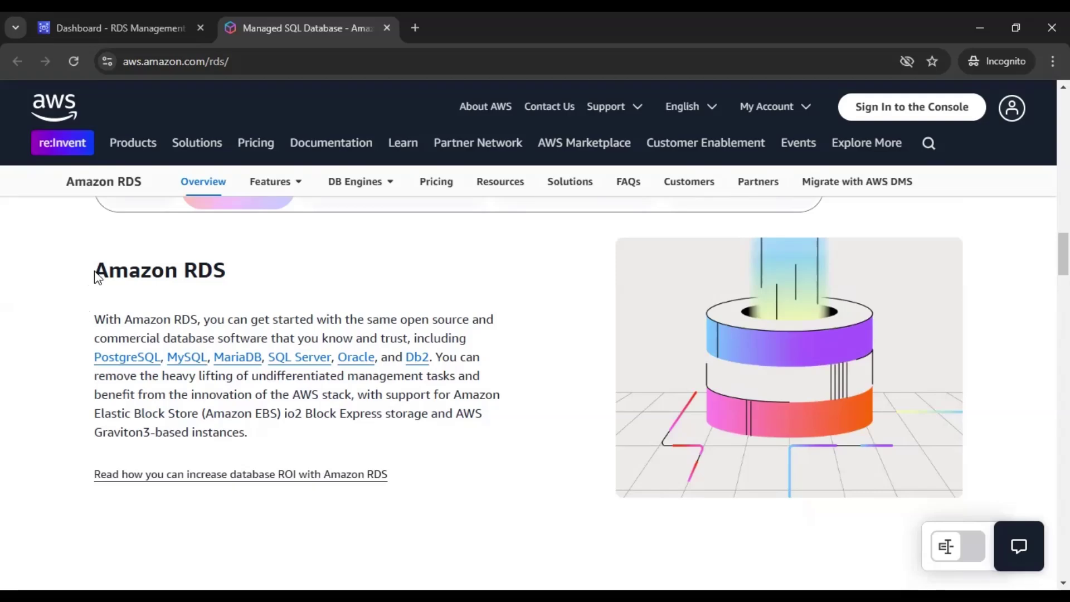
left_click_drag(93, 272, 214, 271)
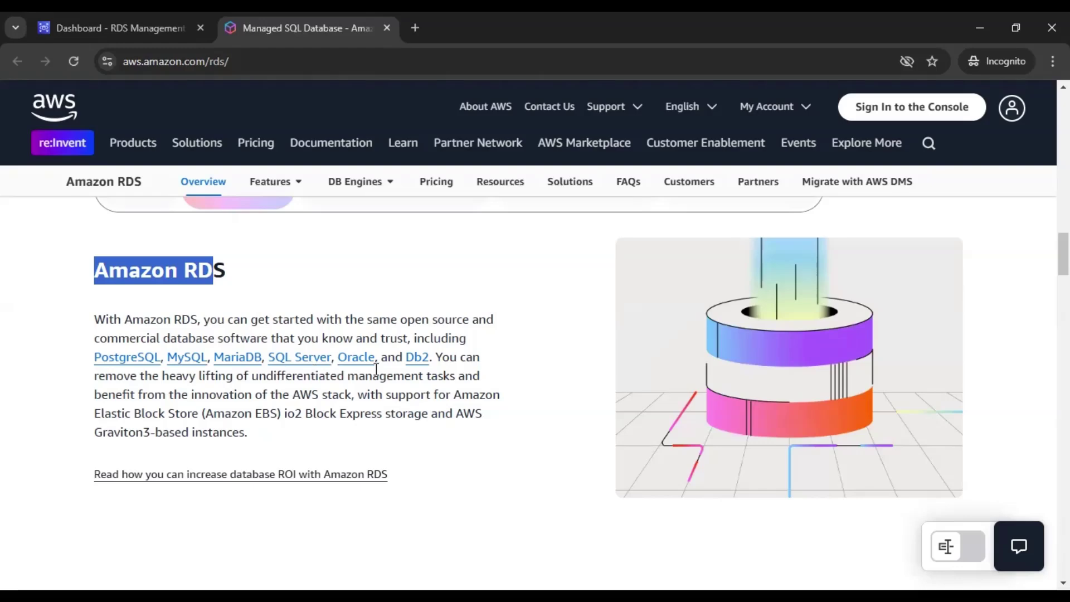
left_click_drag(429, 360, 395, 359)
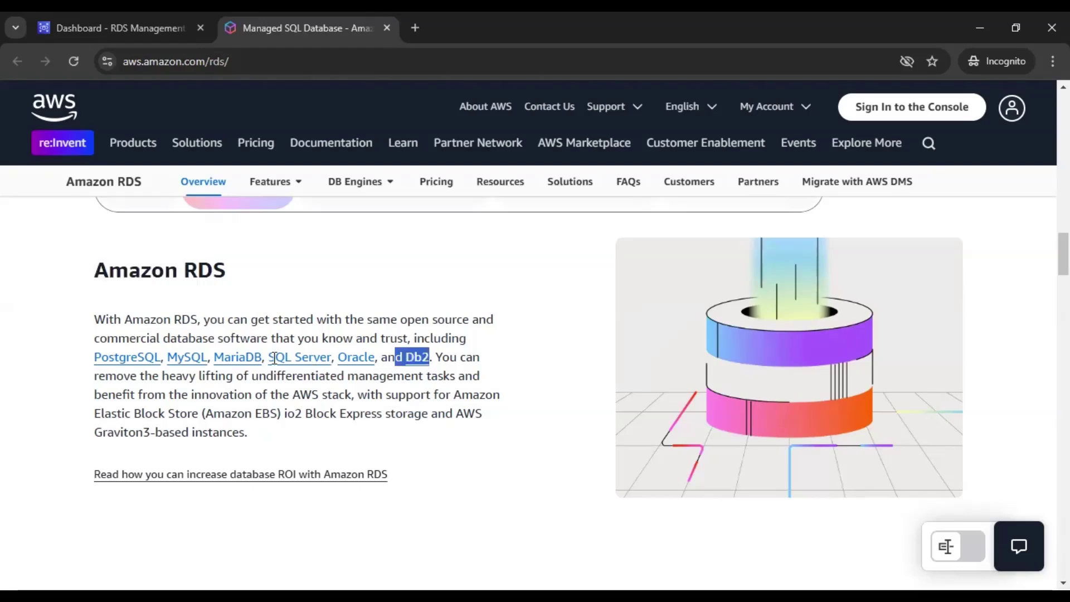
left_click(117, 410)
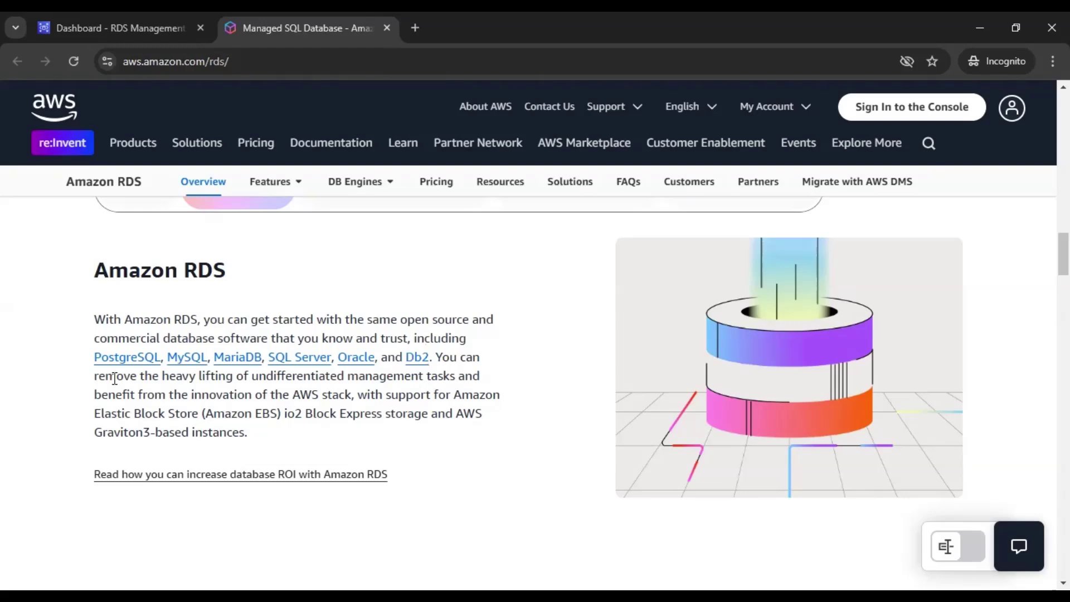
left_click_drag(62, 365, 262, 359)
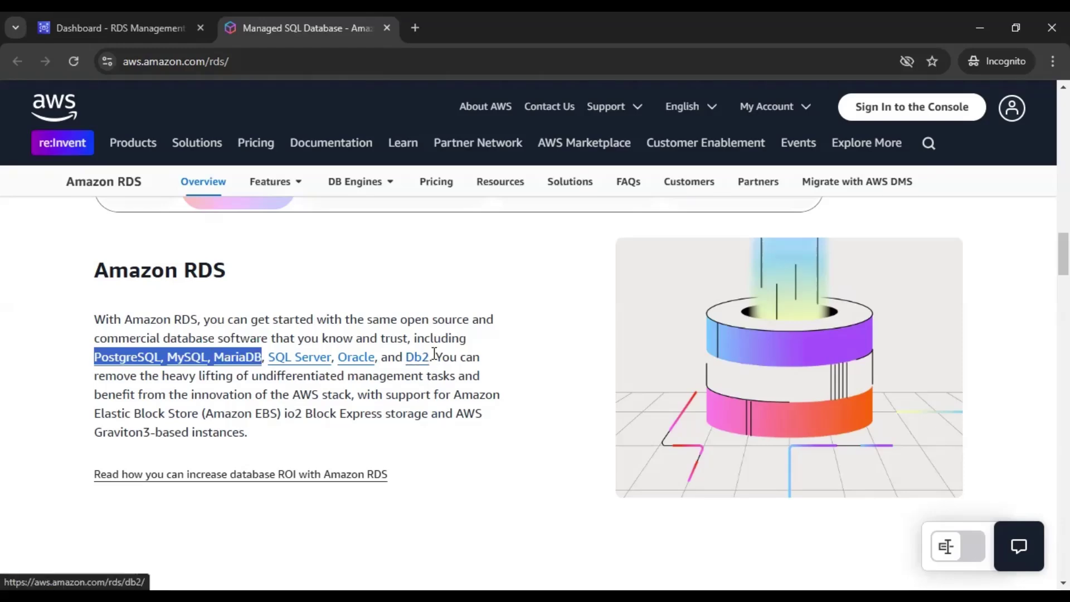
left_click_drag(432, 359, 268, 355)
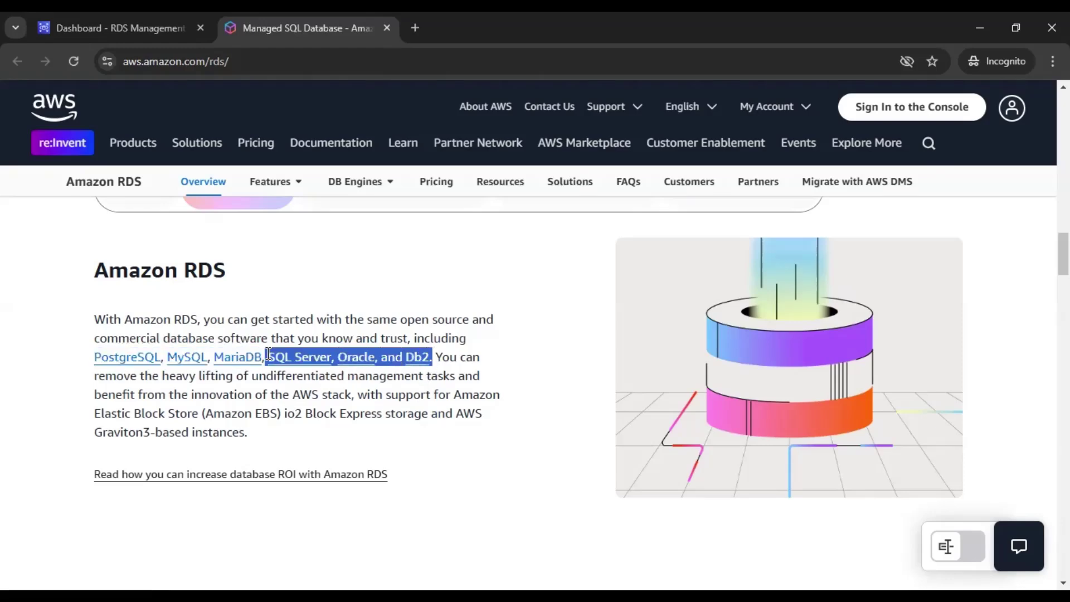
left_click(369, 403)
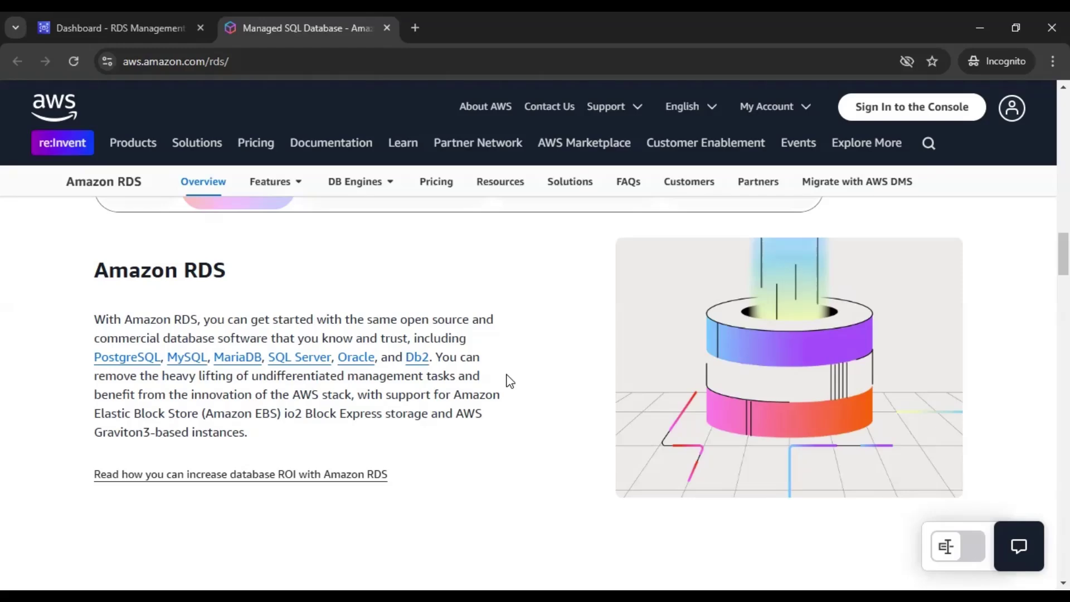
- Look through the "Use cases" and "Customers" sections of the Amazon RDS overview page
scroll(510, 382, "down", 1)
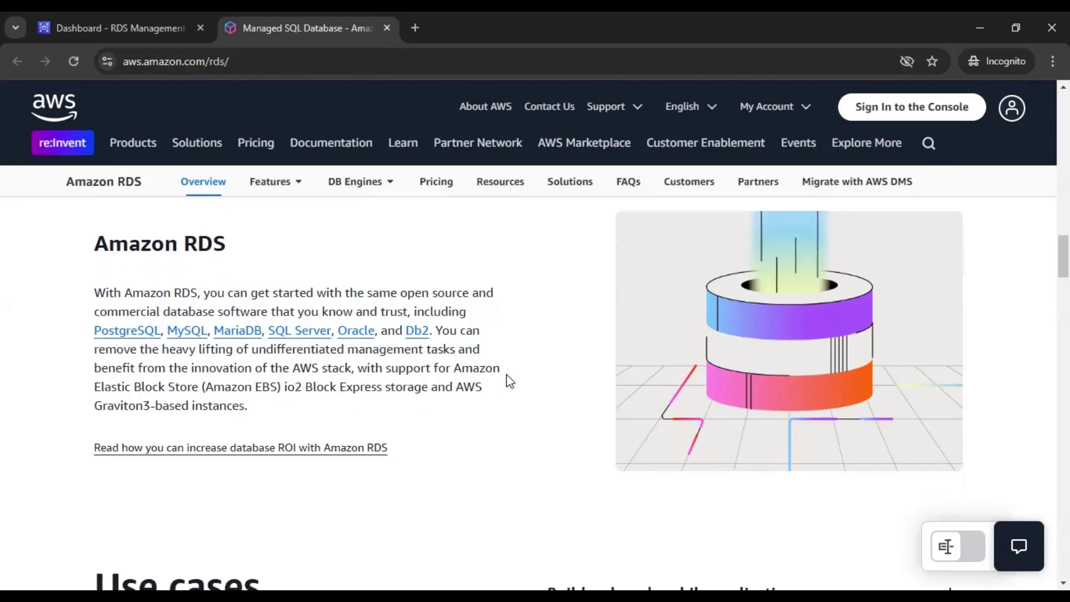
scroll(510, 381, "down", 1)
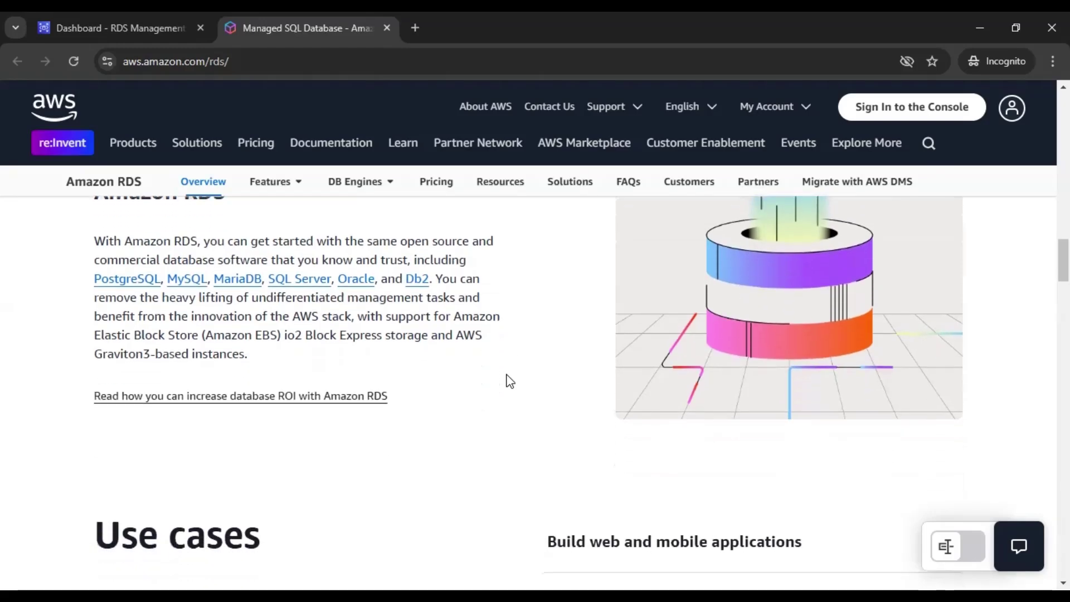
scroll(509, 382, "down", 4)
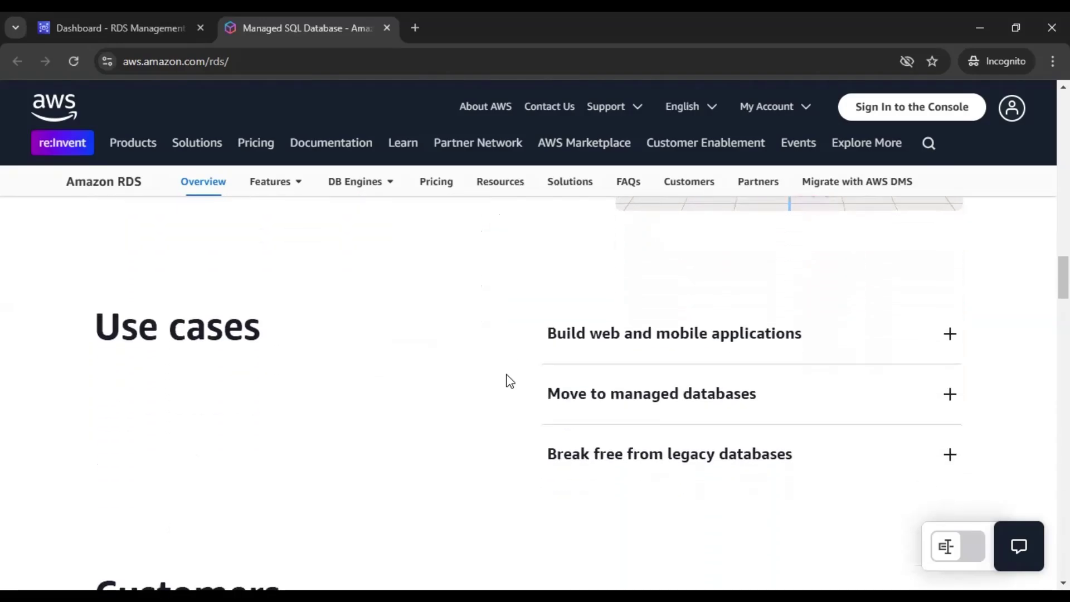
scroll(510, 381, "down", 3)
scroll(509, 381, "up", 2)
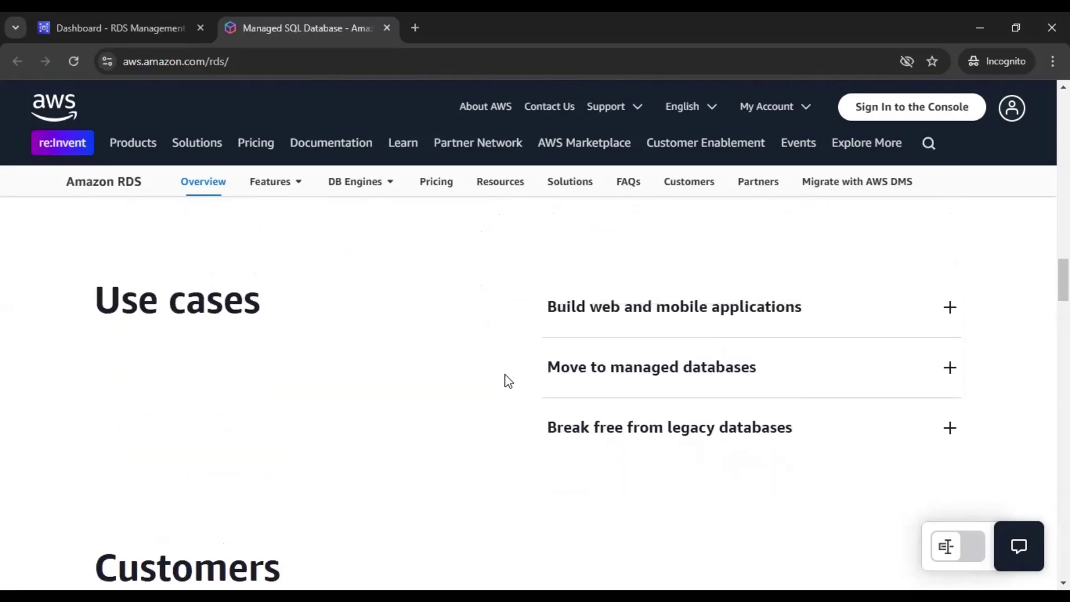
scroll(508, 381, "down", 12)
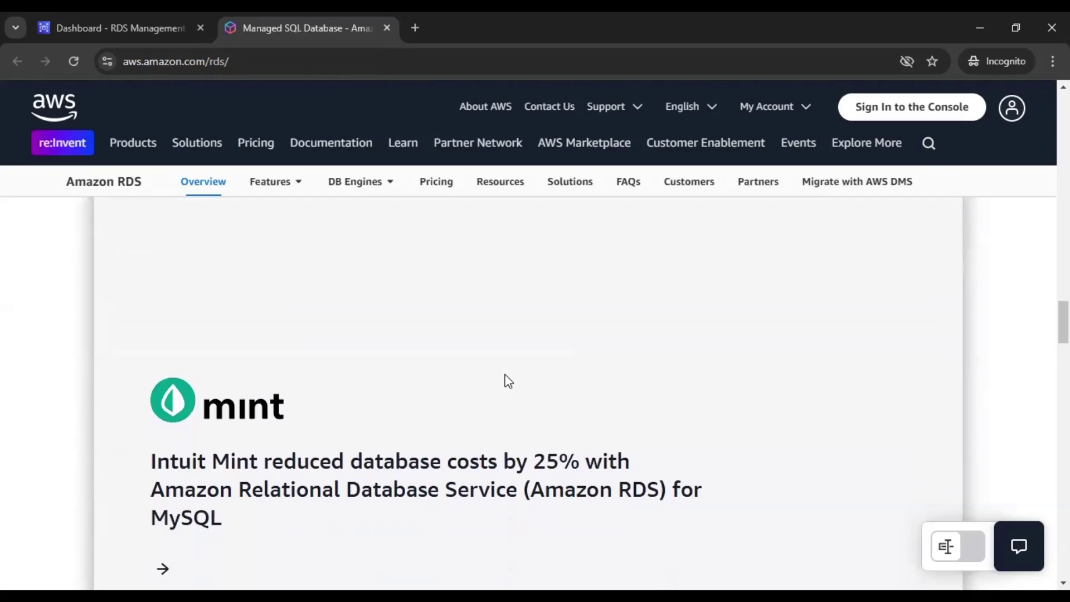
scroll(508, 381, "up", 3)
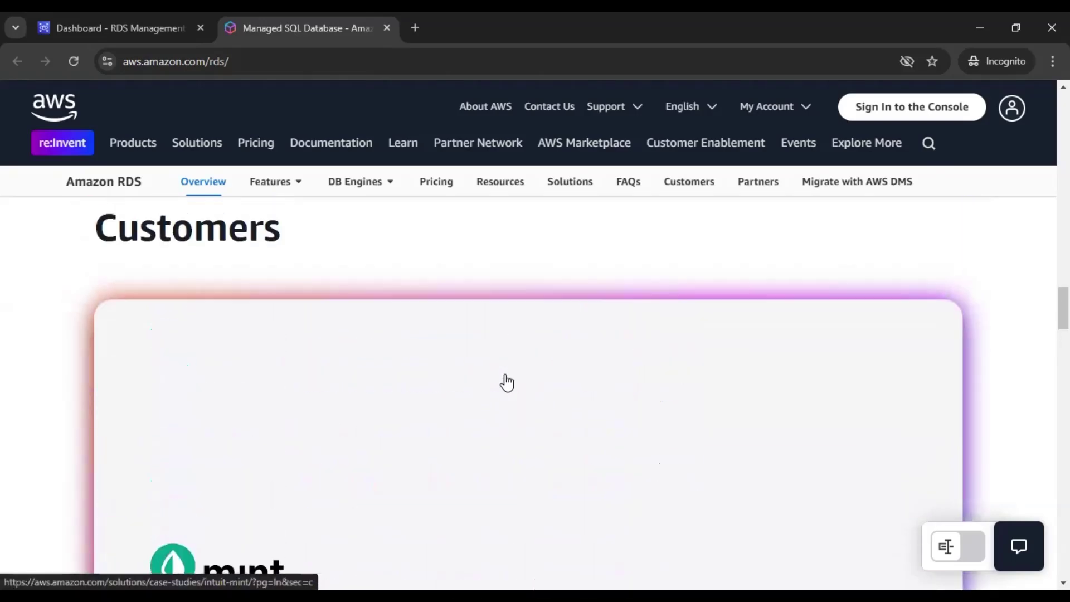
- Look through the customer case studies and the "Get started with Amazon RDS" cards on pricing and migration
scroll(507, 383, "down", 5)
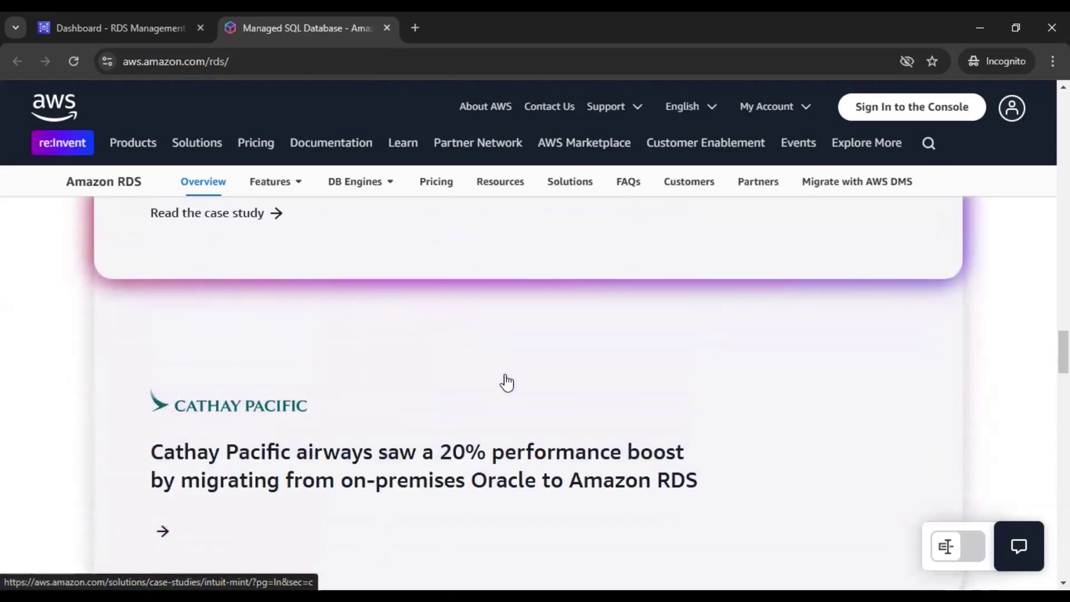
scroll(507, 382, "down", 10)
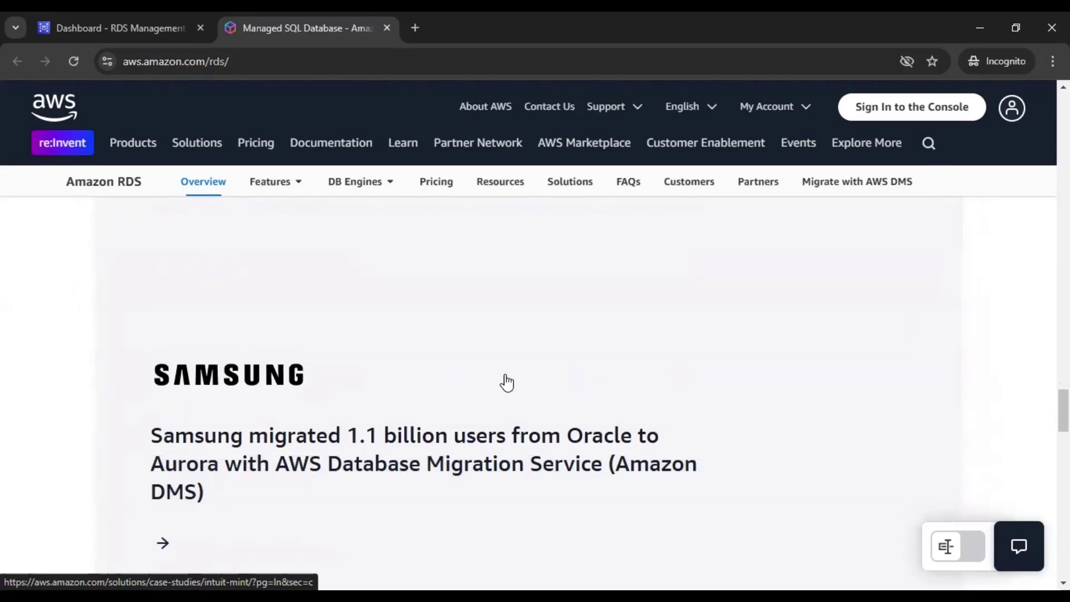
scroll(504, 375, "down", 8)
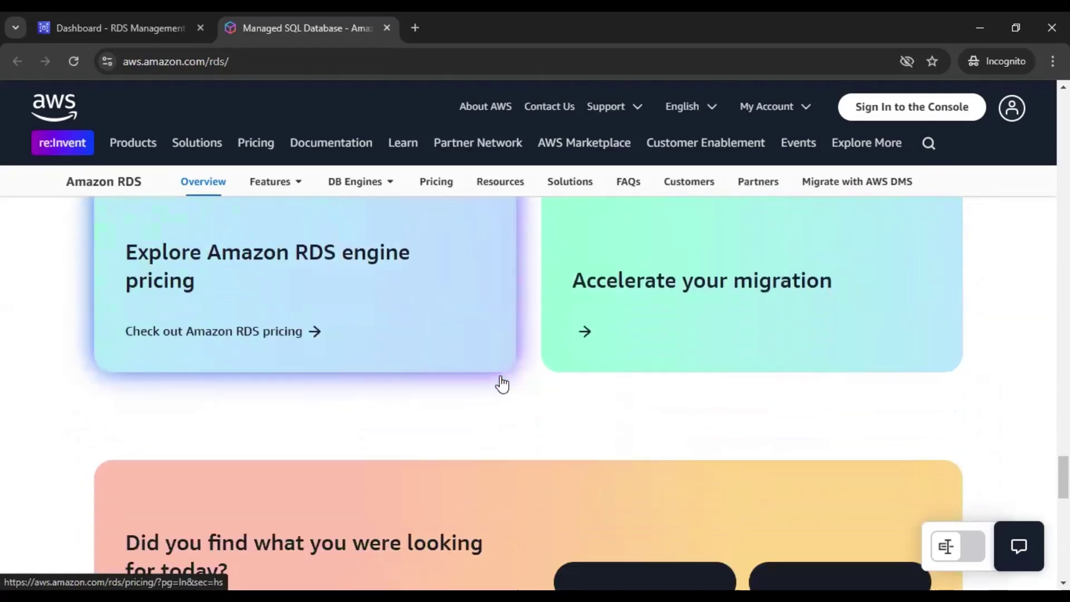
scroll(500, 376, "up", 10)
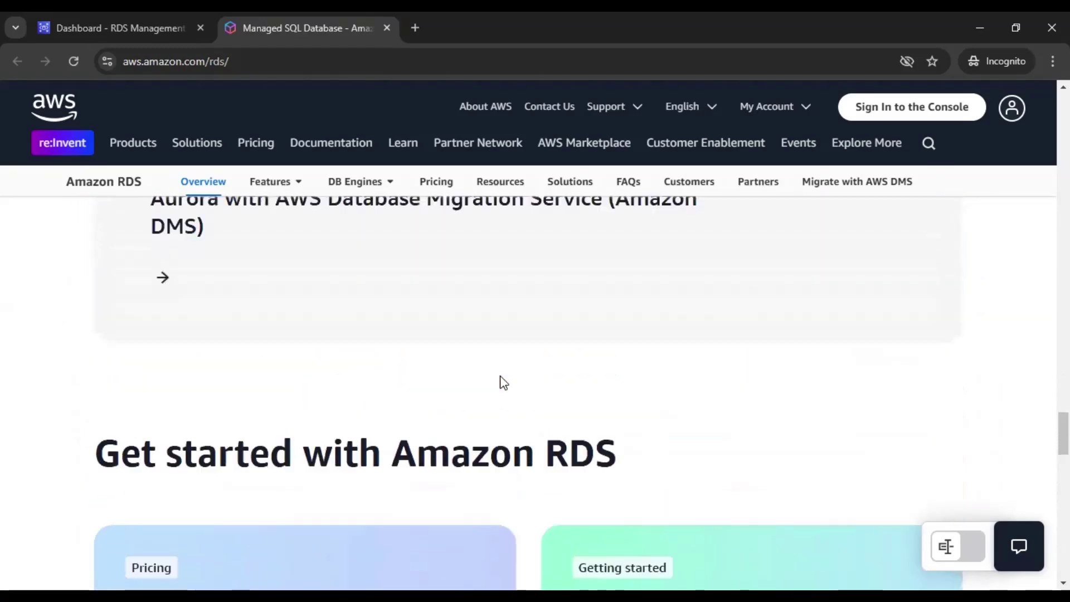
- Go back over the overview page to the "Why Amazon RDS?" section and examine its heading
scroll(504, 381, "up", 8)
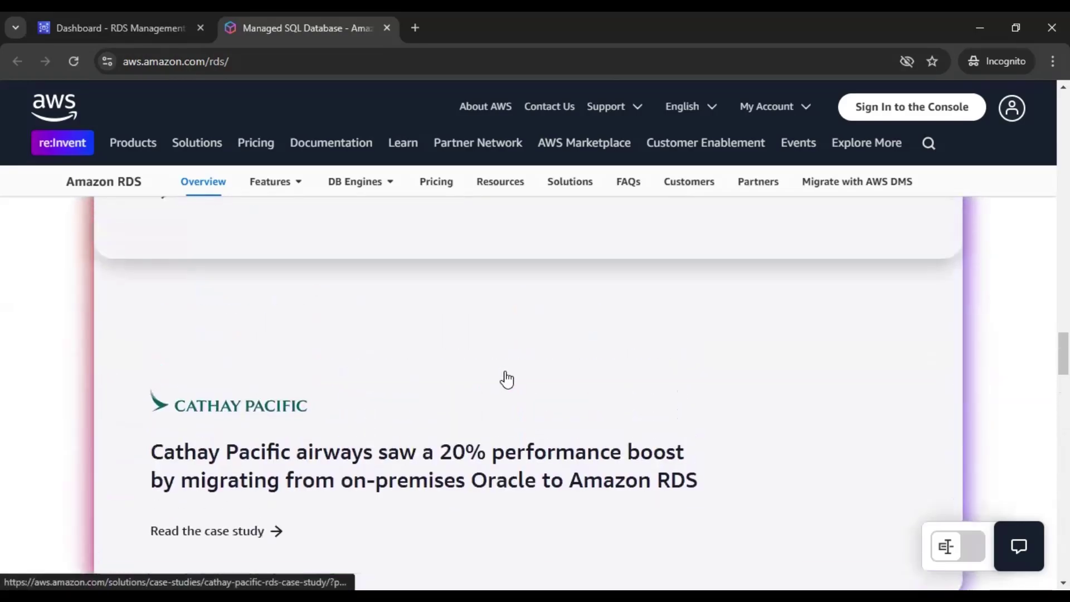
scroll(507, 379, "up", 8)
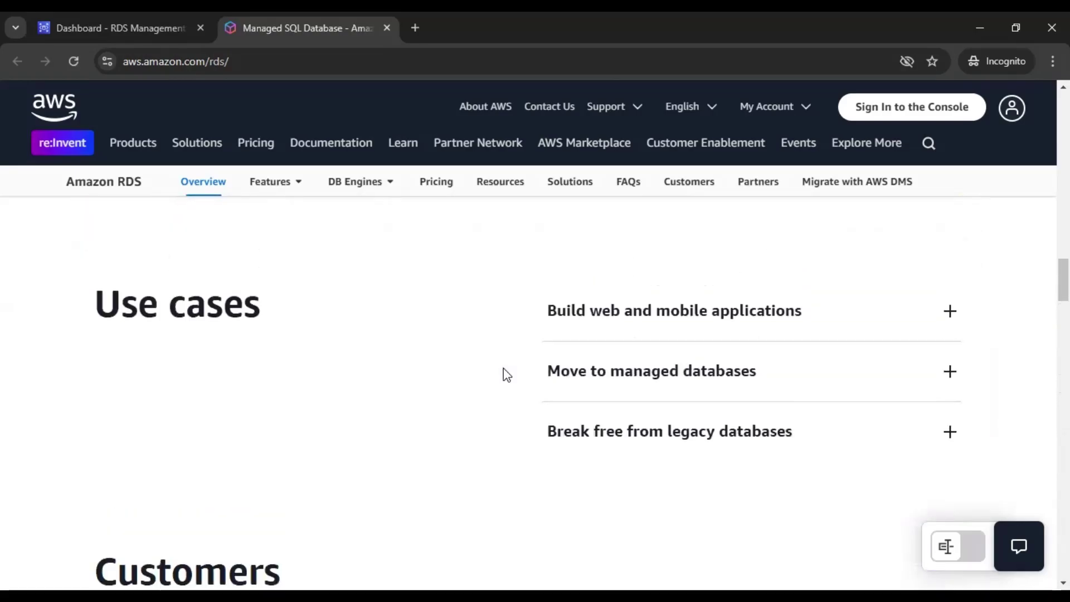
scroll(503, 370, "up", 8)
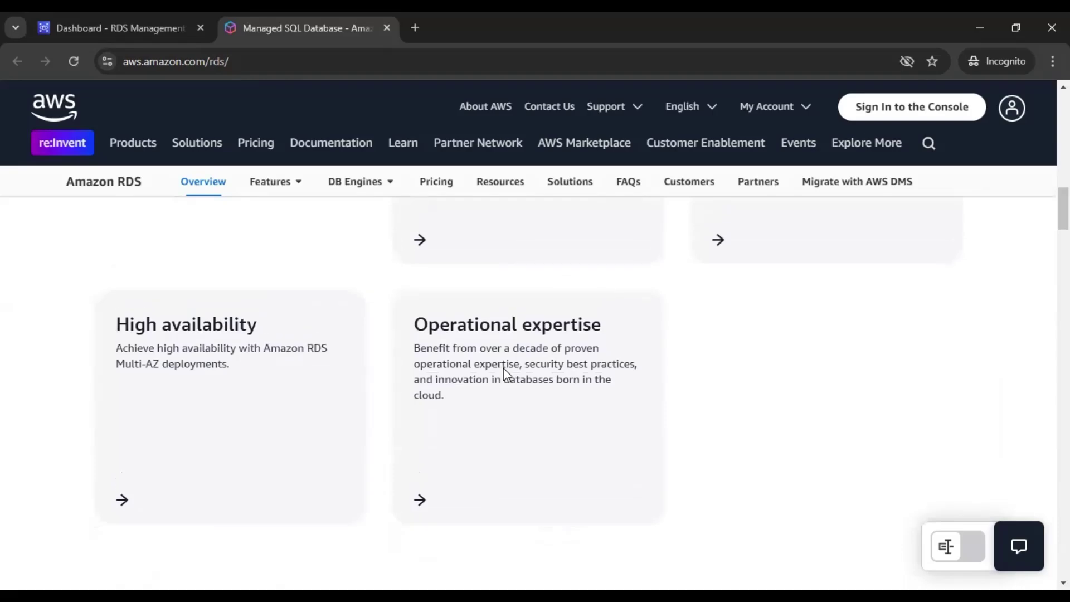
scroll(507, 374, "up", 8)
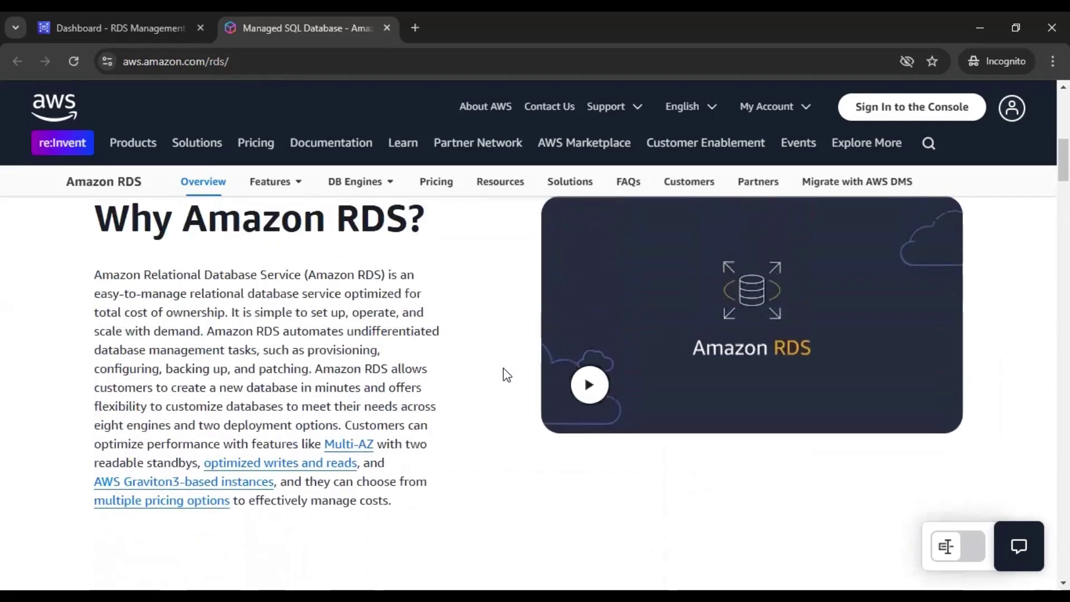
left_click_drag(439, 359, 186, 350)
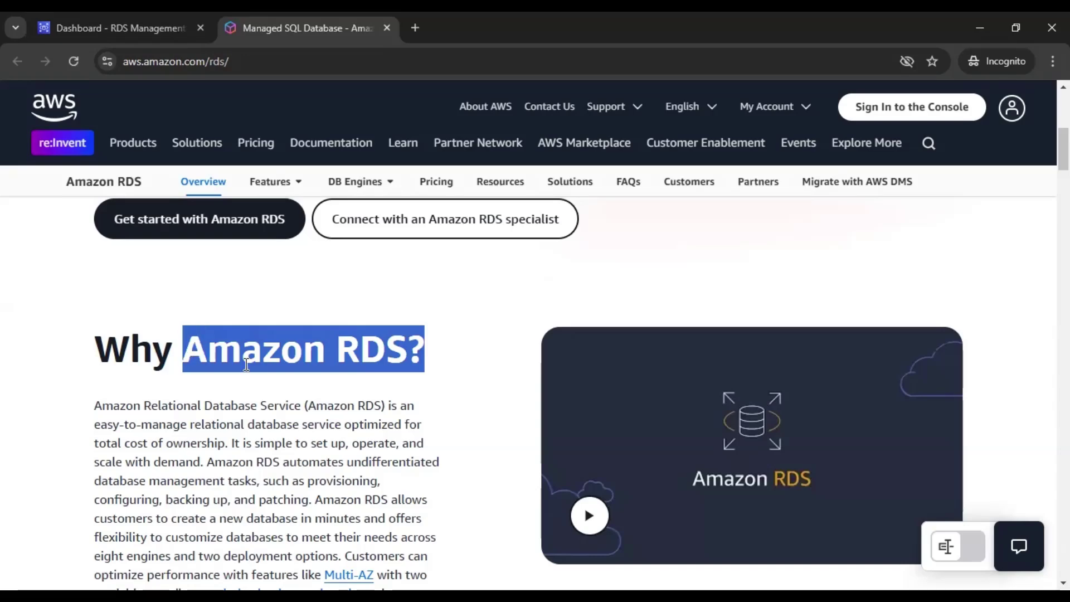
left_click(338, 405)
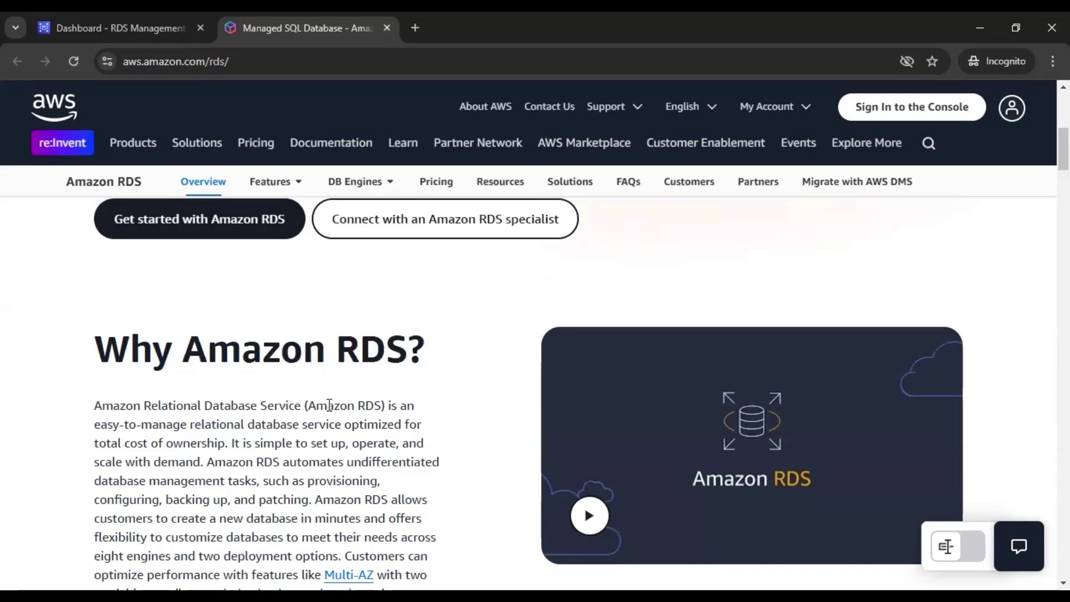
- Close the Amazon RDS overview page and return to the Resources section of the RDS console dashboard
left_click(98, 22)
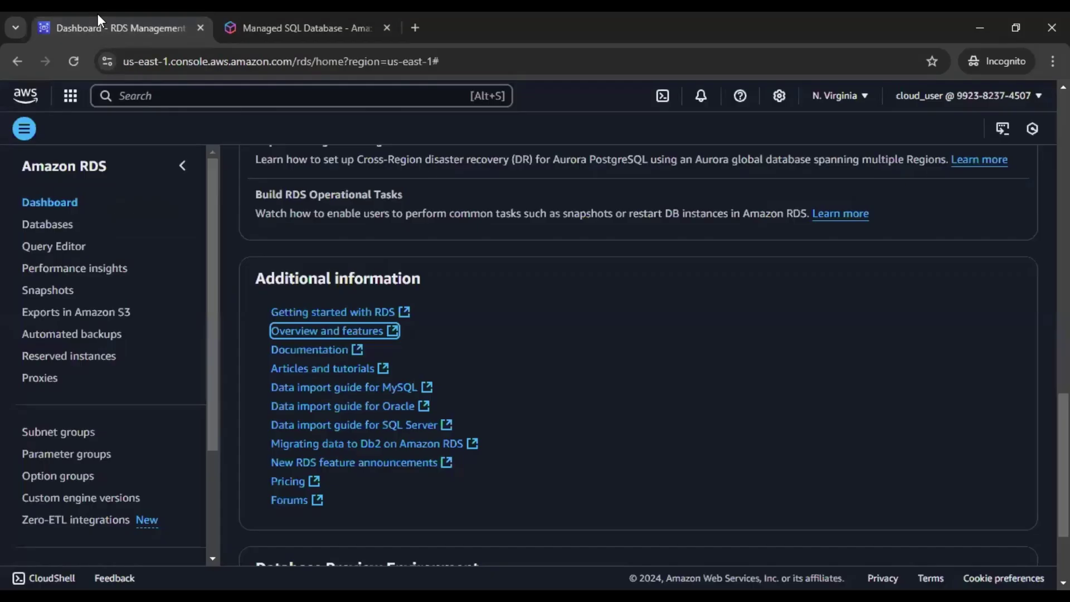
left_click(389, 28)
left_click(646, 378)
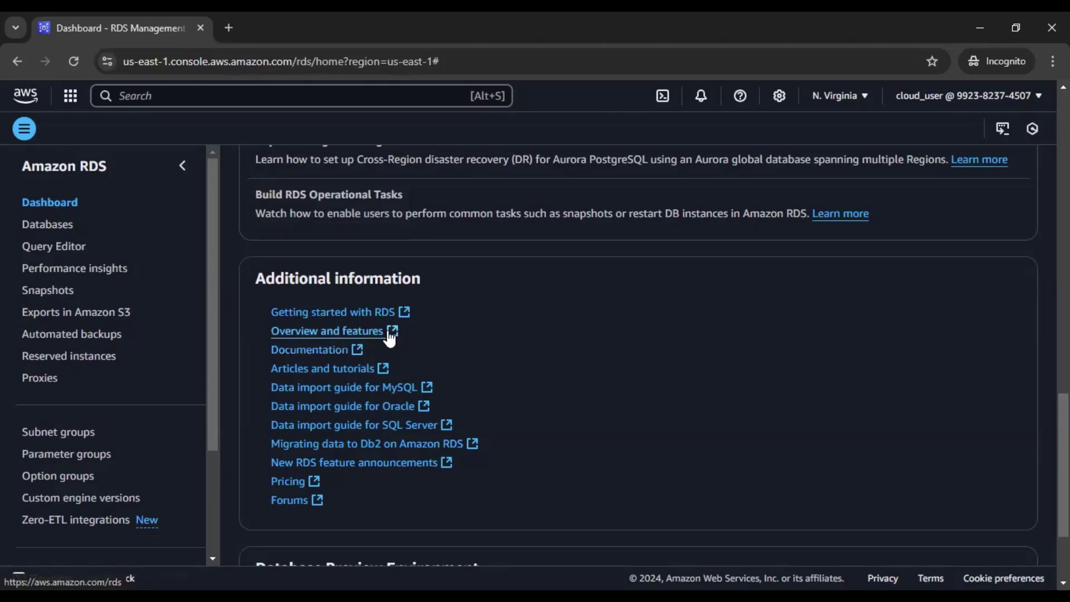
scroll(662, 411, "up", 6)
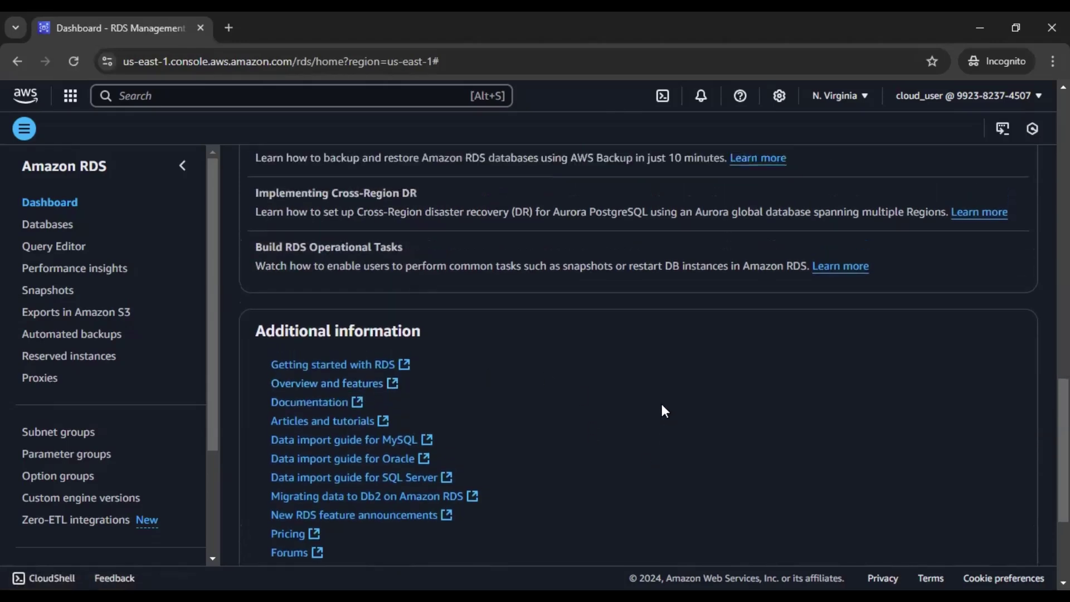
scroll(663, 410, "up", 10)
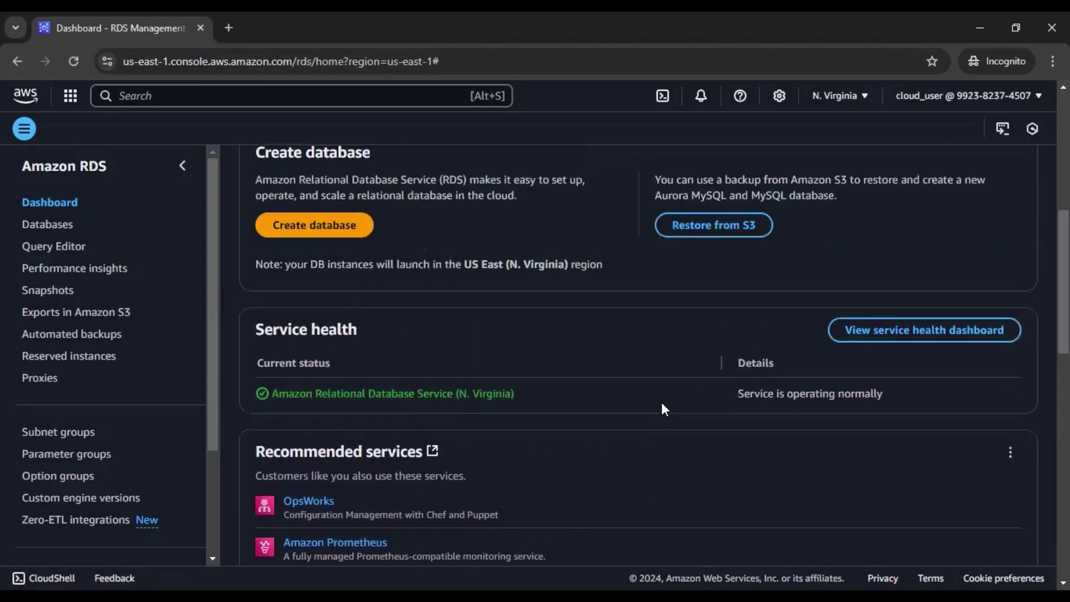
scroll(662, 409, "up", 1)
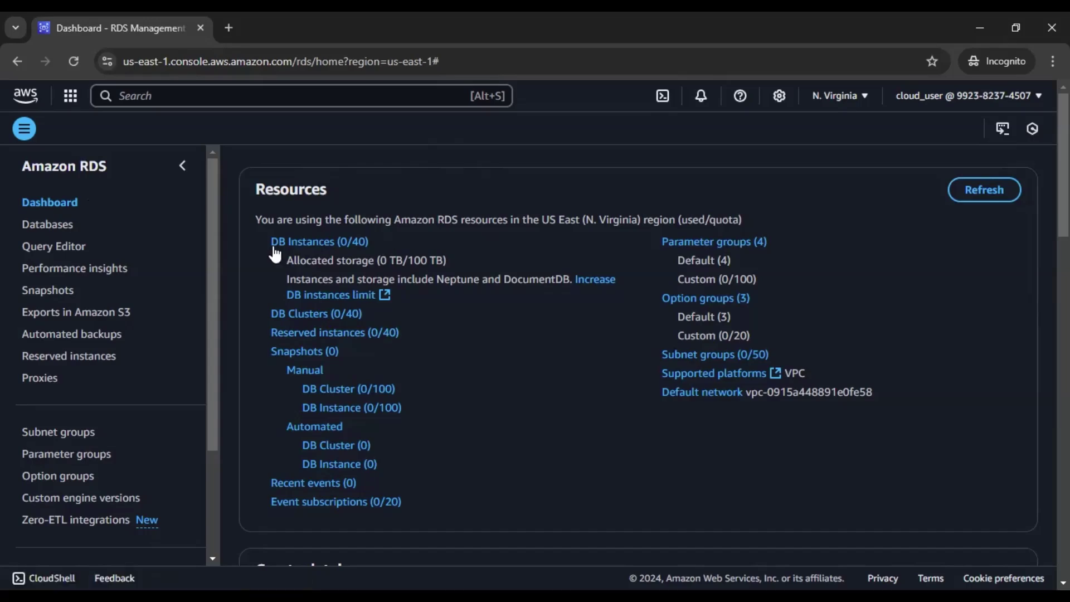
- Open the DB instances list from the dashboard resources and dismiss the informational banners above it
left_click(309, 242)
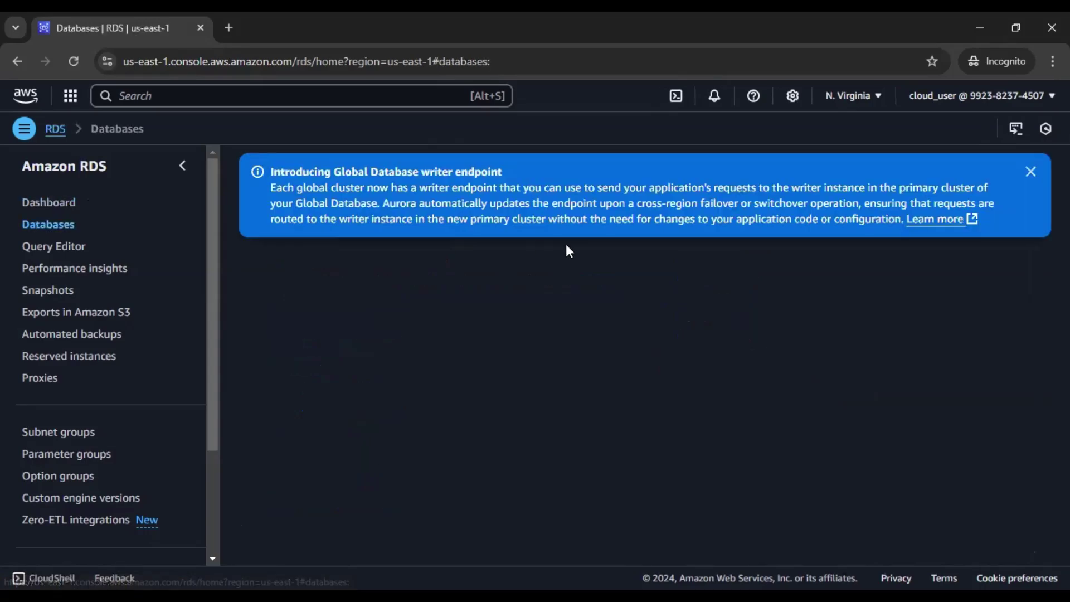
left_click(1012, 171)
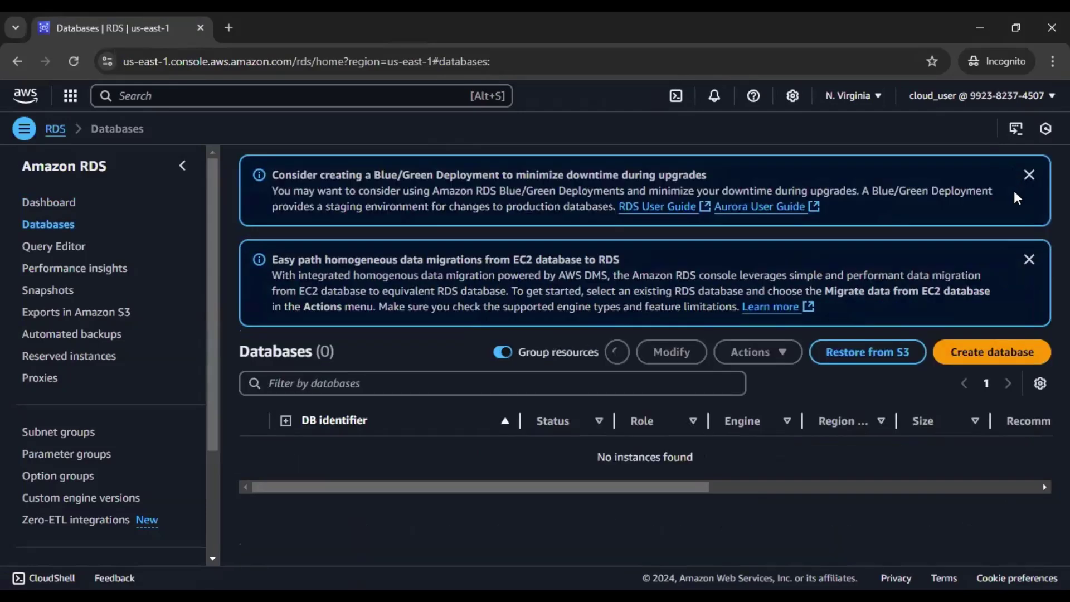
left_click(1029, 175)
left_click(1029, 175)
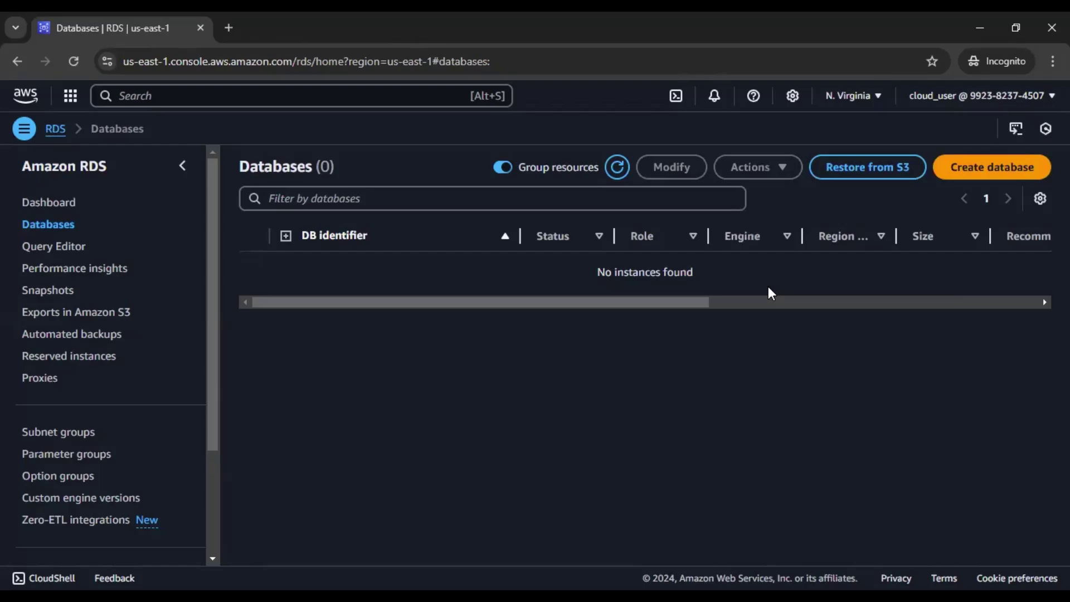
- Start creating a database and review the creation methods and engine options on the form
left_click(988, 177)
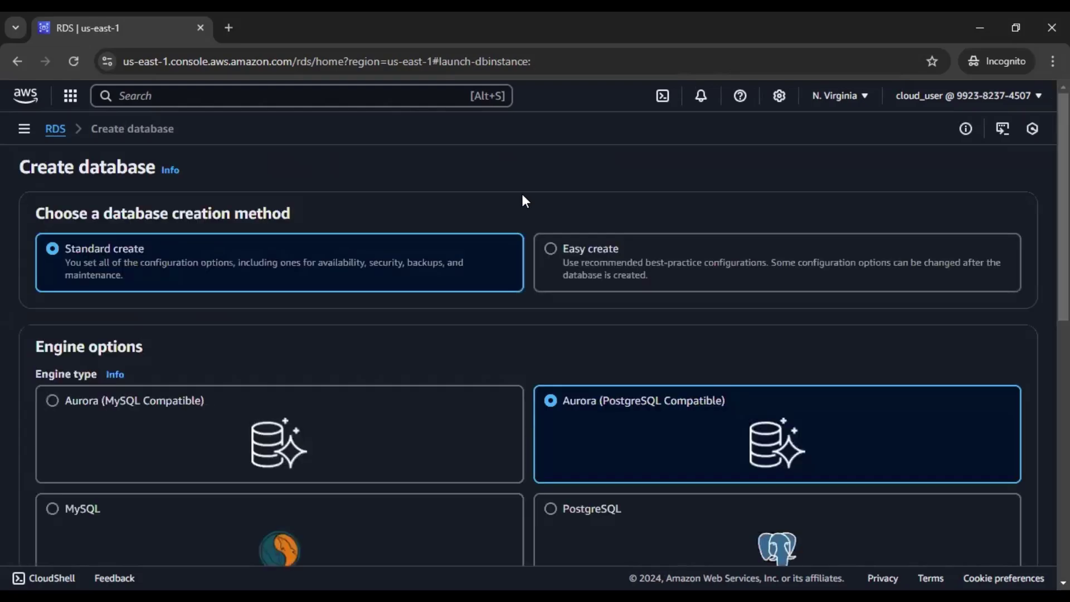
scroll(526, 196, "down", 1)
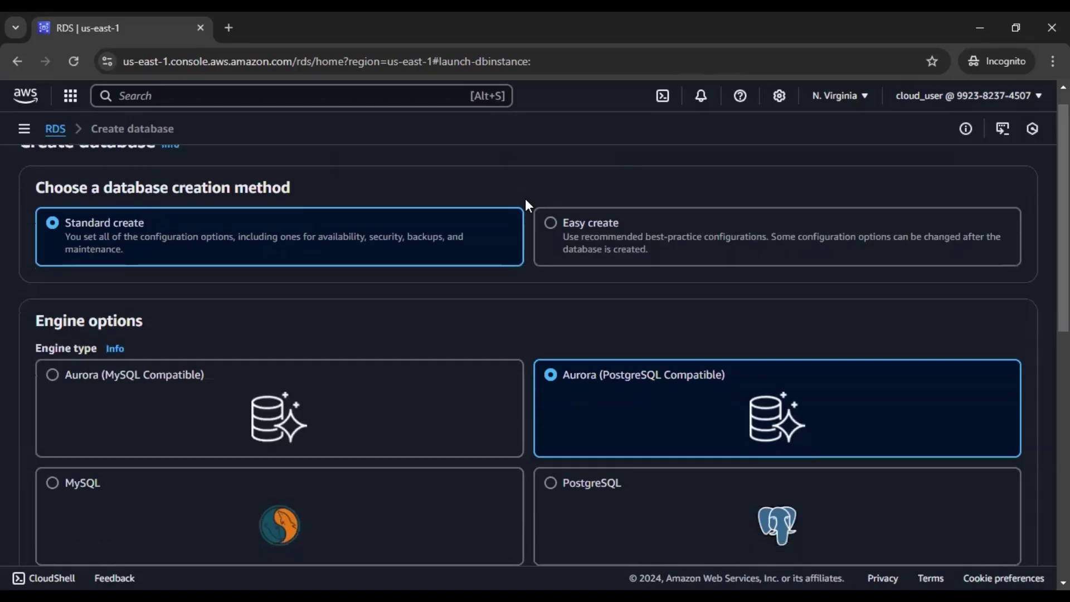
scroll(525, 199, "up", 1)
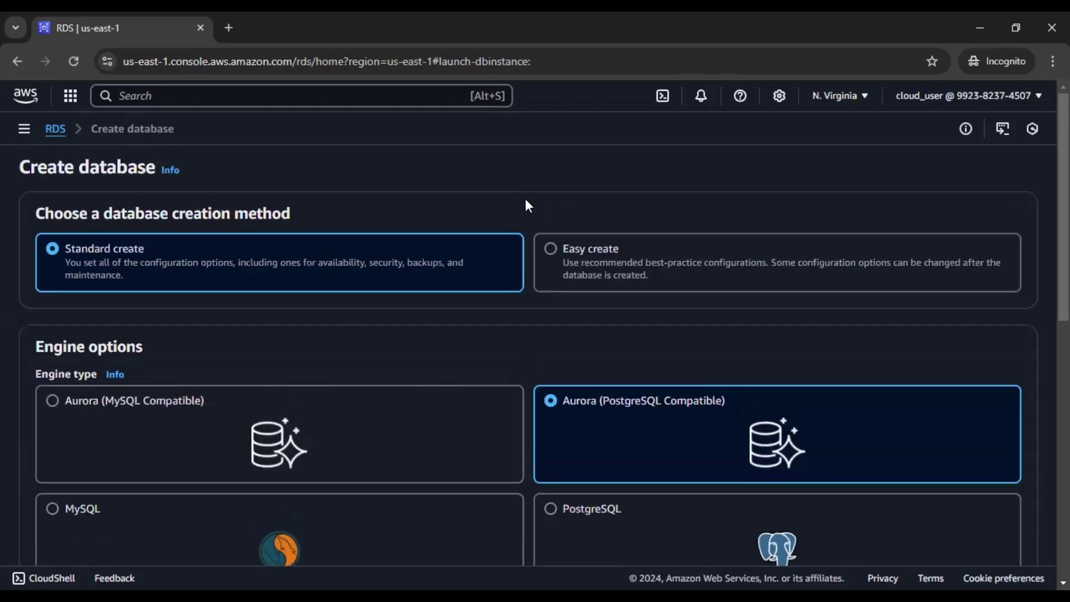
scroll(528, 206, "down", 5)
scroll(535, 356, "down", 4)
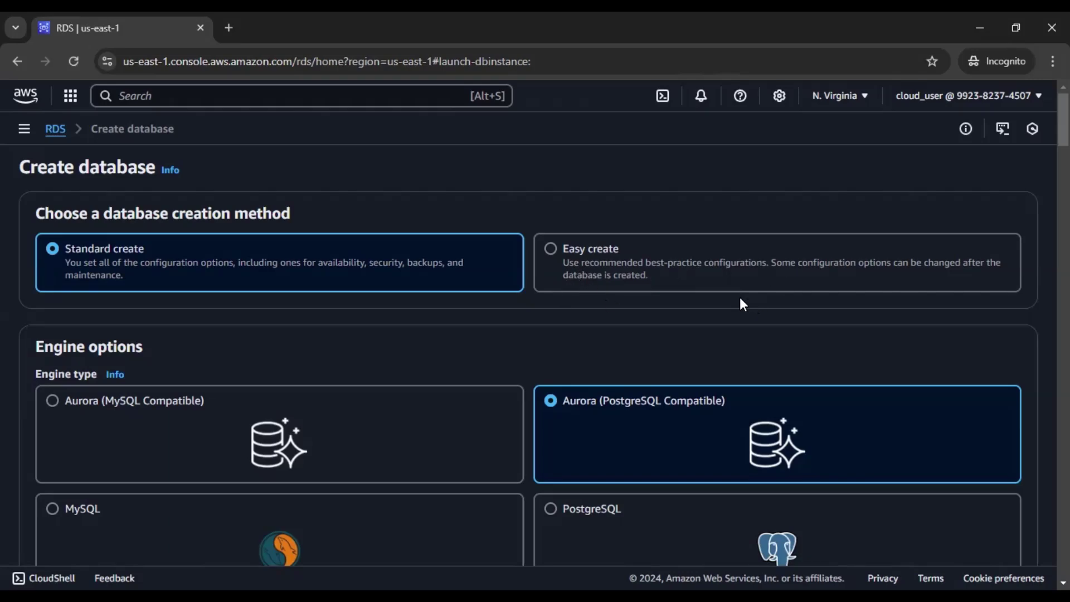
- Try the Easy create method, review its engine, instance size and credentials settings, and switch back to Standard create
left_click(610, 274)
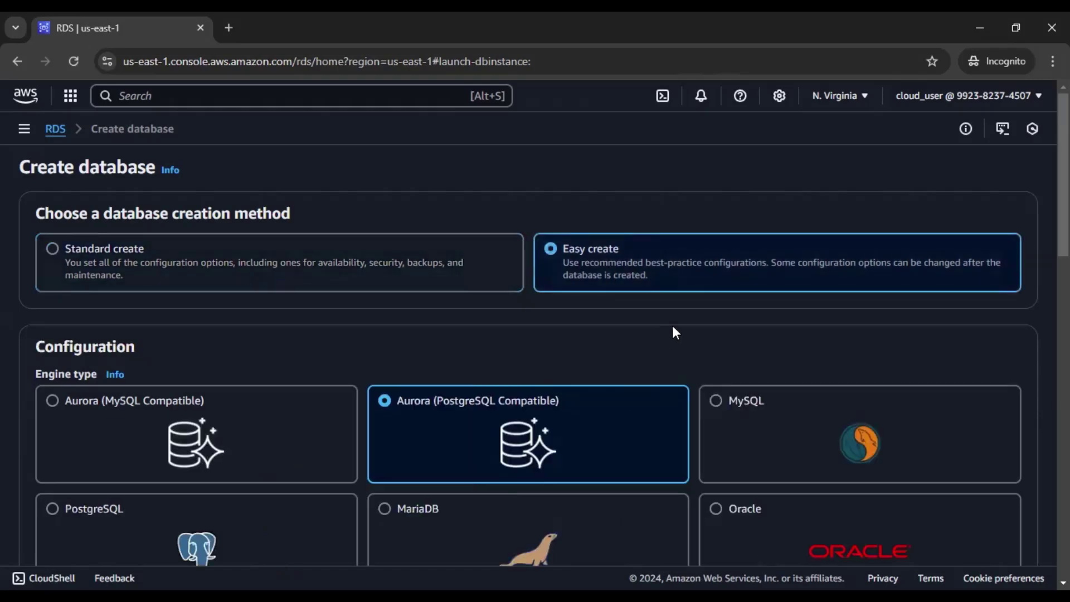
scroll(672, 333, "down", 5)
scroll(674, 329, "down", 8)
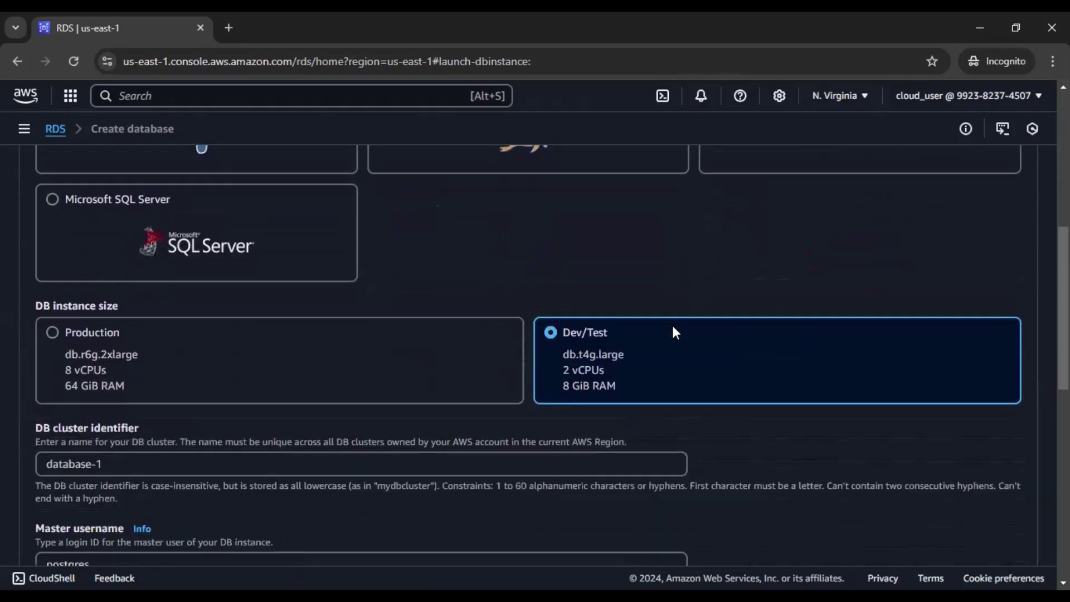
scroll(673, 325, "down", 4)
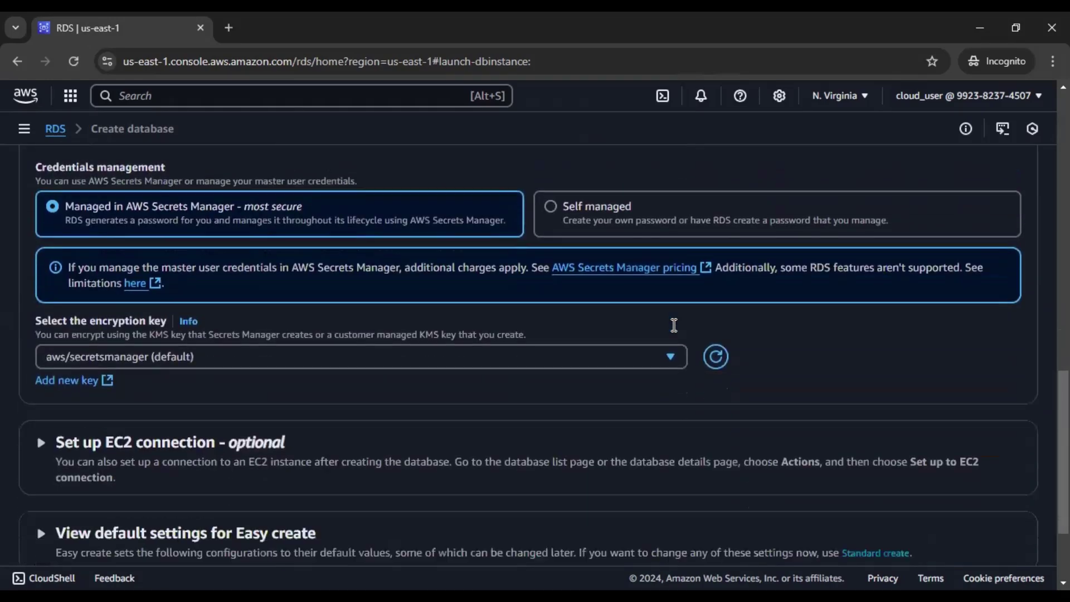
scroll(672, 325, "up", 4)
scroll(672, 325, "up", 15)
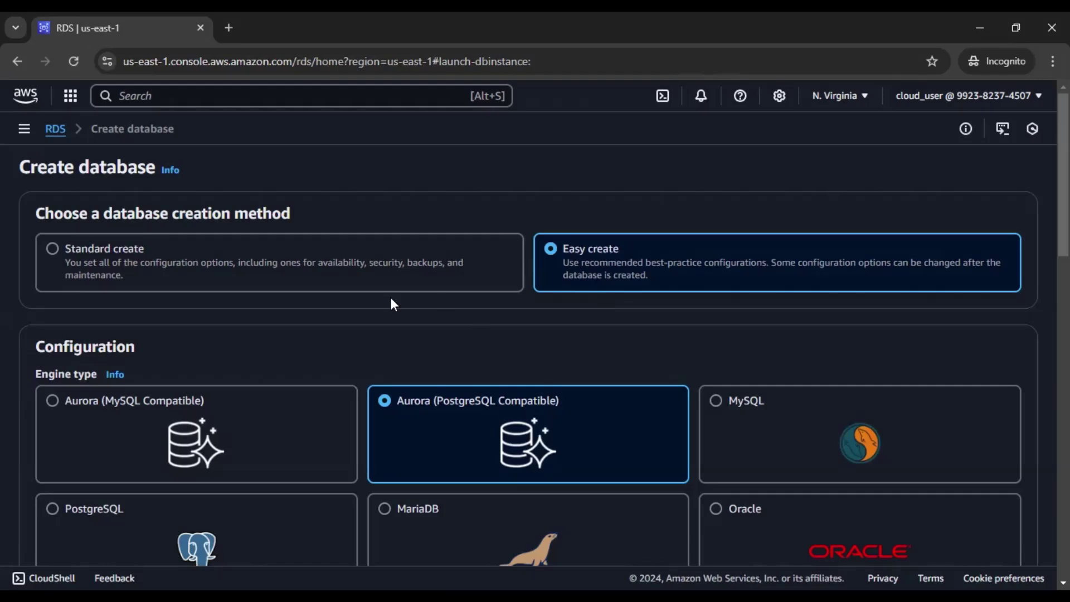
left_click(254, 277)
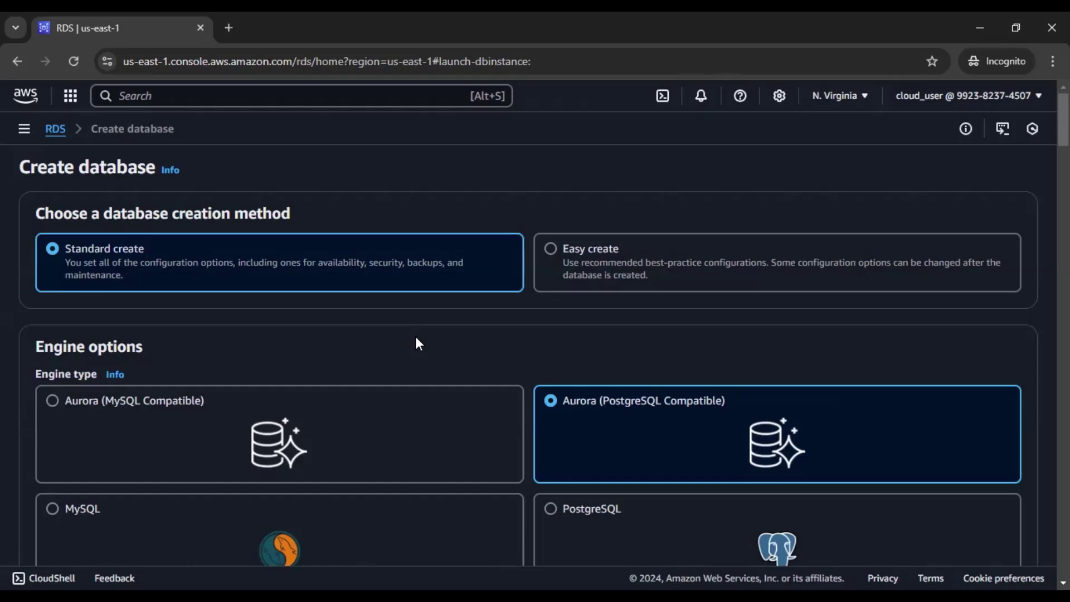
- Compare the engine types by selecting MySQL, MariaDB and Aurora (MySQL Compatible) and reading their descriptions
scroll(419, 344, "down", 3)
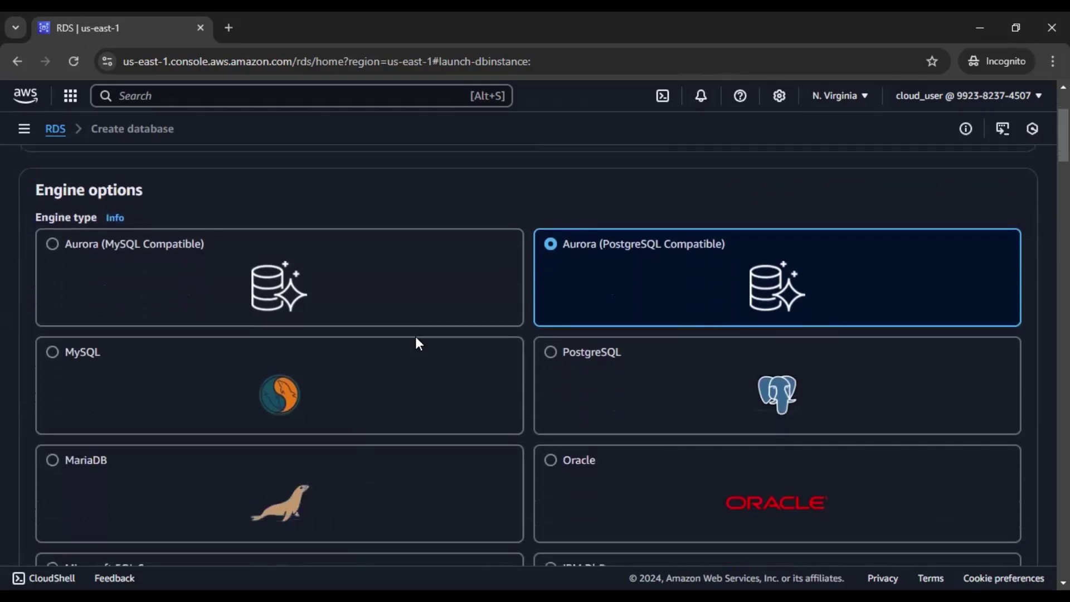
scroll(419, 344, "down", 1)
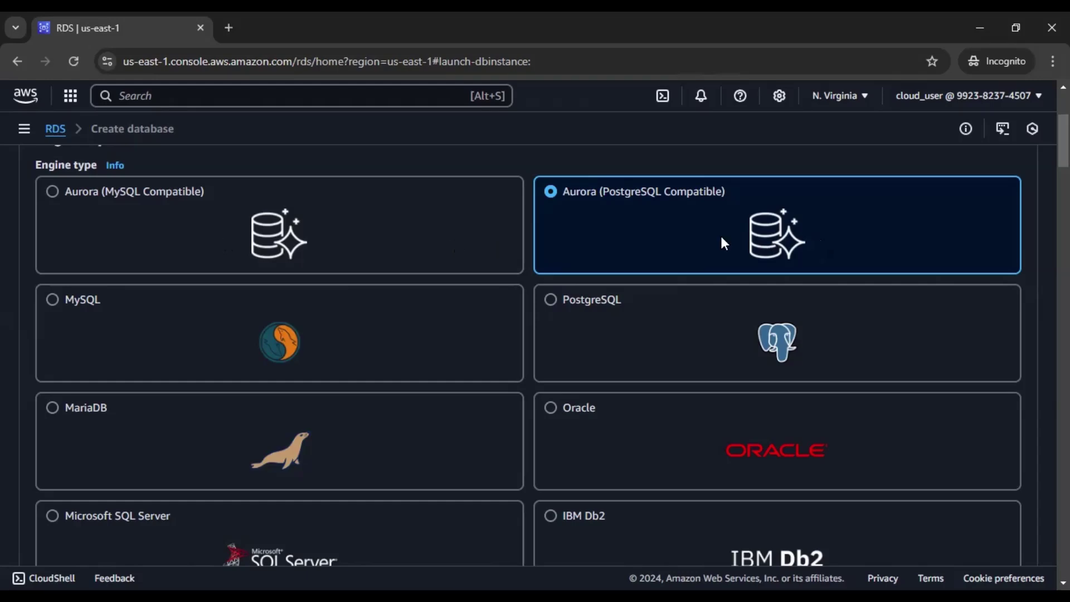
left_click(228, 321)
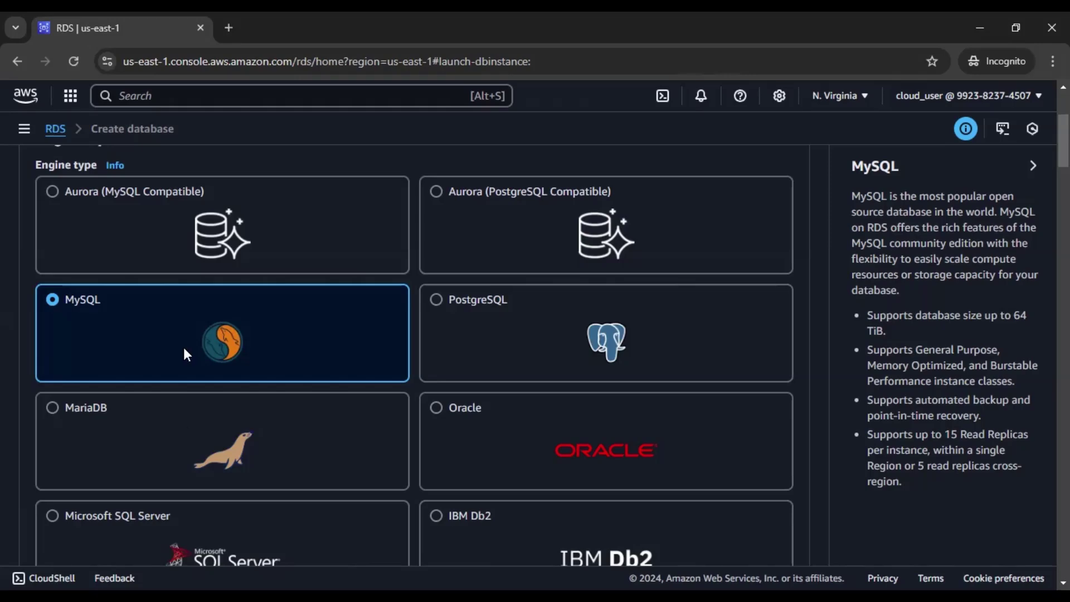
left_click(204, 398)
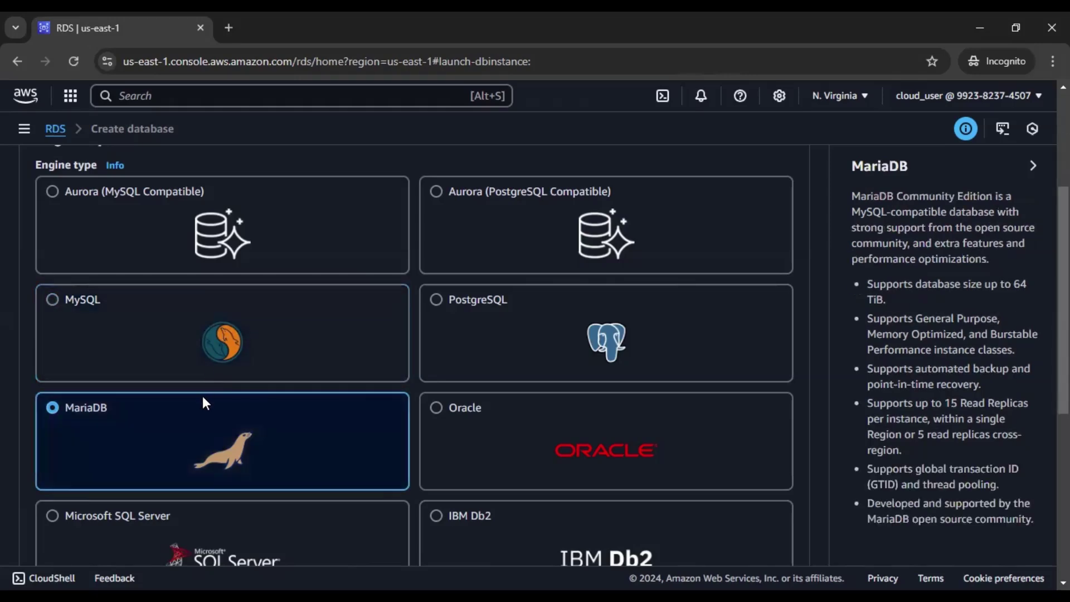
left_click(207, 363)
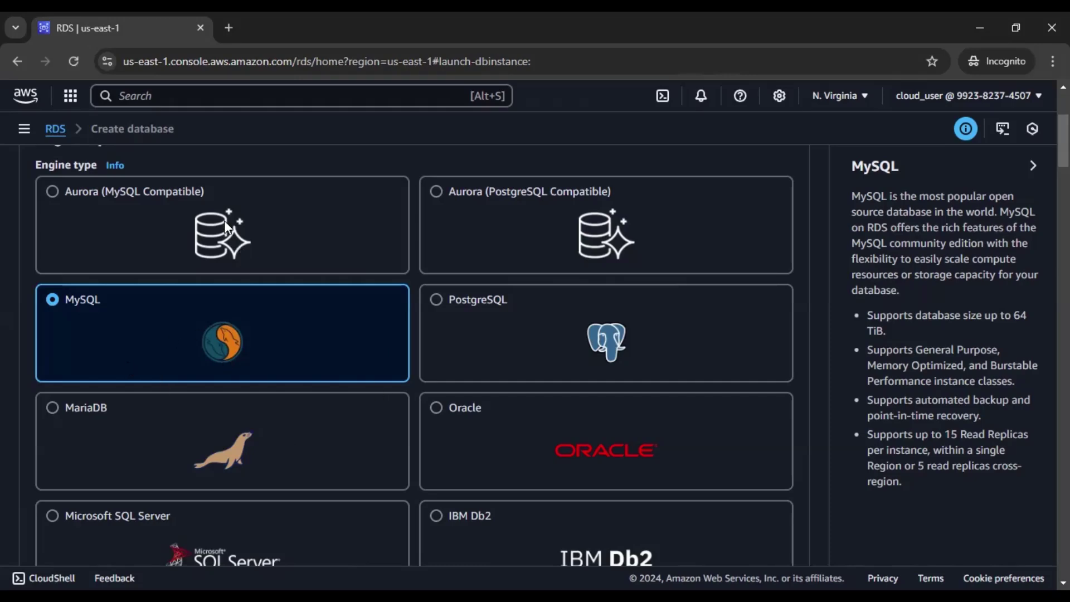
left_click(257, 253)
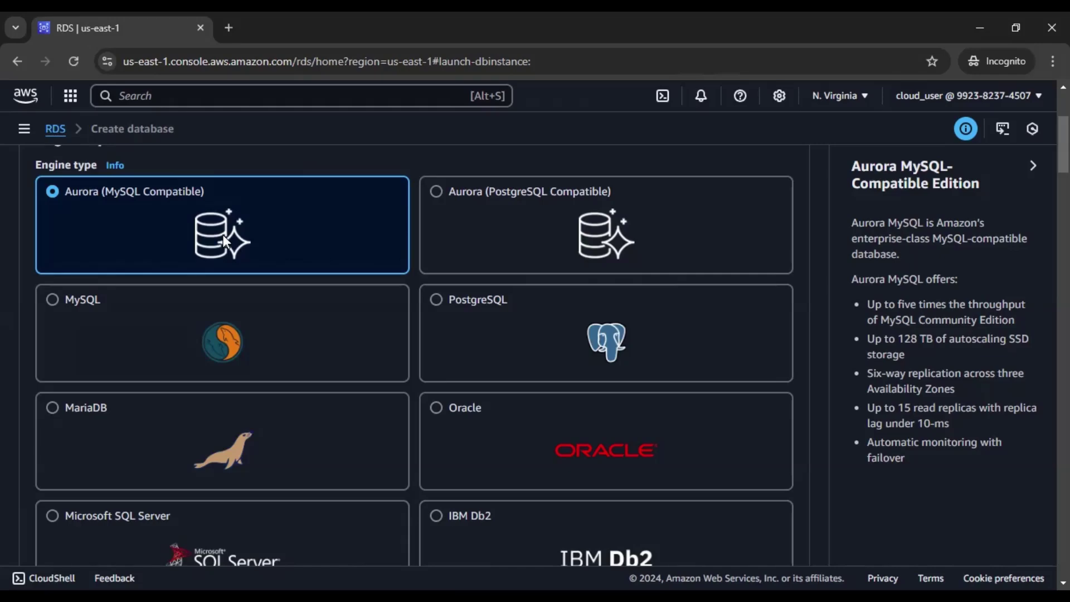
- Choose MySQL as the engine type for the new database
left_click(209, 322)
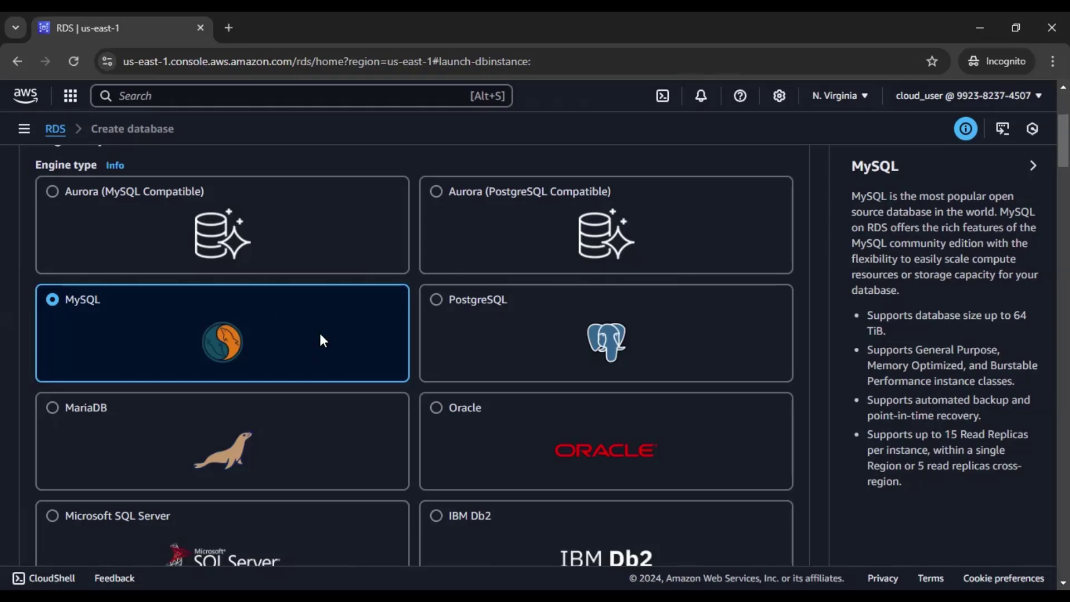
scroll(327, 340, "down", 2)
scroll(328, 337, "down", 1)
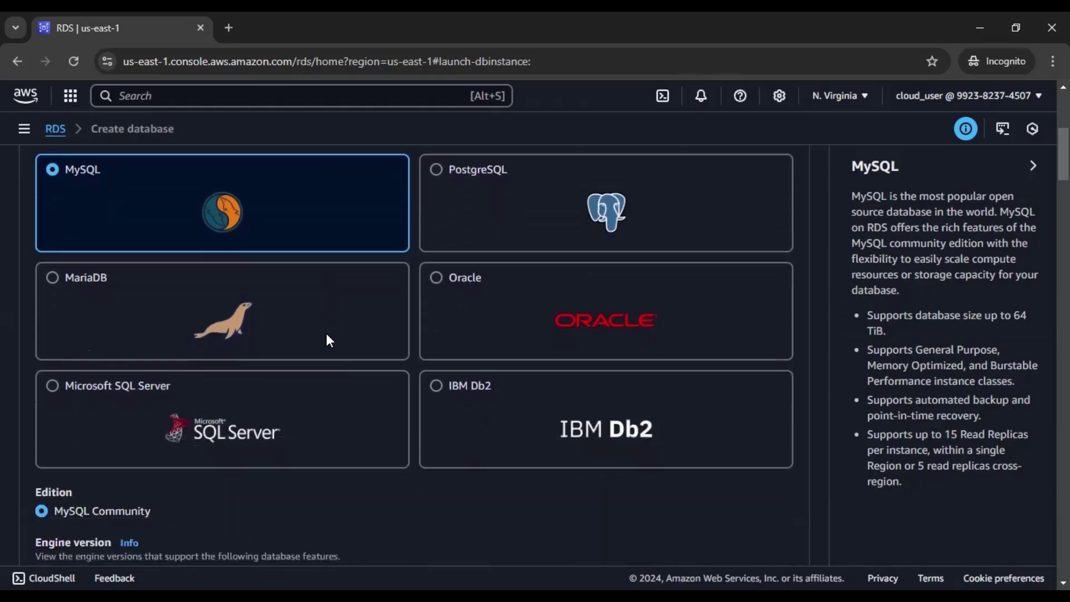
- Review the creation methods, engine types, MySQL edition, engine version filters and available templates on the form
scroll(327, 336, "up", 2)
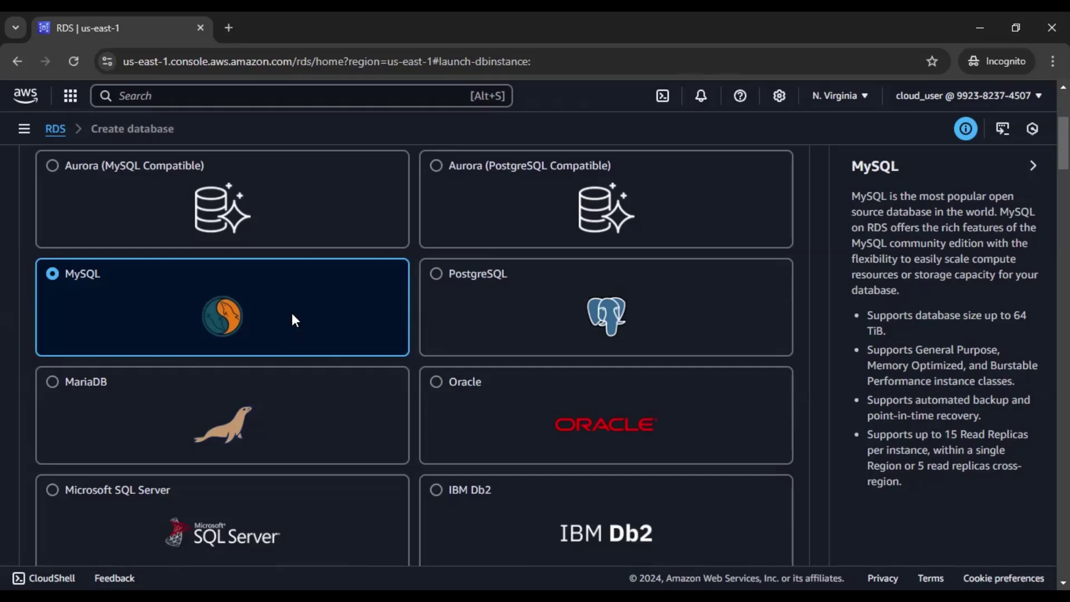
scroll(293, 317, "down", 1)
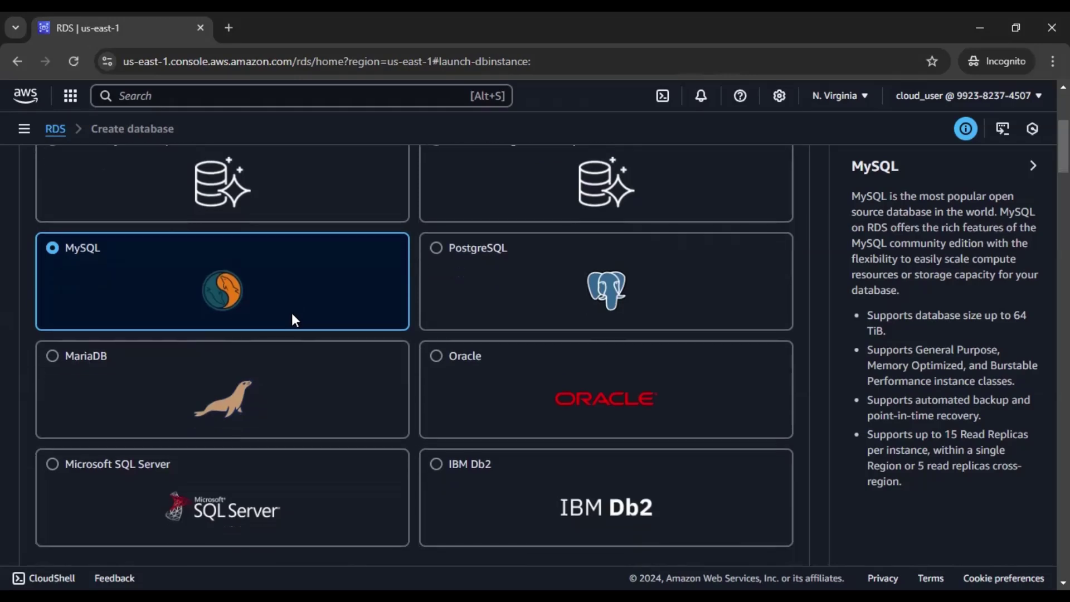
scroll(293, 319, "up", 5)
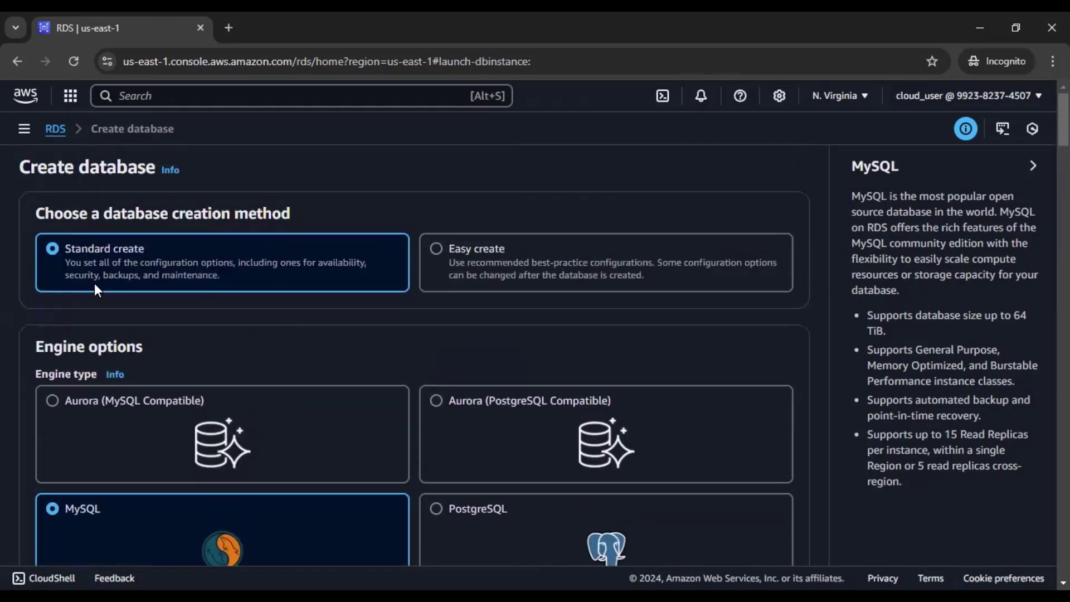
scroll(334, 281, "down", 4)
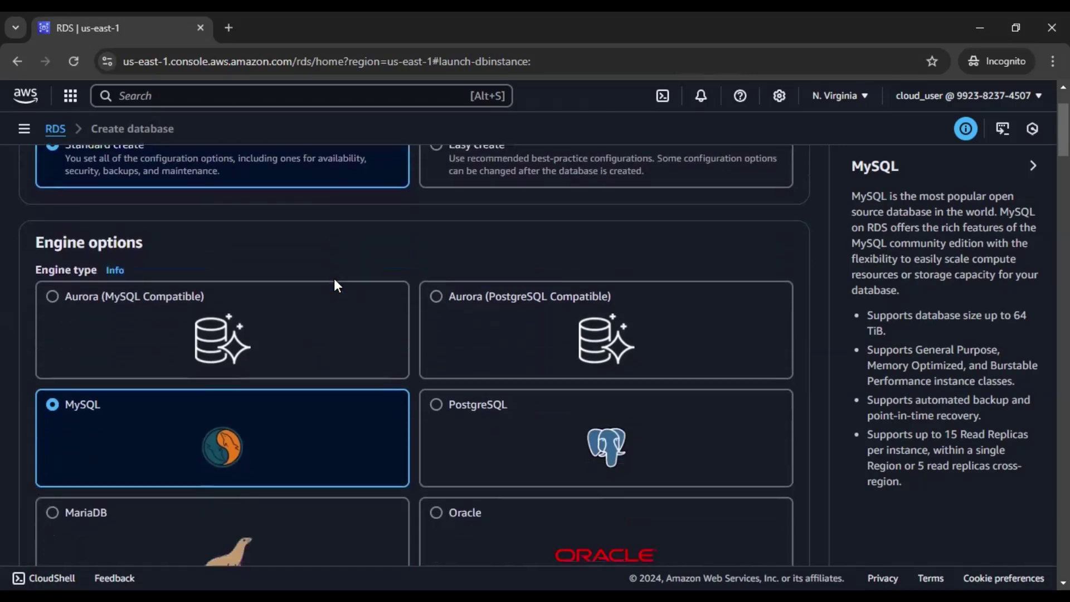
scroll(321, 364, "down", 7)
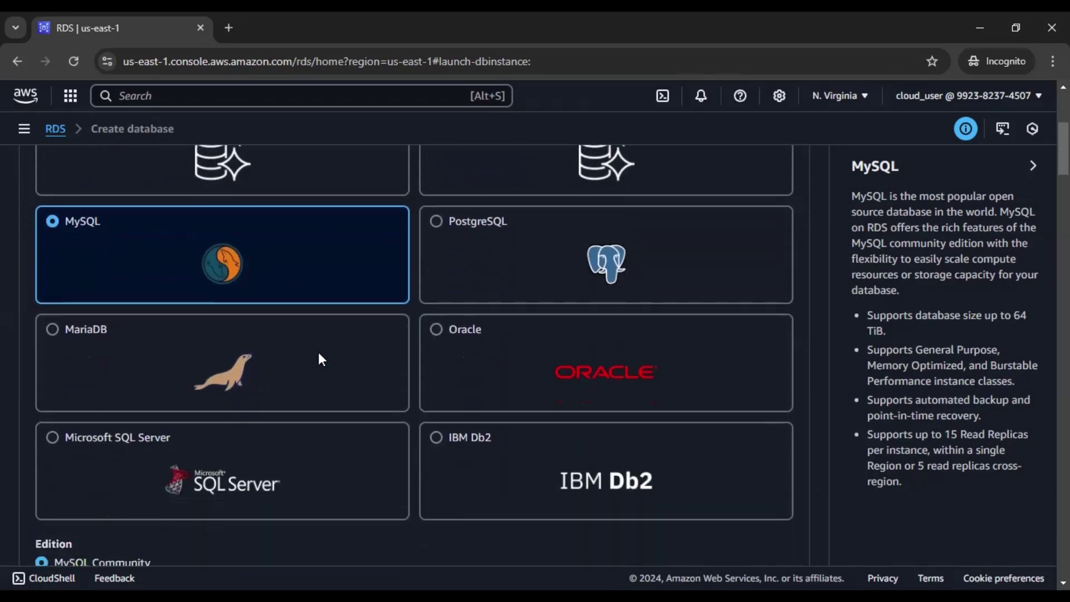
scroll(319, 351, "down", 2)
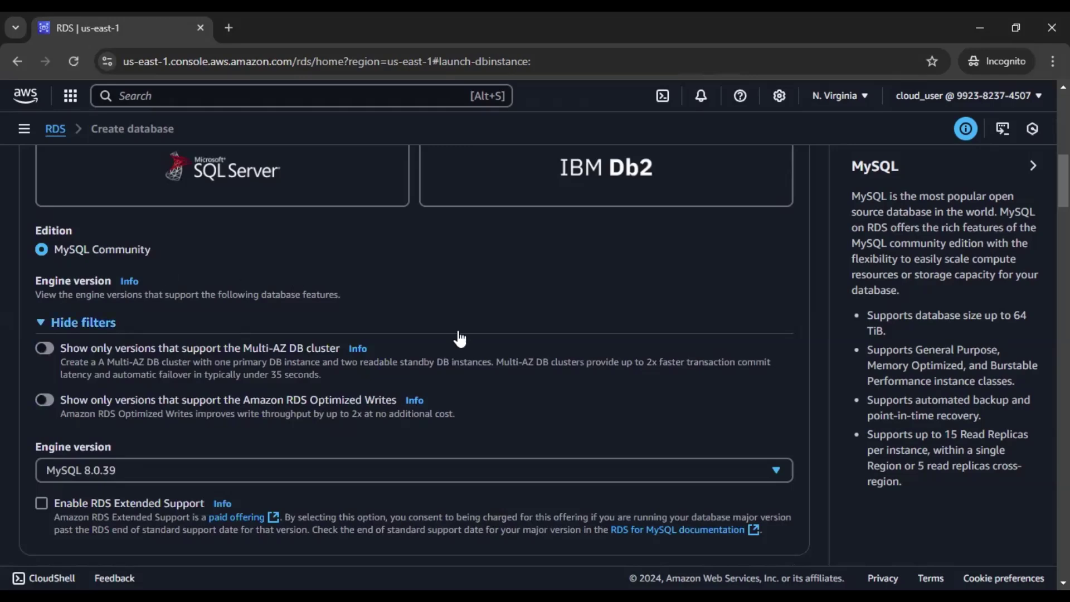
scroll(494, 347, "down", 1)
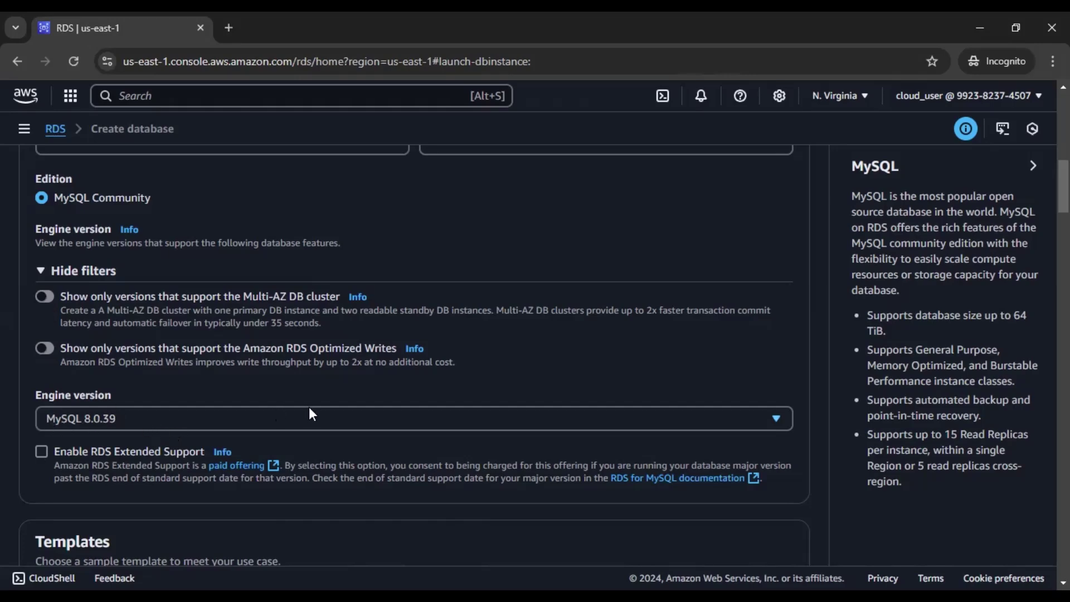
scroll(310, 413, "down", 5)
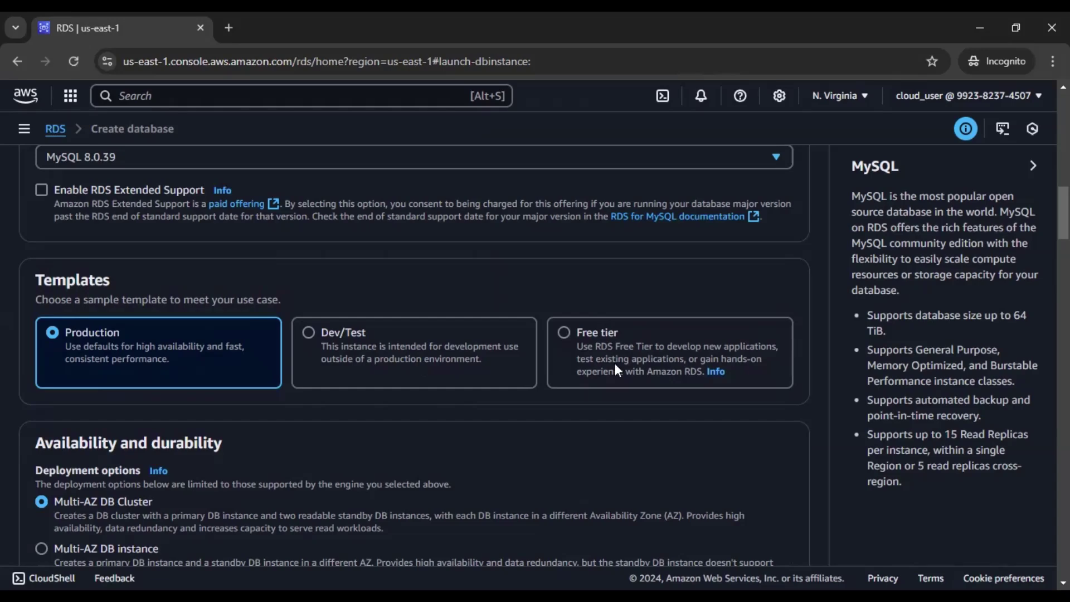
- Show only versions that support the Multi-AZ DB cluster, and switch the template to Free tier and back to Production
scroll(427, 384, "up", 5)
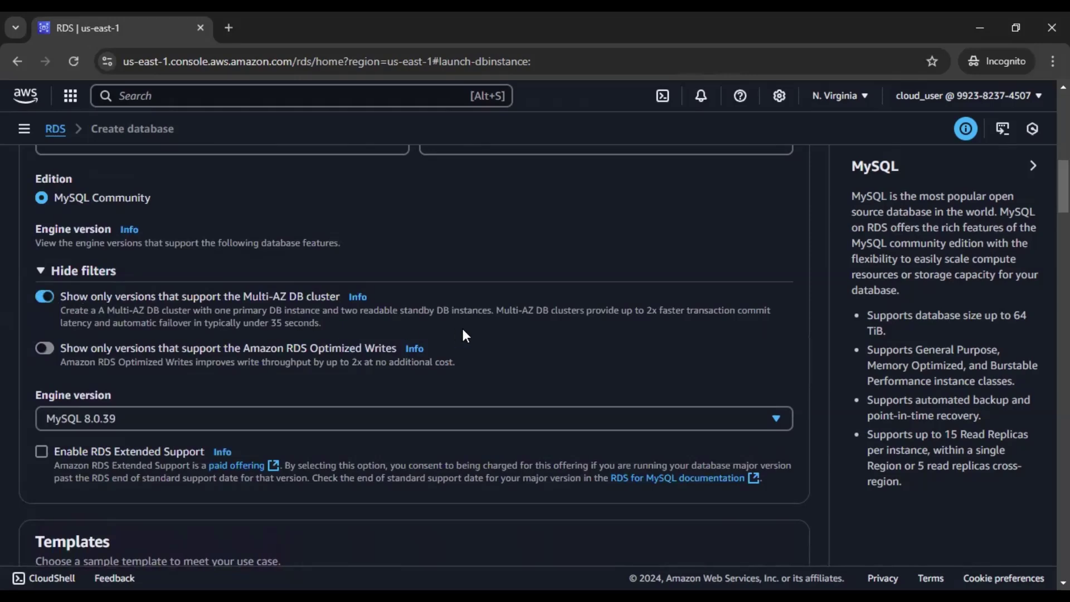
scroll(462, 326, "down", 4)
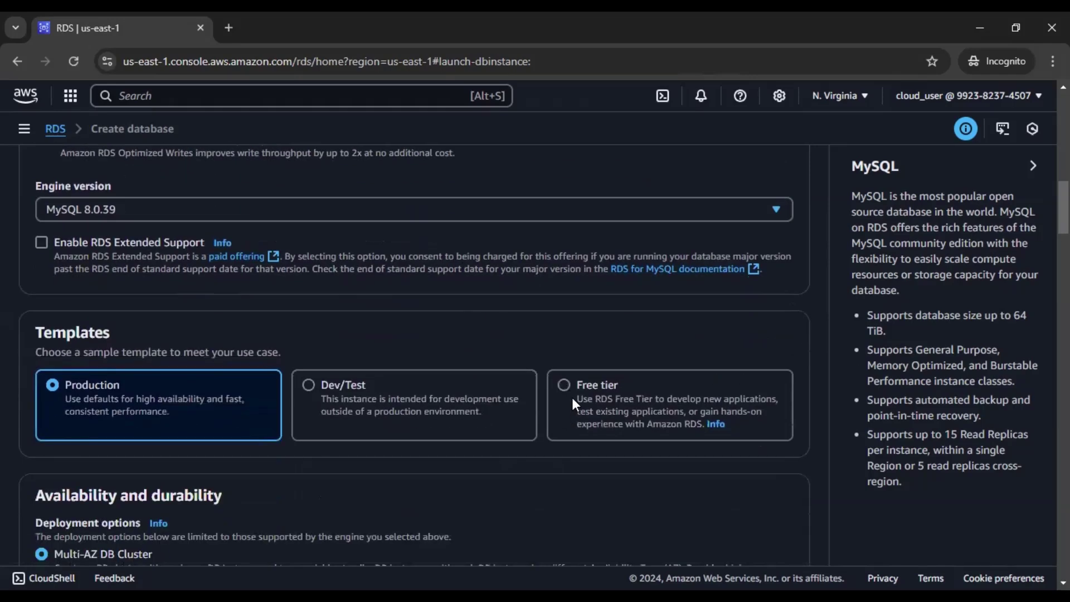
triple_click(564, 387)
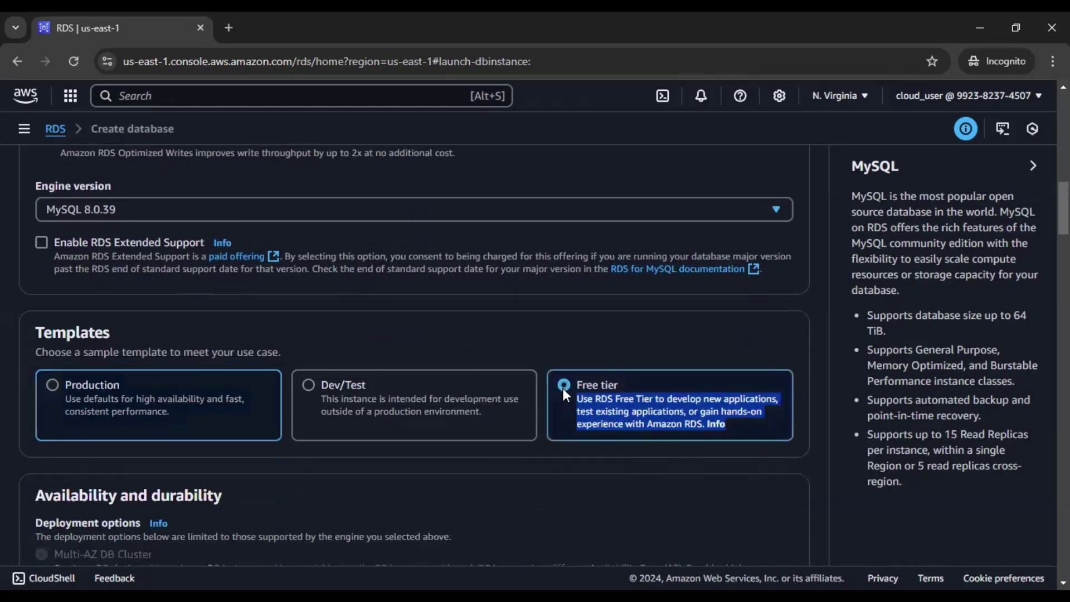
left_click(617, 335)
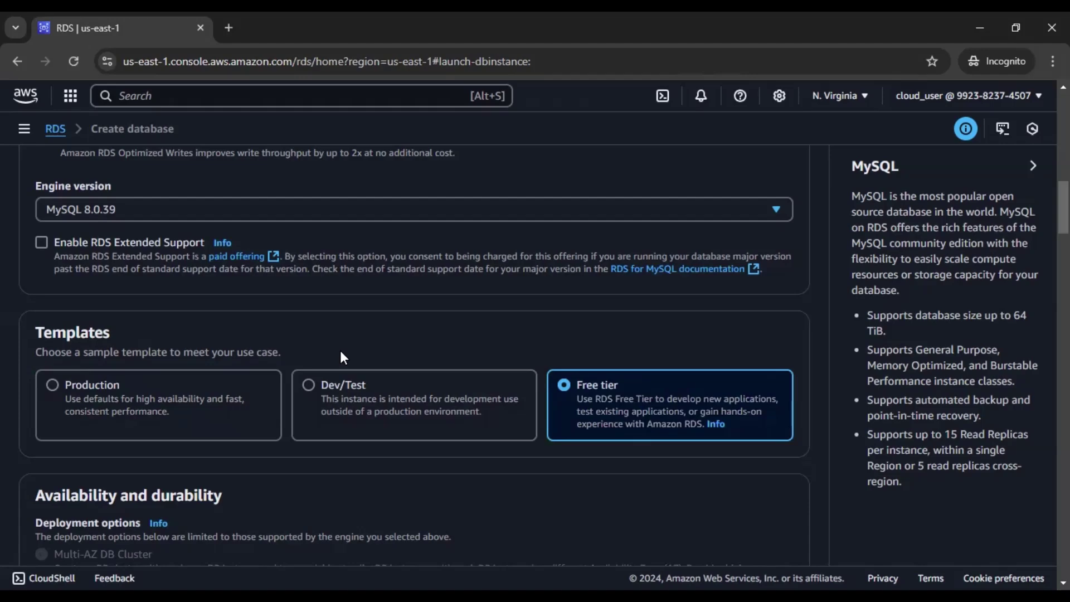
left_click(50, 385)
scroll(367, 365, "up", 3)
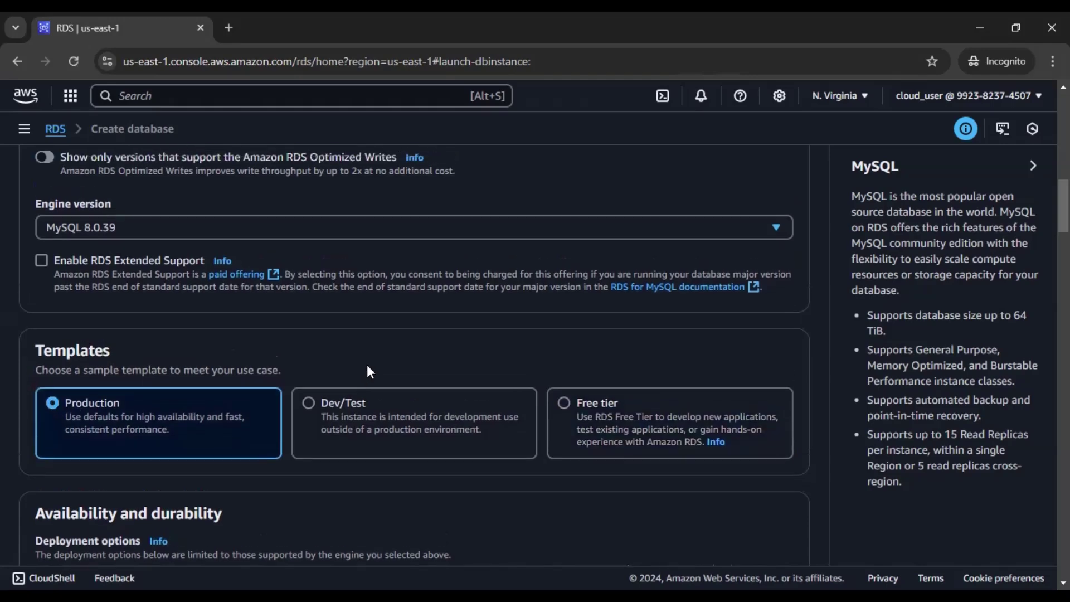
scroll(368, 372, "up", 1)
scroll(355, 366, "down", 2)
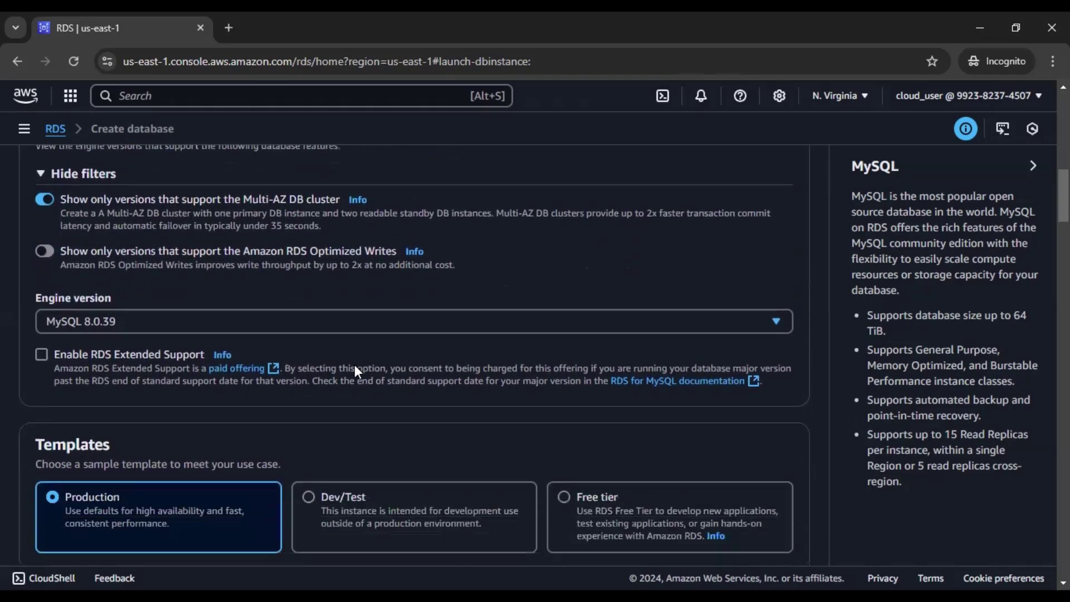
scroll(355, 366, "down", 5)
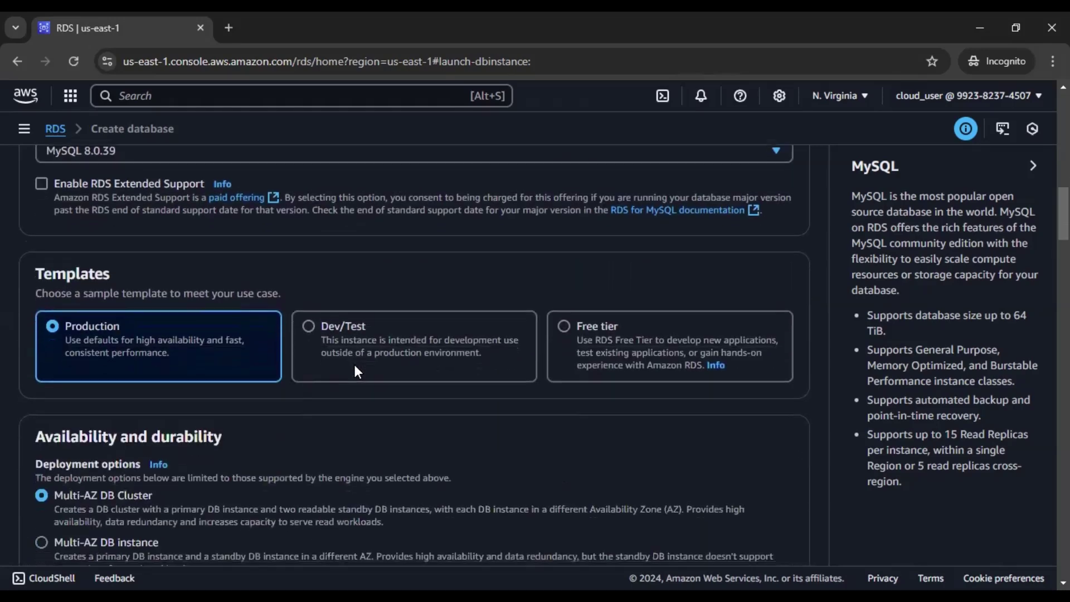
scroll(355, 366, "up", 1)
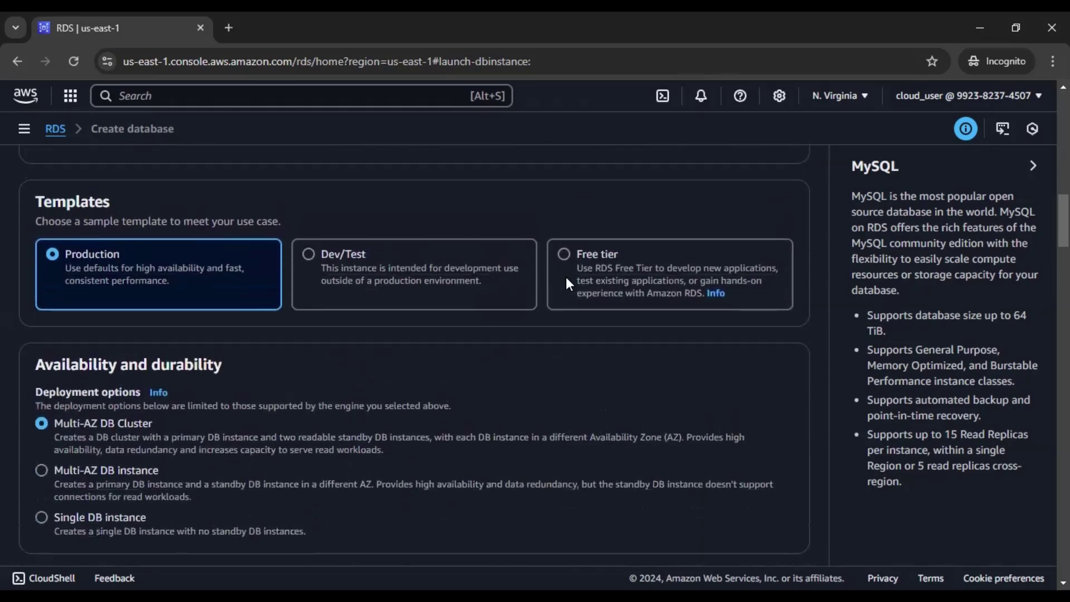
- Select the Free tier template and check which deployment options it allows, including Single DB instance
left_click(564, 253)
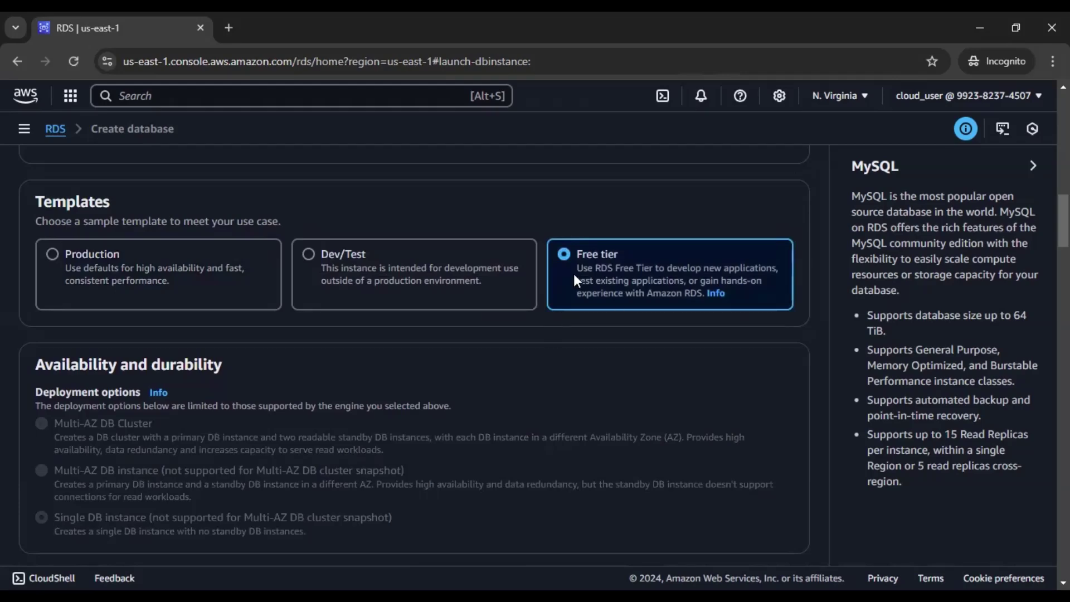
scroll(574, 277, "up", 5)
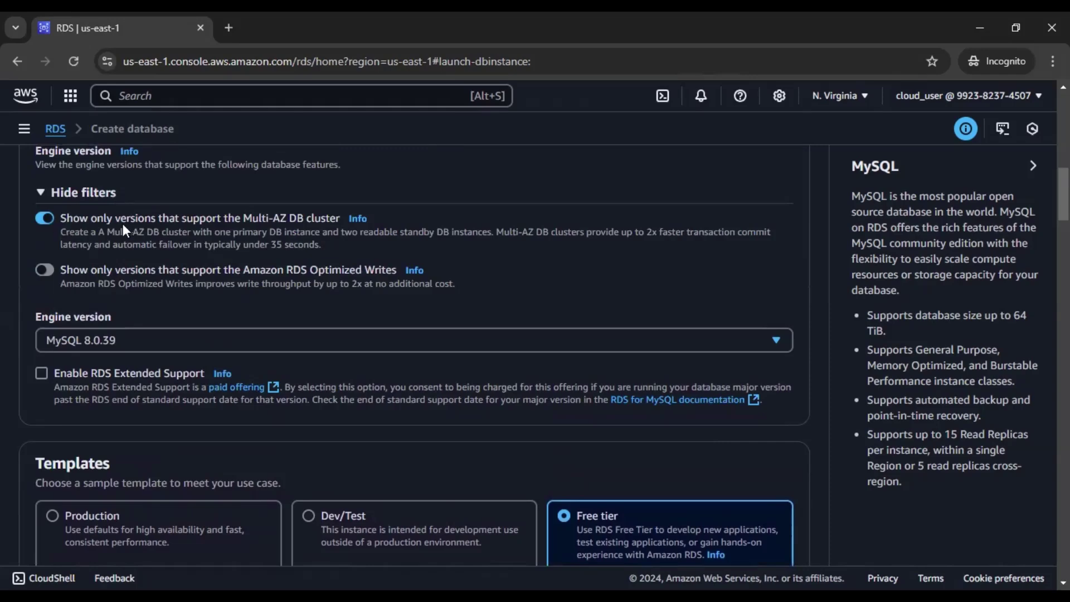
scroll(305, 231, "down", 6)
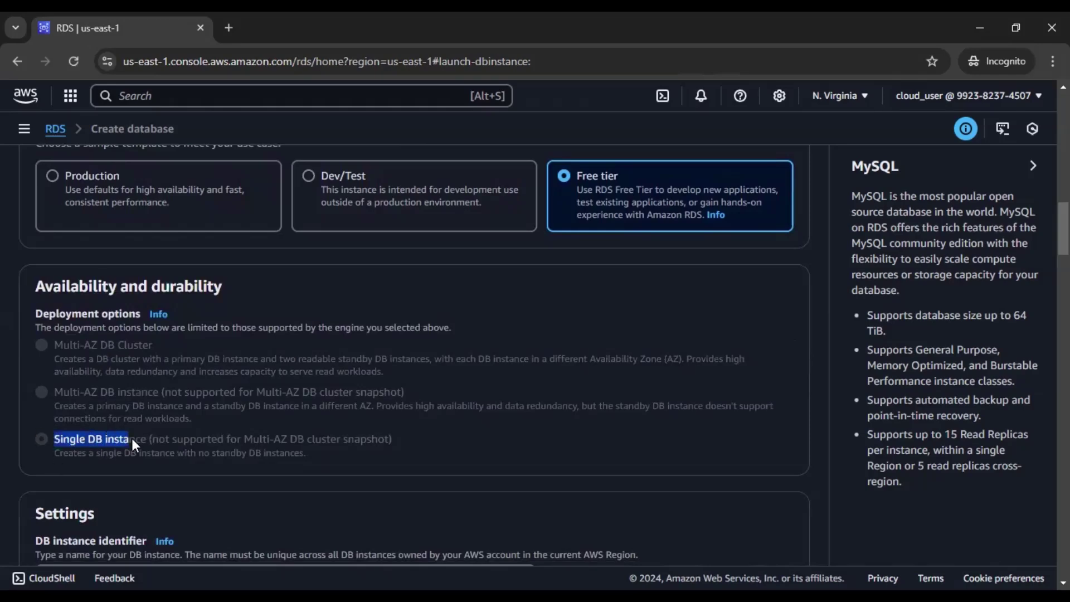
left_click_drag(131, 437, 215, 438)
left_click(274, 438)
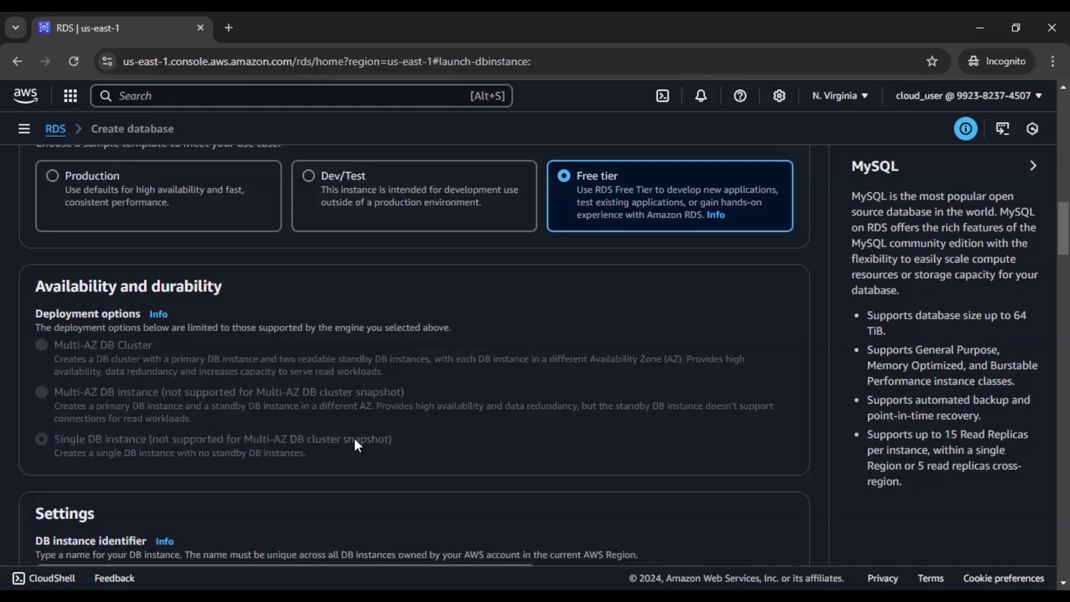
- Turn off the filter that shows only engine versions supporting the Multi-AZ DB cluster
scroll(357, 444, "up", 1)
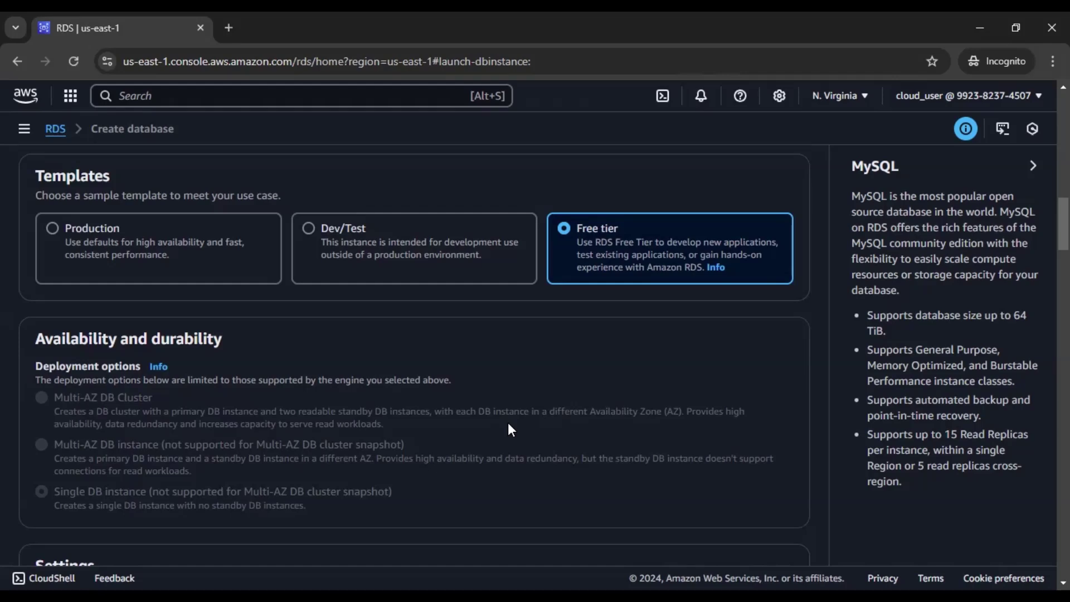
scroll(438, 421, "up", 5)
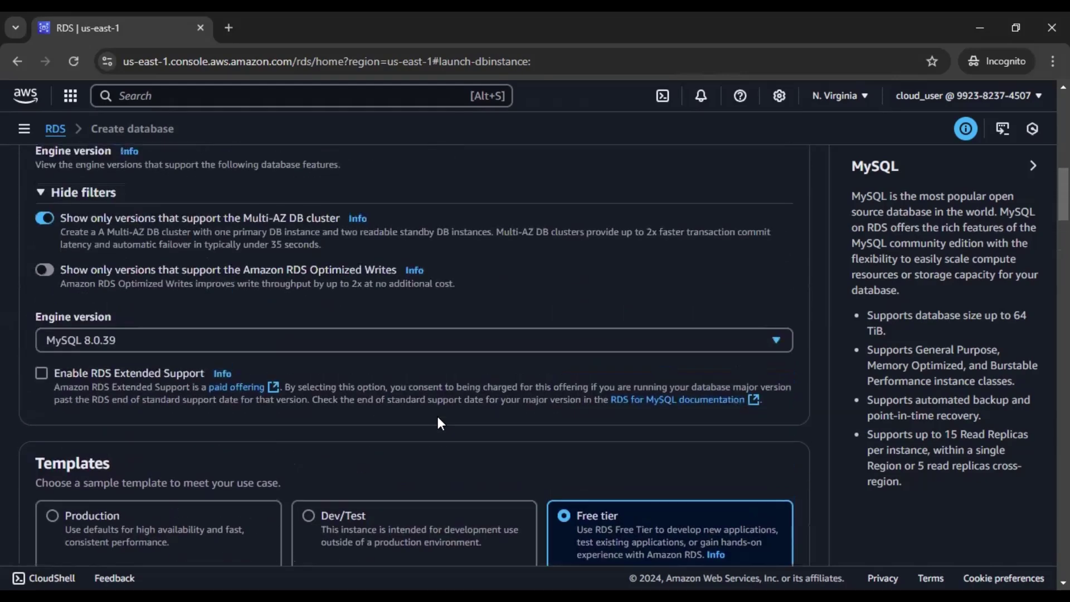
scroll(440, 424, "down", 2)
scroll(437, 424, "up", 1)
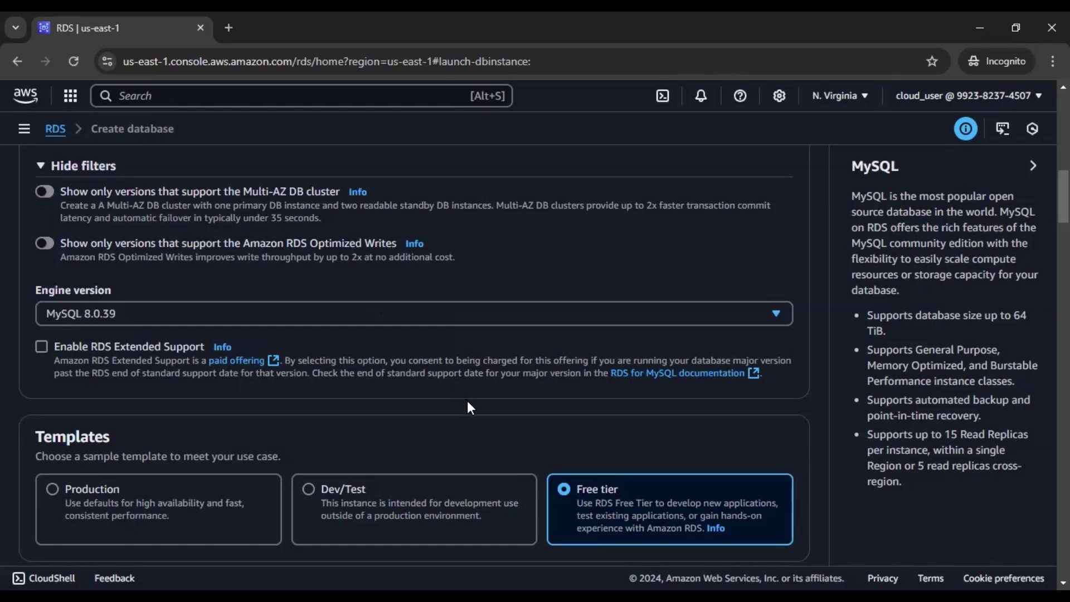
scroll(468, 402, "down", 4)
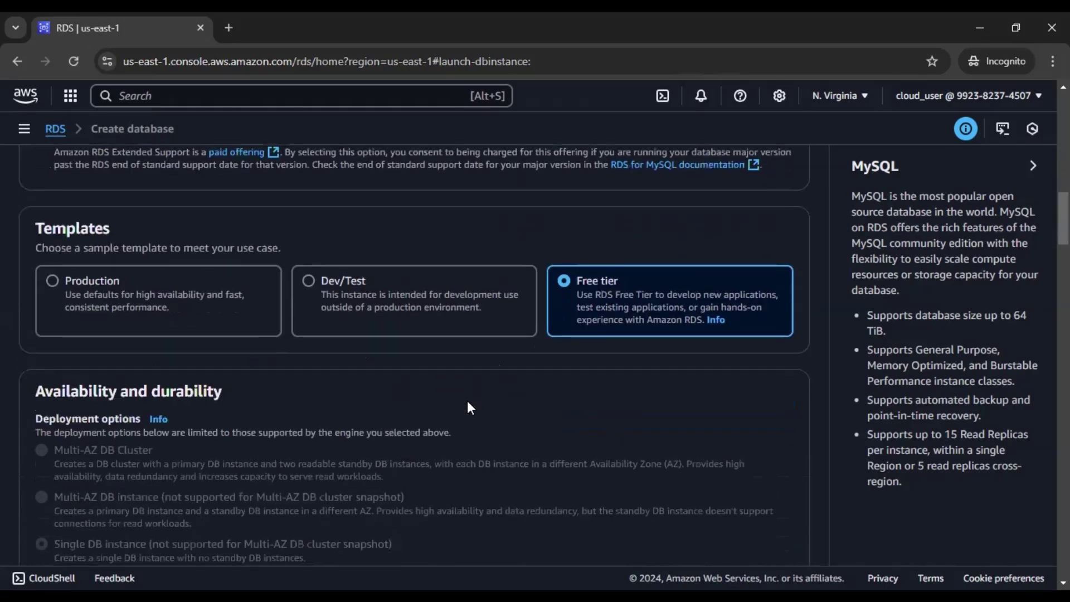
- Choose the Dev/Test template and review the deployment options under Availability and durability
left_click(310, 279)
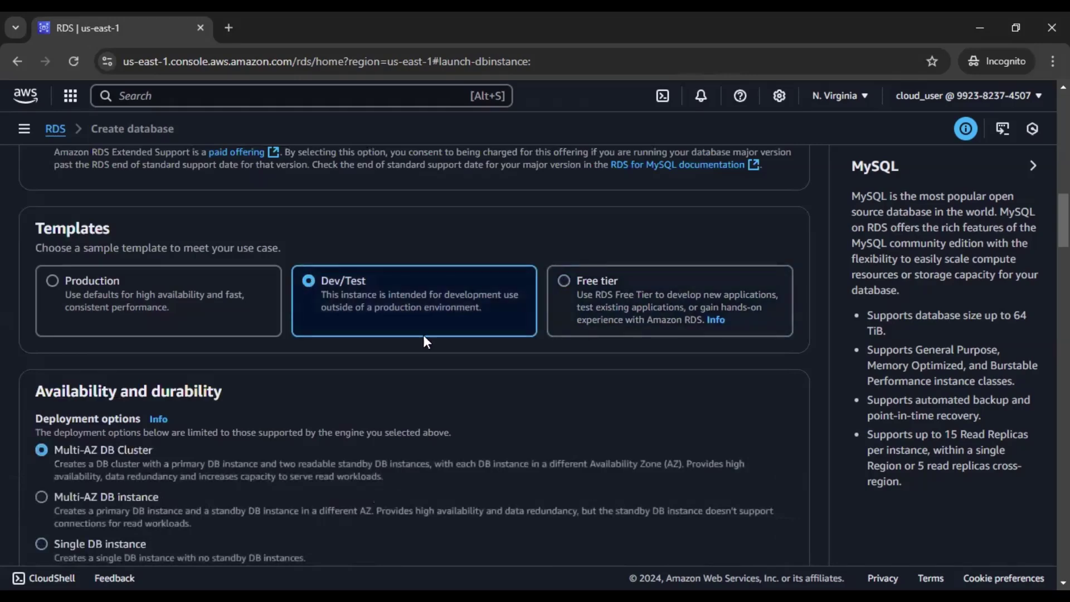
scroll(469, 410, "down", 2)
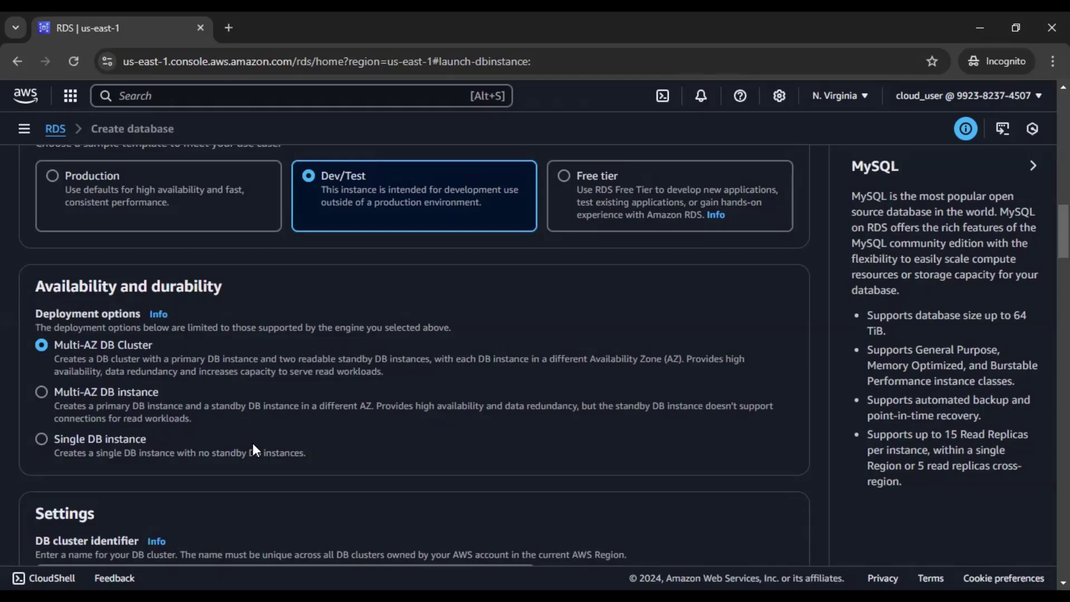
scroll(540, 318, "down", 1)
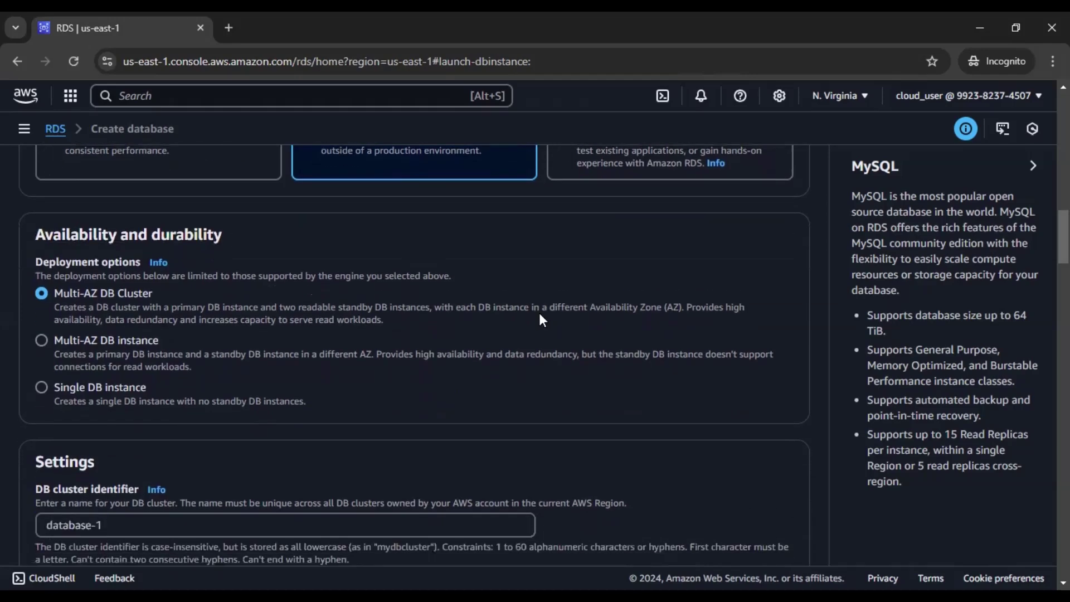
left_click_drag(12, 232, 223, 240)
scroll(288, 291, "down", 1)
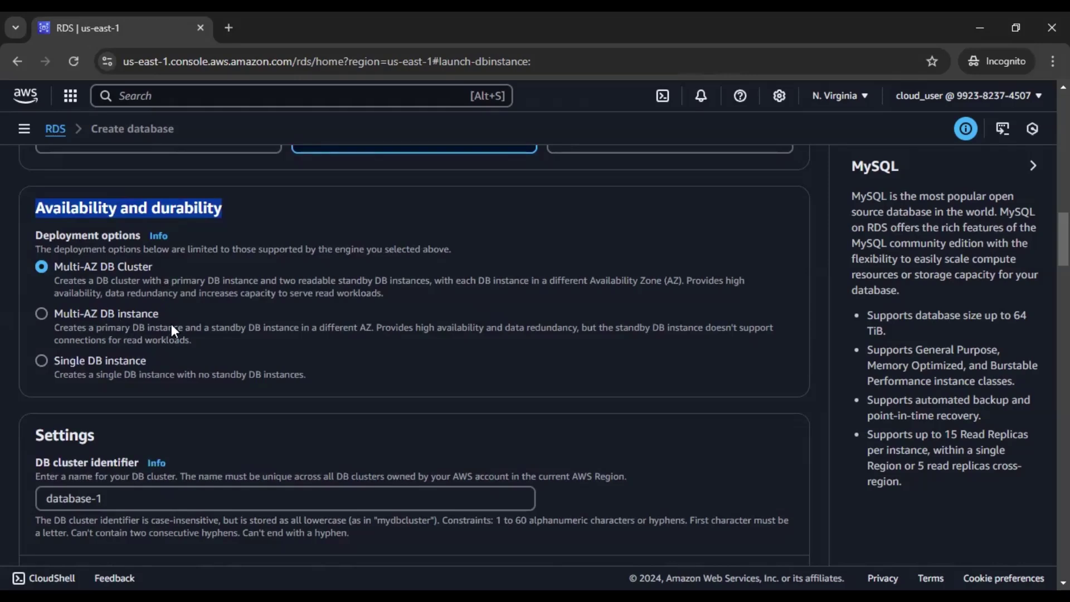
- Compare the Multi-AZ DB Cluster and Single DB instance deployment options and choose Multi-AZ DB instance
left_click(346, 225)
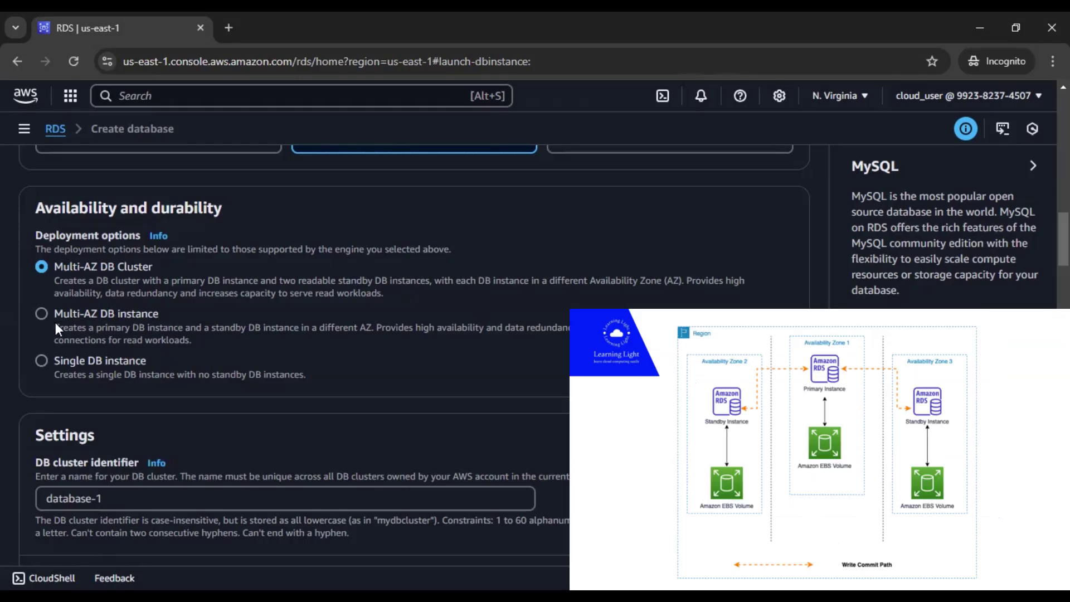
left_click(41, 314)
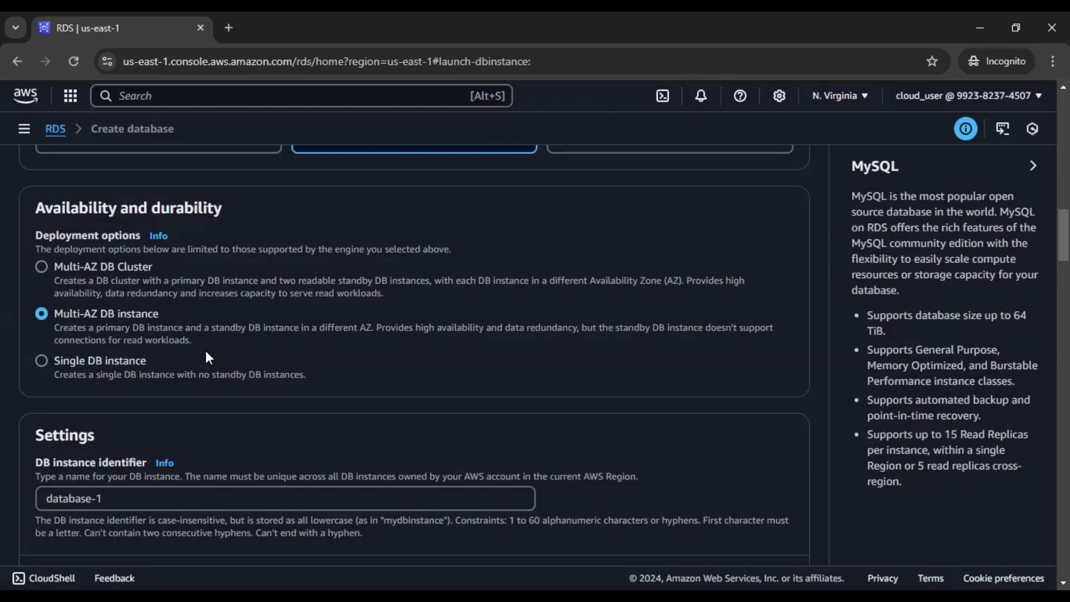
left_click(62, 281)
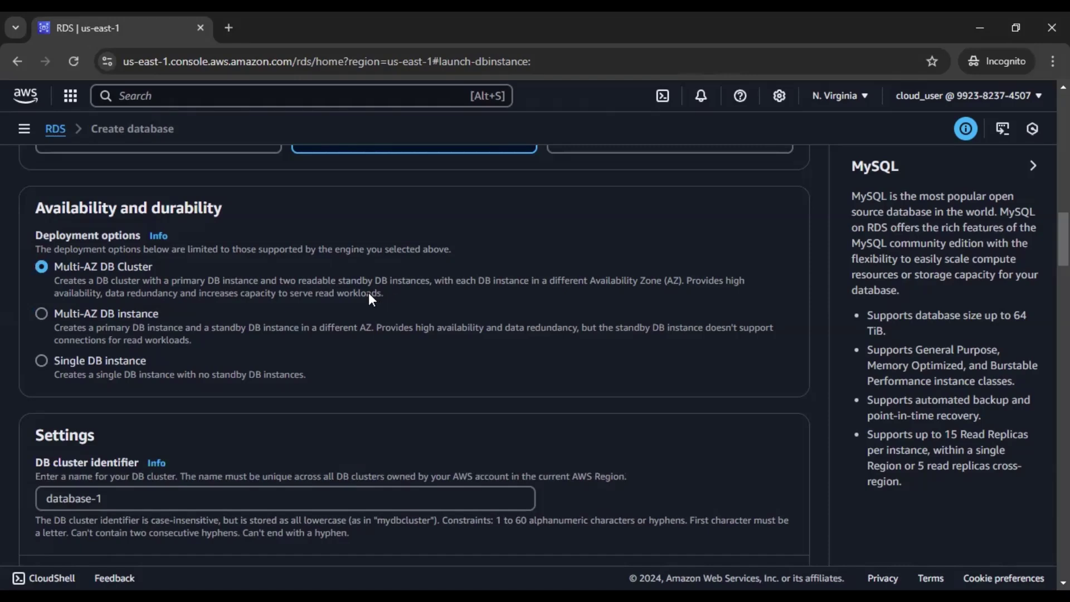
left_click(132, 372)
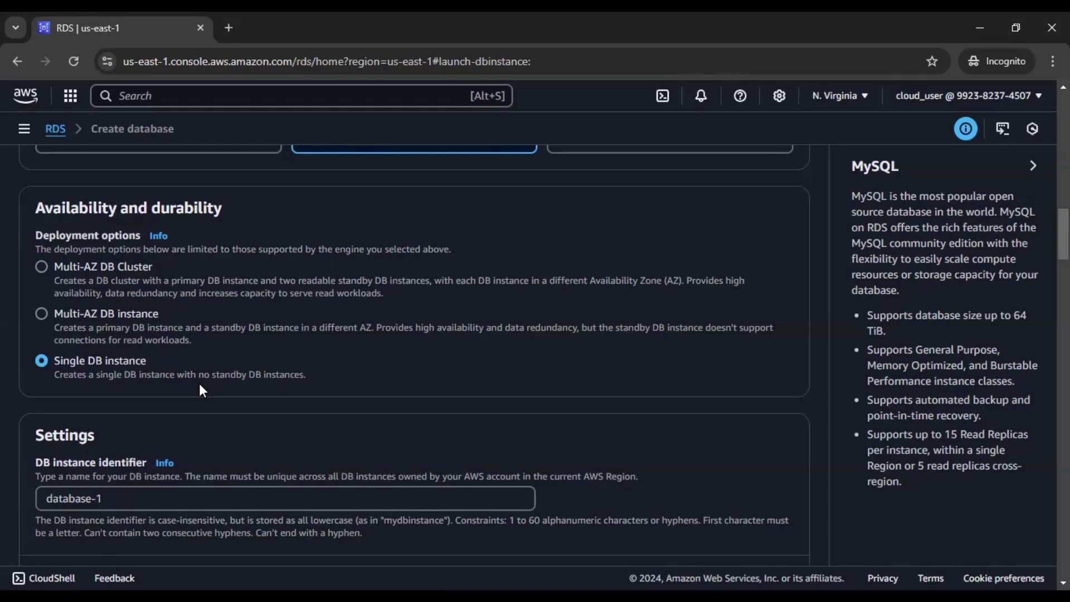
left_click(88, 316)
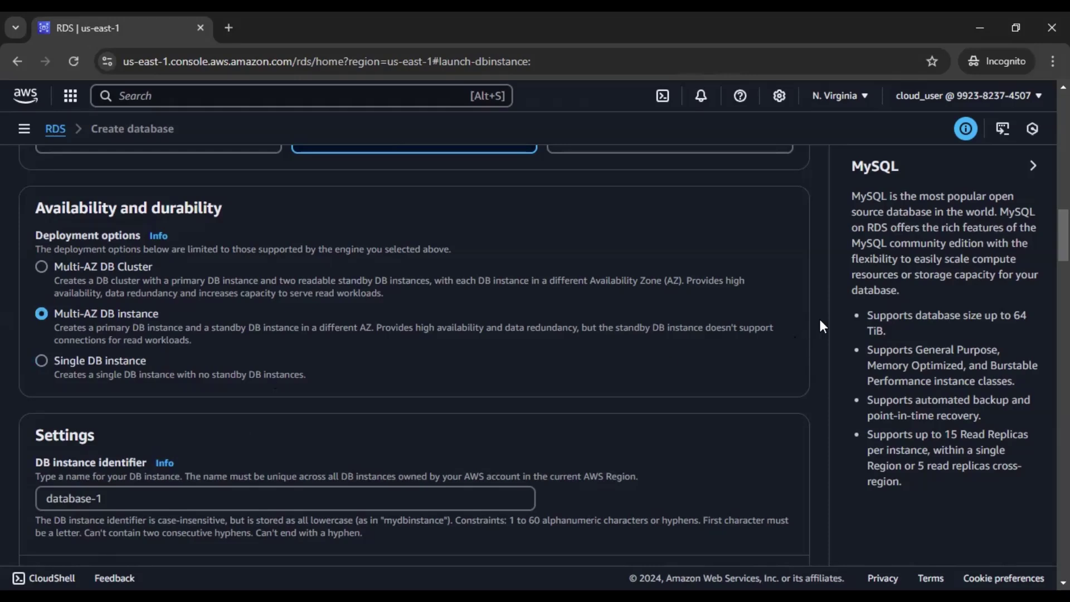
scroll(819, 321, "down", 1)
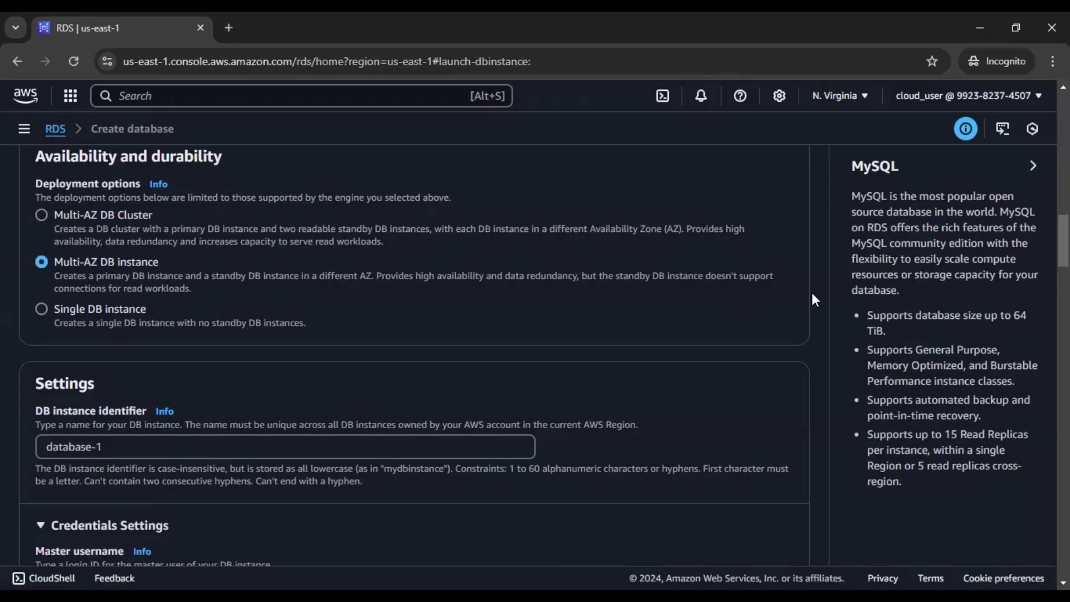
scroll(814, 300, "down", 4)
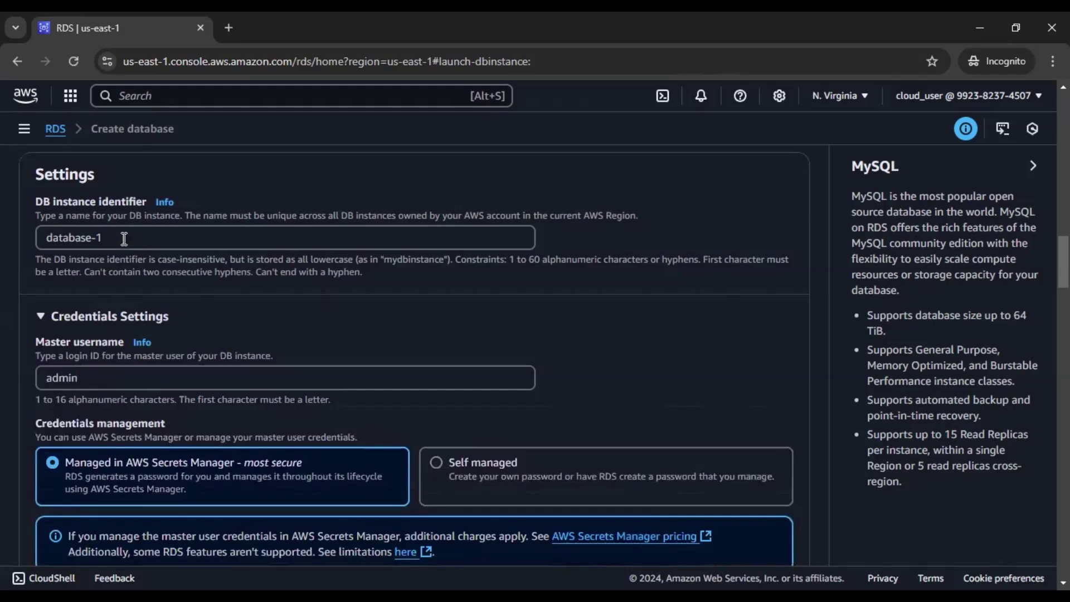
- Set the DB instance identifier to sample
left_click_drag(122, 238, 6, 254)
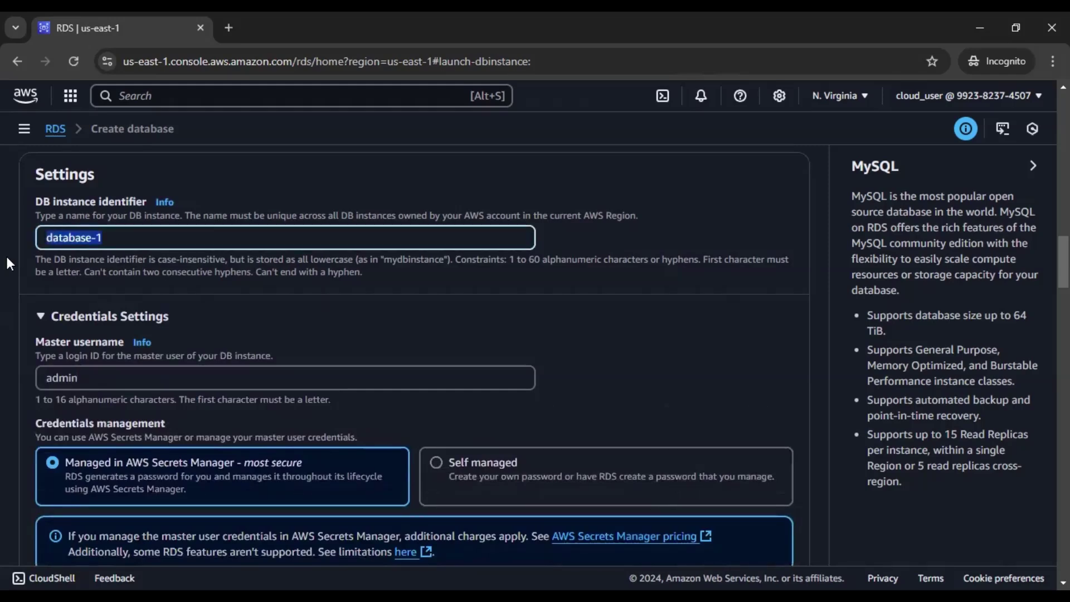
type("samp")
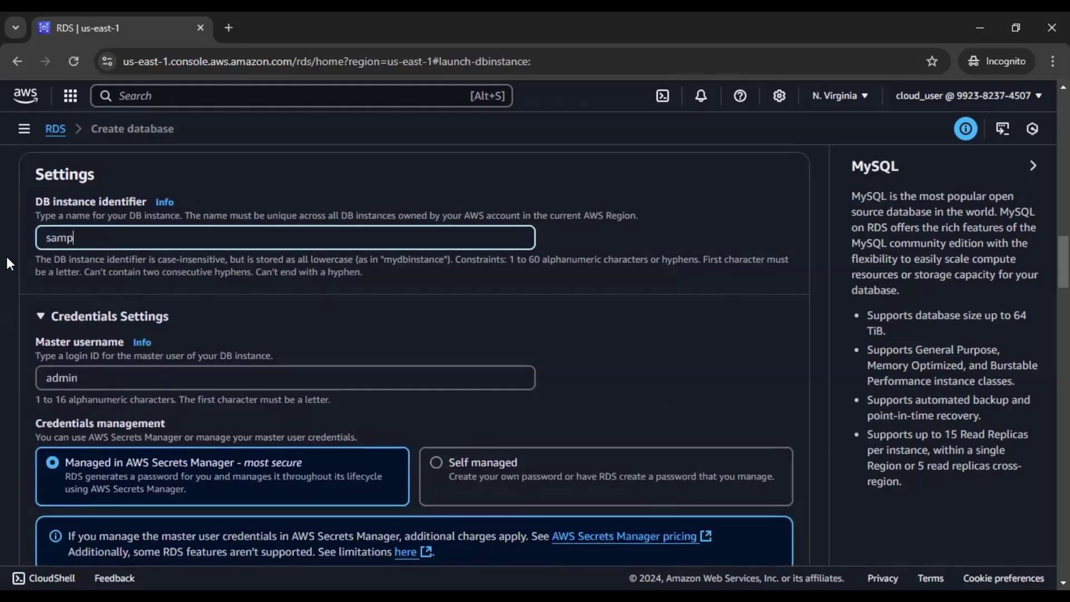
type("le")
left_click(739, 262)
- Change the master username in Credentials Settings to root
scroll(736, 263, "down", 1)
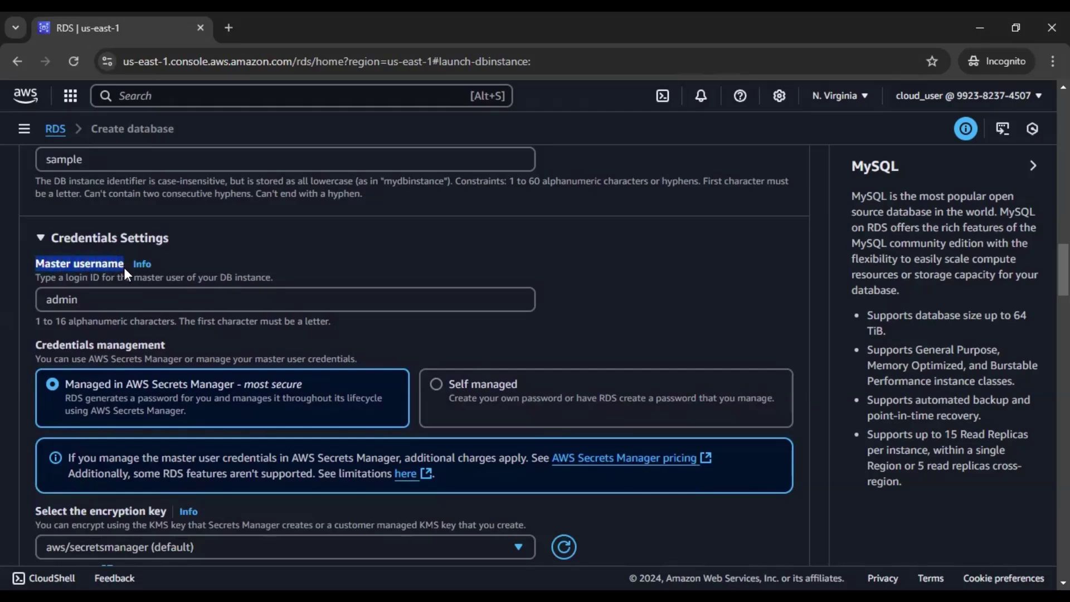
left_click(92, 298)
left_click_drag(82, 298, 27, 301)
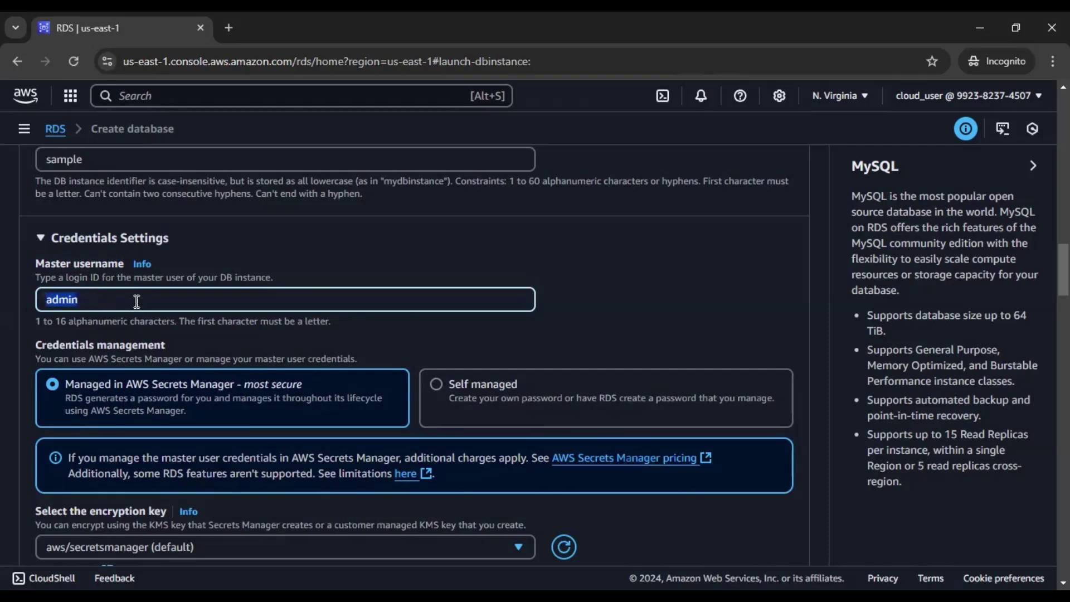
left_click_drag(120, 300, 52, 301)
type("root")
left_click(648, 296)
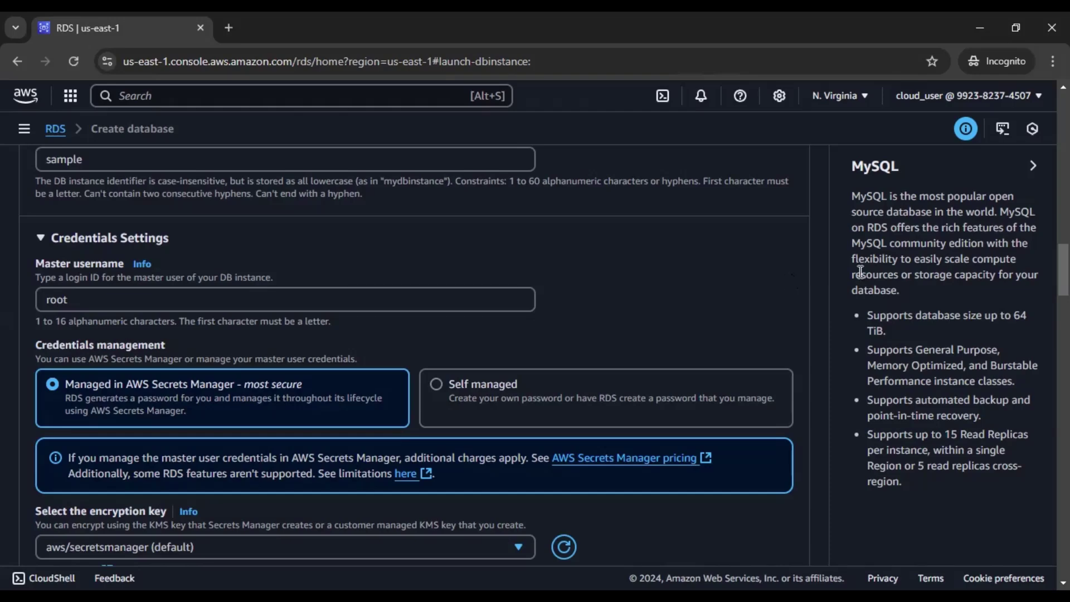
- Set the credentials management for the master user to Self managed
scroll(760, 277, "down", 1)
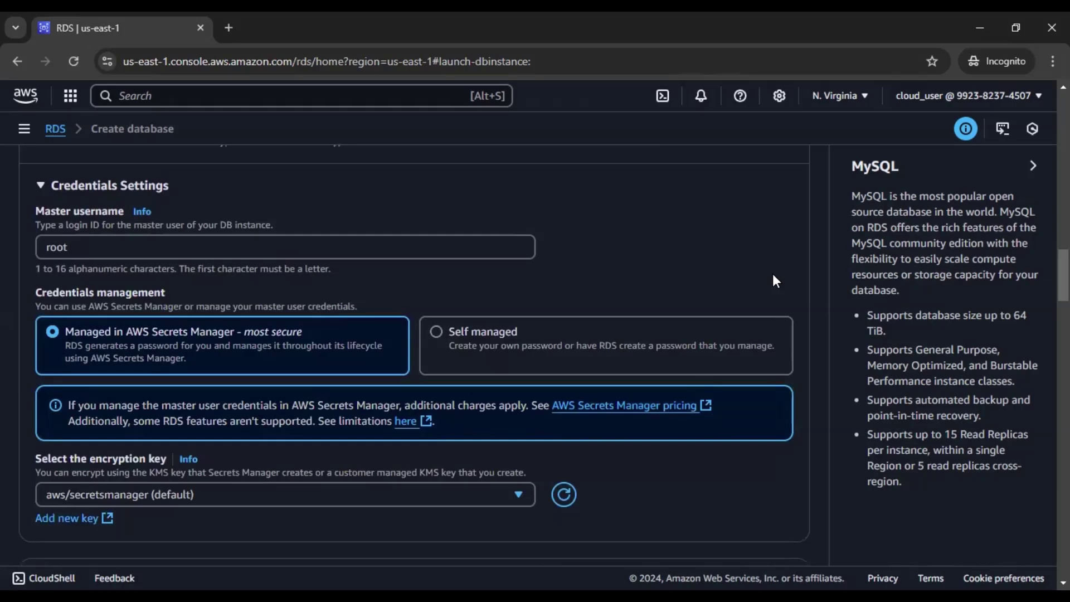
scroll(773, 277, "down", 1)
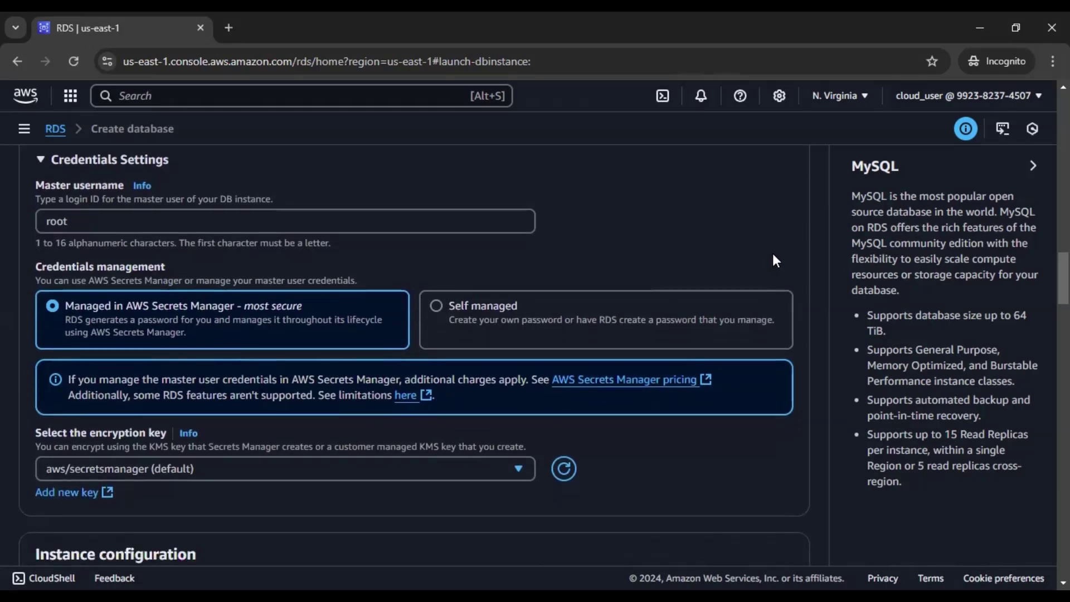
scroll(774, 259, "down", 1)
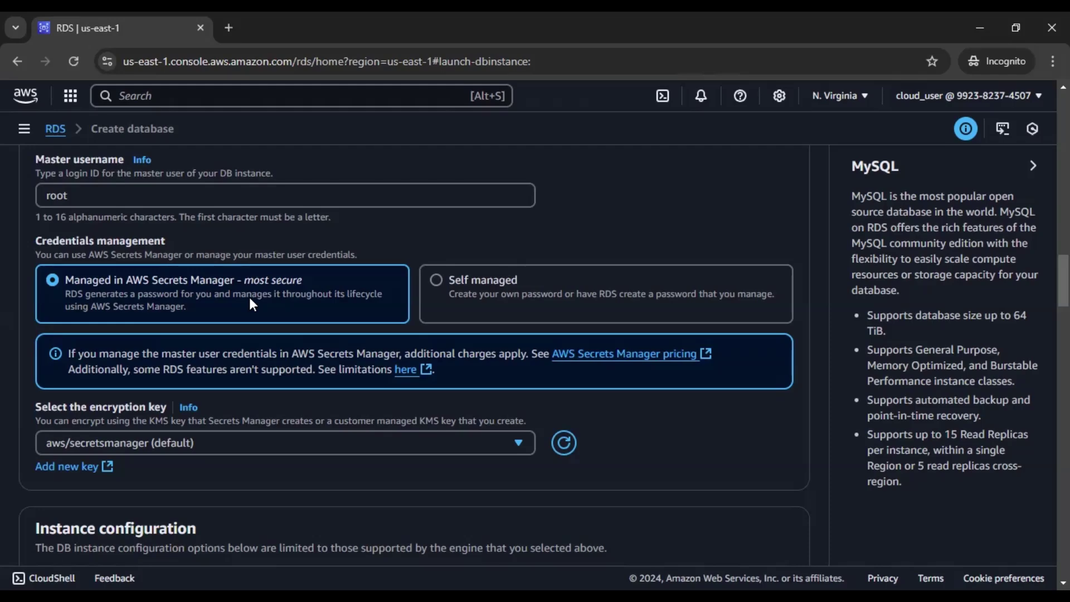
left_click(508, 300)
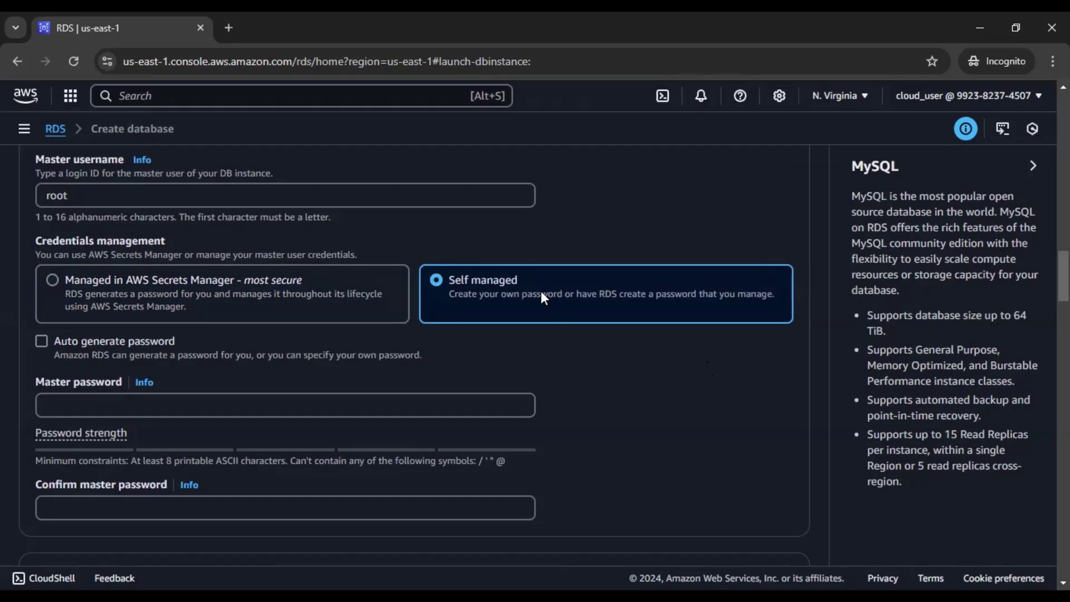
- Enter the master password for the DB instance and repeat it in the confirmation field
left_click(425, 411)
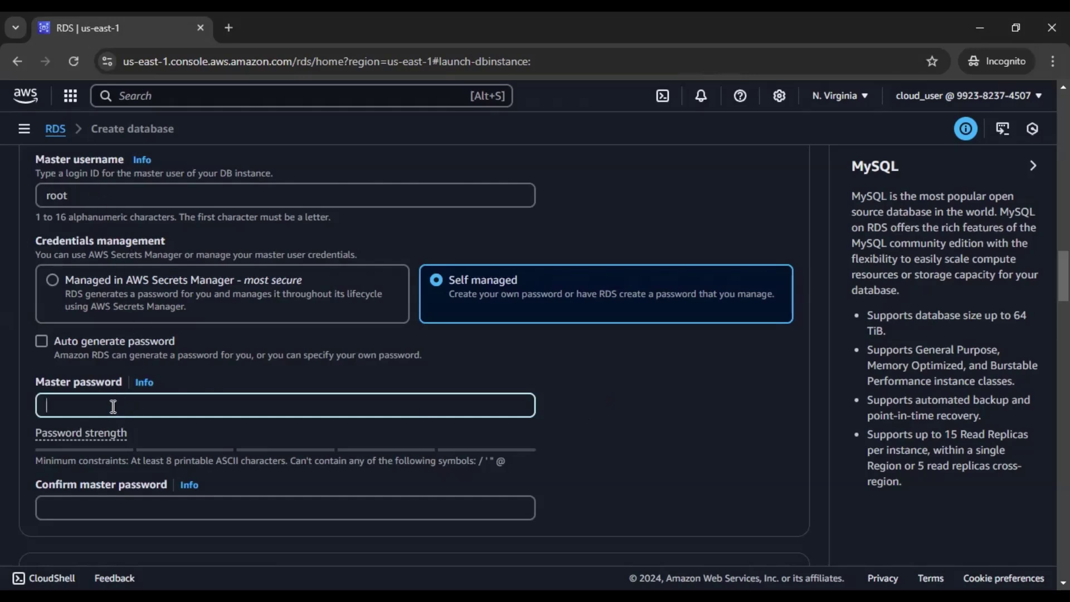
scroll(663, 389, "down", 1)
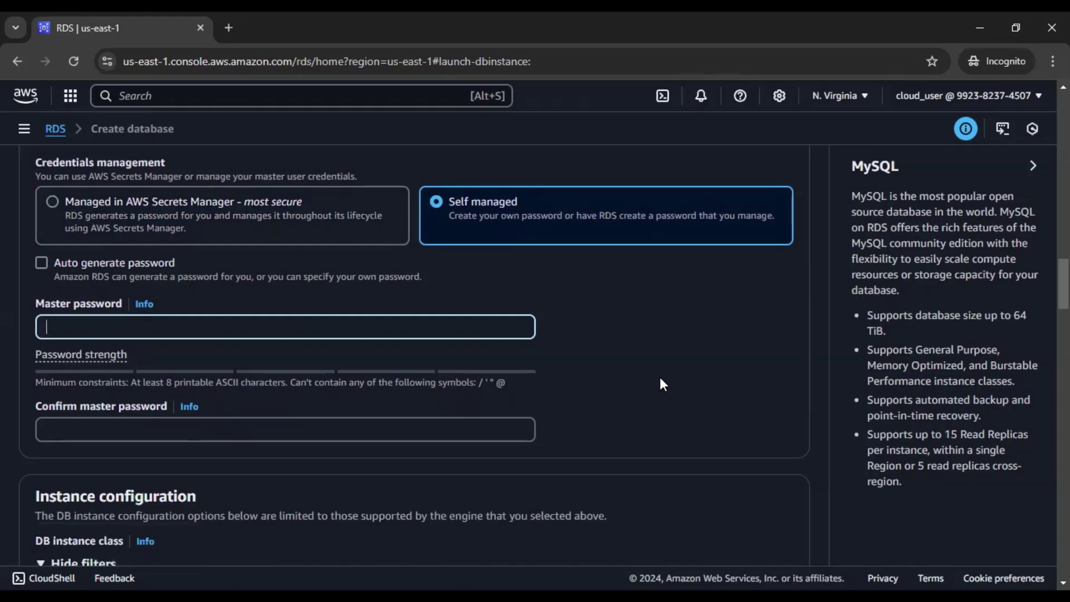
type("••")
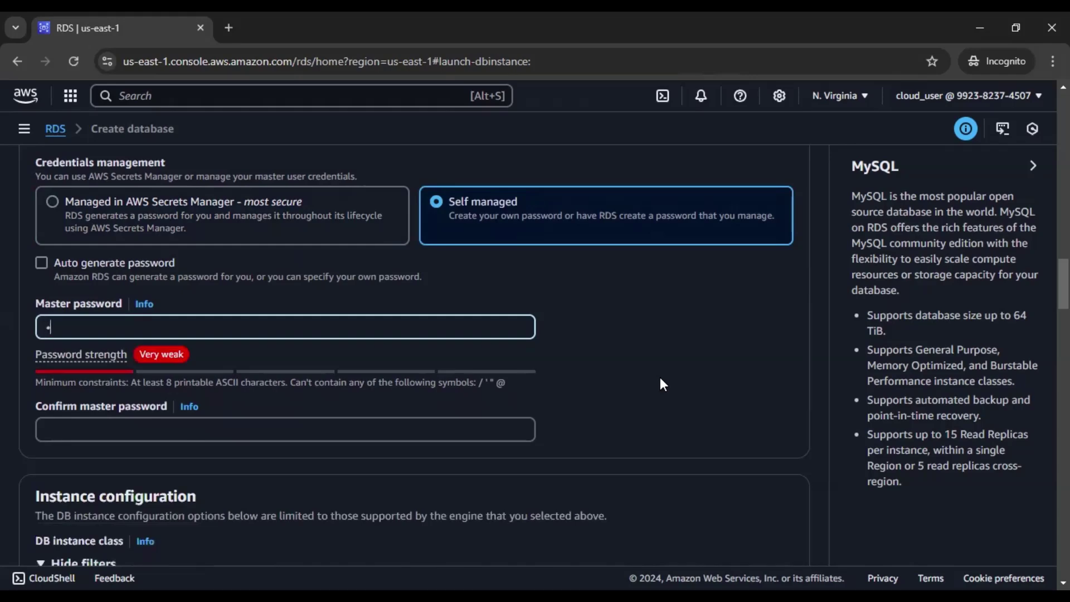
type("••••••")
left_click_drag(111, 334, 3, 338)
key("ctrl+v")
left_click(126, 428)
key("ctrl+v")
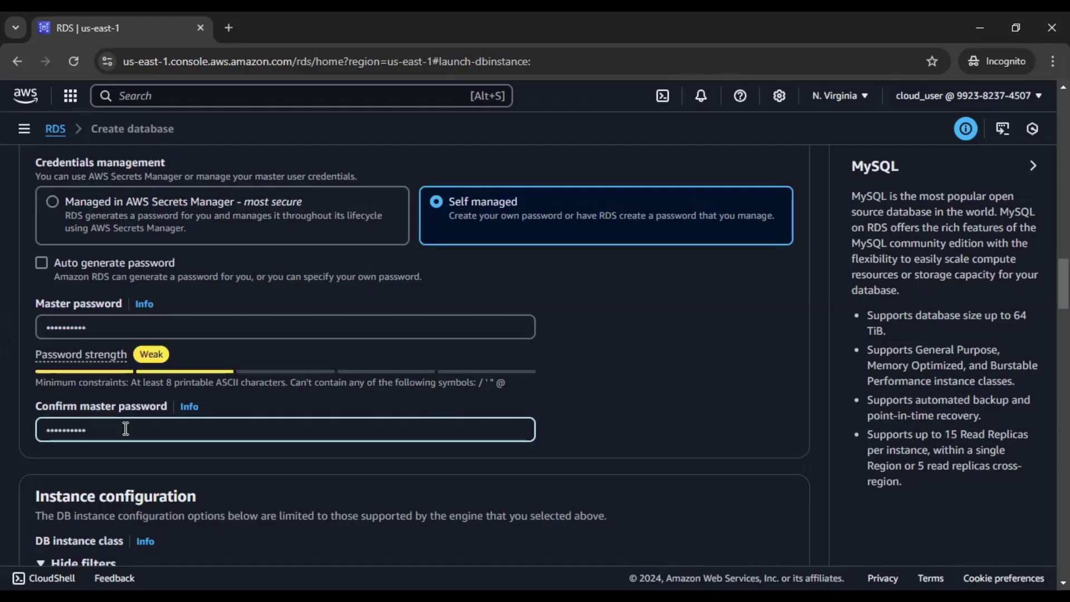
left_click(656, 395)
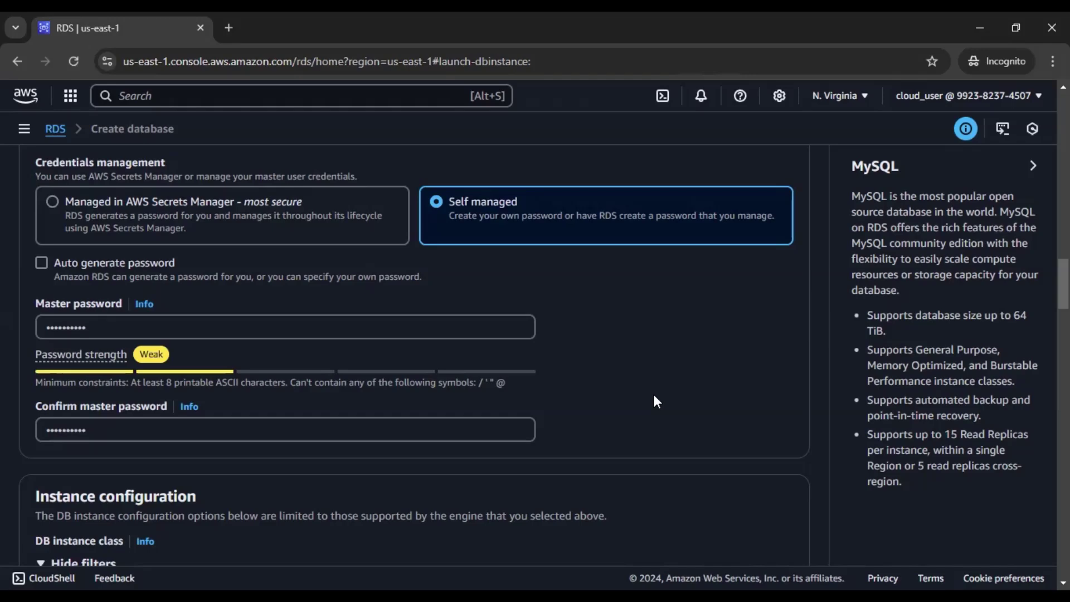
- Switch the DB instance class to Burstable classes and look through the available instance sizes, keeping db.t3.micro
scroll(653, 395, "down", 1)
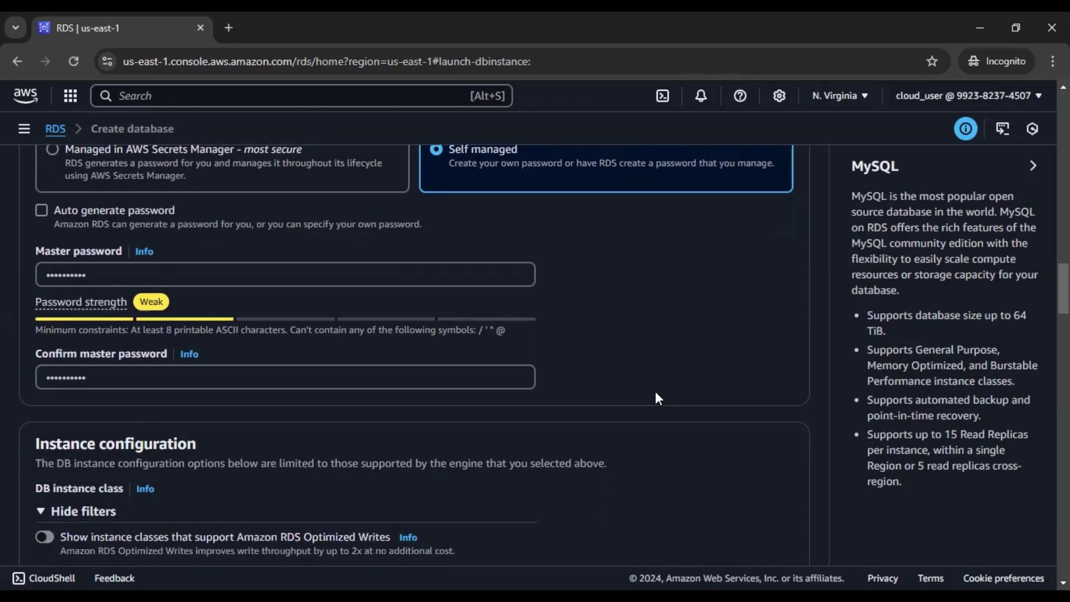
scroll(657, 395, "down", 3)
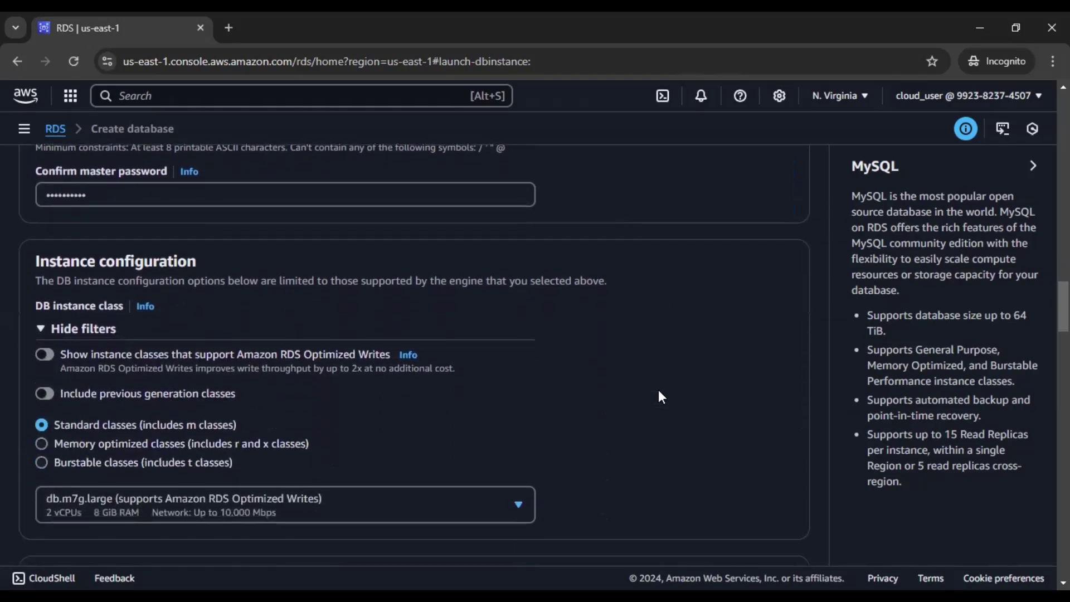
scroll(661, 396, "down", 2)
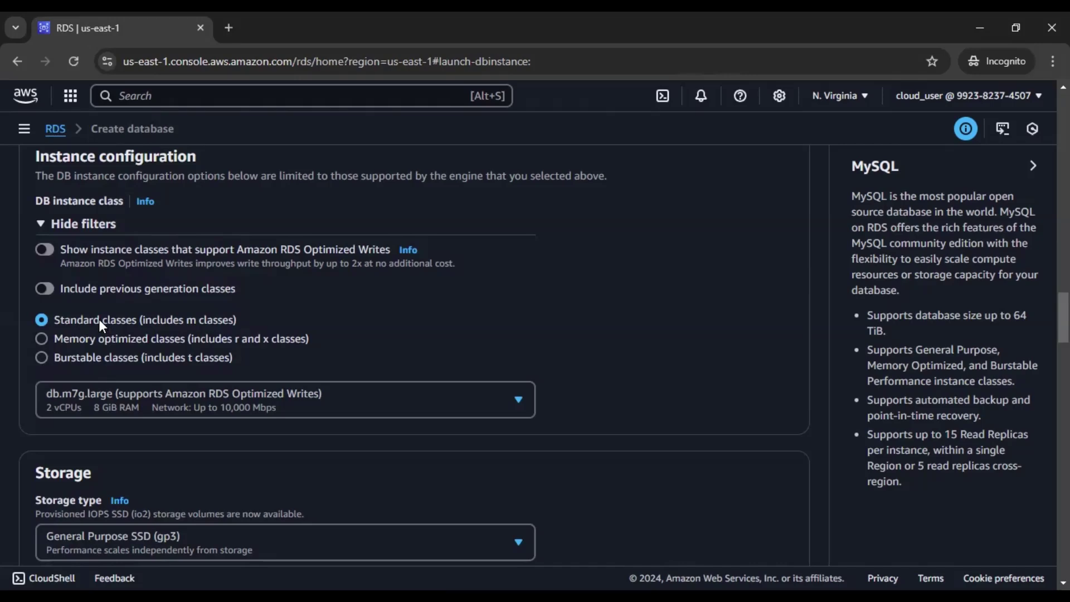
left_click(101, 365)
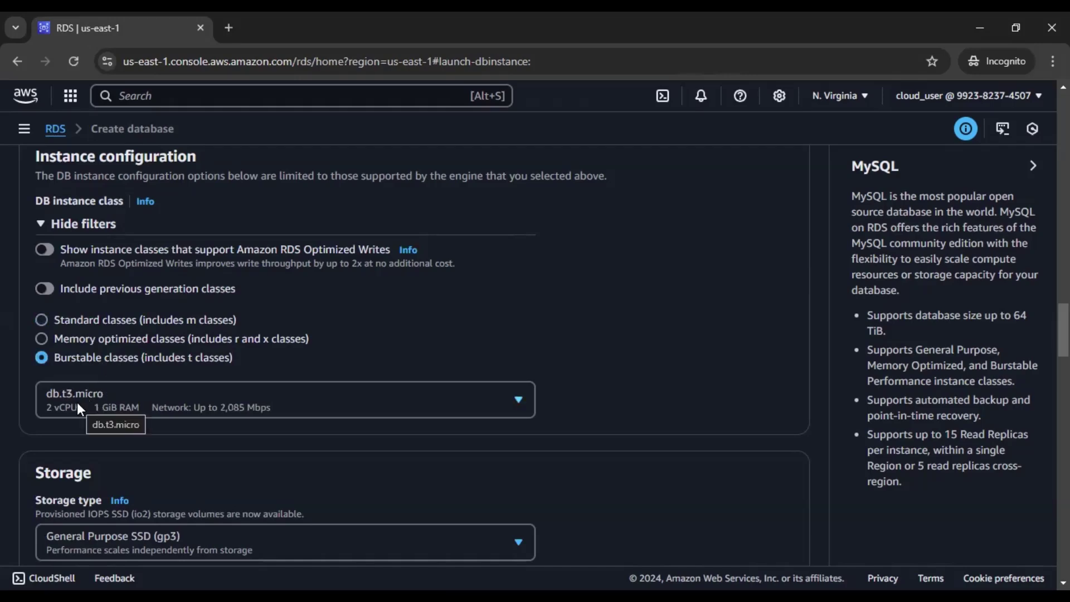
left_click(127, 410)
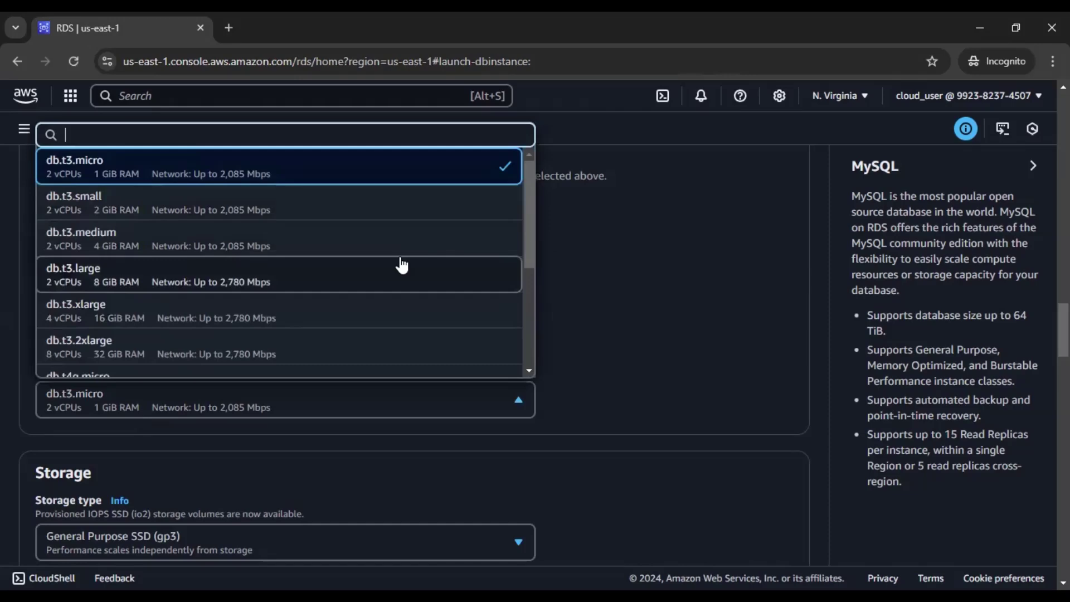
scroll(401, 265, "down", 3)
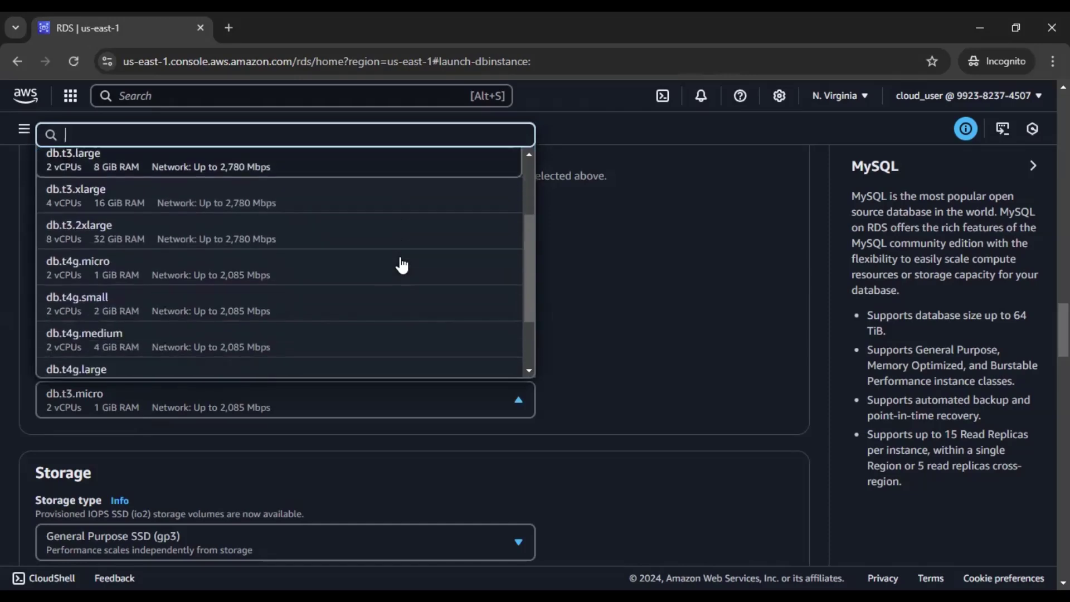
scroll(402, 265, "up", 3)
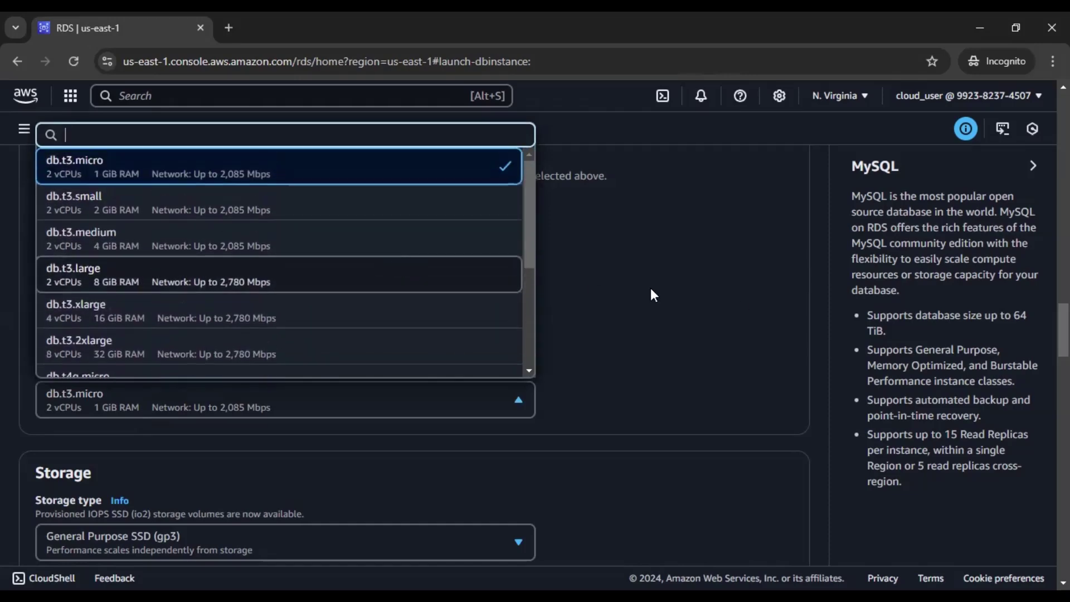
left_click(740, 303)
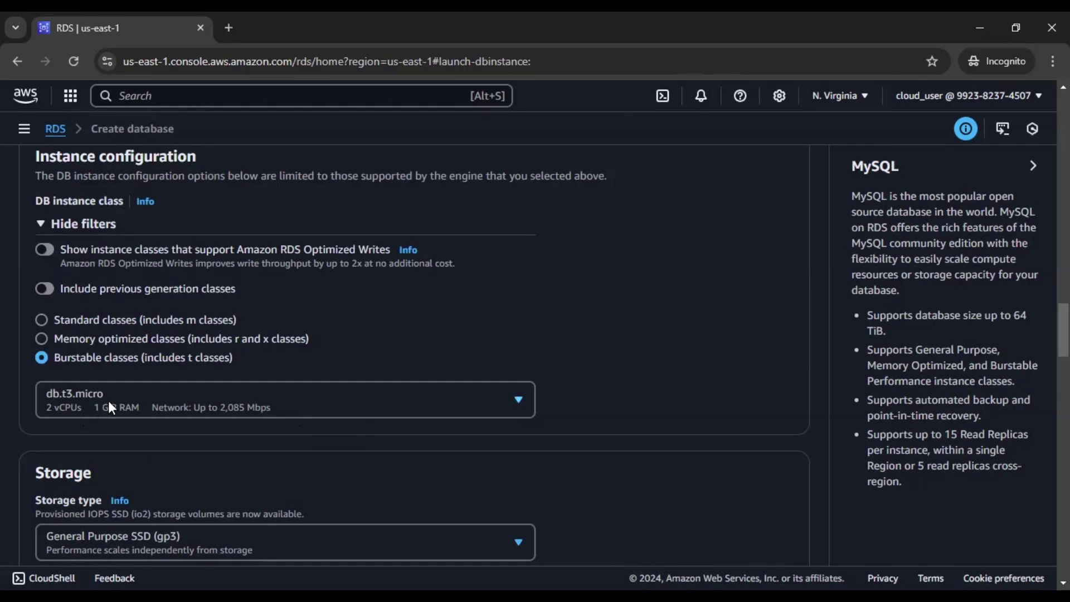
- Compare the Standard classes with the Memory optimized classes and look through the whole range of memory optimized instance sizes
left_click(89, 322)
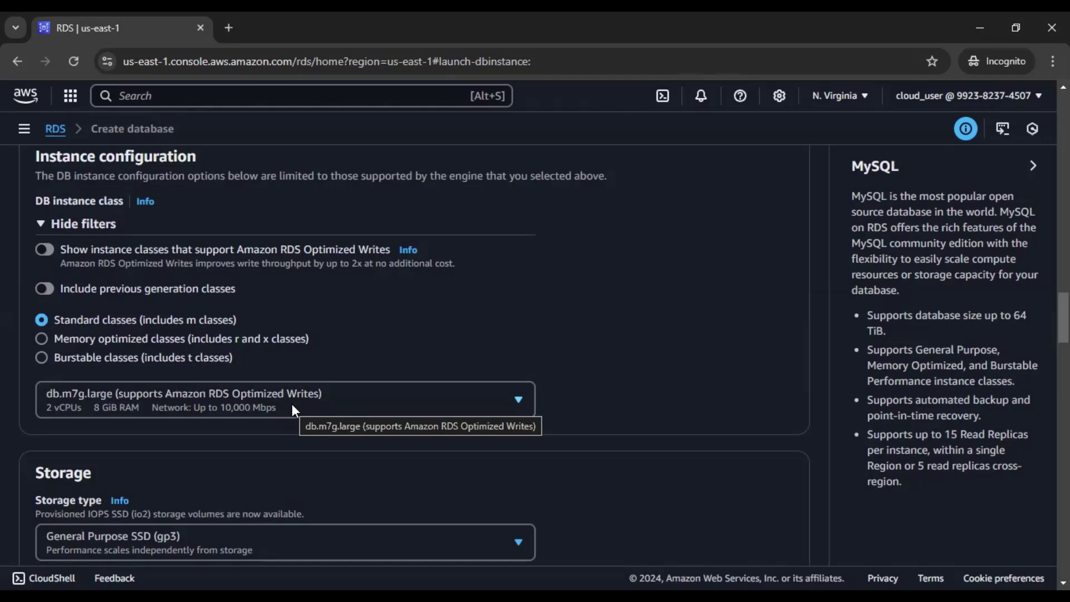
left_click(143, 339)
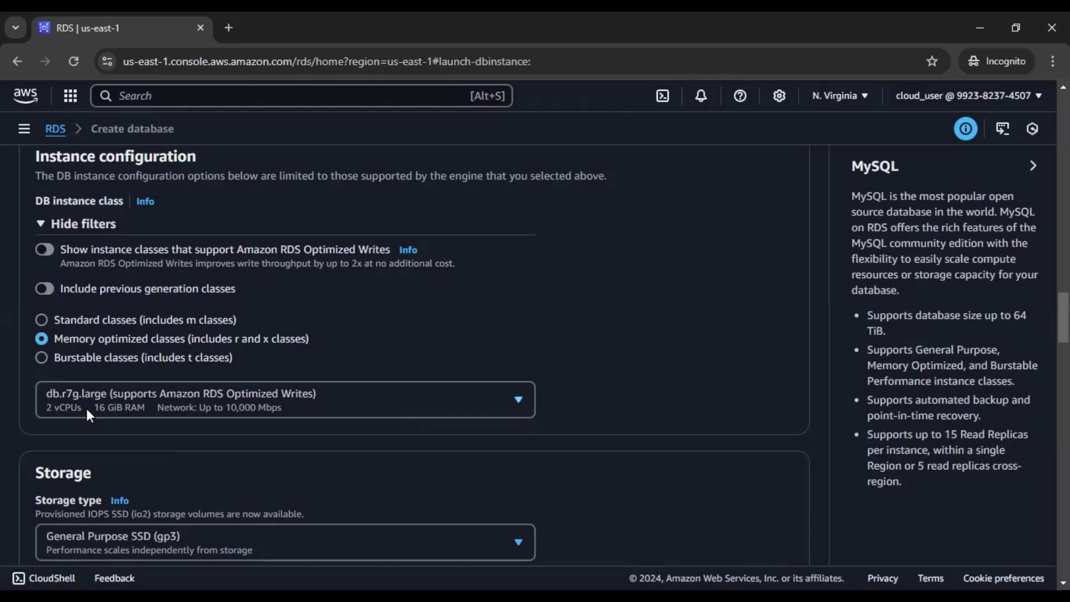
left_click(119, 409)
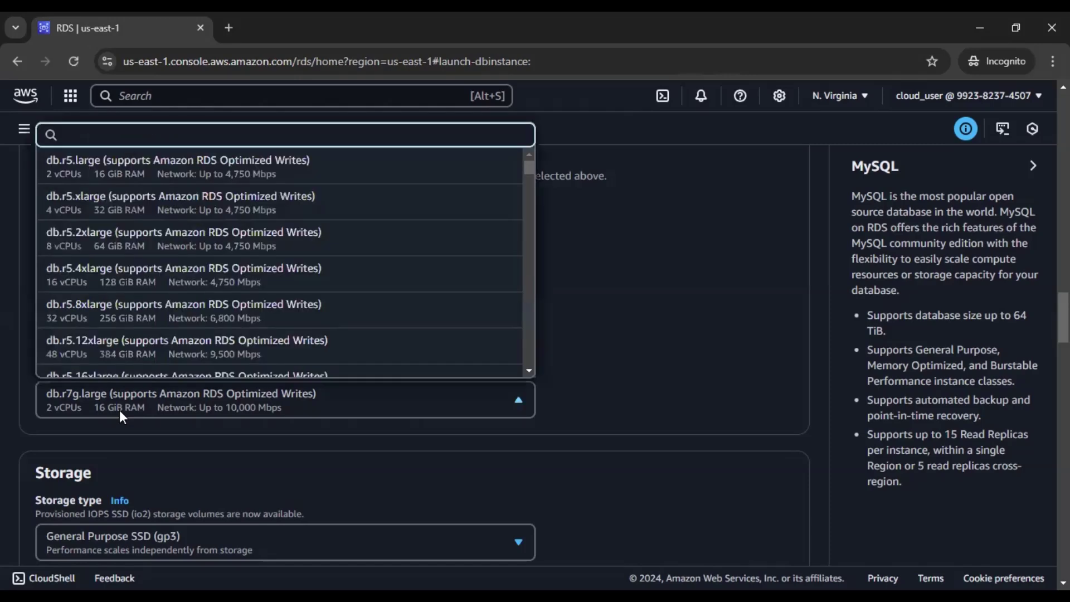
scroll(280, 207, "down", 1)
scroll(280, 207, "down", 3)
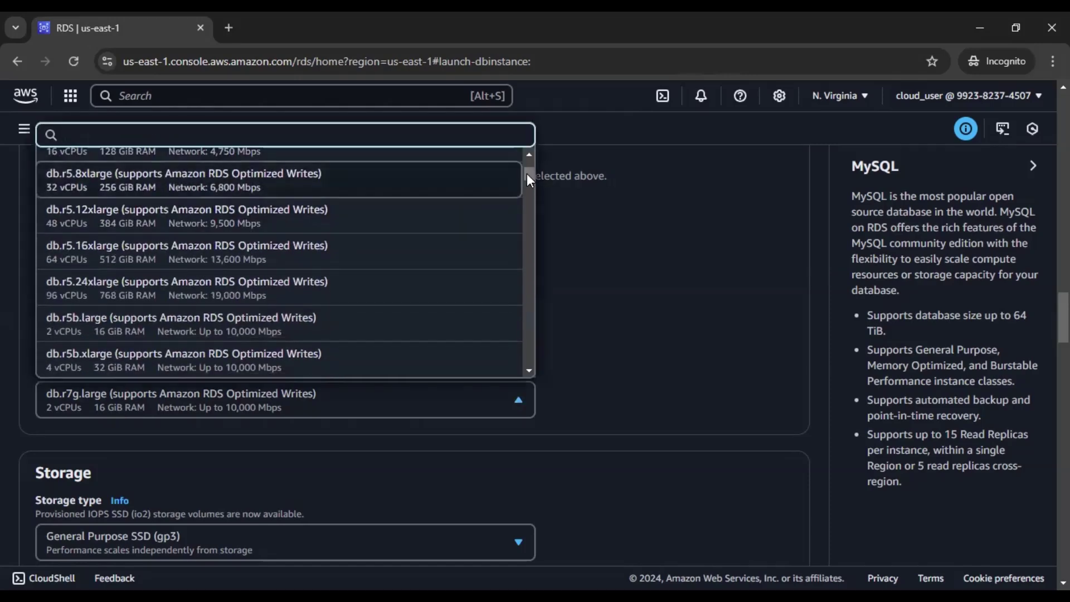
left_click_drag(527, 172, 536, 373)
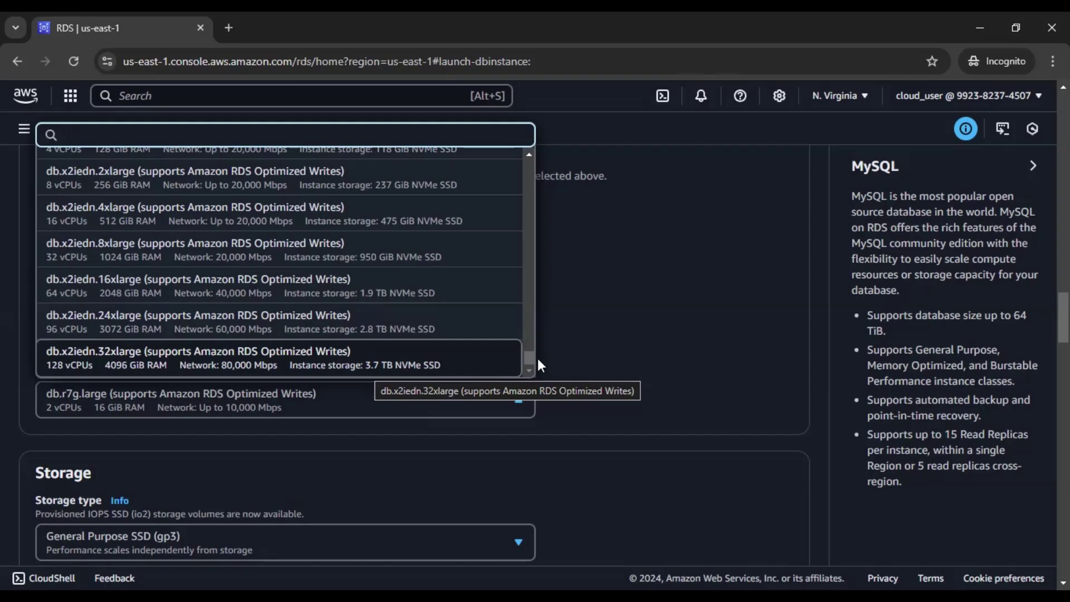
left_click_drag(529, 355, 564, 129)
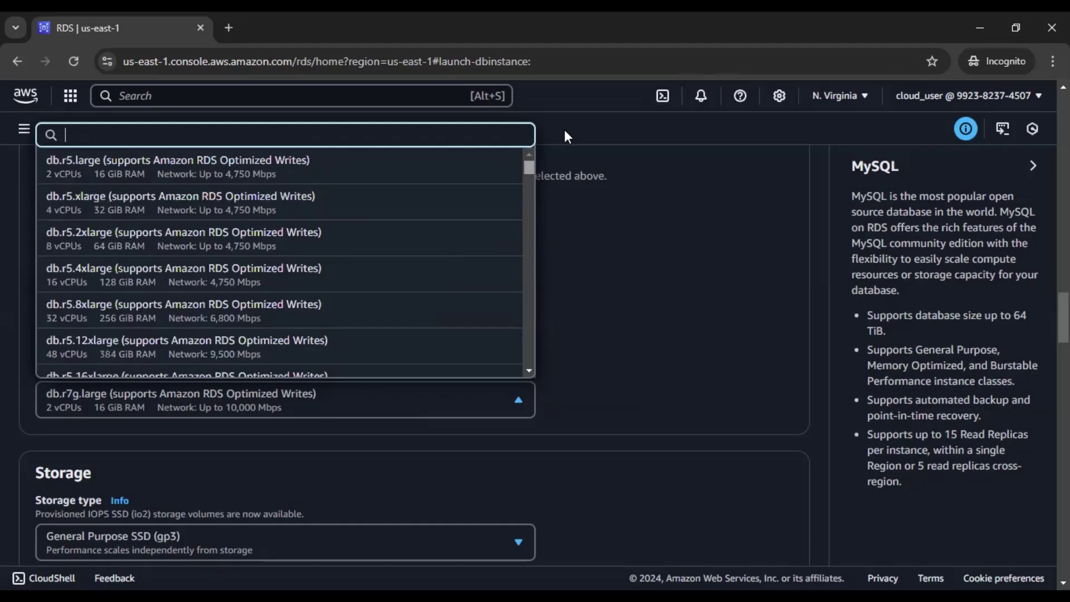
left_click(343, 466)
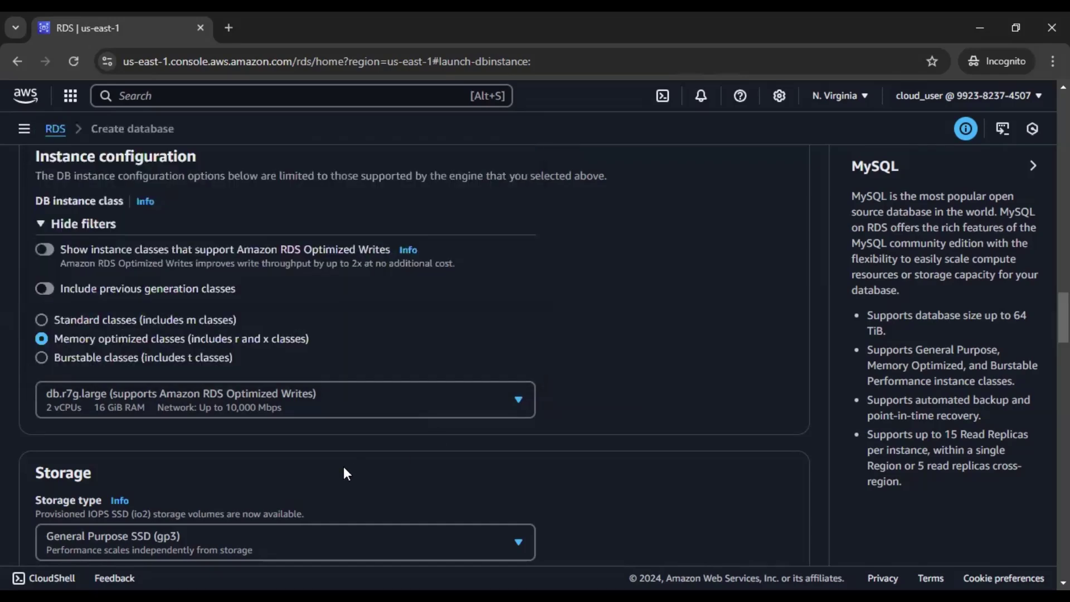
- Choose Burstable classes with db.t3.micro for the DB instance and review the Storage settings
left_click(102, 359)
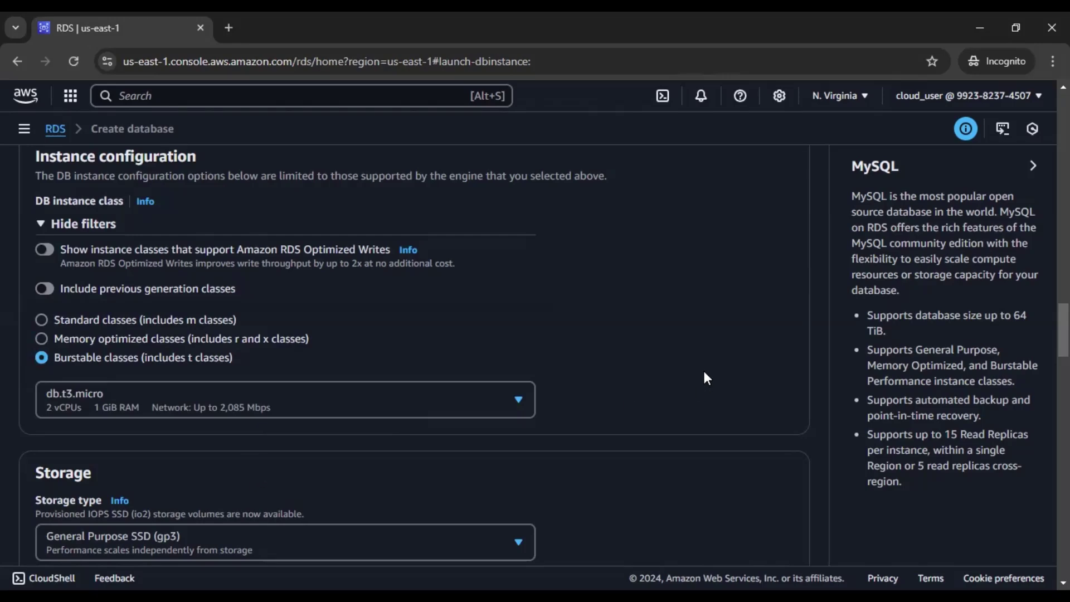
scroll(703, 373, "down", 2)
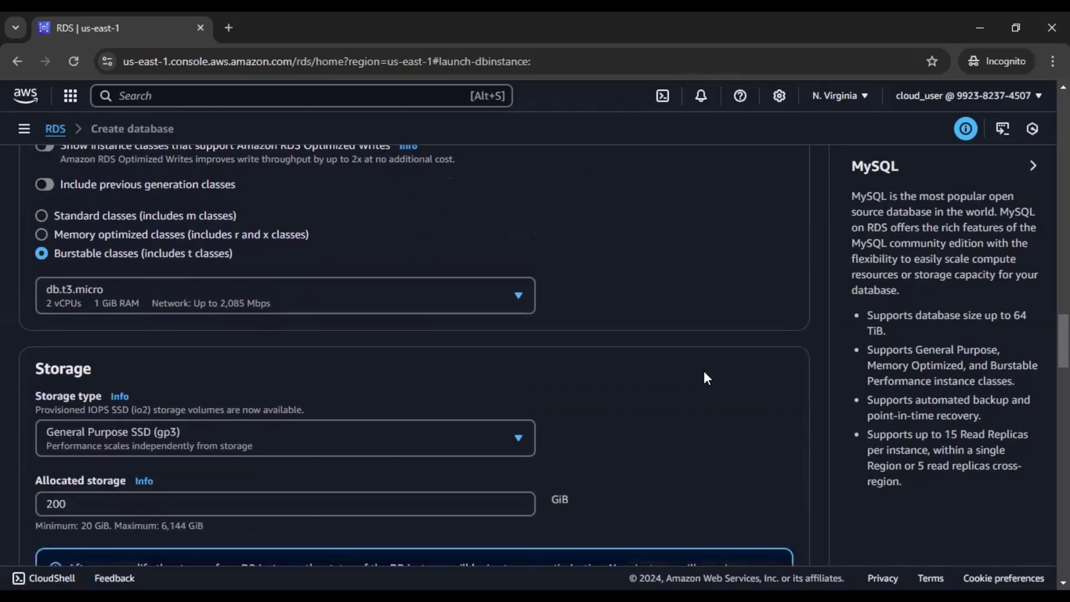
scroll(705, 378, "down", 1)
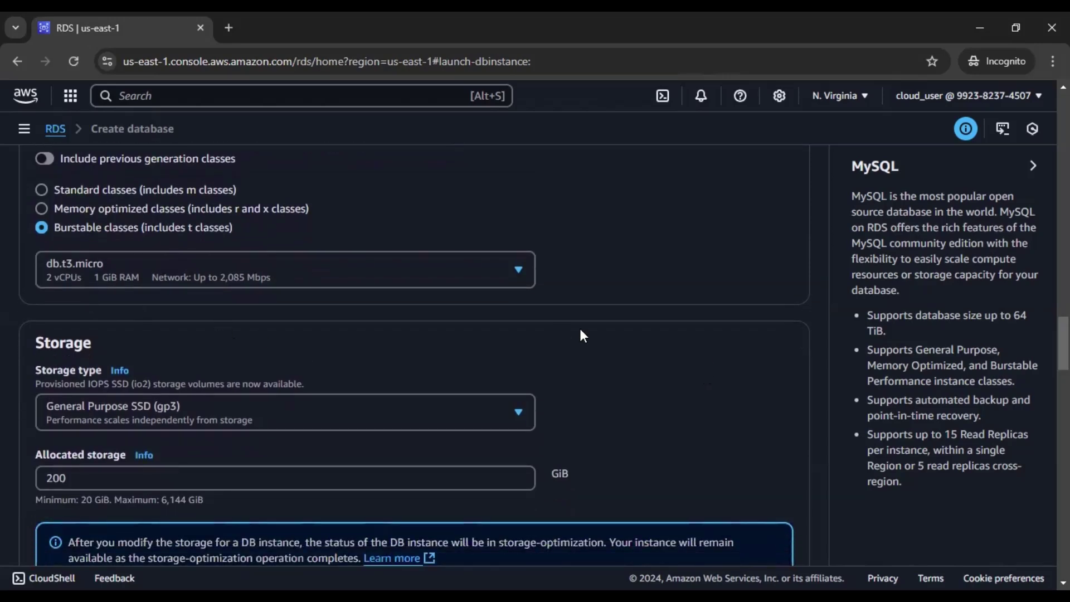
scroll(634, 345, "down", 3)
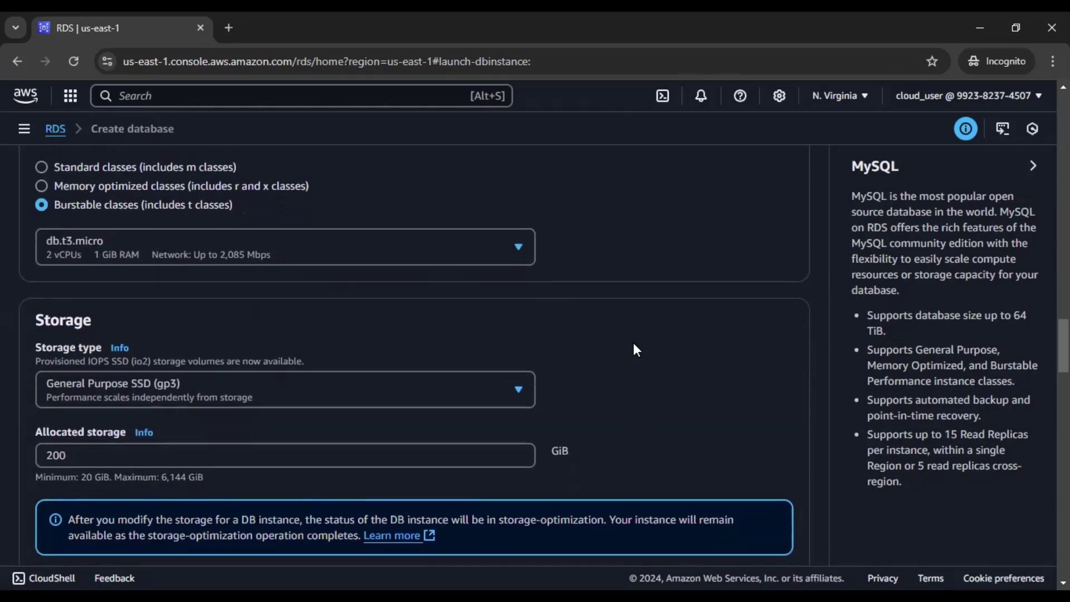
scroll(637, 350, "down", 1)
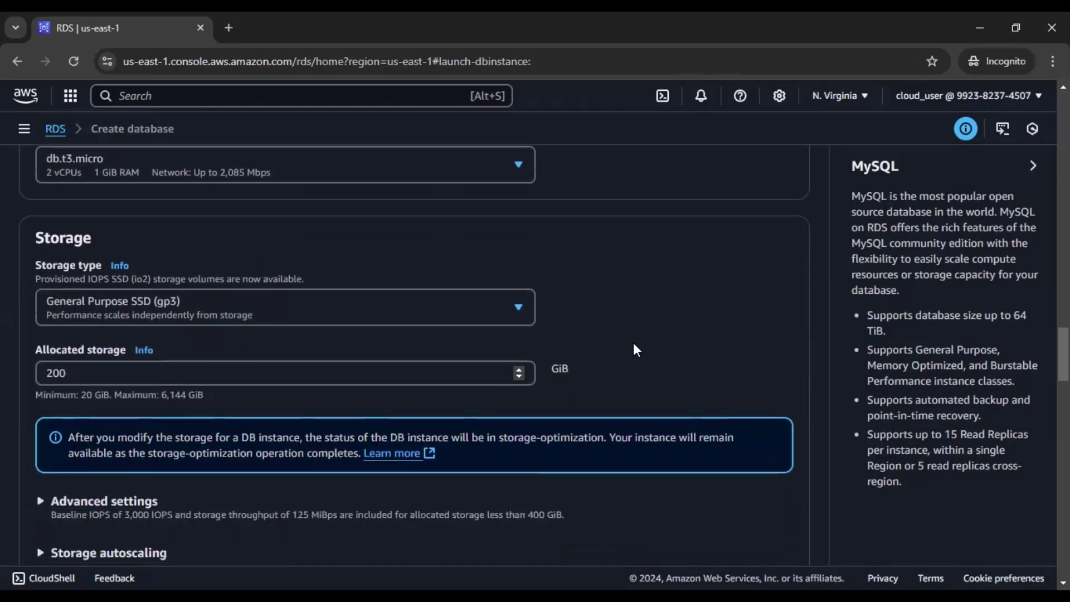
scroll(633, 344, "up", 8)
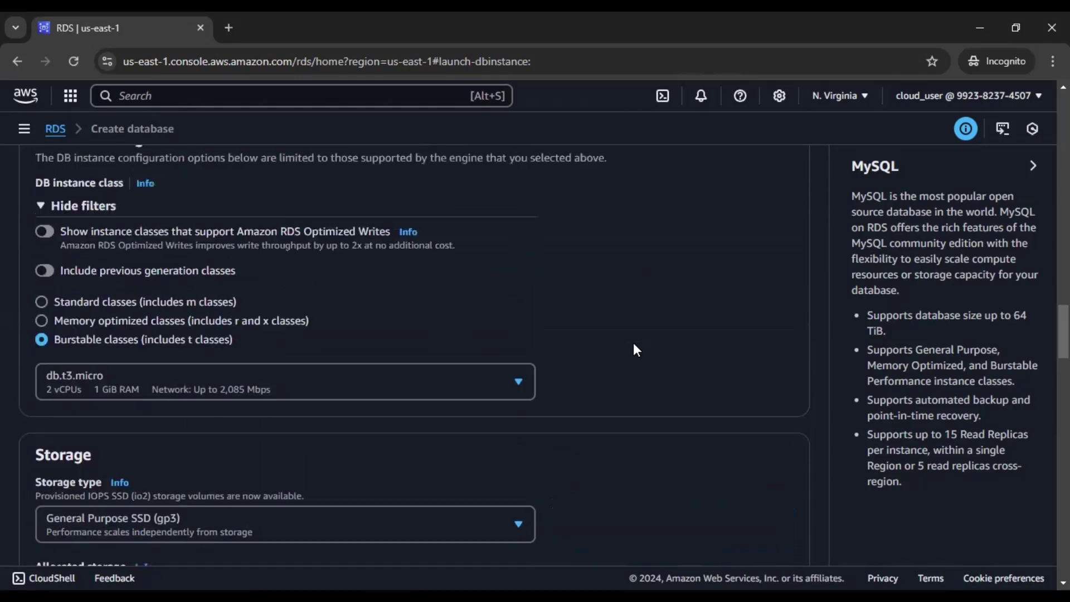
- Change the storage type to General Purpose SSD (gp2) in the Storage settings
scroll(633, 346, "down", 5)
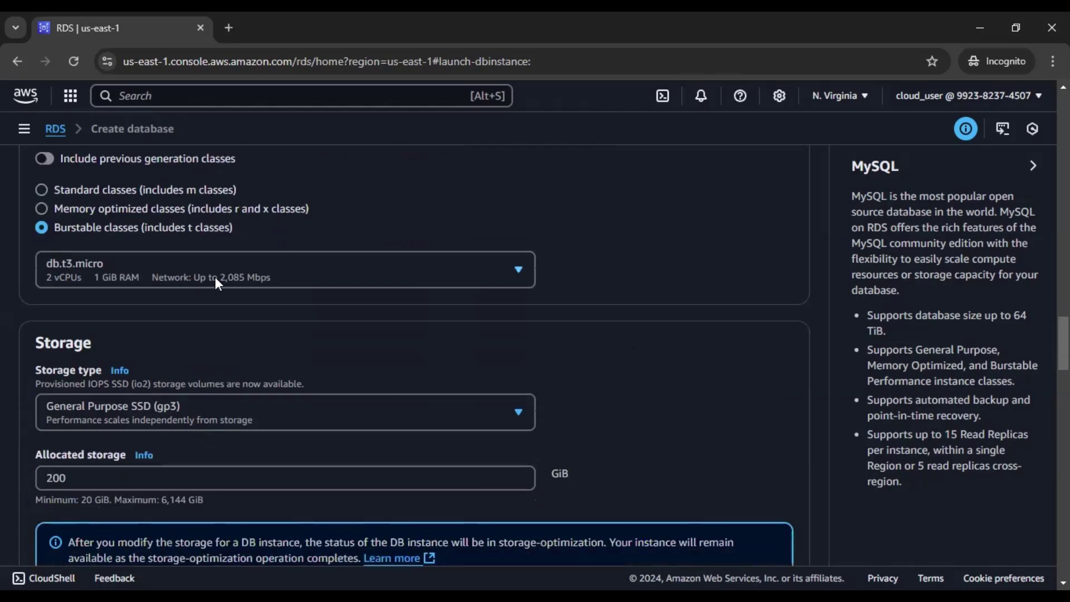
scroll(614, 326, "down", 2)
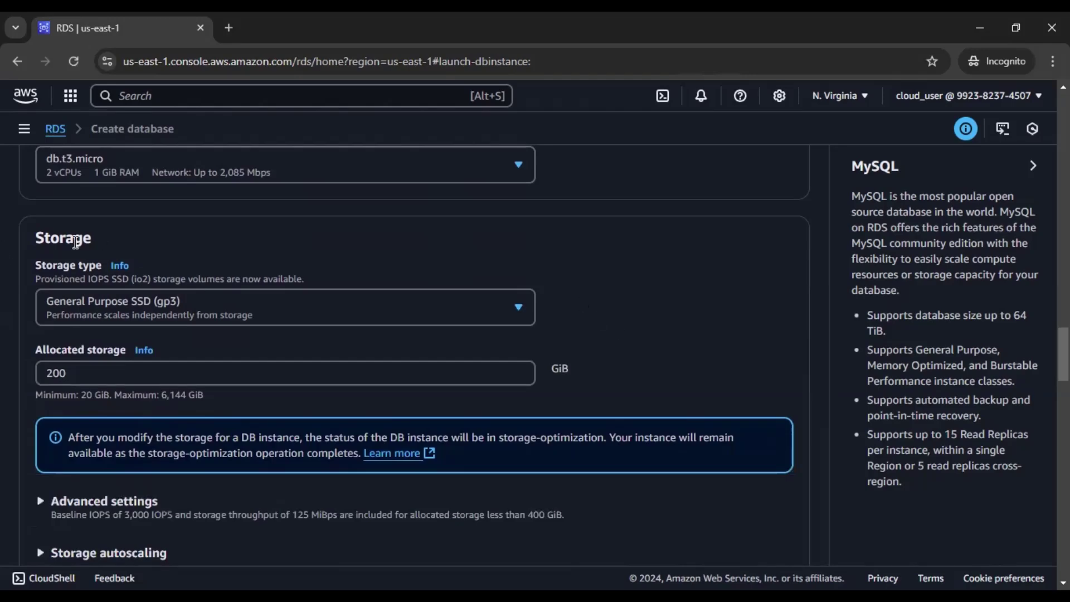
left_click_drag(3, 248, 478, 269)
left_click(646, 273)
left_click(408, 318)
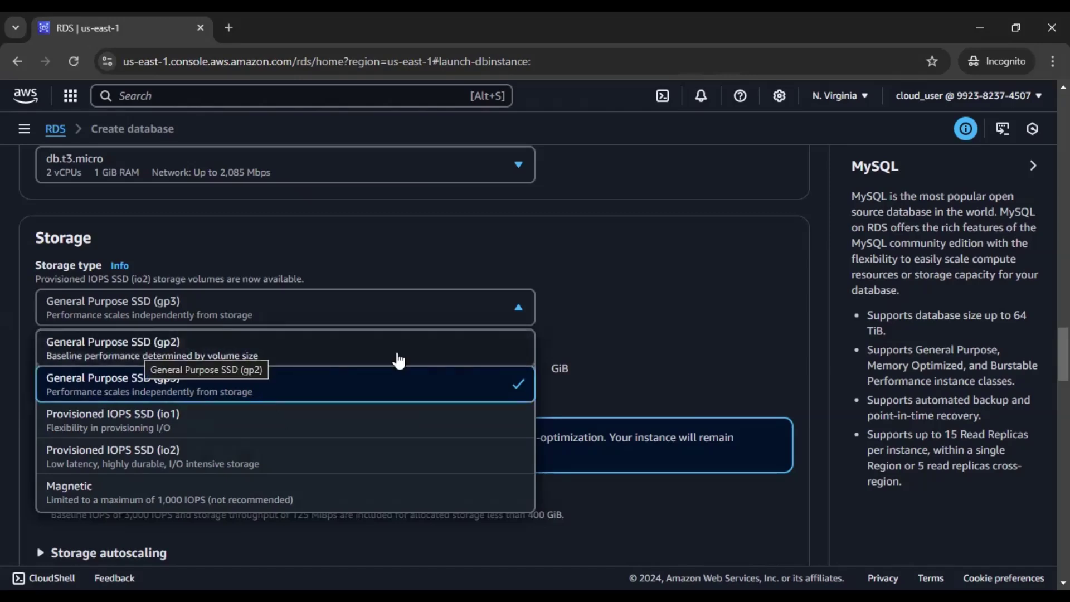
left_click(333, 360)
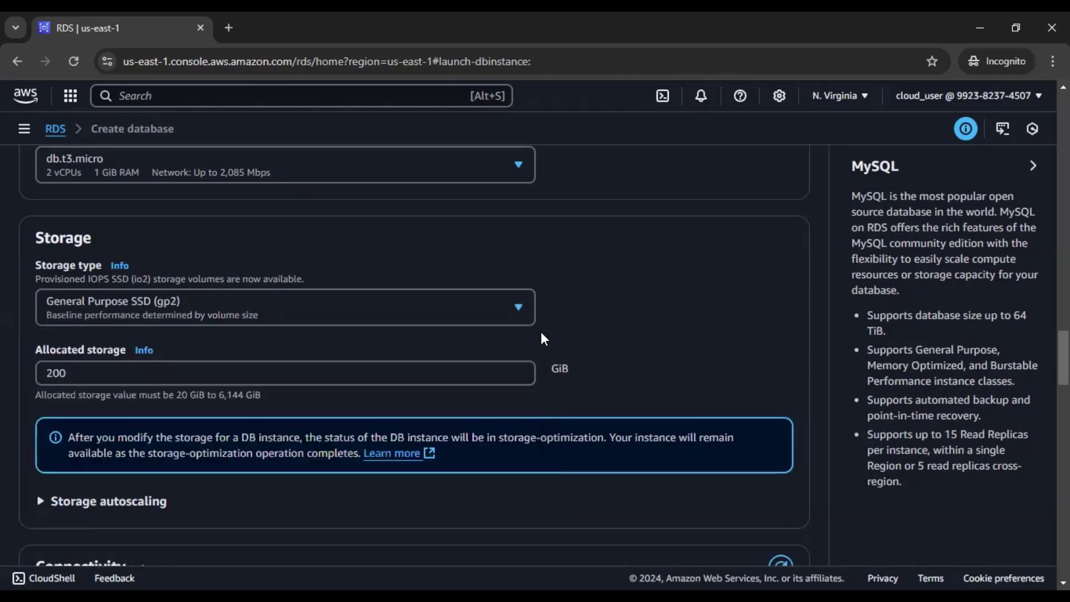
- Try an allocated storage of 2000 GiB and replace it with 300 GiB
left_click(86, 377)
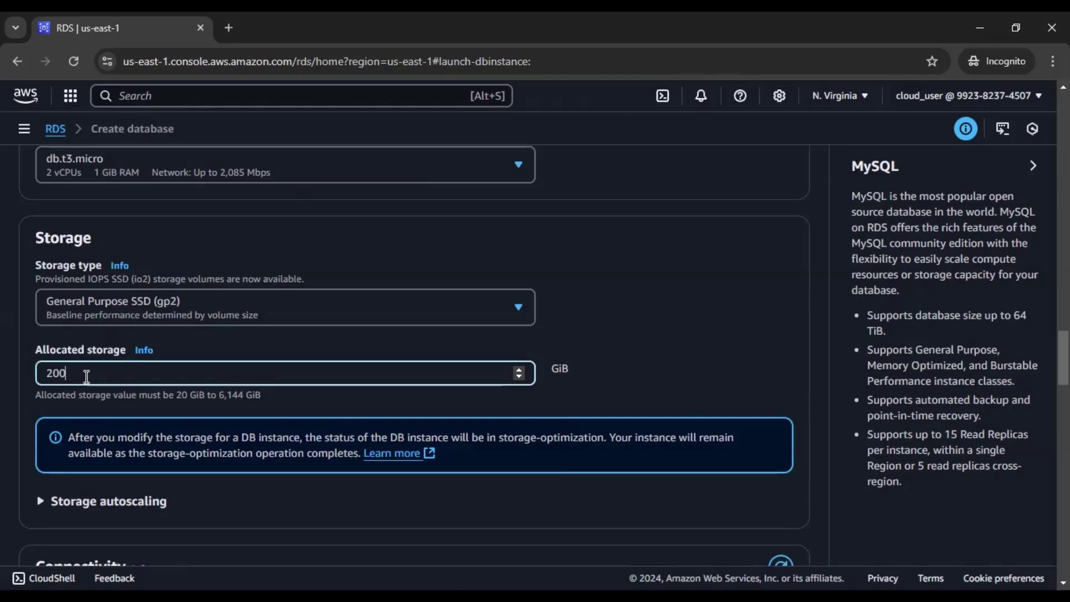
left_click_drag(86, 375, 21, 381)
left_click(667, 319)
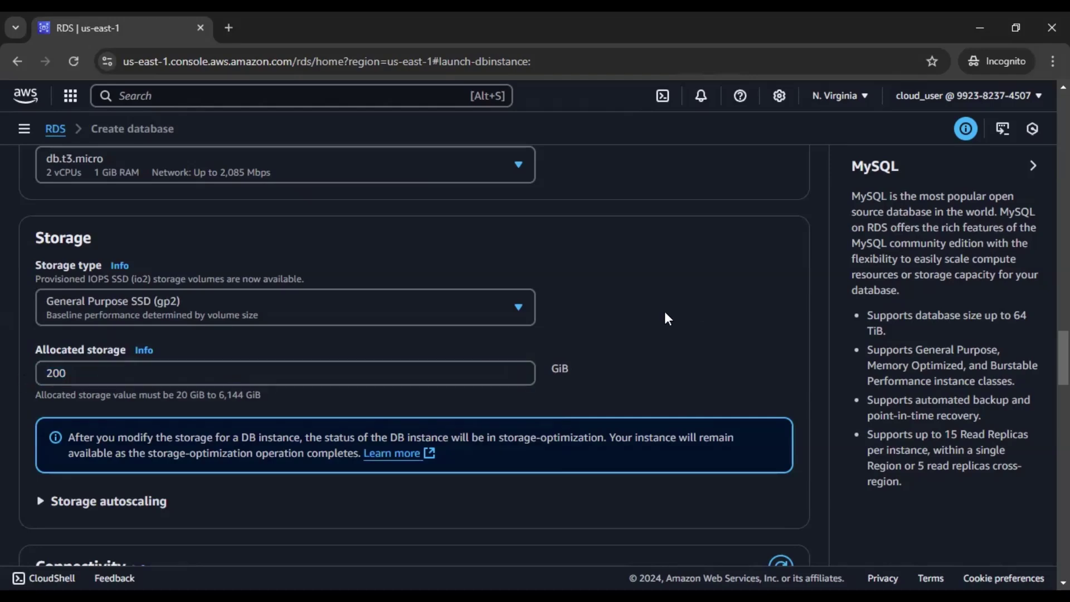
left_click(68, 375)
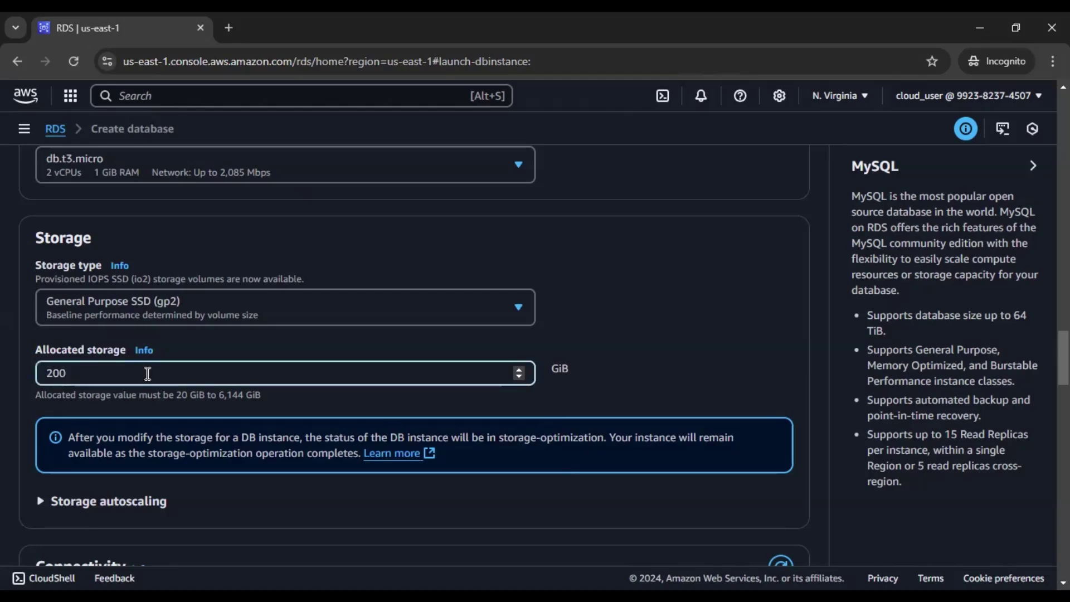
type("0")
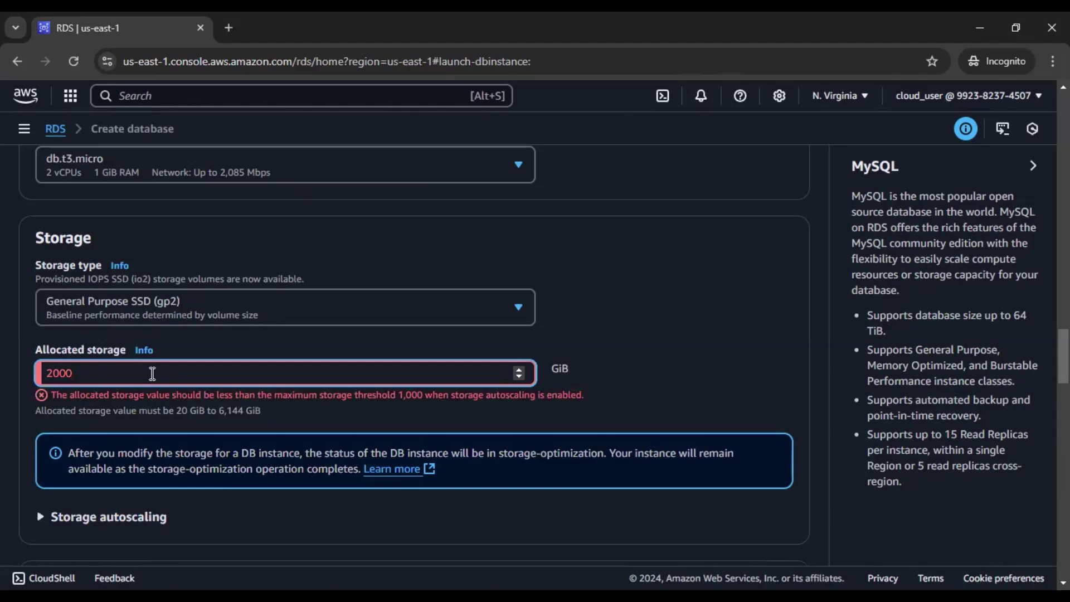
left_click_drag(78, 374, 29, 379)
key("BackSpace")
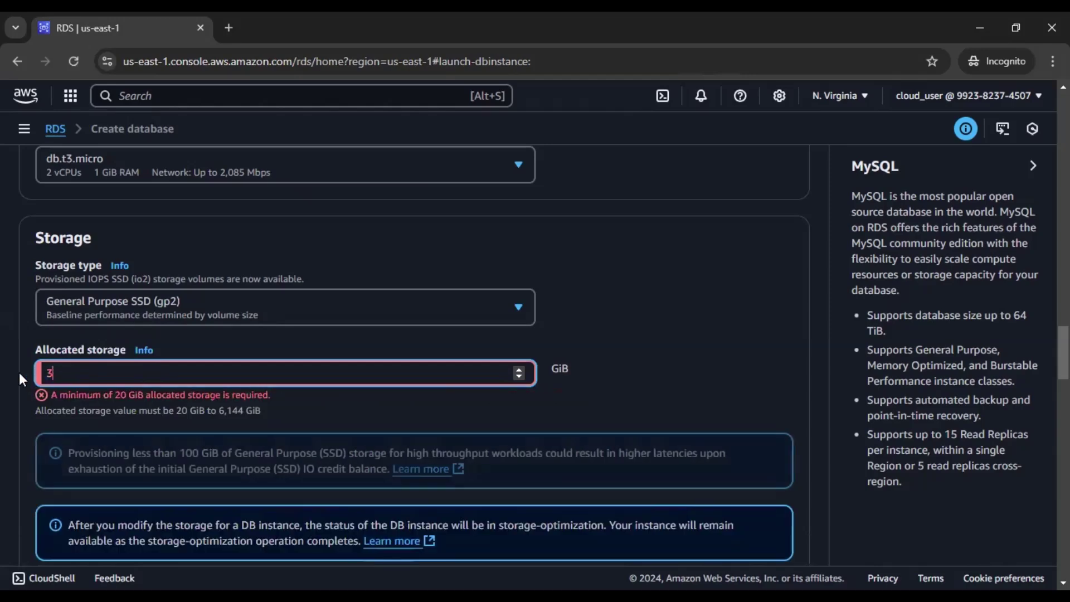
type("300")
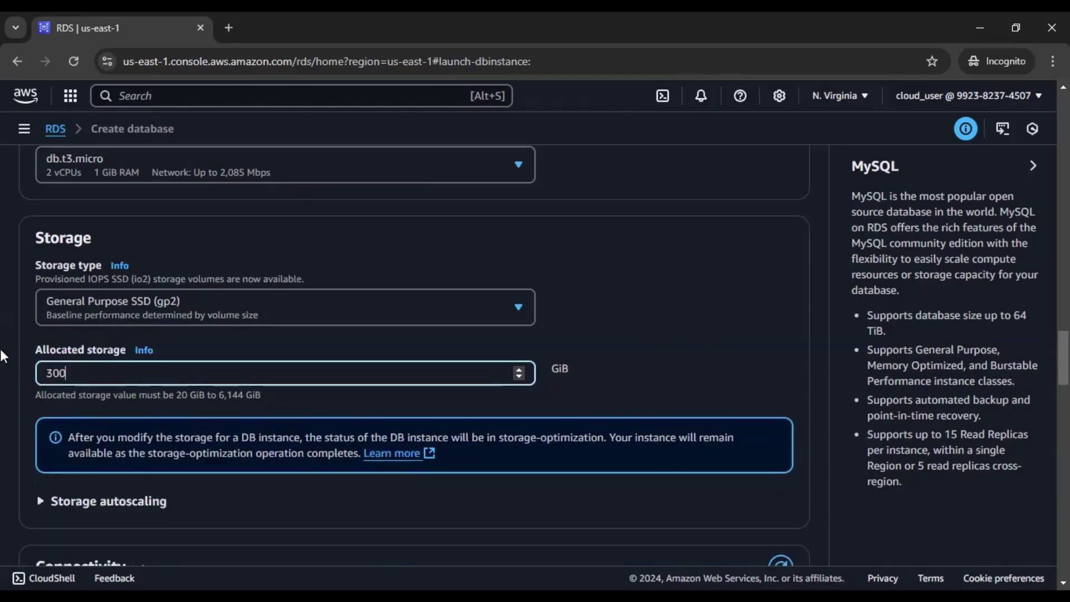
left_click_drag(69, 373, 48, 374)
left_click(673, 376)
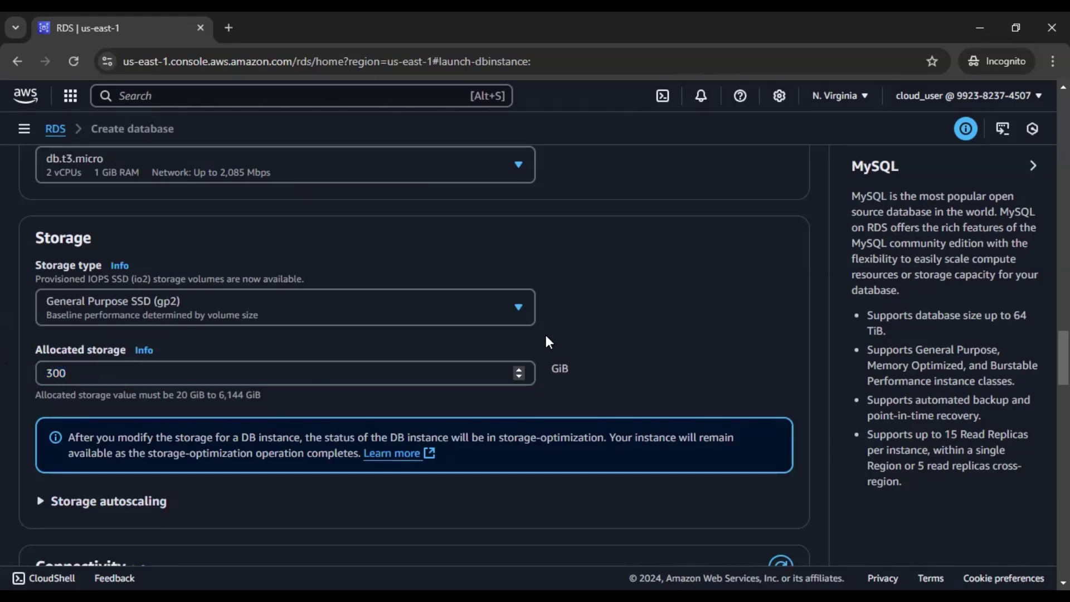
- Switch the storage type to General Purpose SSD (gp3) and check its allocated storage value
left_click(504, 304)
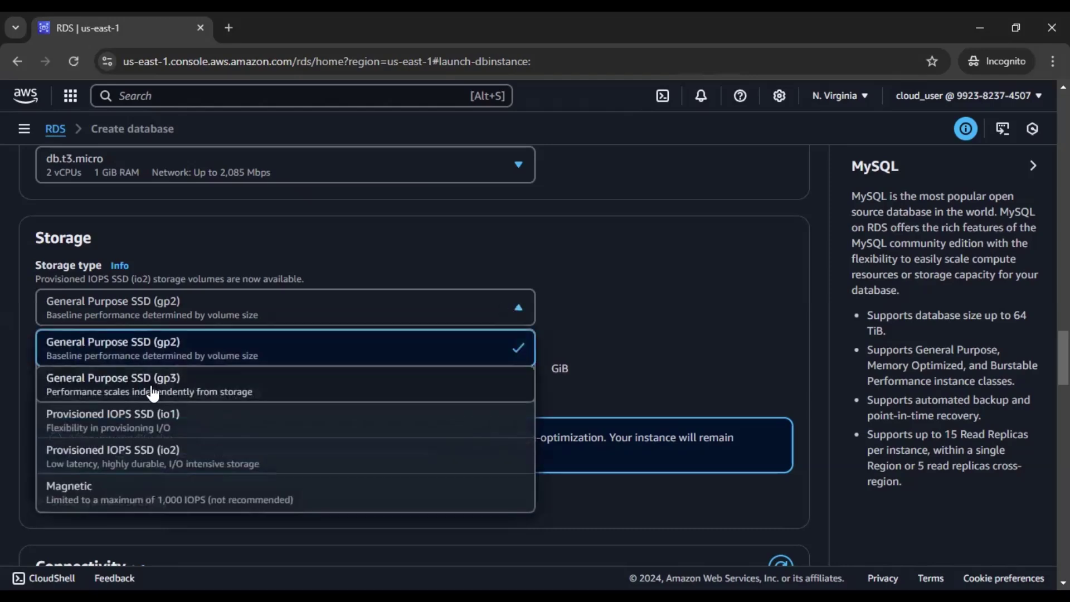
left_click(245, 379)
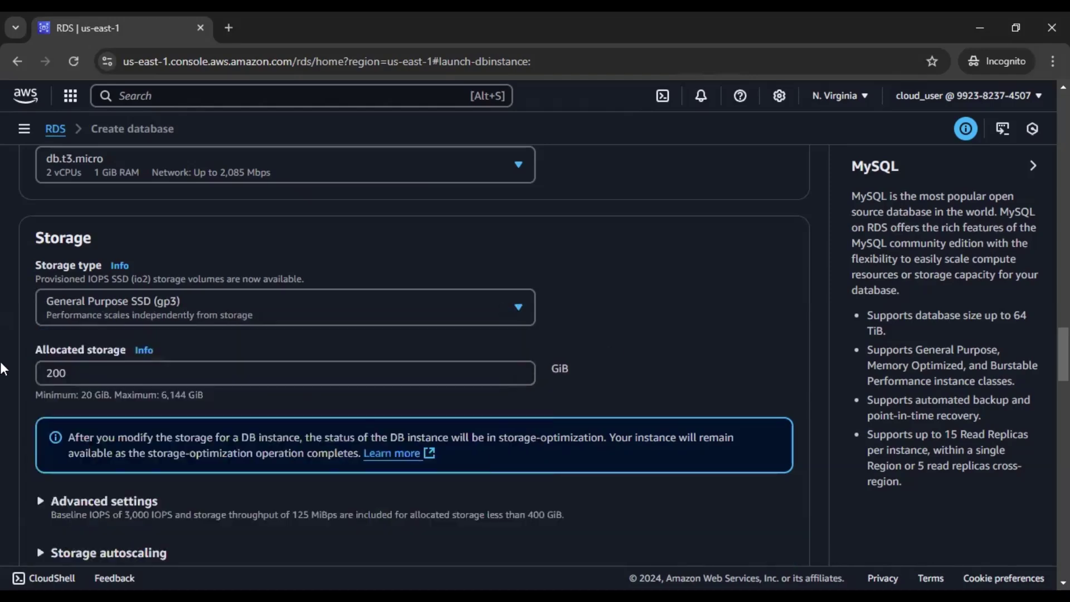
left_click_drag(74, 371, 33, 377)
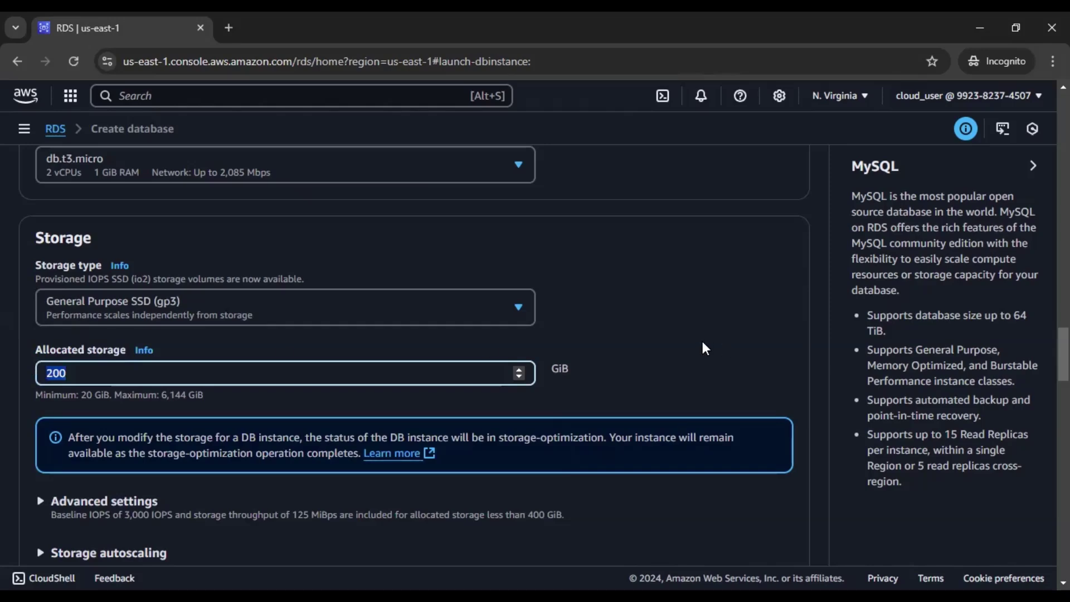
left_click(670, 341)
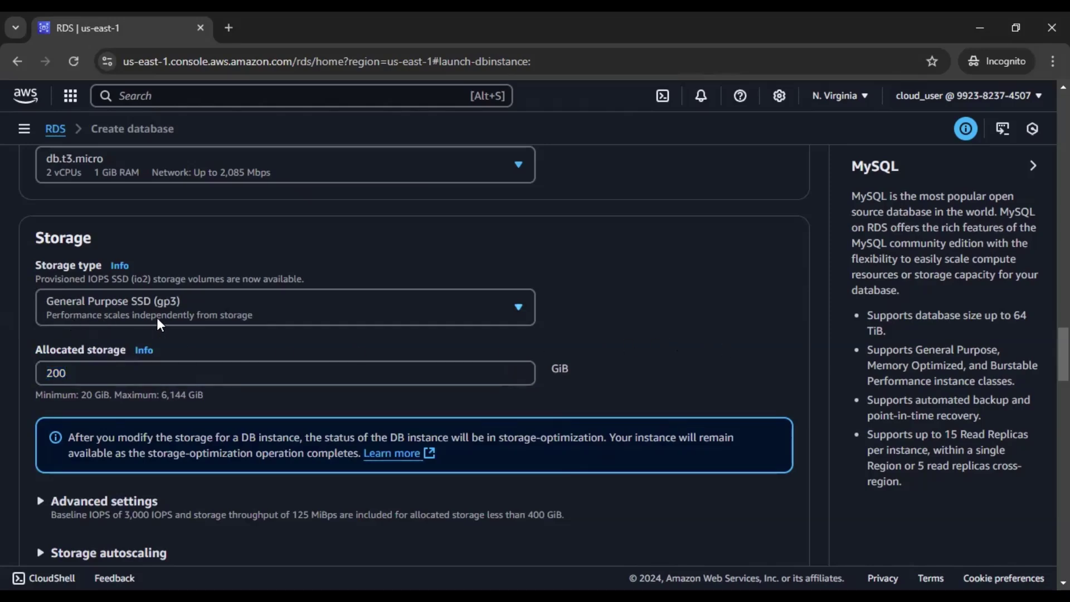
left_click(86, 372)
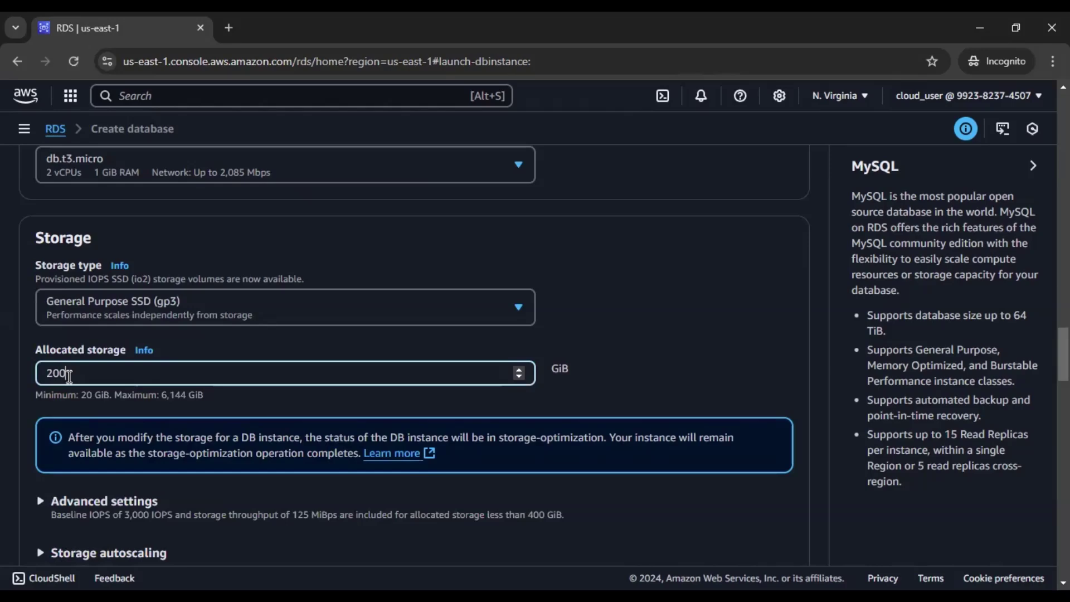
left_click(577, 328)
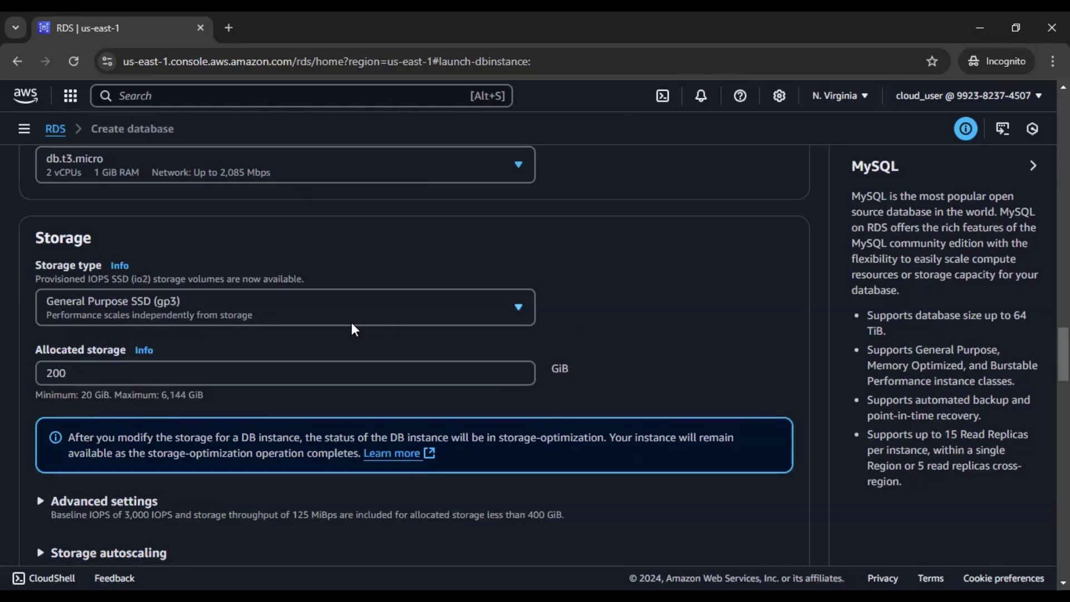
- Set the storage type back to General Purpose SSD (gp2) and reduce the allocated storage to 20 GiB
left_click(192, 317)
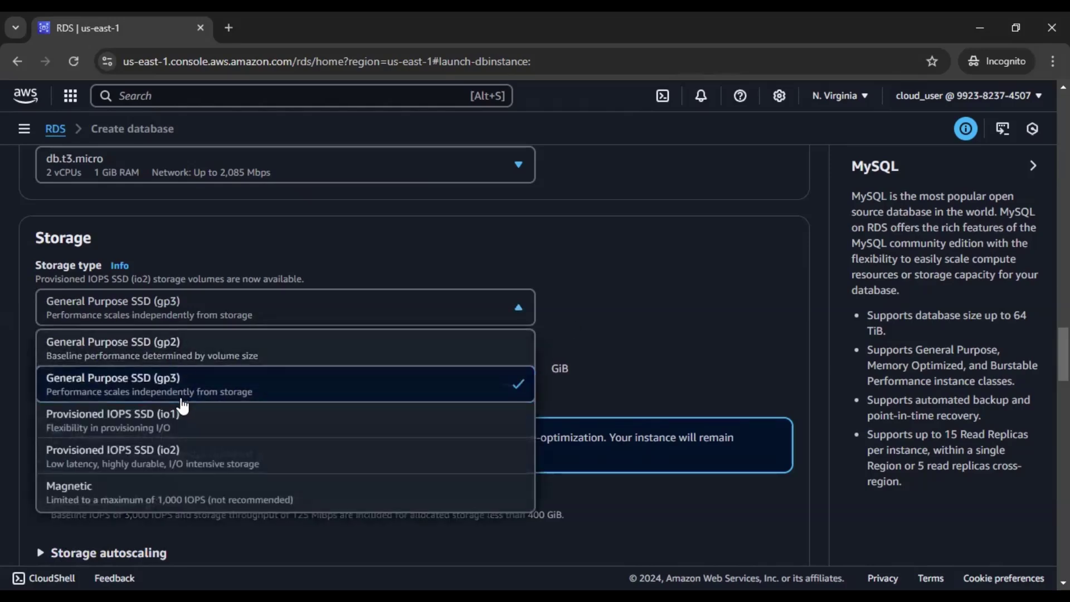
left_click(178, 352)
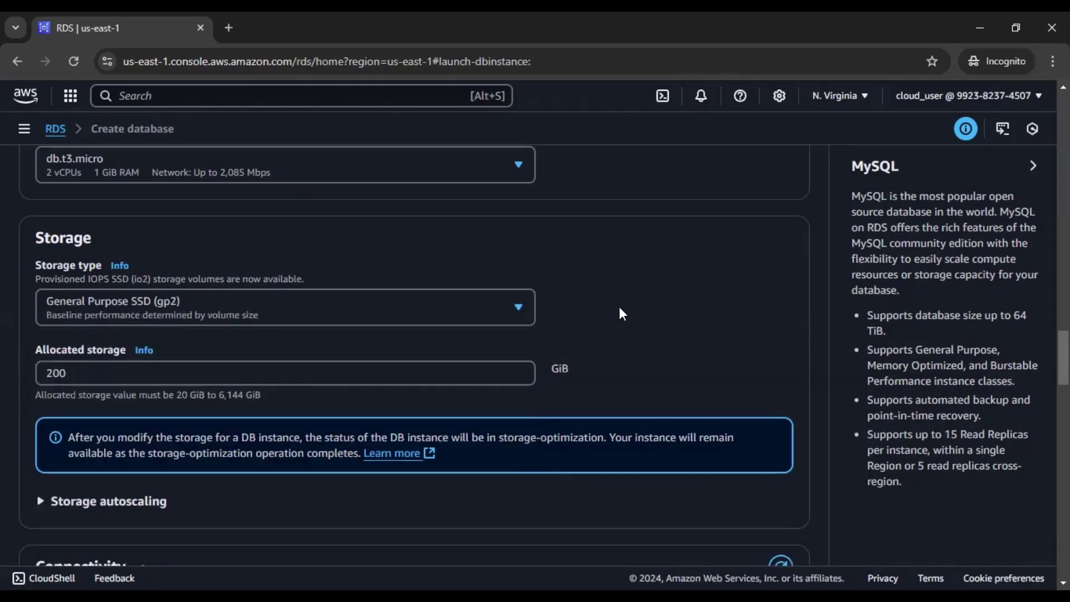
left_click(74, 372)
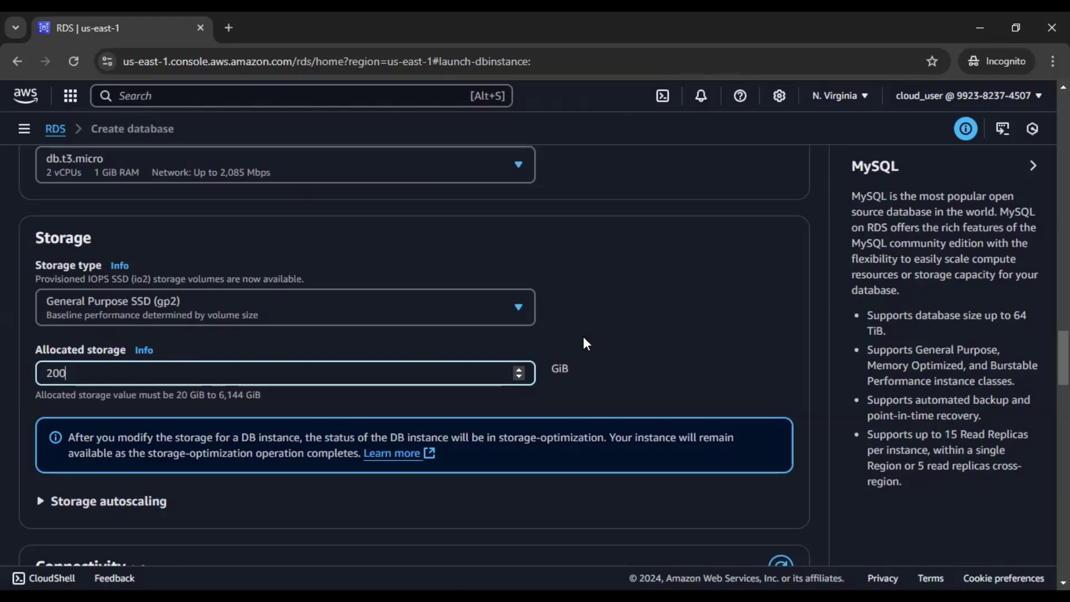
key("BackSpace")
left_click(671, 298)
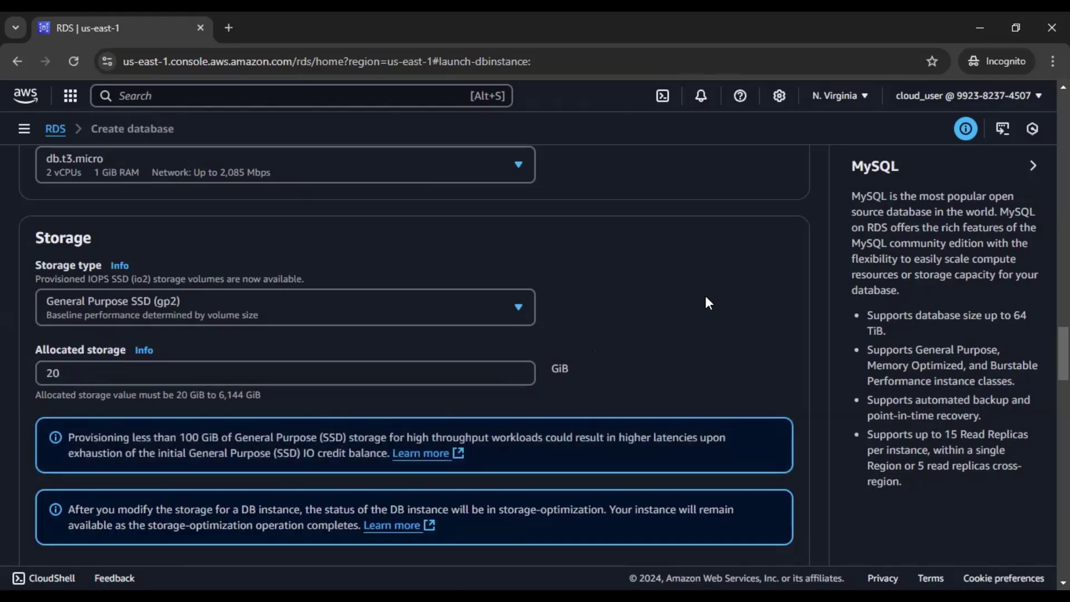
- Change the storage type to Provisioned IOPS SSD (io1) and check the allowed minimum and maximum for allocated storage
left_click(519, 306)
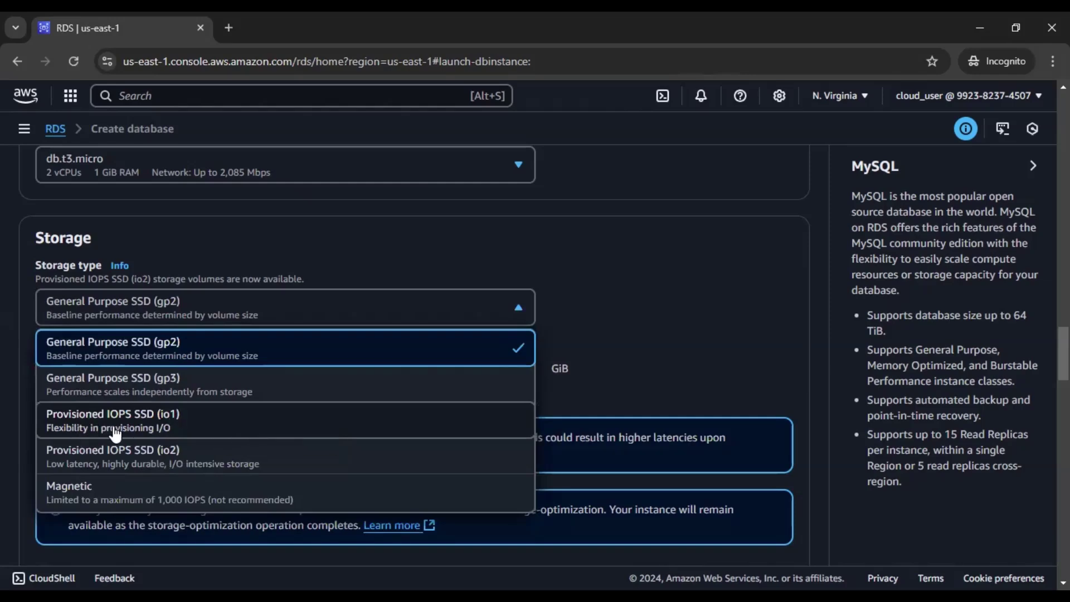
left_click(196, 429)
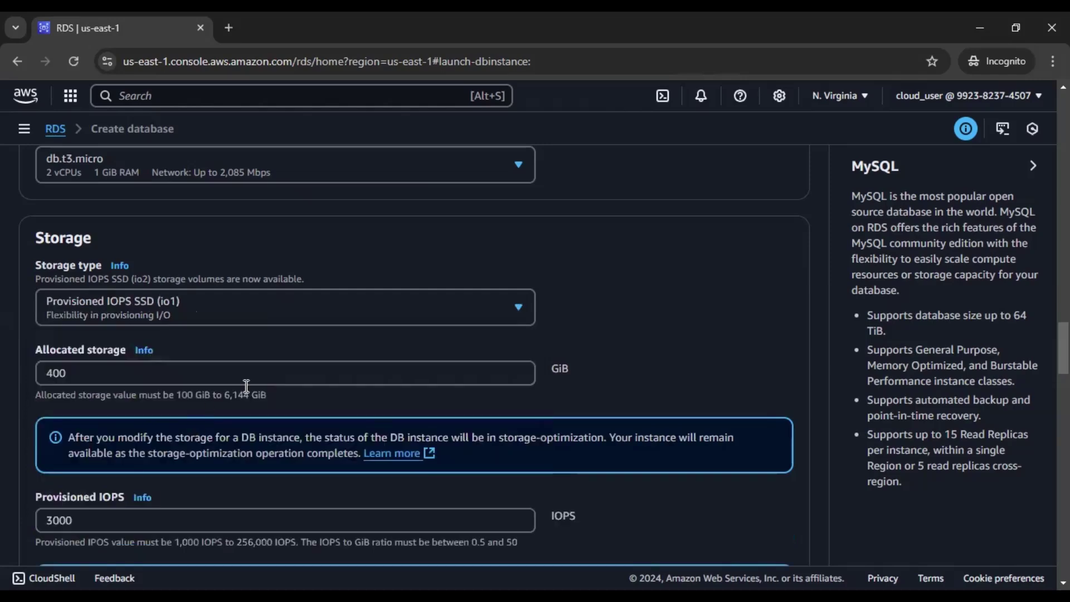
left_click(434, 363)
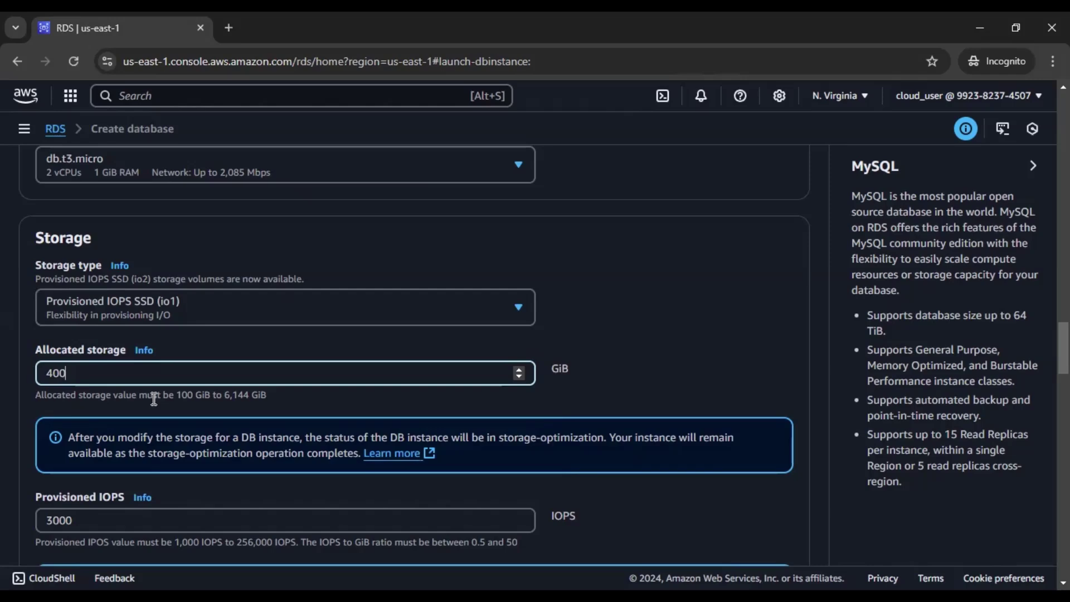
double_click(183, 397)
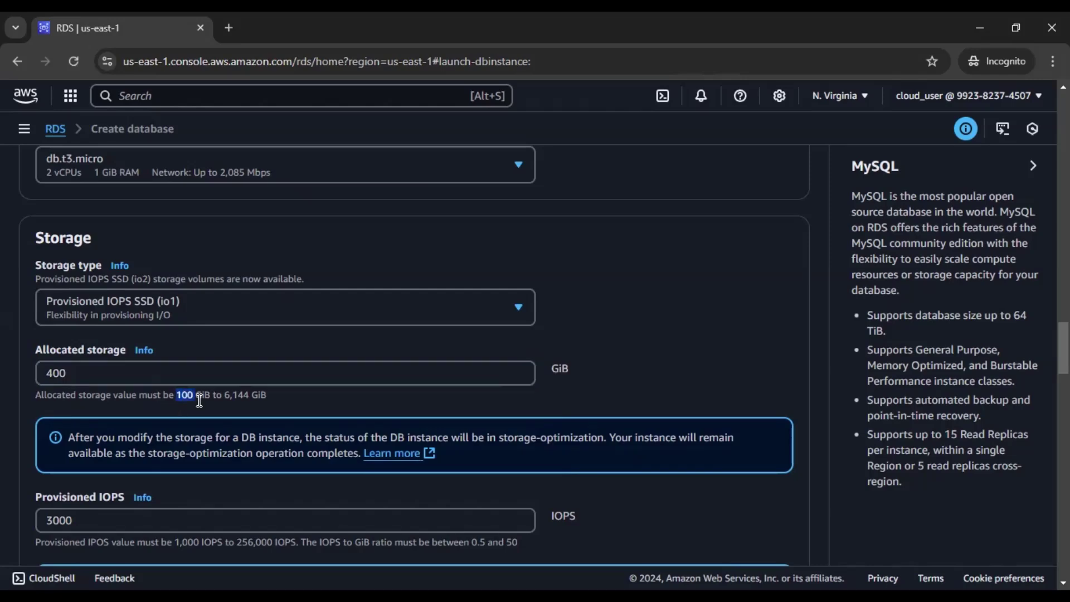
left_click_drag(223, 395, 285, 403)
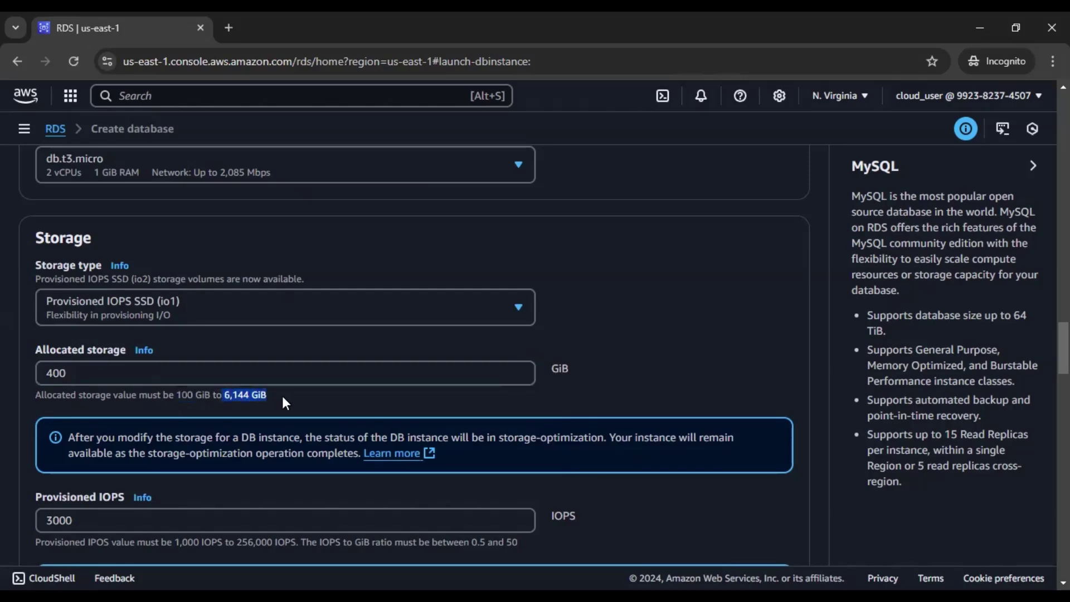
left_click(80, 378)
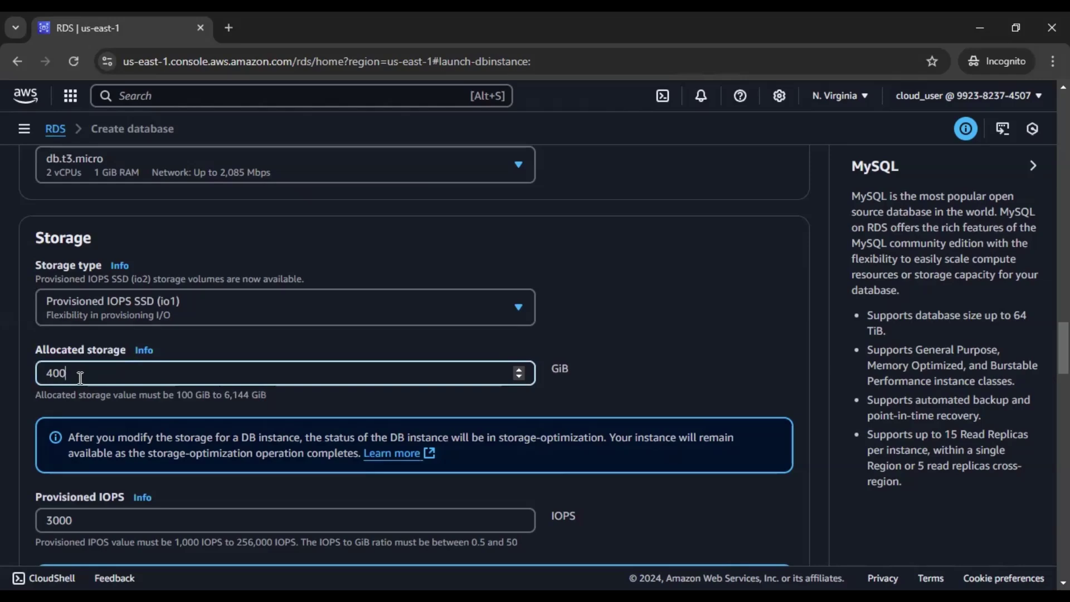
- Examine the Provisioned IOPS setting of the io1 storage
scroll(548, 379, "down", 1)
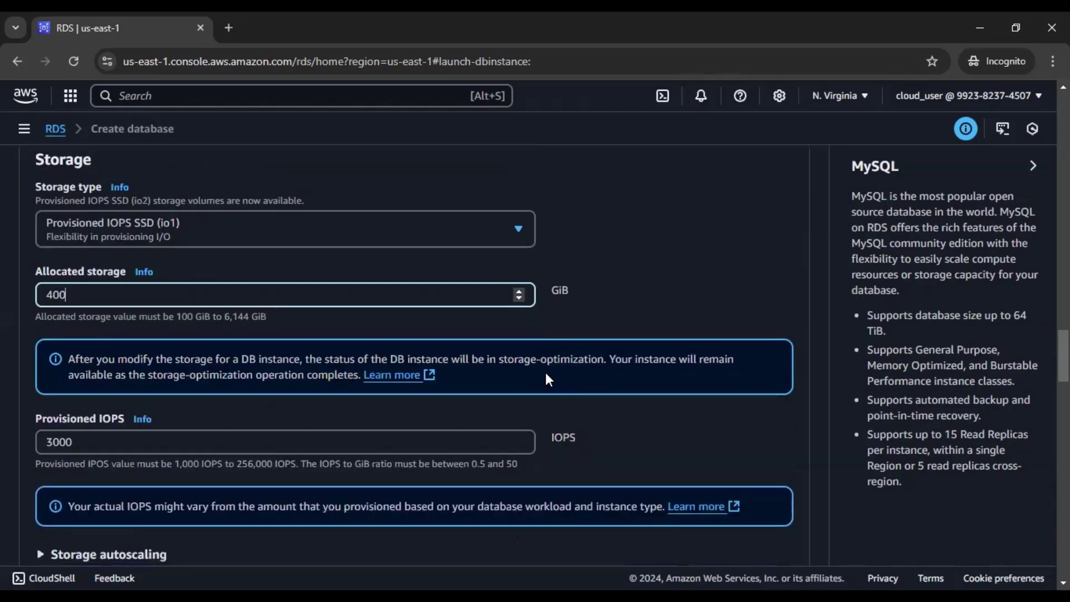
left_click(113, 438)
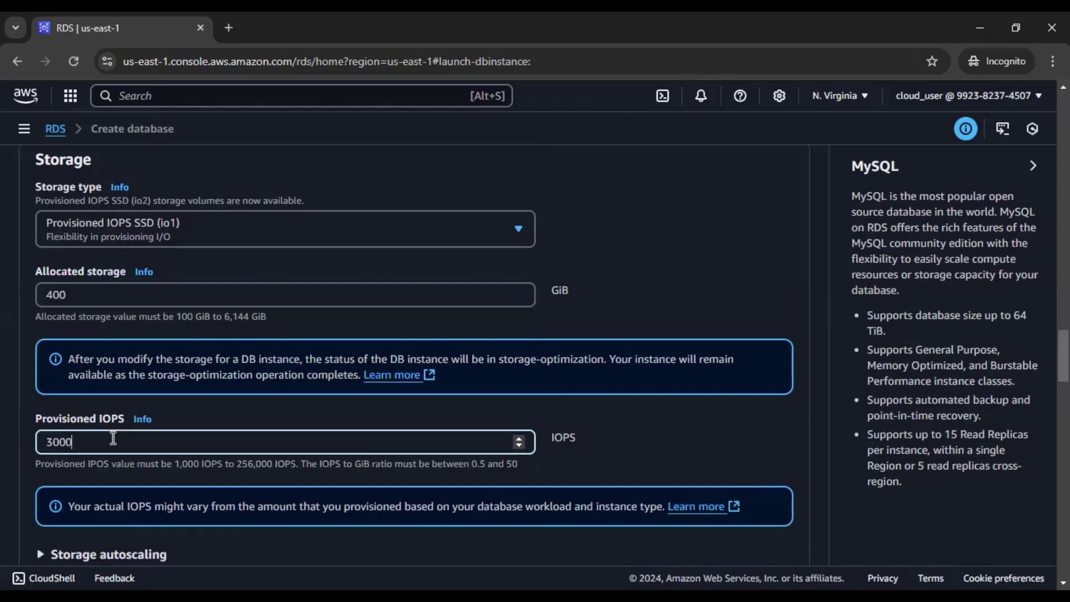
double_click(108, 440)
left_click(676, 294)
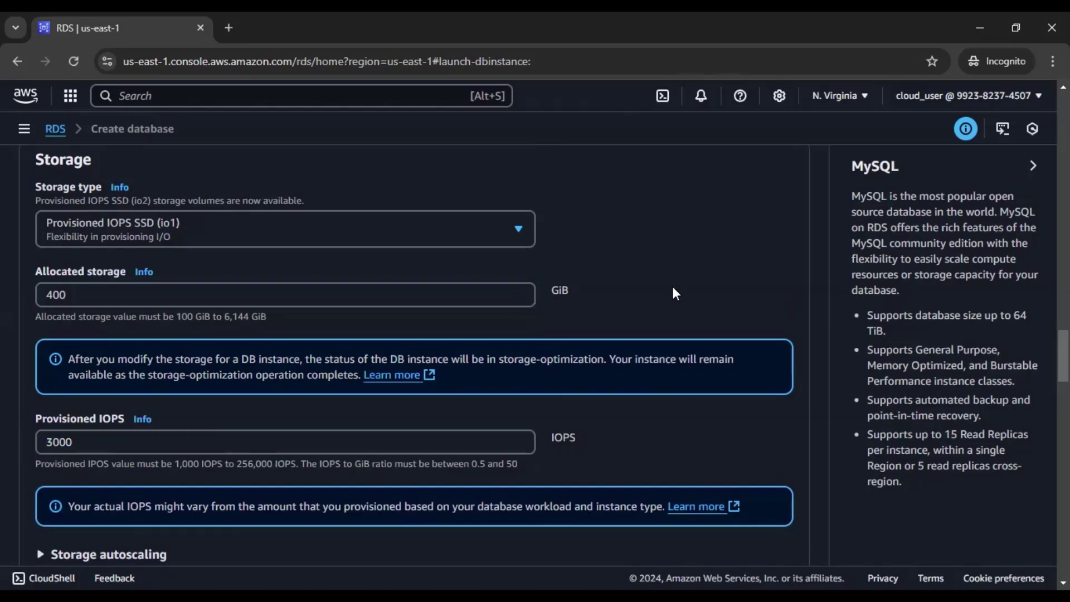
- Switch to General Purpose SSD (gp2) for comparison, return to Provisioned IOPS SSD (io1) and check its IOPS and allocated storage fields
left_click(416, 240)
left_click(208, 281)
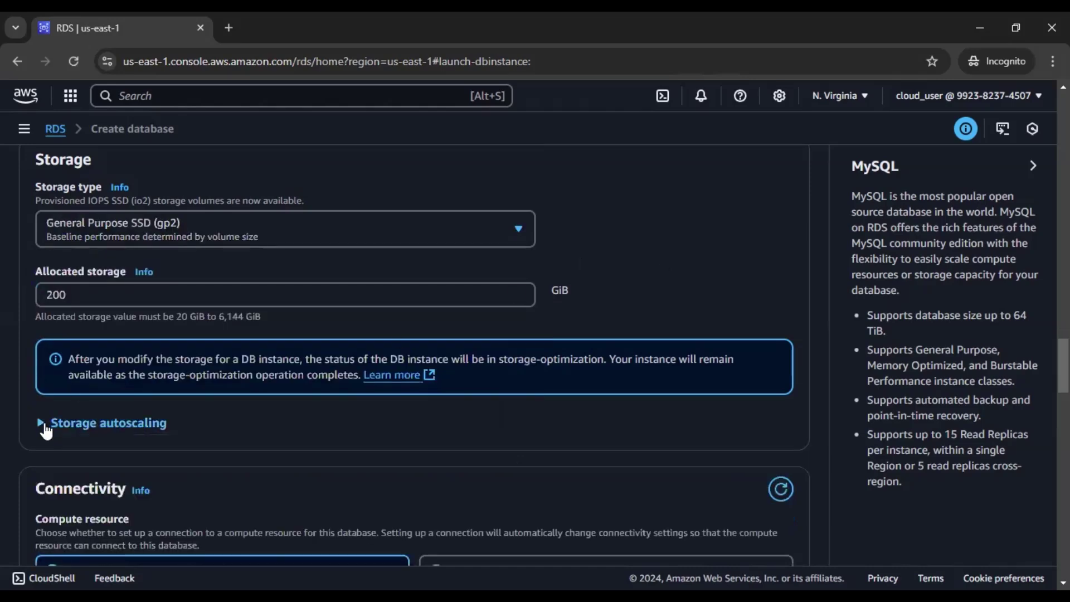
left_click(138, 233)
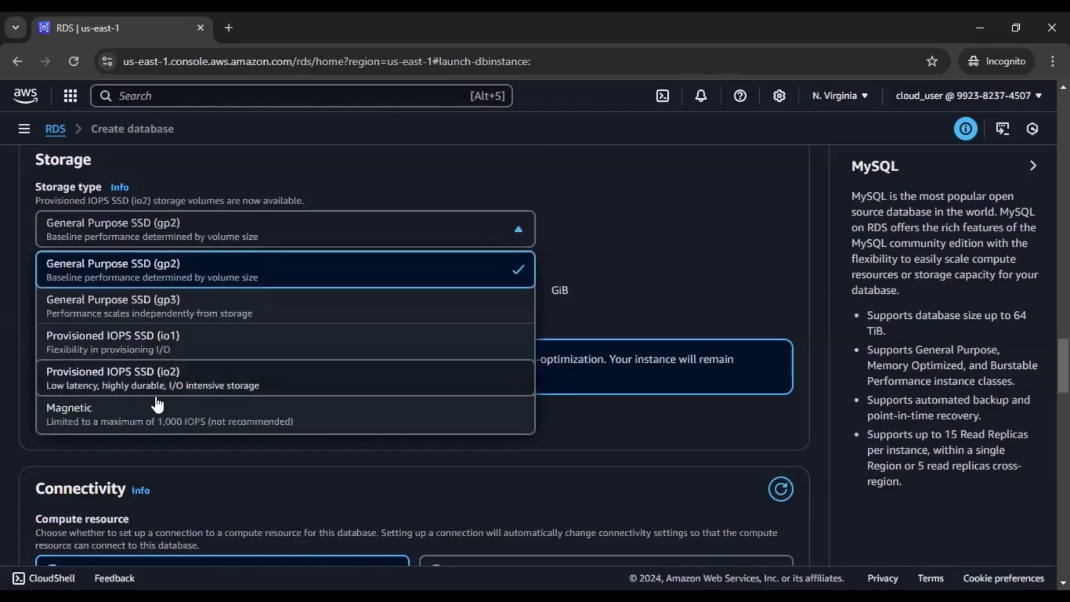
left_click(160, 338)
left_click(86, 442)
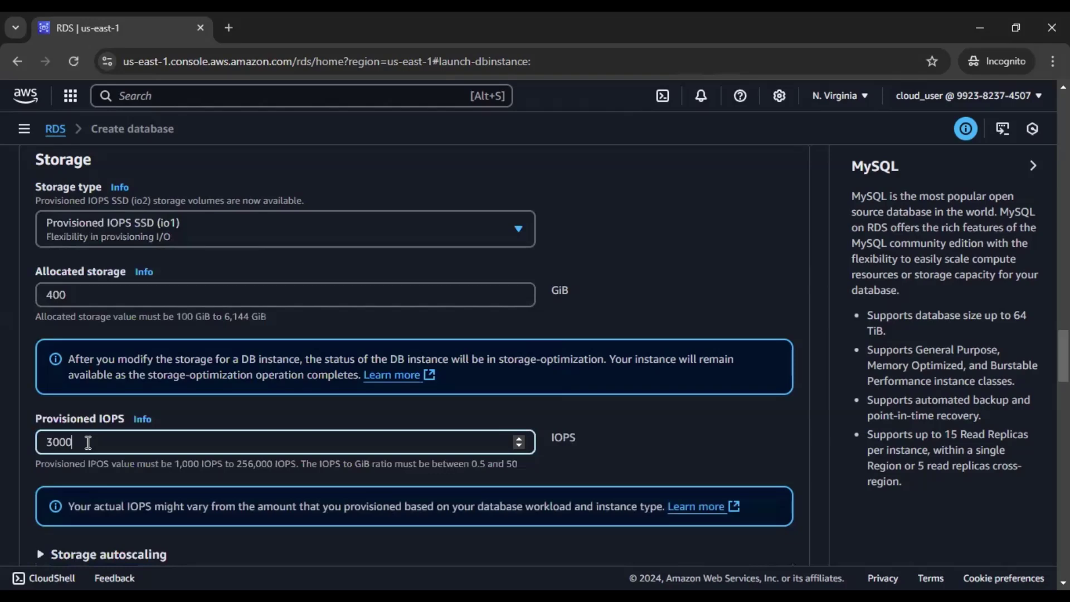
left_click(81, 292)
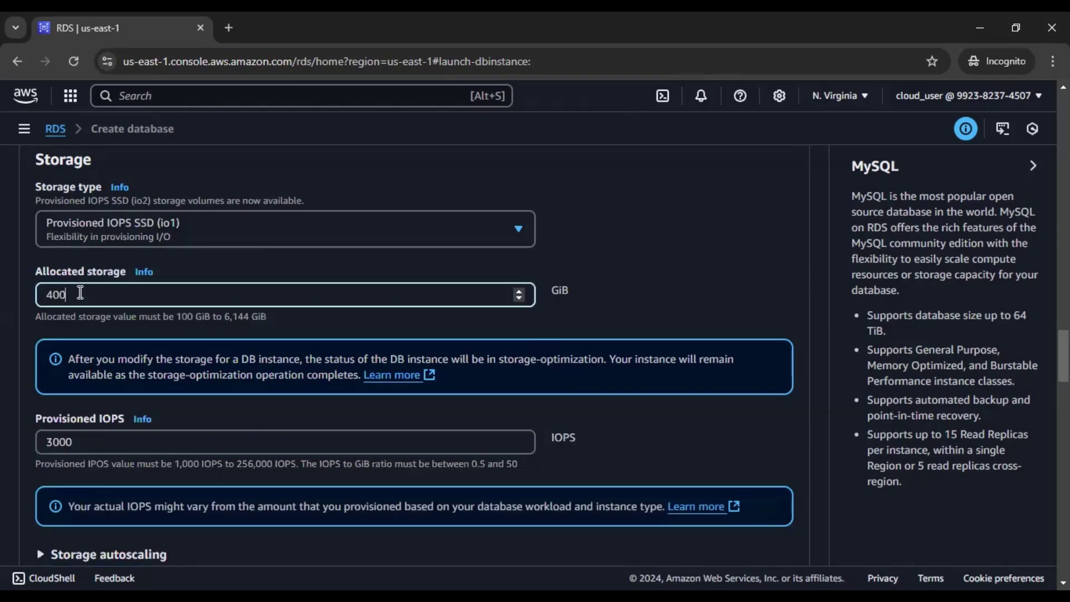
left_click(75, 442)
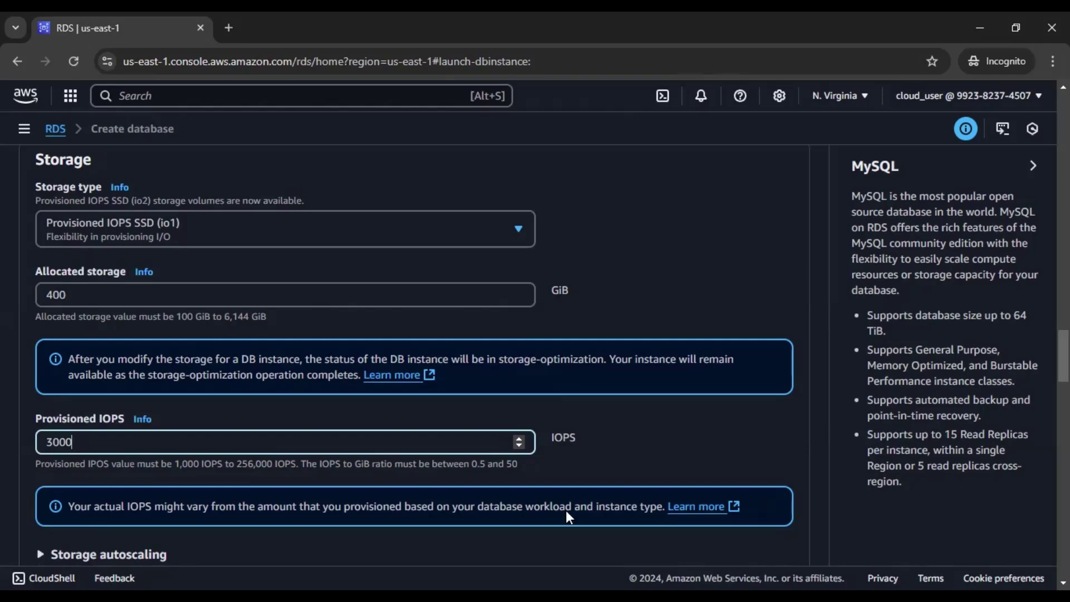
- Change the storage type to Provisioned IOPS SSD (io2) and examine its Provisioned IOPS setting and allowed ranges
left_click(404, 235)
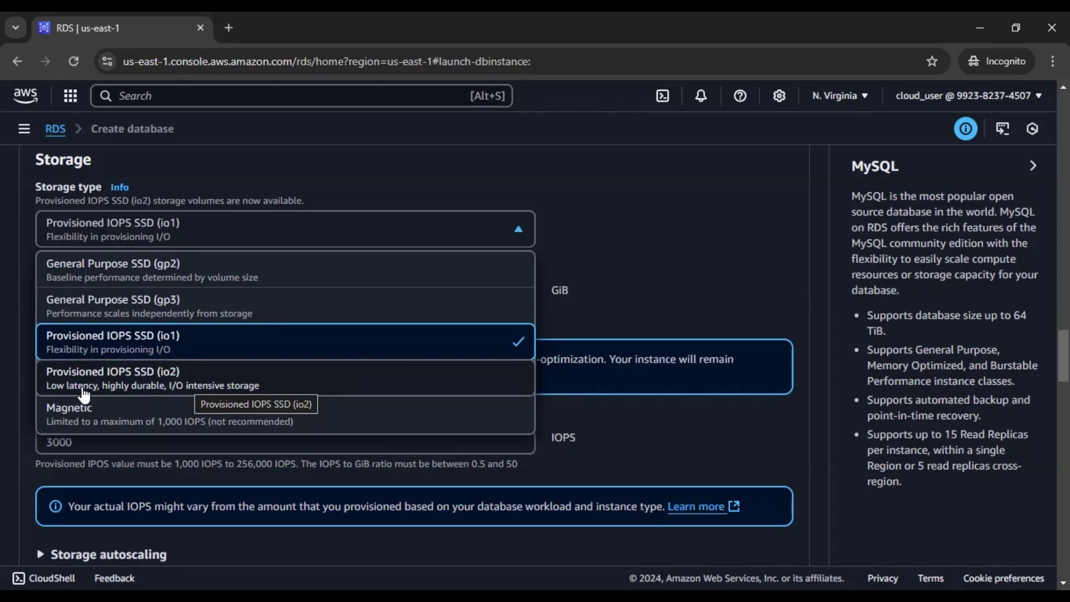
left_click(168, 390)
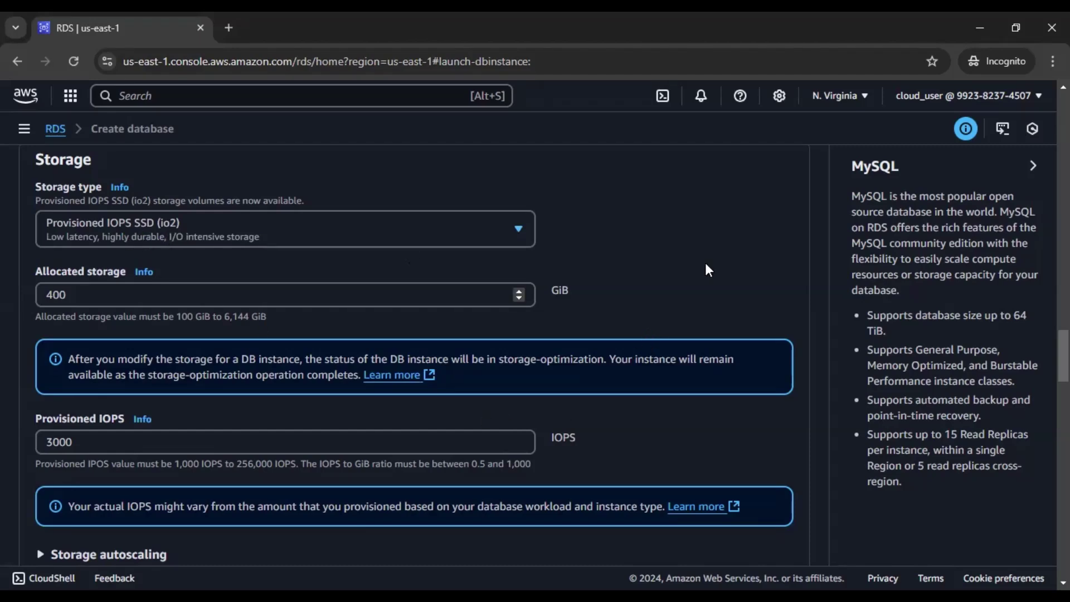
left_click(87, 441)
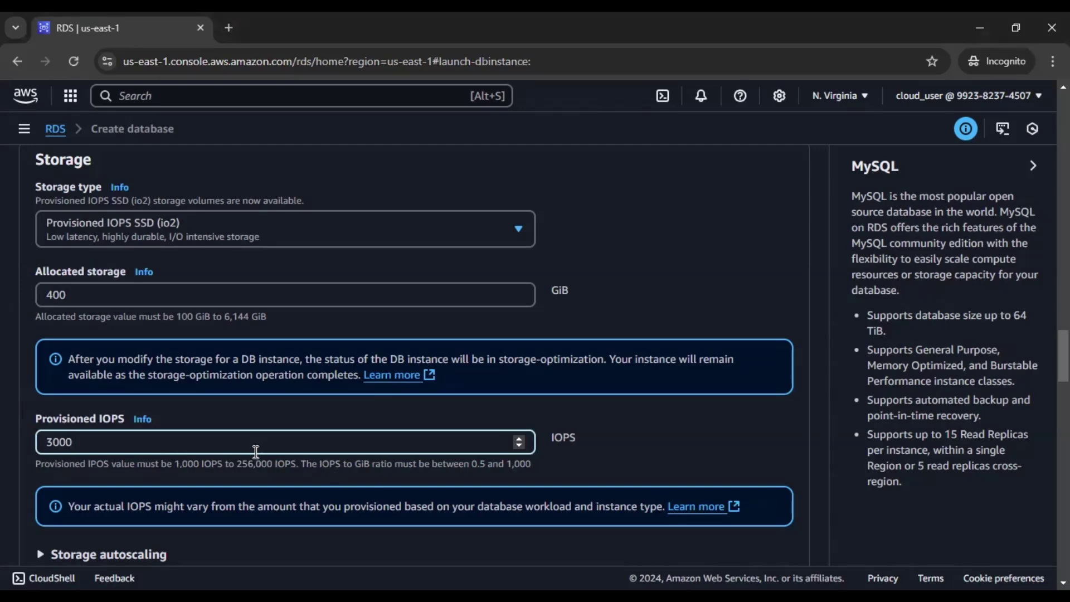
left_click_drag(258, 442, 40, 442)
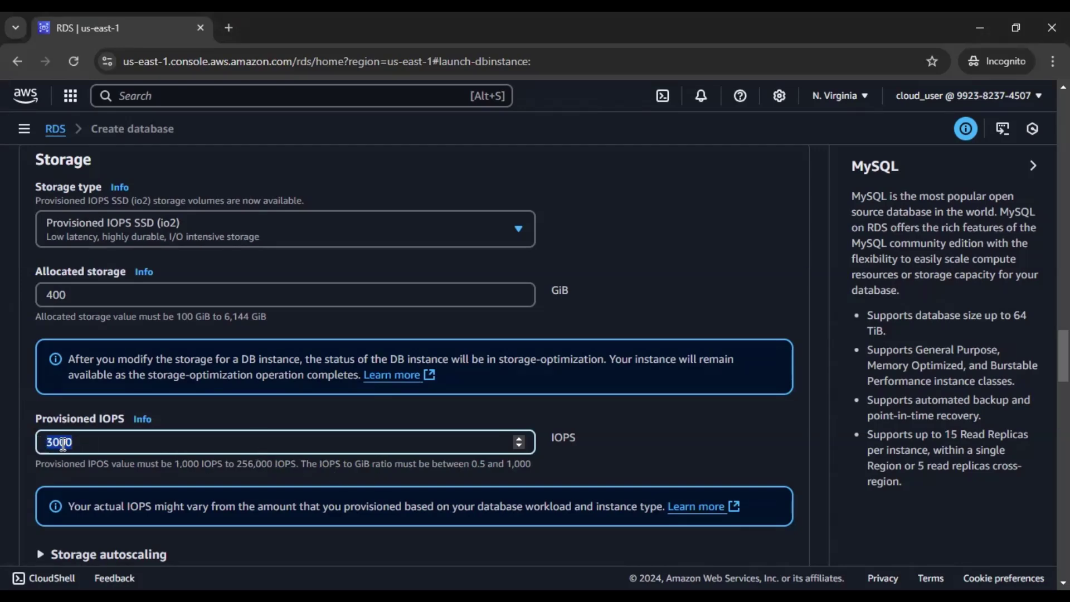
left_click(696, 443)
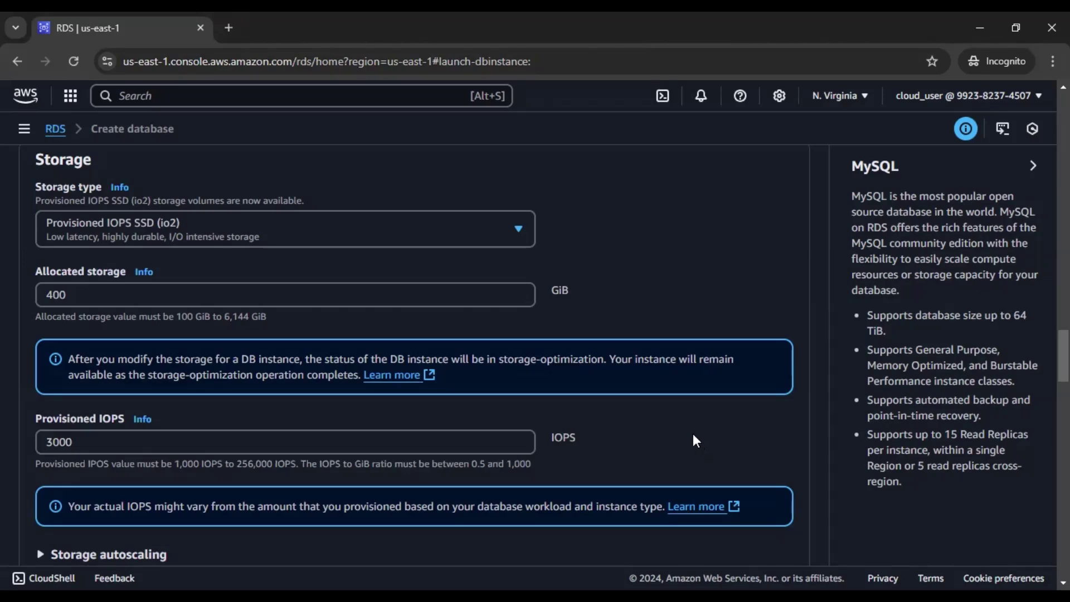
scroll(694, 436, "down", 1)
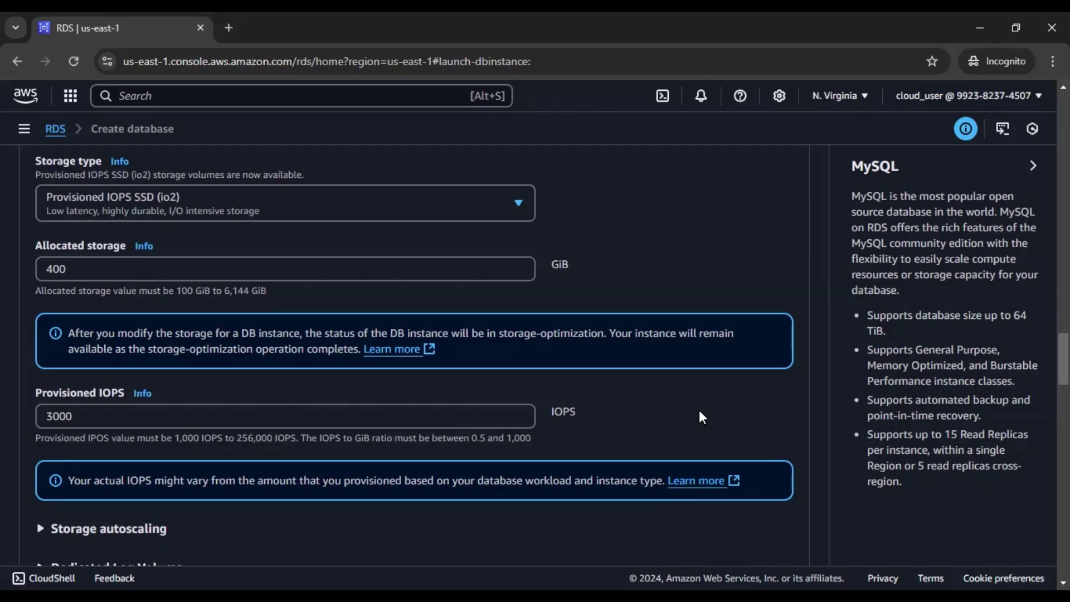
double_click(105, 415)
left_click(645, 402)
- Set the storage type back to General Purpose SSD (gp2) and the allocated storage to 20 GiB
left_click(256, 210)
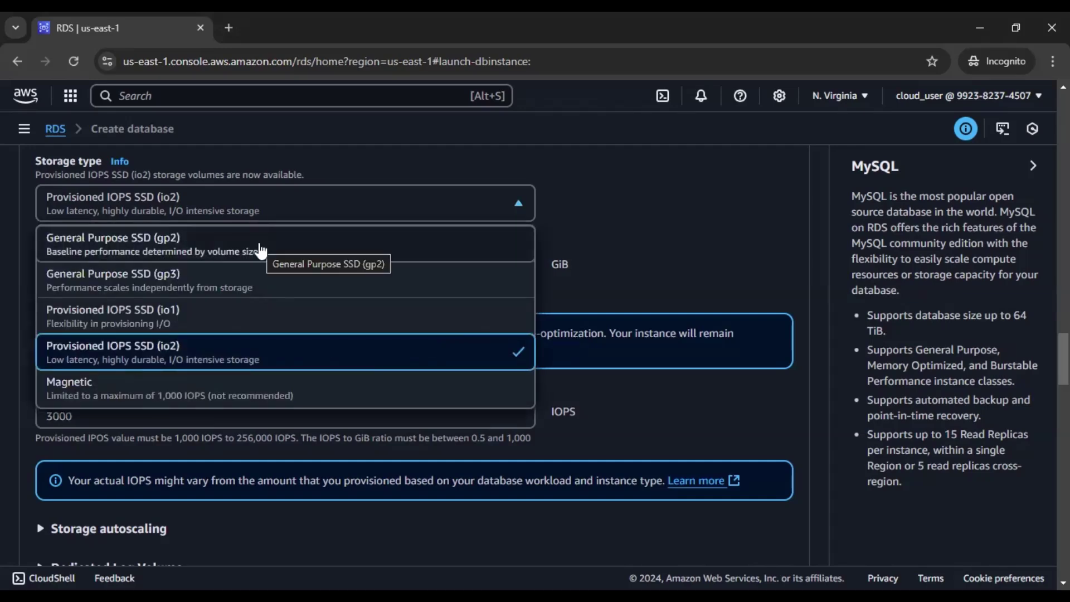
left_click(260, 251)
key("Tab")
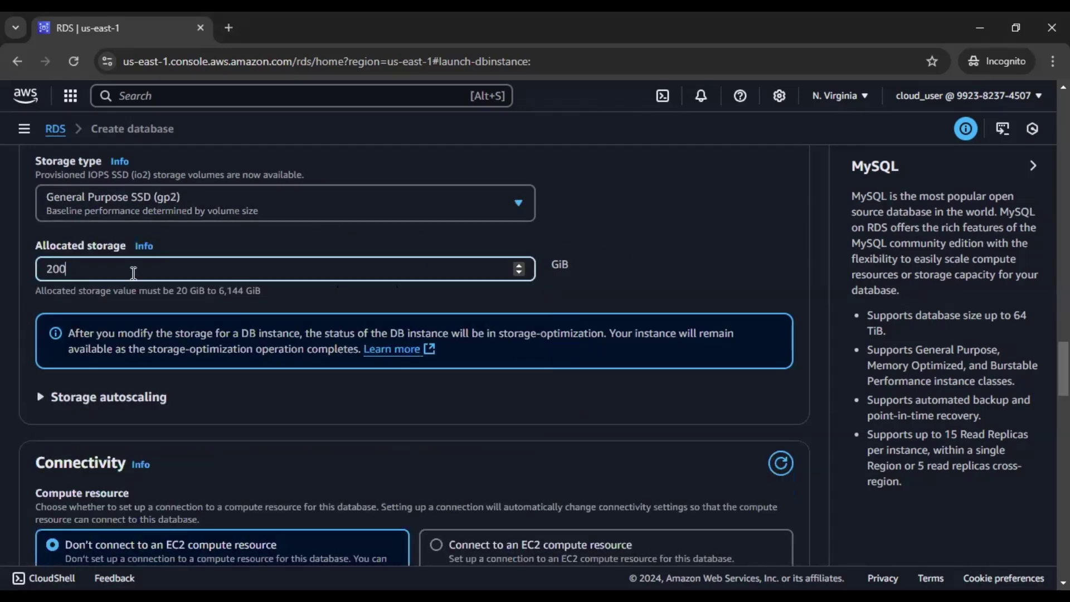
key("ctrl+a")
type("20")
left_click(716, 264)
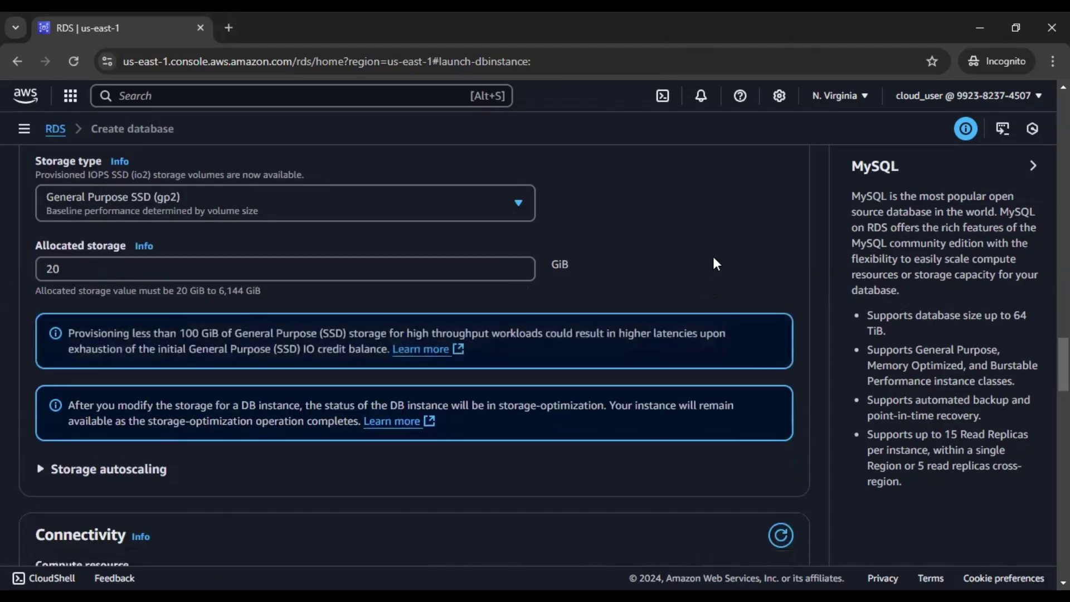
- Examine the allocated storage setting of the gp2 type and read the note on latencies for small General Purpose volumes
left_click(73, 270)
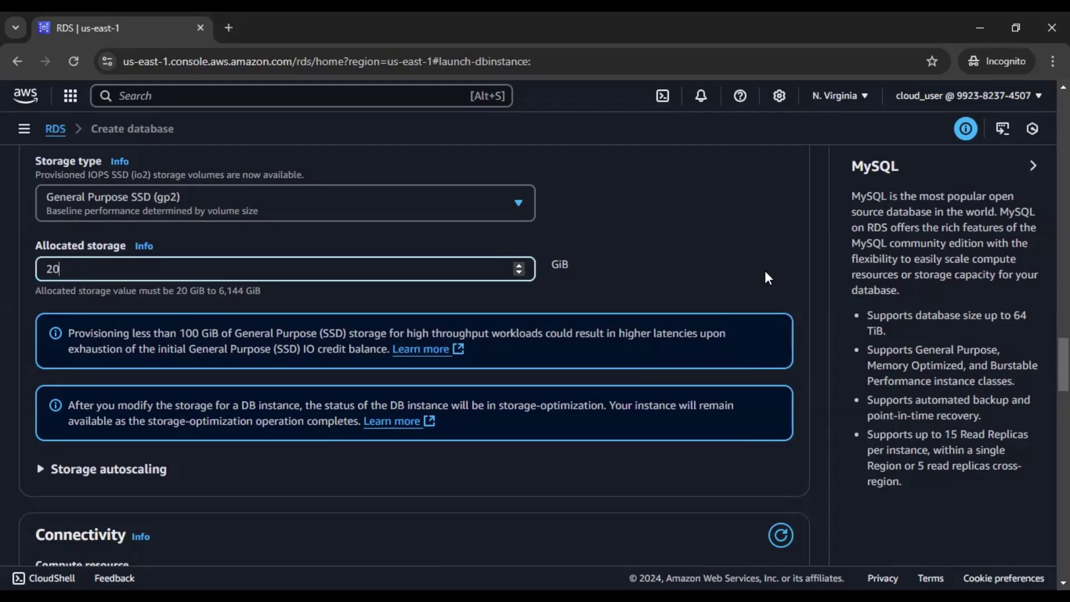
left_click(765, 273)
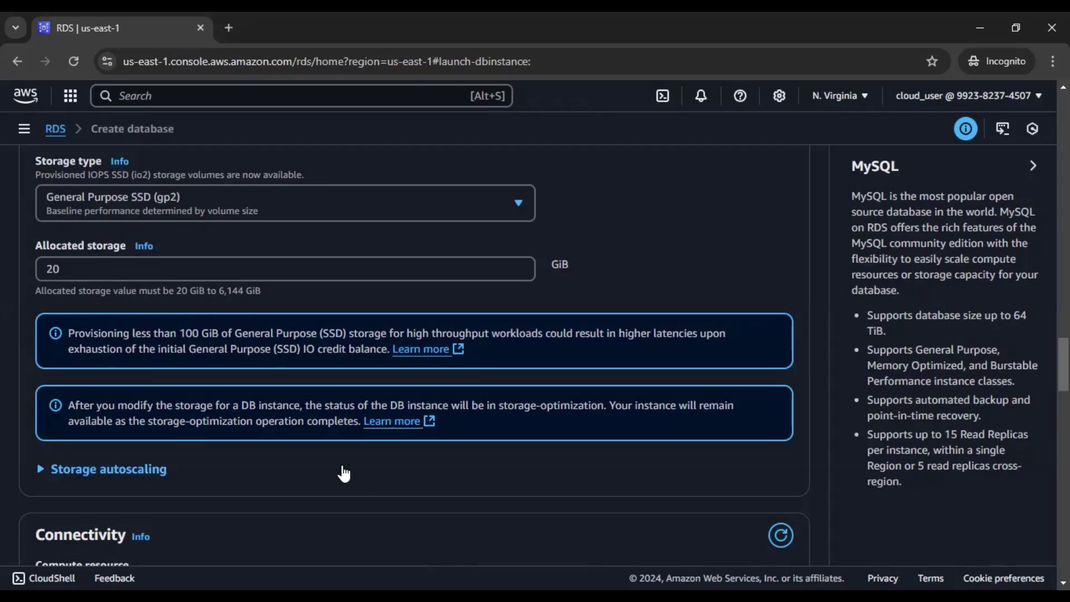
scroll(344, 474, "down", 1)
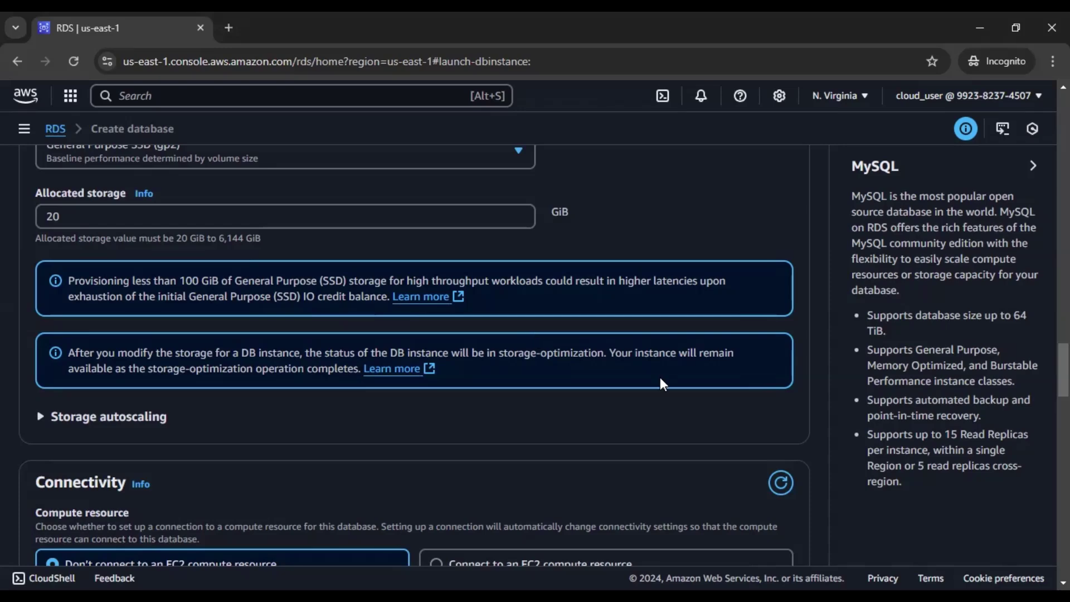
scroll(661, 380, "up", 3)
scroll(659, 384, "down", 1)
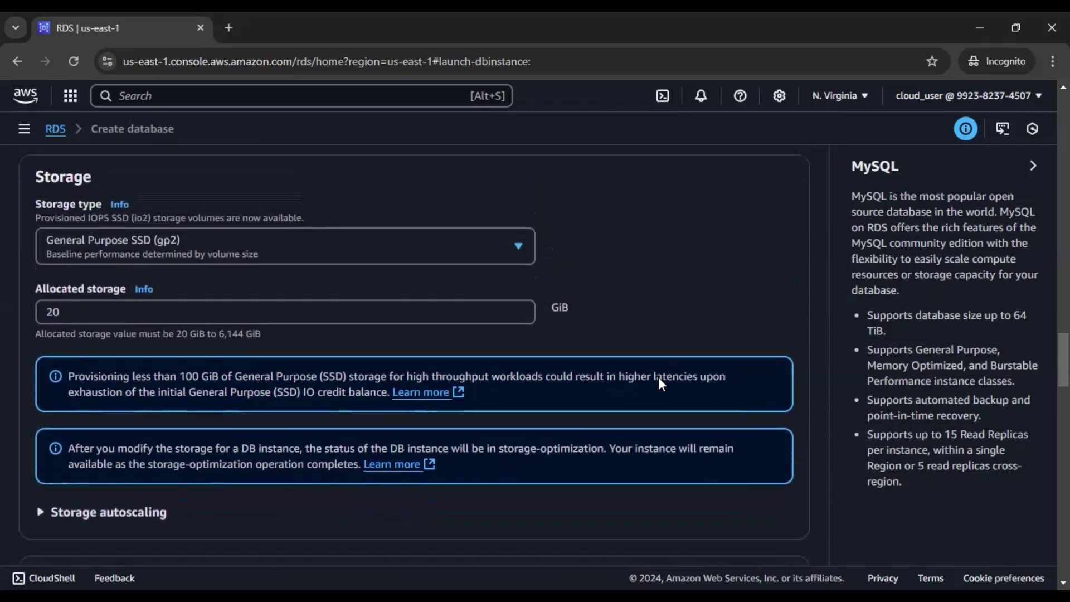
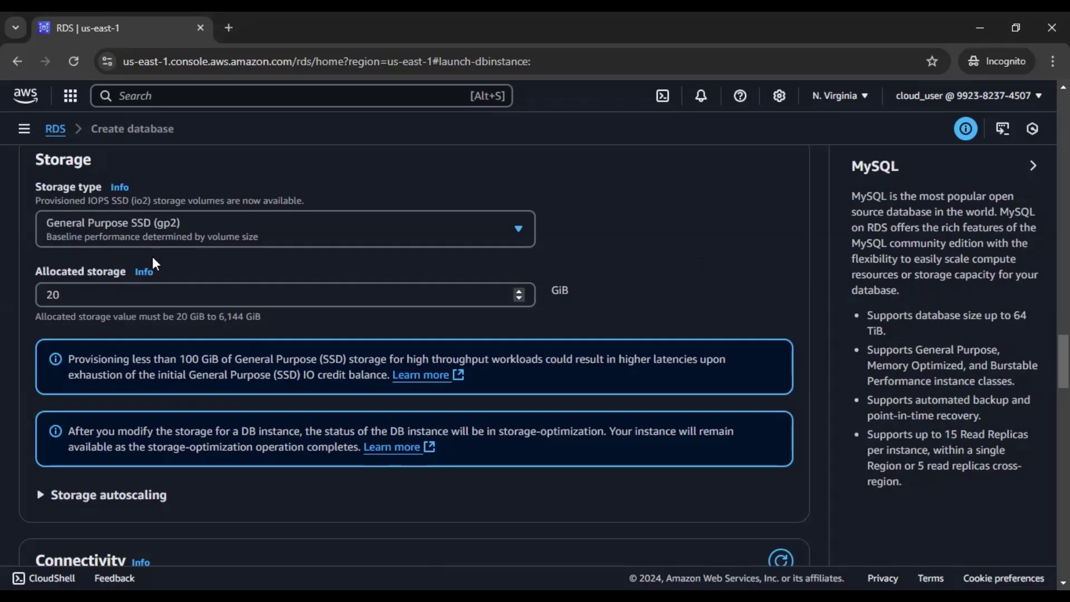
left_click_drag(67, 300, 16, 297)
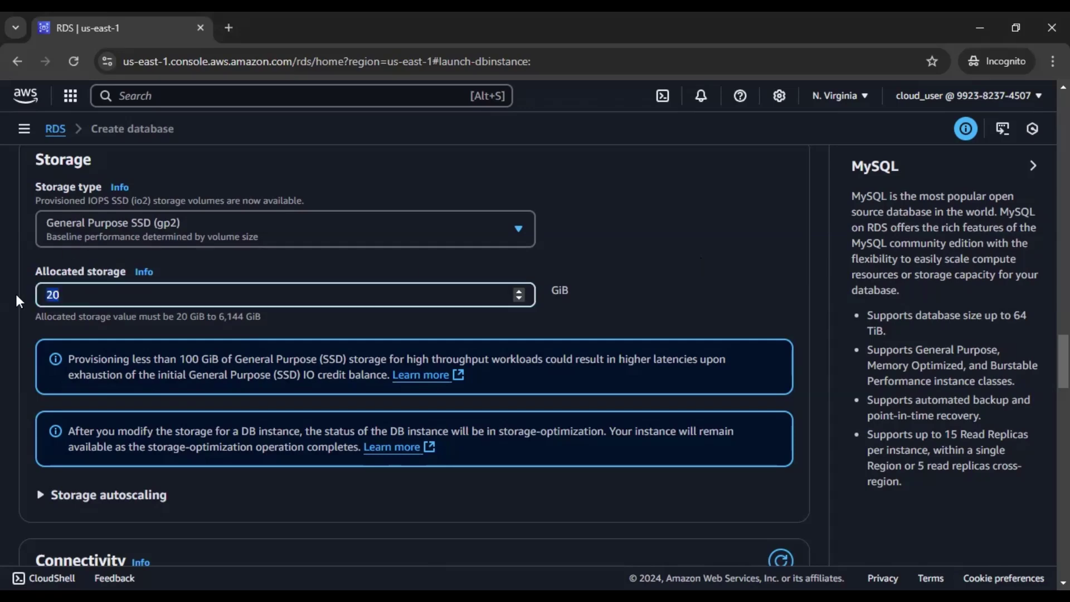
left_click(743, 294)
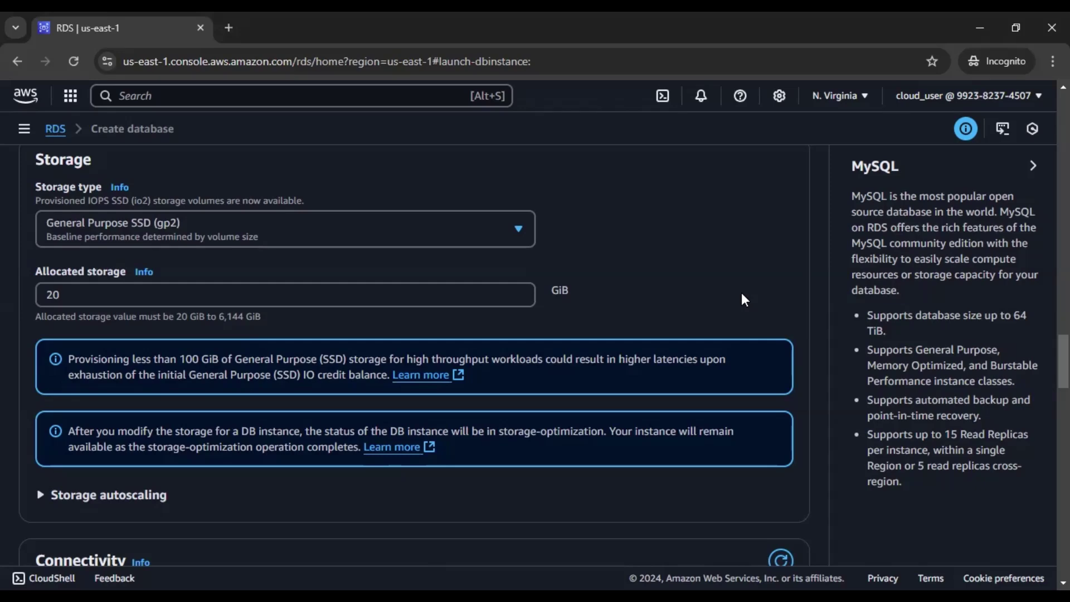
left_click(239, 236)
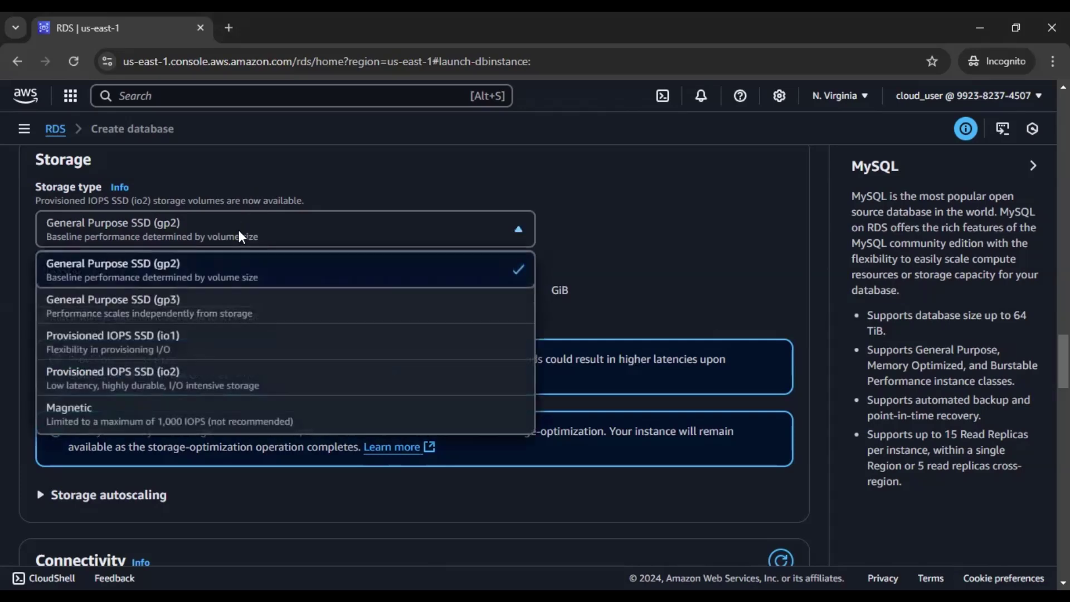
left_click(510, 262)
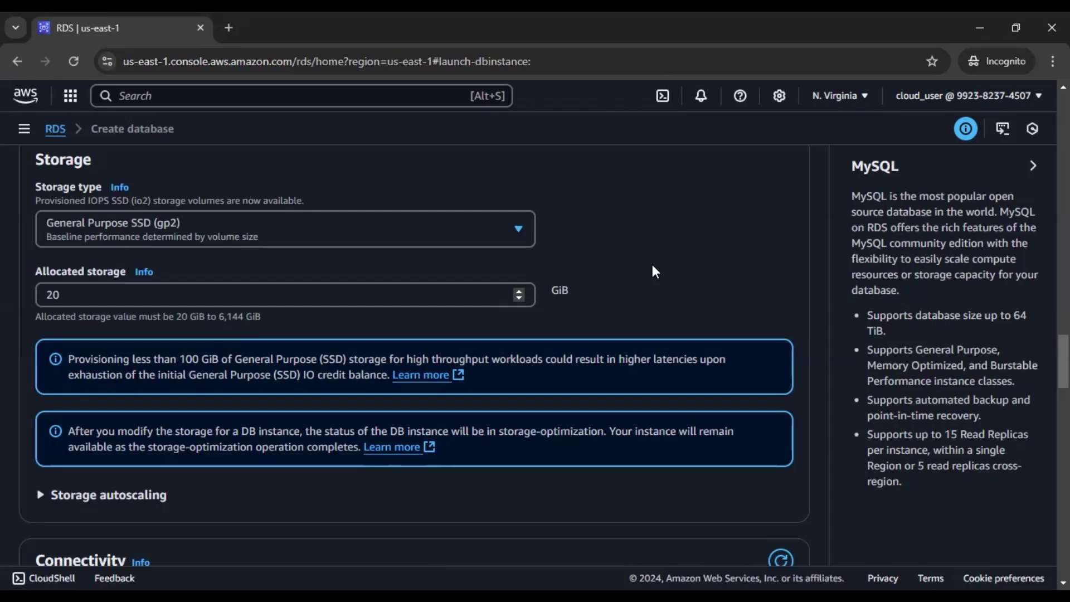
key("Tab")
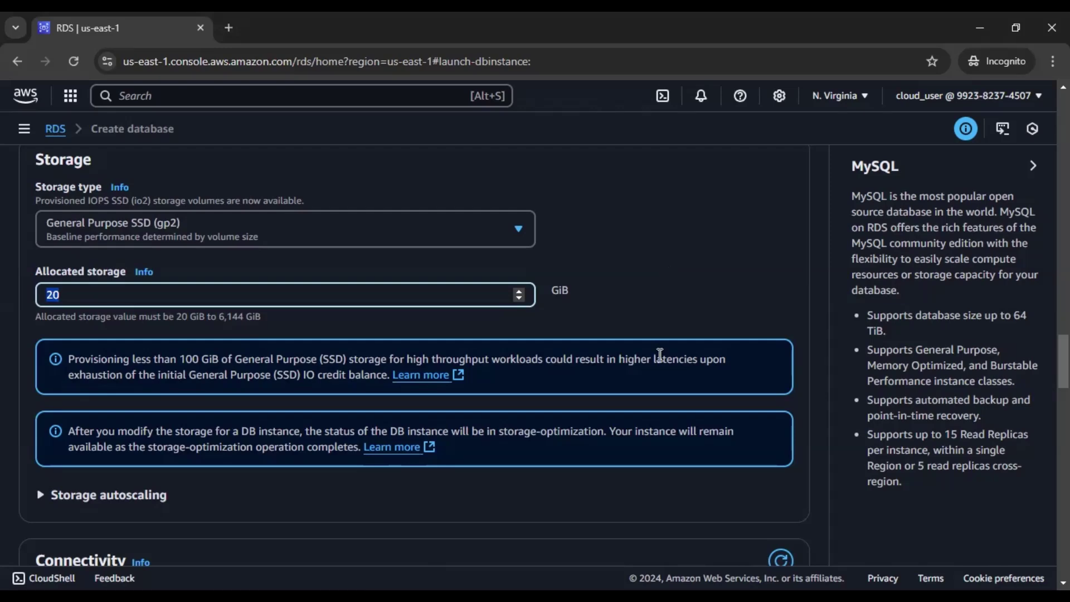
left_click_drag(655, 360, 727, 356)
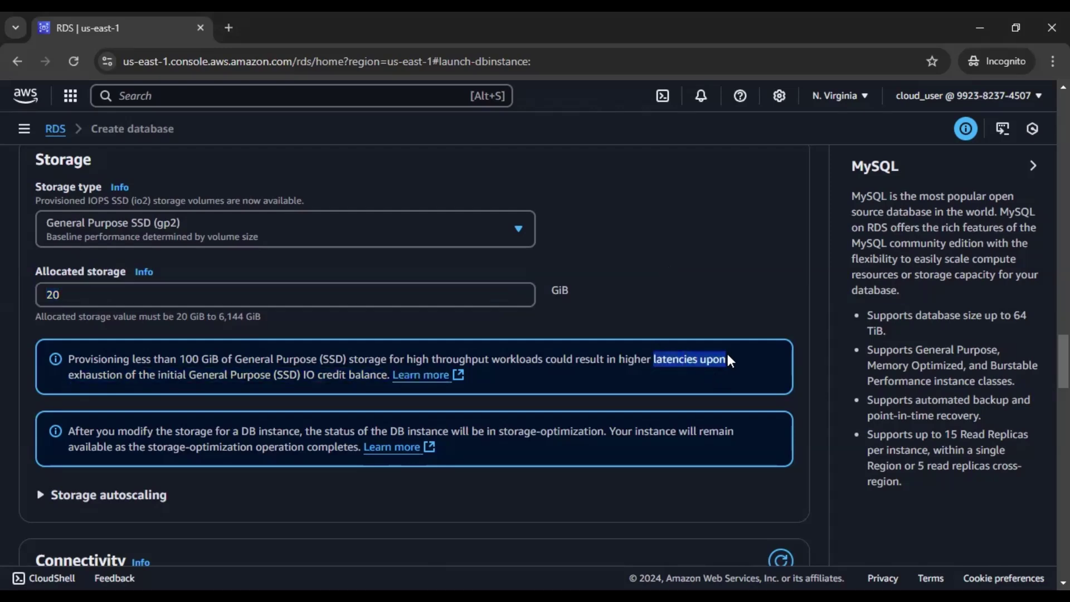
left_click(674, 261)
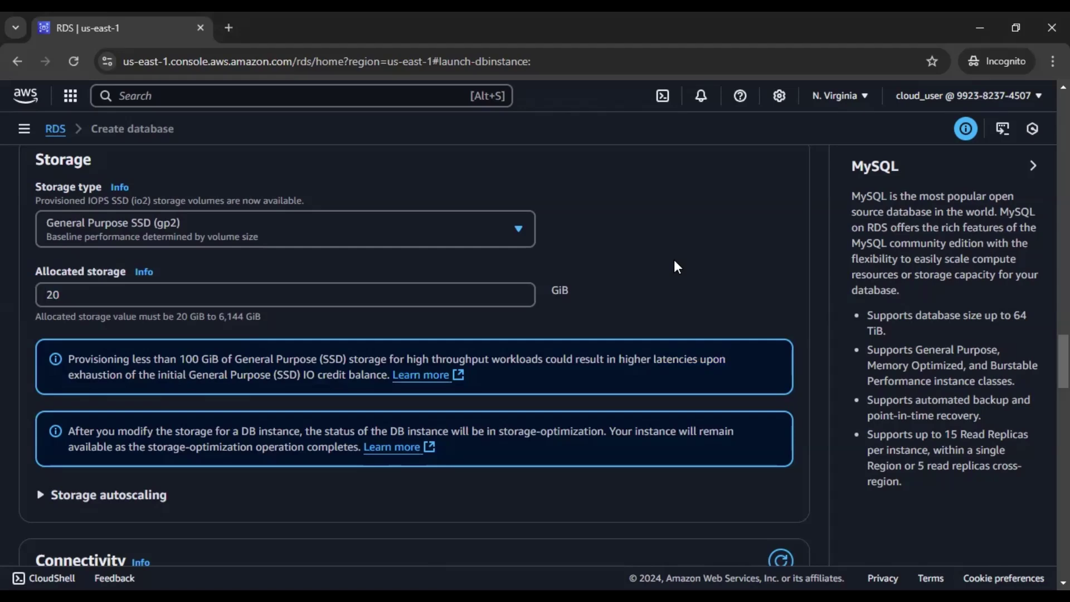
- Review the available storage types, comparing the General Purpose and Provisioned IOPS options, and keep General Purpose SSD (gp2) selected
left_click(526, 237)
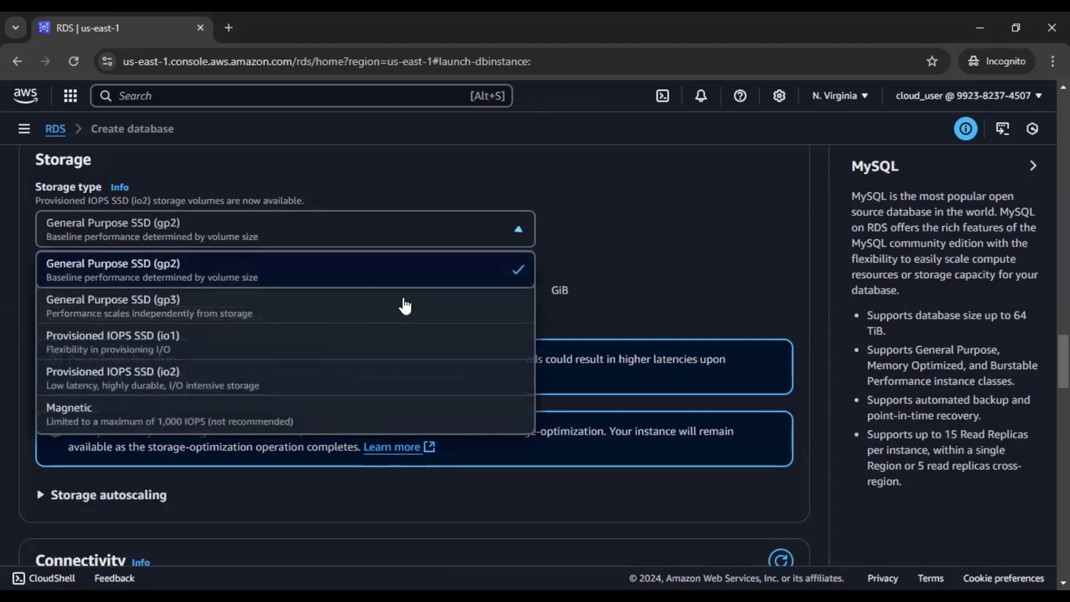
key("Tab")
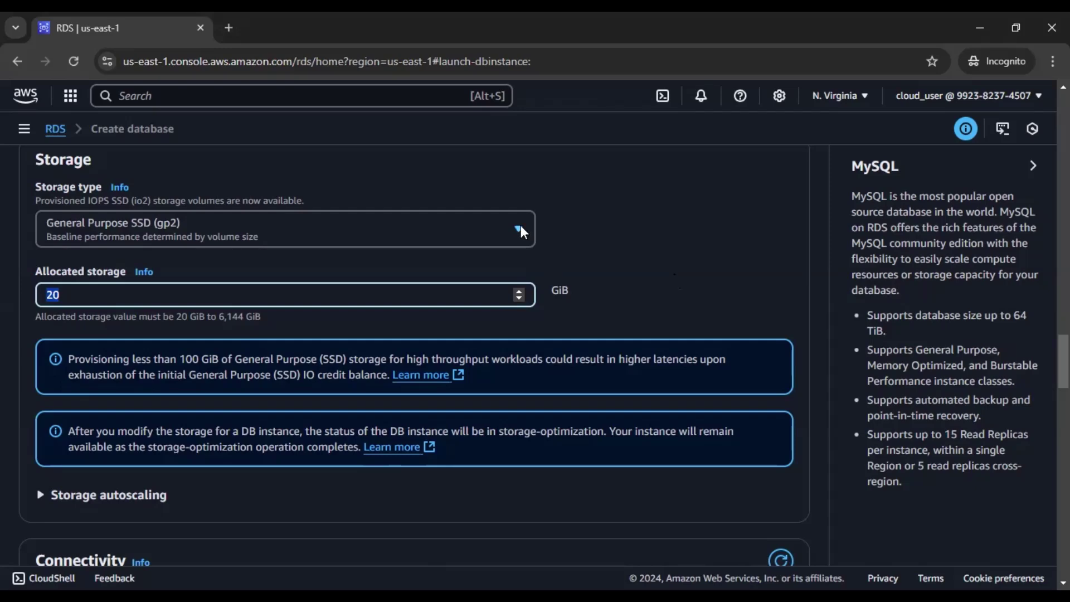
left_click(664, 244)
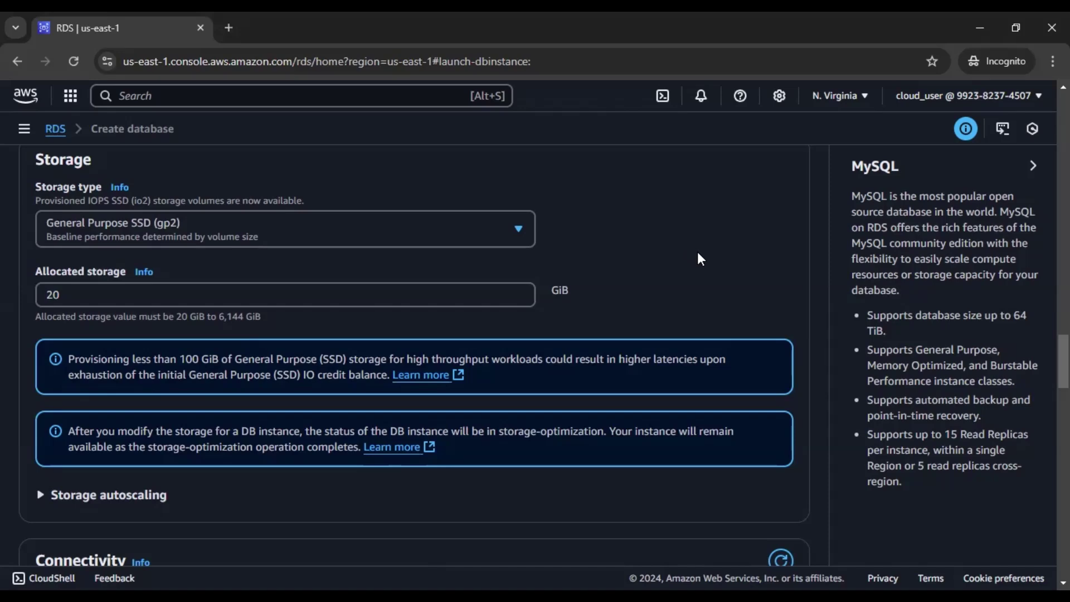
left_click(185, 235)
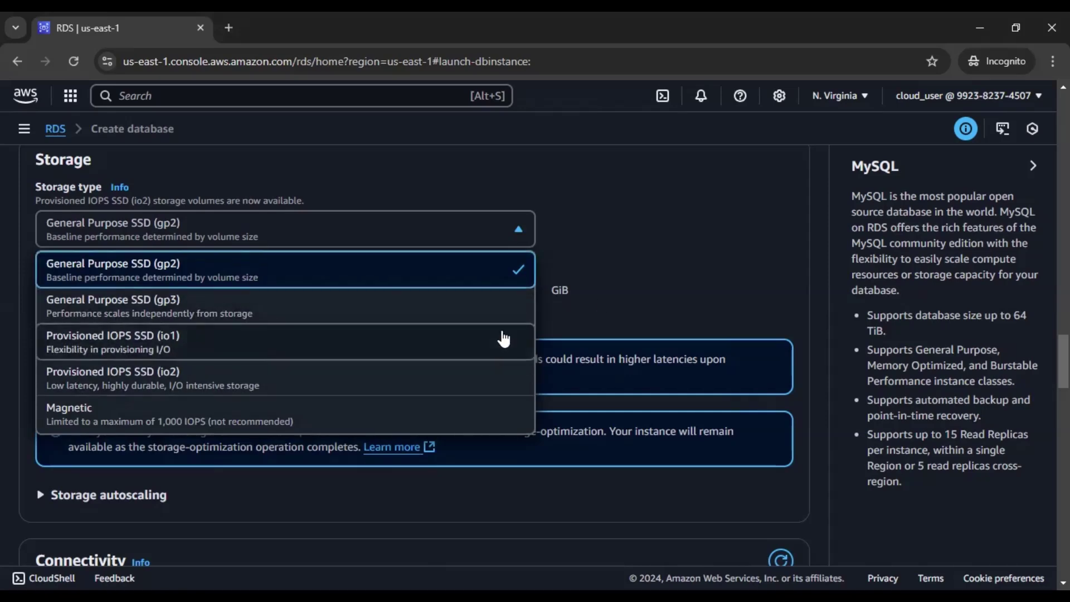
key("Tab")
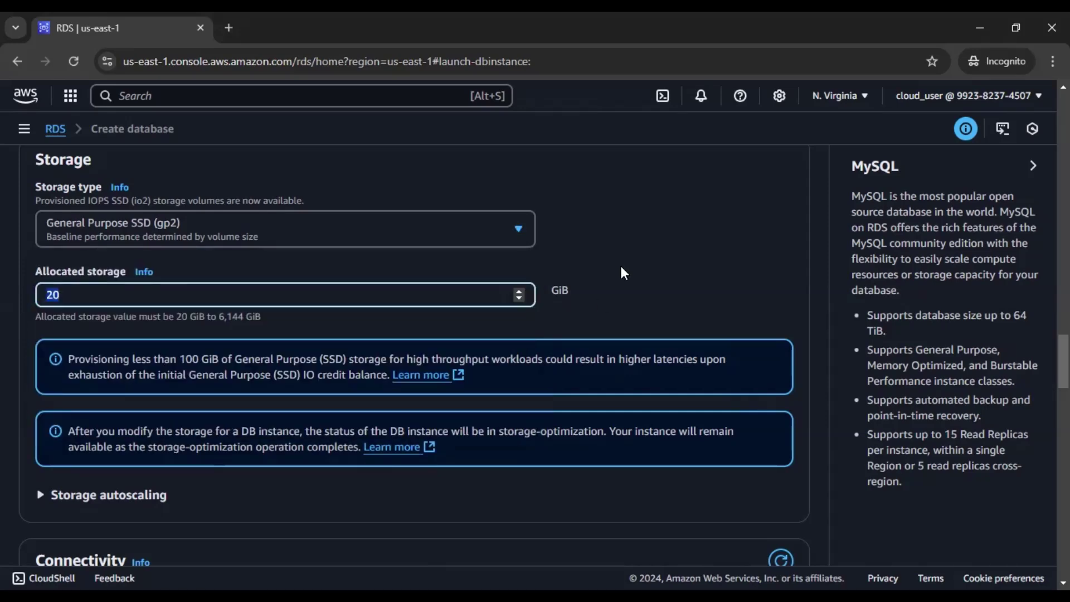
left_click(461, 236)
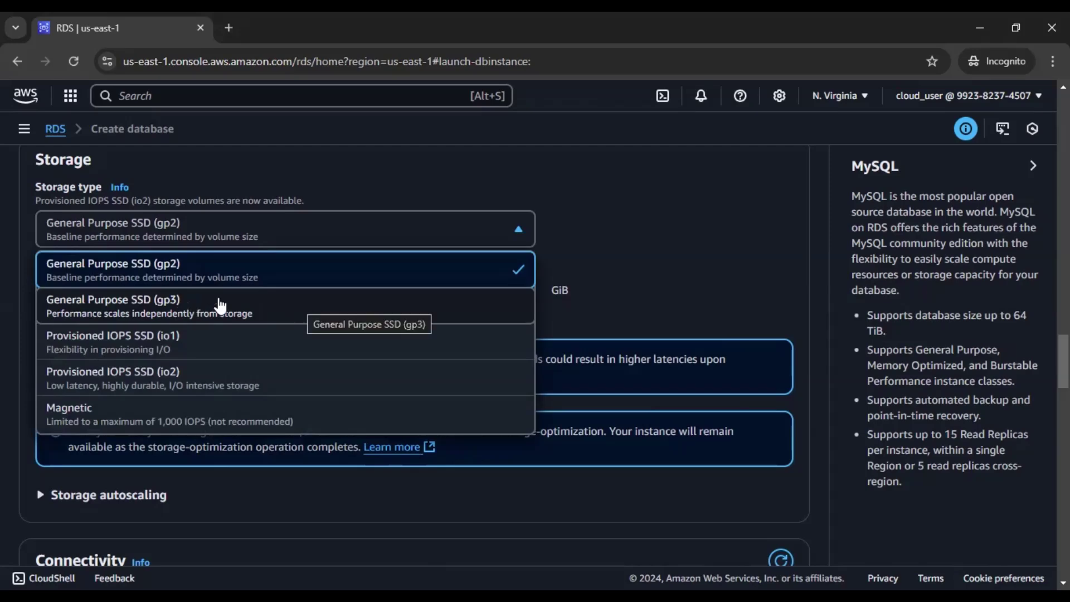
left_click(630, 287)
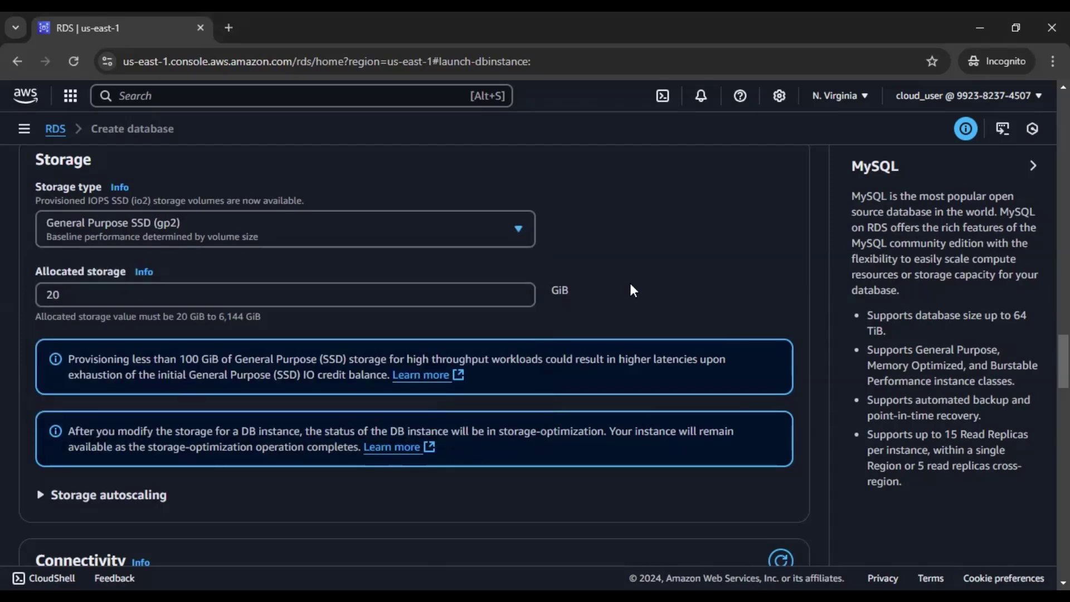
left_click(456, 240)
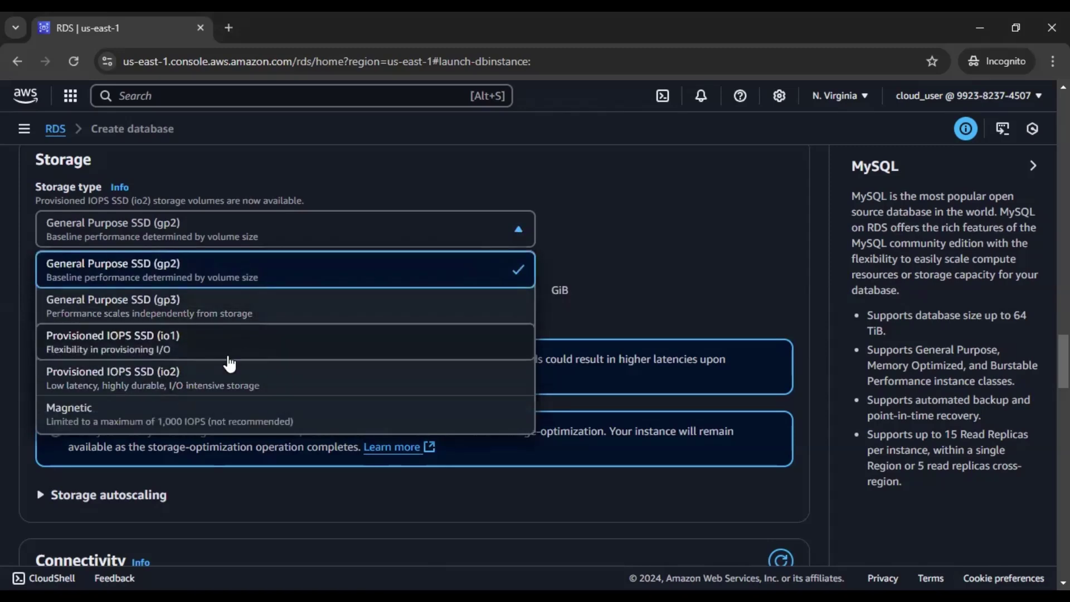
left_click(713, 260)
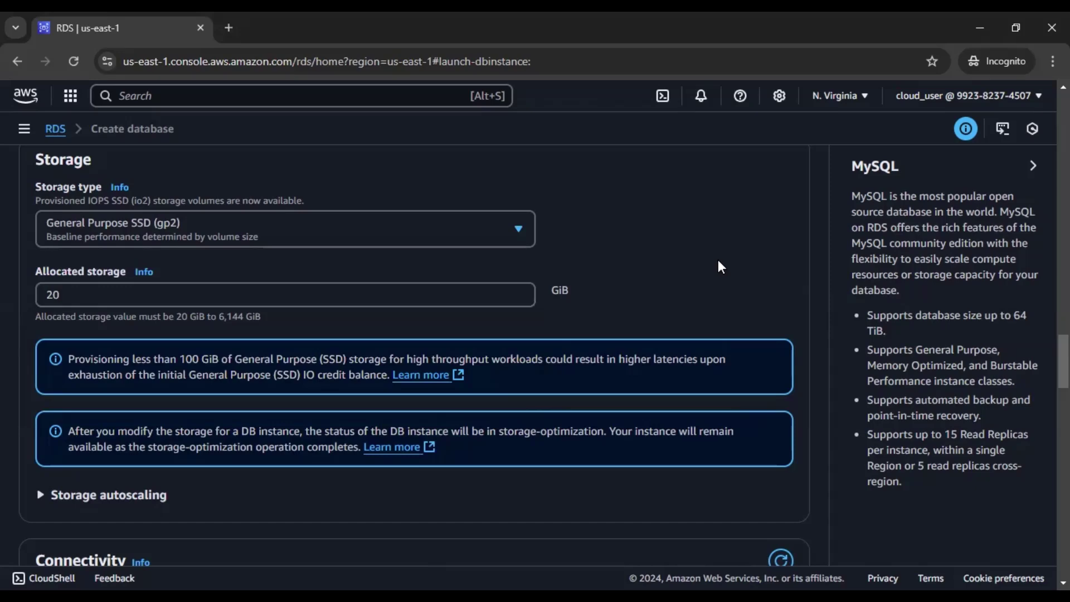
- Expand the storage autoscaling section and review its enable option and maximum storage threshold against the allocated storage
scroll(726, 266, "down", 1)
scroll(671, 346, "down", 3)
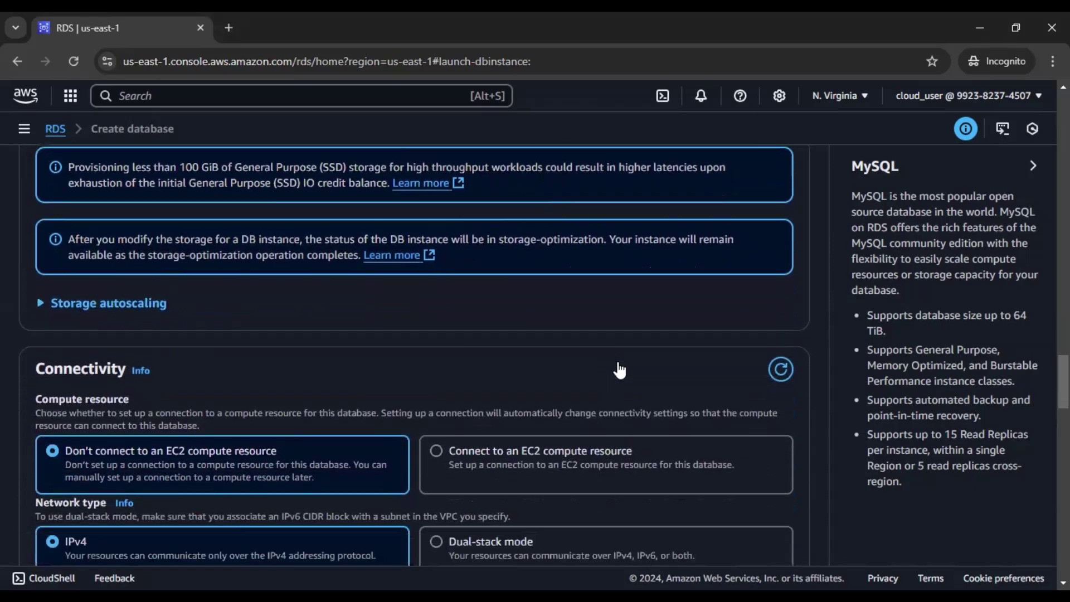
left_click(119, 288)
scroll(575, 334, "down", 1)
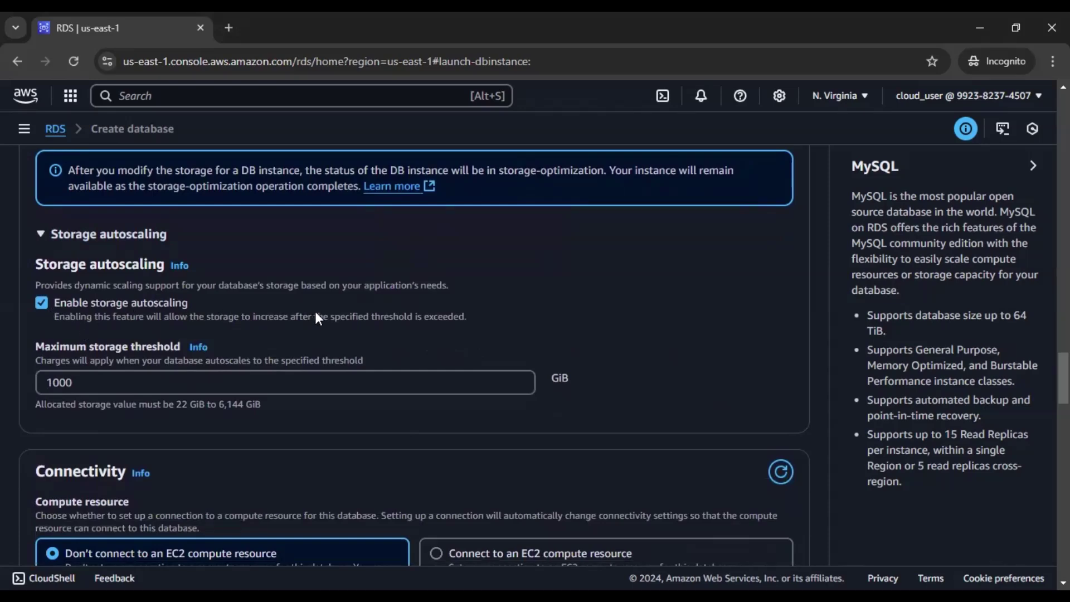
scroll(316, 311, "up", 5)
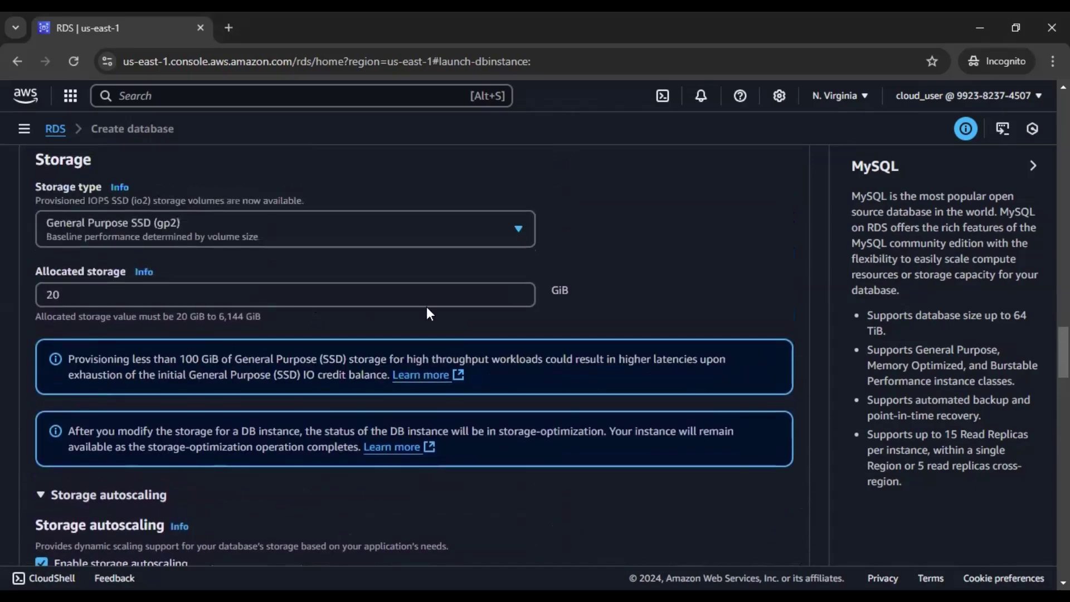
scroll(442, 312, "down", 5)
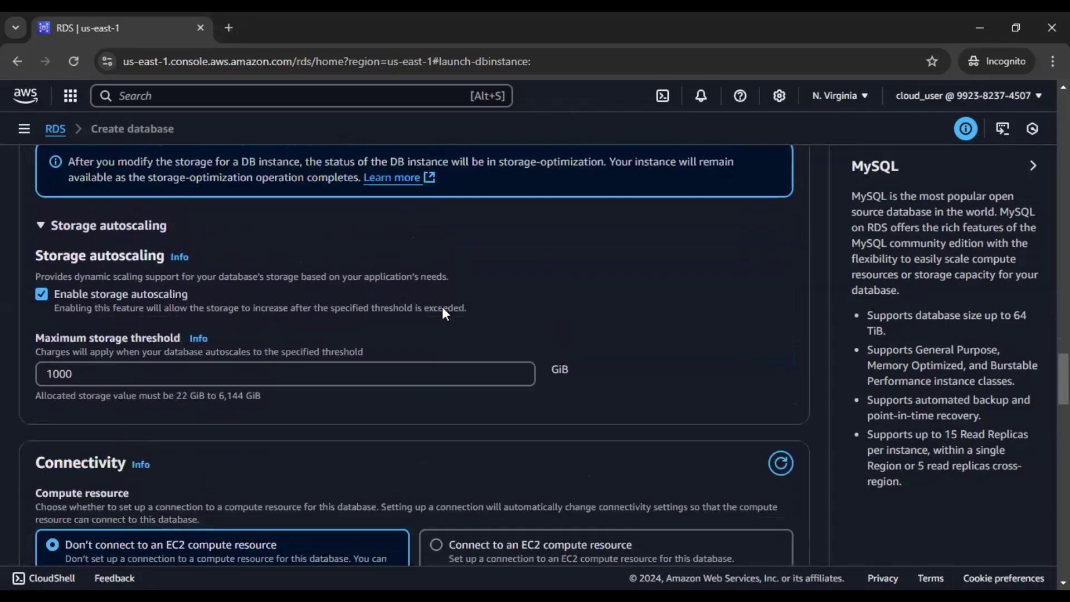
scroll(442, 312, "up", 5)
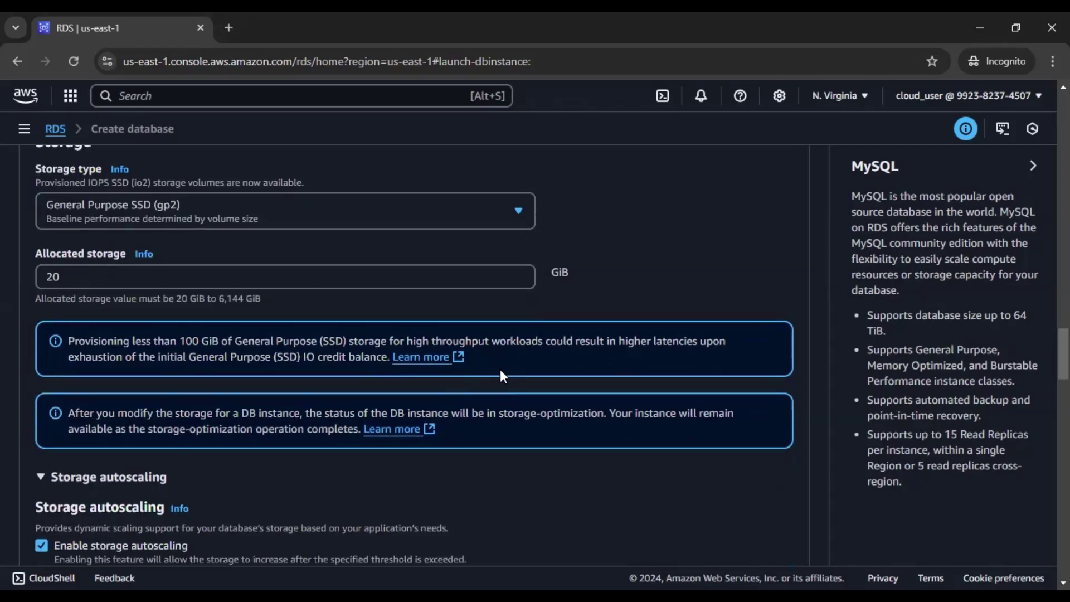
- Examine the maximum storage threshold for storage autoscaling and its allowed range, keeping autoscaling enabled
scroll(500, 368, "down", 4)
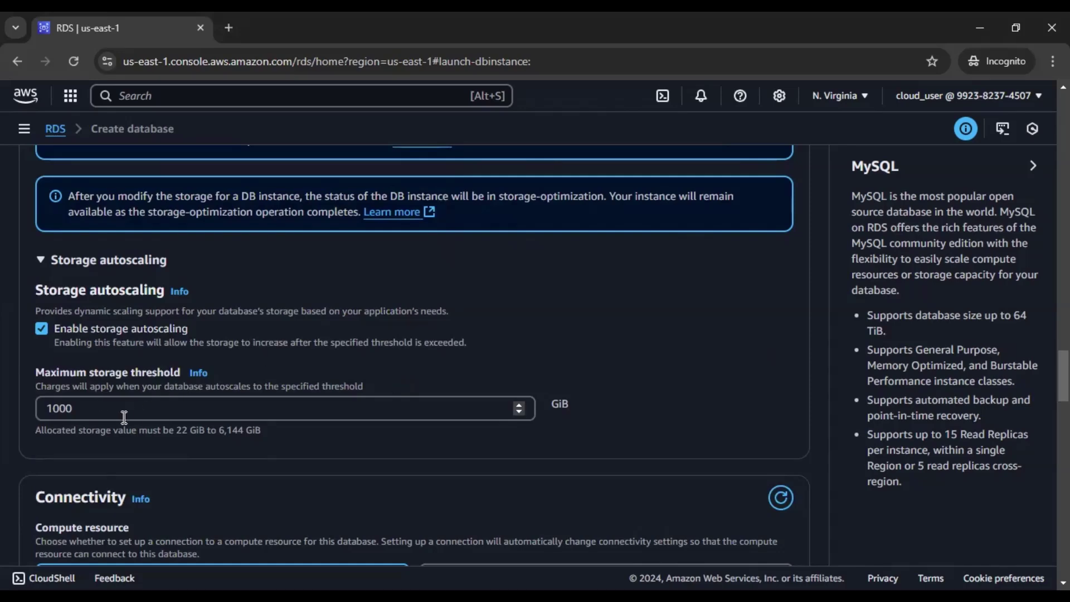
left_click(77, 414)
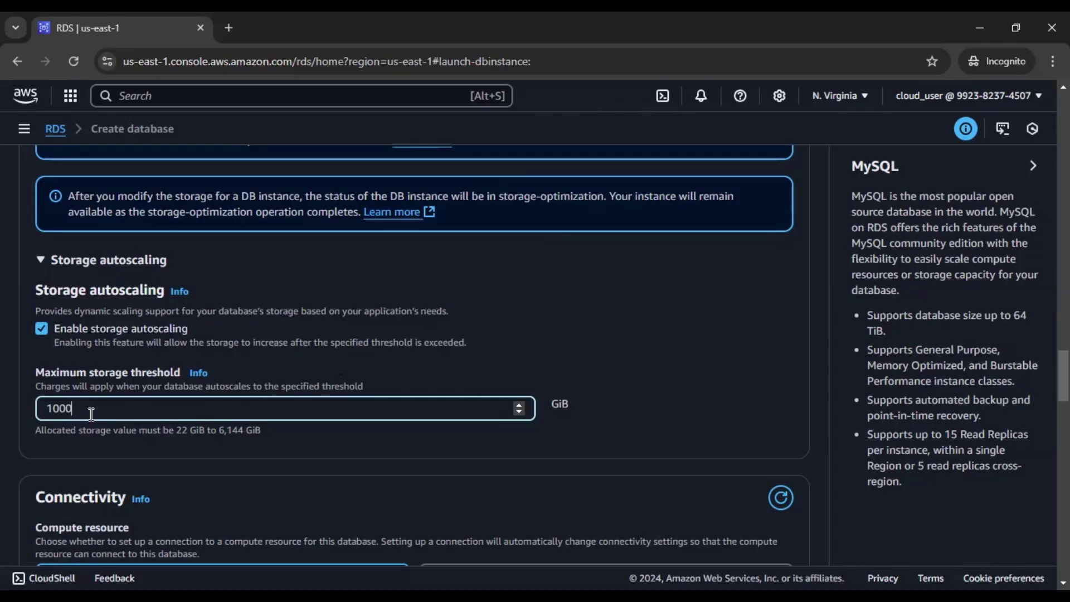
left_click_drag(87, 410, 25, 413)
left_click(672, 359)
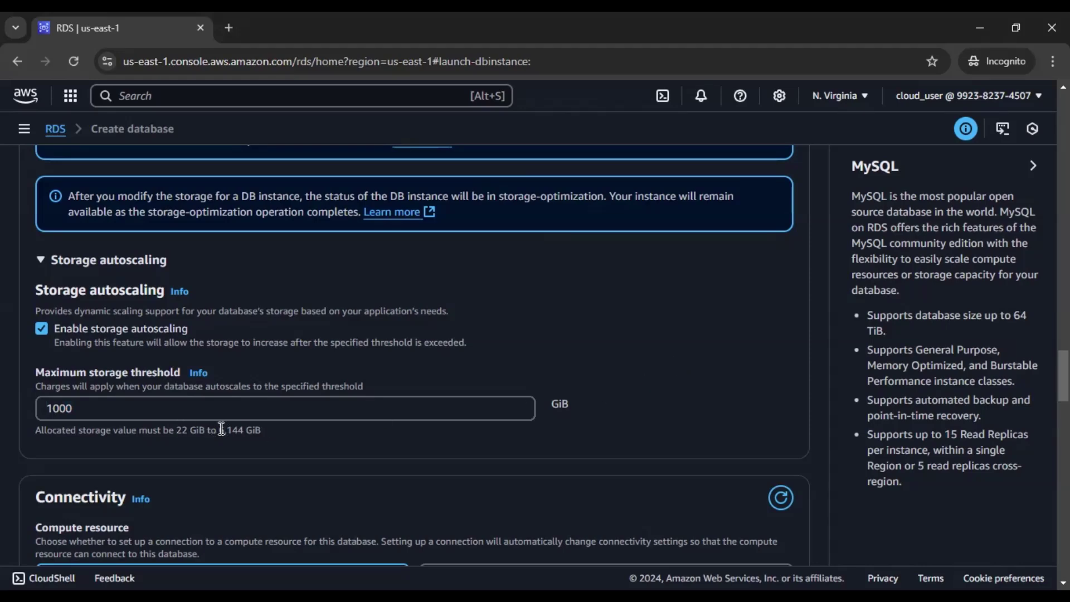
double_click(220, 430)
double_click(663, 375)
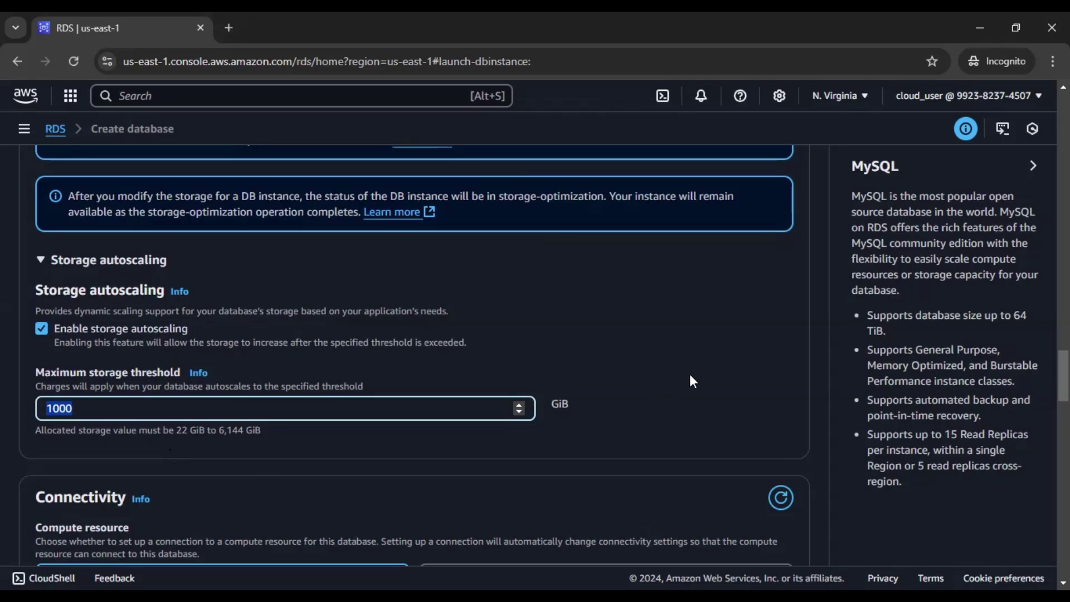
scroll(693, 381, "down", 2)
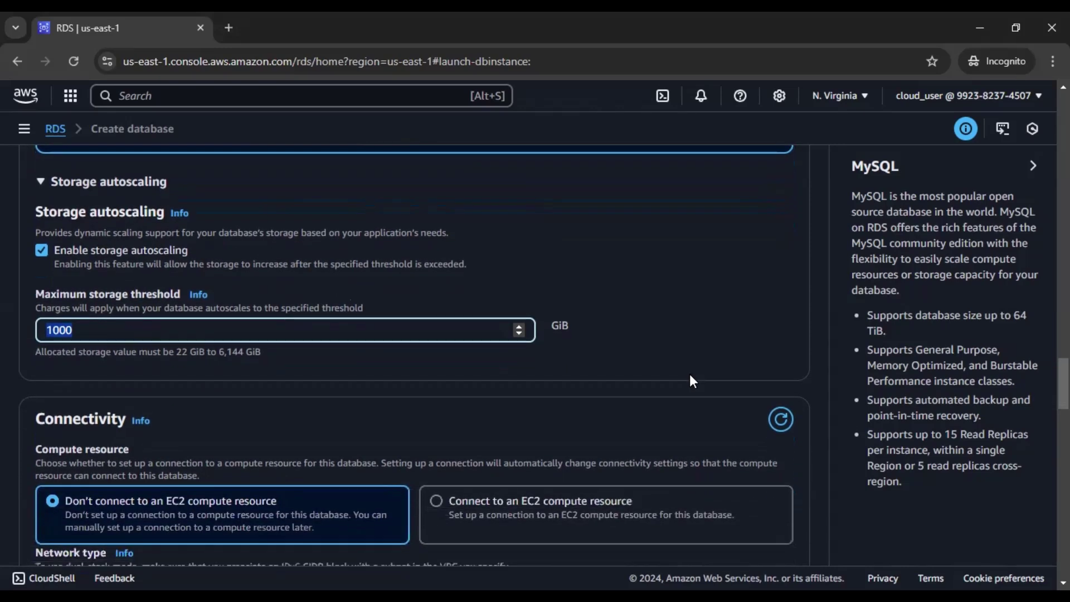
scroll(690, 375, "down", 3)
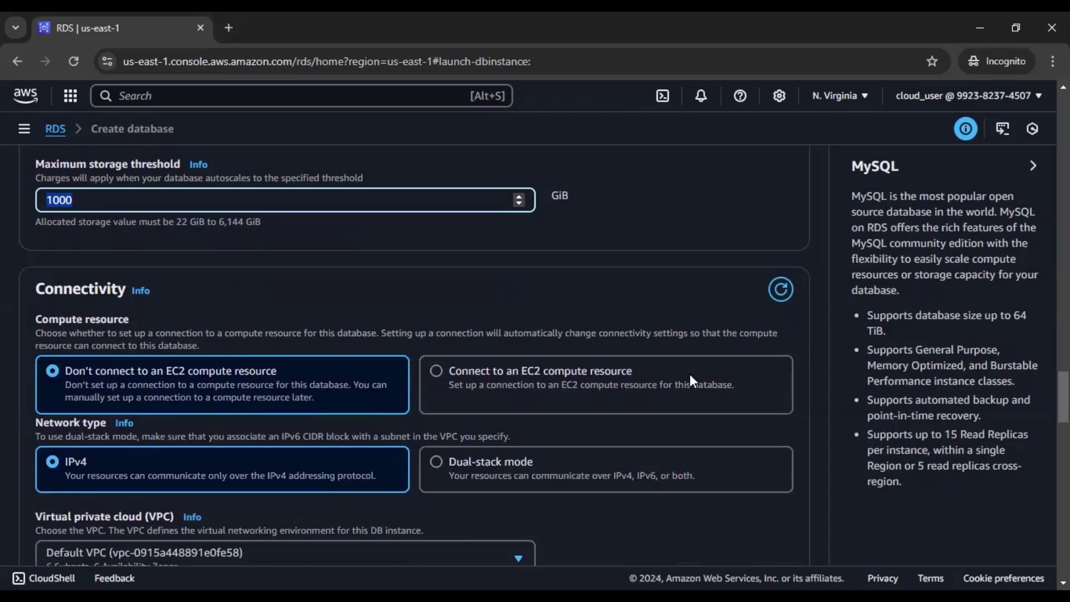
scroll(690, 373, "up", 3)
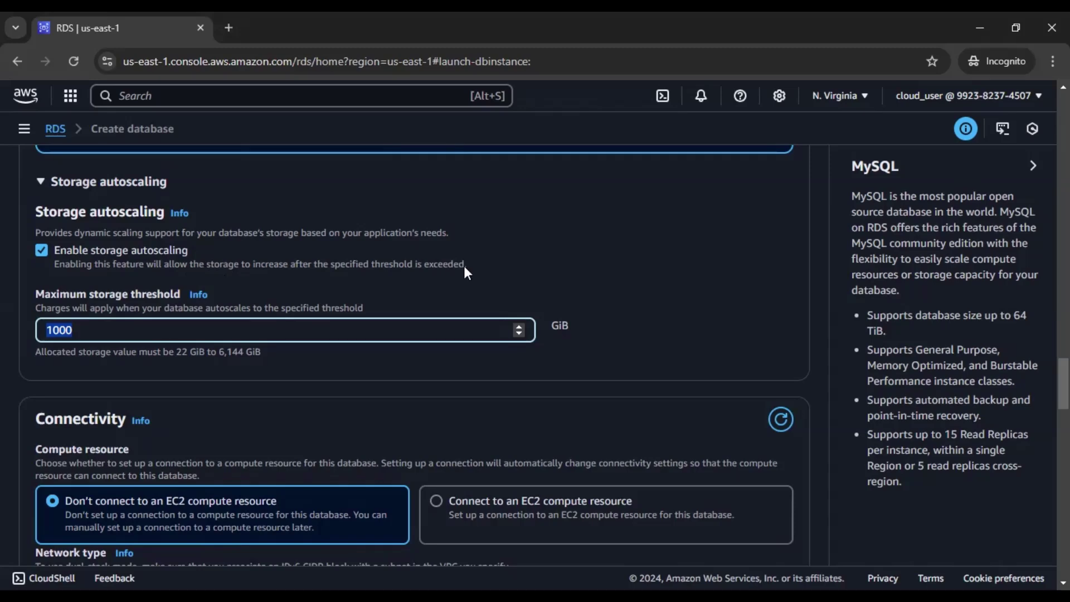
left_click(683, 320)
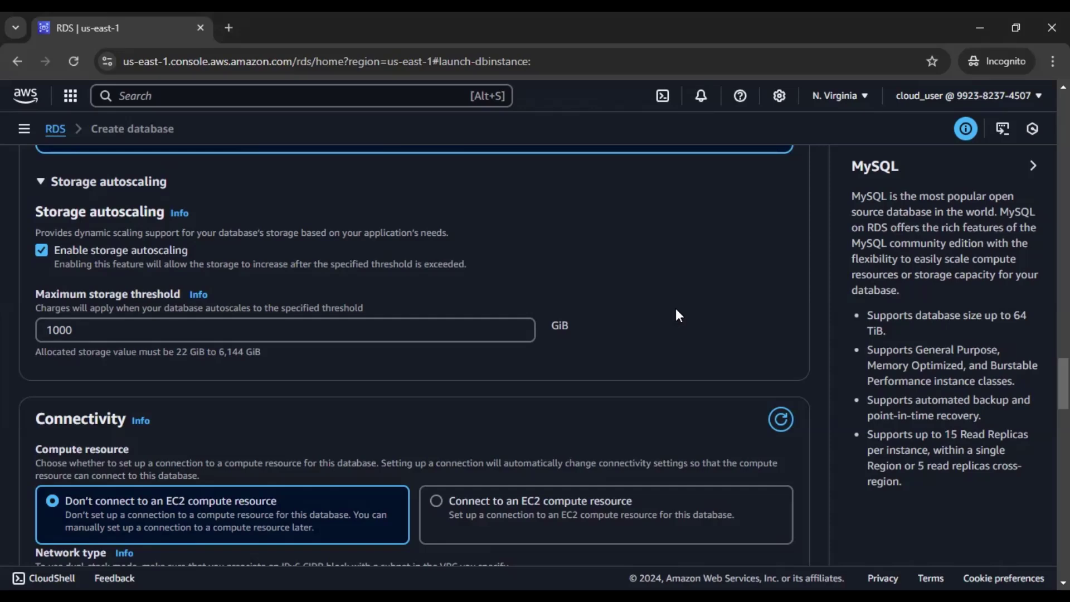
- Review the Connectivity section's compute resource options for connecting or not connecting to an EC2 compute resource
scroll(676, 312, "down", 4)
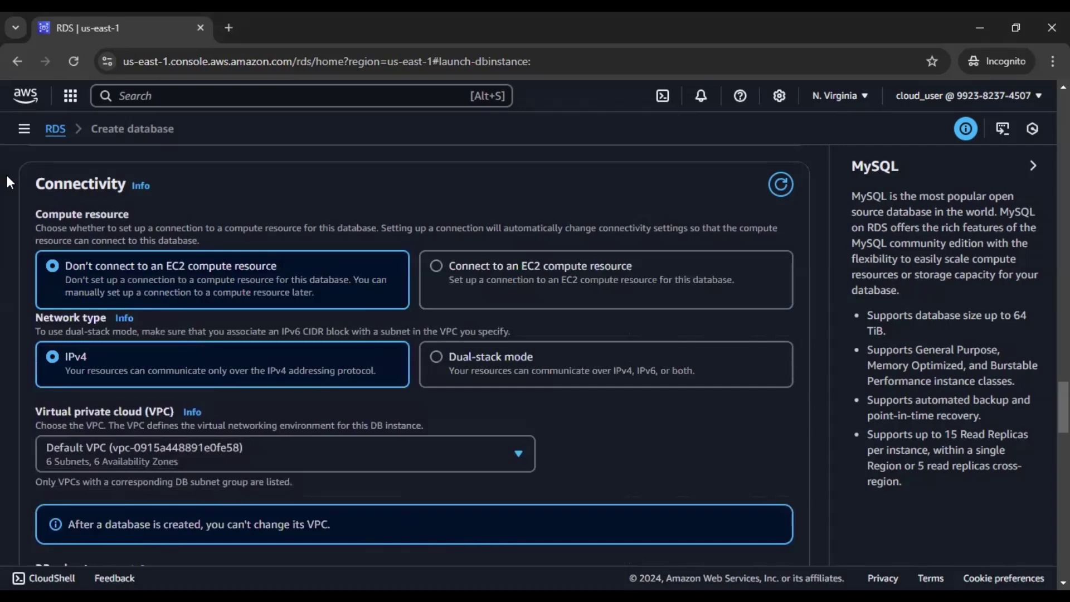
left_click_drag(35, 185, 126, 187)
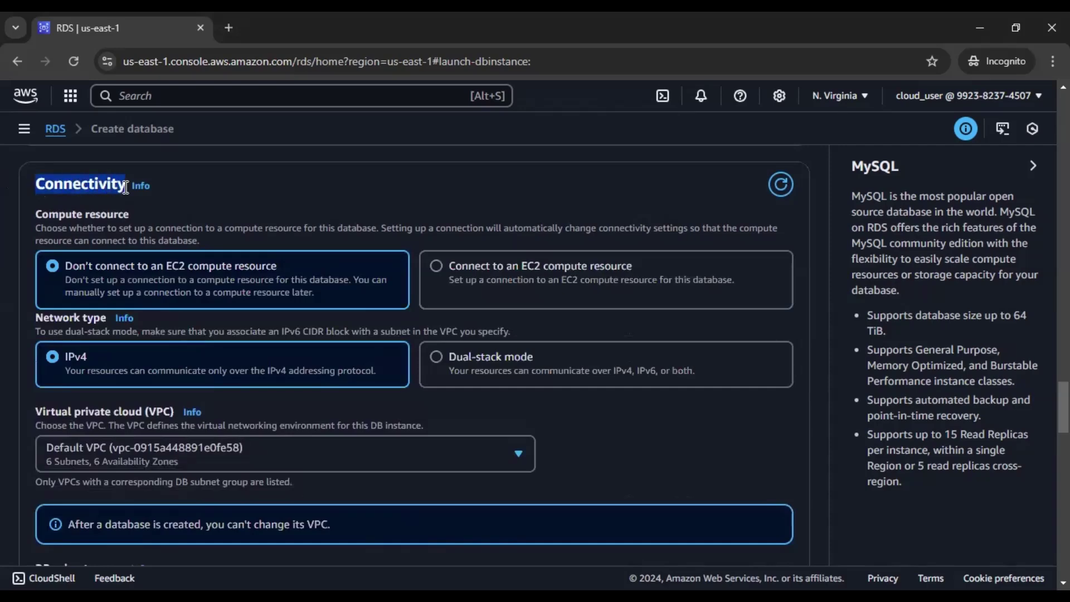
left_click(812, 216)
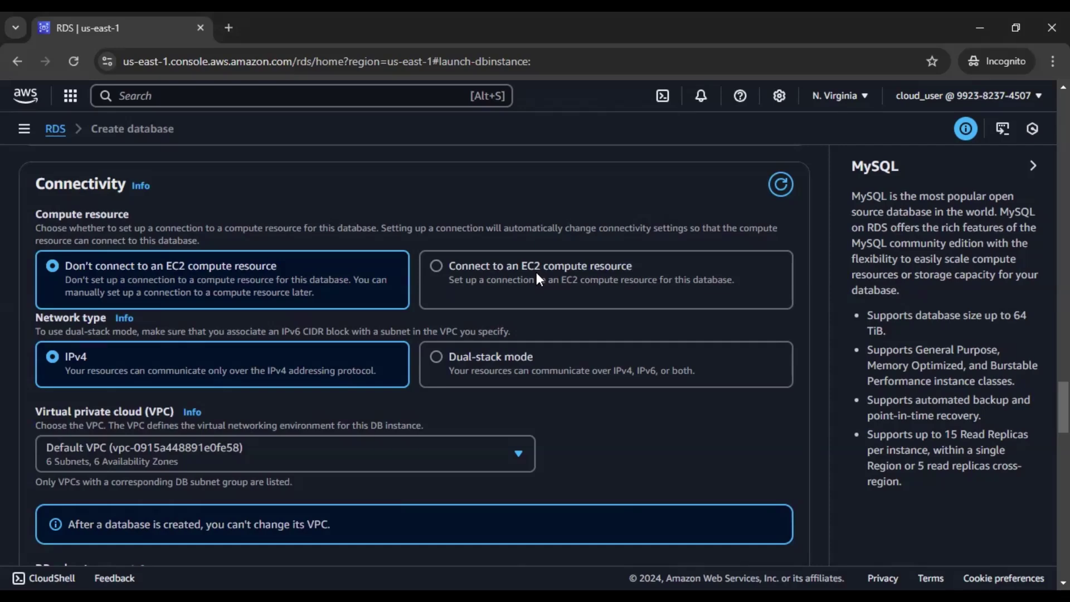
- Try Dual-stack mode as the network type and set it back to IPv4
scroll(536, 273, "down", 2)
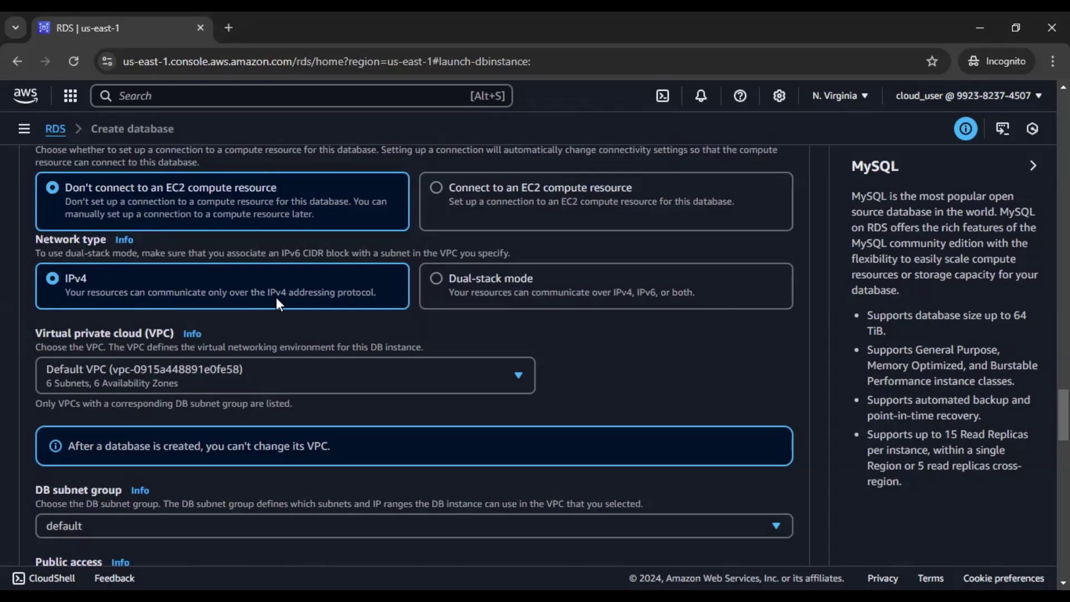
left_click(521, 299)
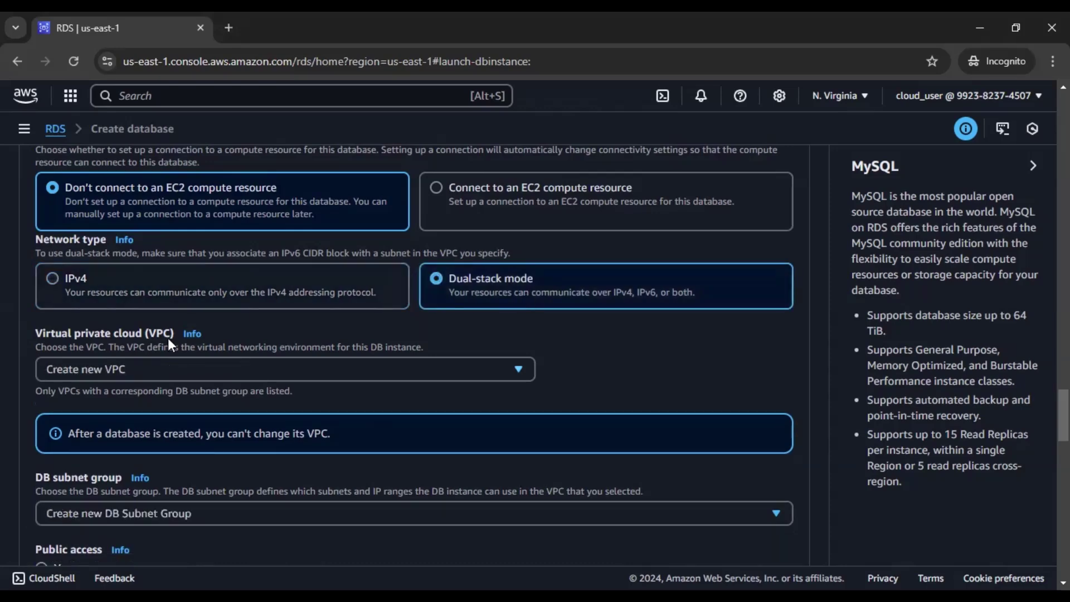
left_click(276, 295)
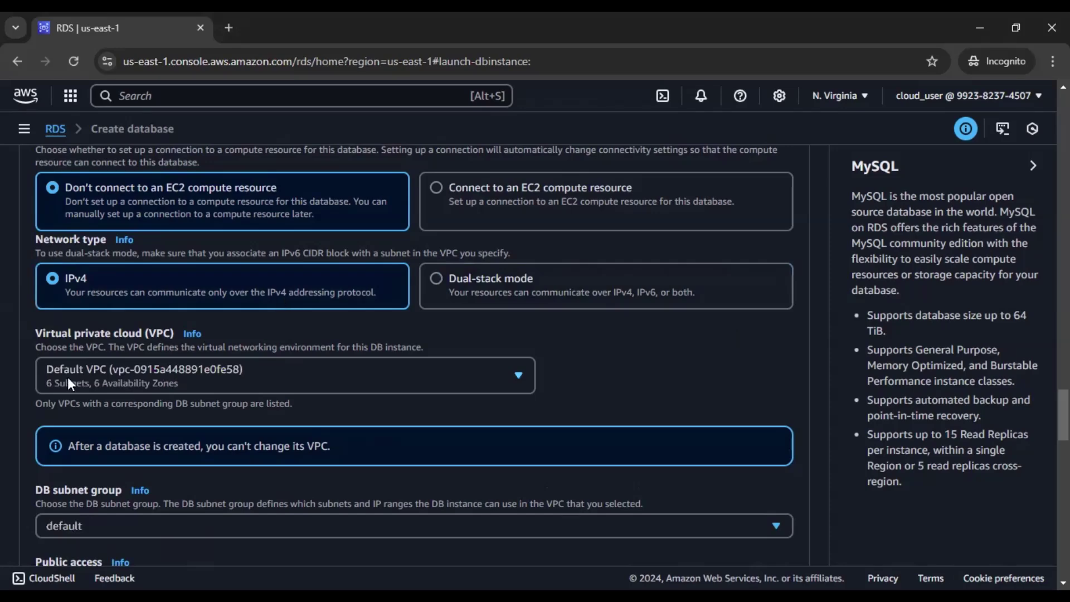
- Check the available virtual private cloud choices, keep the default VPC, and read the DB subnet group and public access settings
left_click(116, 369)
left_click(634, 370)
scroll(643, 353, "down", 2)
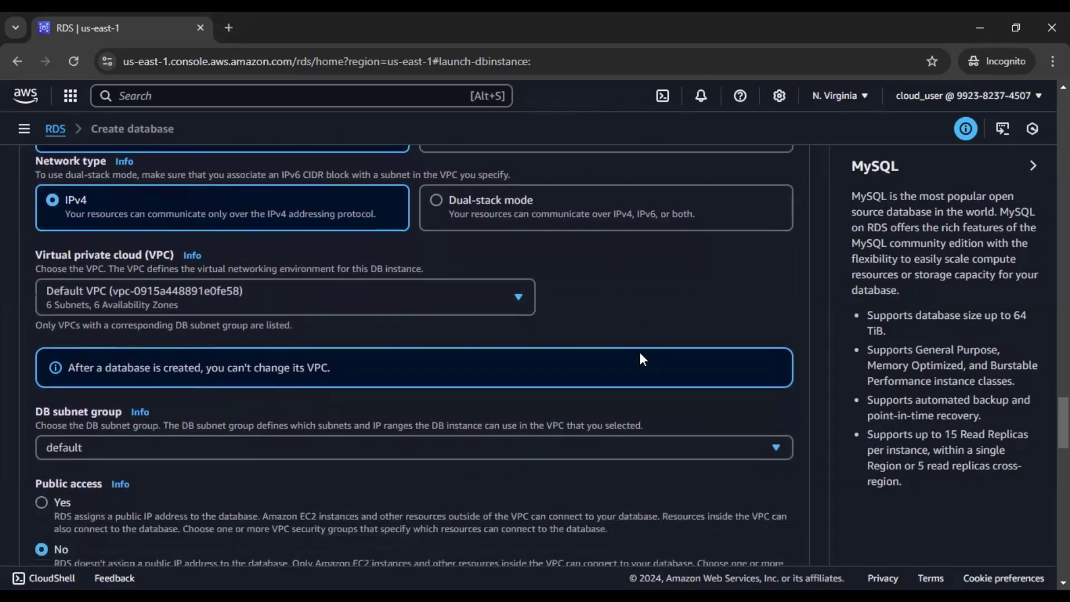
scroll(640, 355, "down", 2)
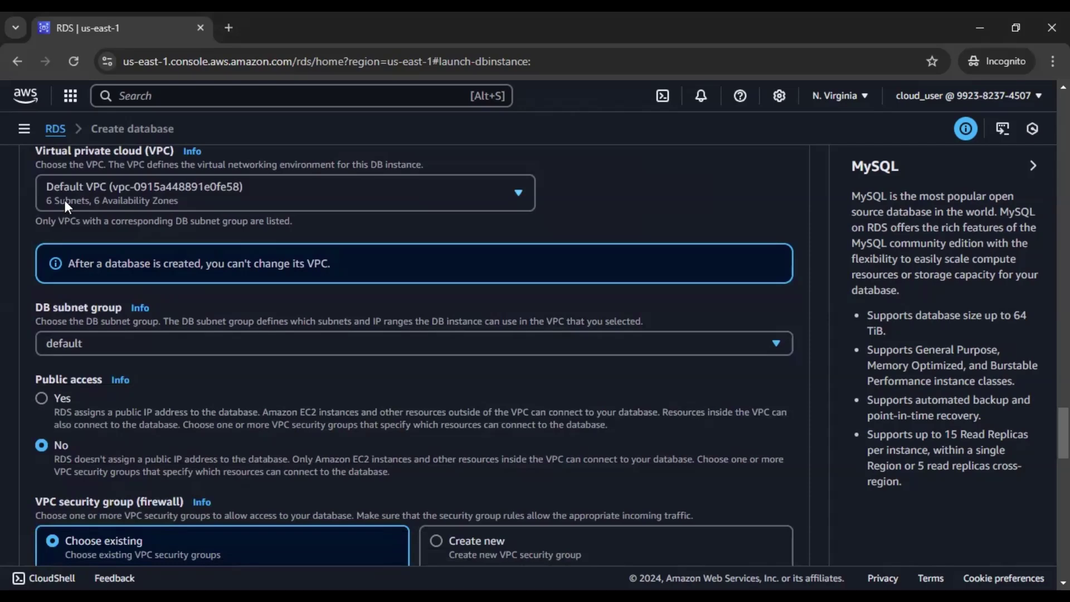
scroll(200, 390, "down", 2)
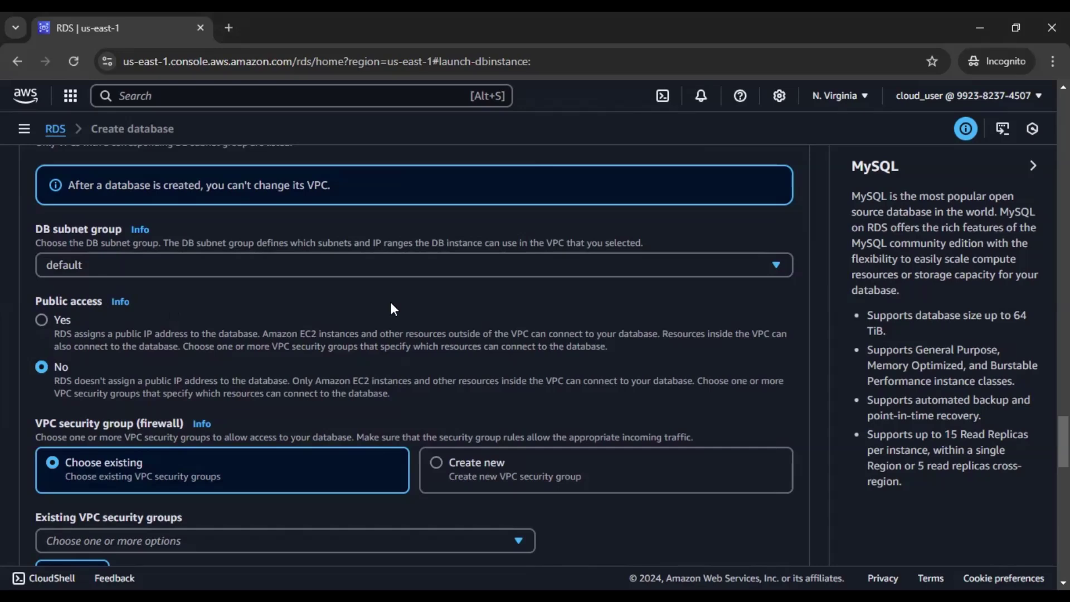
- Look through the connectivity settings as far as the certificate authority and check which DB subnet groups are available
scroll(393, 309, "up", 5)
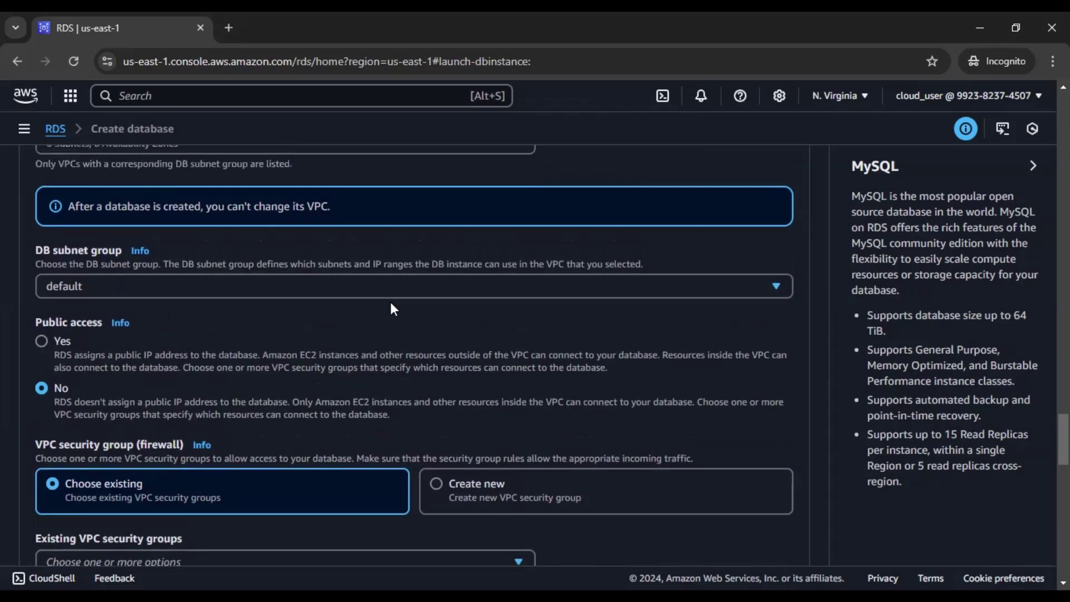
scroll(393, 309, "up", 4)
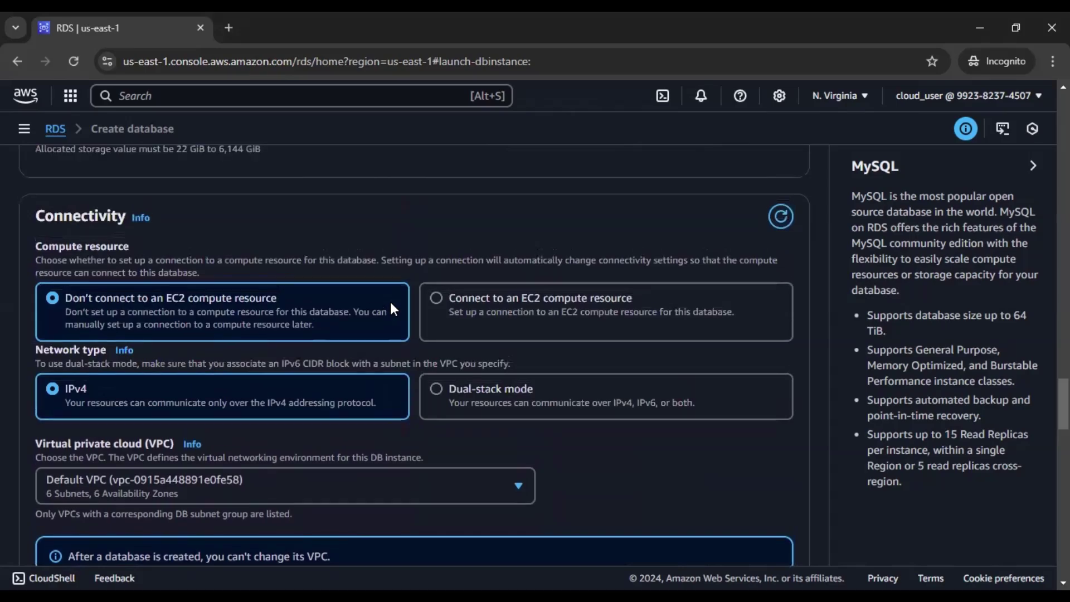
scroll(393, 309, "down", 3)
scroll(393, 310, "down", 6)
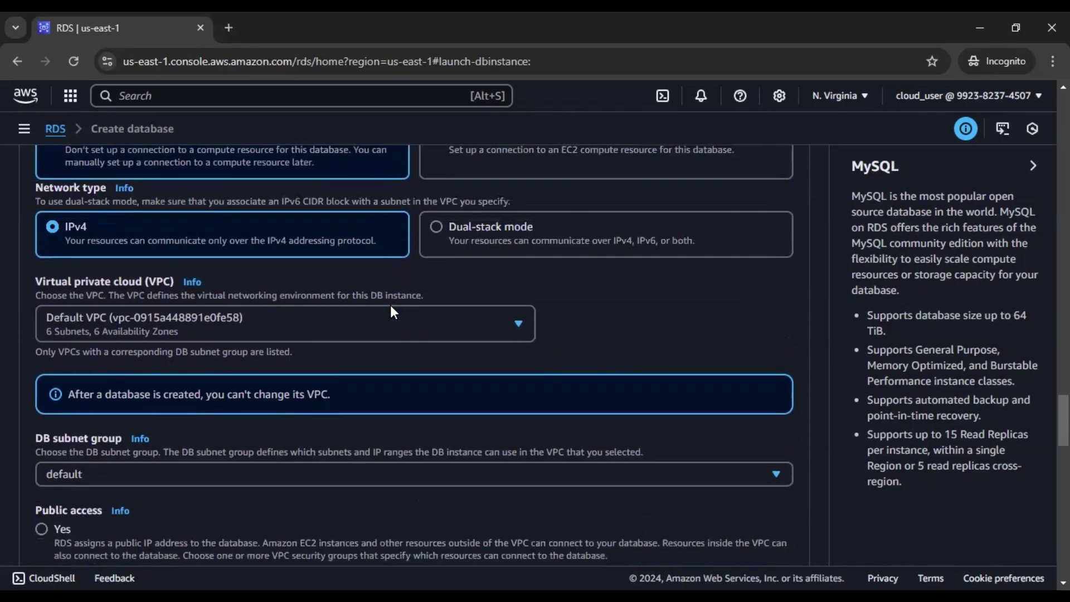
scroll(393, 311, "down", 5)
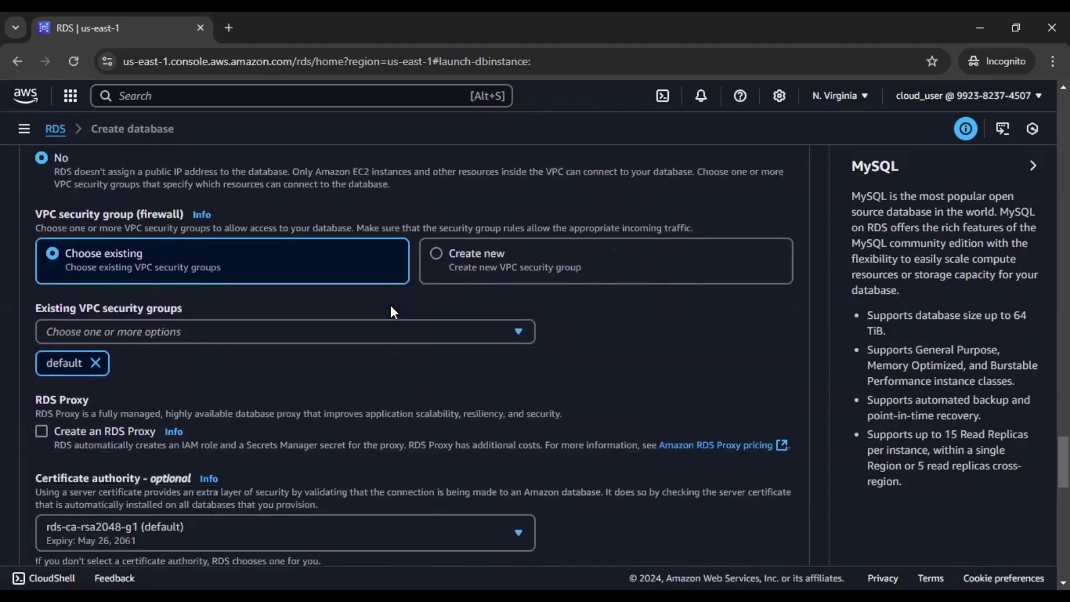
scroll(393, 312, "down", 1)
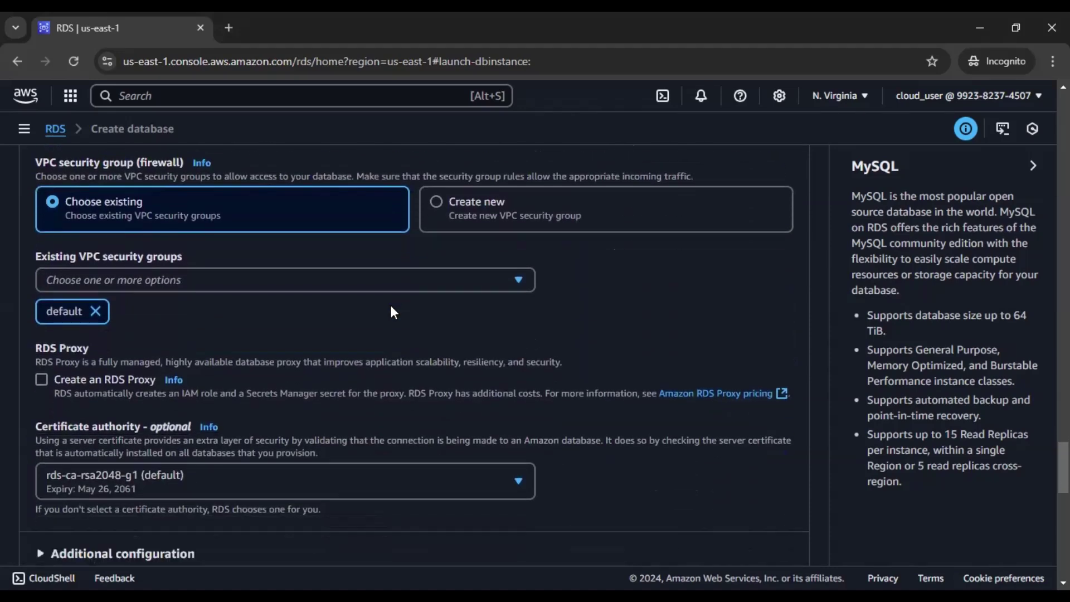
scroll(394, 311, "up", 5)
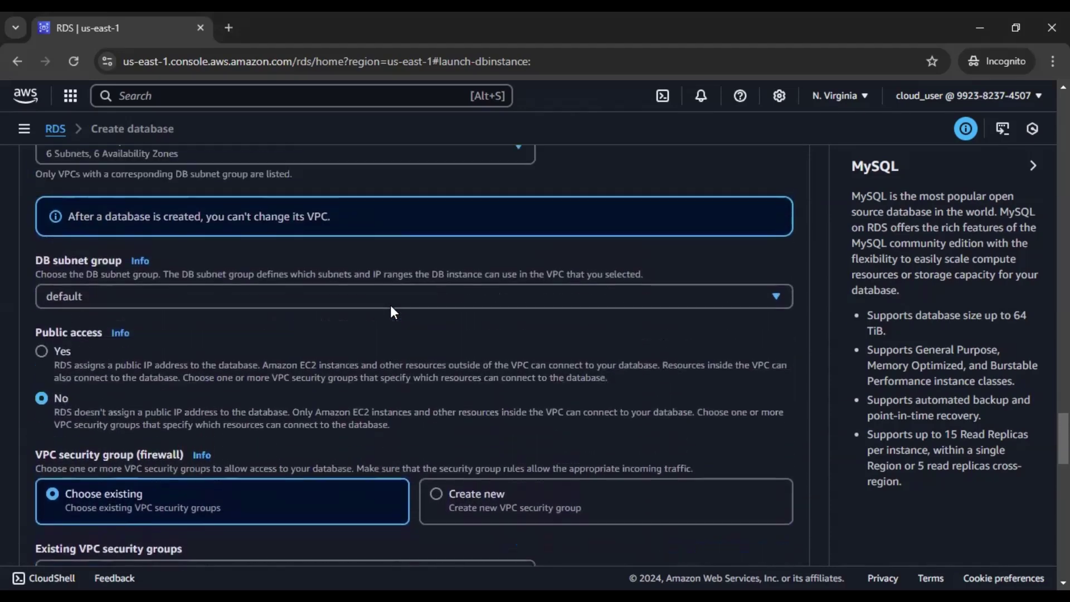
left_click(309, 319)
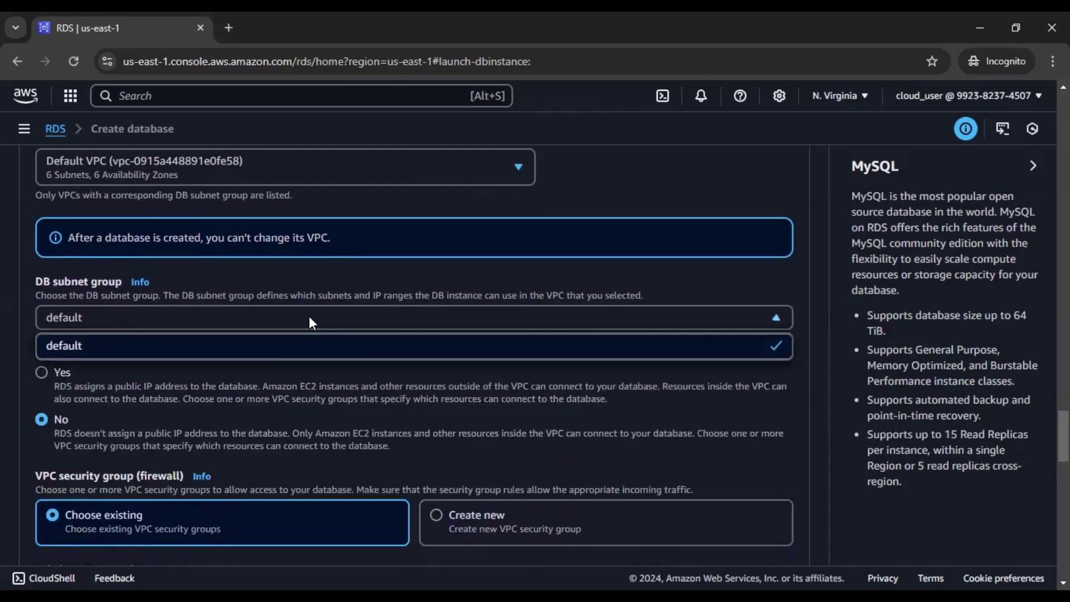
left_click(310, 319)
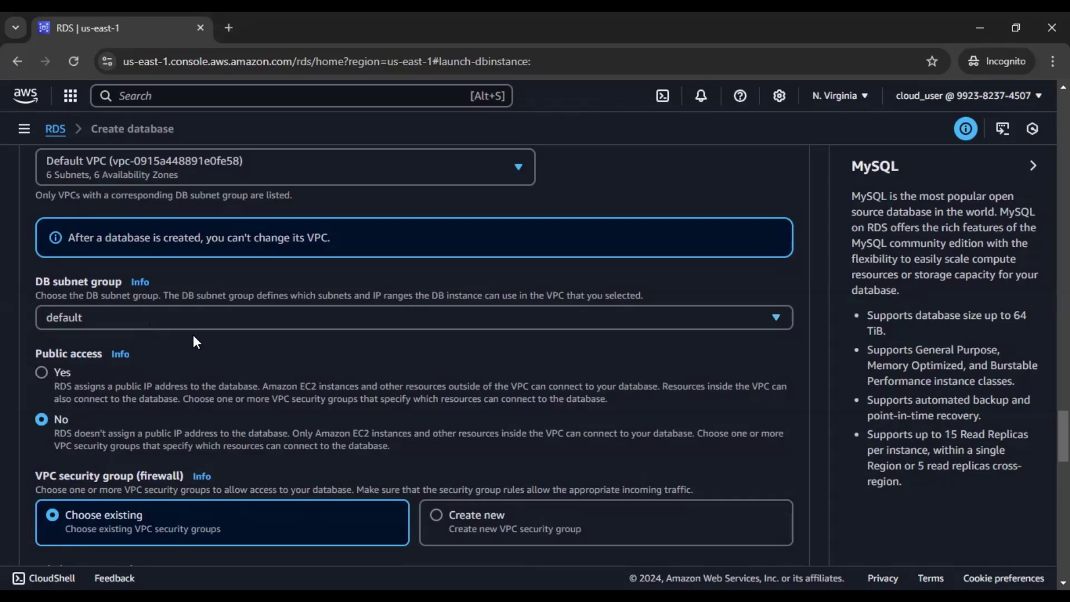
- Inspect the VPC choices and the default VPC's subnets and Availability Zones alongside the DB subnet group setting
left_click(218, 176)
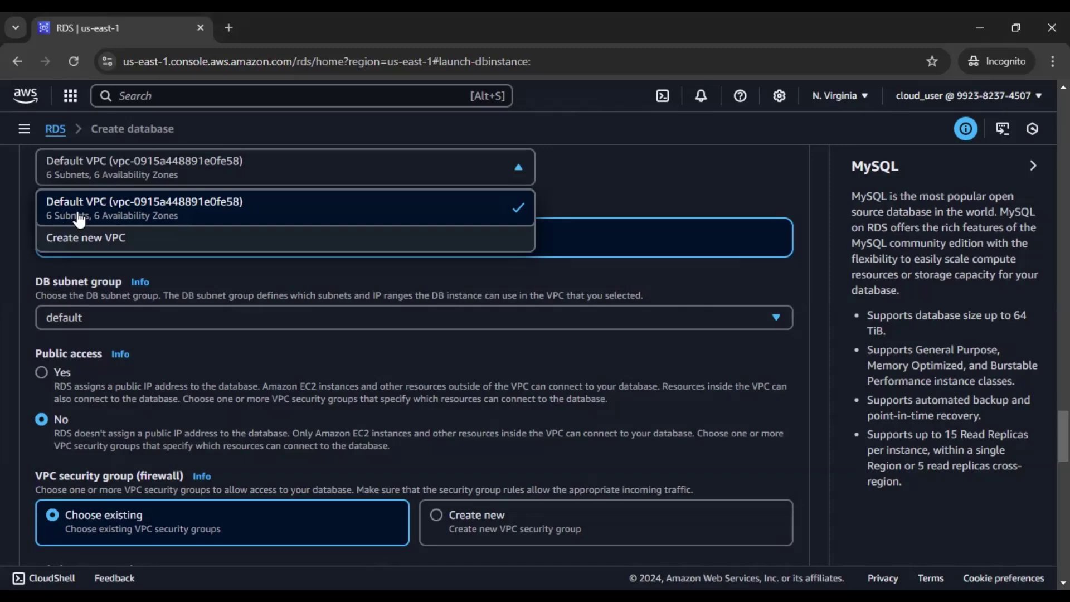
left_click(703, 186)
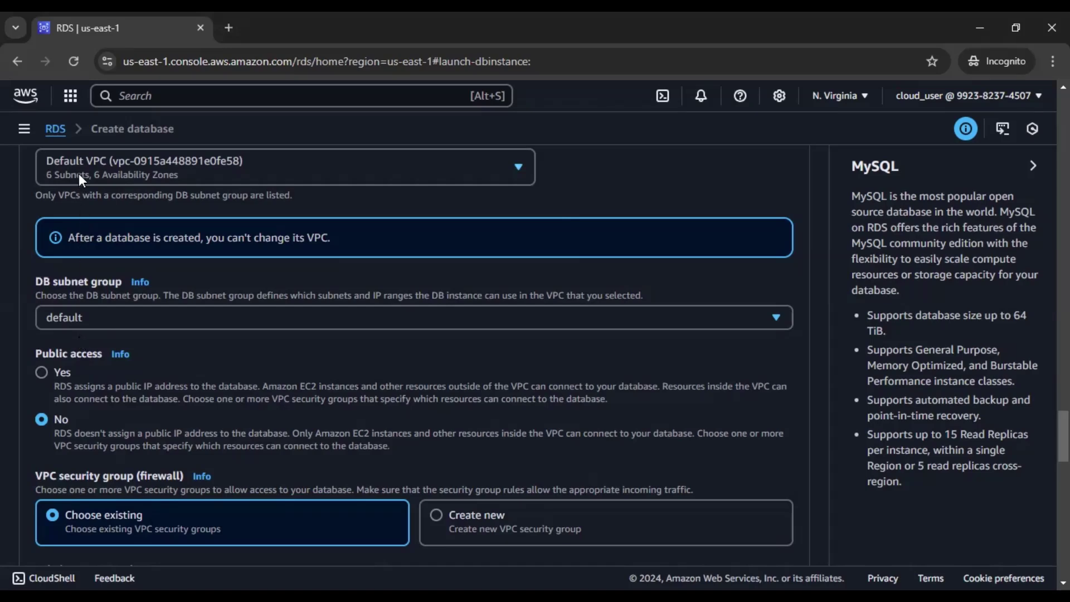
scroll(268, 231, "up", 1)
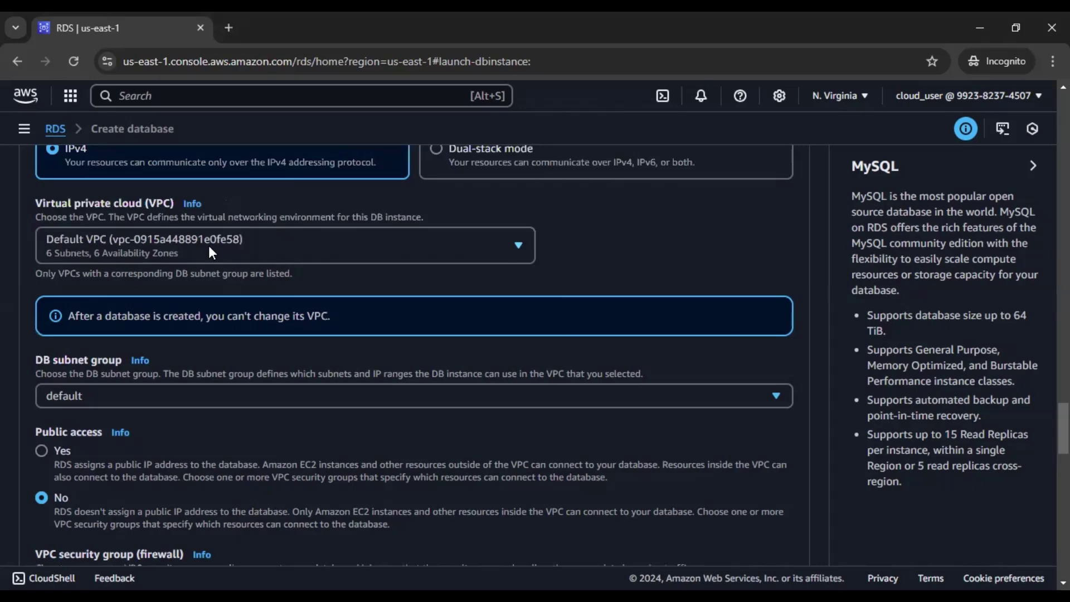
scroll(148, 245, "up", 1)
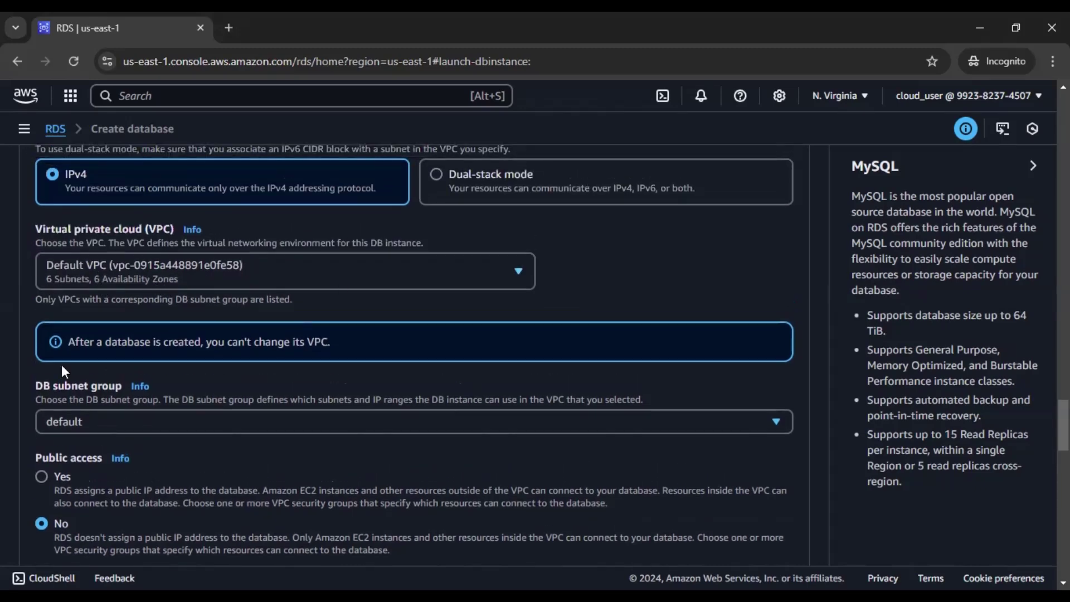
scroll(64, 371, "down", 1)
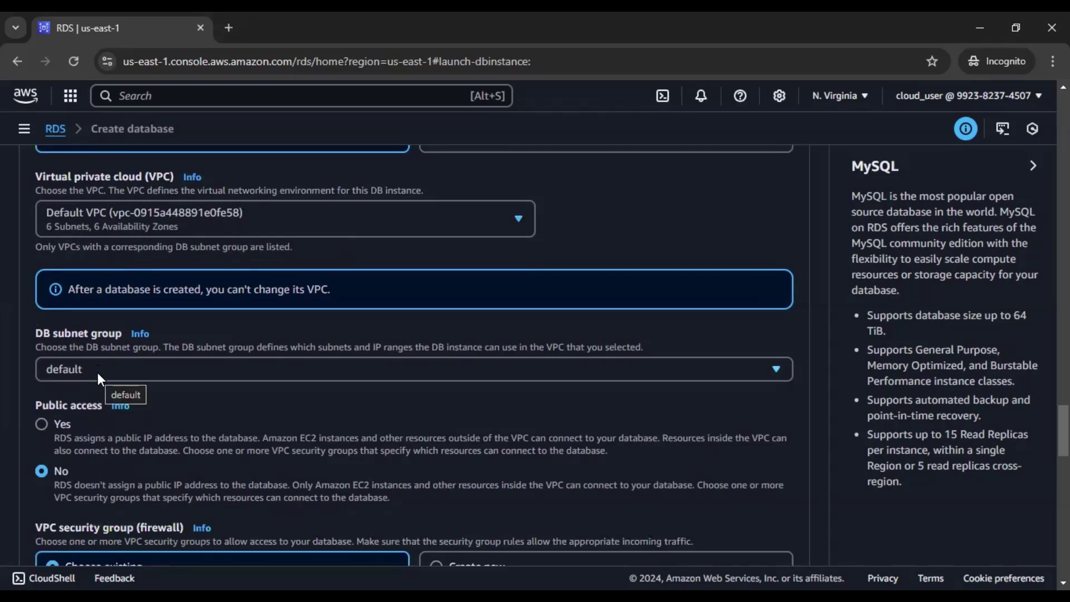
- Search the AWS services for "vpc", open the VPC console in a new browser tab and switch to it
left_click(173, 91)
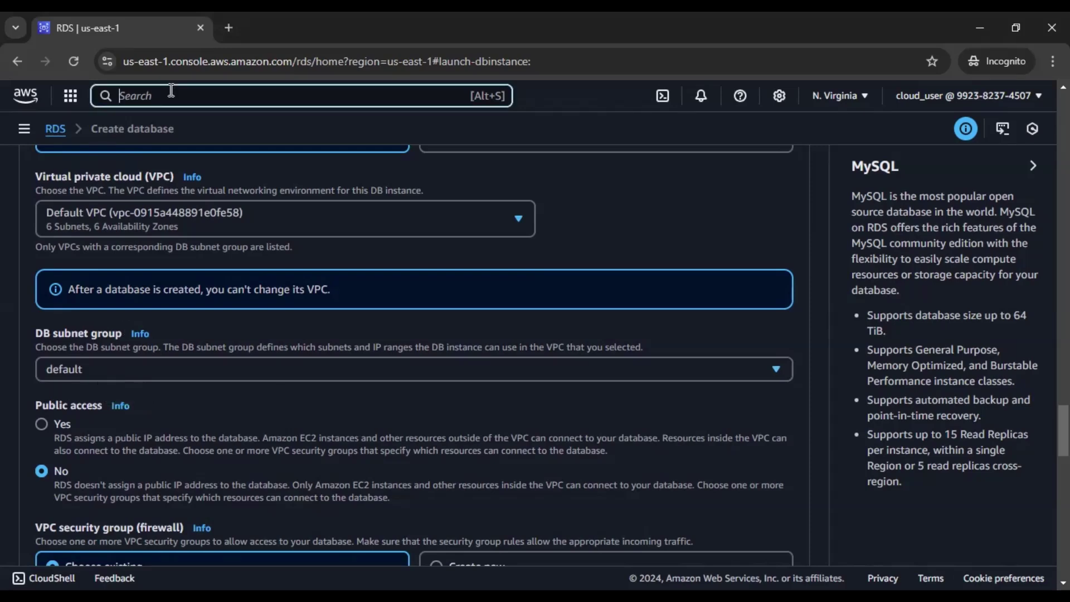
type("vpc")
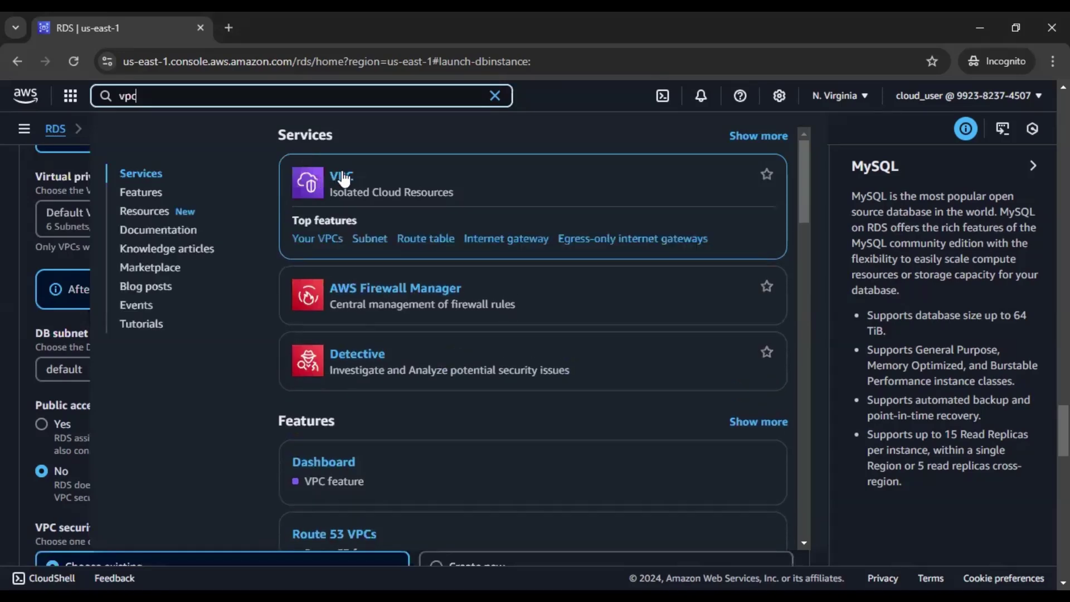
right_click(344, 178)
left_click(377, 186)
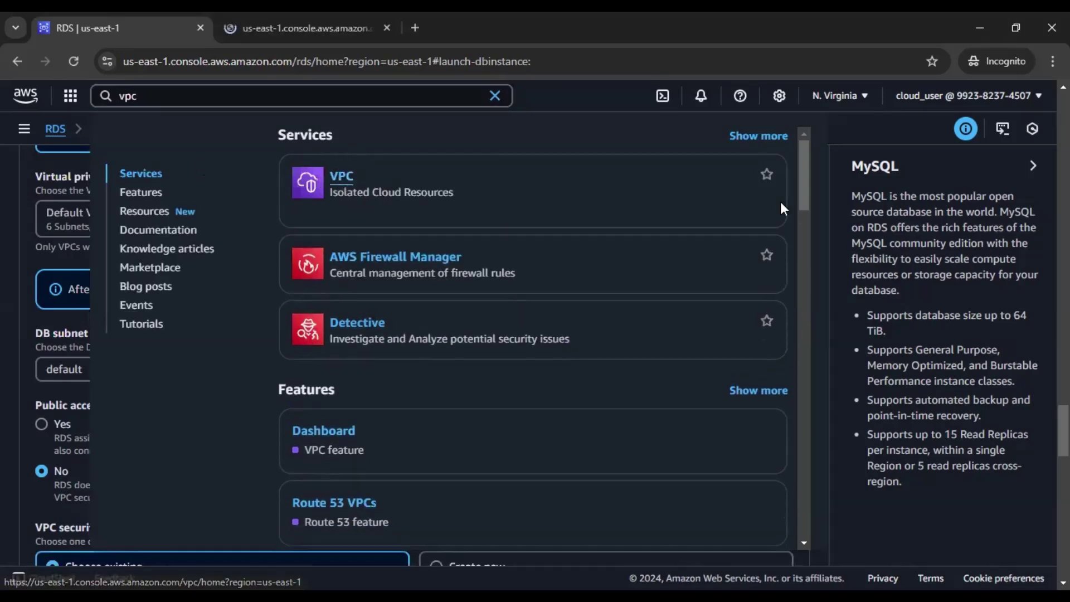
left_click(2, 315)
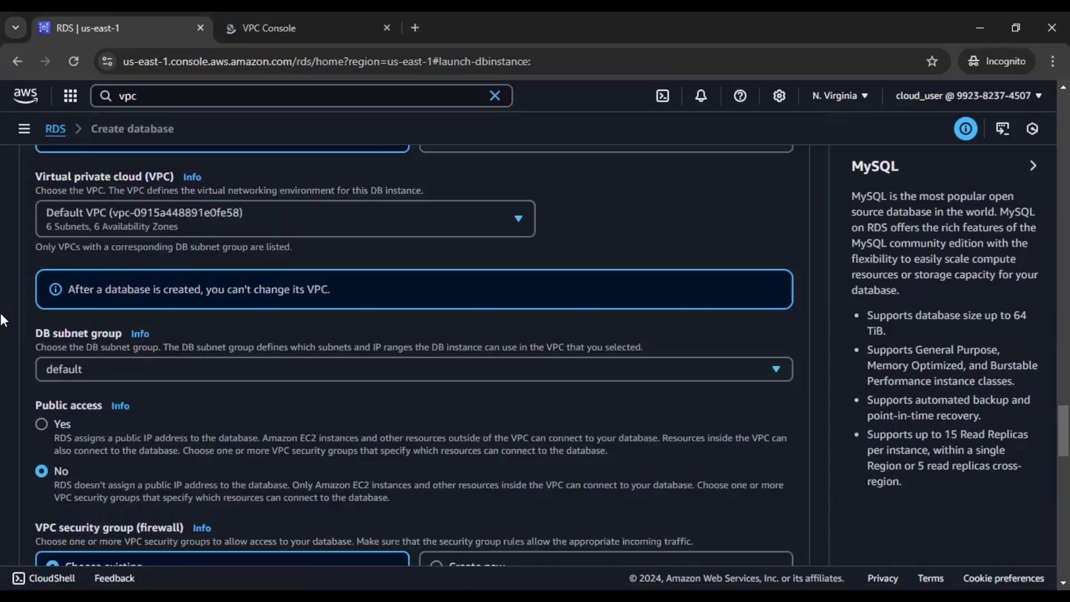
left_click(270, 17)
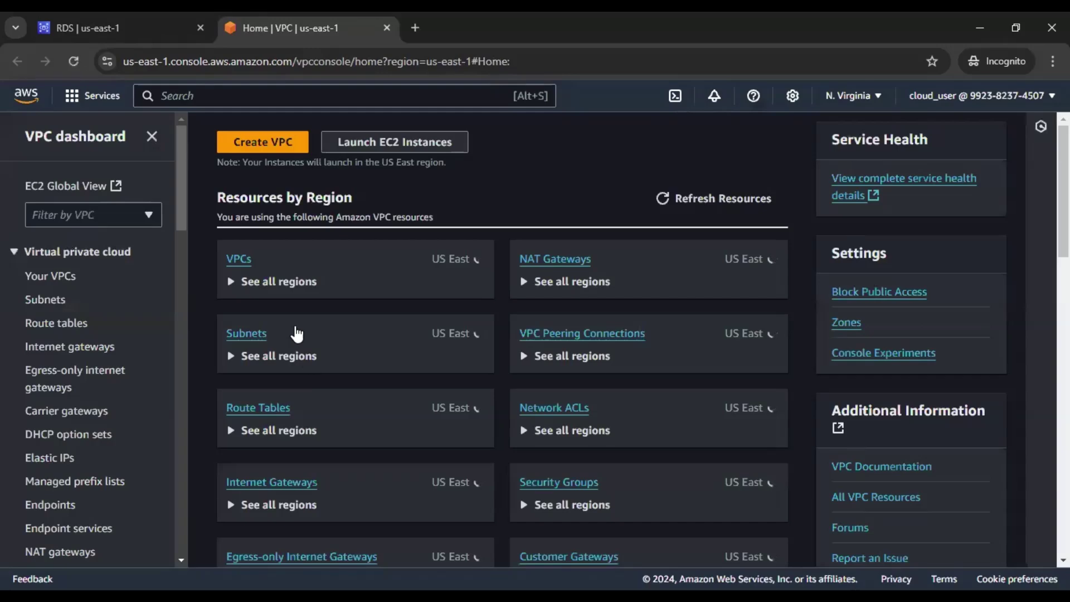
- Open the default VPC's details from the VPC list and examine the subnets per Availability Zone in its resource map
left_click(239, 259)
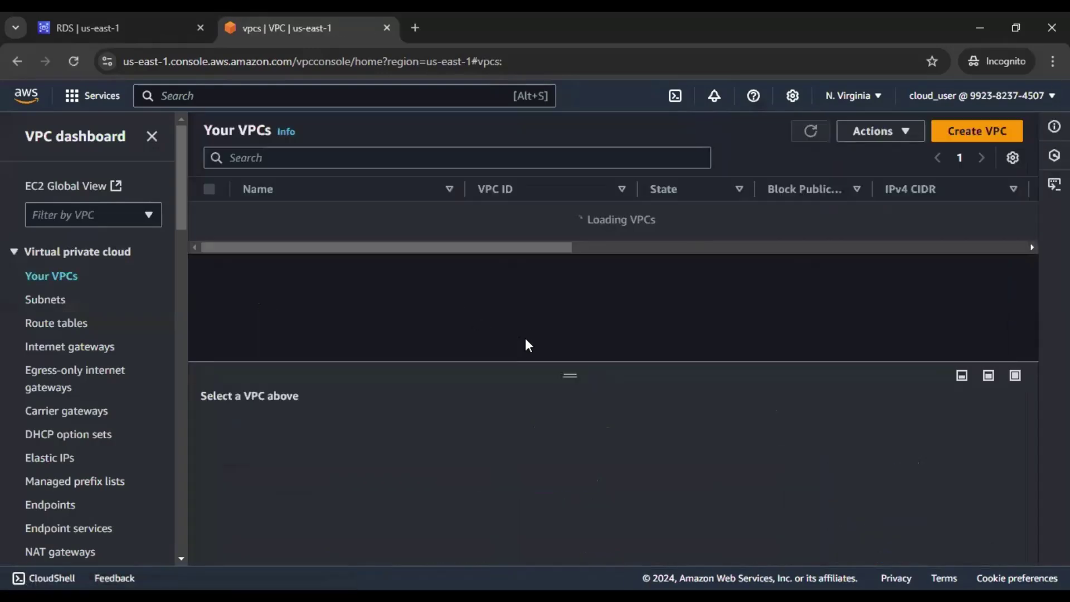
left_click(536, 221)
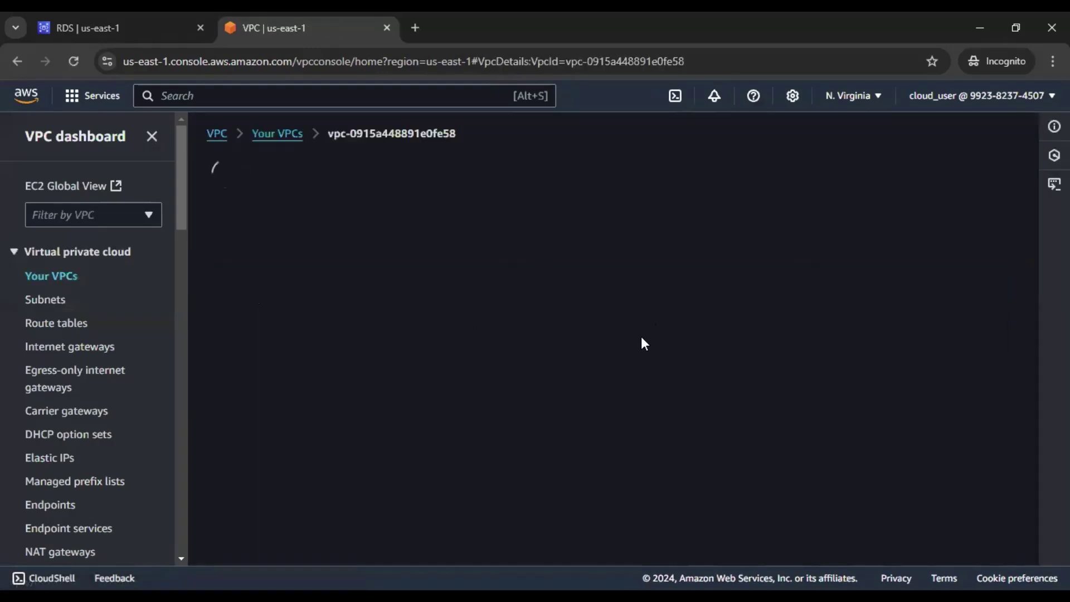
scroll(737, 329, "down", 1)
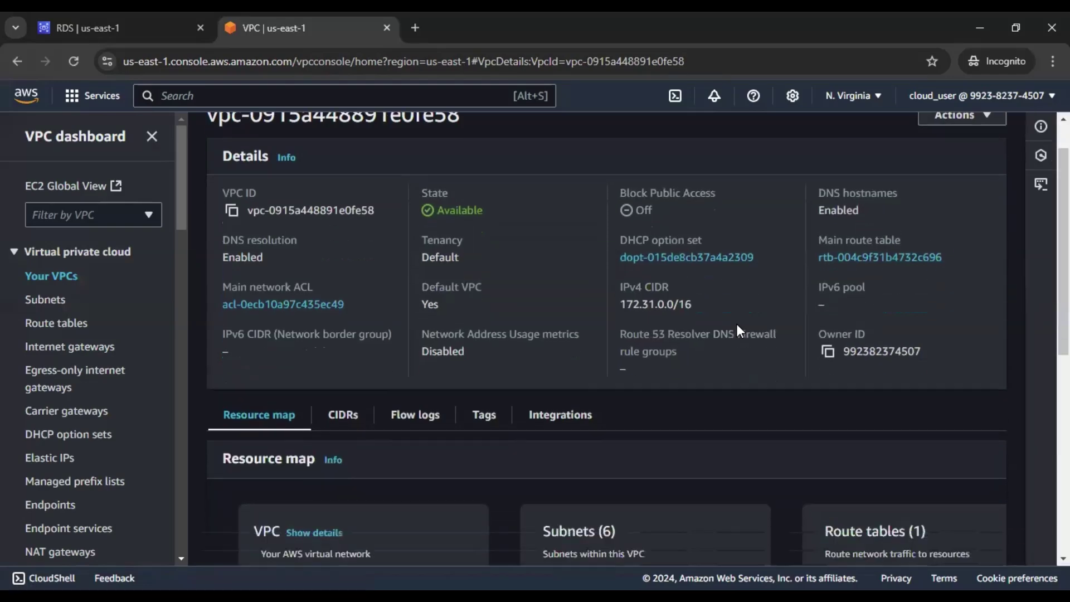
scroll(736, 326, "down", 7)
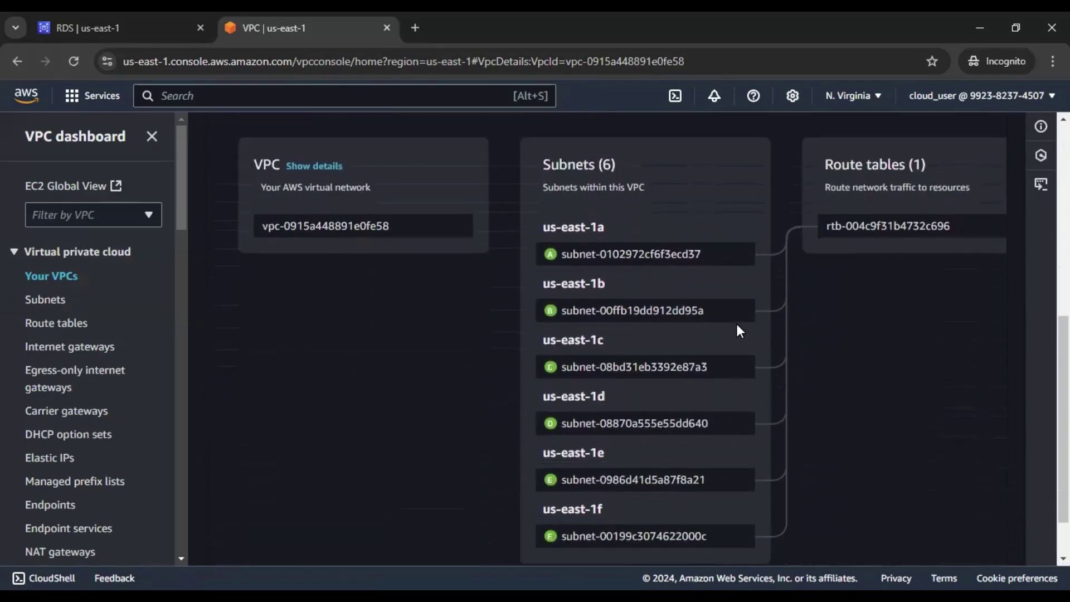
scroll(846, 359, "down", 1)
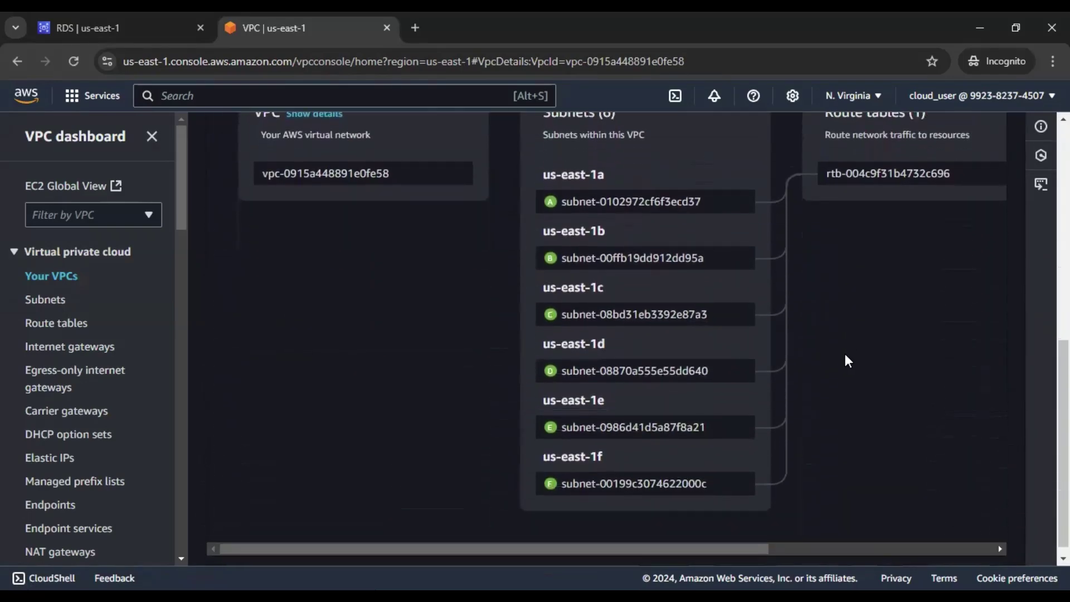
scroll(846, 361, "up", 1)
scroll(846, 361, "down", 1)
left_click(646, 314)
scroll(866, 389, "up", 1)
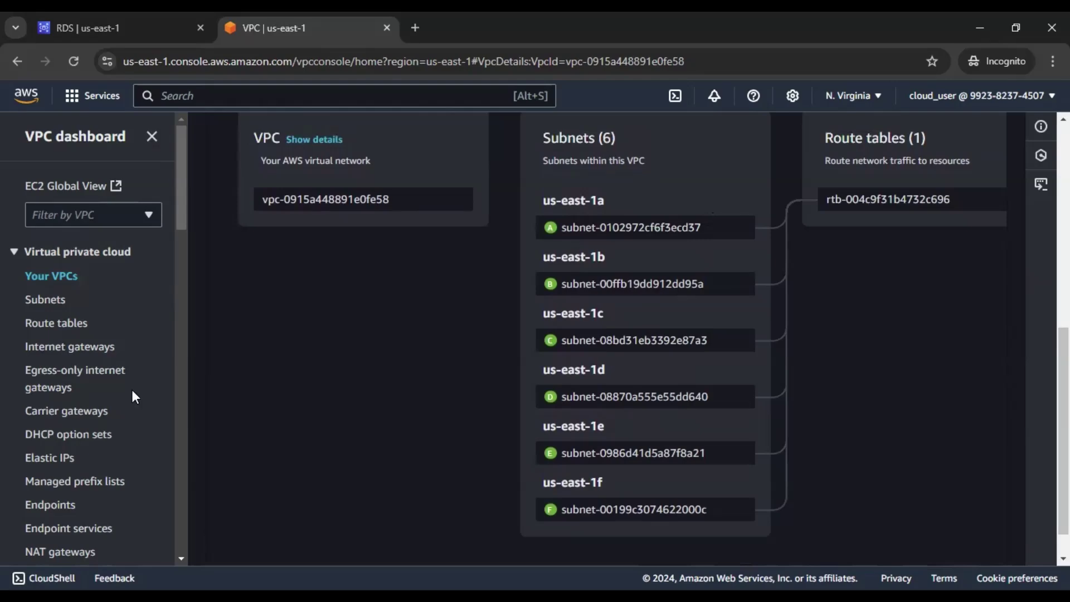
- Look through the VPC console's resource categories down to Network Firewall and revisit the default VPC's resource map
scroll(75, 390, "down", 5)
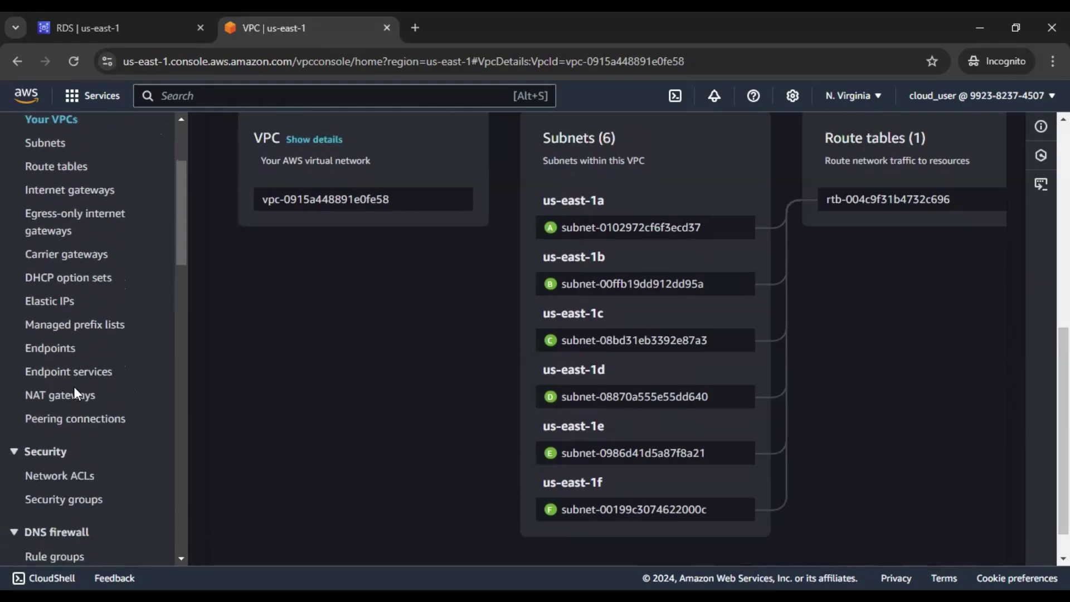
scroll(73, 387, "down", 6)
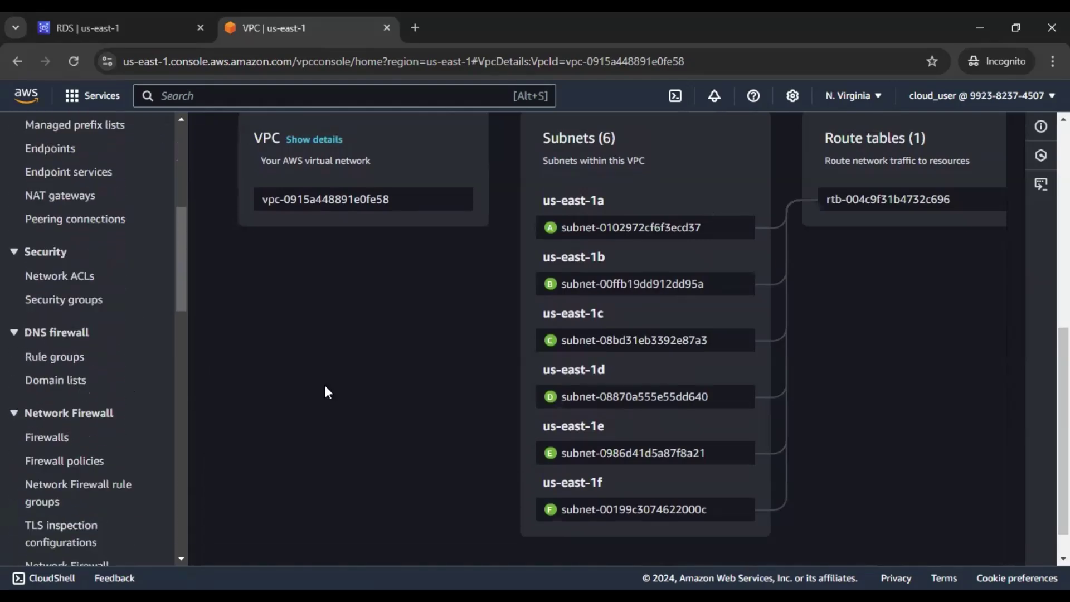
scroll(470, 337, "up", 2)
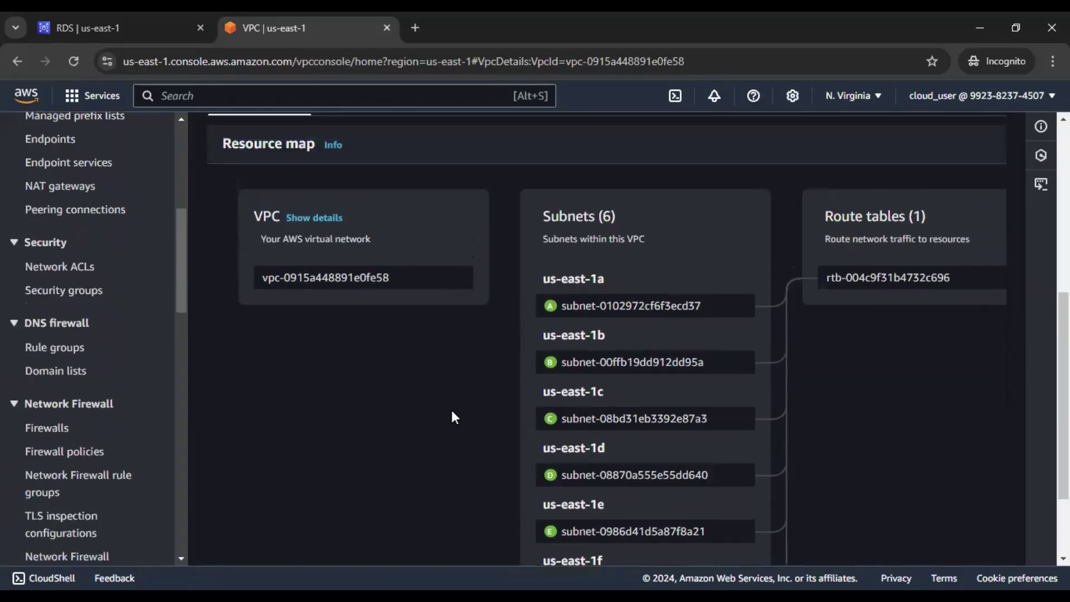
scroll(752, 370, "down", 1)
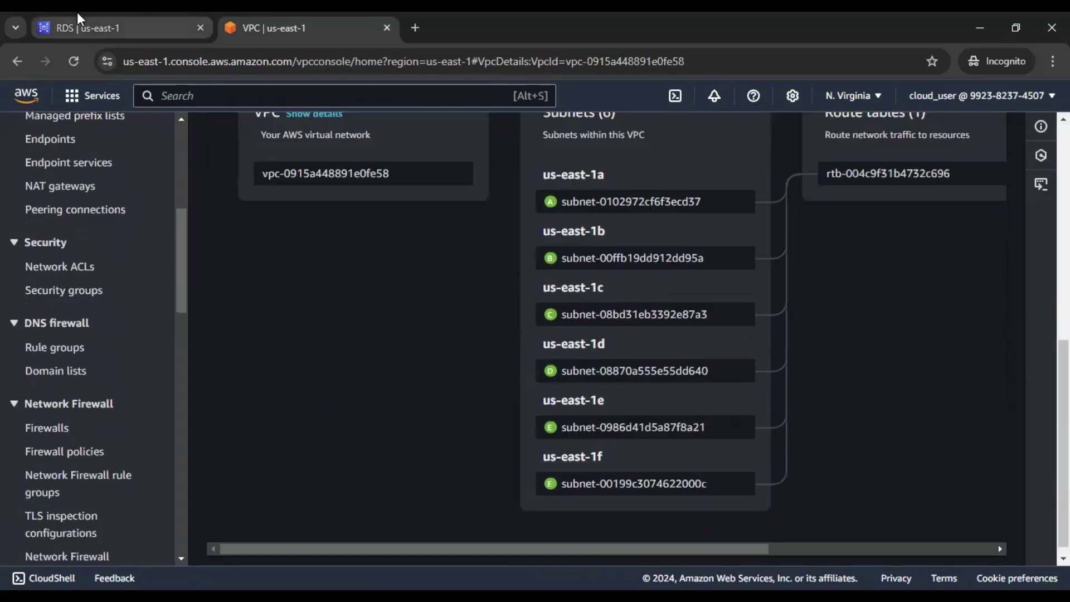
- Open the RDS Subnet groups page in a new browser tab from the database creation page and switch to it
left_click(78, 28)
left_click(24, 133)
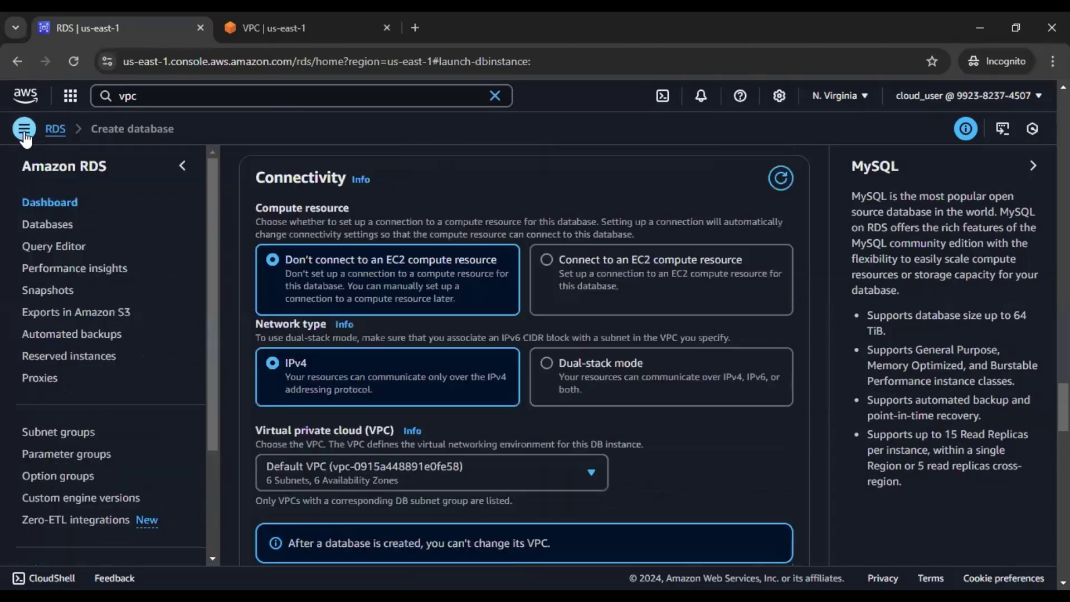
right_click(88, 432)
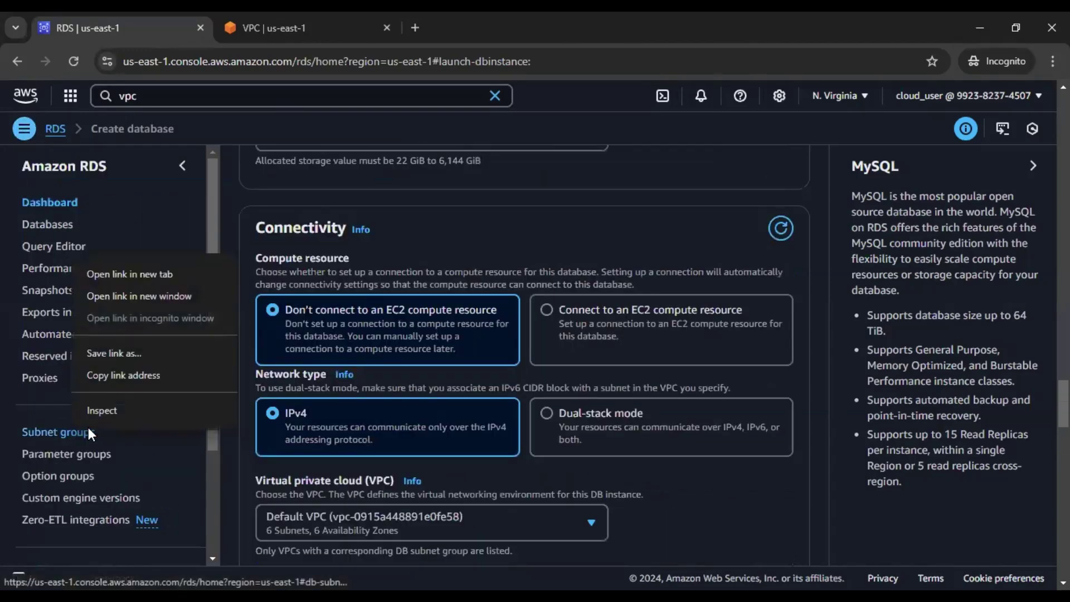
left_click(128, 273)
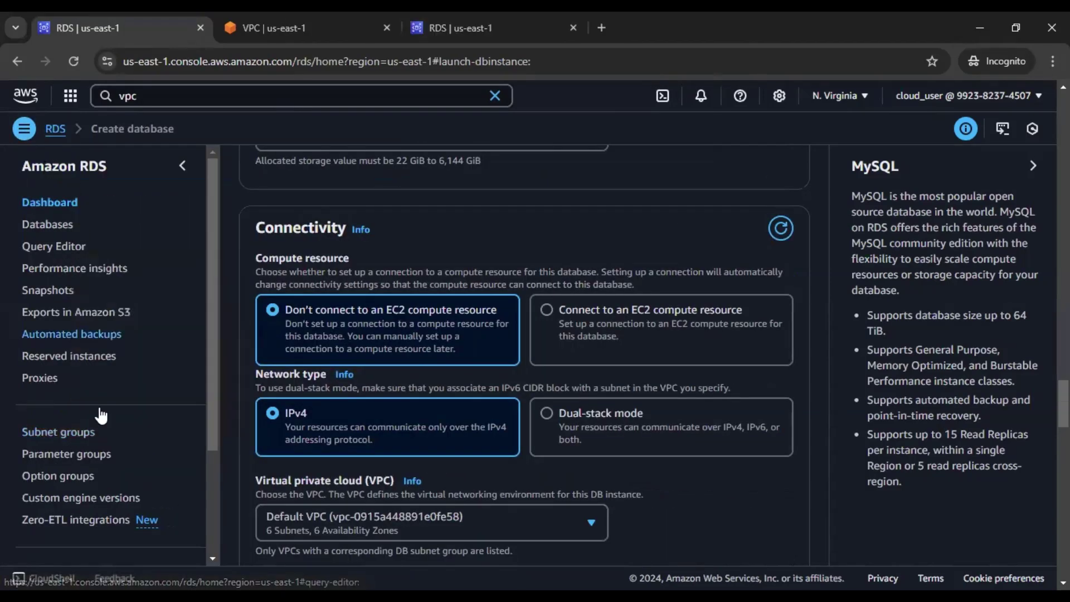
left_click(307, 27)
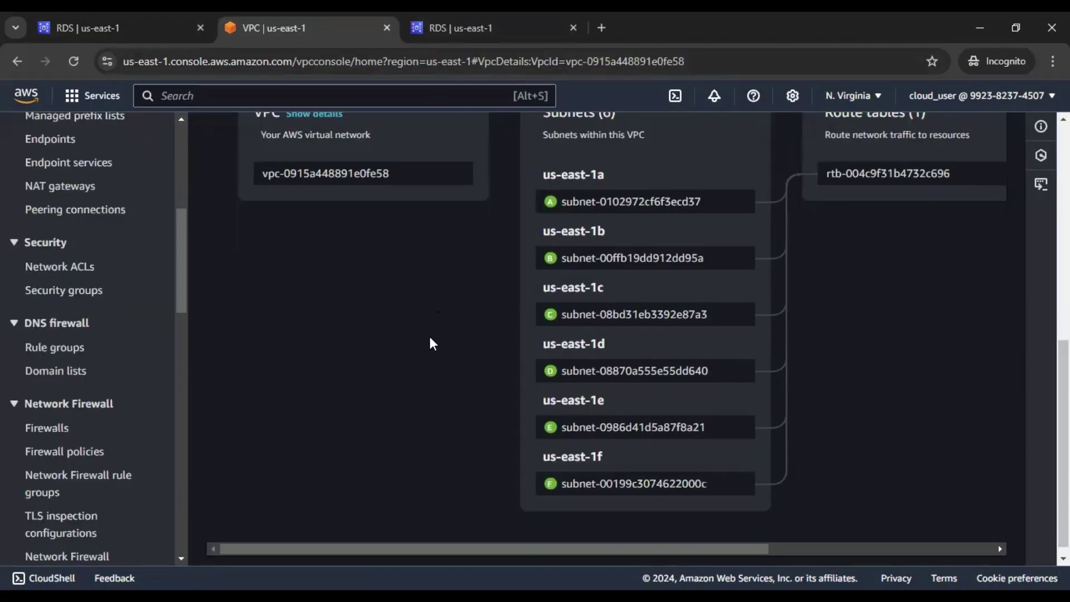
left_click(434, 26)
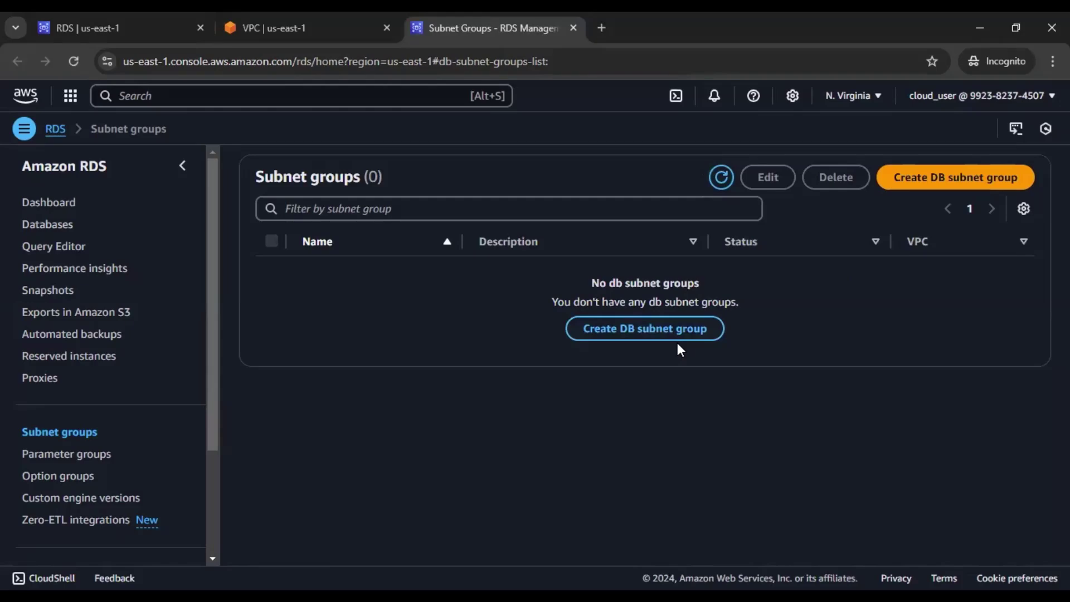
- Compare the DB subnet group setting in the database creation form with the default VPC's subnets and the RDS Subnet groups list
left_click(247, 22)
left_click(91, 22)
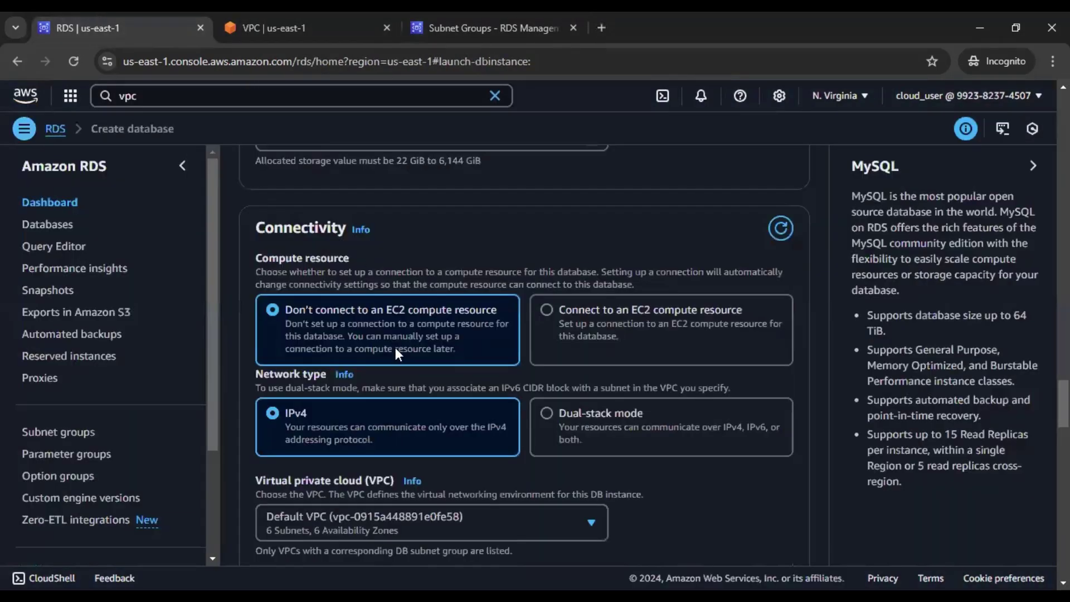
scroll(396, 348, "down", 6)
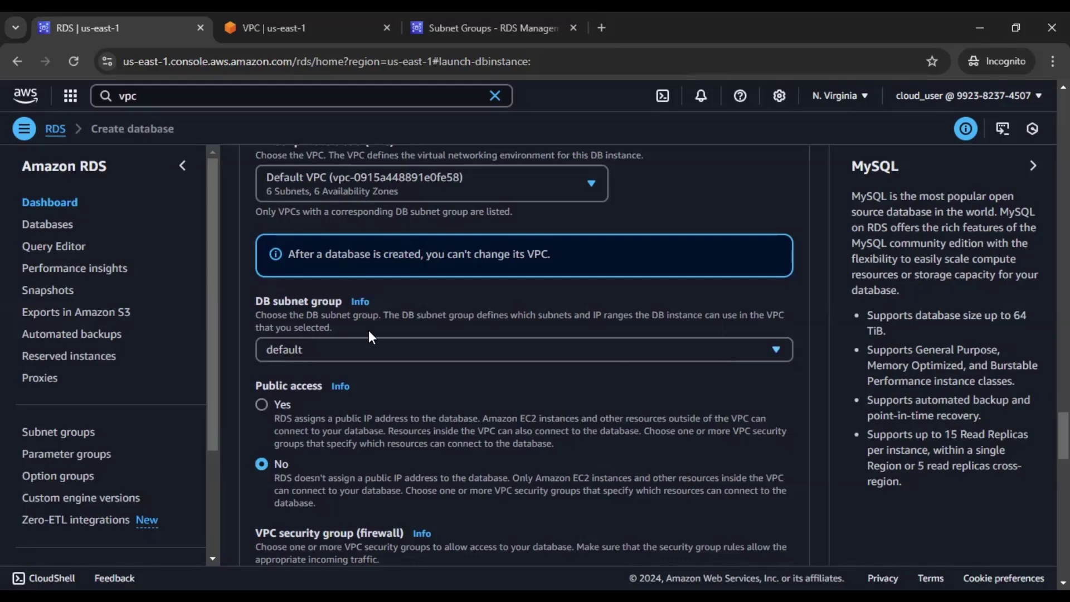
left_click(306, 28)
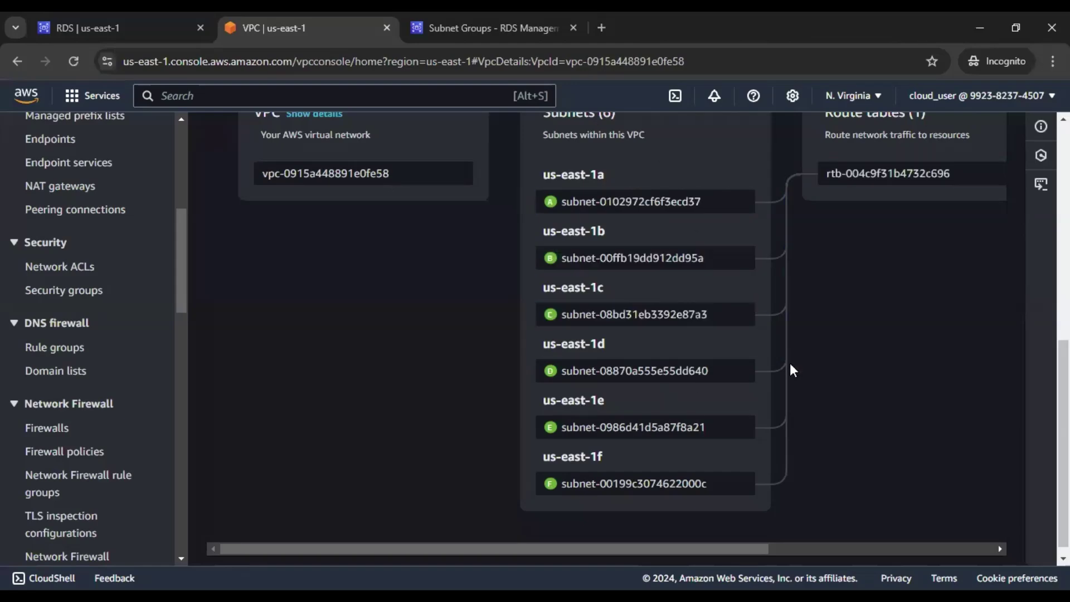
scroll(791, 370, "up", 1)
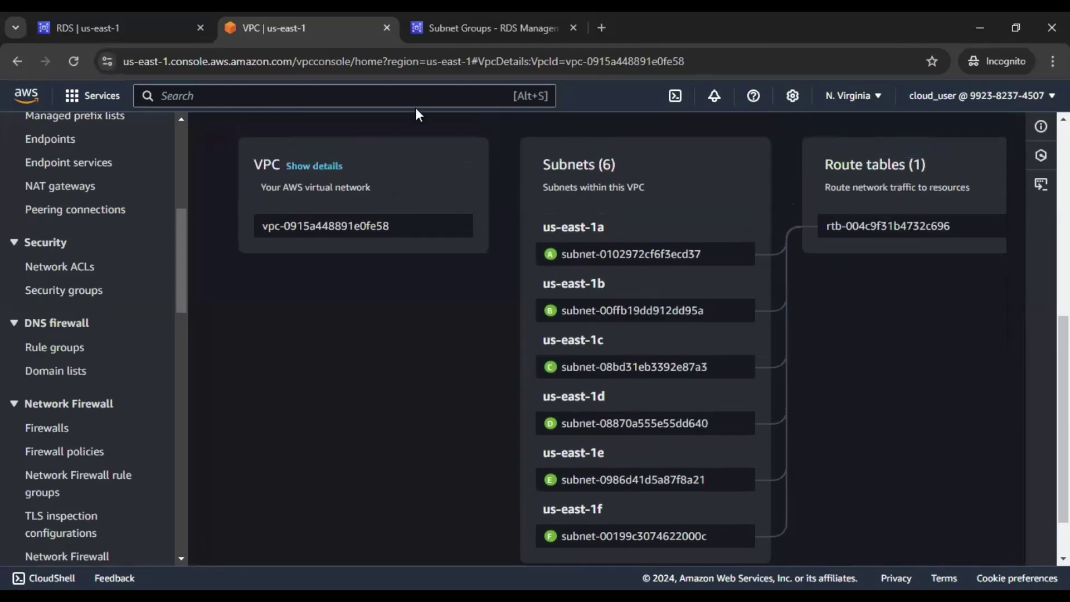
left_click(498, 16)
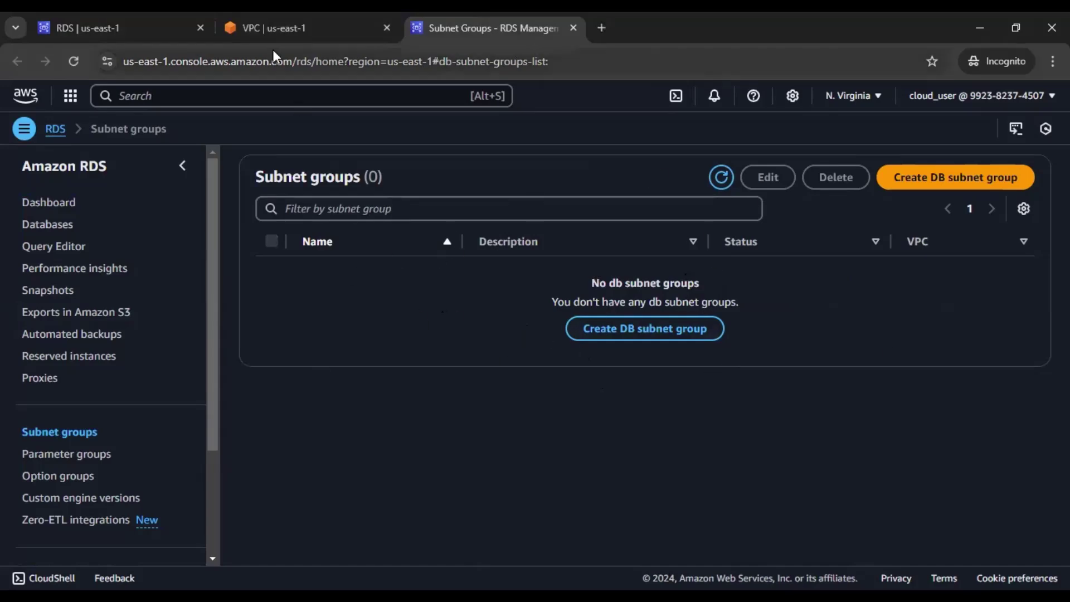
left_click(149, 17)
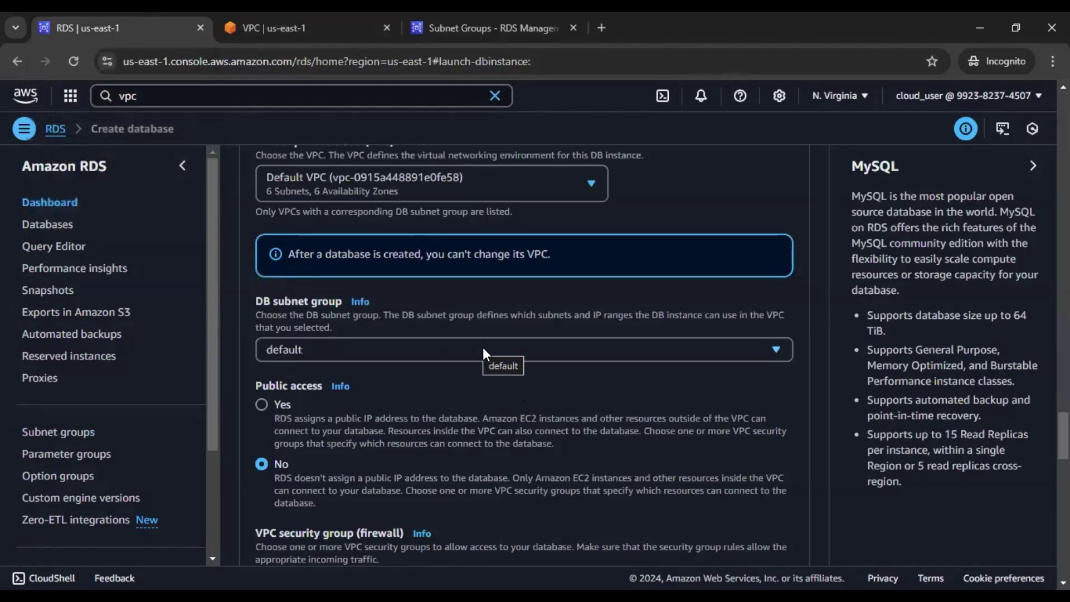
- Review the network type, DB subnet group and public access settings, and check the virtual private cloud choices, keeping the default VPC
scroll(811, 329, "up", 2)
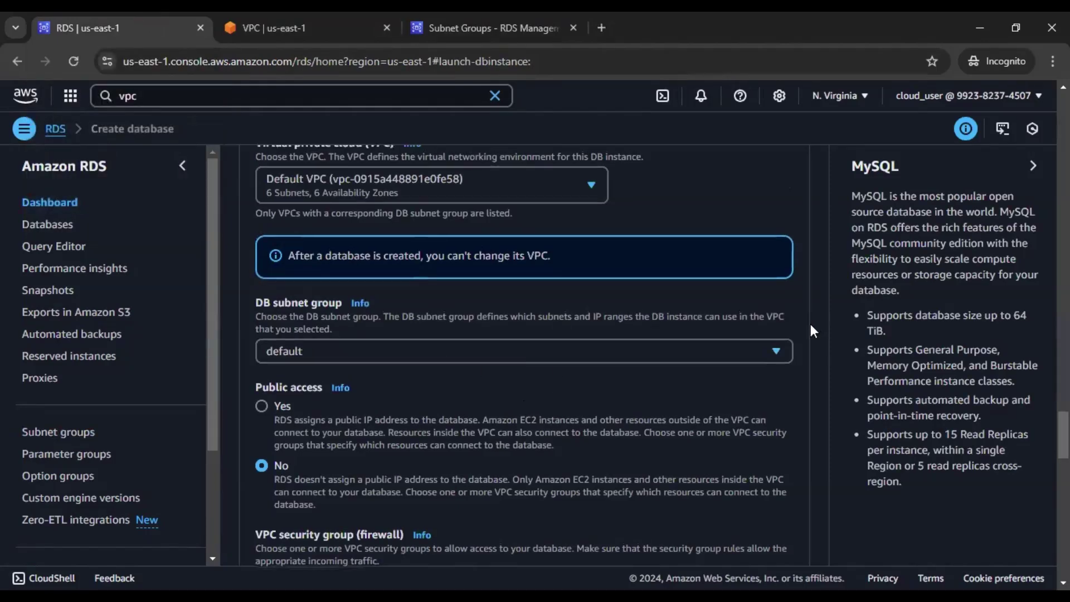
scroll(811, 326, "up", 2)
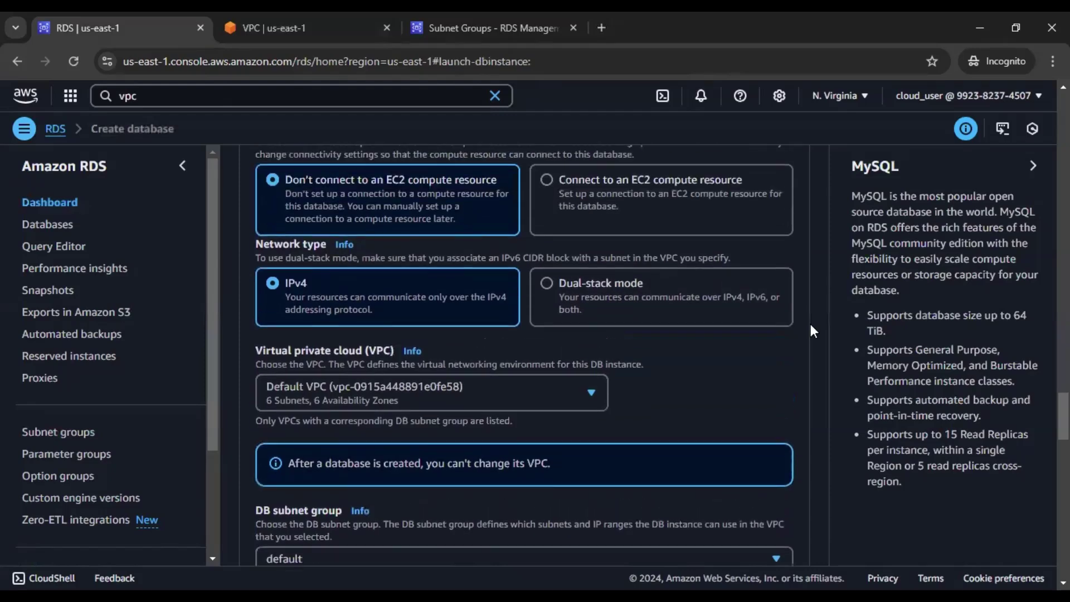
scroll(811, 328, "down", 3)
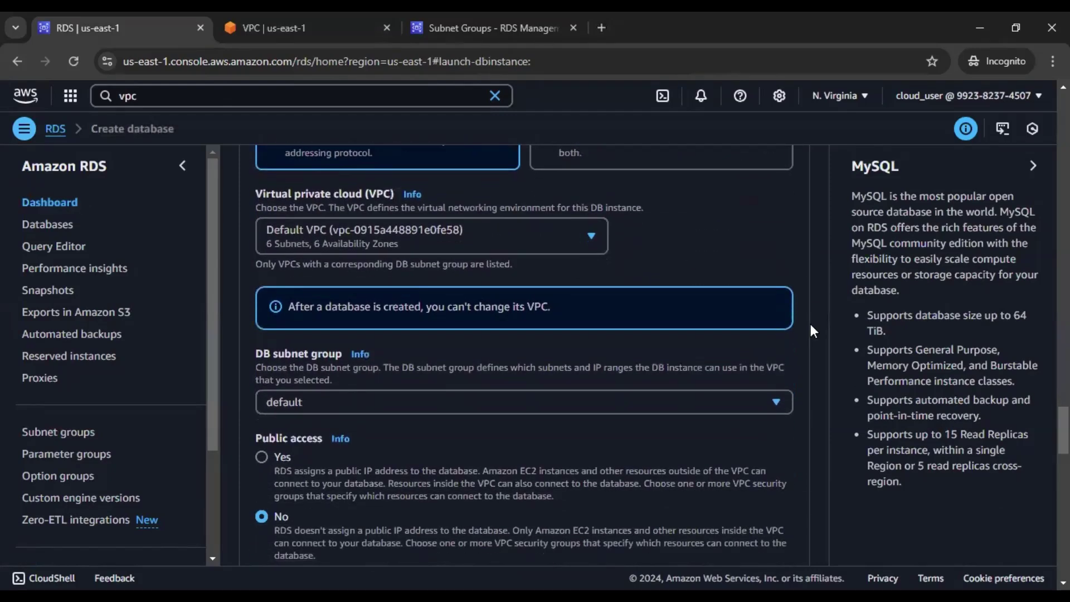
scroll(811, 330, "down", 1)
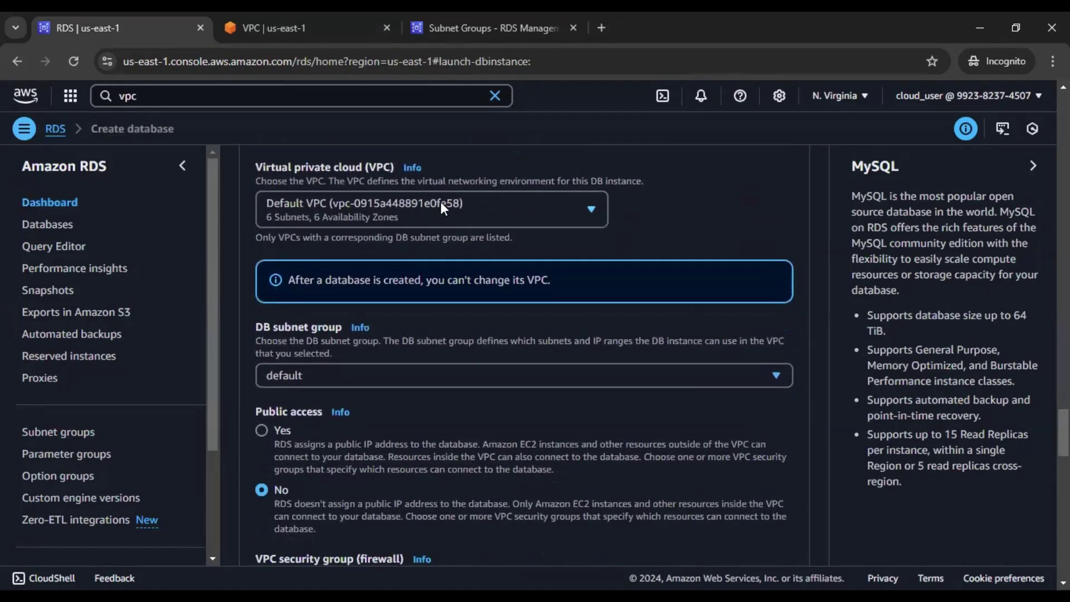
left_click(441, 215)
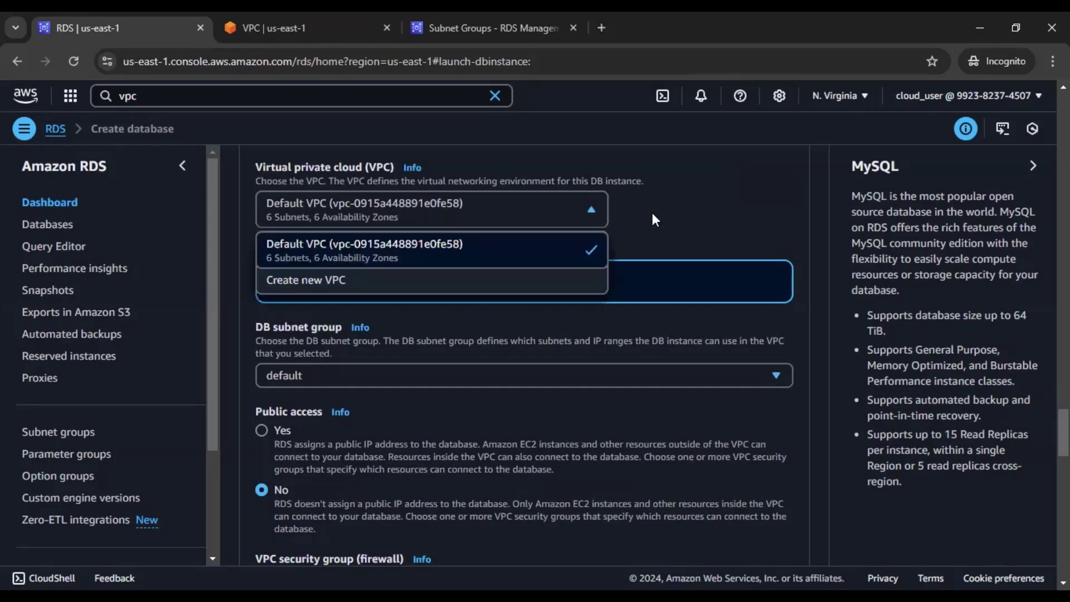
left_click(437, 217)
left_click(436, 217)
left_click(447, 222)
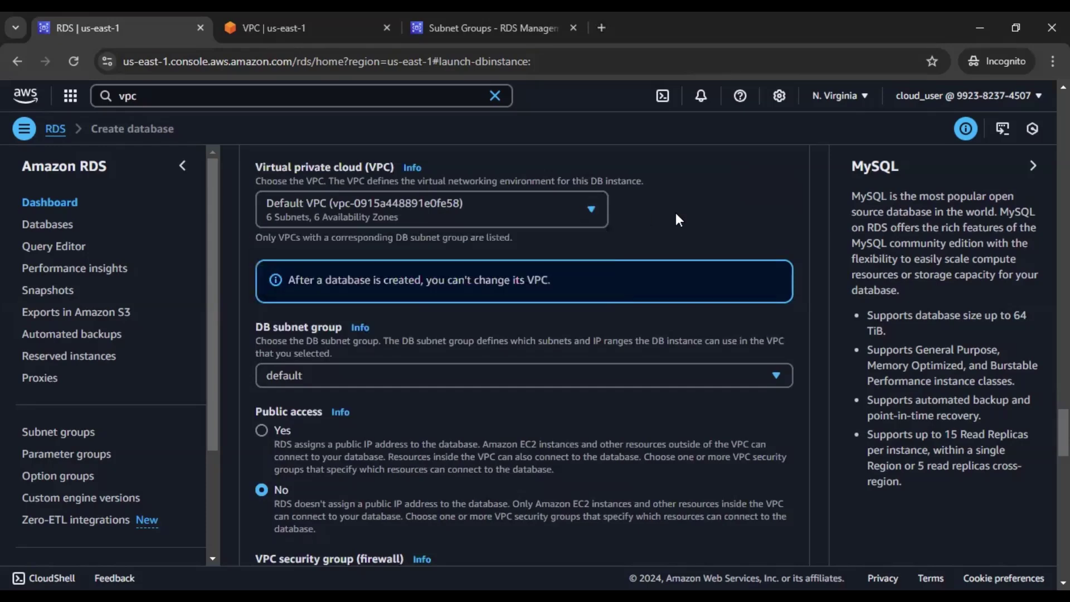
- Return to the VPC console and inspect the route table's subnet associations in the default VPC's resource map
left_click(298, 11)
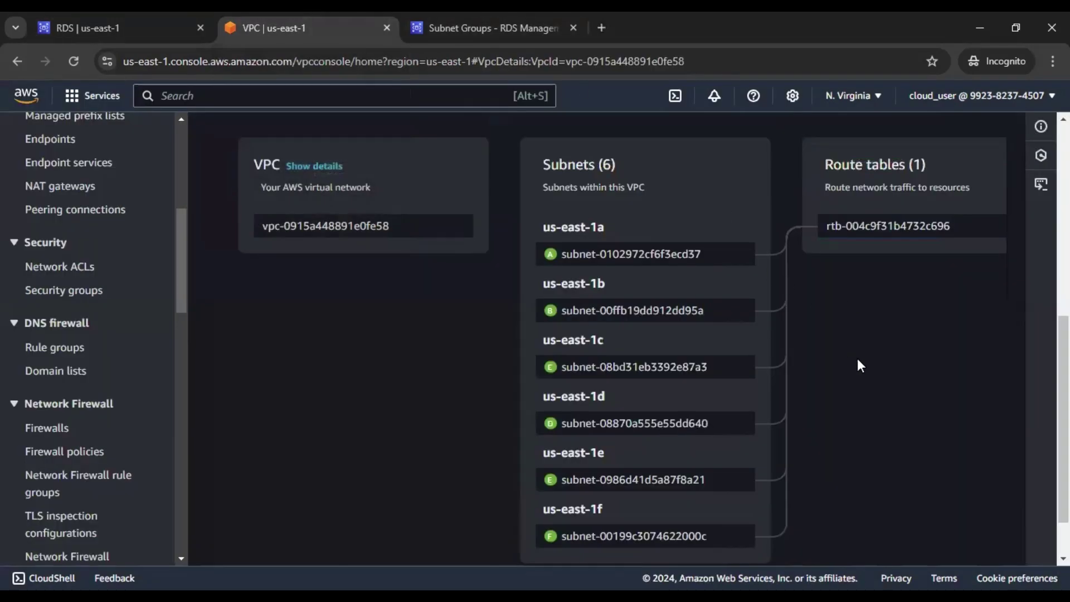
scroll(859, 366, "down", 2)
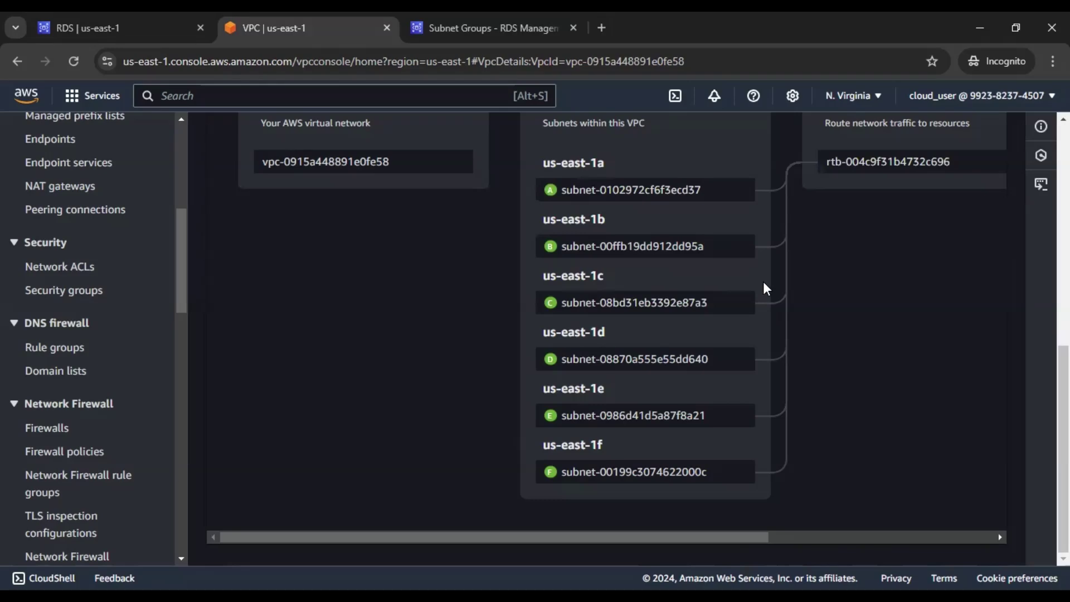
scroll(808, 284, "up", 1)
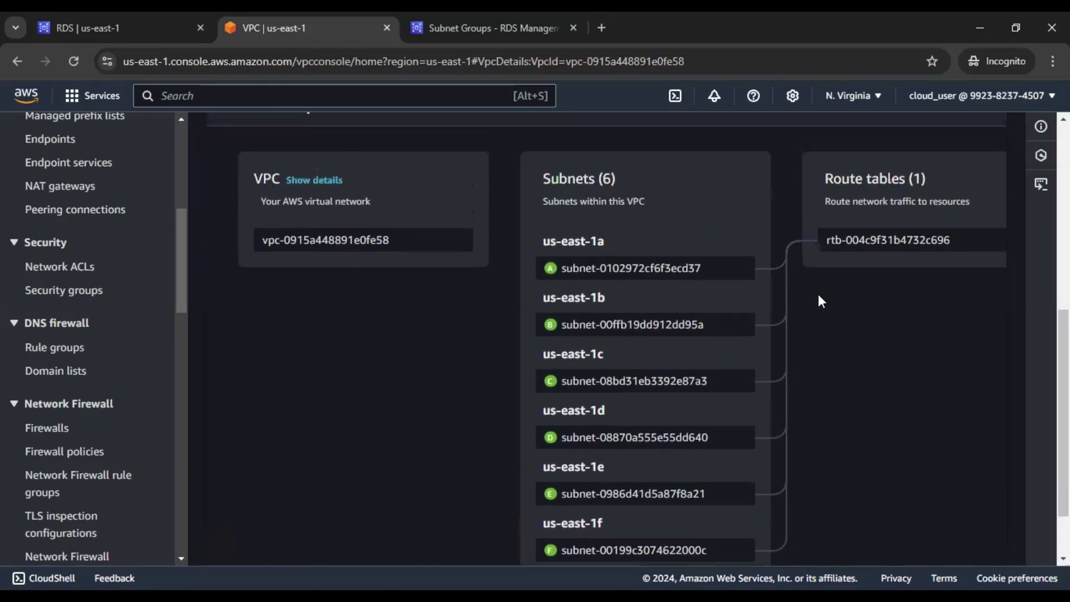
scroll(838, 313, "down", 1)
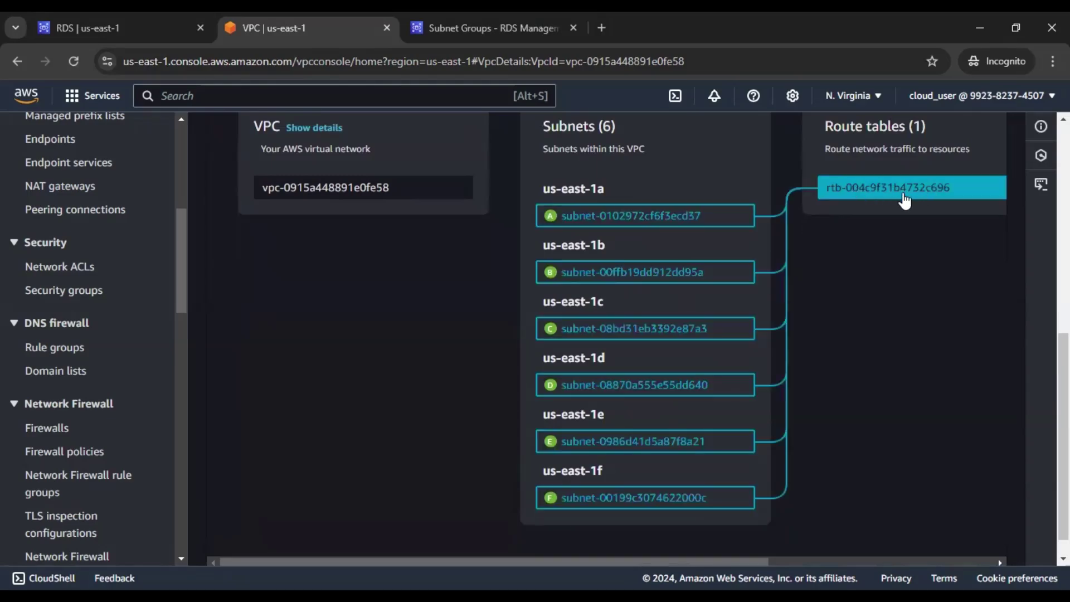
scroll(891, 292, "down", 1)
scroll(890, 292, "up", 3)
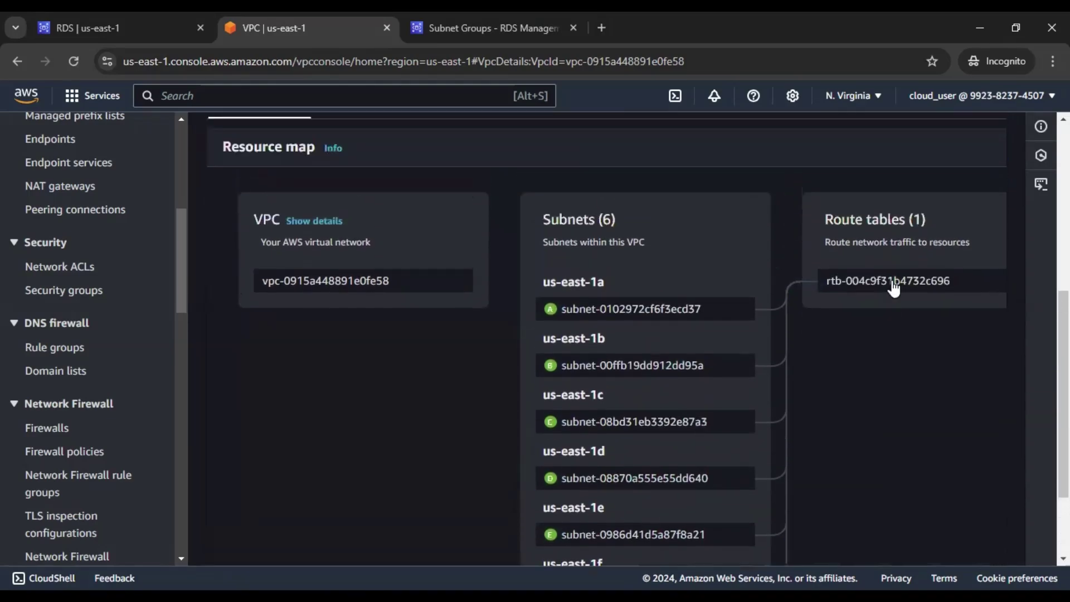
left_click(887, 294)
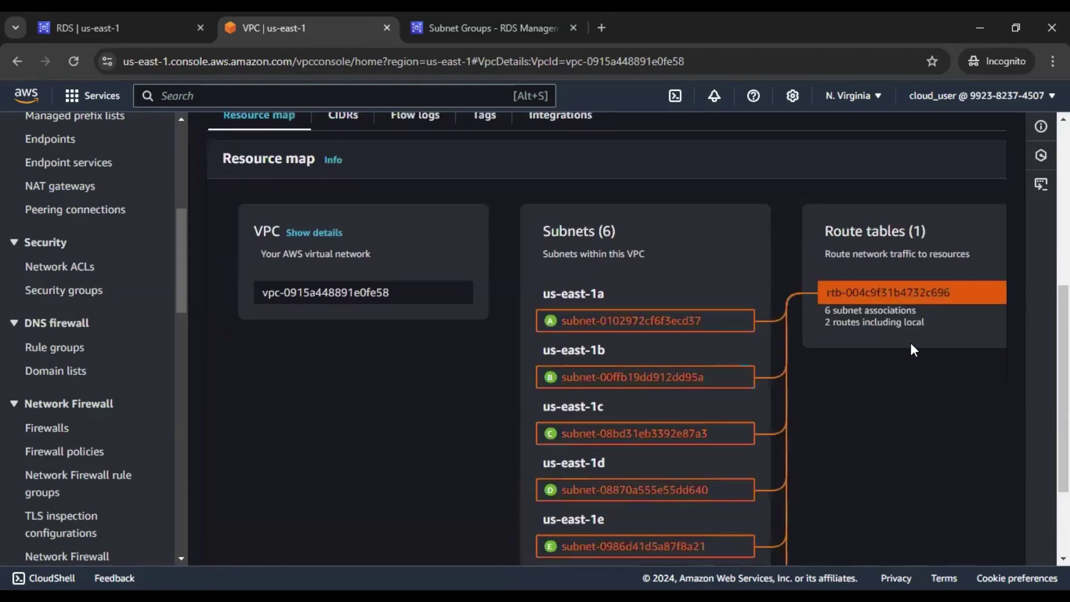
scroll(911, 342, "down", 2)
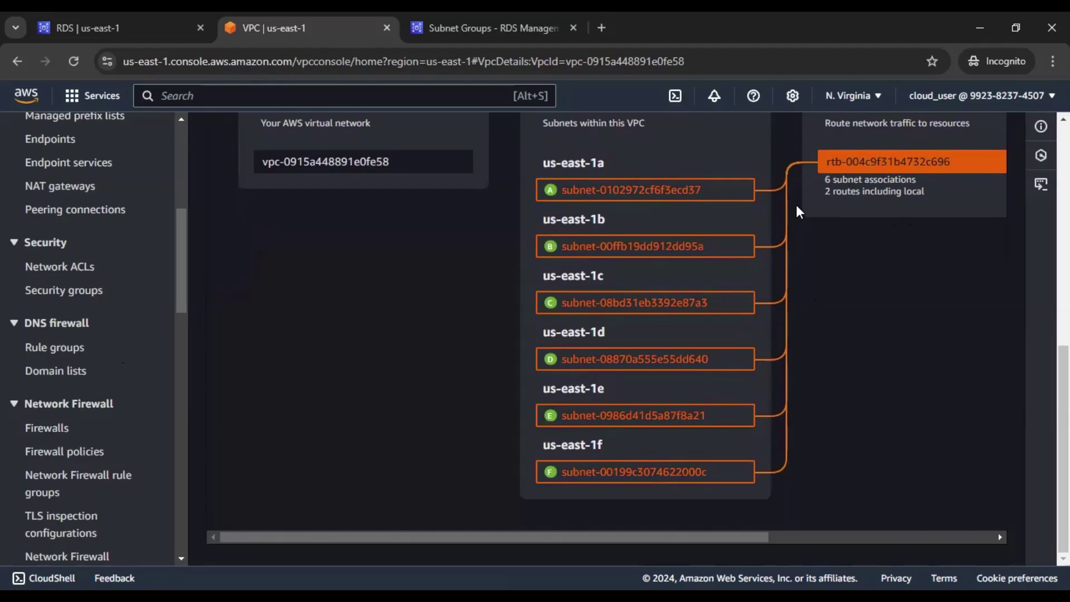
left_click(248, 392)
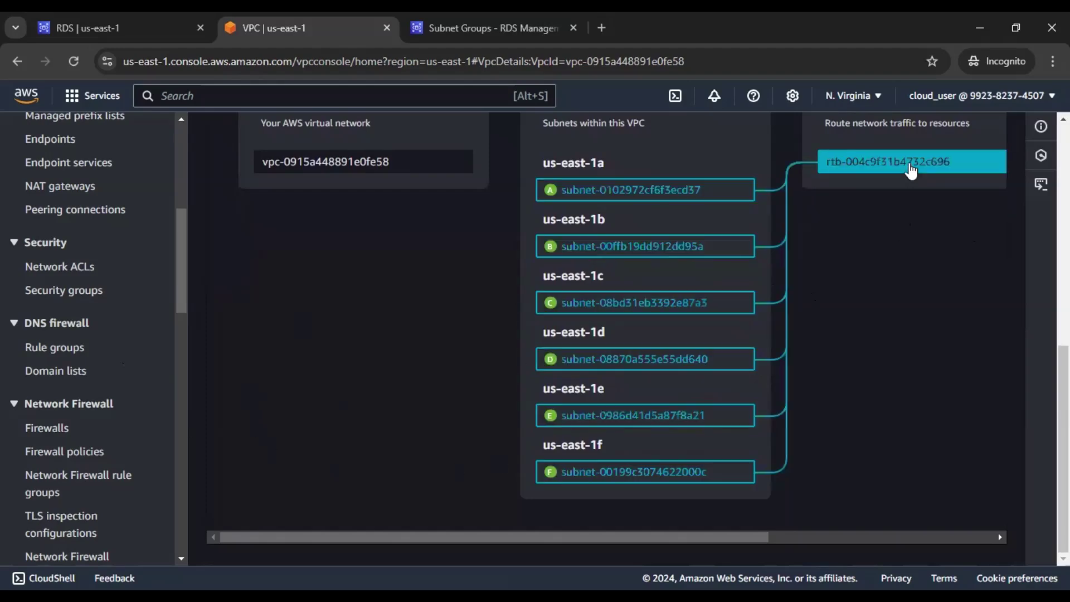
- Open the default VPC's main route table from the VPC console's list of route tables and examine its routes
scroll(55, 335, "down", 7)
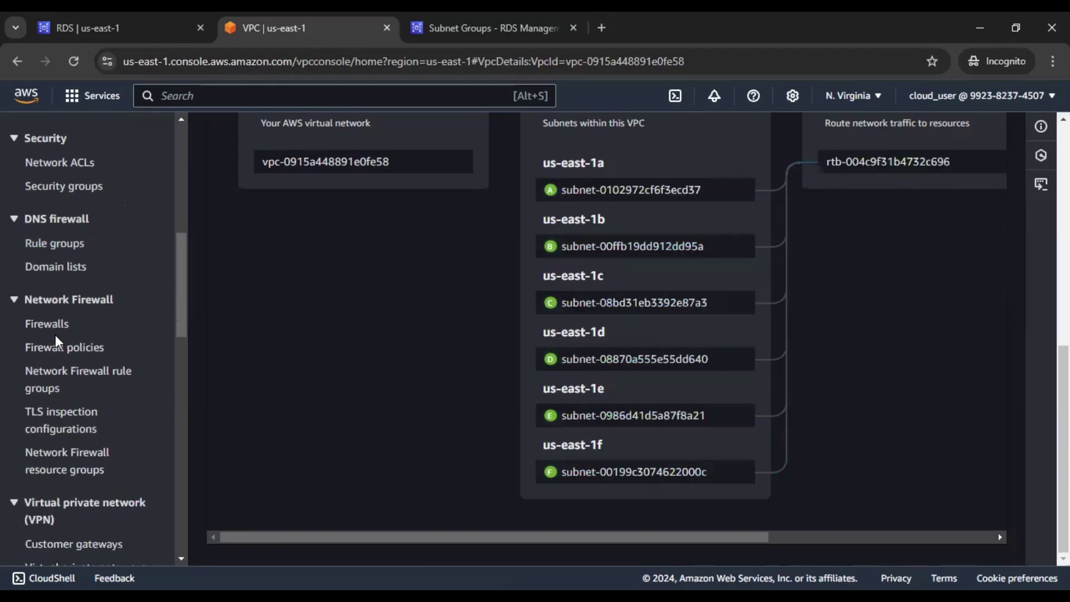
scroll(55, 336, "down", 7)
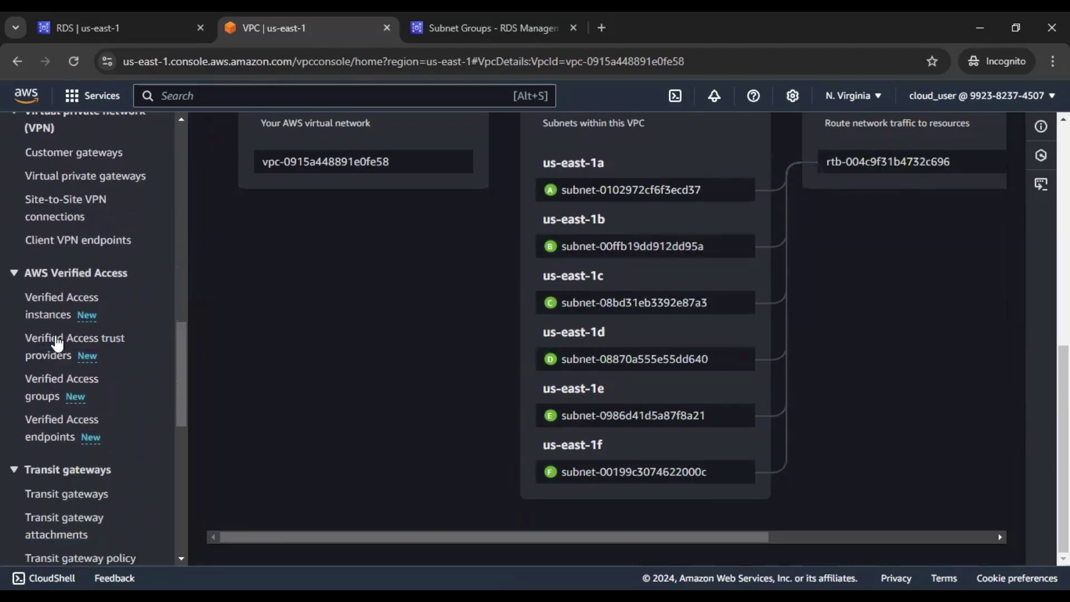
scroll(55, 335, "down", 2)
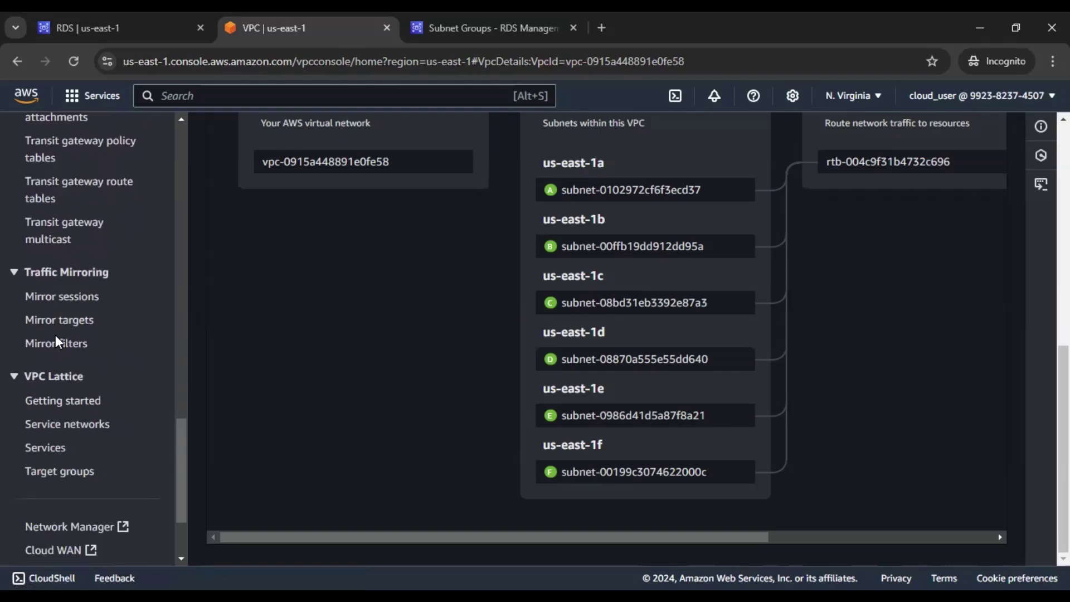
scroll(56, 336, "down", 2)
scroll(55, 342, "up", 6)
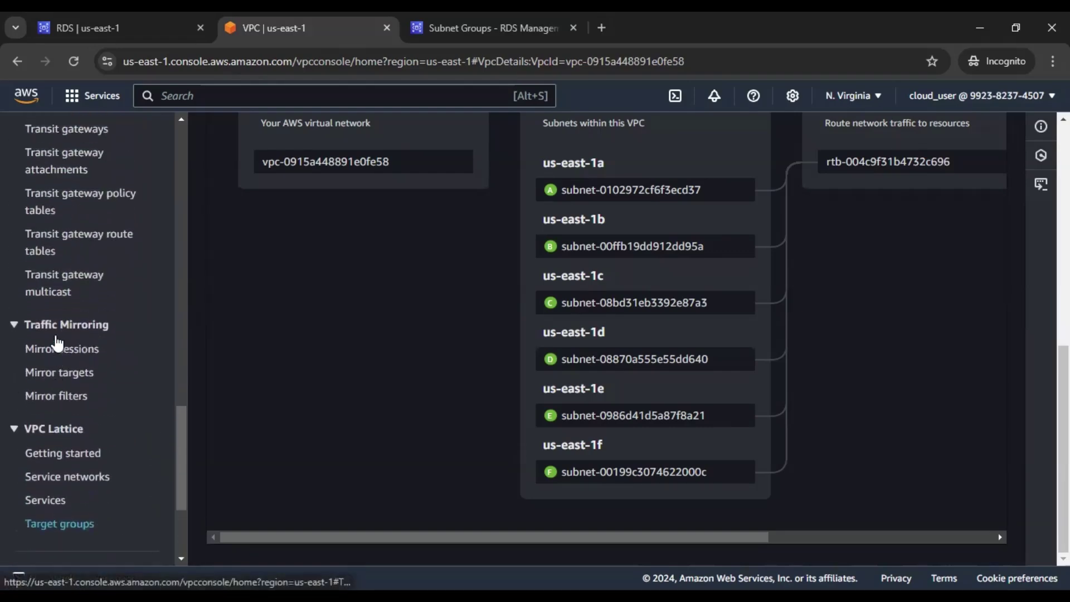
mouse_move(857, 209)
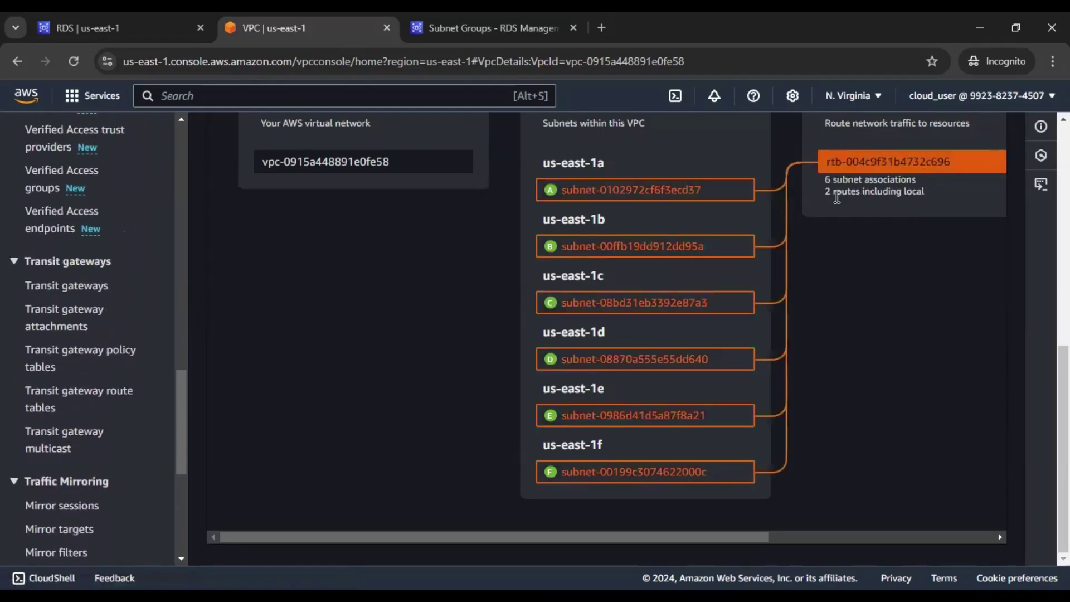
scroll(103, 285, "up", 2)
scroll(102, 279, "up", 5)
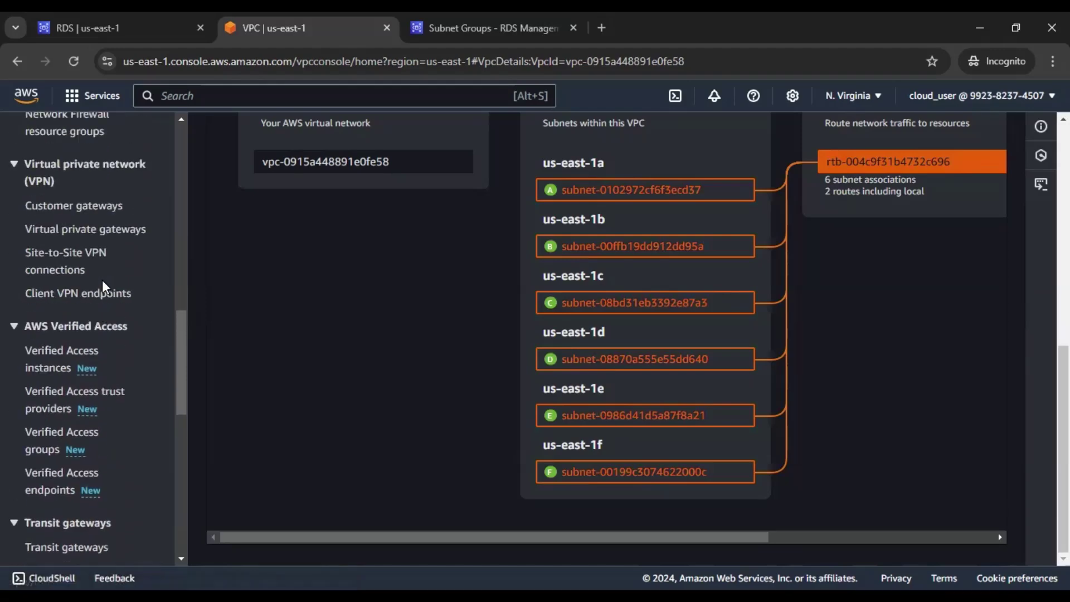
scroll(103, 284, "up", 6)
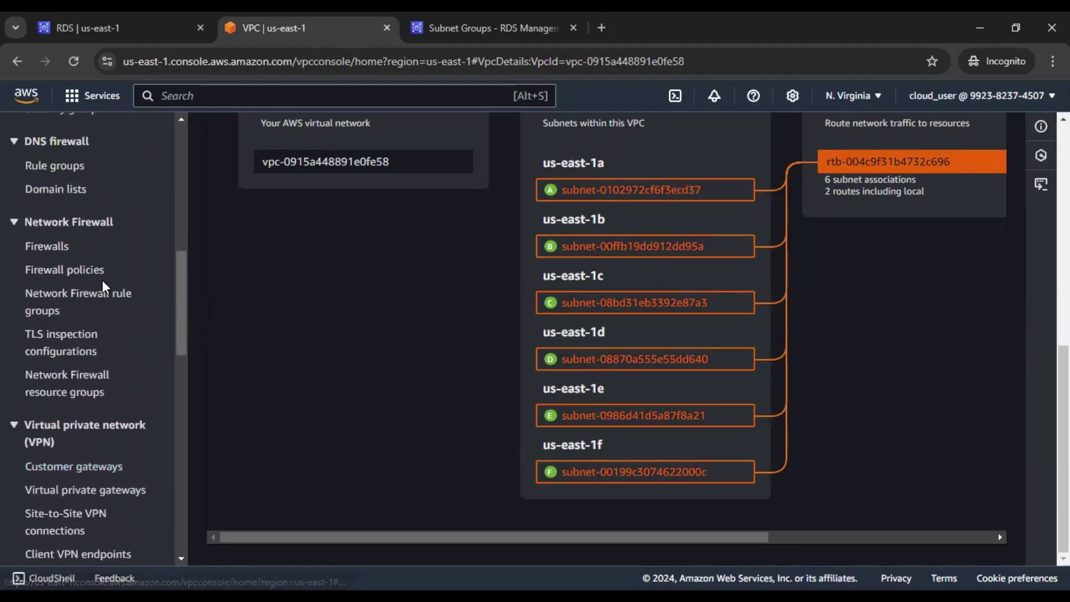
scroll(102, 280, "up", 3)
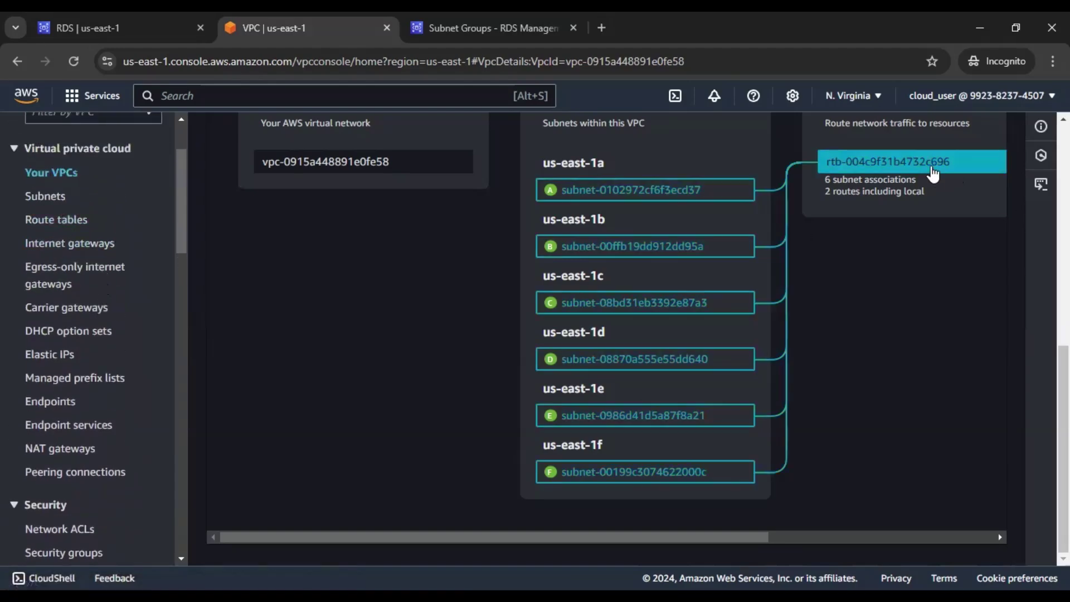
left_click(62, 220)
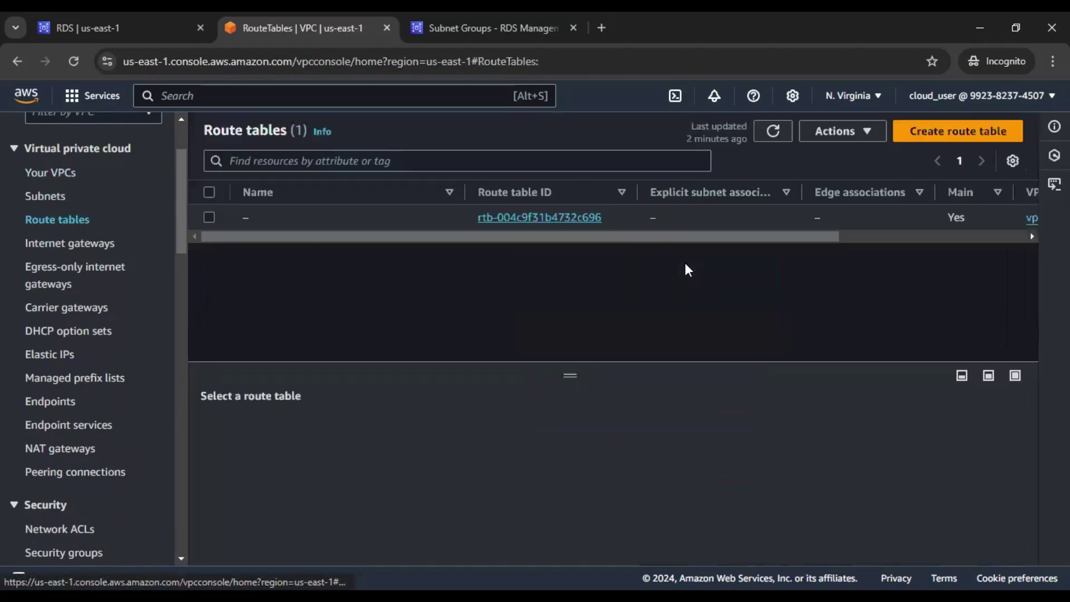
left_click(563, 222)
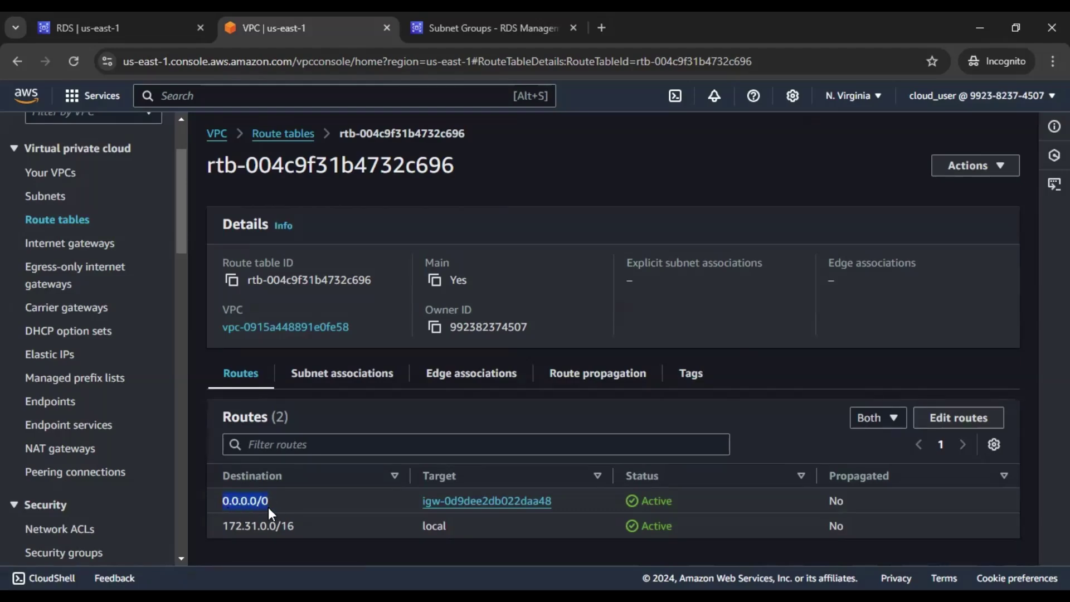
- Follow the 0.0.0.0/0 route's target to the internet gateway's details and check which VPC it is attached to
left_click(486, 503)
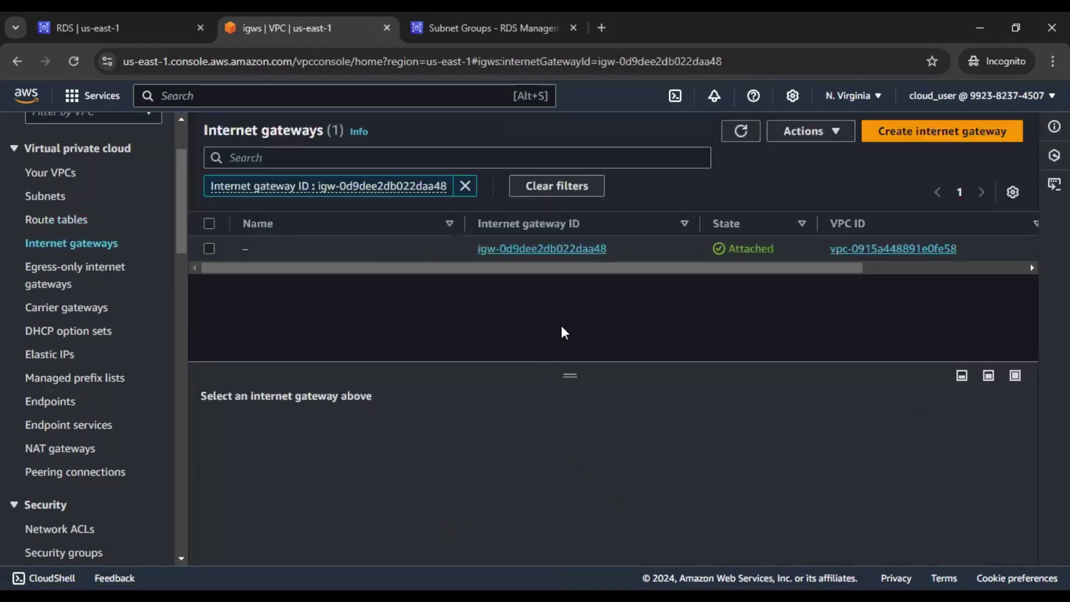
left_click(577, 249)
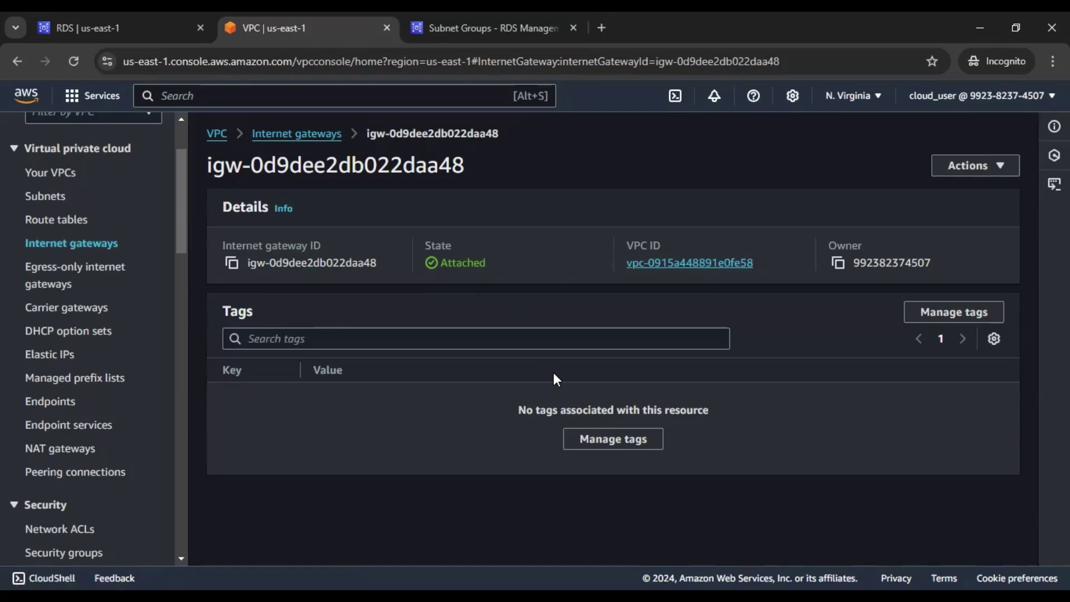
left_click_drag(609, 262, 767, 260)
left_click(741, 335)
- Reopen the default VPC's details and review how its subnets connect to the route table in the resource map
left_click(45, 198)
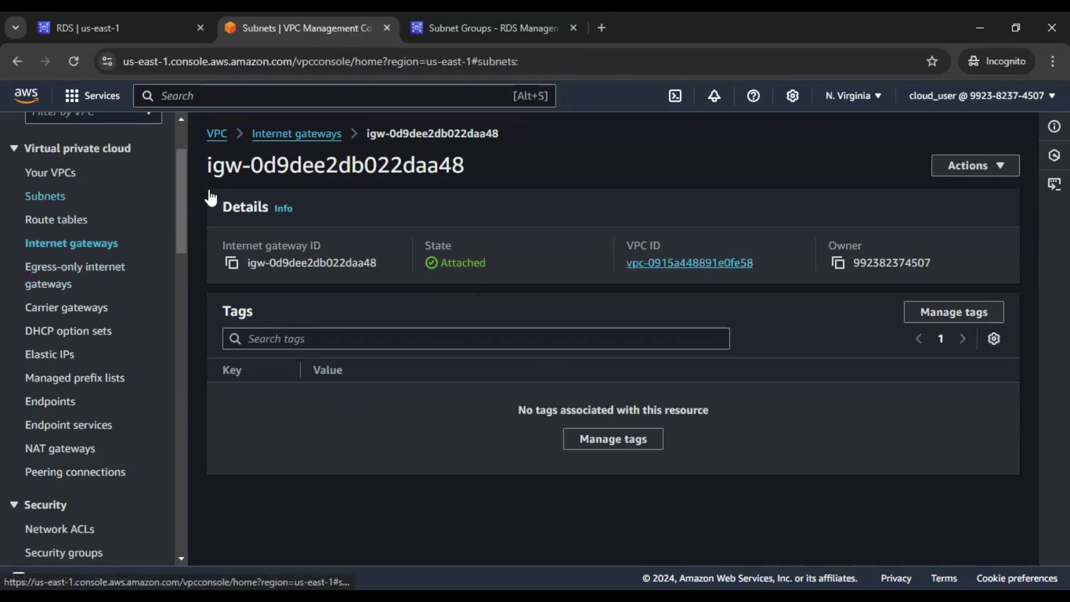
left_click(49, 176)
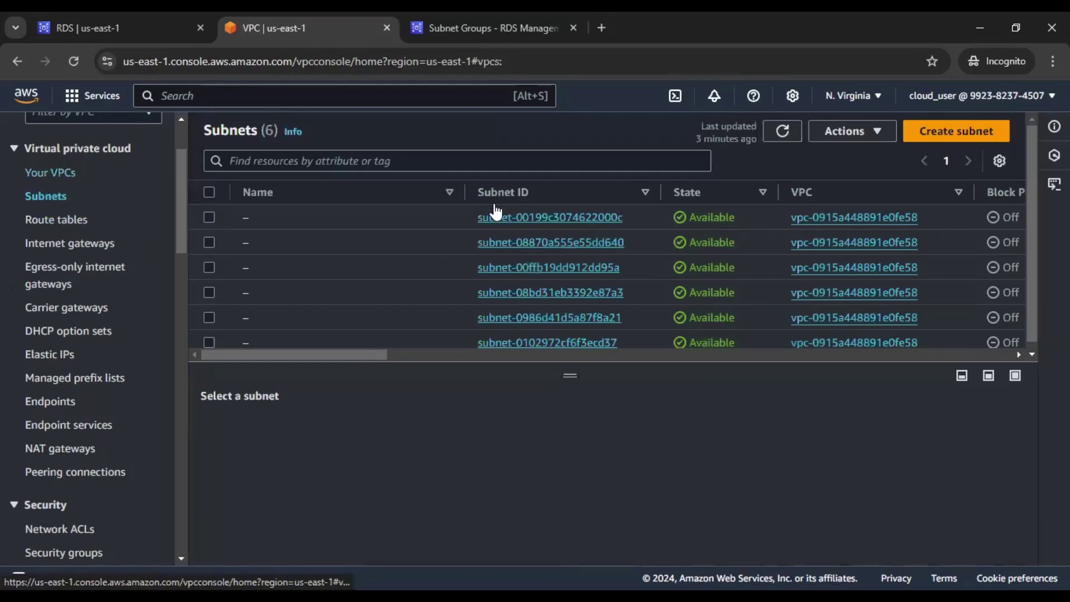
left_click(536, 217)
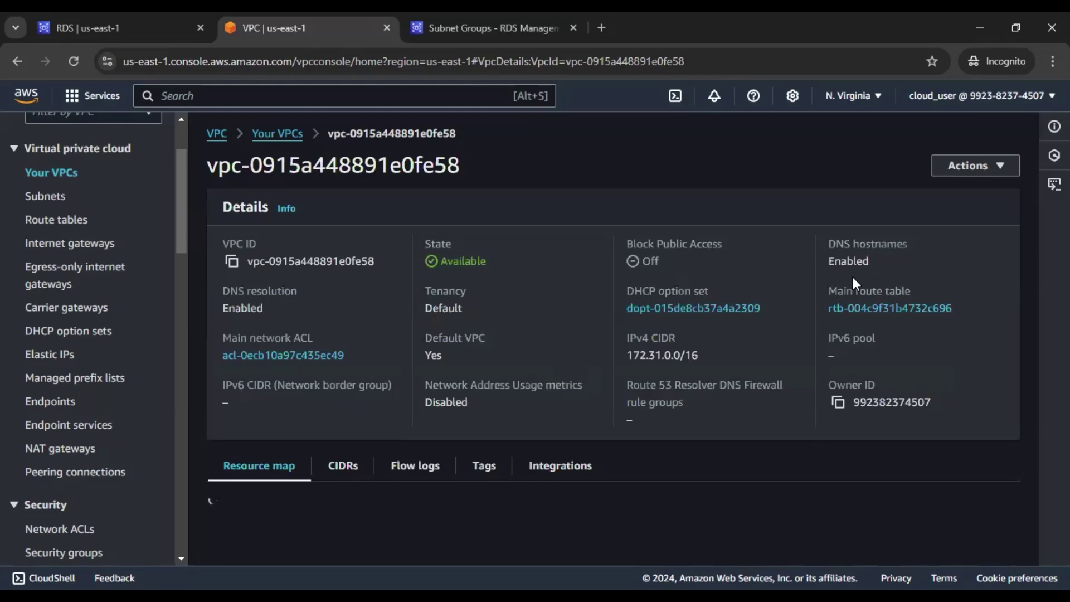
scroll(496, 262, "down", 8)
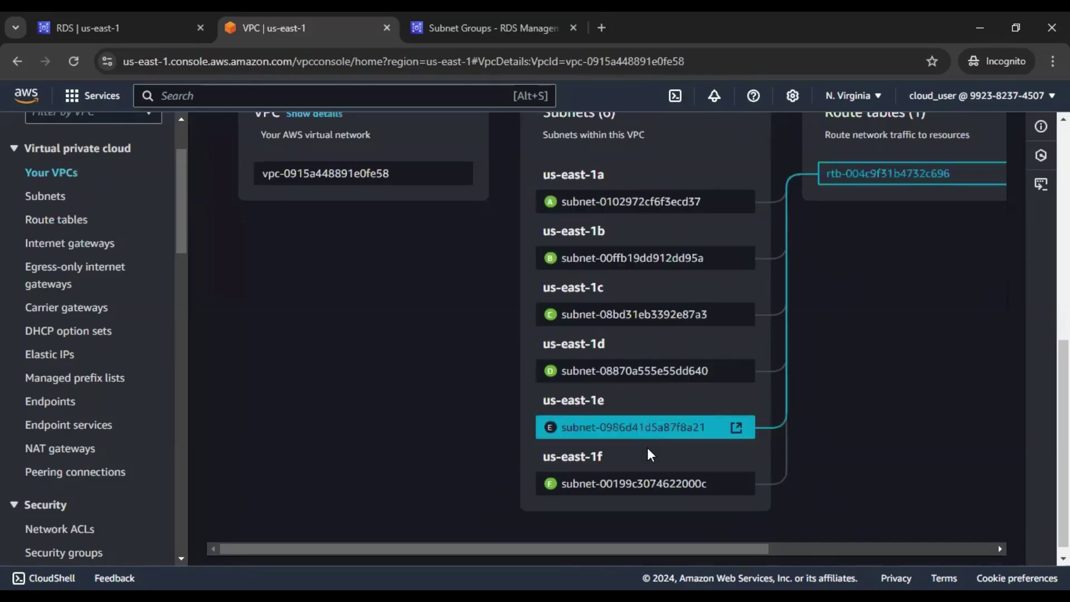
scroll(879, 440, "up", 2)
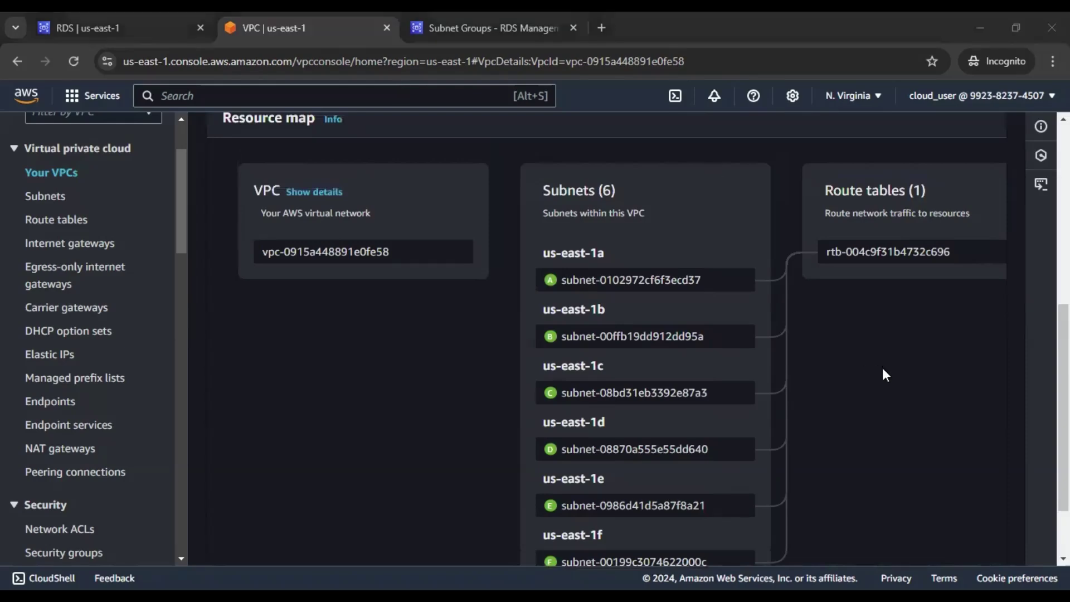
scroll(867, 328, "down", 2)
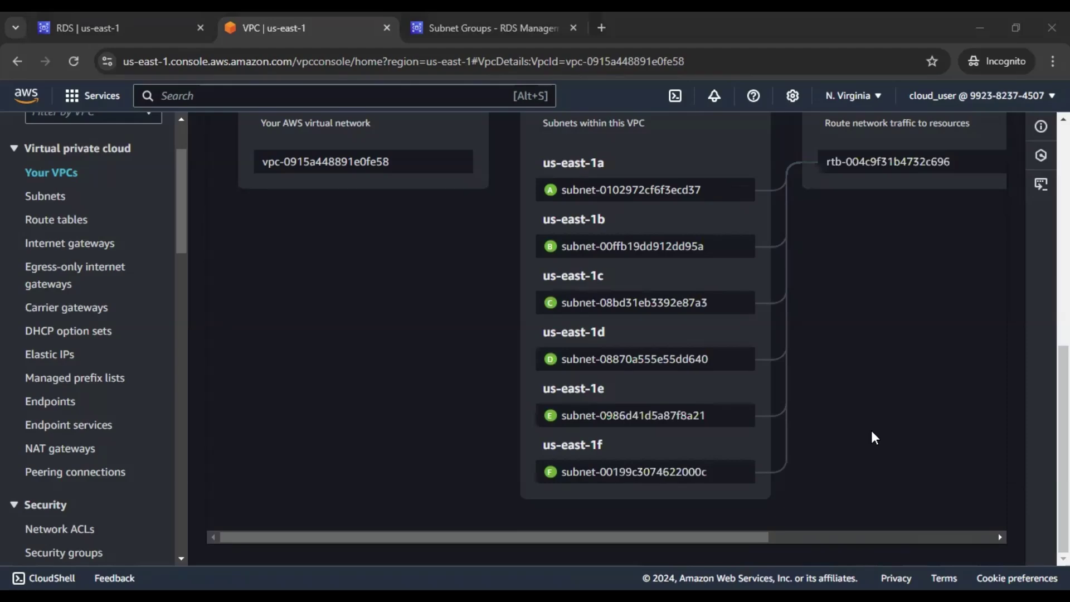
- Return to the RDS database creation form and set Public access to Yes in the connectivity settings
key("ctrl+shift+Tab")
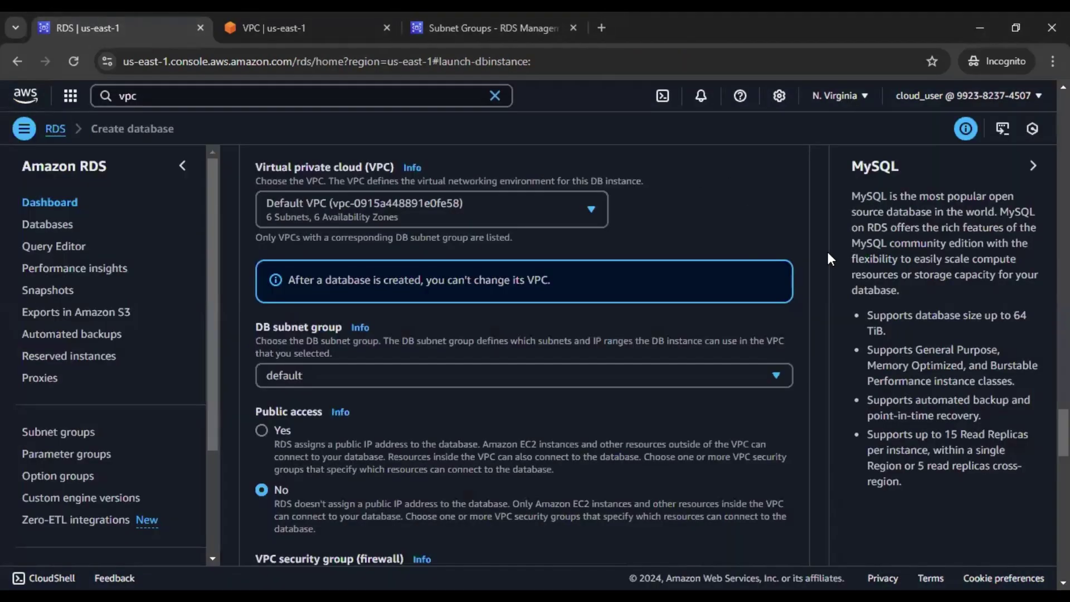
scroll(821, 265, "up", 2)
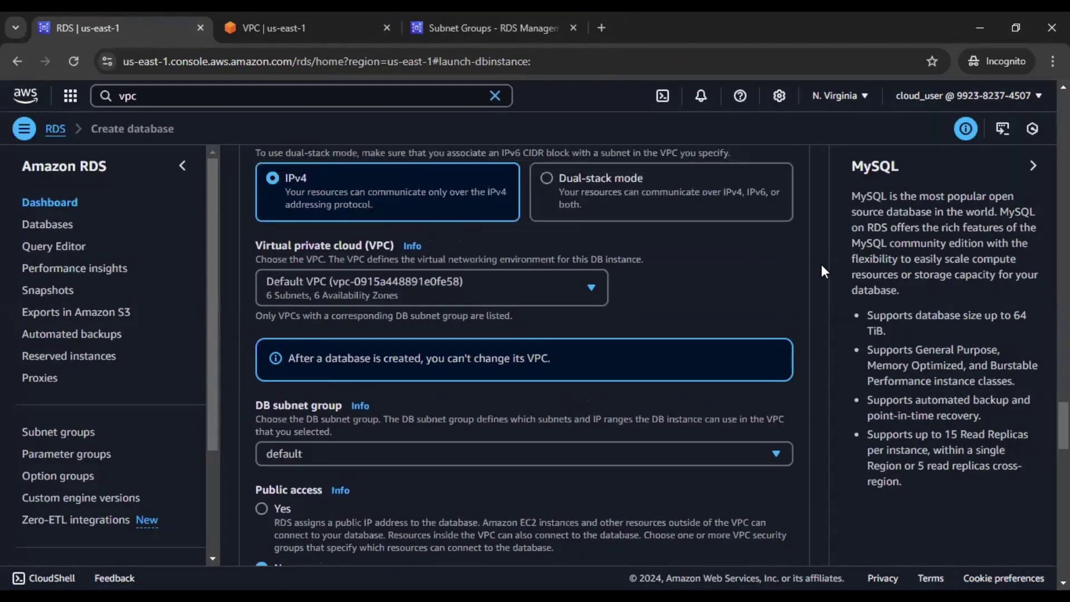
scroll(823, 272, "down", 1)
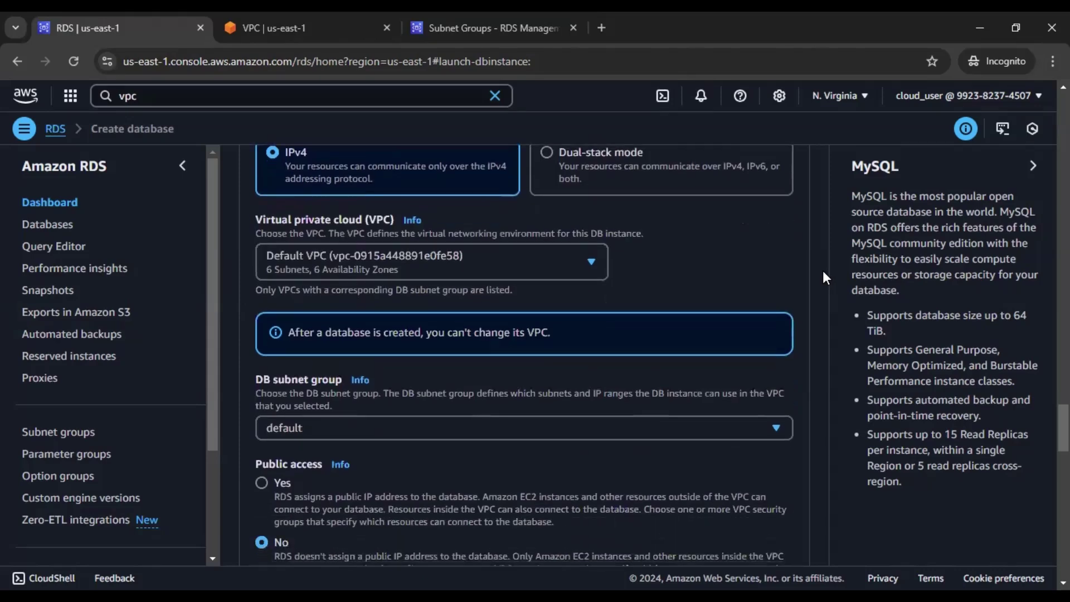
scroll(823, 272, "down", 2)
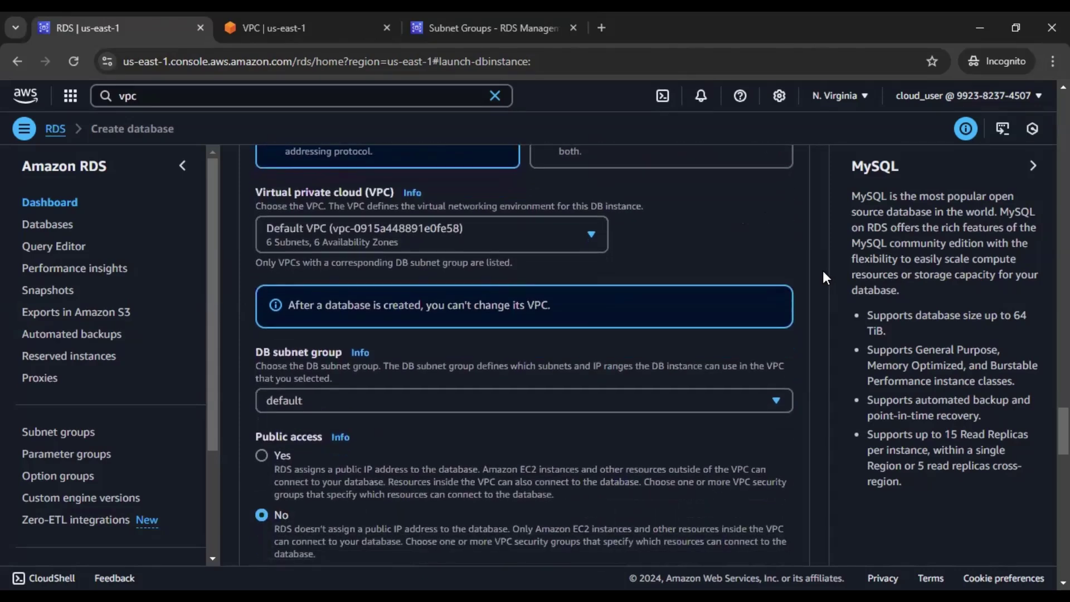
scroll(823, 272, "down", 2)
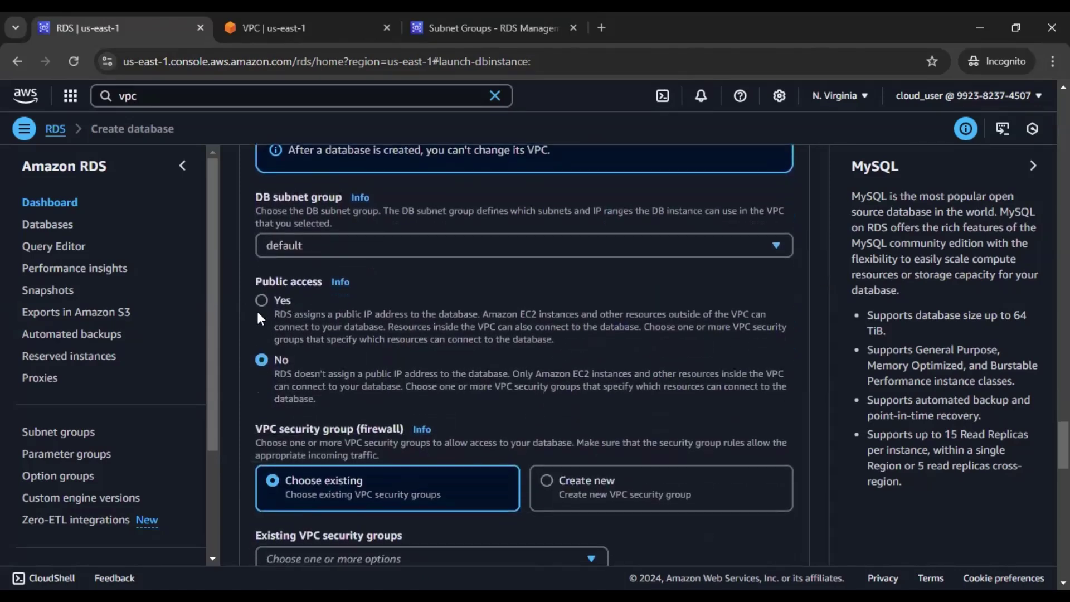
left_click(260, 300)
scroll(554, 334, "down", 1)
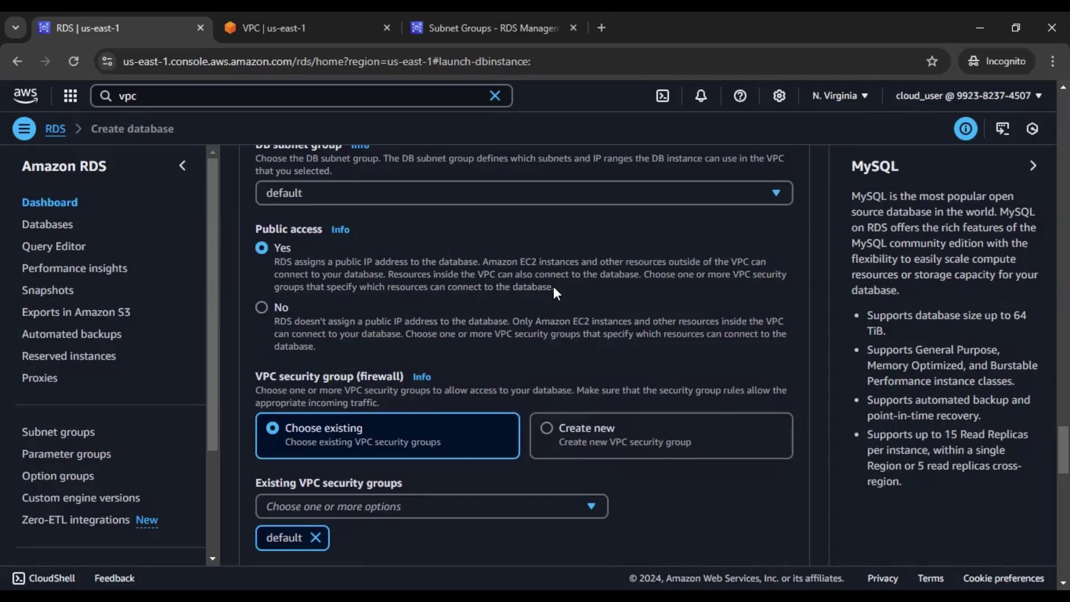
- Compare the public IP descriptions of both Public access options and review the VPC security group settings
left_click_drag(553, 287, 356, 262)
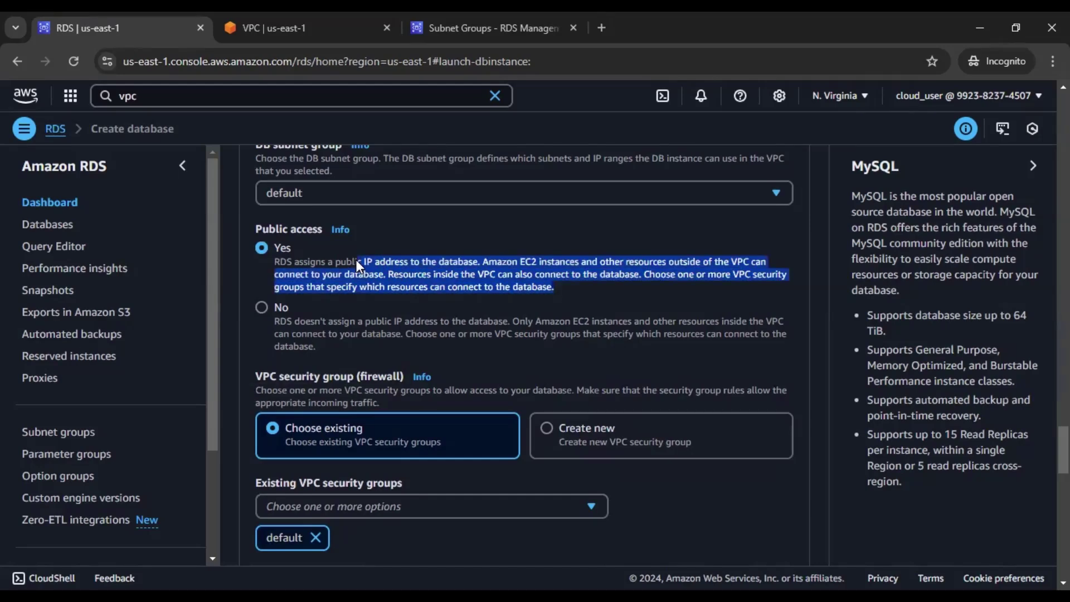
left_click(357, 262)
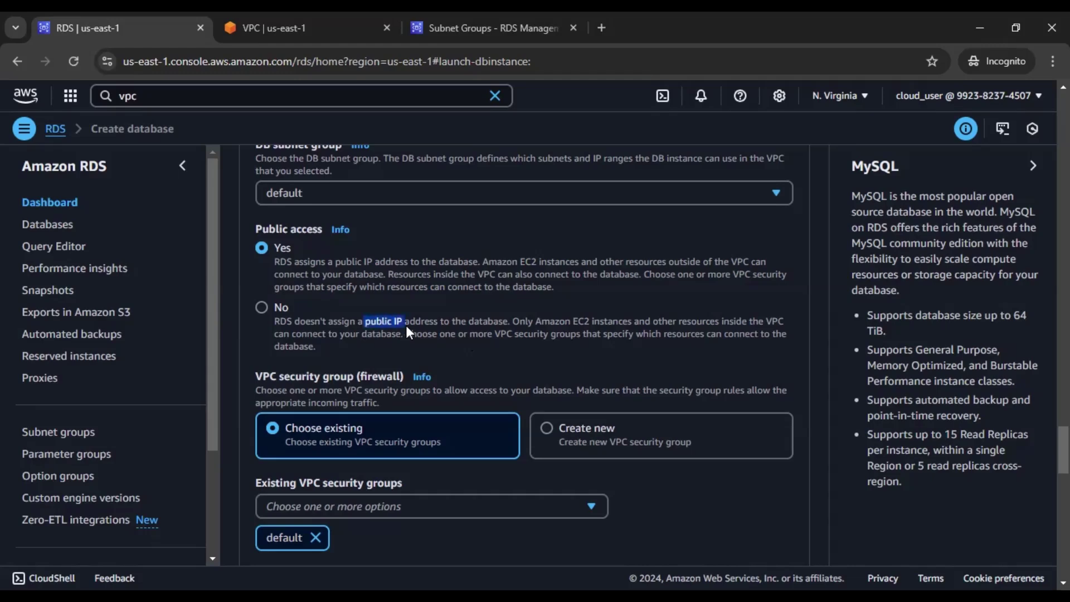
left_click(439, 322)
left_click(394, 320)
left_click(319, 275)
scroll(816, 303, "down", 3)
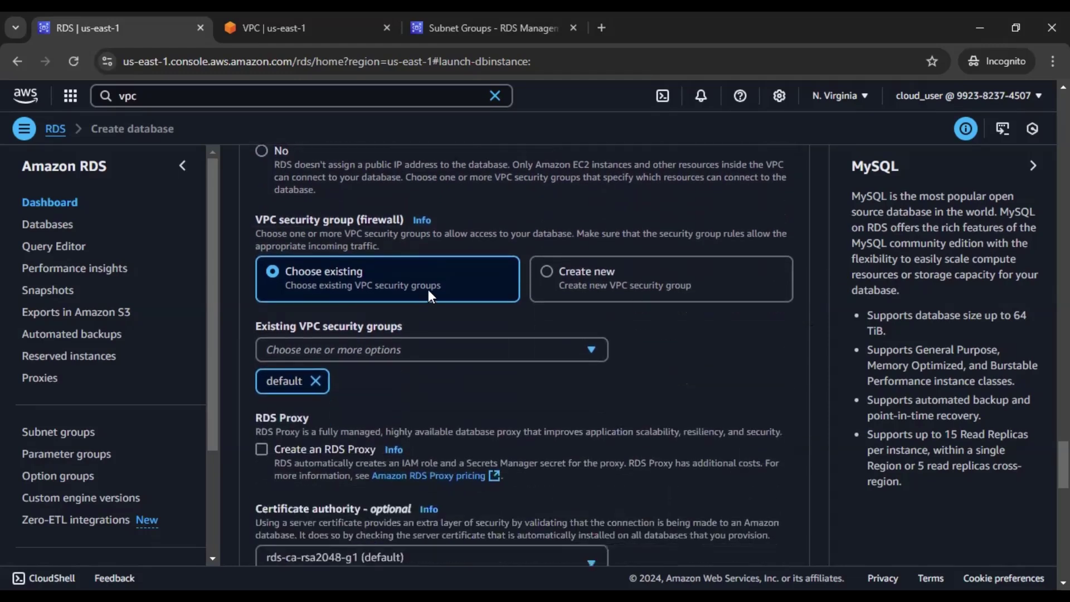
scroll(716, 326, "down", 1)
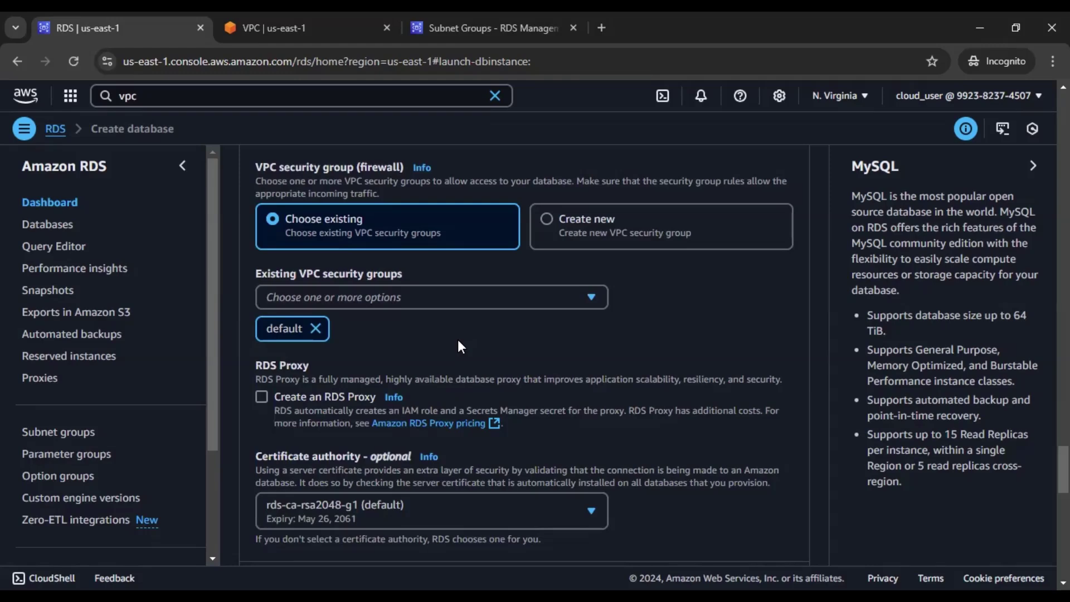
- Switch back to the VPC console and open the list of security groups
left_click(459, 18)
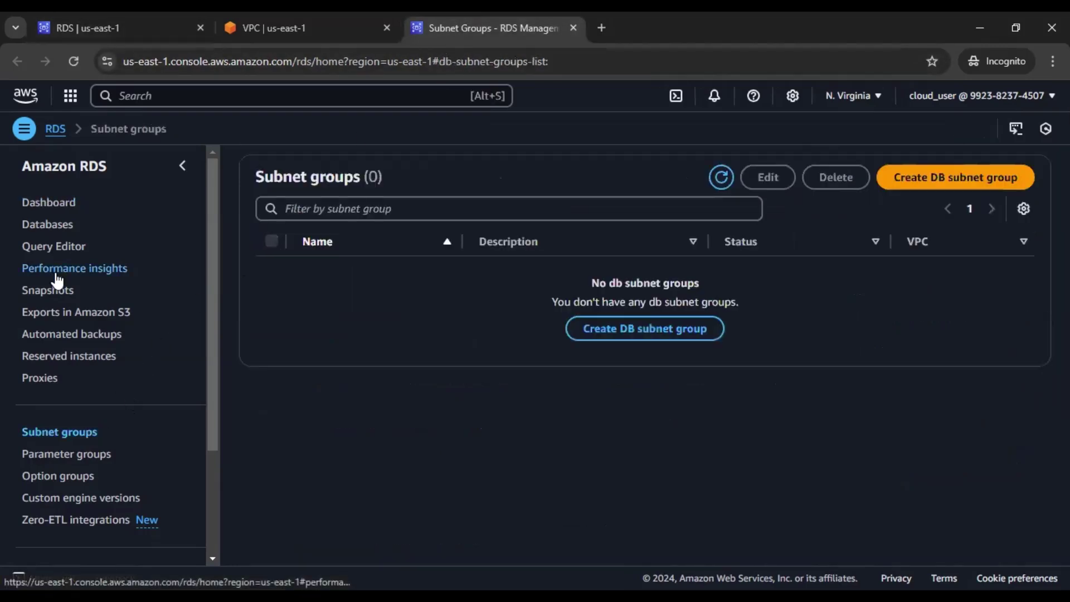
left_click(304, 36)
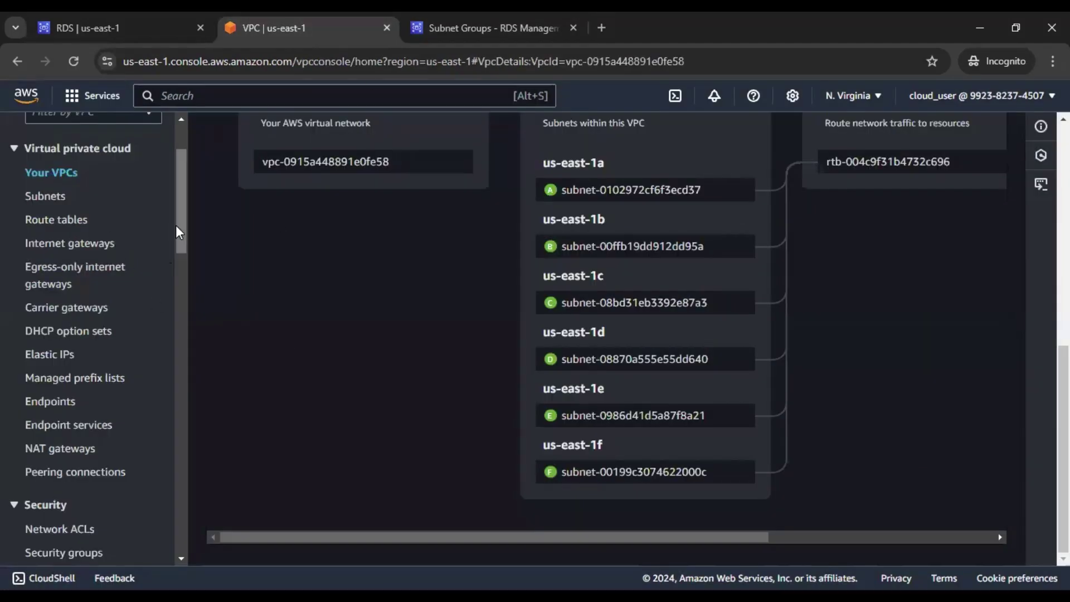
left_click_drag(180, 225, 186, 267)
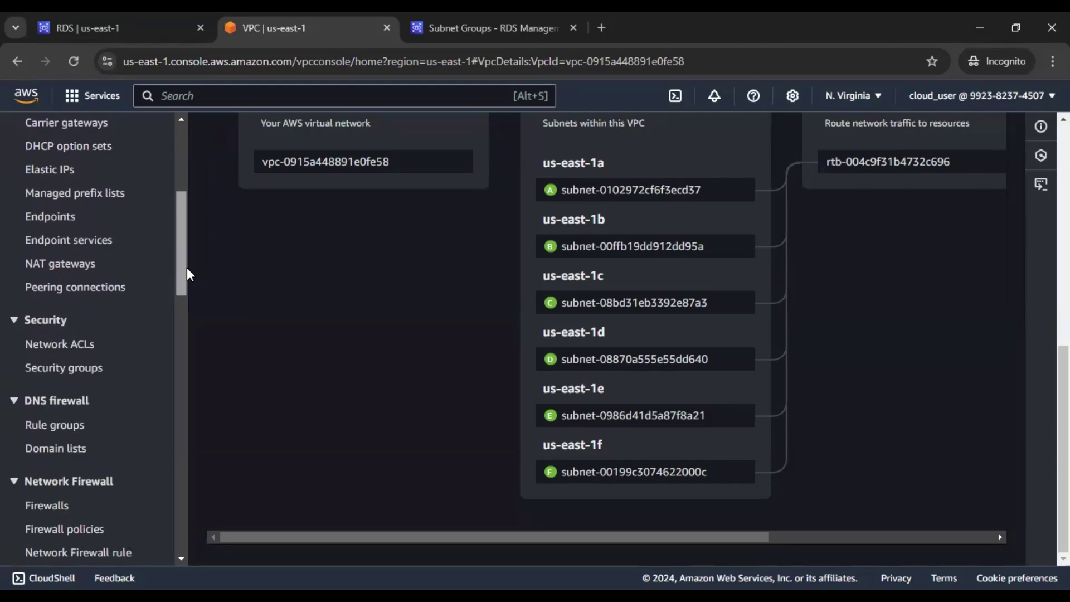
left_click(96, 375)
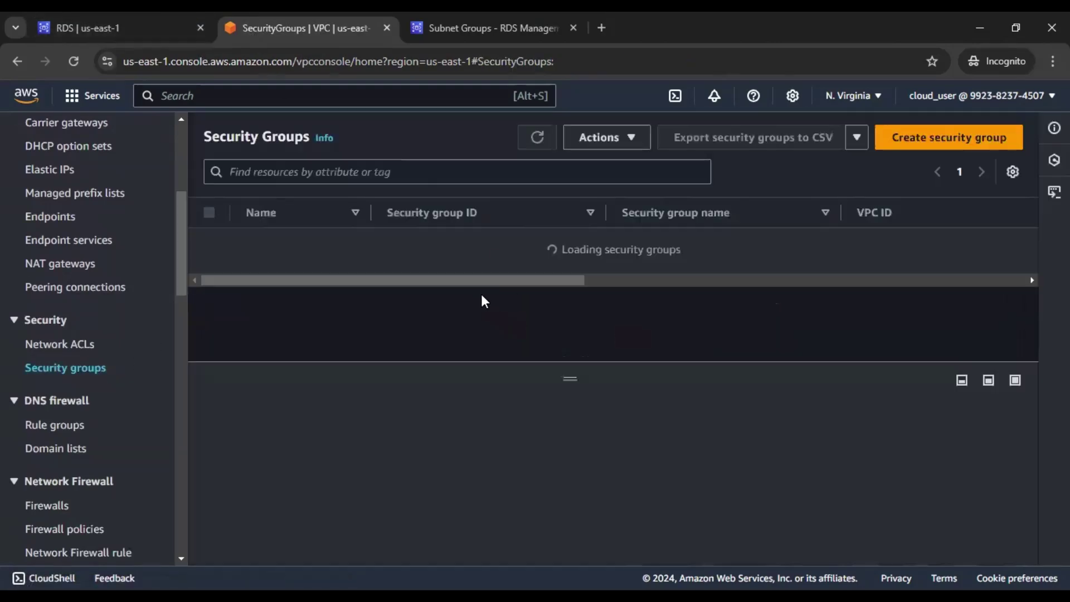
- Open the default security group's details and examine the traffic type and protocol of its inbound rule
left_click(468, 250)
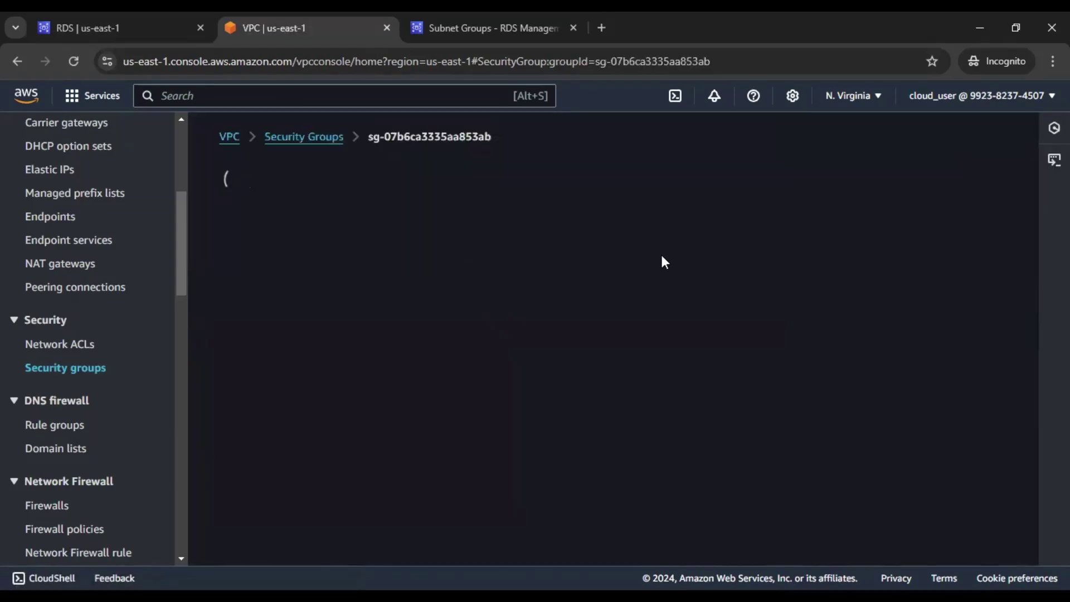
scroll(749, 275, "down", 2)
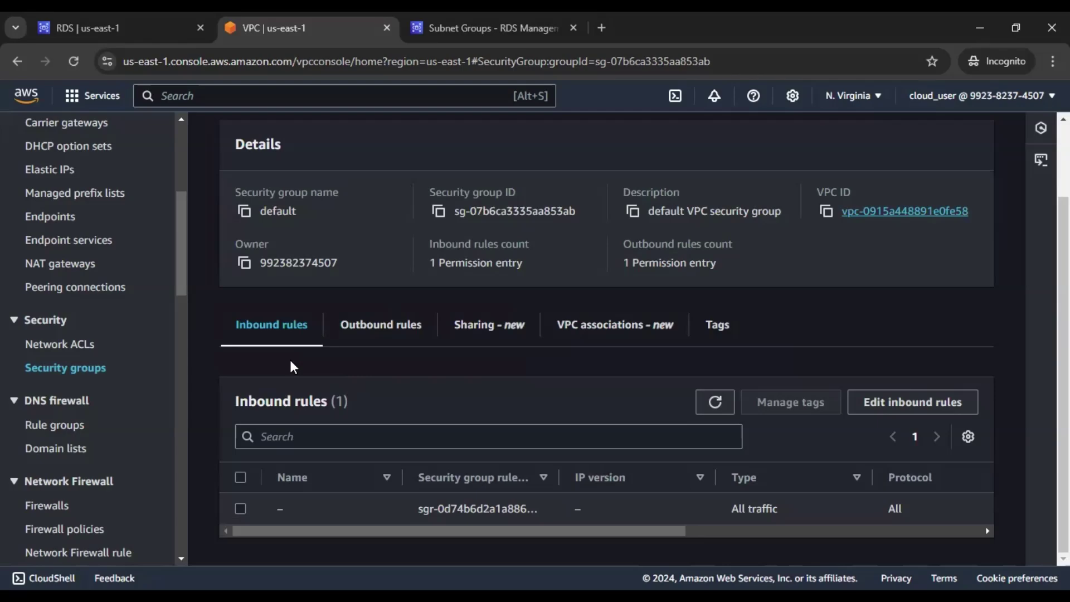
double_click(892, 510)
left_click(758, 508)
left_click_drag(776, 509, 765, 510)
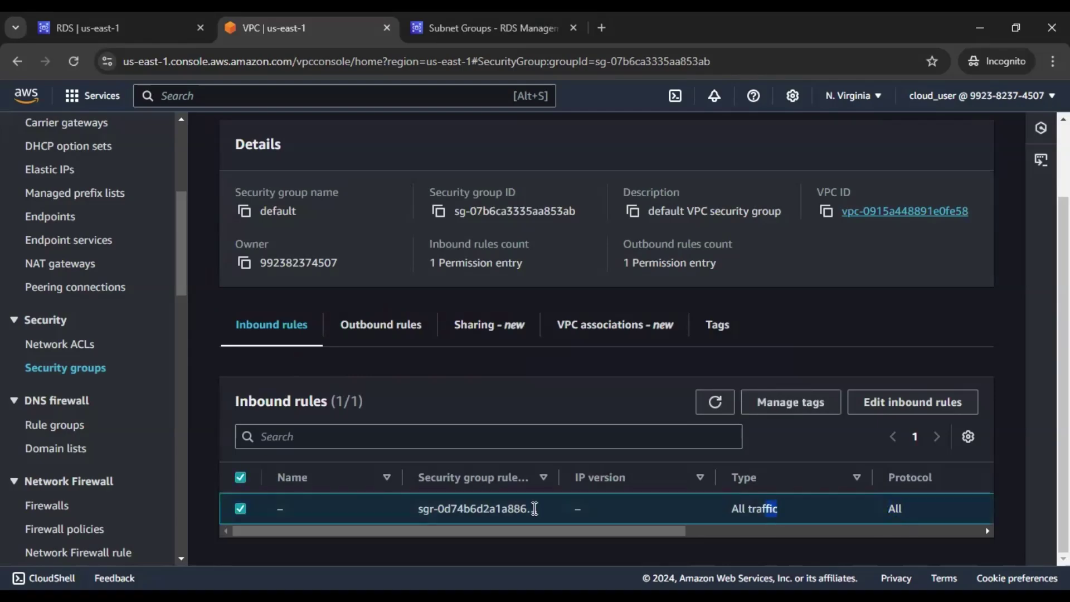
- Open the default security group's inbound rules for editing, inspect the rule's source, and leave without saving
left_click(904, 402)
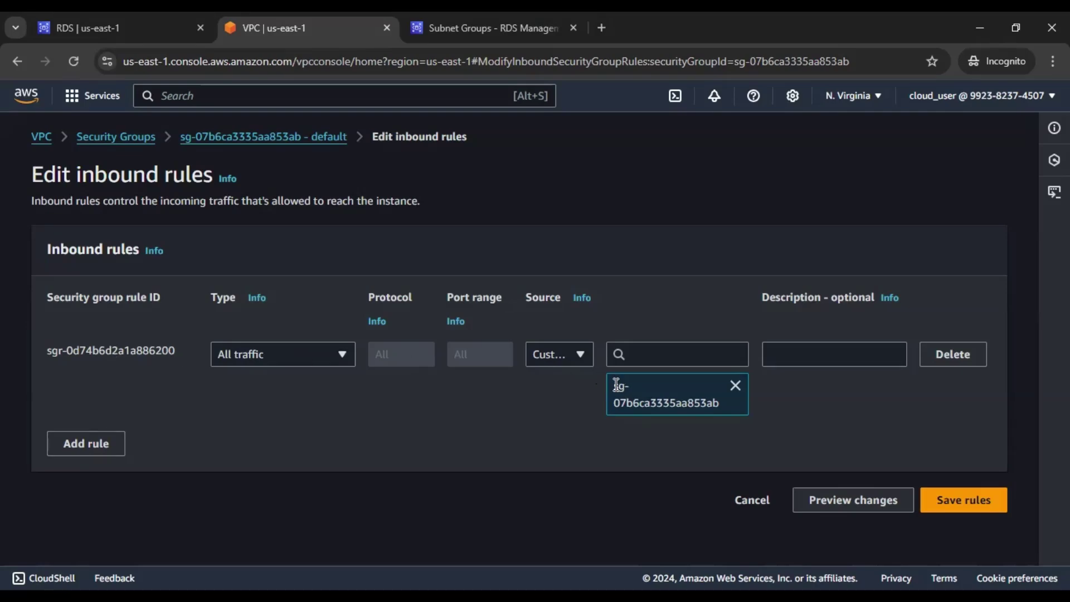
left_click_drag(617, 384, 664, 415)
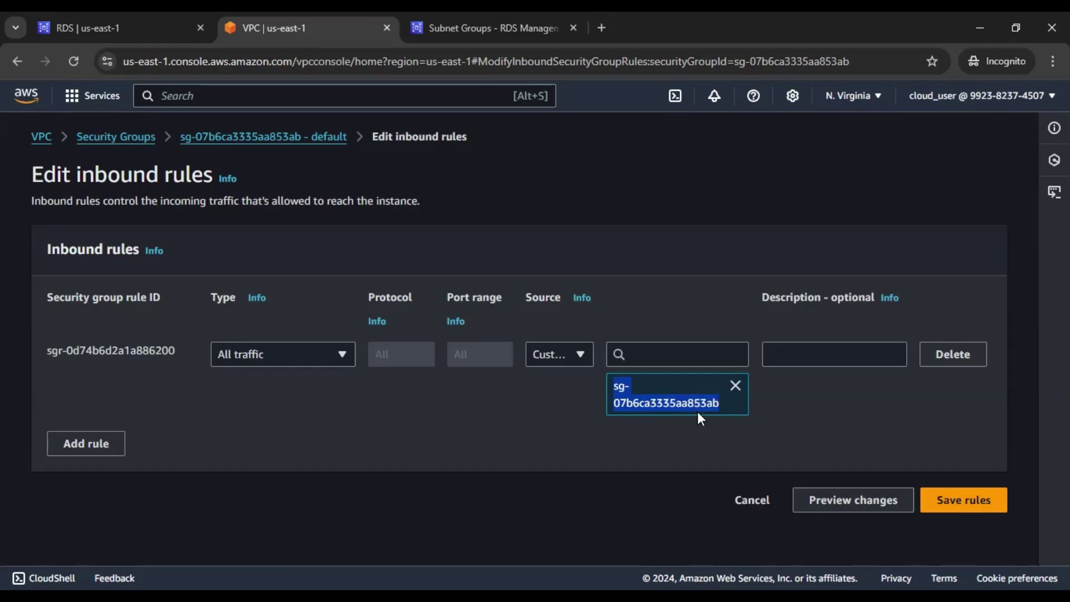
left_click(750, 500)
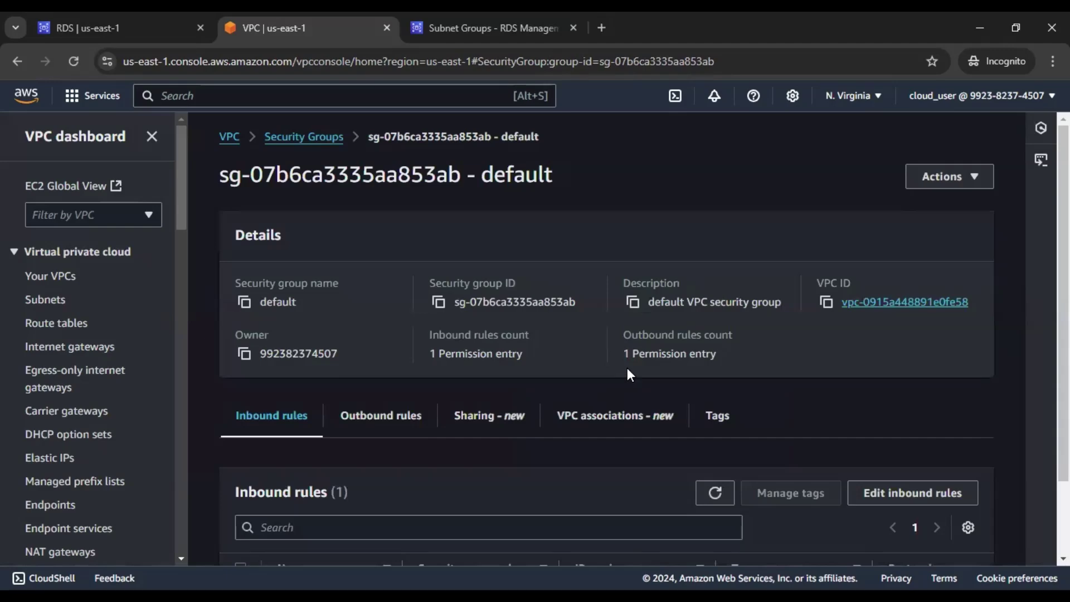
- Widen the security group rule ID column to show the full ID and review the default group's inbound rule
scroll(627, 370, "down", 2)
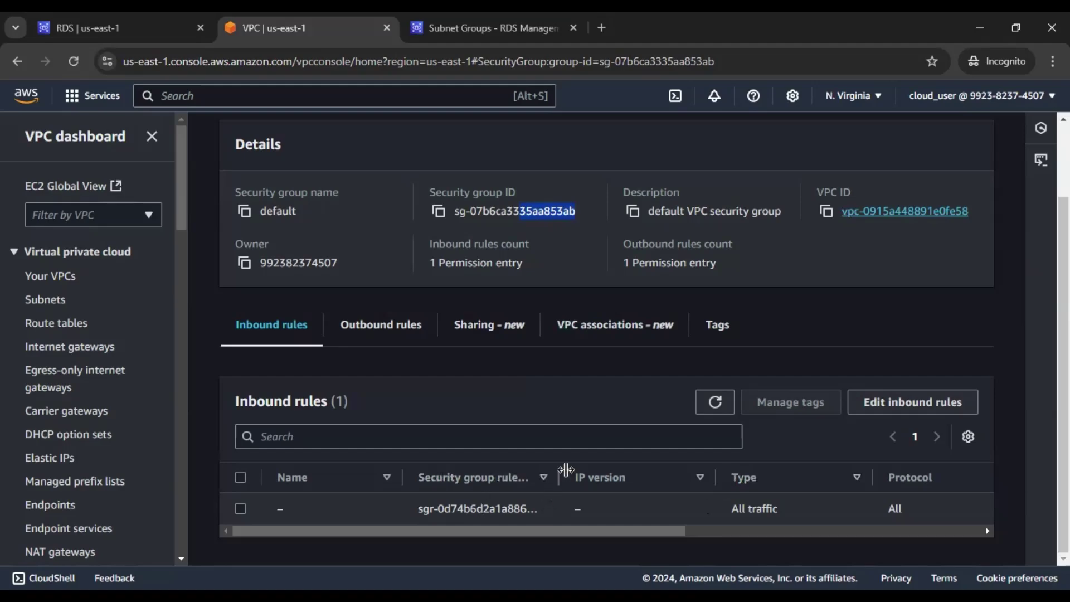
left_click_drag(559, 471, 597, 471)
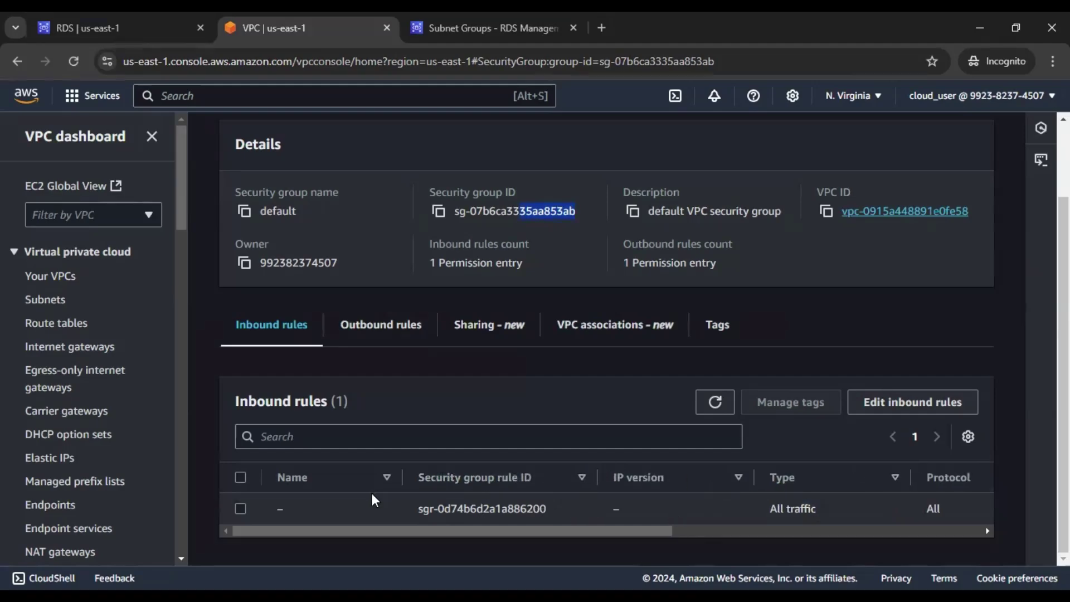
left_click(934, 514)
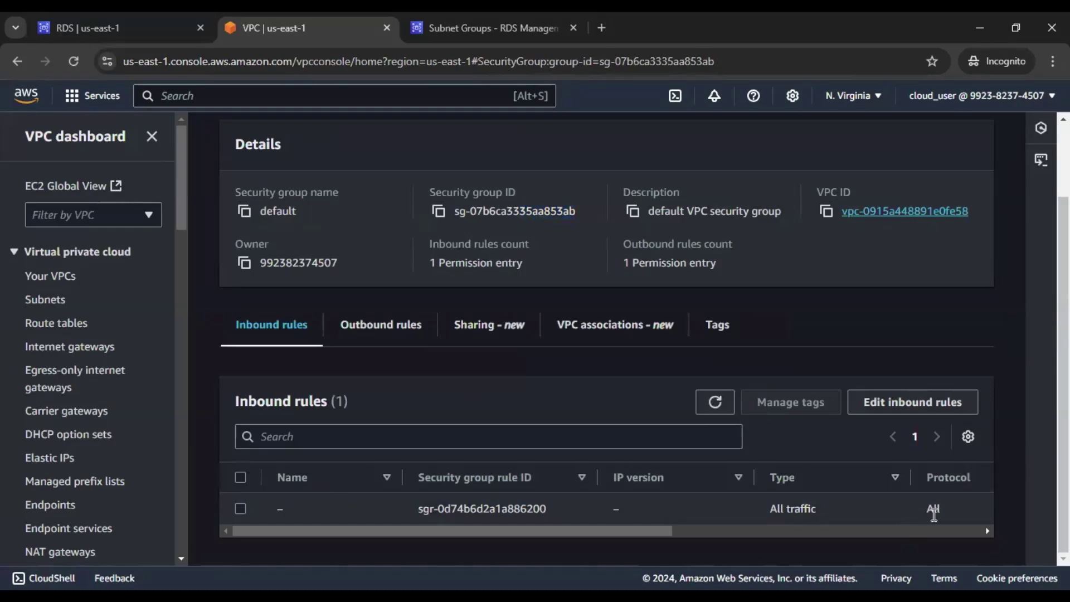
left_click(934, 514)
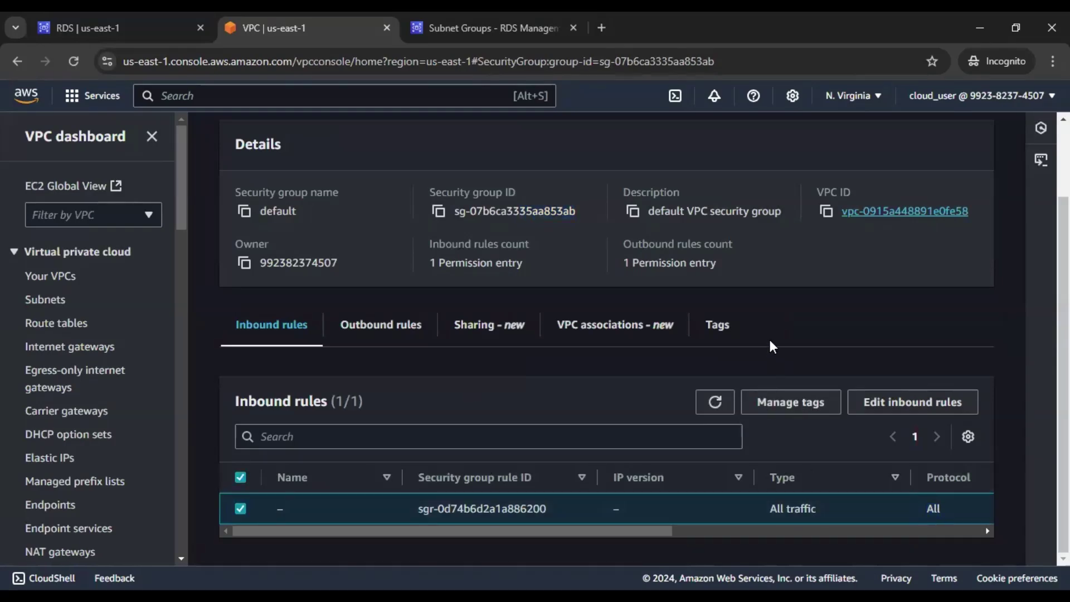
left_click(240, 477)
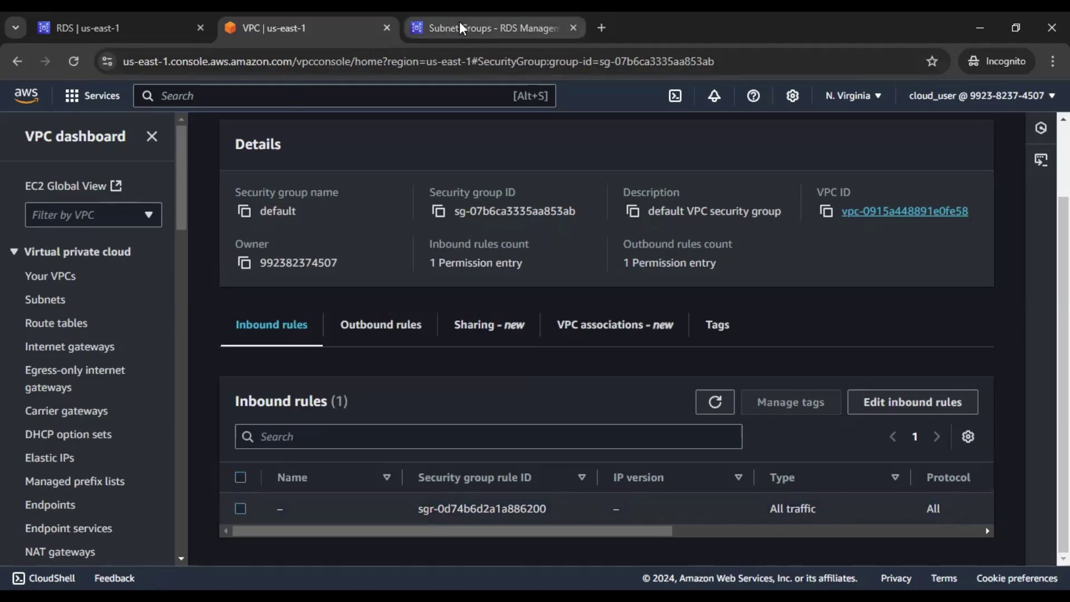
- Return to the RDS database creation form, view the Create new VPC security group option, and switch back to Choose existing
left_click(123, 27)
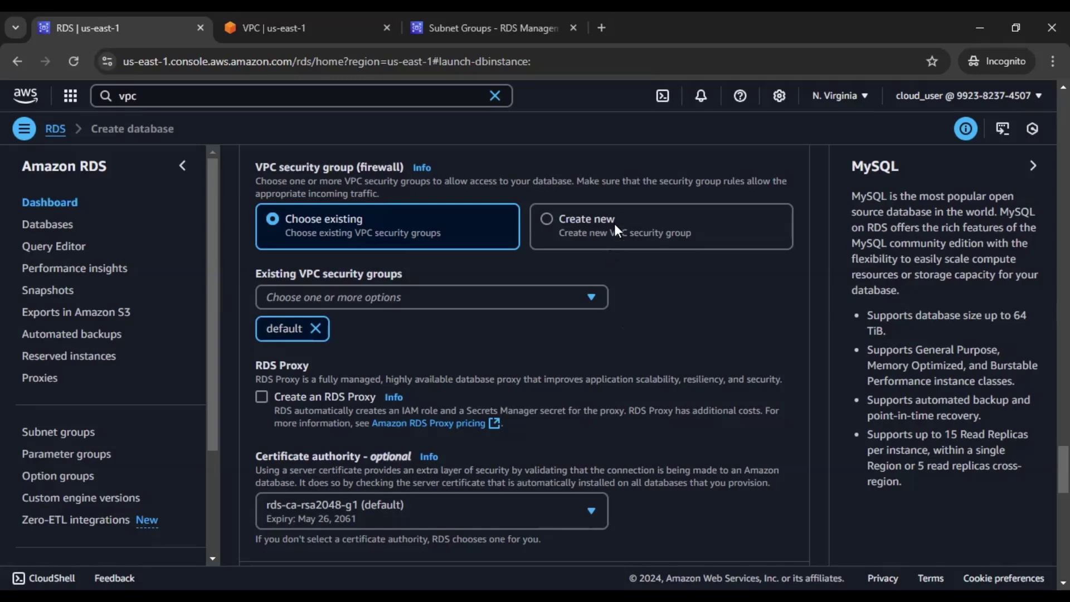
left_click(564, 237)
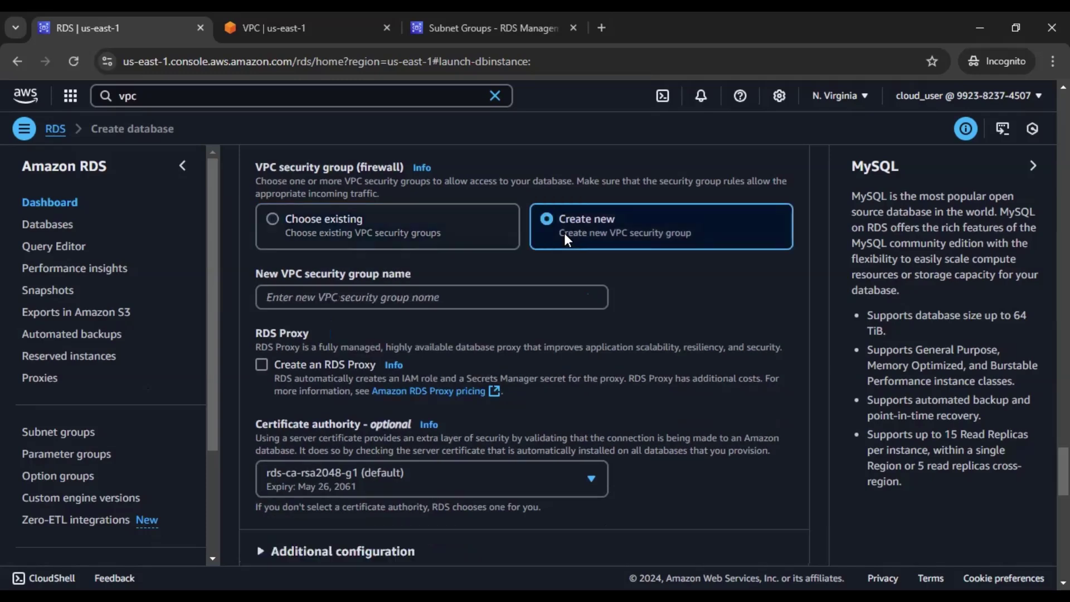
left_click(376, 303)
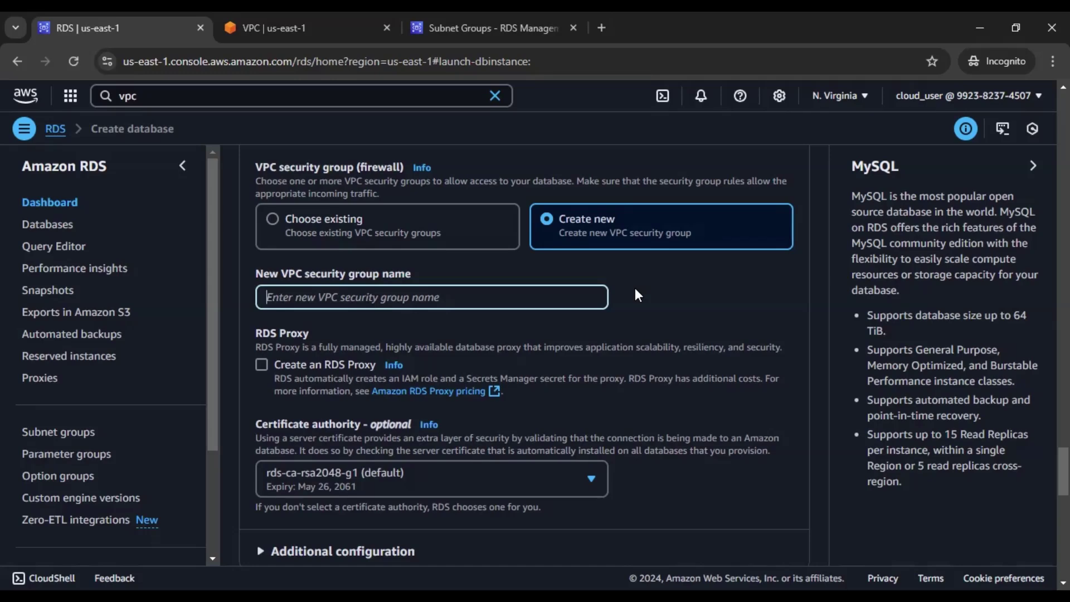
scroll(638, 295, "down", 1)
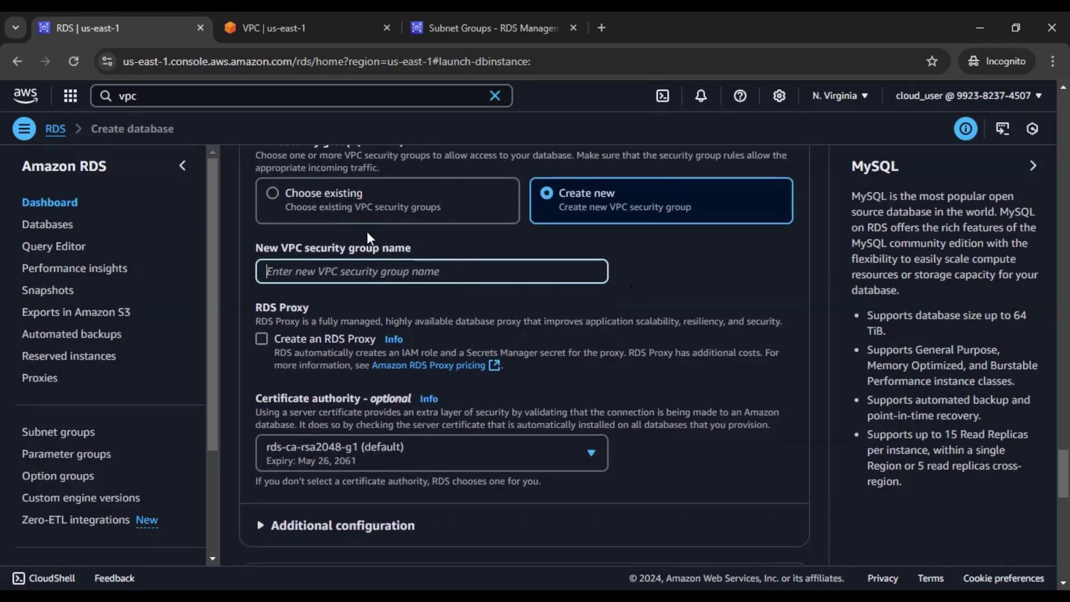
left_click(378, 201)
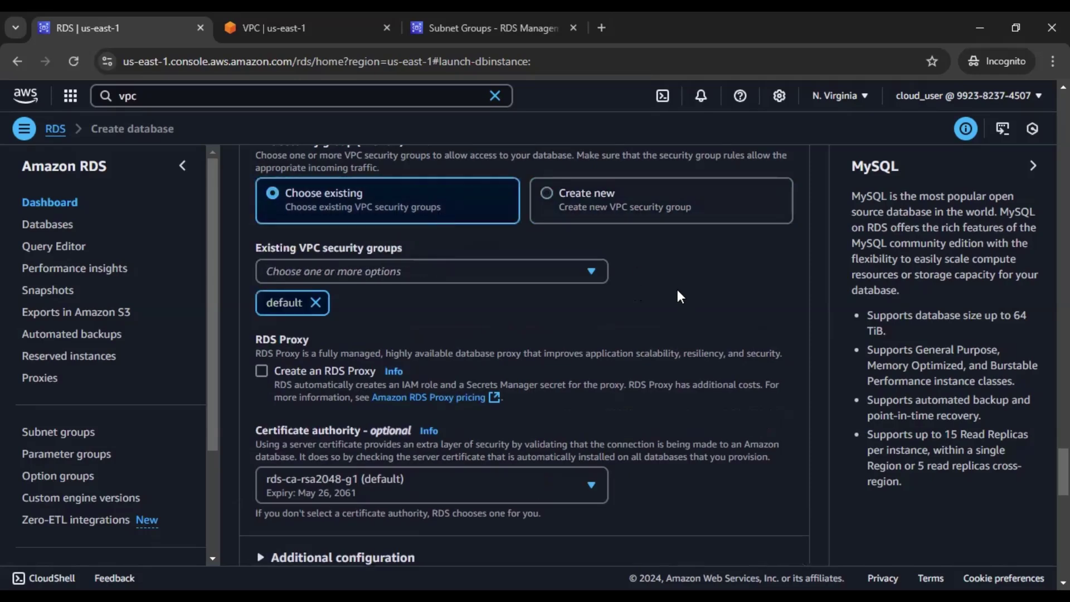
- Open the help information for Create an RDS Proxy and read how it pools and shares database connections
scroll(678, 292, "down", 3)
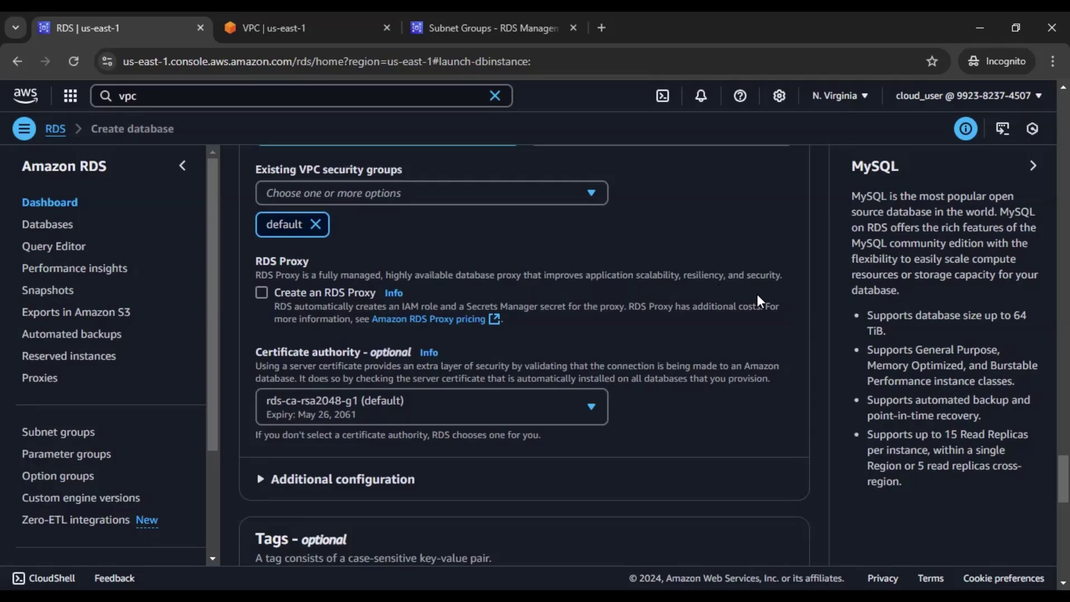
left_click(393, 293)
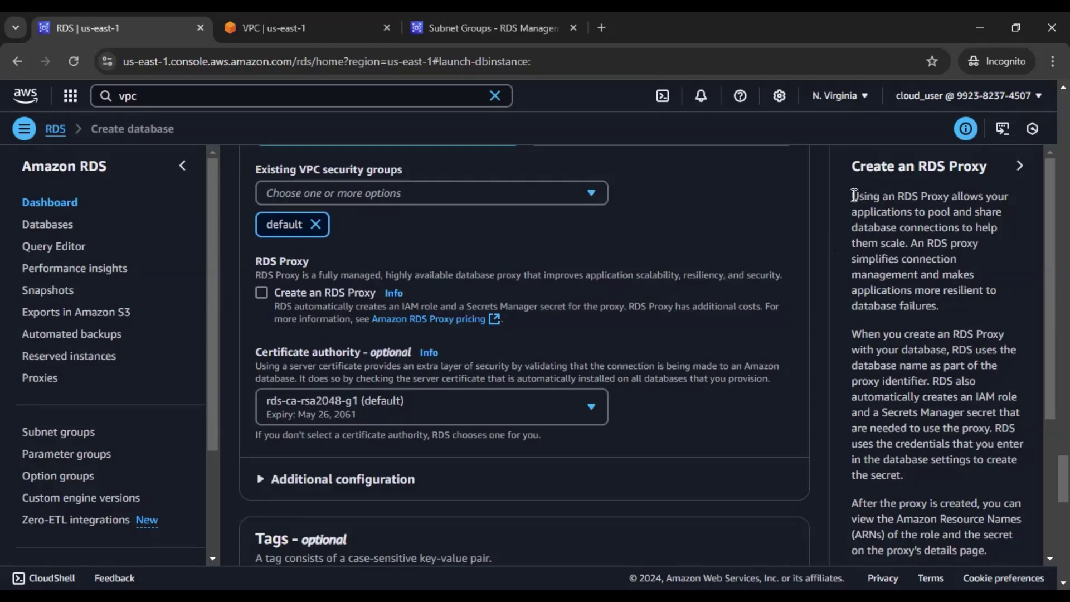
left_click_drag(927, 212, 1007, 214)
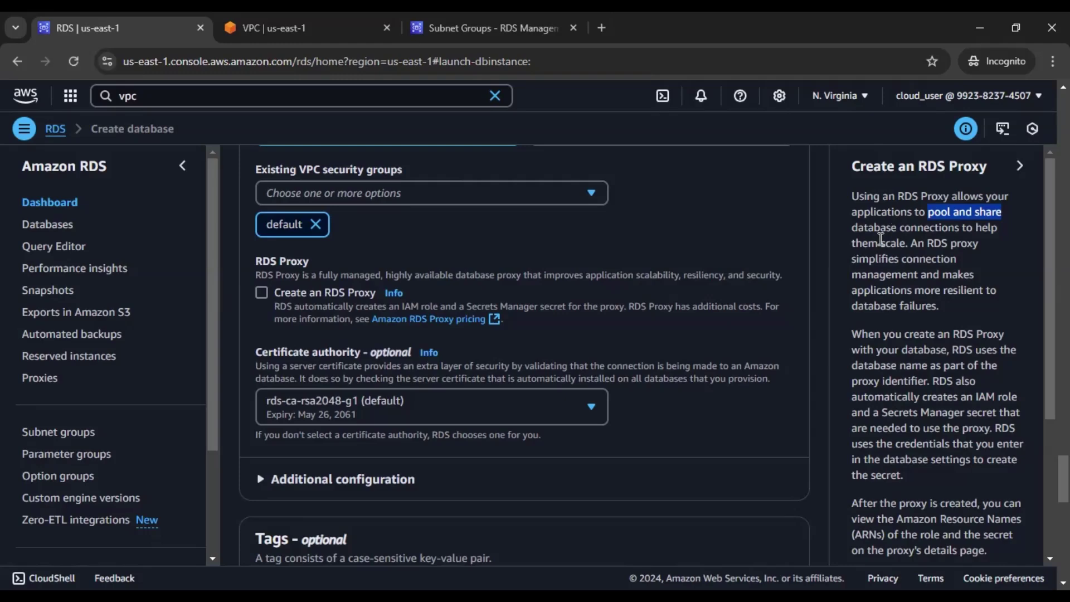
left_click(936, 224)
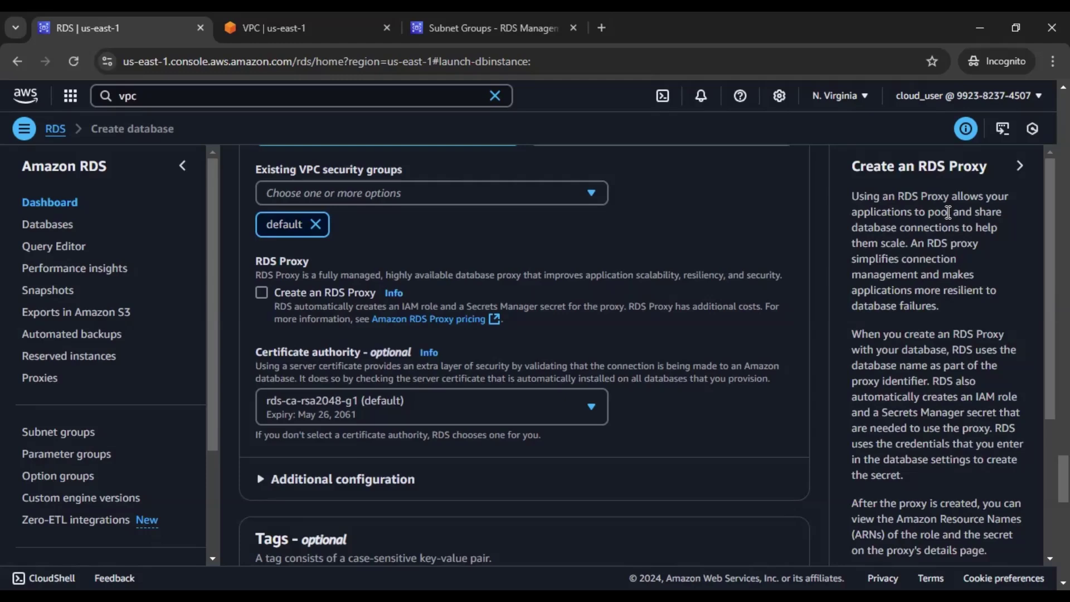
double_click(947, 213)
scroll(916, 337, "down", 2)
scroll(917, 338, "down", 2)
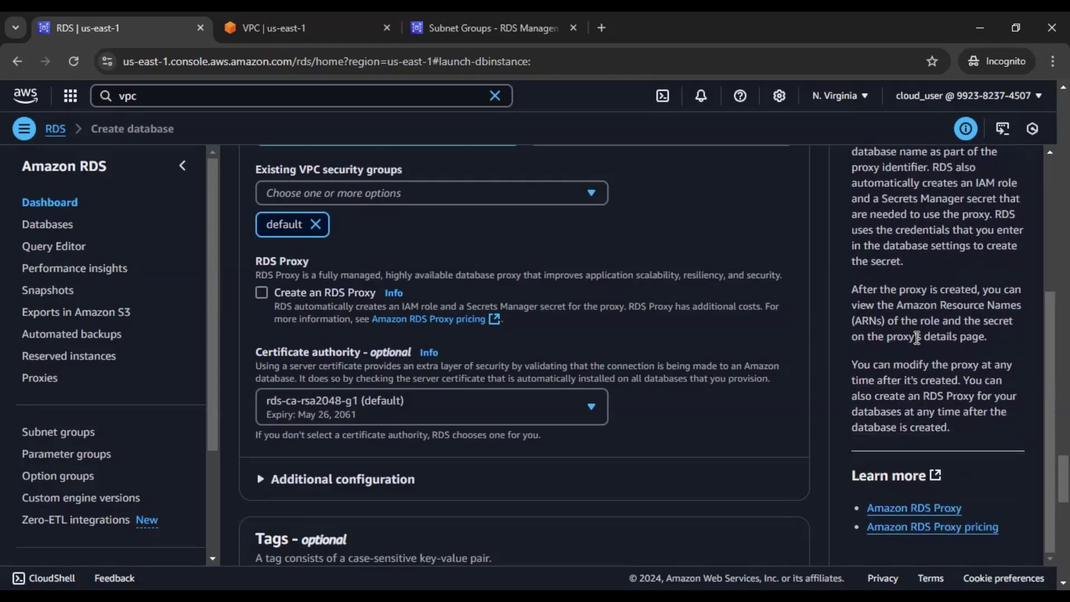
scroll(917, 337, "up", 4)
left_click(773, 254)
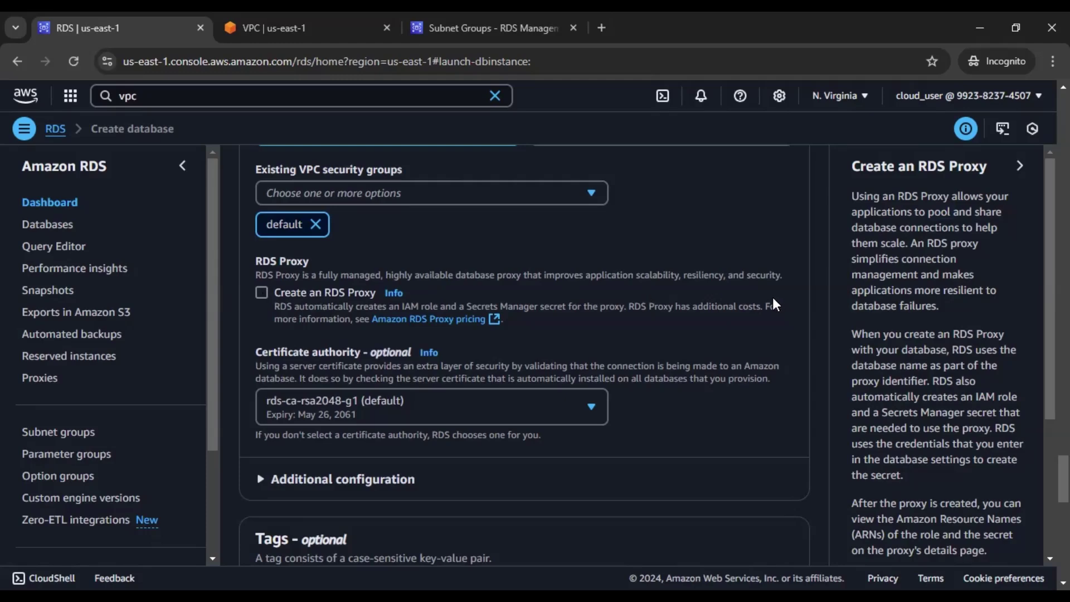
- Expand the additional connectivity configuration below the certificate authority and inspect the database port
scroll(772, 298, "down", 1)
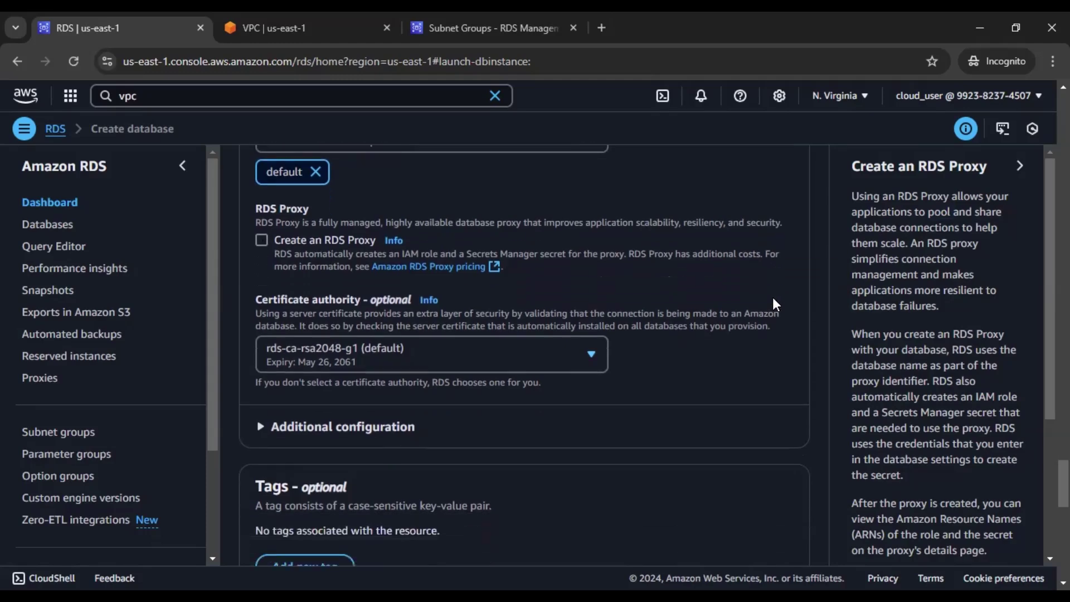
scroll(773, 303, "down", 2)
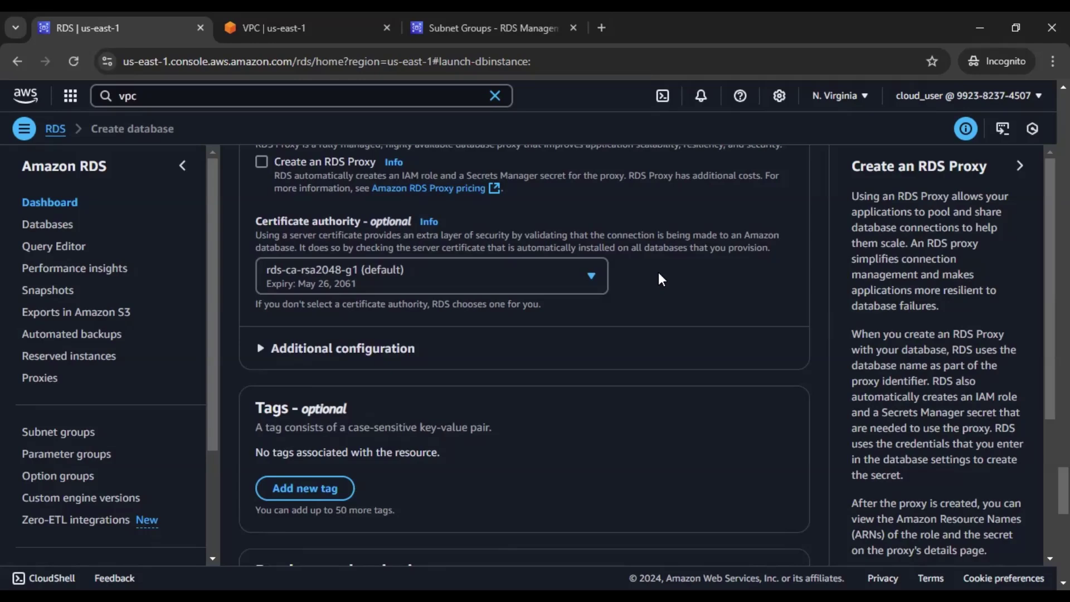
left_click(392, 349)
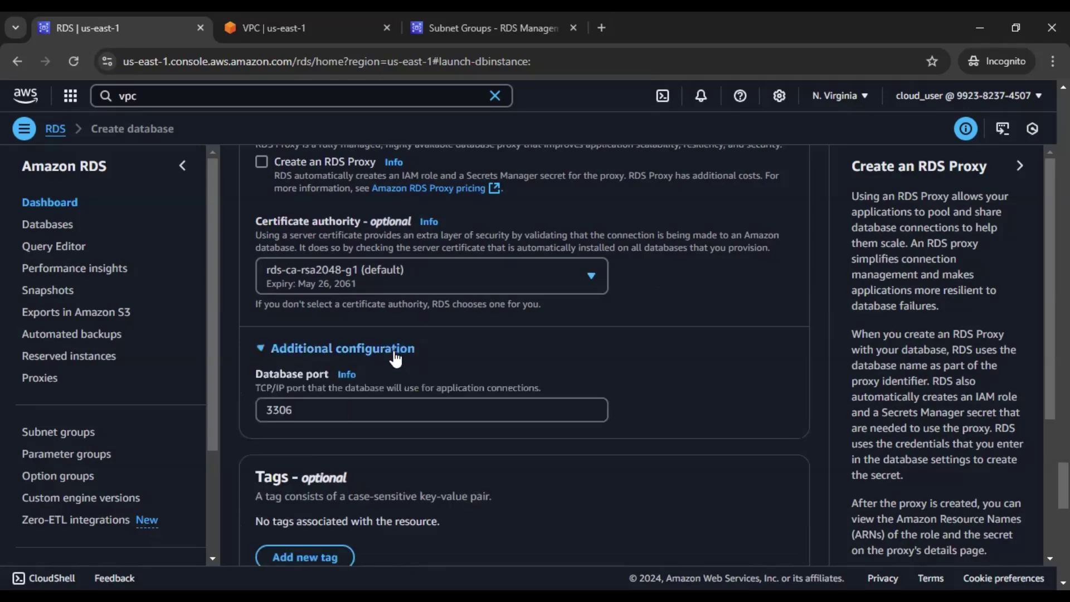
scroll(630, 332, "down", 3)
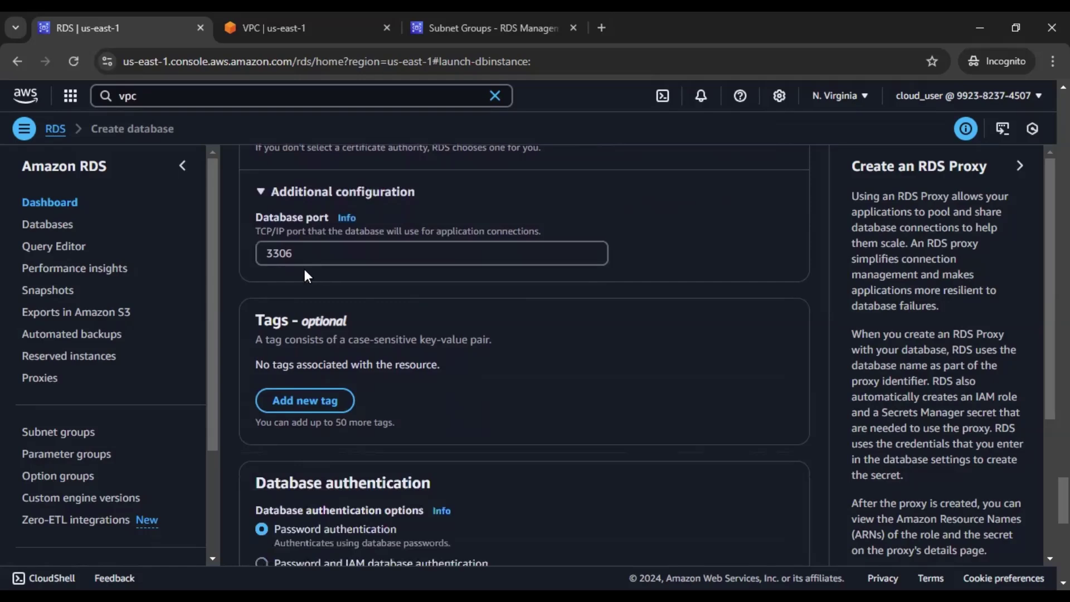
left_click(298, 248)
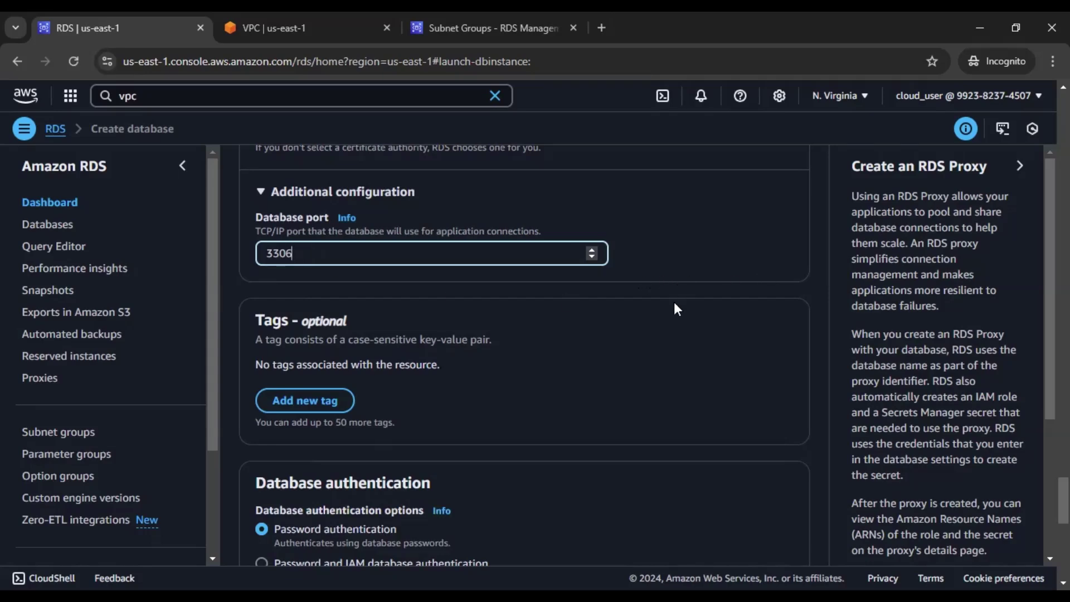
- Examine the optional Tags section, including its key-value pair description, and the database authentication options
scroll(675, 303, "down", 1)
scroll(675, 303, "down", 3)
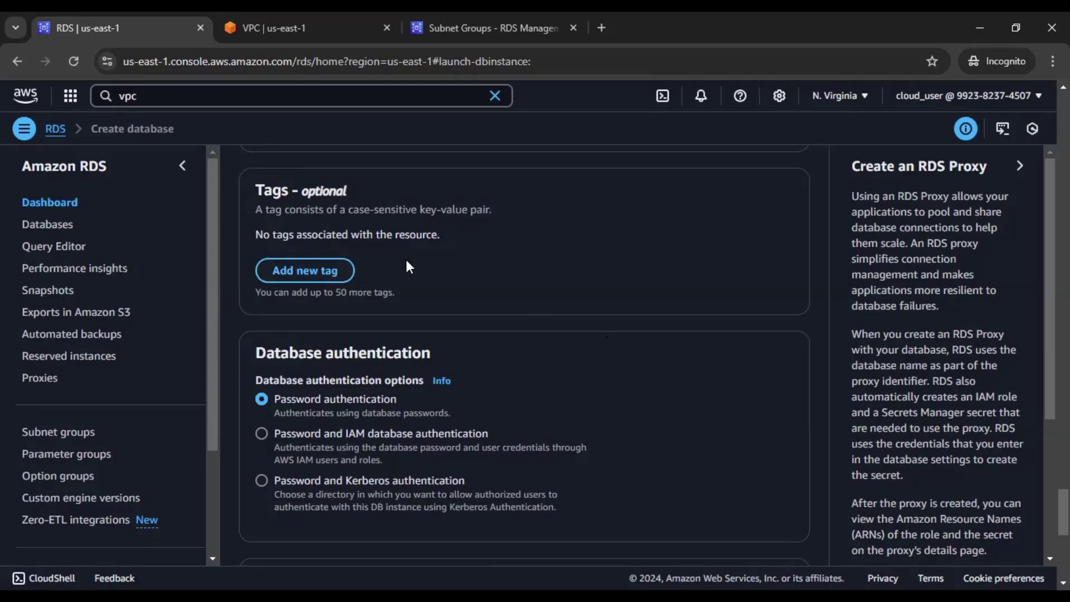
left_click_drag(391, 211, 487, 211)
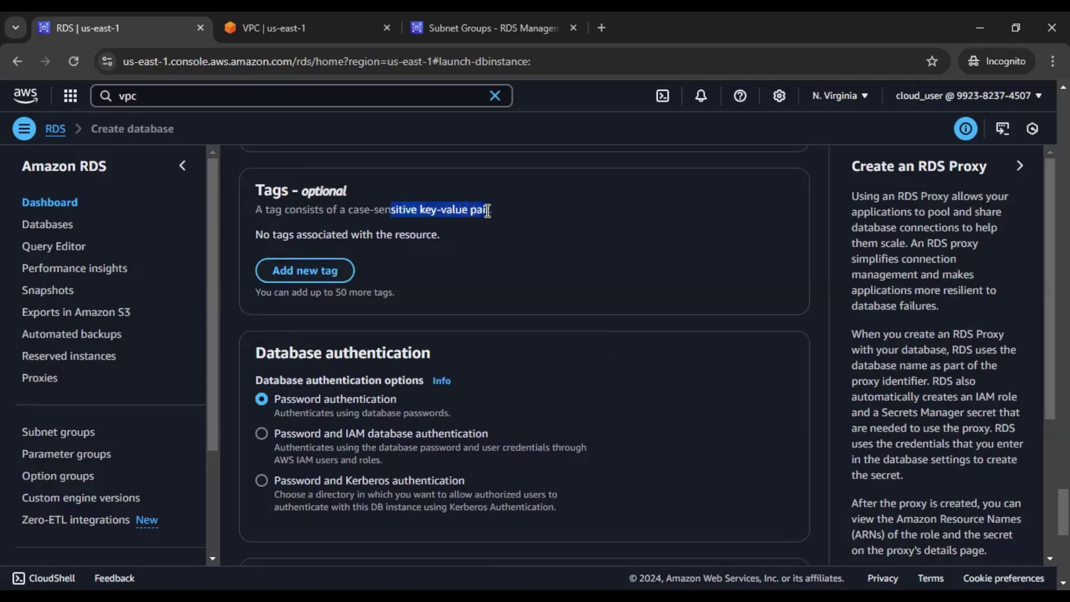
left_click(469, 223)
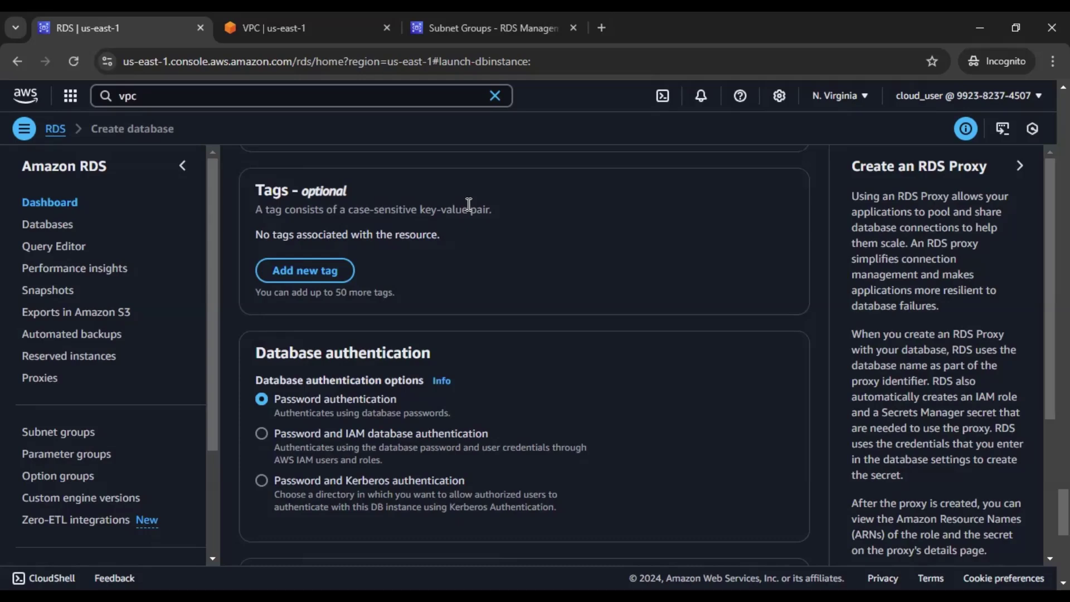
scroll(624, 288, "down", 1)
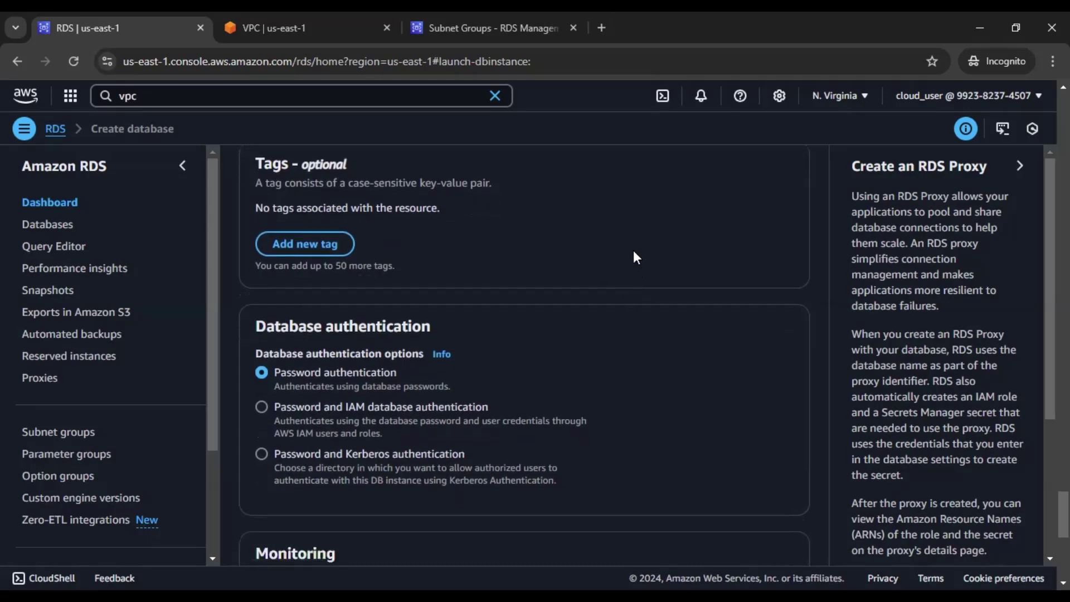
left_click_drag(419, 183, 493, 189)
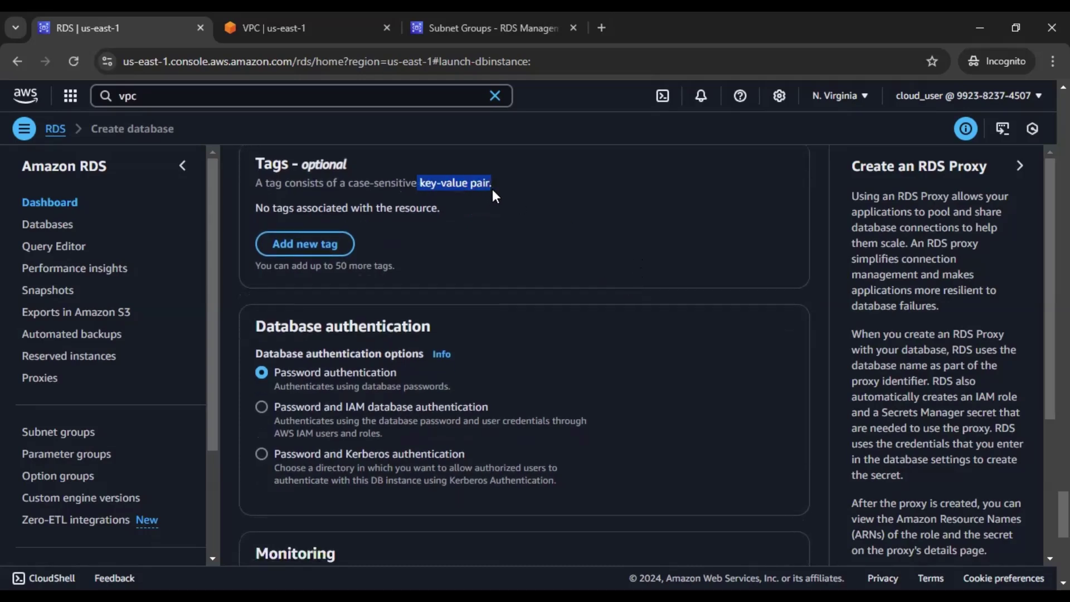
left_click(542, 190)
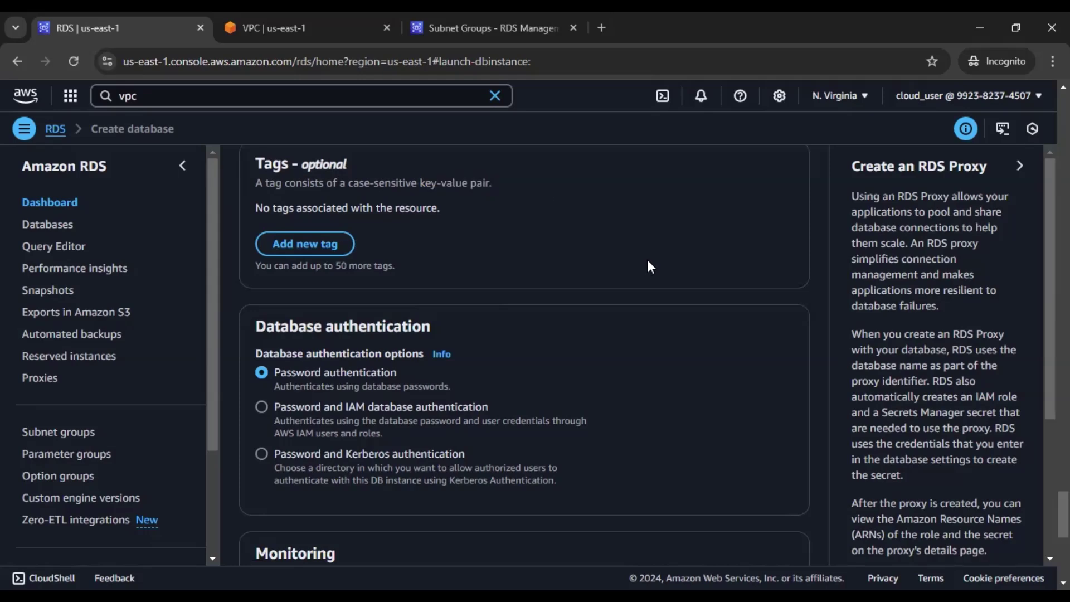
scroll(652, 258, "down", 1)
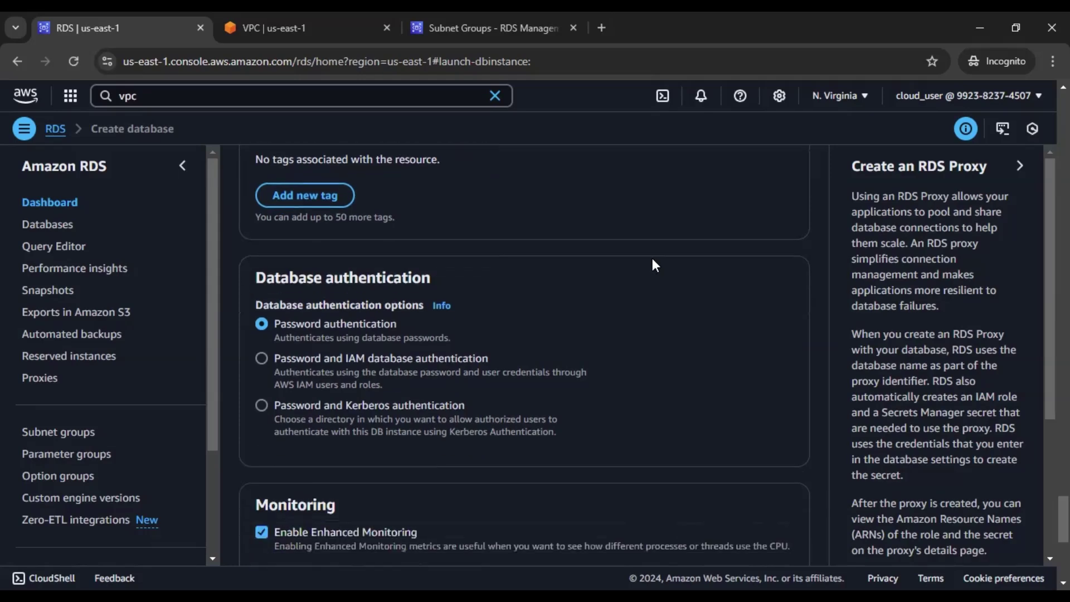
scroll(652, 259, "down", 2)
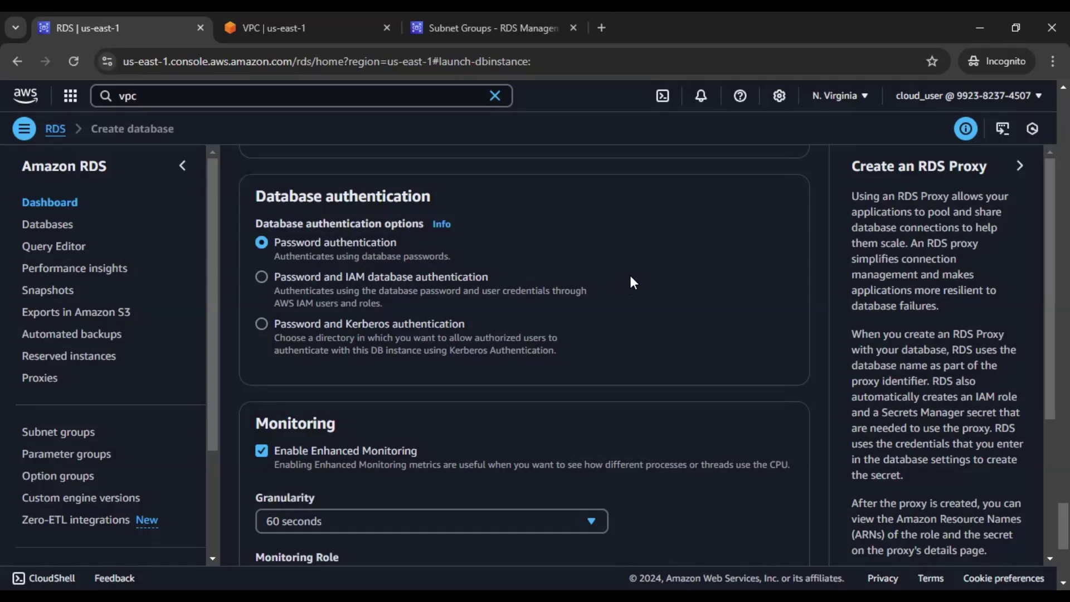
- Set the Enhanced Monitoring granularity to 1 second
scroll(632, 277, "down", 2)
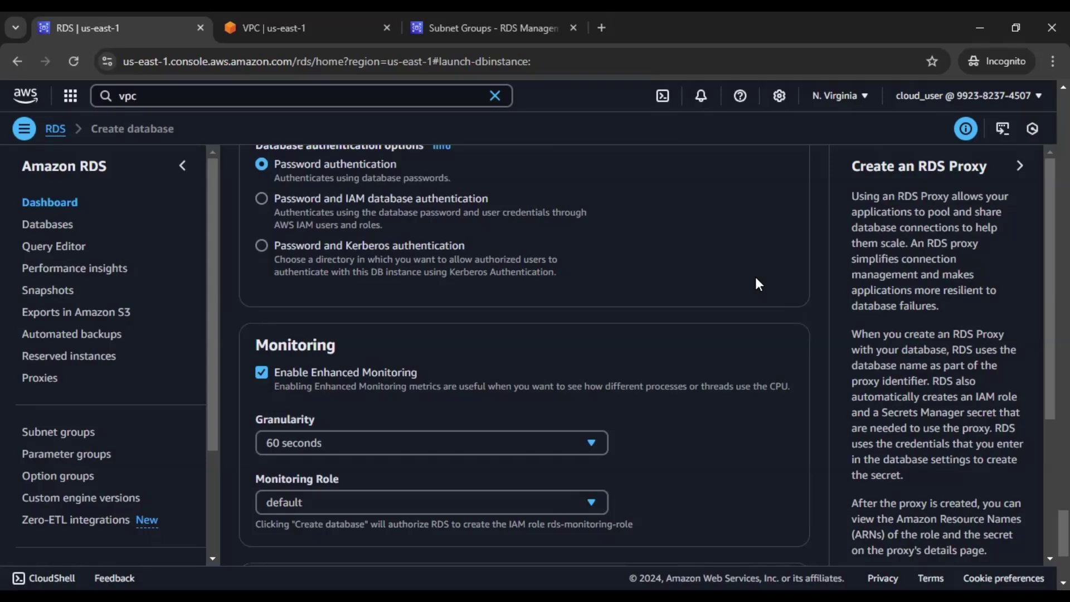
scroll(756, 278, "down", 3)
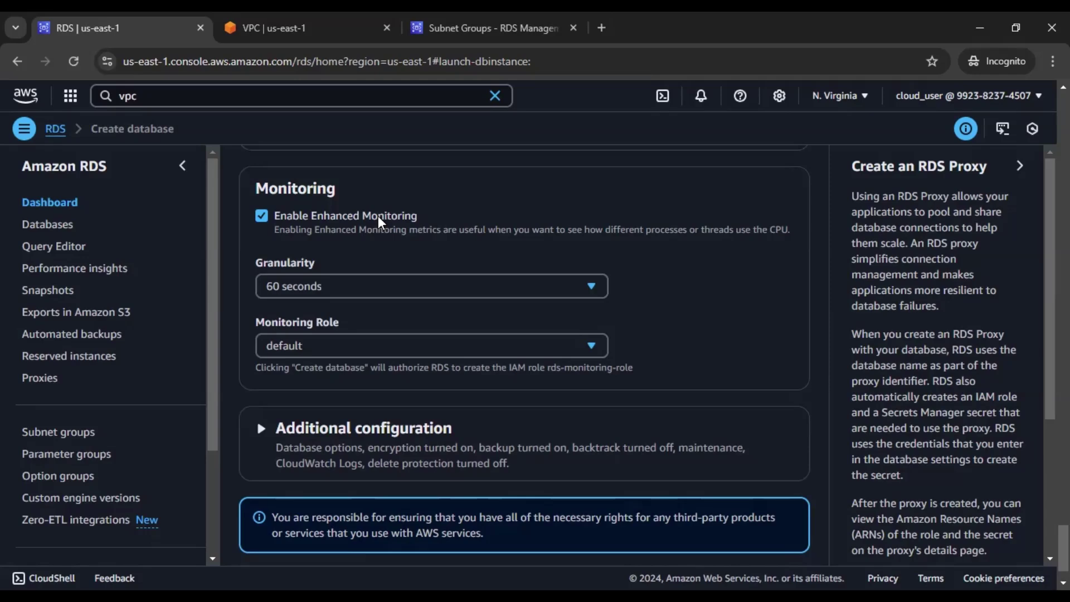
left_click(370, 288)
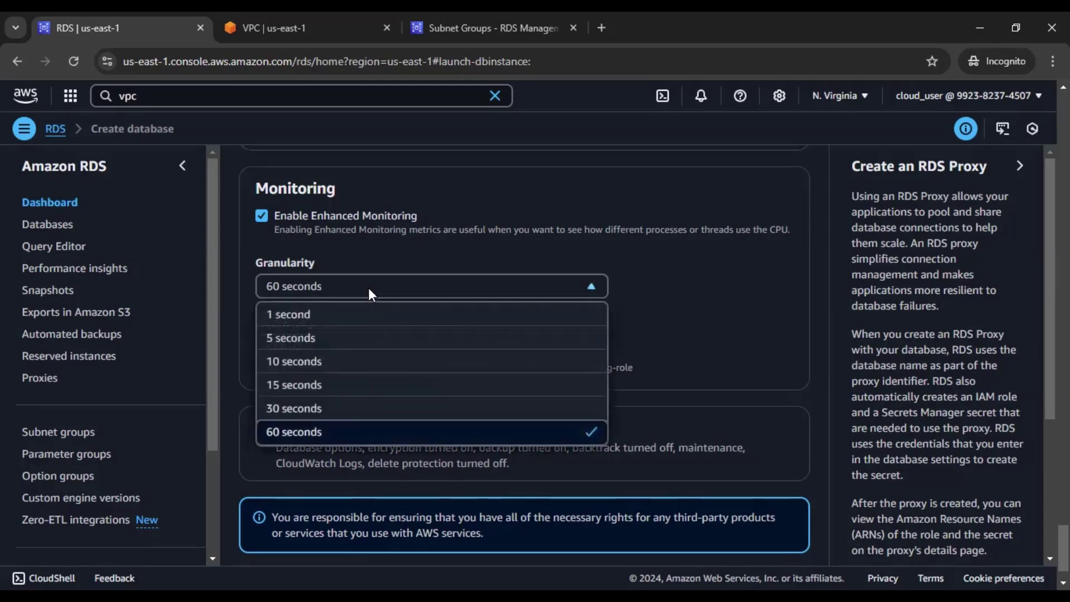
left_click(359, 316)
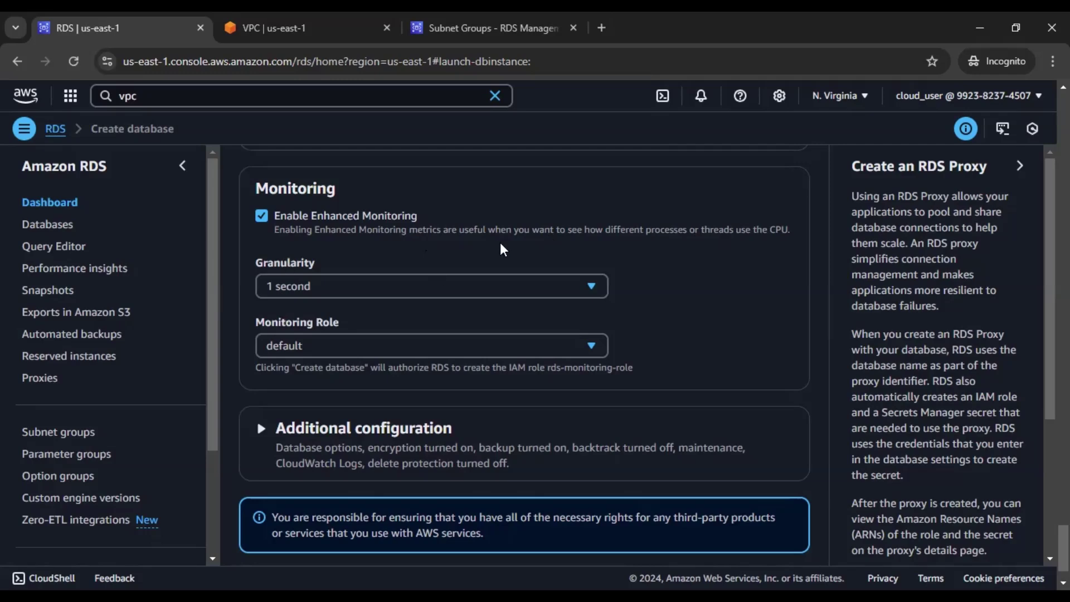
left_click(336, 285)
left_click(336, 287)
- Expand the additional configuration and enter testdb as the initial database name
scroll(640, 258, "down", 1)
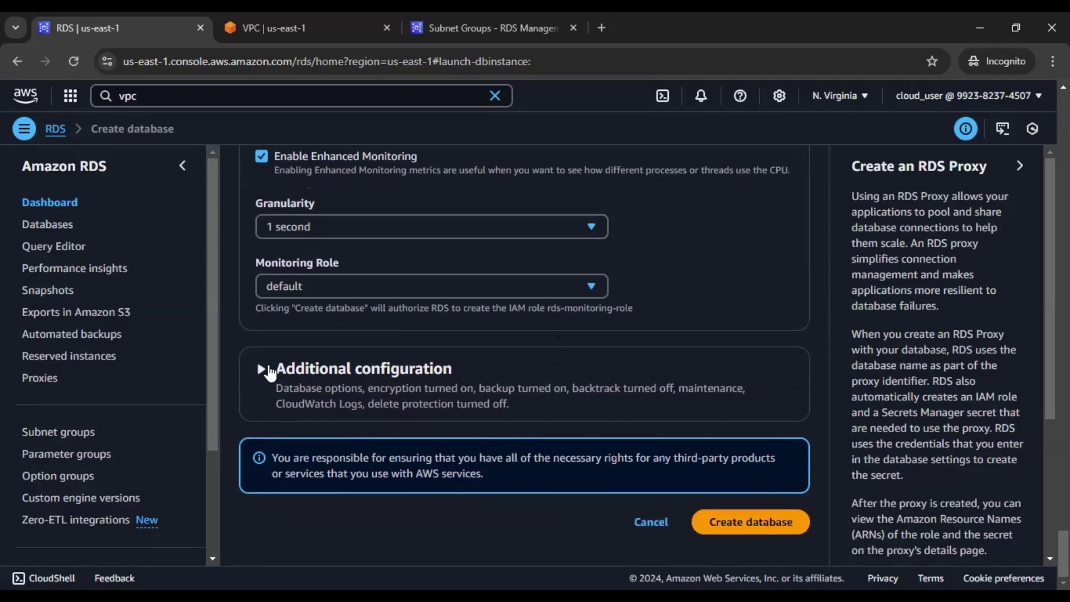
left_click(261, 369)
scroll(633, 336, "down", 1)
scroll(692, 294, "down", 2)
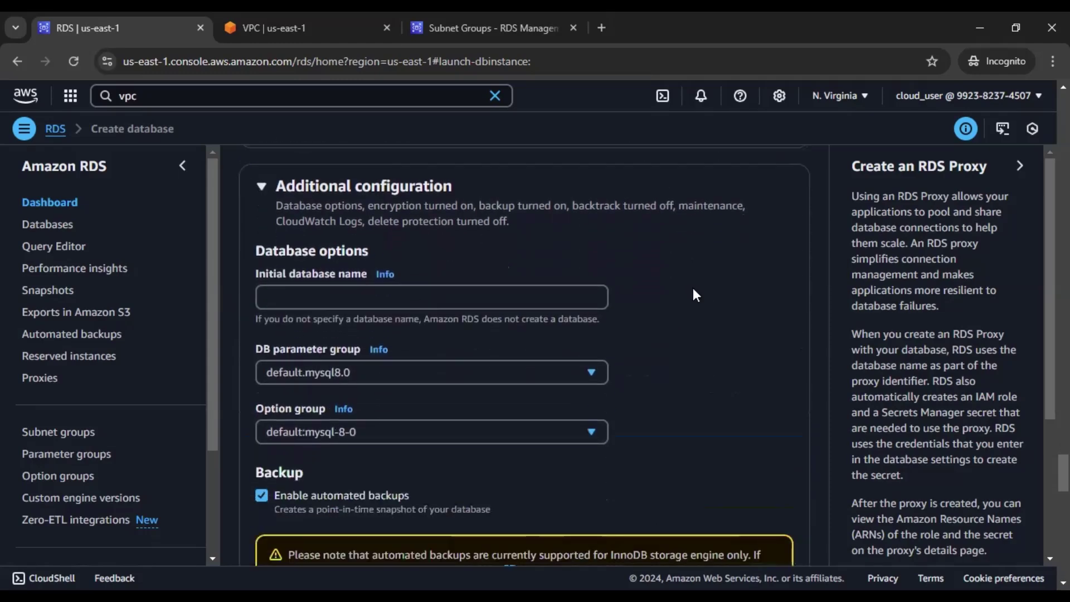
left_click(590, 295)
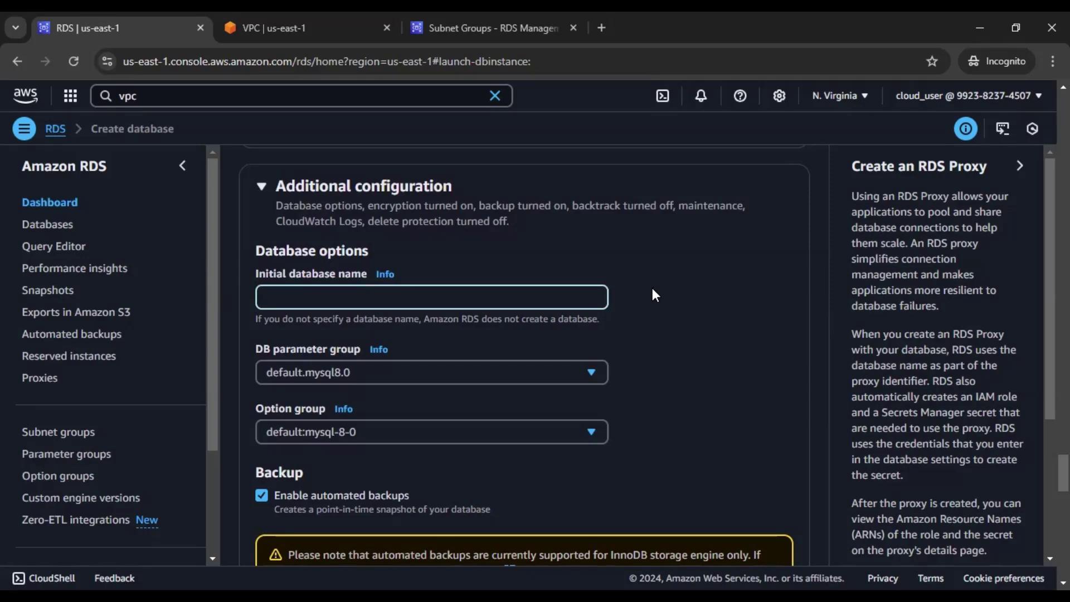
type("testdb")
scroll(608, 356, "down", 1)
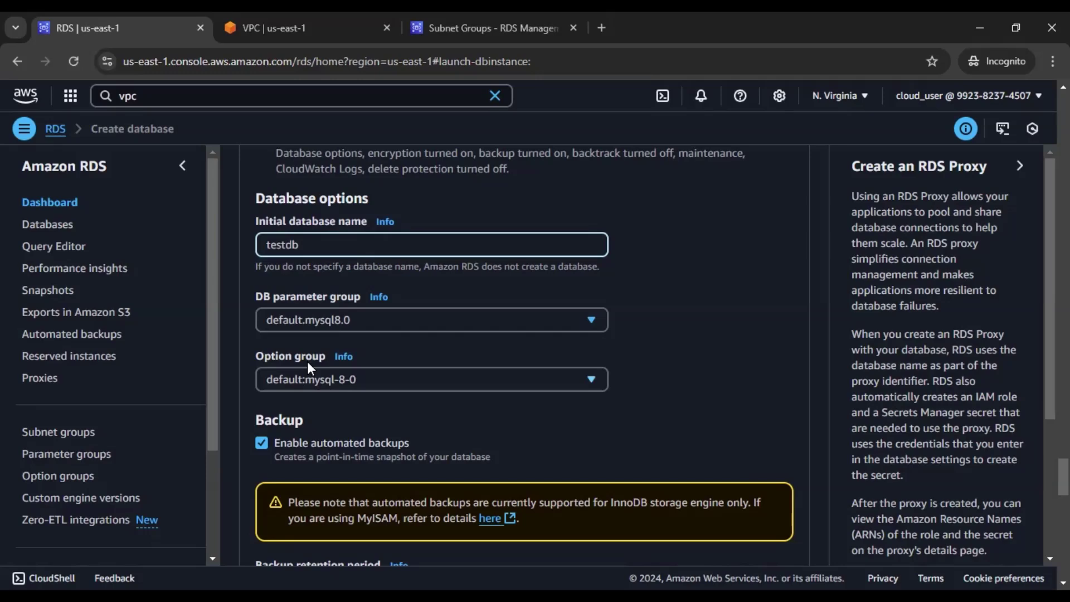
left_click(685, 337)
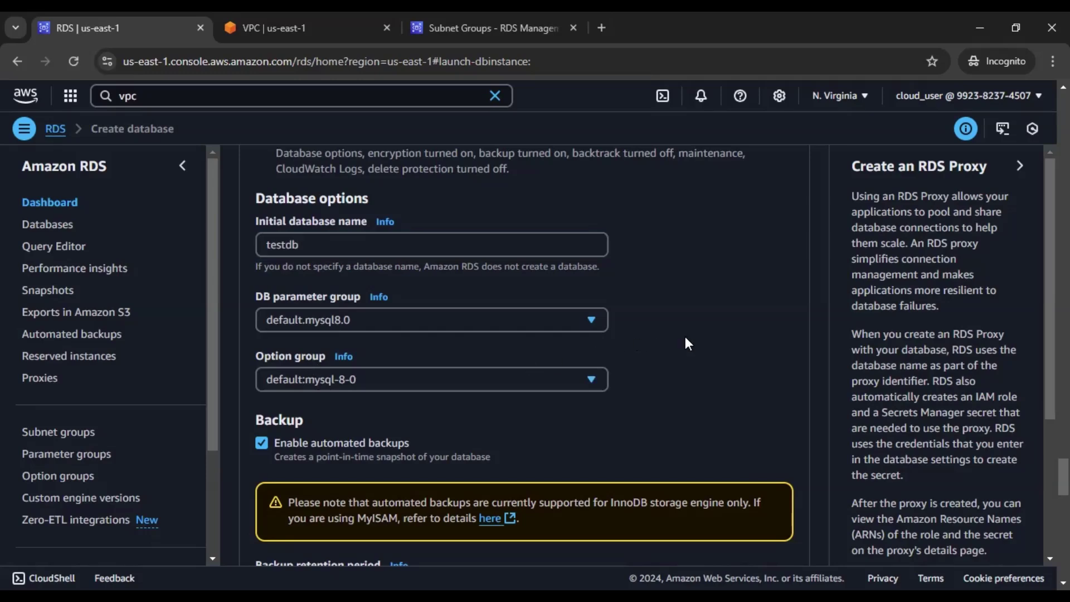
- Open the DB parameter group help, and open the Parameter groups page in a new browser tab placed beside the database creation form
left_click(378, 297)
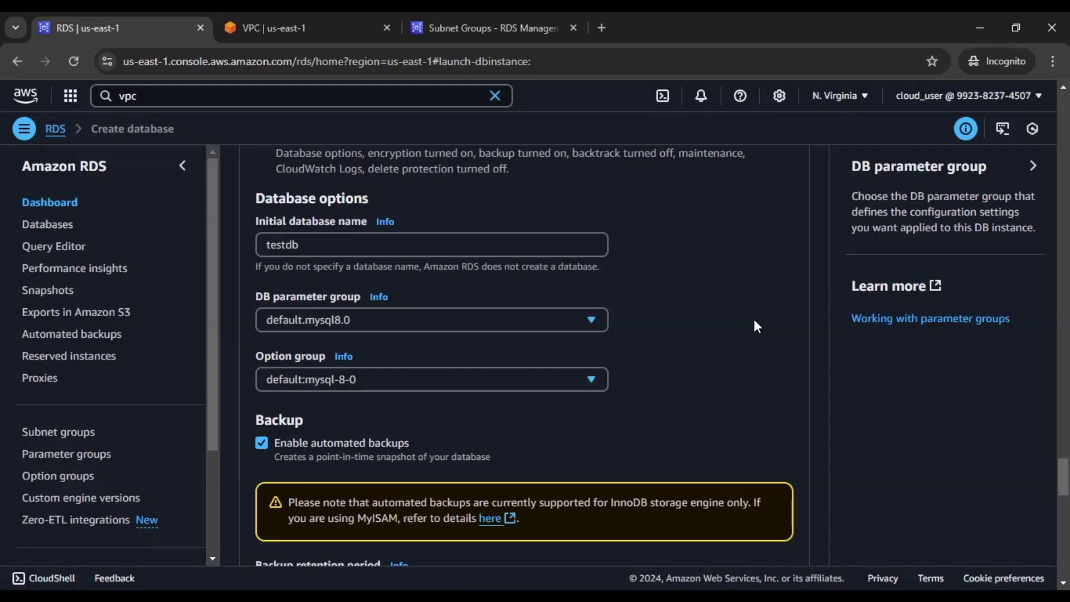
right_click(79, 463)
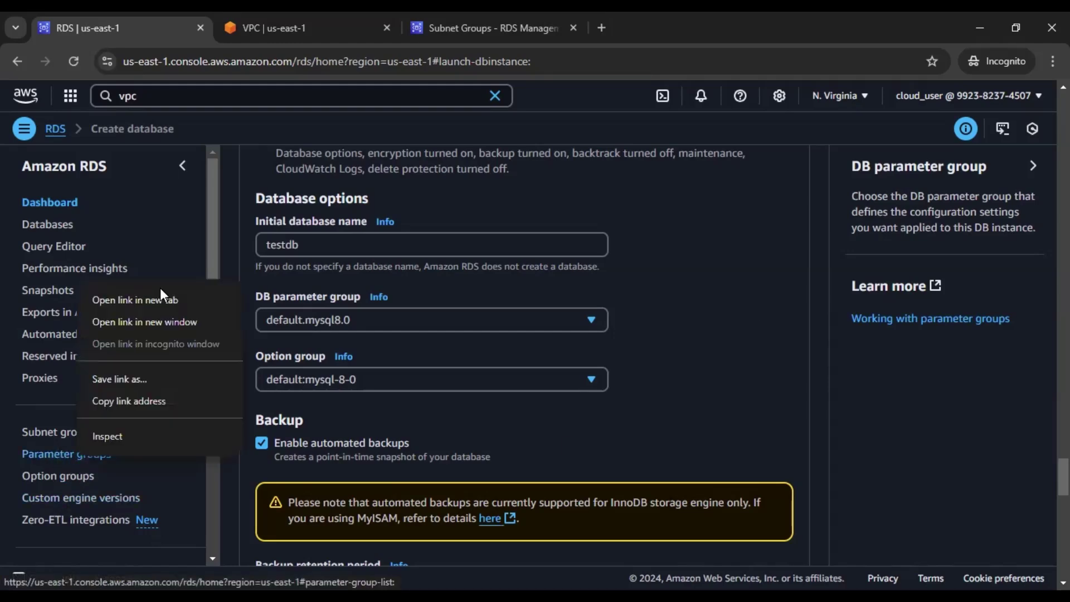
left_click(154, 300)
left_click_drag(737, 21, 323, 29)
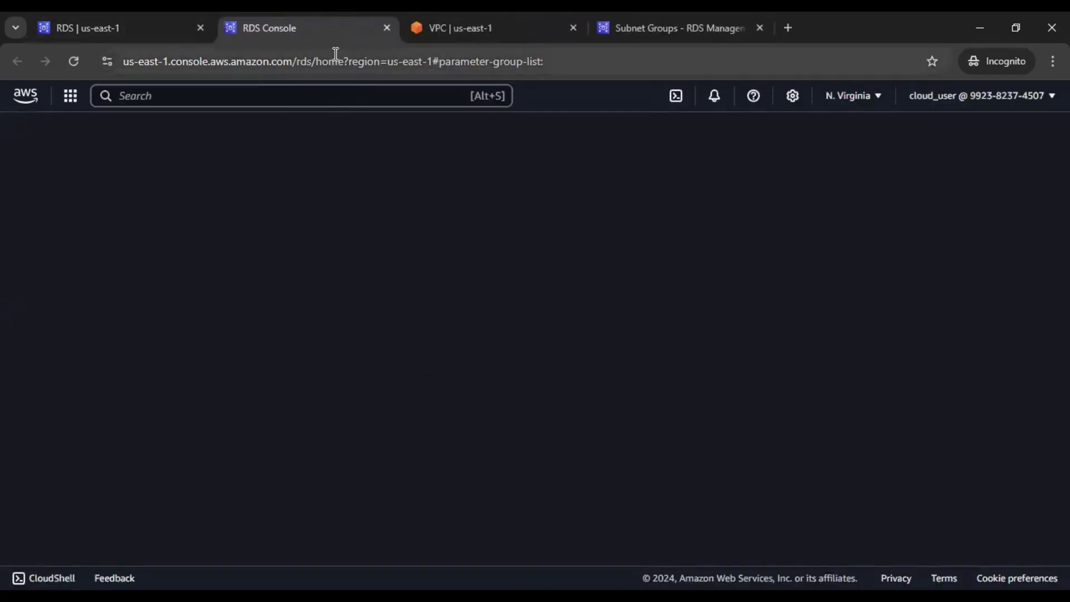
- Compare the DB parameter group selected in the creation form with the list of default parameter groups
left_click(95, 34)
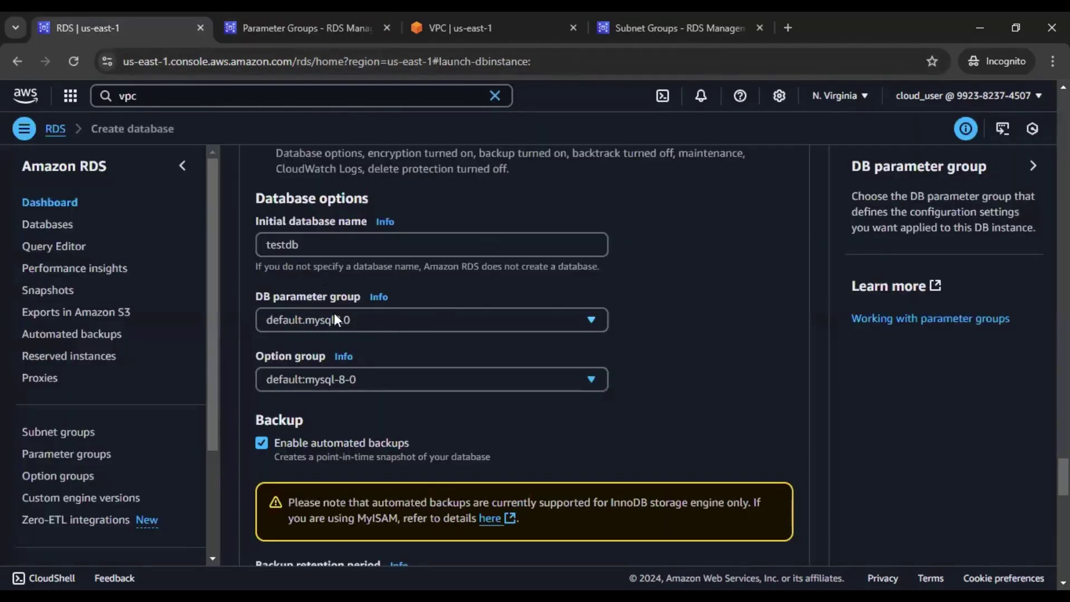
left_click(309, 25)
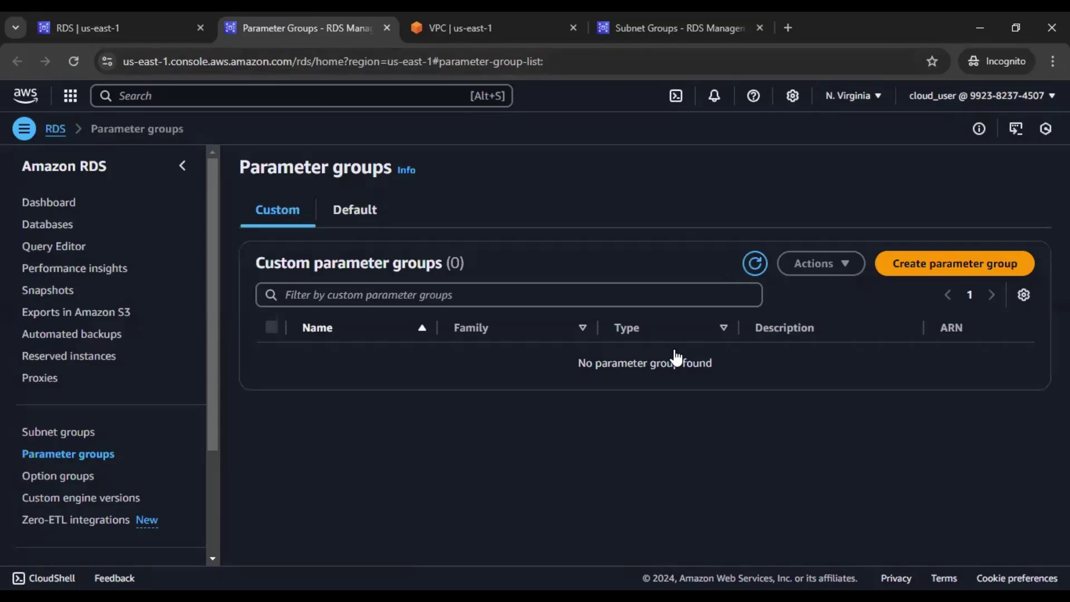
left_click(354, 210)
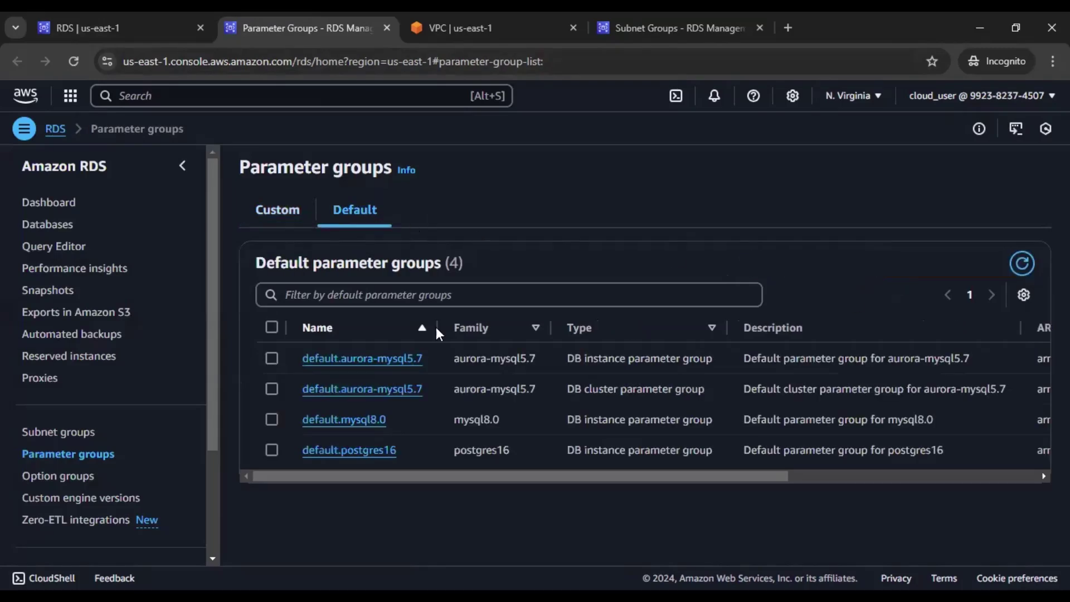
left_click(96, 27)
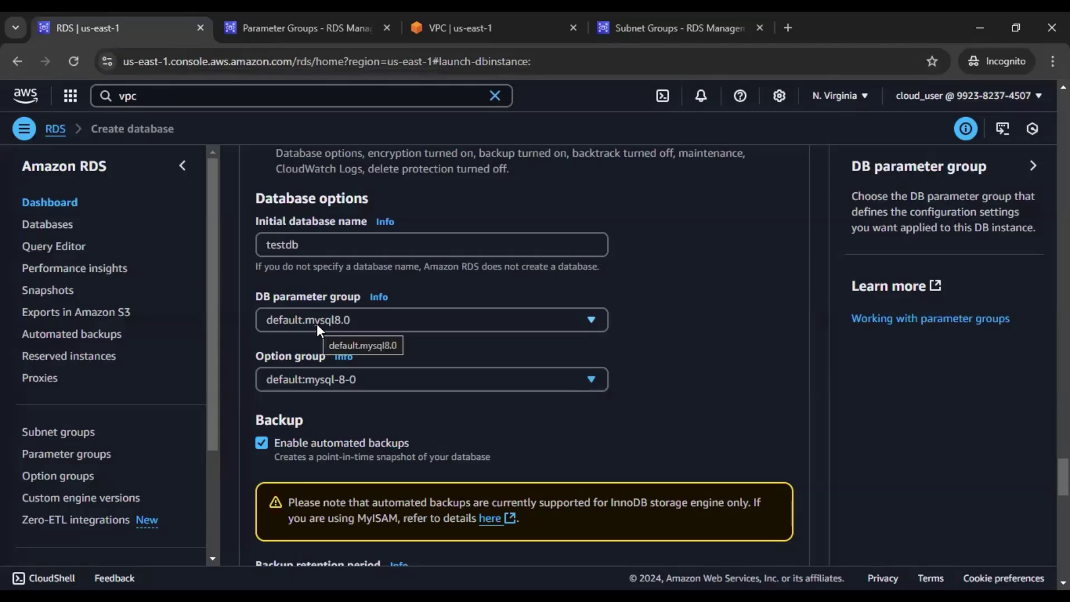
left_click(299, 21)
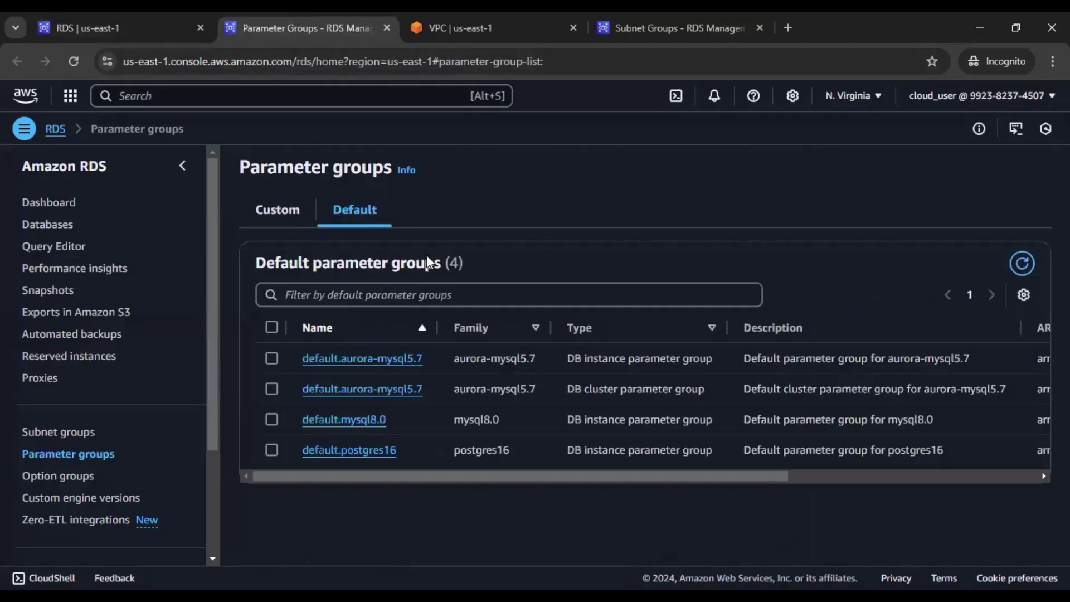
- Open the default.mysql8.0 parameter group and examine its parameters, assigned resources, recent events and tags
left_click(367, 427)
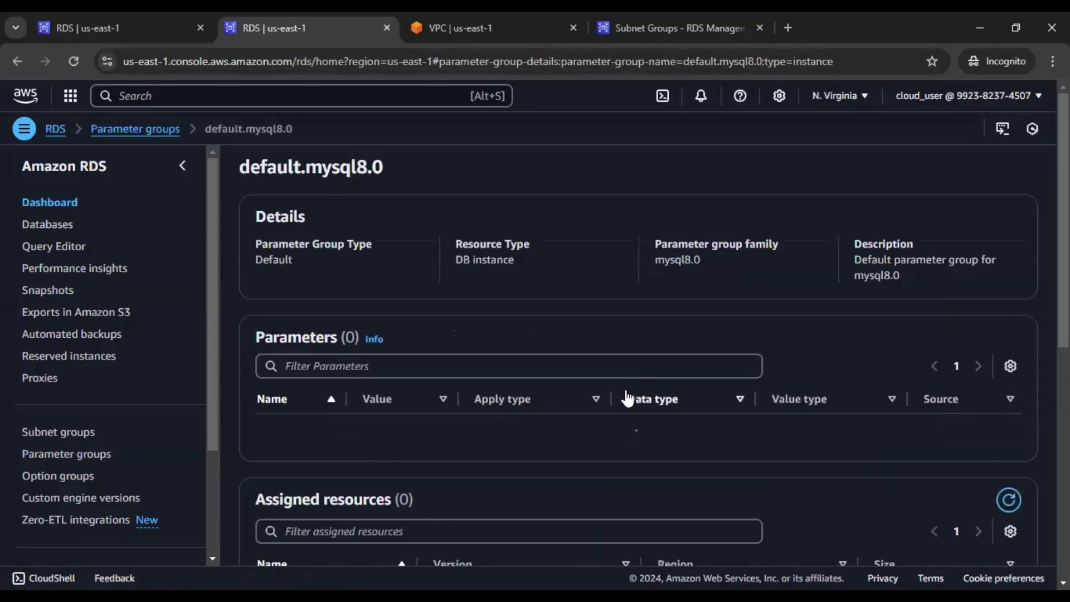
scroll(631, 384, "down", 4)
scroll(630, 382, "down", 5)
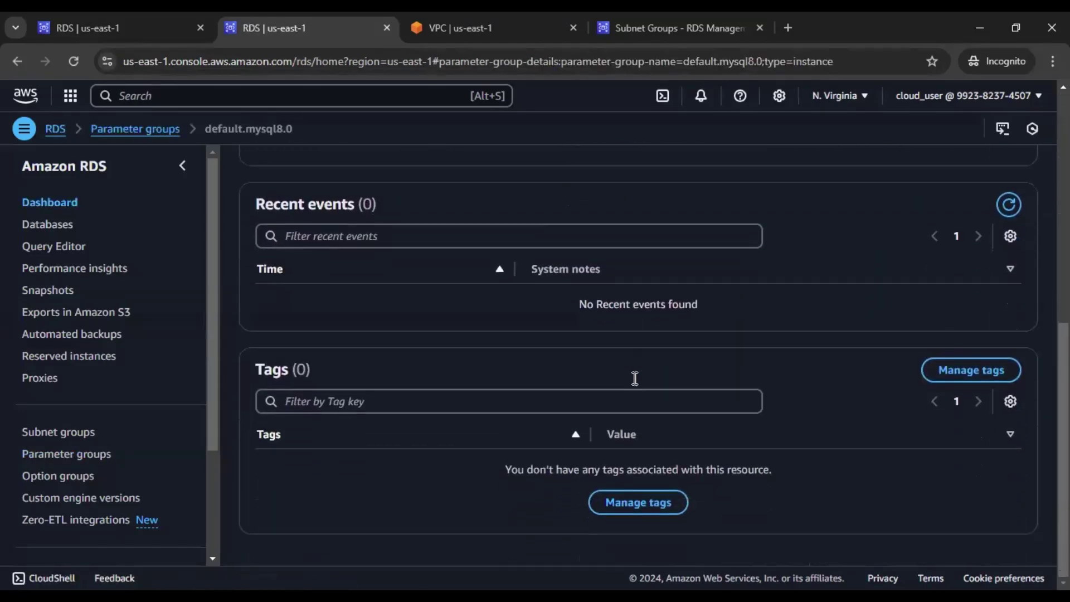
scroll(634, 379, "up", 10)
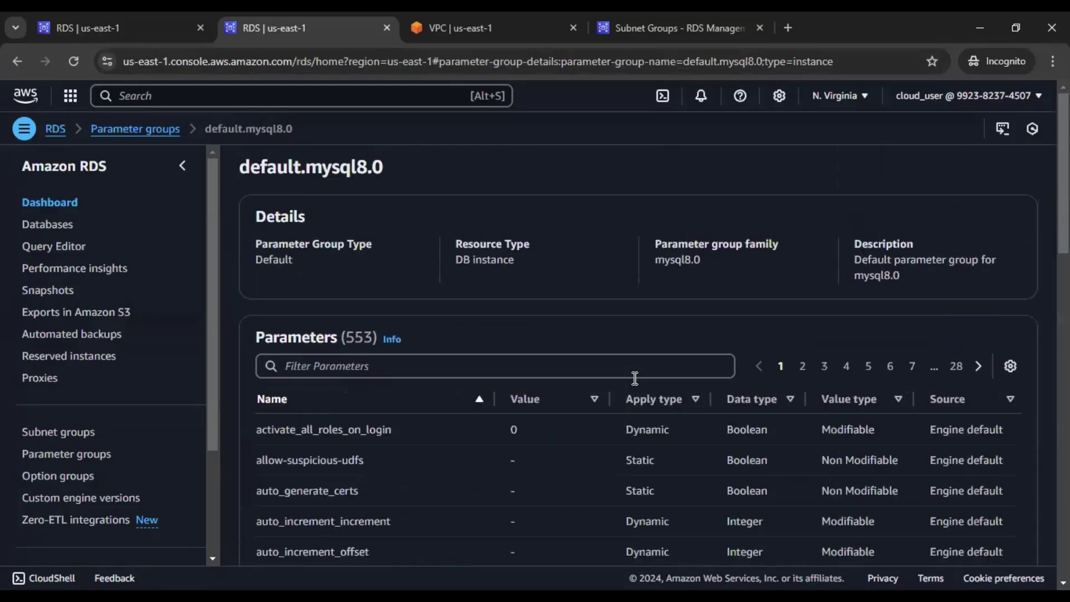
scroll(635, 378, "down", 3)
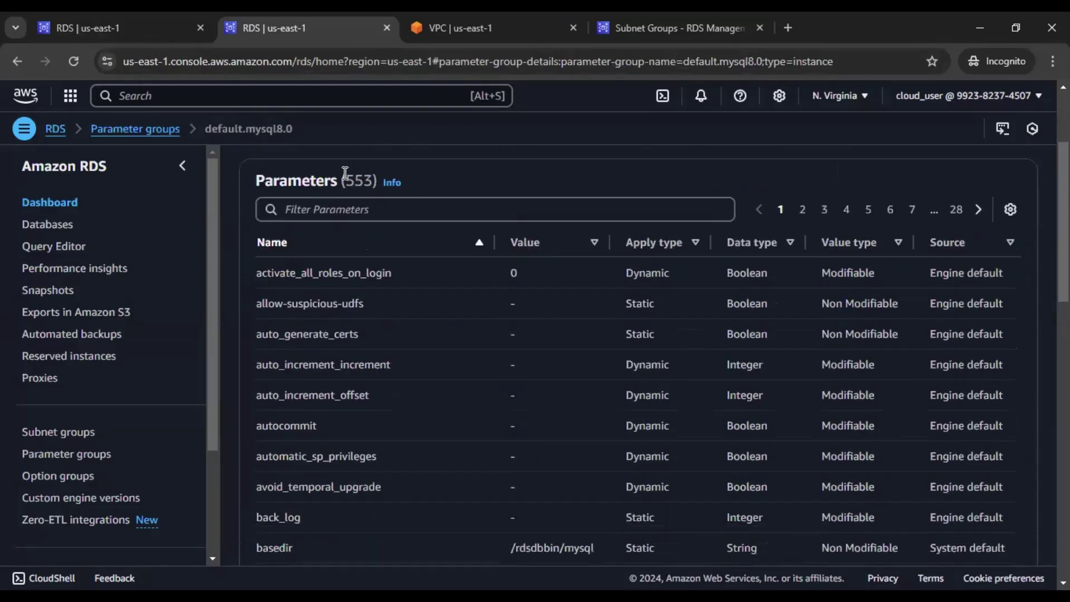
left_click_drag(342, 179, 378, 179)
left_click(454, 177)
scroll(638, 255, "down", 2)
scroll(564, 341, "down", 2)
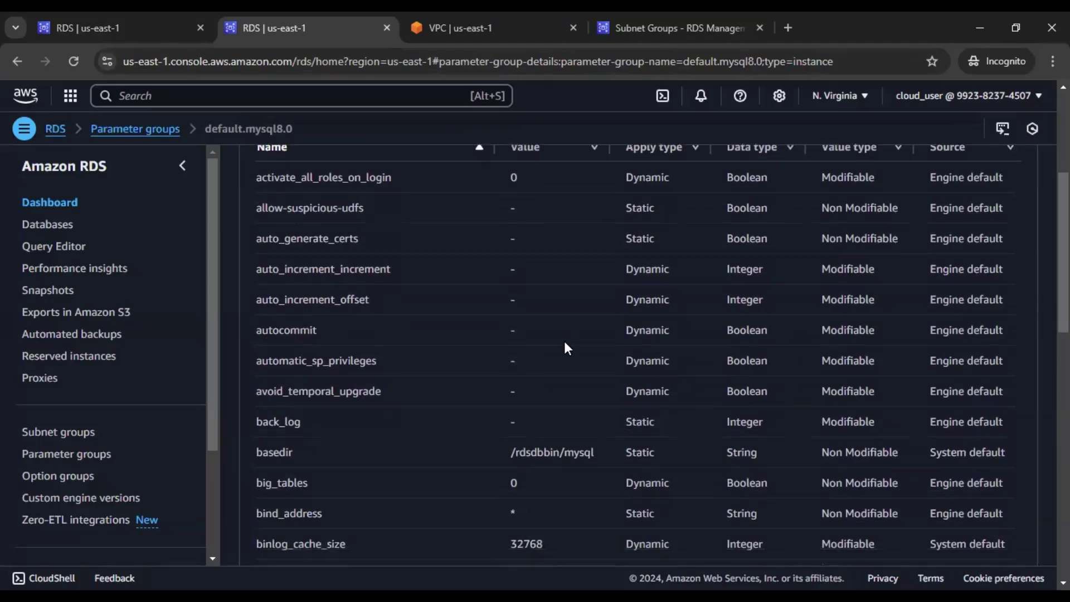
scroll(778, 346, "up", 3)
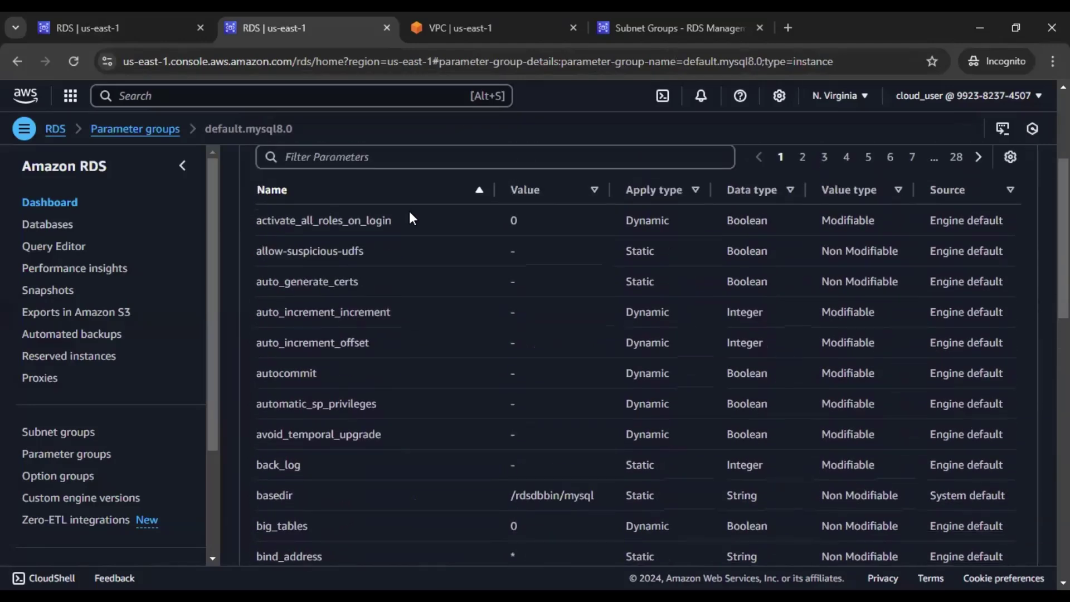
scroll(755, 289, "down", 6)
scroll(756, 290, "down", 2)
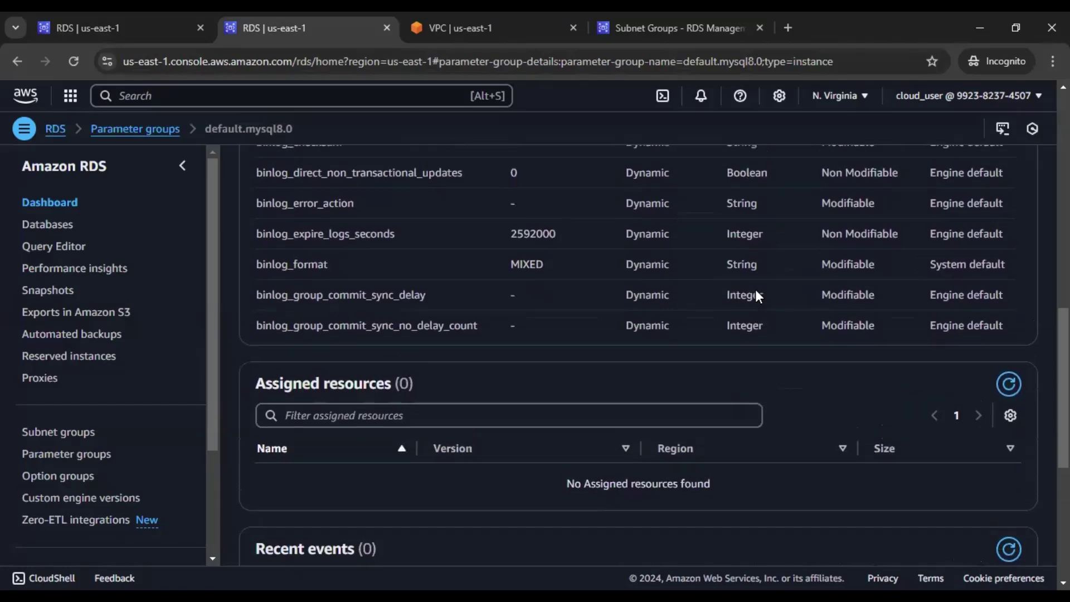
scroll(755, 291, "up", 12)
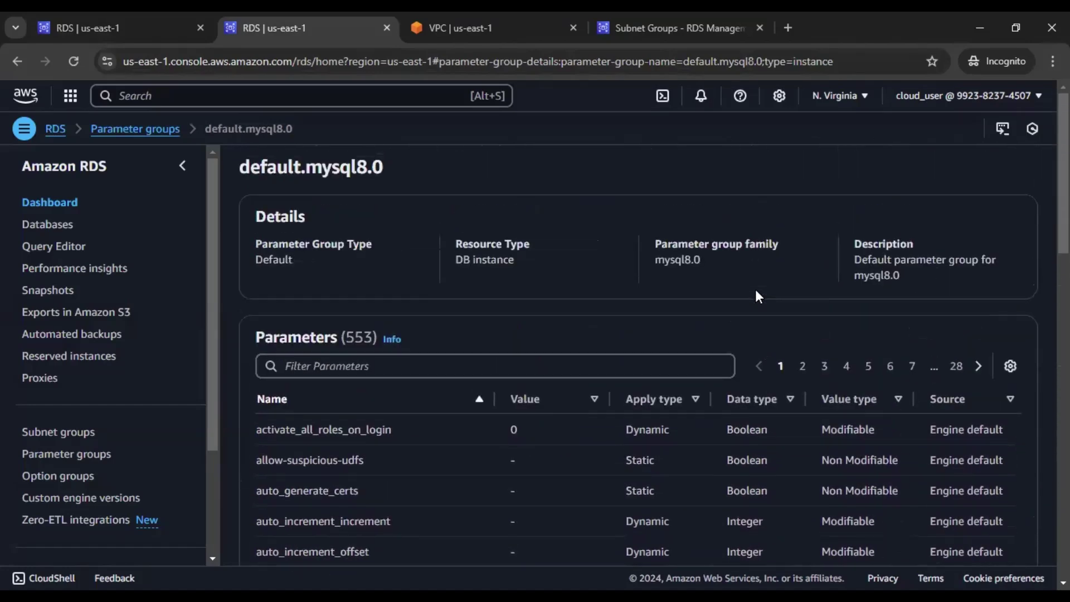
- Return to the parameter groups list, inspect the default aurora-mysql5.7 cluster group's row across all columns, and view the custom groups
left_click(167, 130)
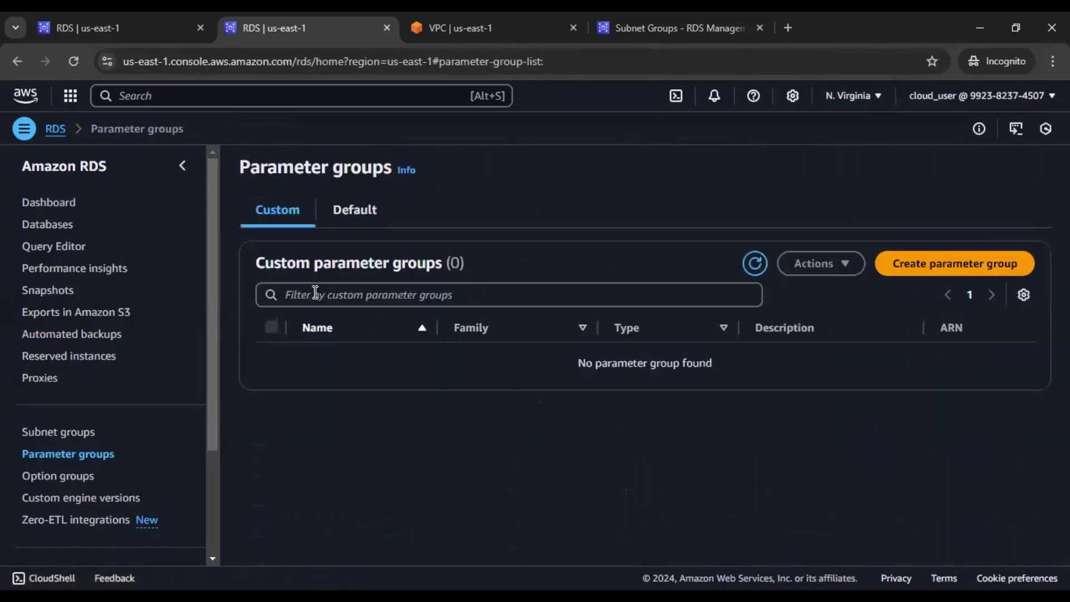
left_click(359, 215)
left_click(272, 389)
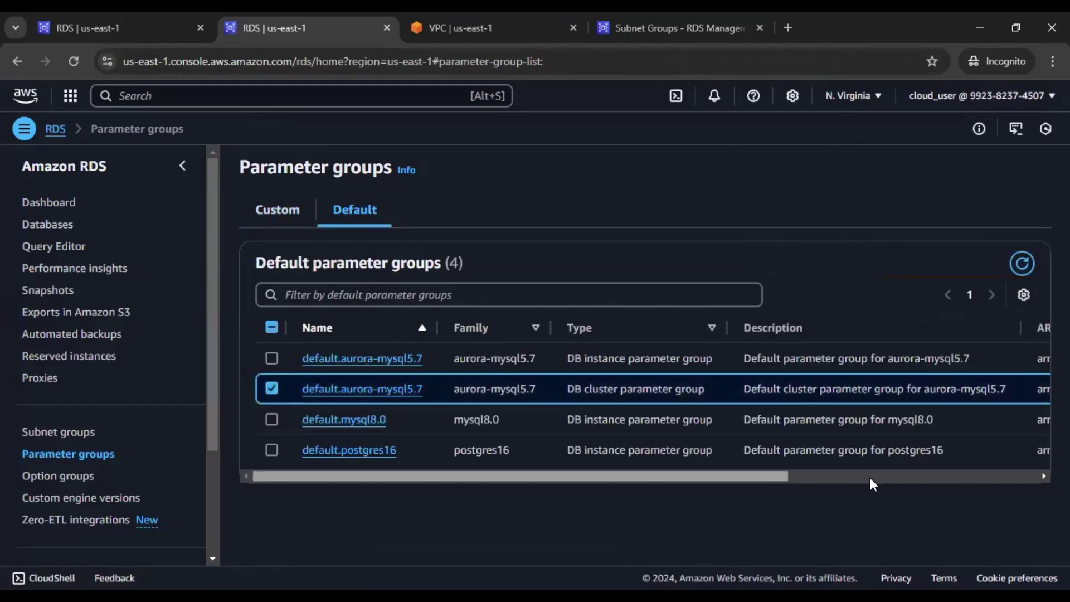
left_click(869, 477)
left_click_drag(999, 475, 502, 480)
left_click(272, 388)
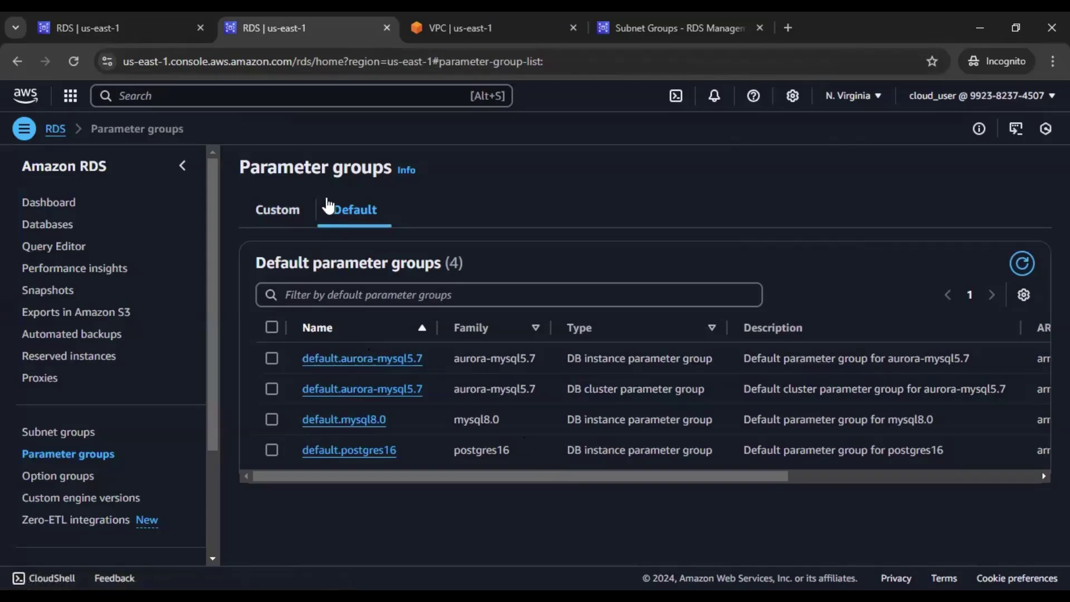
left_click(283, 222)
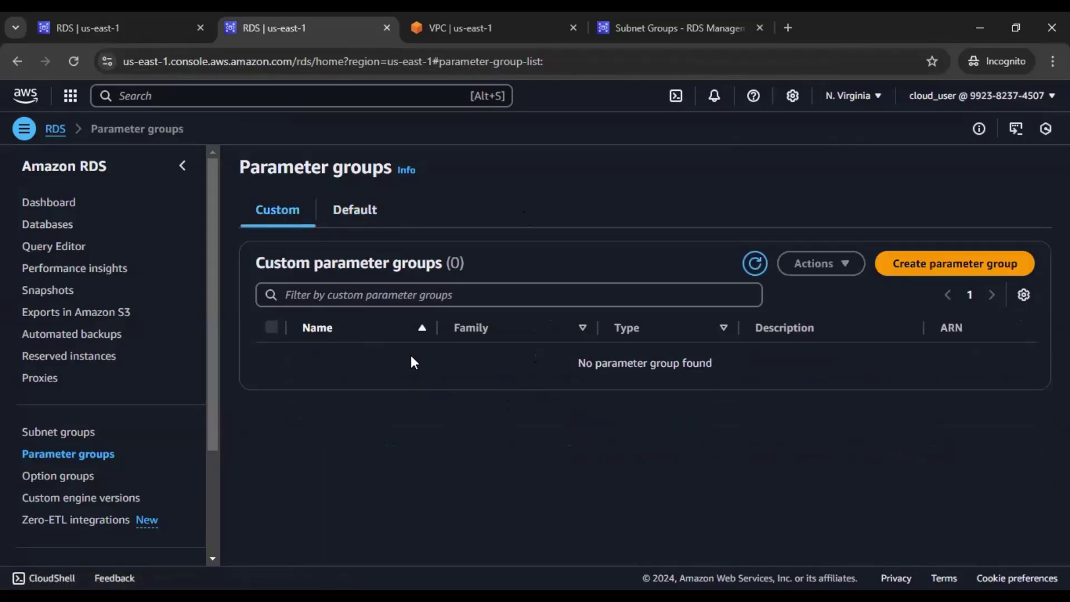
- Return to the database creation form and view the choices available for the DB parameter group
left_click(93, 31)
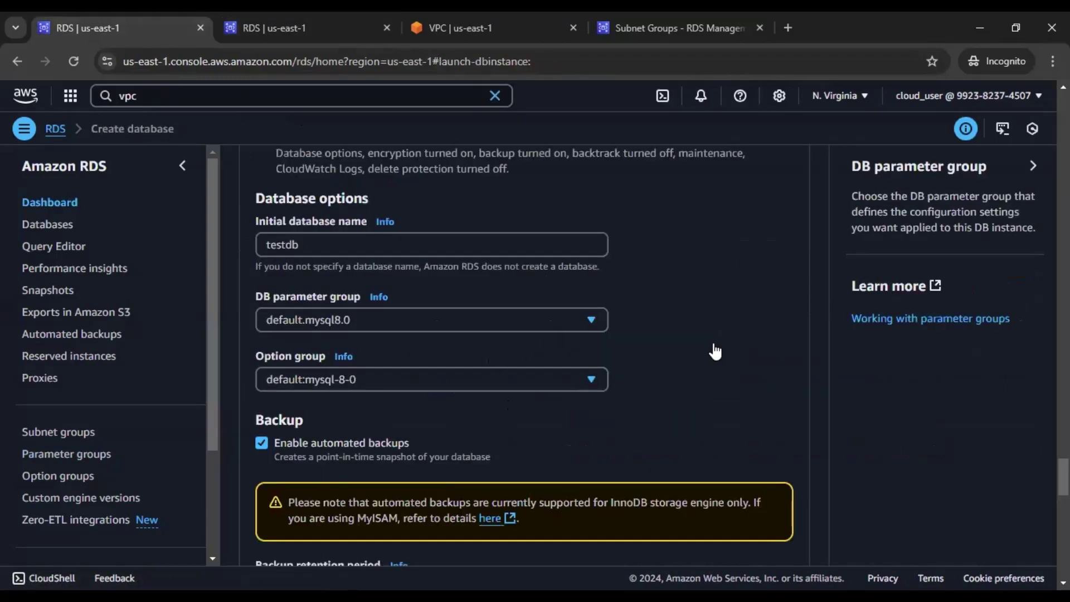
left_click(592, 329)
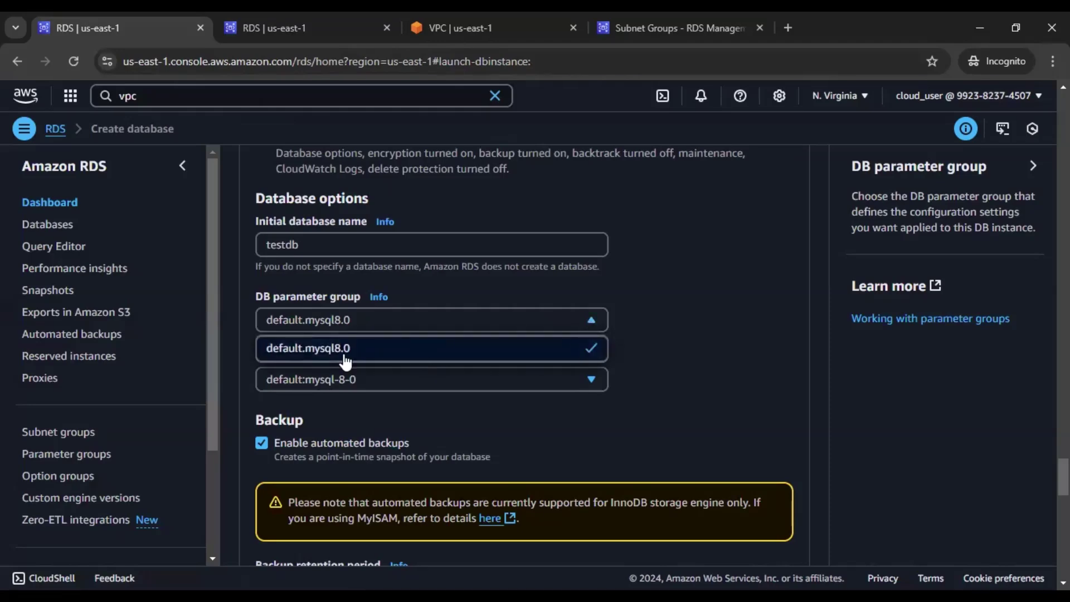
left_click(684, 324)
- Reopen default.mysql8.0 from the default parameter groups and look over its parameter list again
left_click(289, 17)
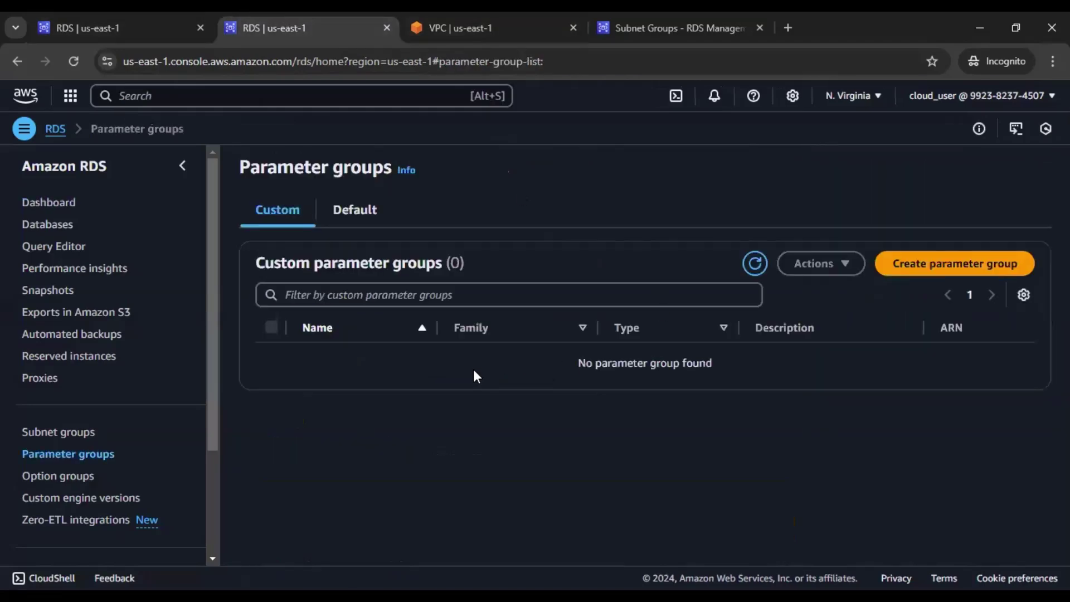
left_click(357, 212)
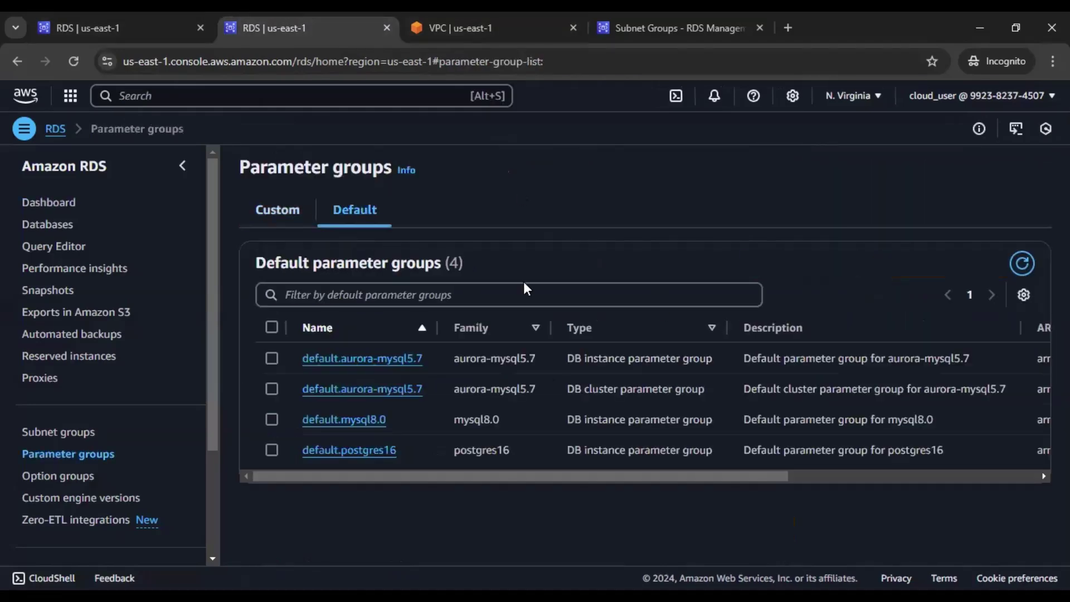
left_click(370, 419)
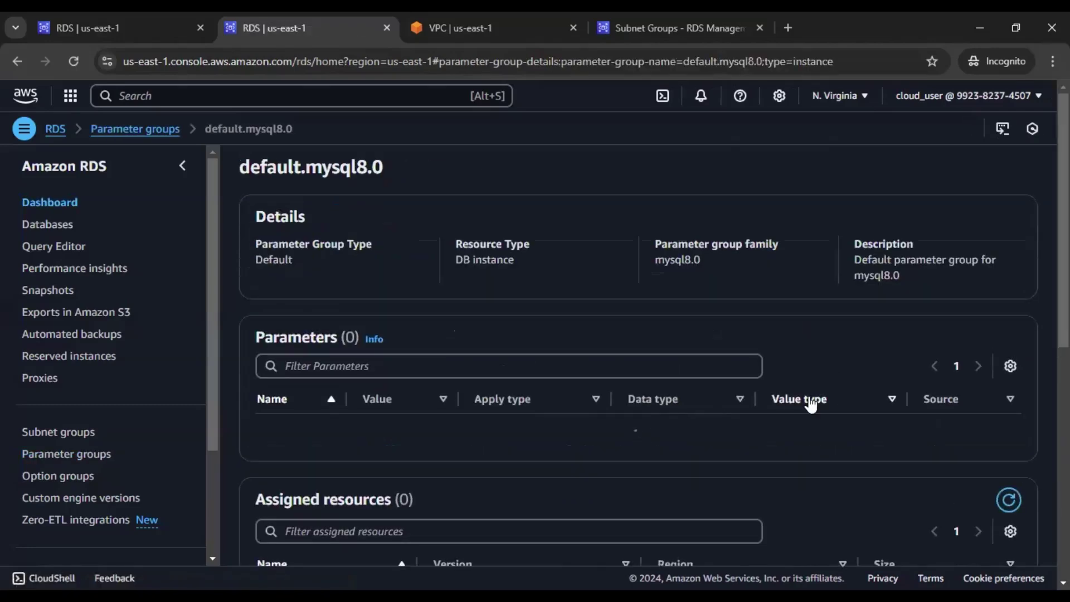
scroll(808, 403, "down", 2)
scroll(815, 401, "down", 2)
scroll(801, 401, "up", 2)
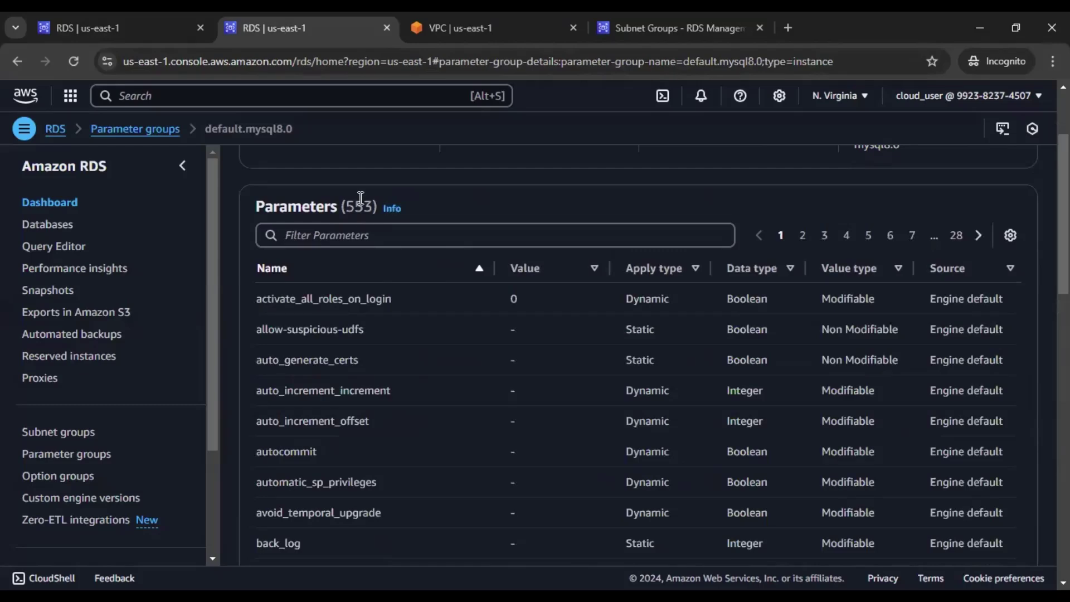
- Examine the parameter count and the auto_generate_certs entry with its value in the default.mysql8.0 parameter group
double_click(358, 207)
left_click_drag(254, 360, 345, 369)
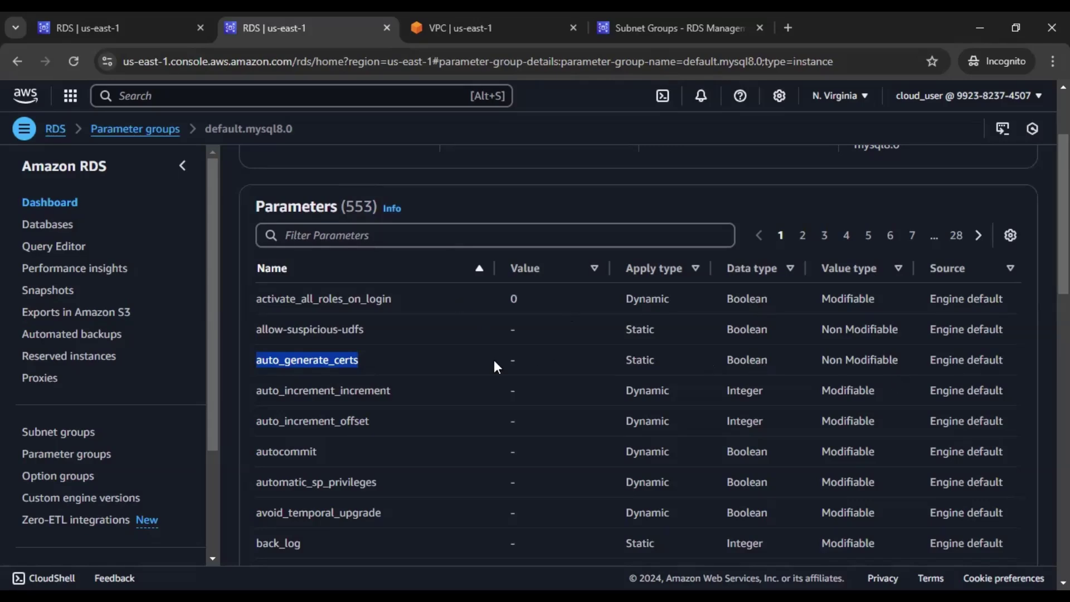
left_click_drag(506, 359, 524, 359)
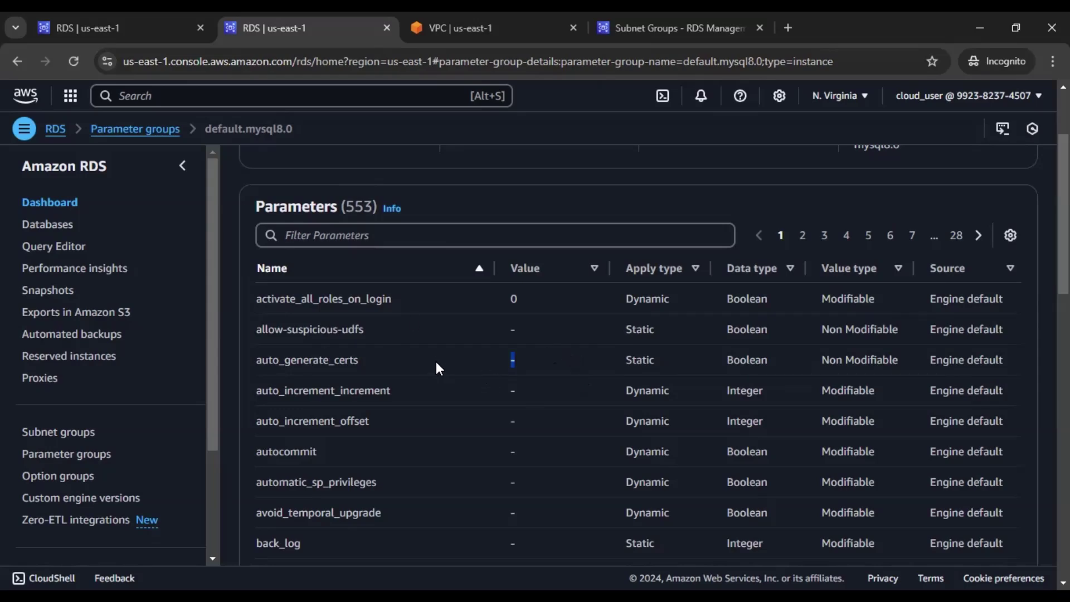
- View the option group help in the database creation form and open the option groups list in a separate browser tab
left_click(171, 35)
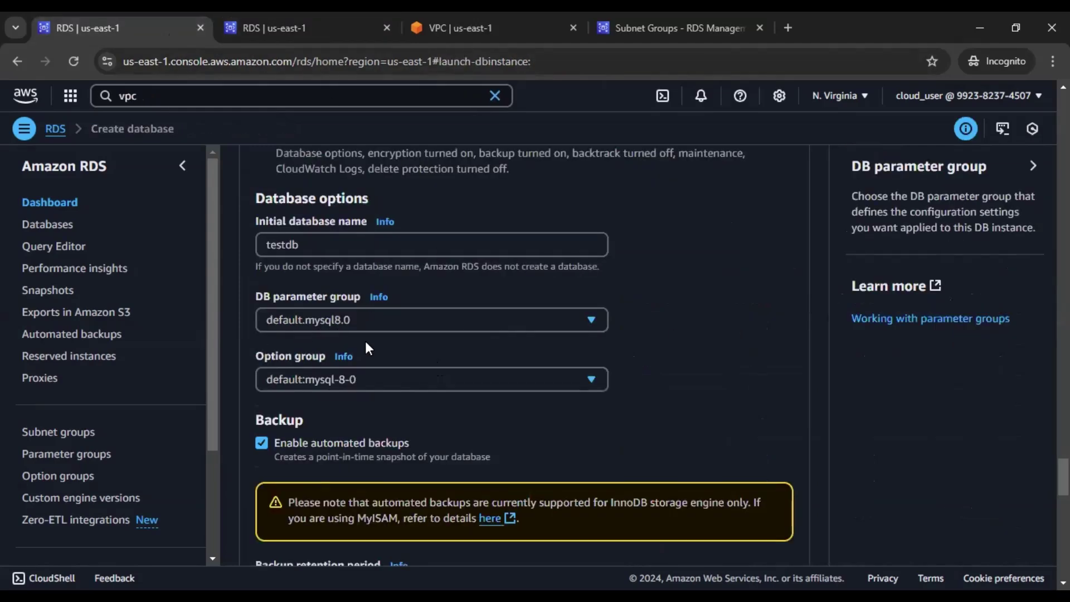
left_click(344, 357)
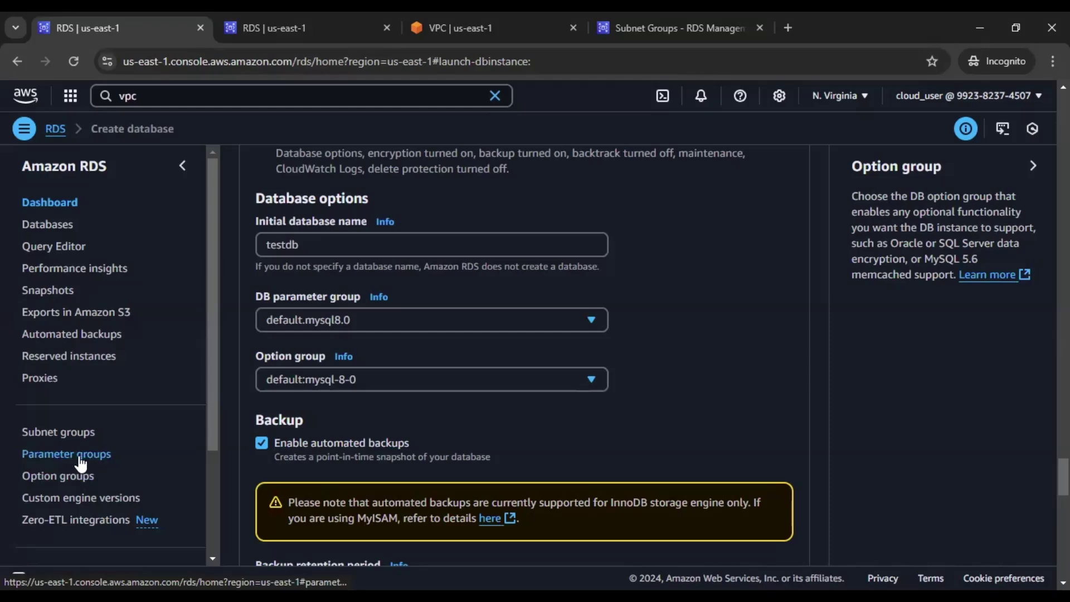
right_click(56, 476)
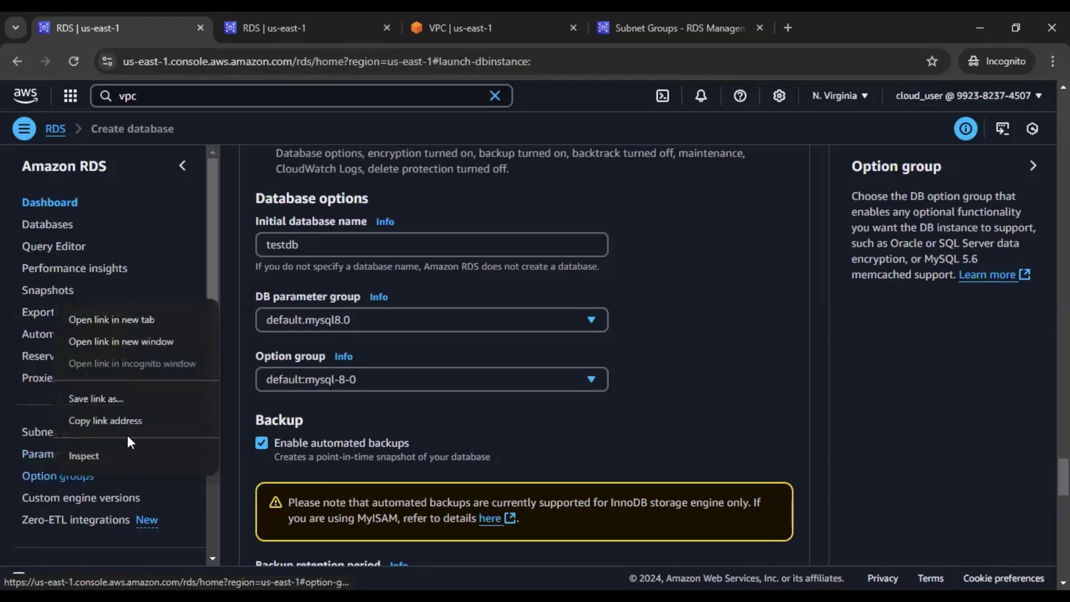
left_click(145, 319)
left_click_drag(785, 19, 418, 16)
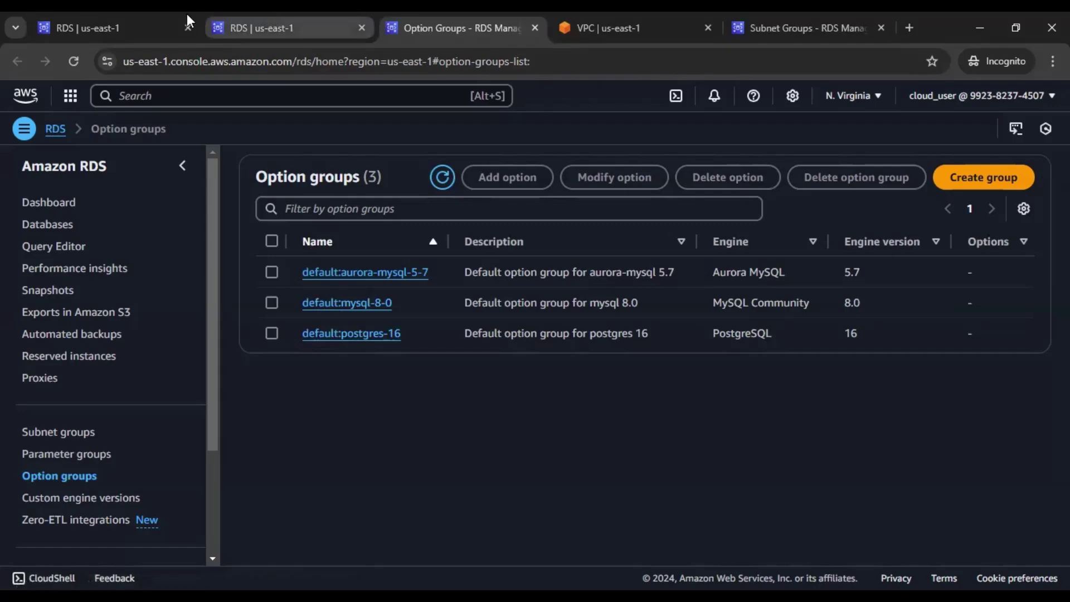
left_click(105, 12)
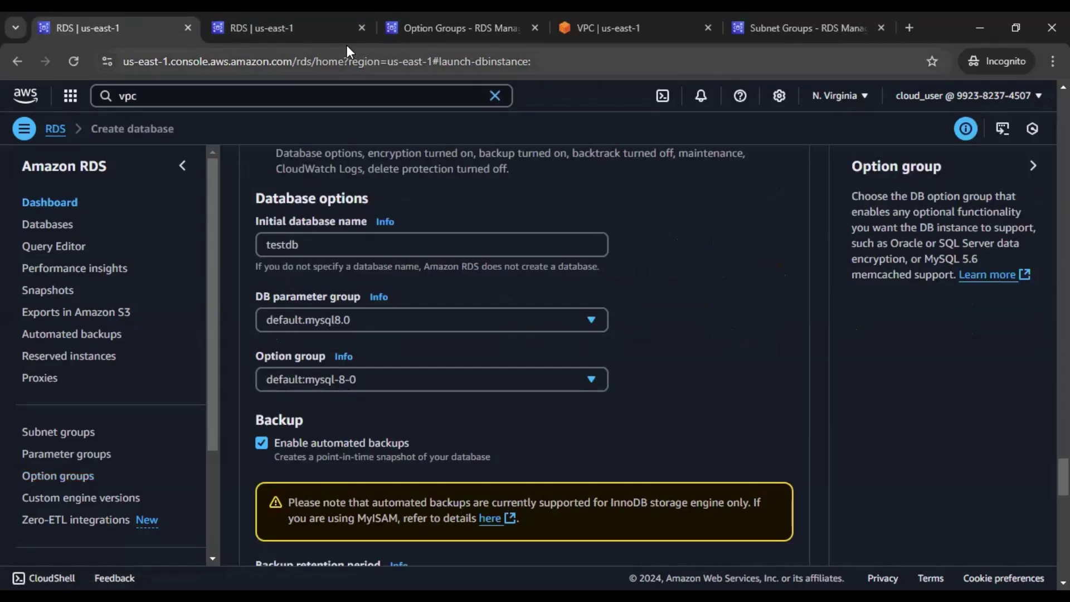
left_click(439, 26)
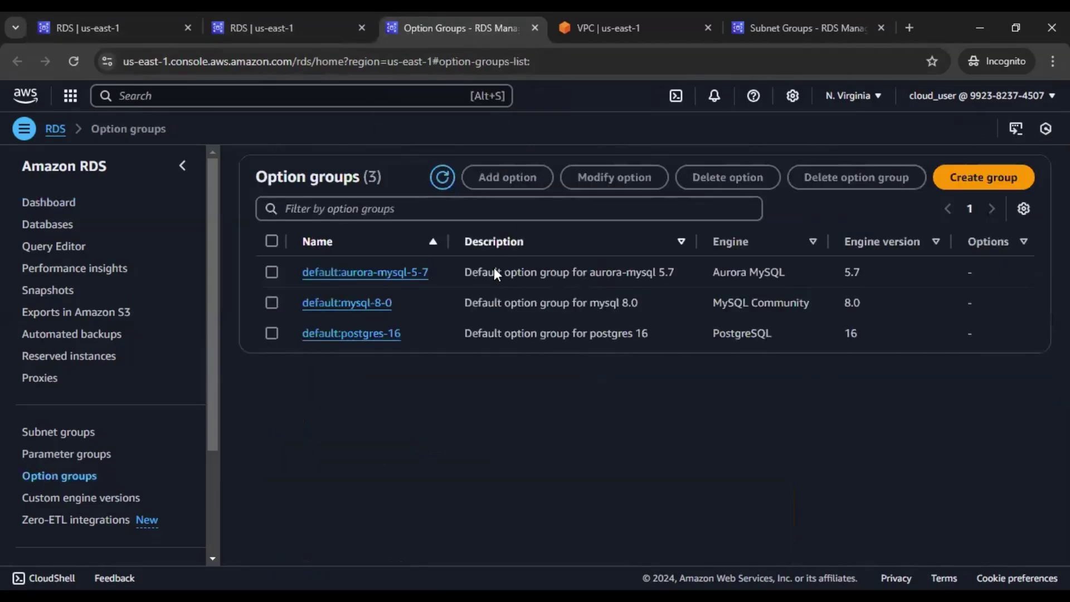
- Open the default:mysql-8-0 option group and examine its properties, associated DB instances and snapshots, options and tags
left_click(372, 309)
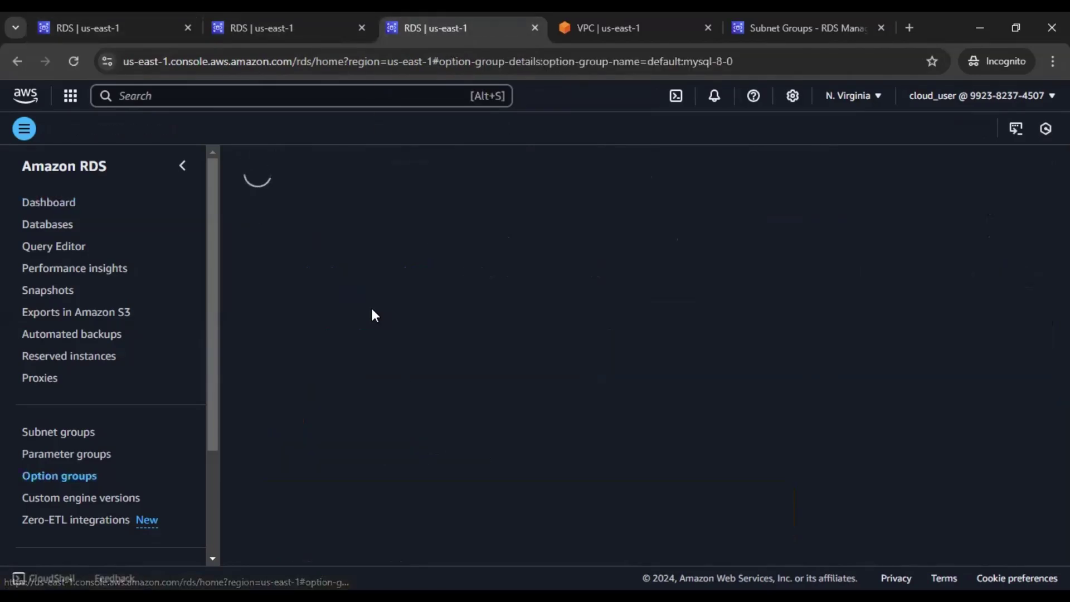
scroll(687, 301, "down", 7)
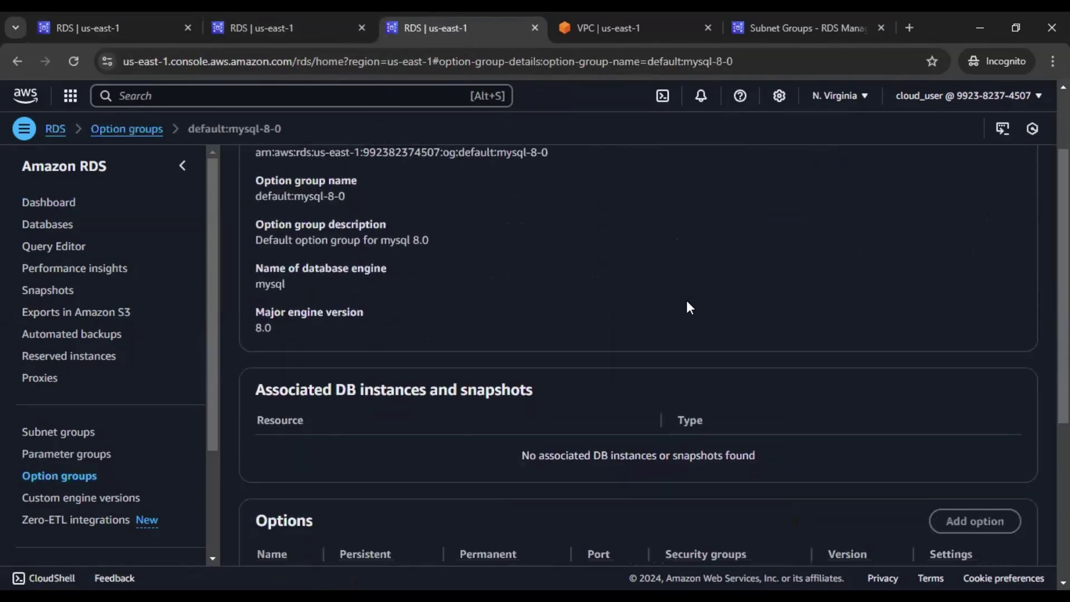
scroll(689, 304, "up", 6)
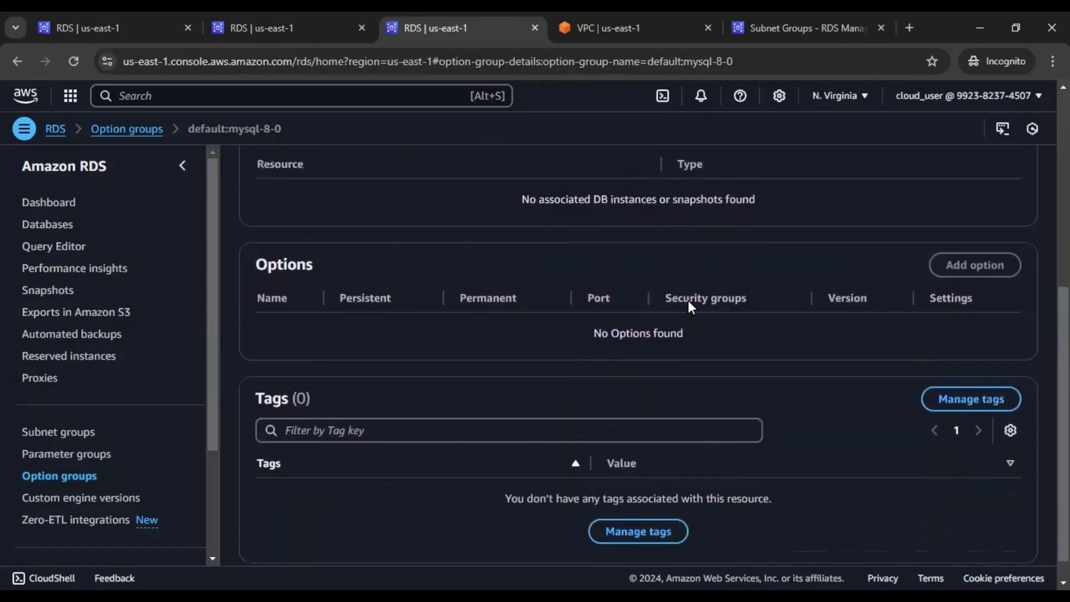
scroll(691, 308, "up", 1)
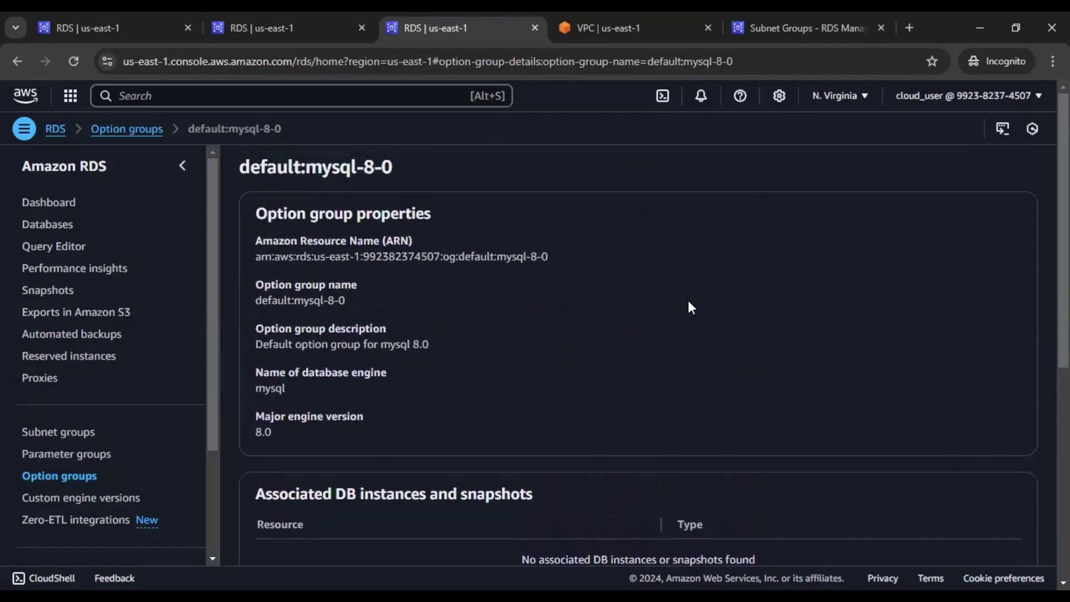
scroll(691, 308, "down", 7)
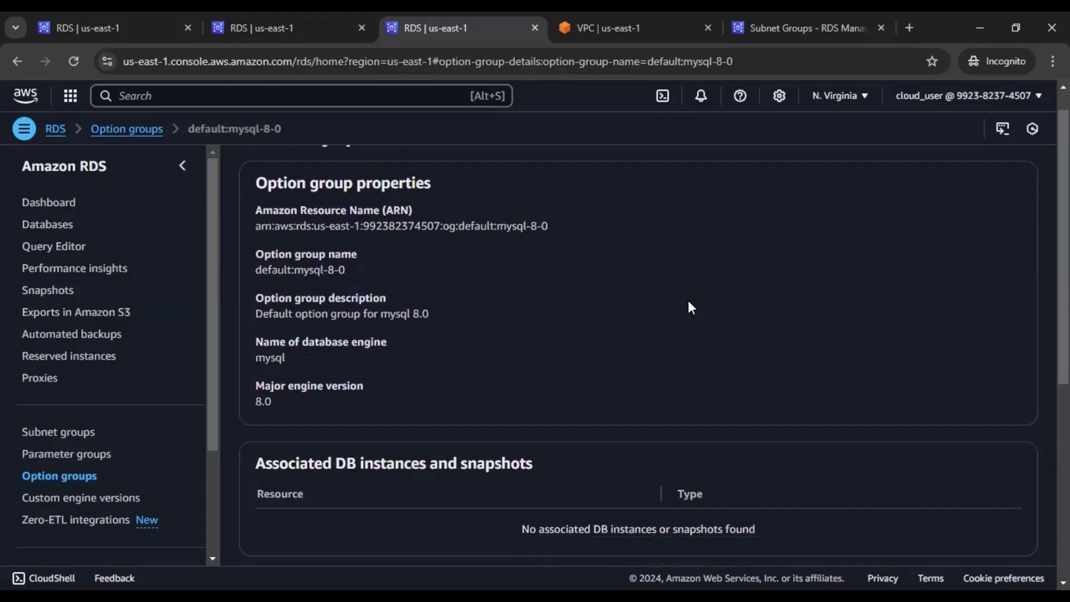
scroll(689, 301, "up", 2)
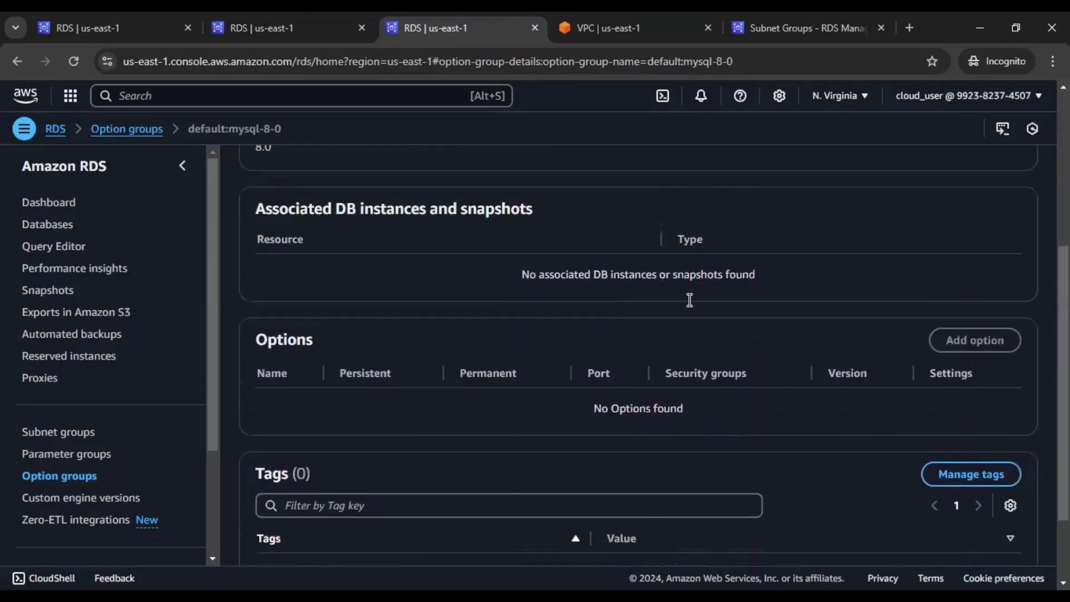
left_click_drag(355, 208, 574, 212)
left_click(575, 207)
scroll(575, 209, "down", 2)
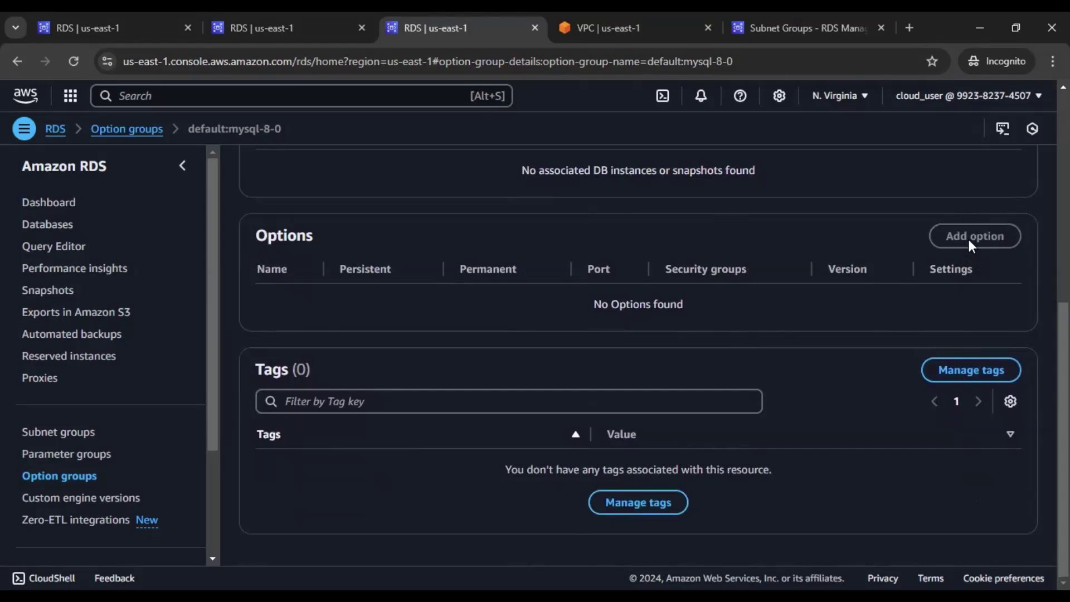
scroll(718, 245, "up", 7)
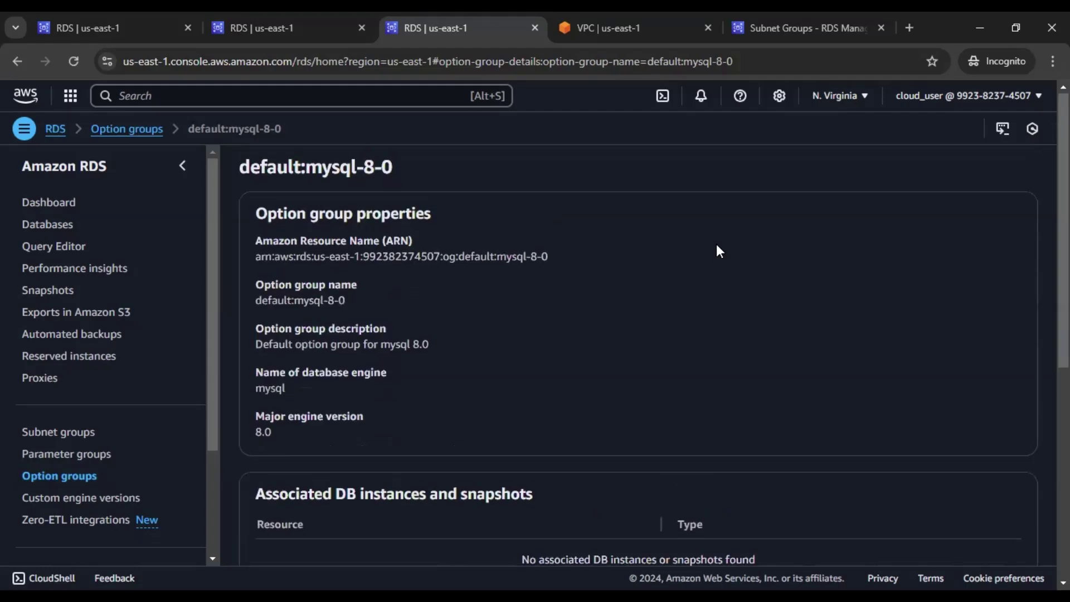
- Start a new option group from the option groups list with engine mysql and major engine version 8.0
left_click(133, 132)
left_click(970, 178)
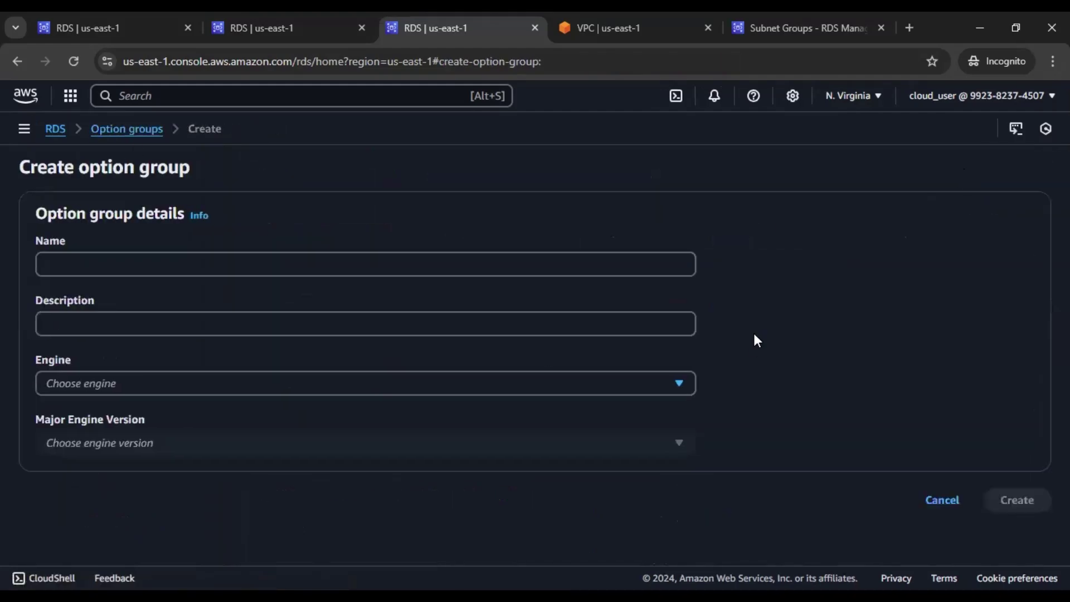
left_click(306, 386)
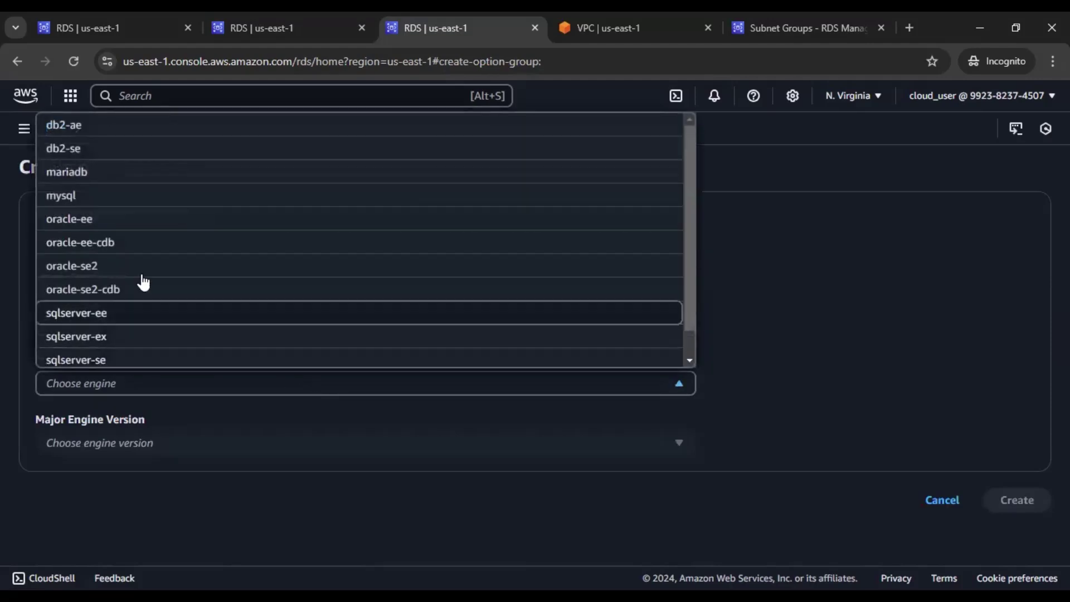
left_click(123, 196)
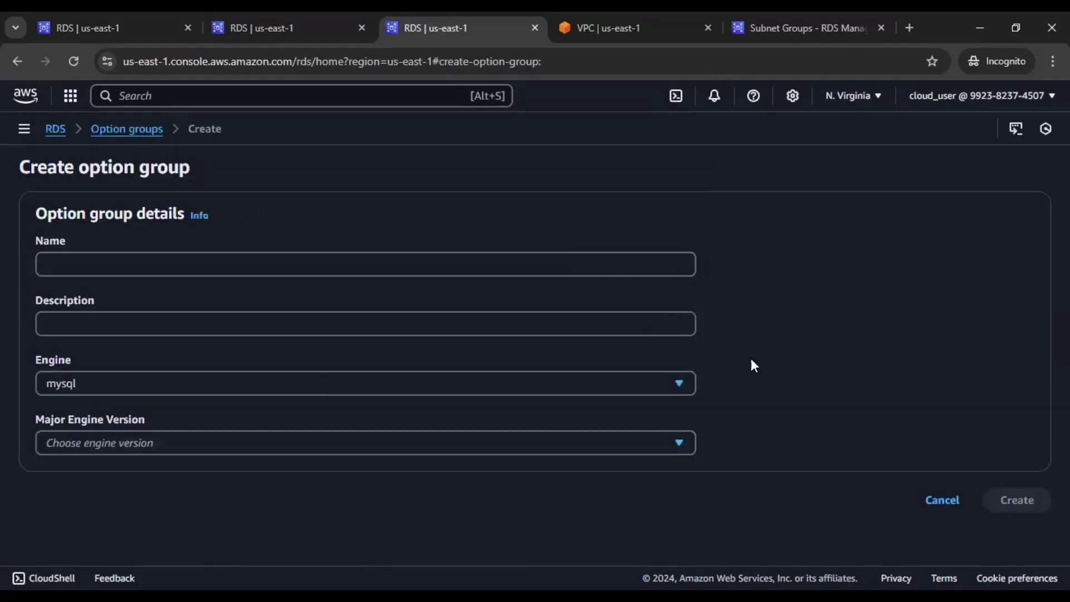
left_click(599, 447)
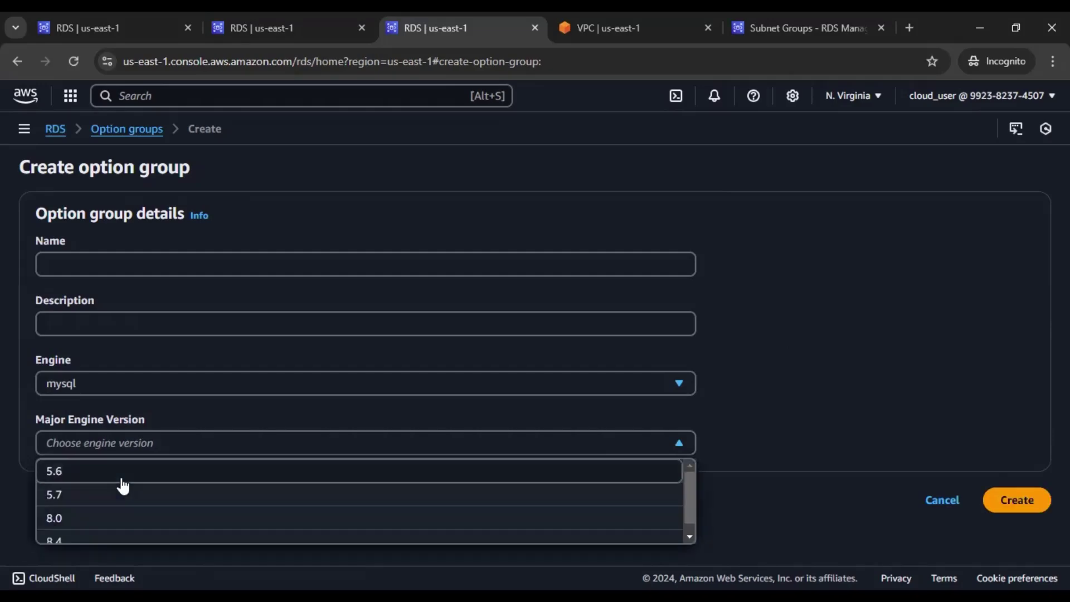
scroll(111, 496, "down", 1)
left_click(104, 508)
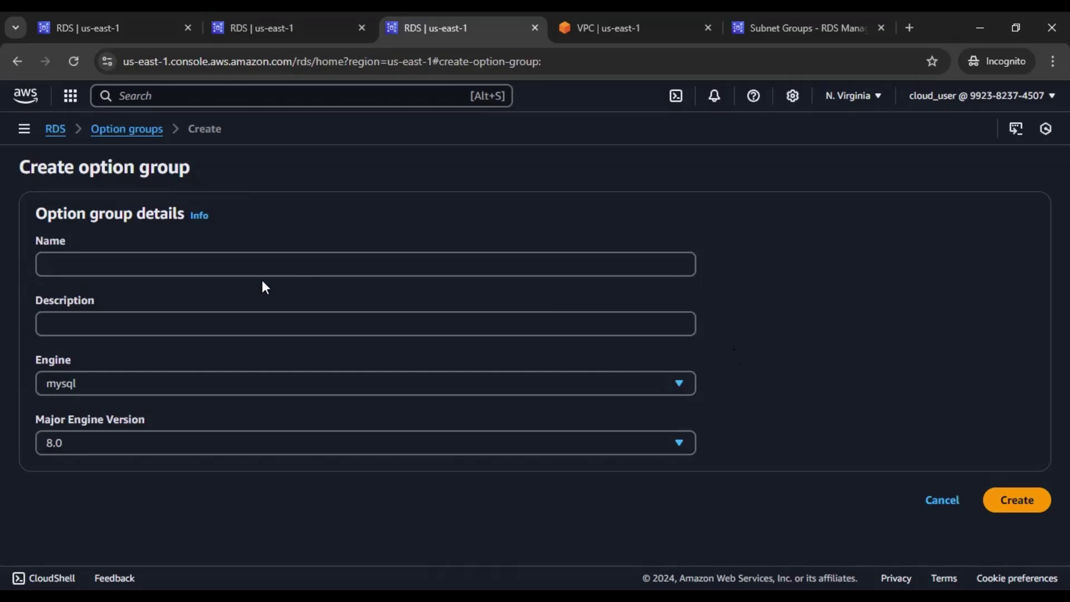
- Enter mydb as both the name and the description of the option group and create it
left_click(266, 264)
type("my")
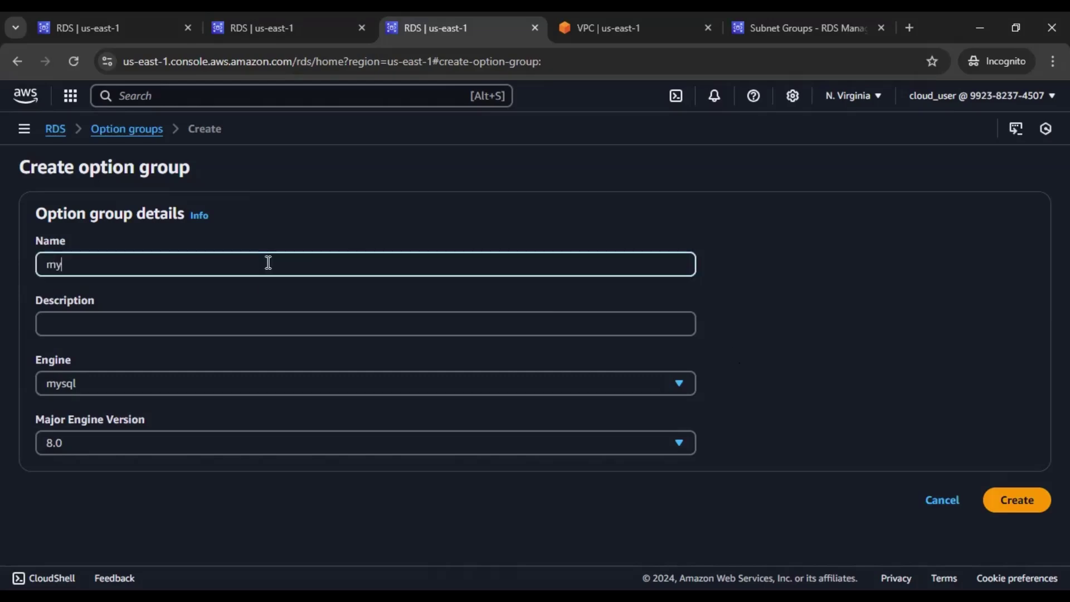
type("db")
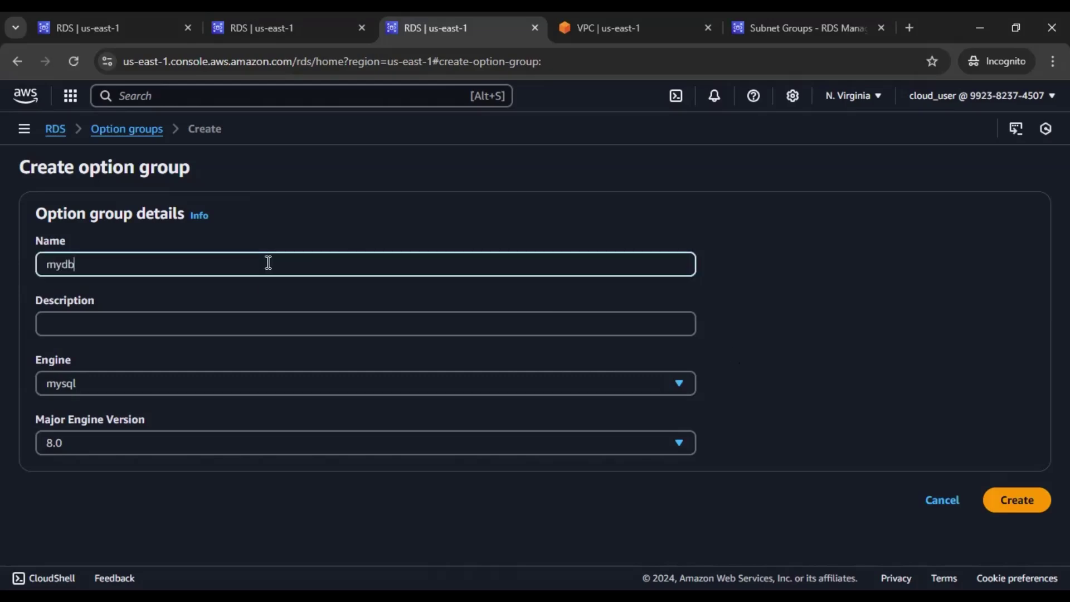
left_click(1020, 500)
type("mydb")
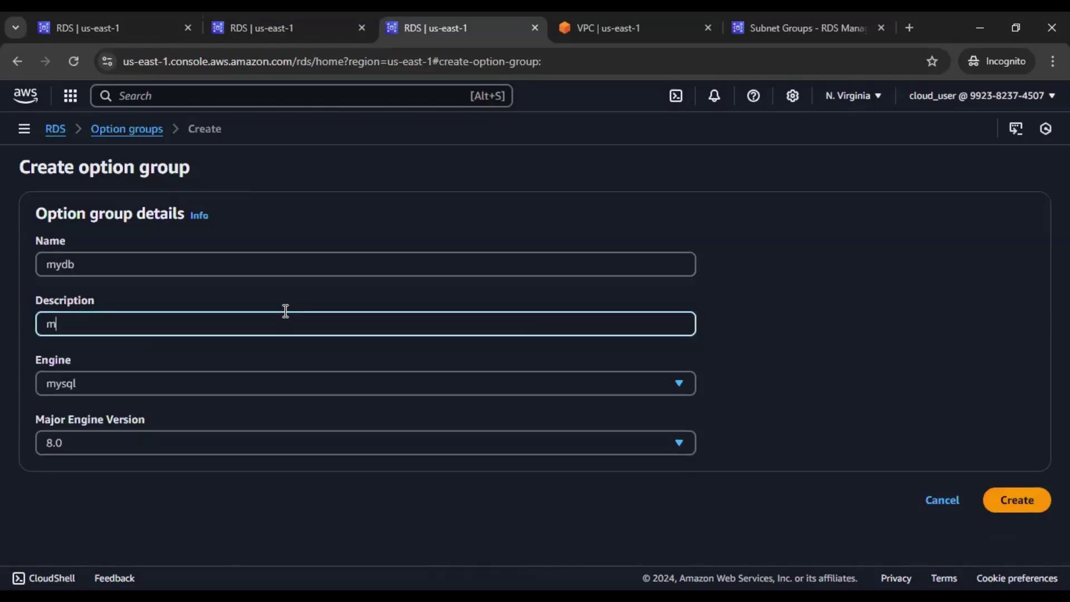
left_click(1034, 515)
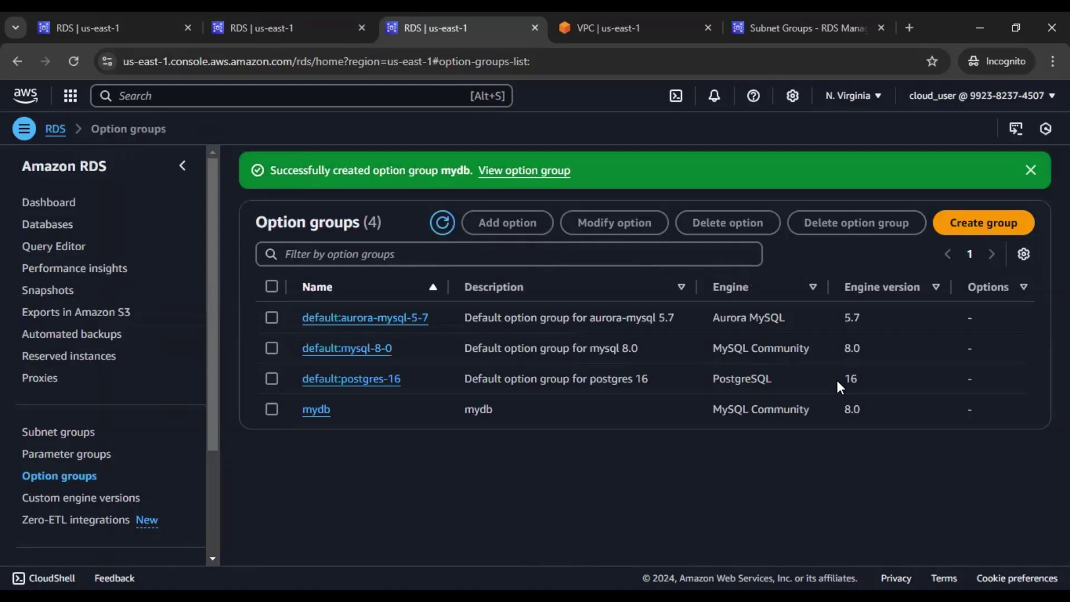
- Open the mydb option group's details and start adding an option to it
left_click(309, 410)
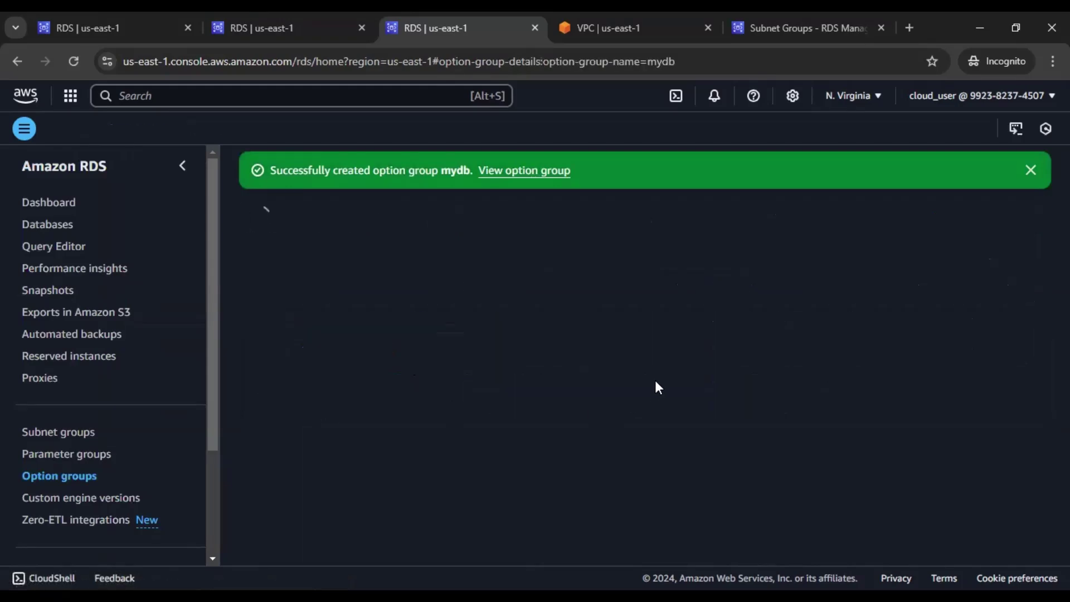
left_click(1015, 168)
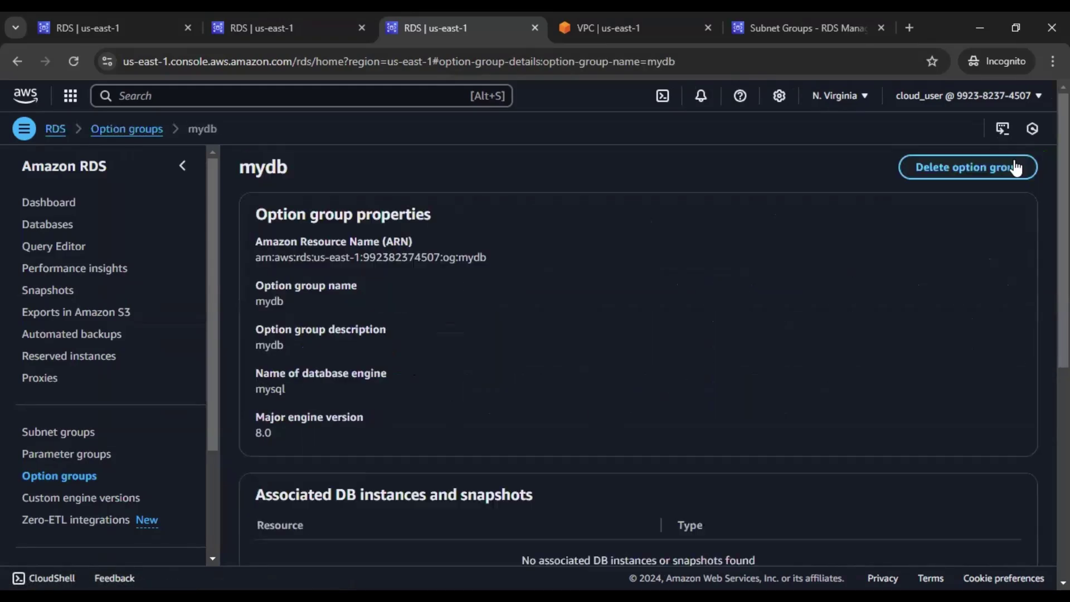
scroll(817, 293, "down", 5)
left_click(979, 317)
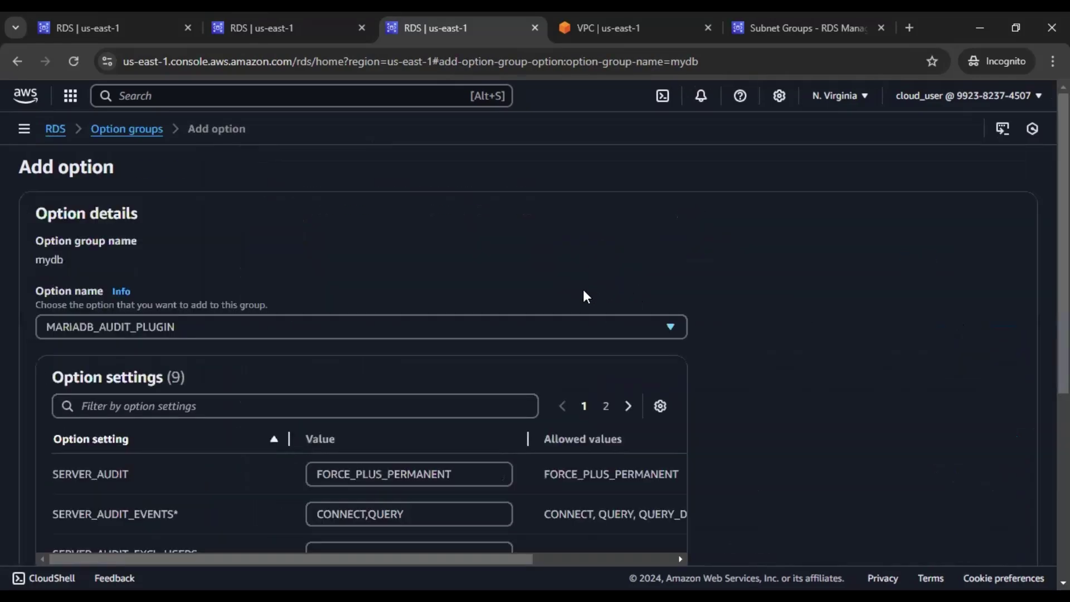
- Examine the MARIADB_AUDIT_PLUGIN option settings, including SERVER_AUDIT, SERVER_AUDIT_EXCL_USERS and SERVER_AUDIT_FILE_PATH, and the choice to apply immediately
scroll(585, 295, "down", 3)
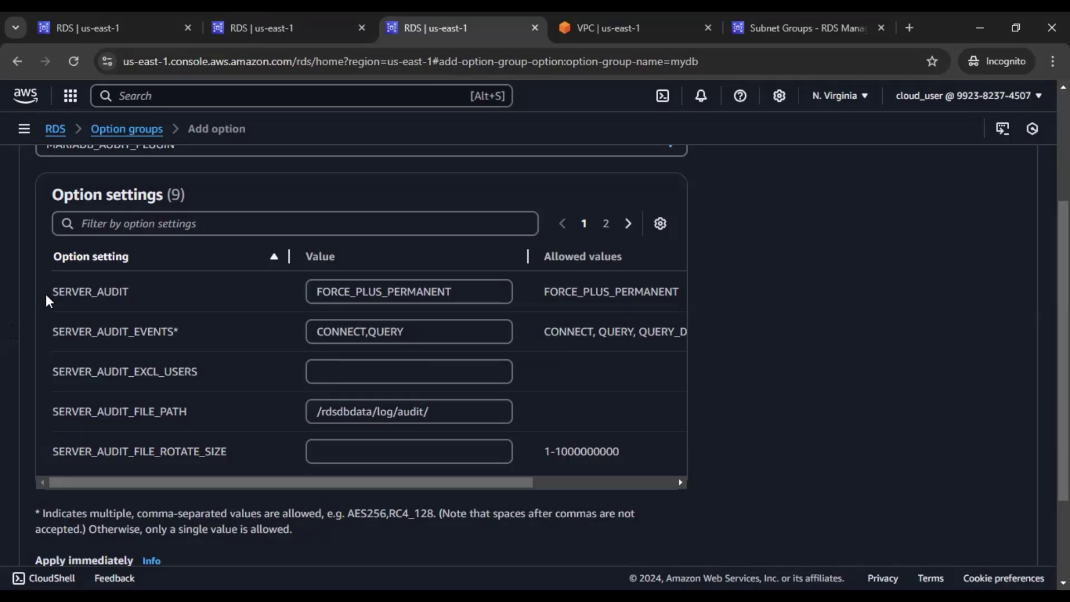
mouse_move(47, 295)
left_mouse_down()
mouse_move(127, 291)
mouse_move(63, 296)
left_mouse_up()
left_click(202, 297)
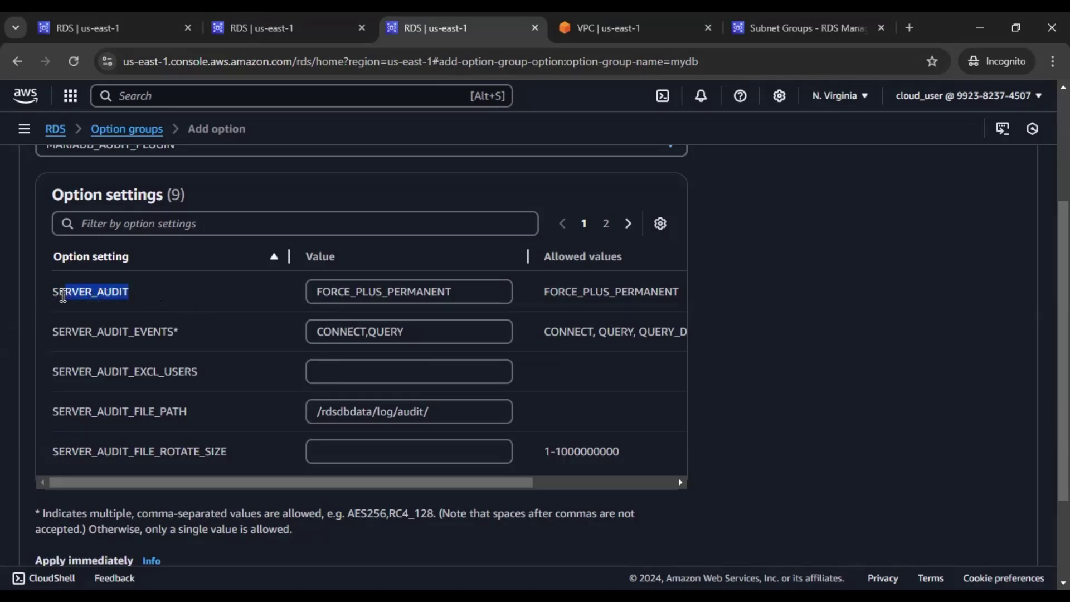
left_click_drag(52, 372, 193, 386)
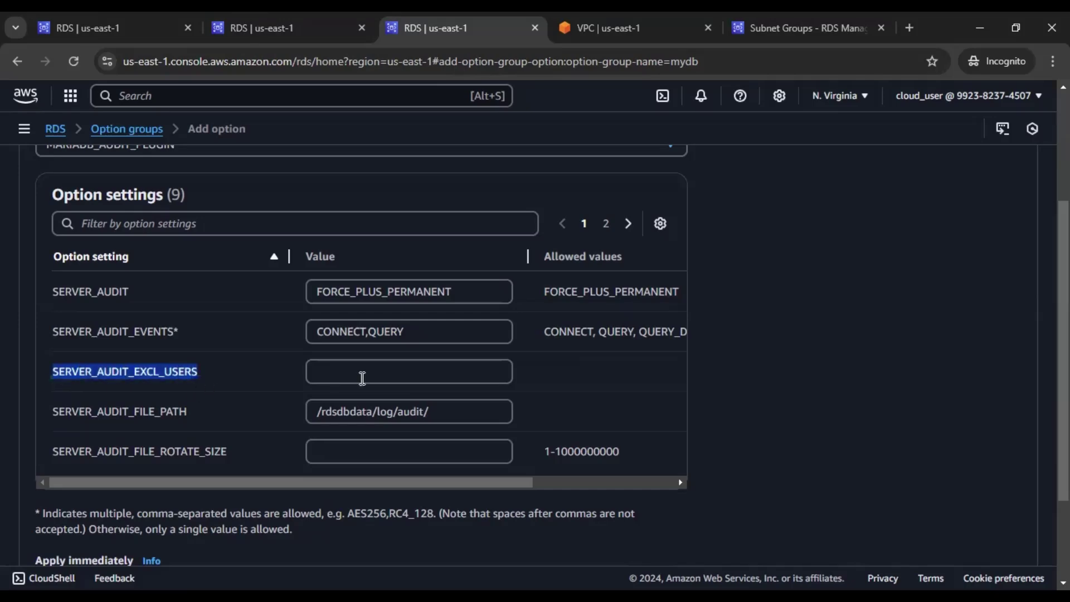
scroll(788, 367, "down", 2)
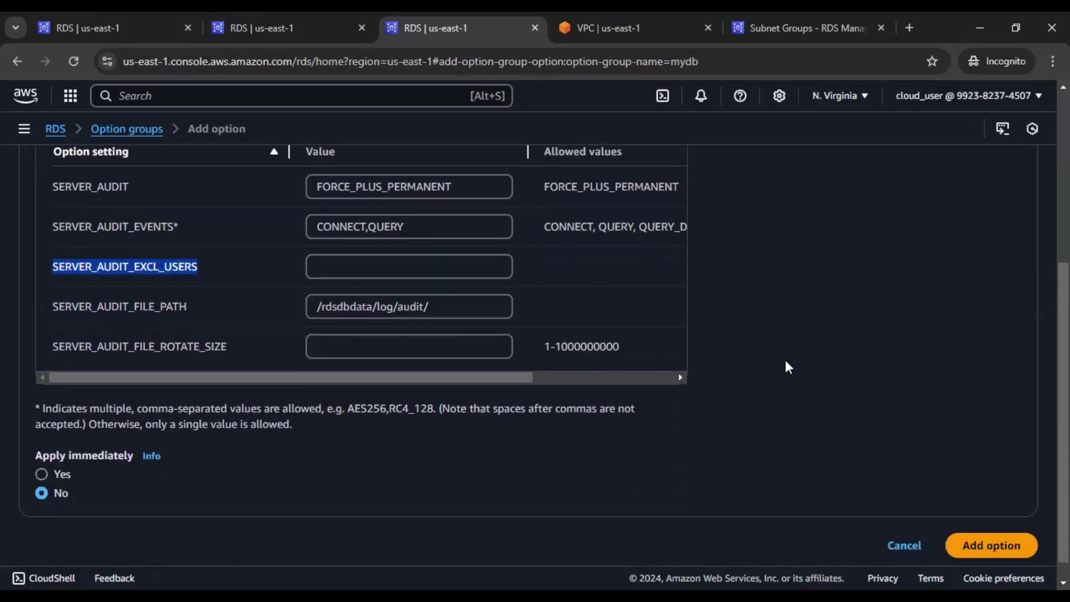
left_click_drag(199, 321, 2, 333)
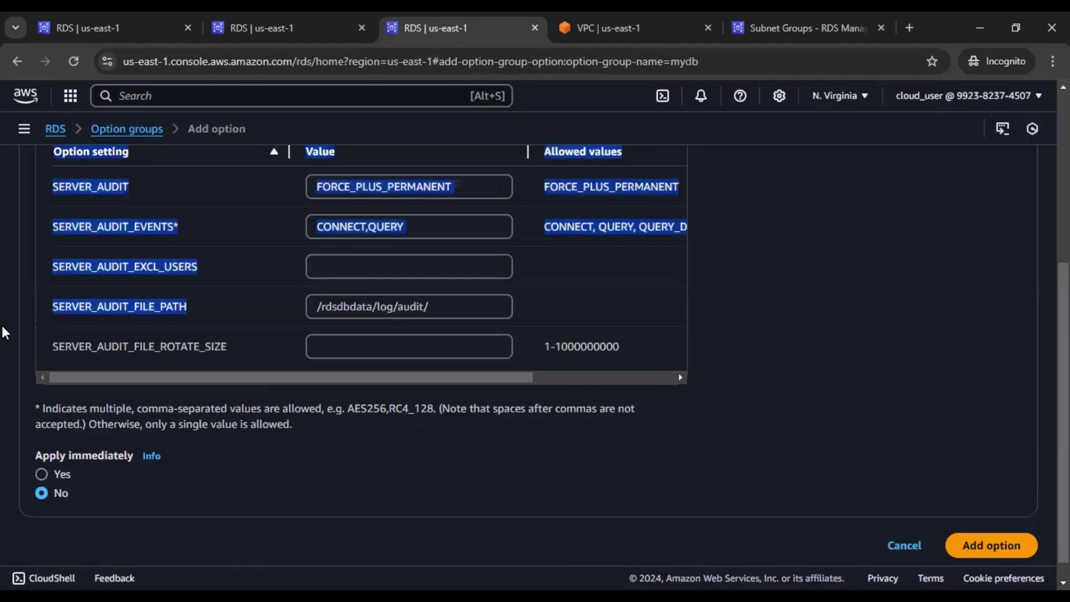
double_click(55, 305)
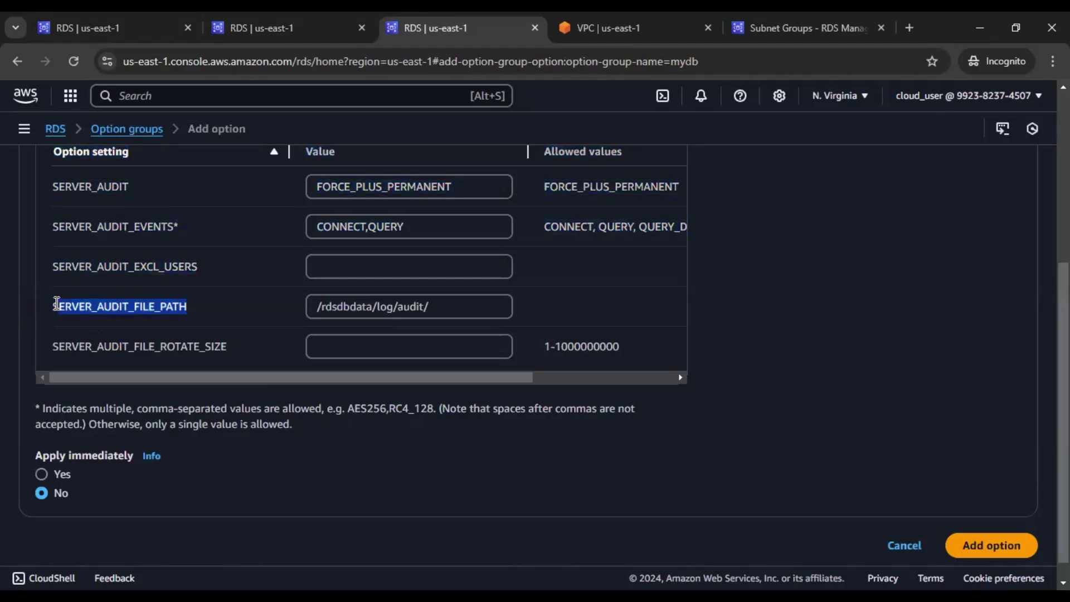
left_click(942, 313)
scroll(917, 340, "up", 1)
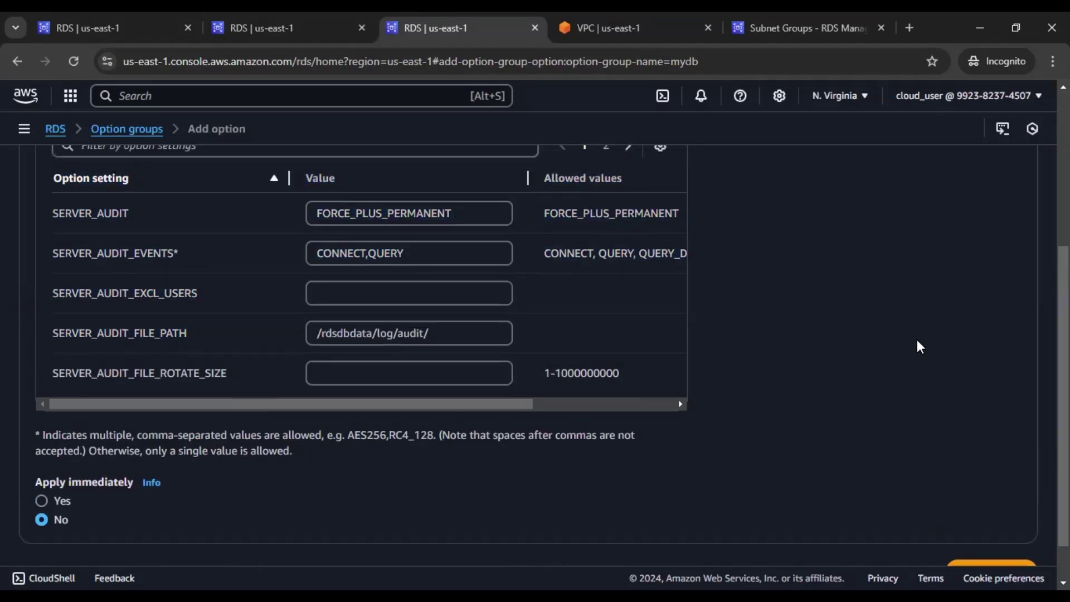
- Choose MEMCACHED as the option name and add it to the mydb option group with its default settings
scroll(918, 341, "up", 2)
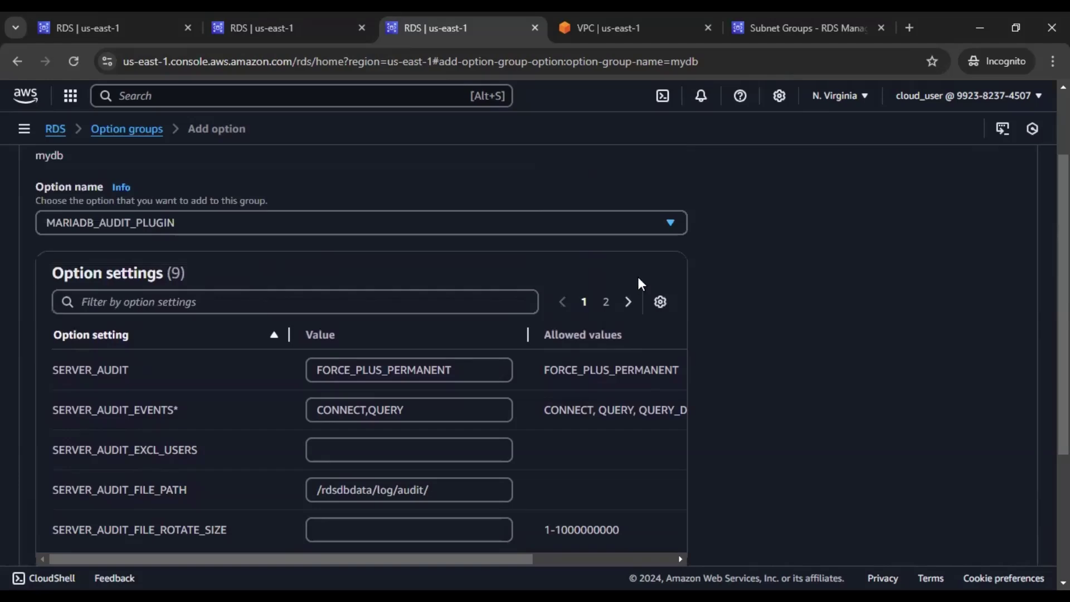
left_click(117, 228)
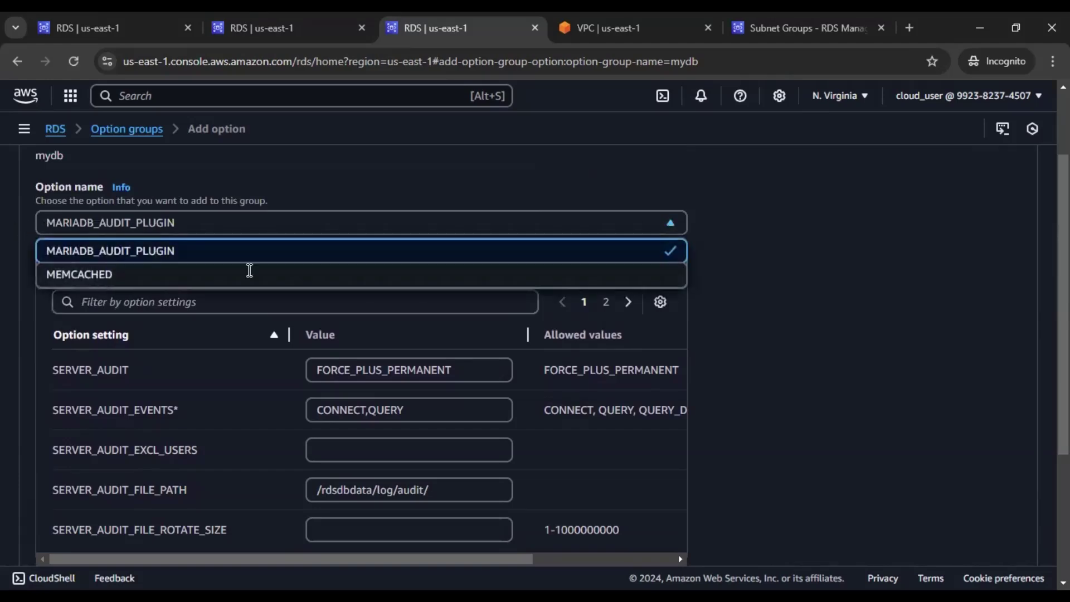
key("Return")
scroll(812, 299, "down", 1)
scroll(814, 300, "down", 5)
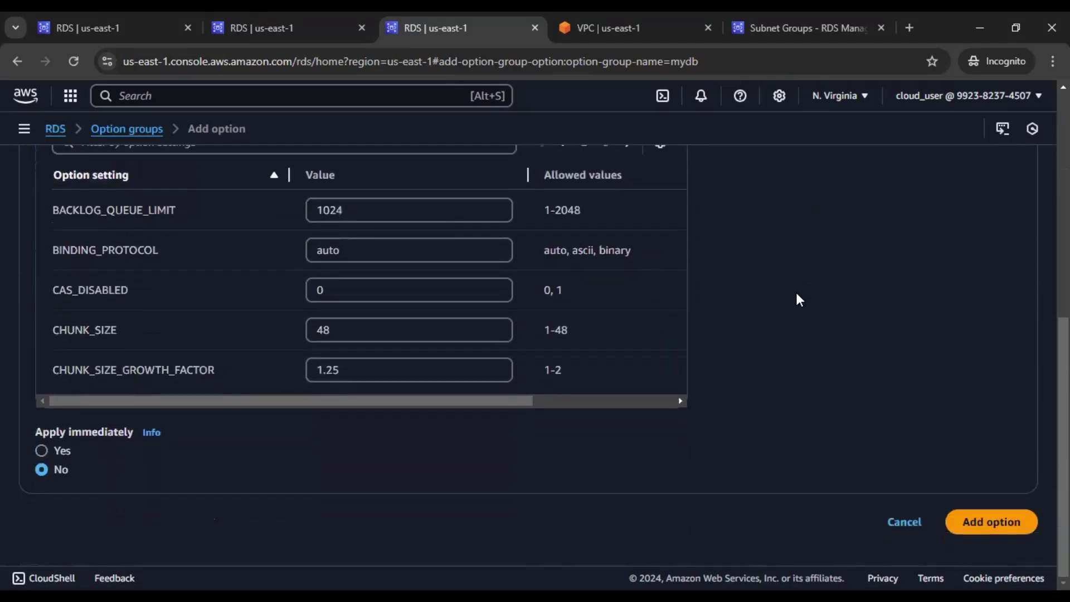
scroll(795, 298, "up", 3)
scroll(796, 298, "down", 3)
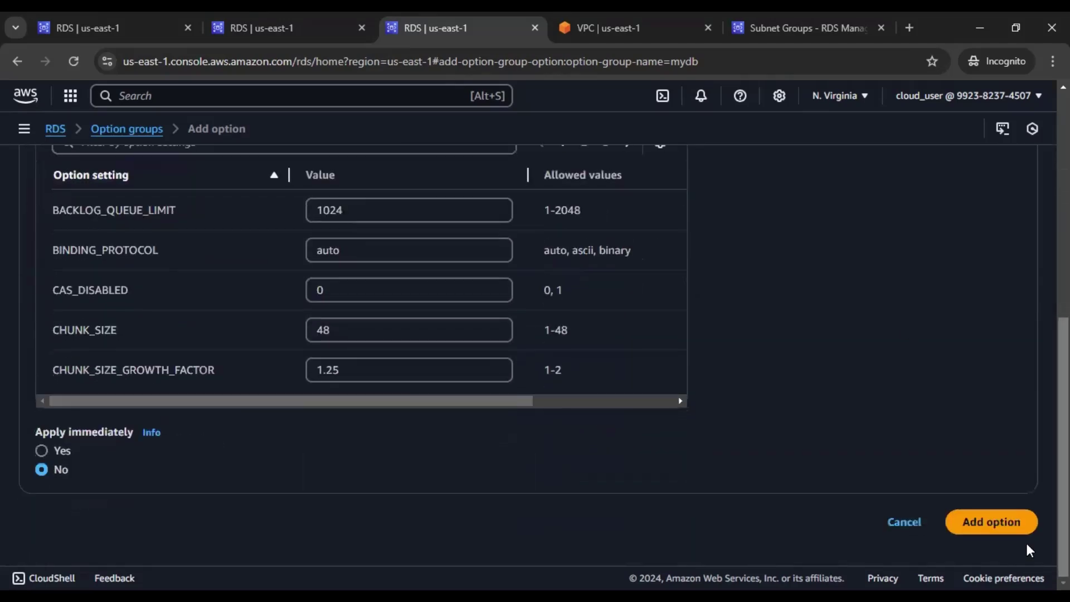
left_click(995, 532)
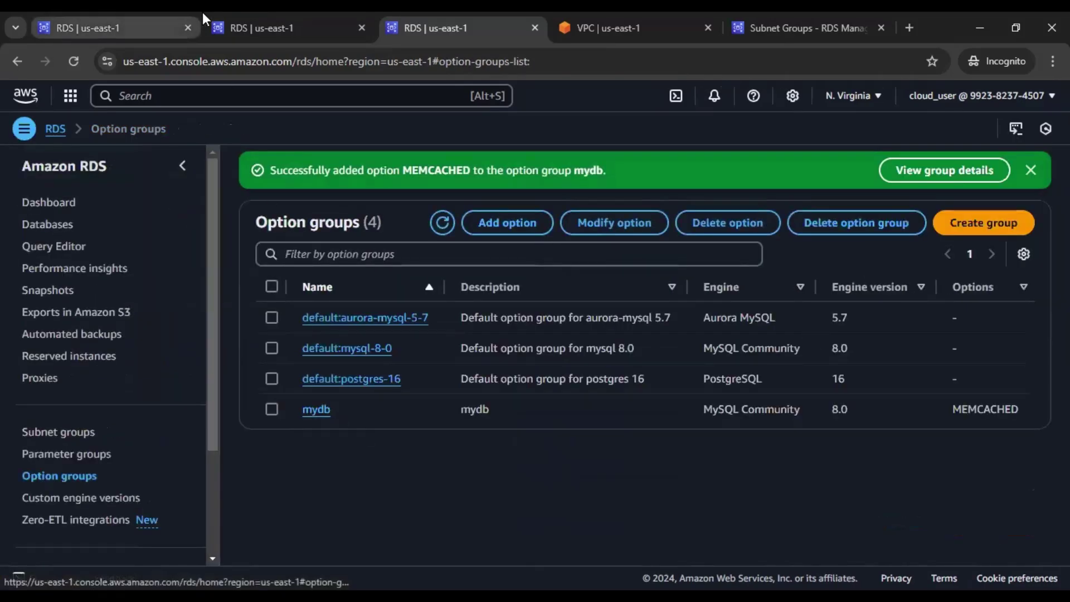
- Return to the database creation form and check which option groups are available for the database
left_click(117, 20)
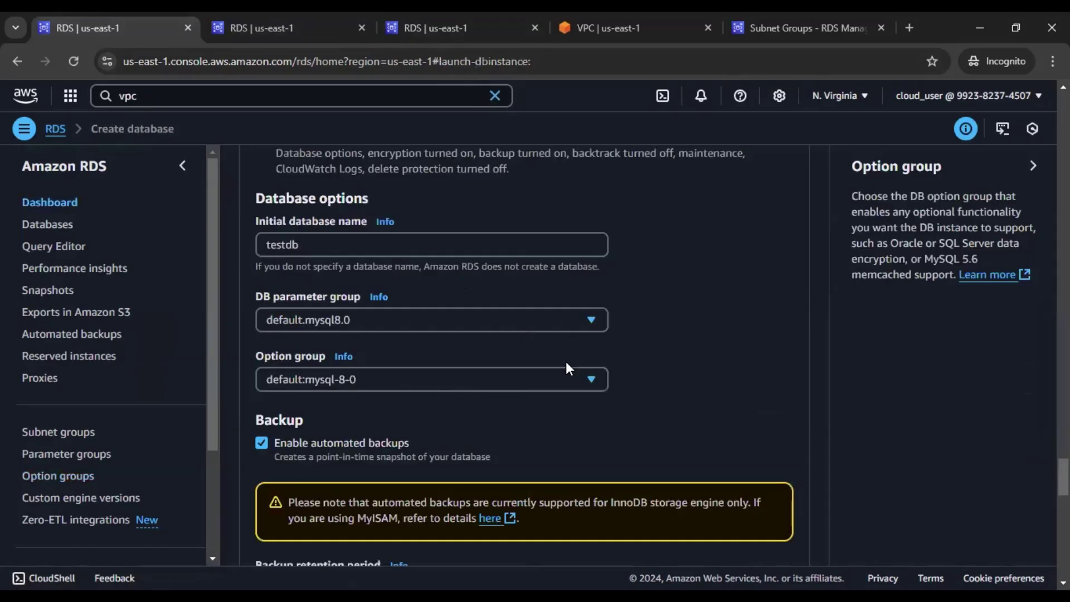
left_click(562, 385)
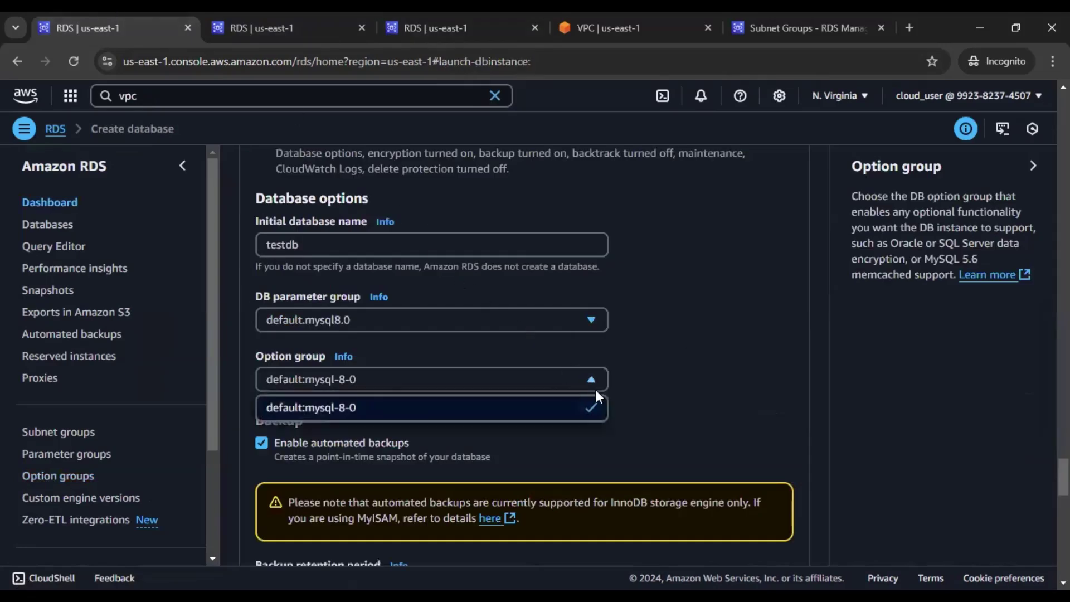
left_click(652, 401)
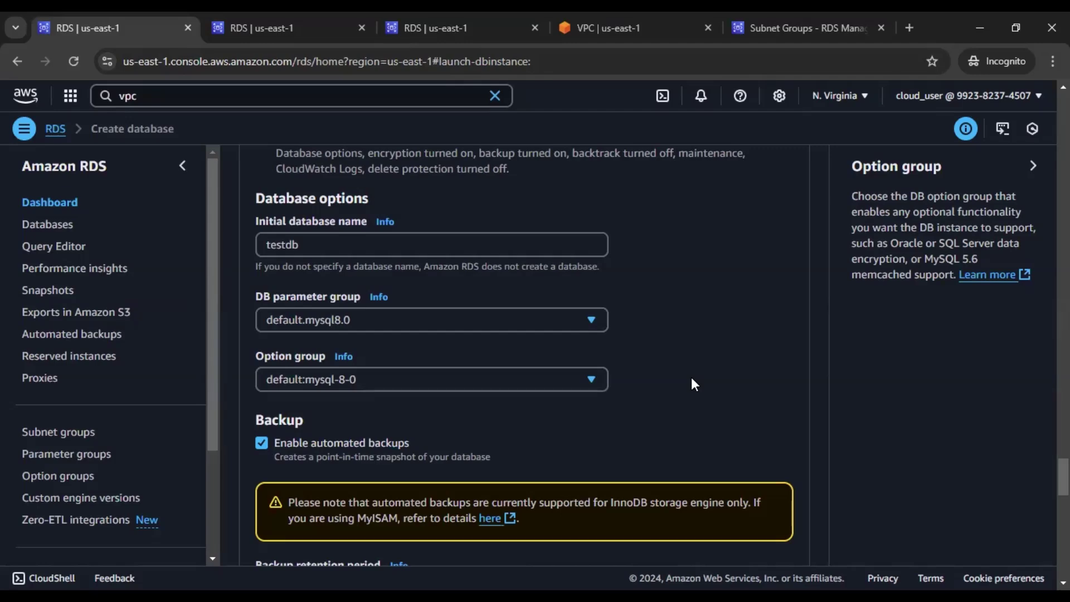
- Examine the automated backup settings, including the choices for the backup retention period
scroll(787, 354, "down", 3)
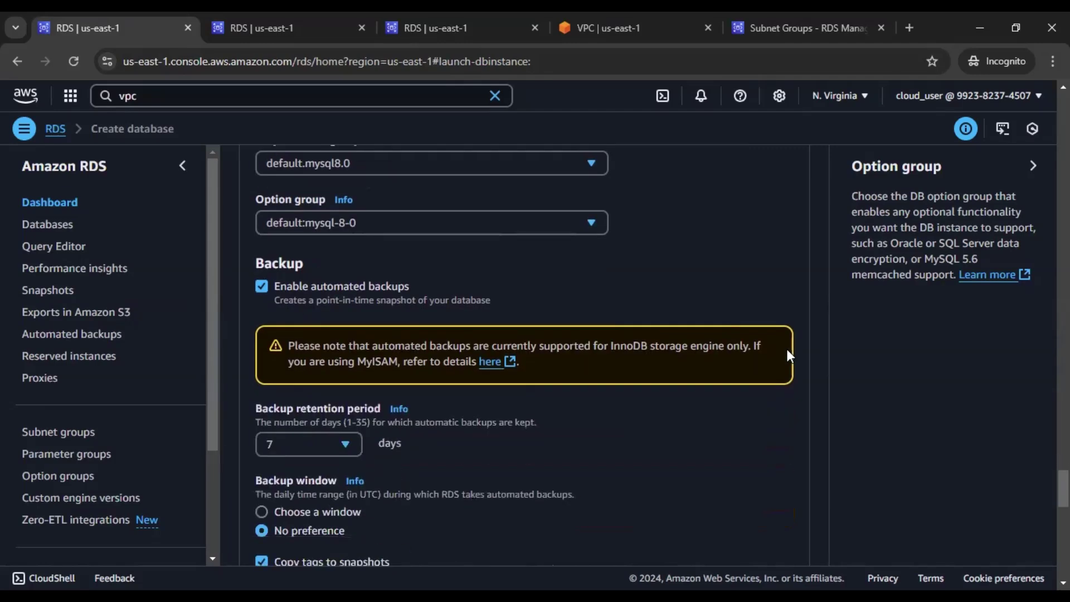
scroll(788, 355, "down", 1)
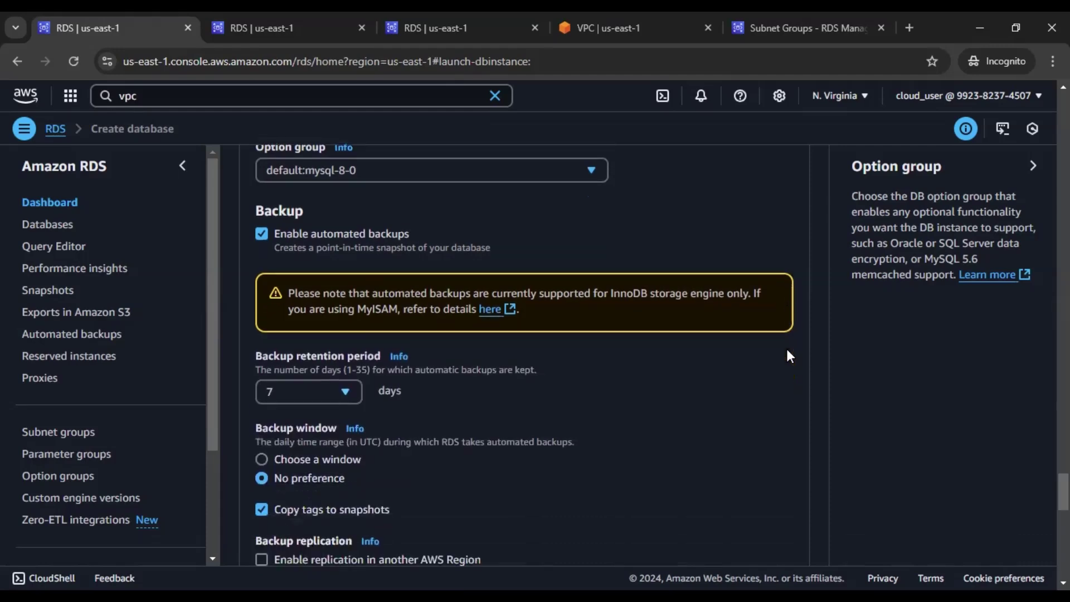
scroll(788, 351, "up", 1)
scroll(788, 352, "down", 1)
scroll(790, 346, "down", 1)
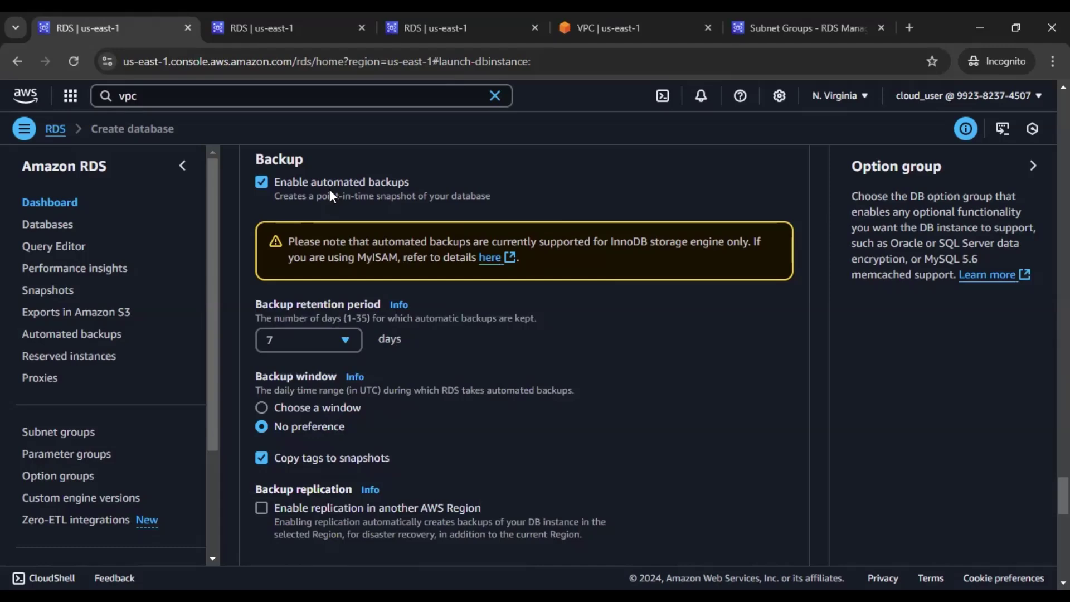
scroll(672, 397, "down", 1)
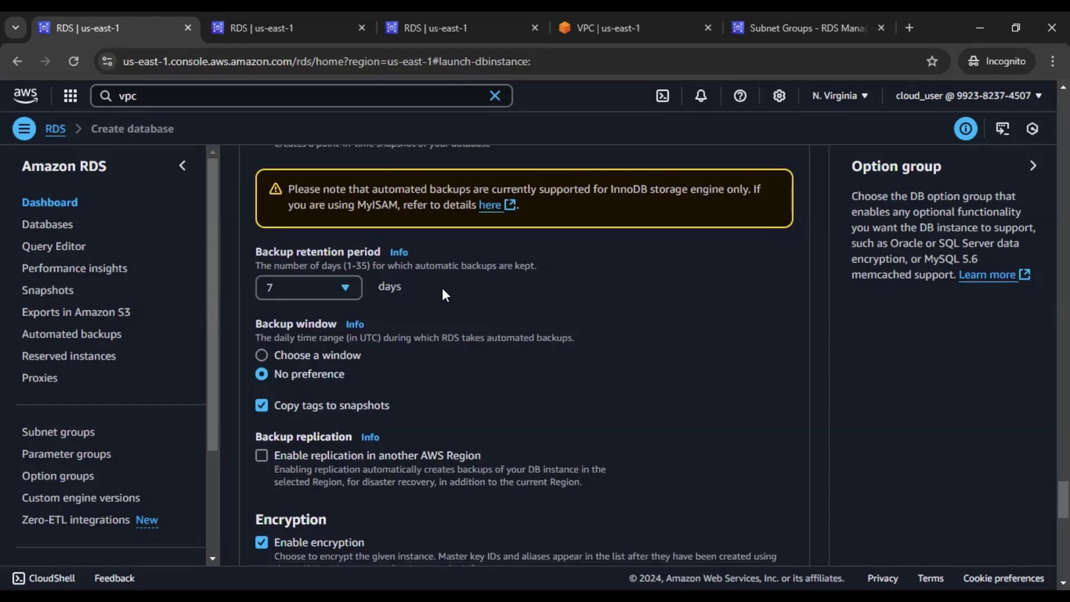
left_click(315, 291)
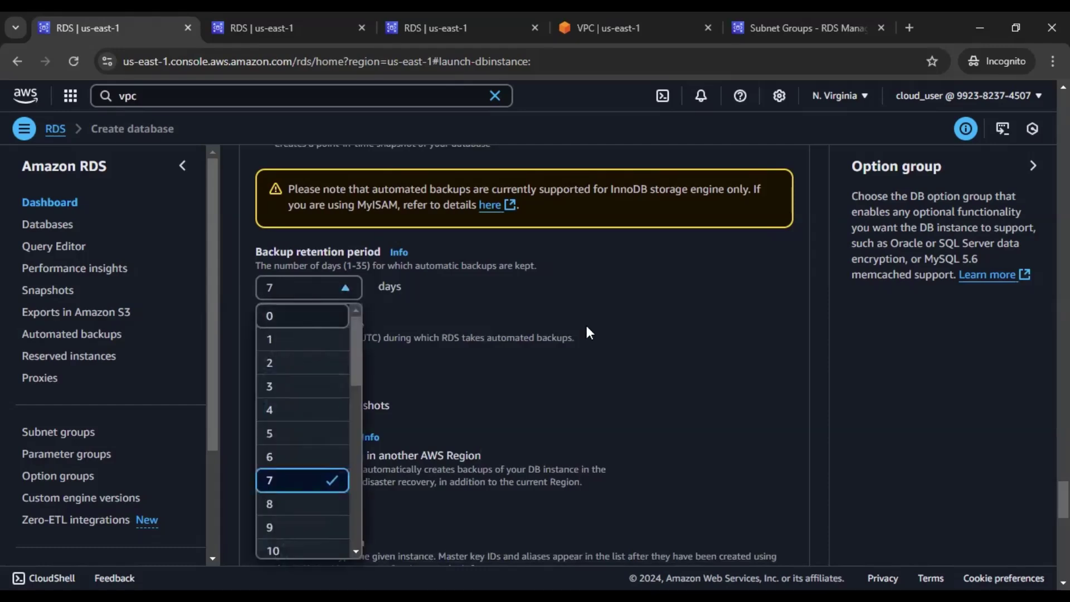
left_click(536, 286)
scroll(549, 366, "up", 2)
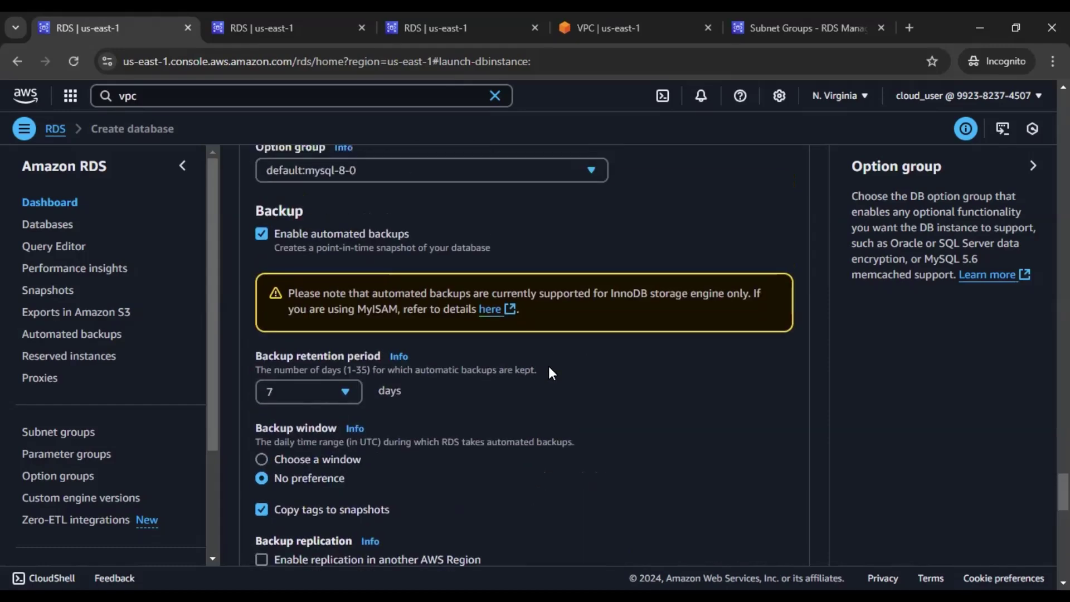
- Set the backup window to Choose a window instead of No preference
scroll(549, 368, "down", 1)
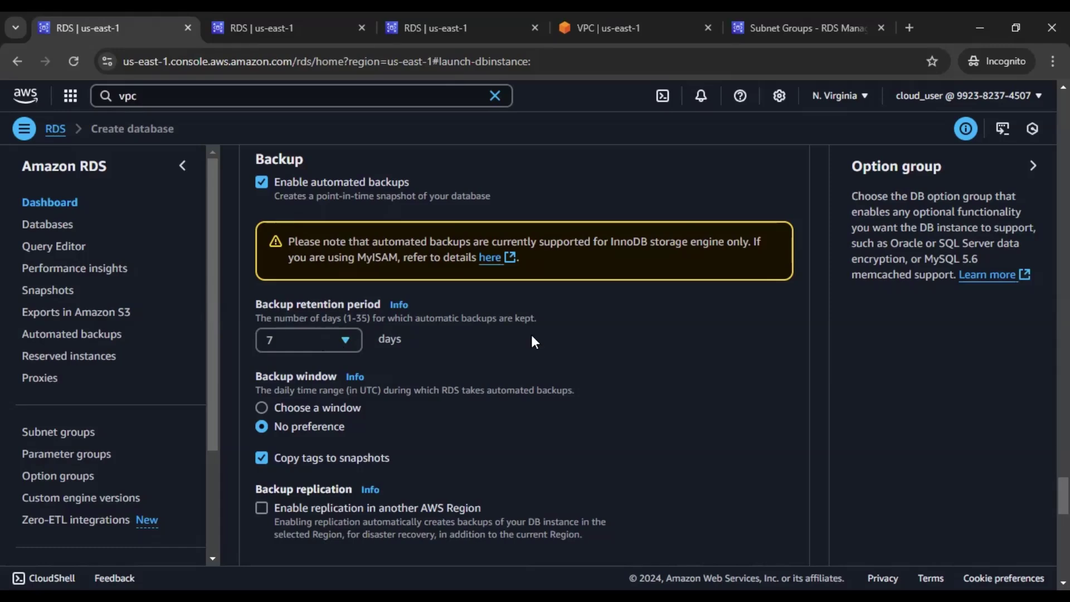
scroll(534, 341, "down", 2)
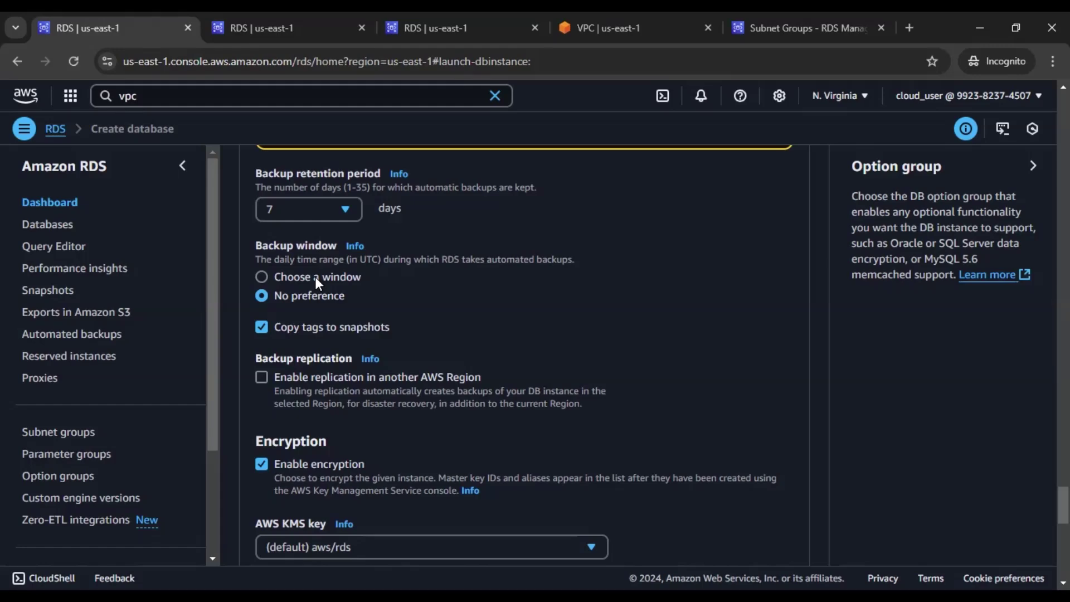
left_click(313, 279)
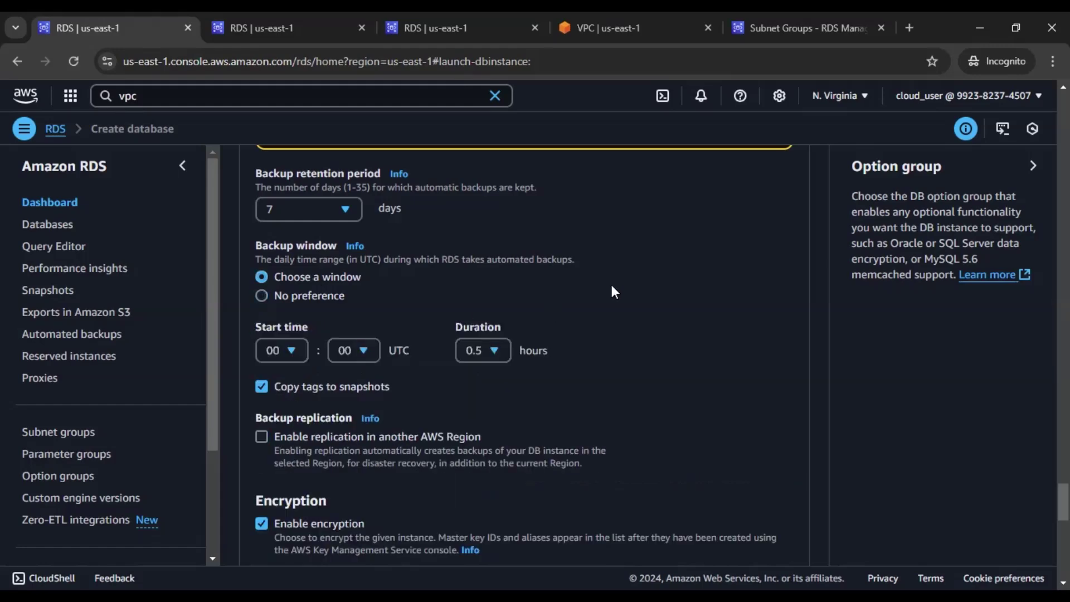
- Enable backup replication in another AWS Region, examine its destination Region, retention and KMS key settings, and disable it again
scroll(612, 287, "down", 2)
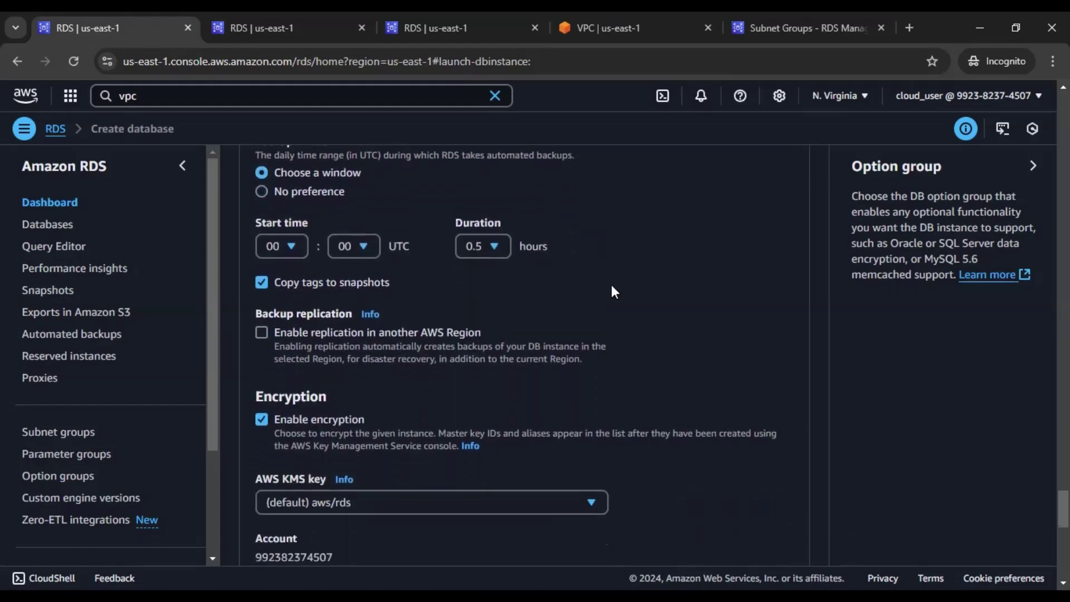
scroll(614, 291, "down", 1)
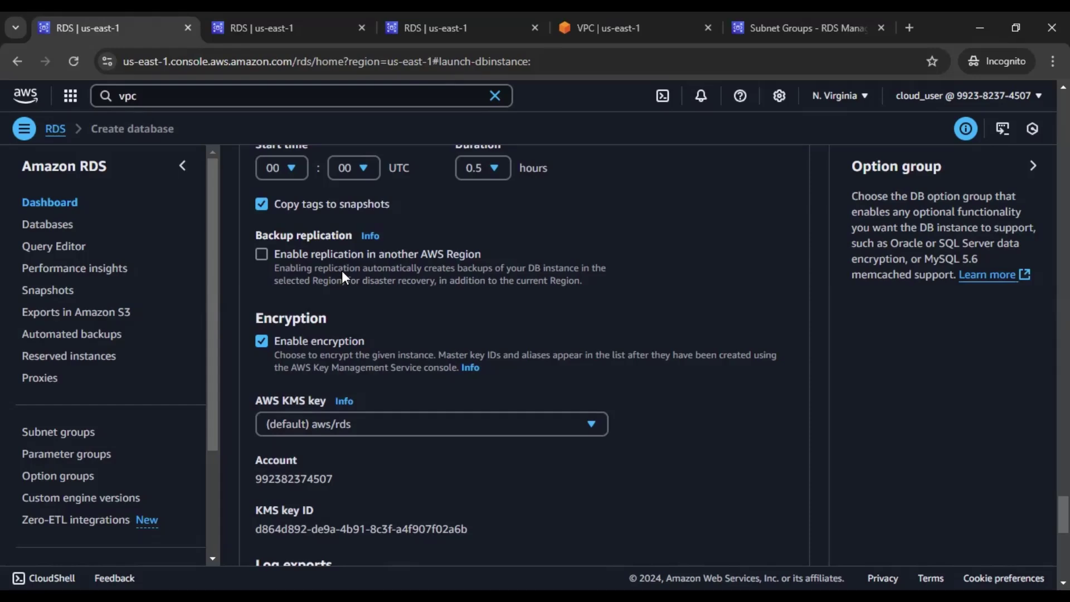
left_click(359, 269)
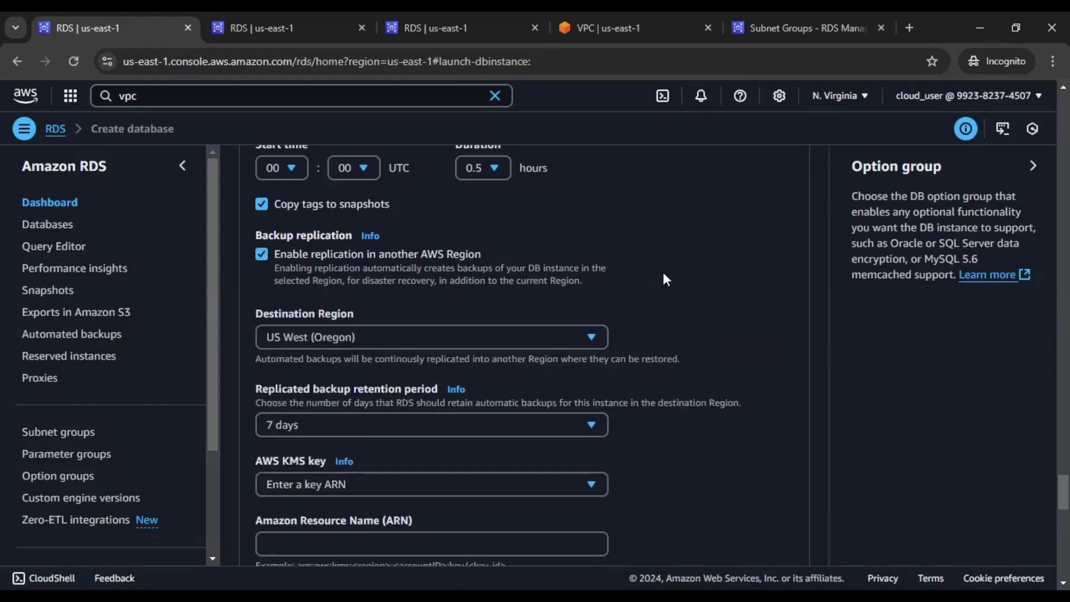
scroll(685, 282, "down", 1)
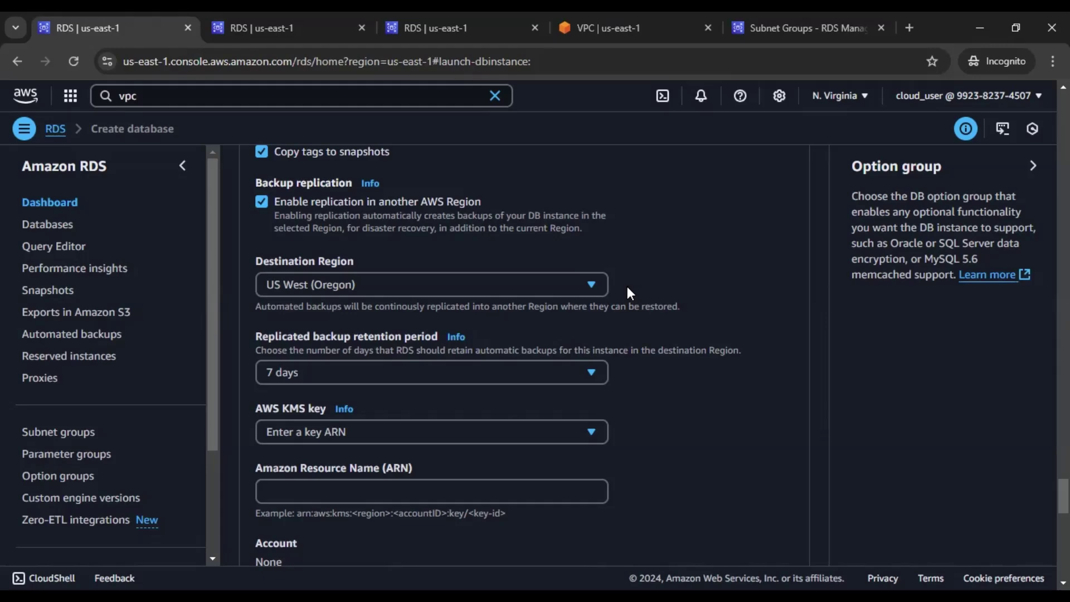
left_click(263, 205)
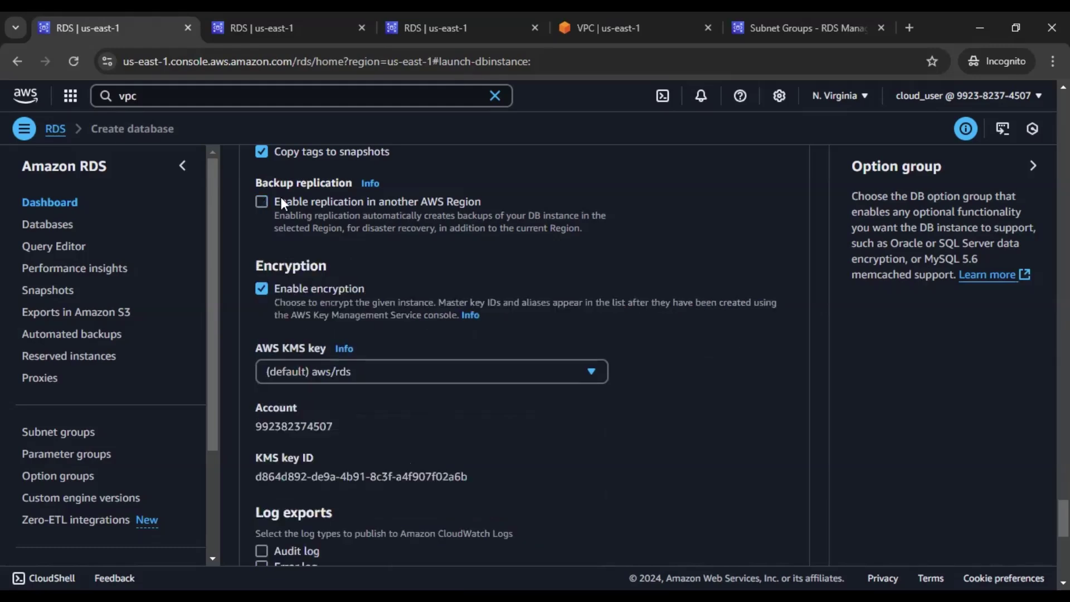
left_click(280, 198)
scroll(647, 385, "down", 1)
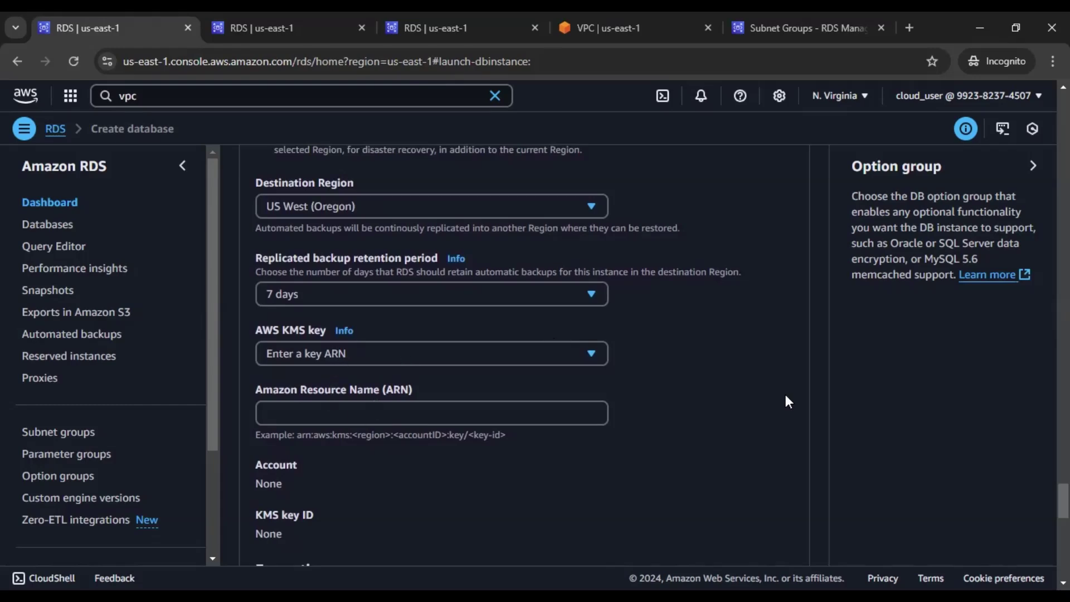
scroll(722, 402, "down", 1)
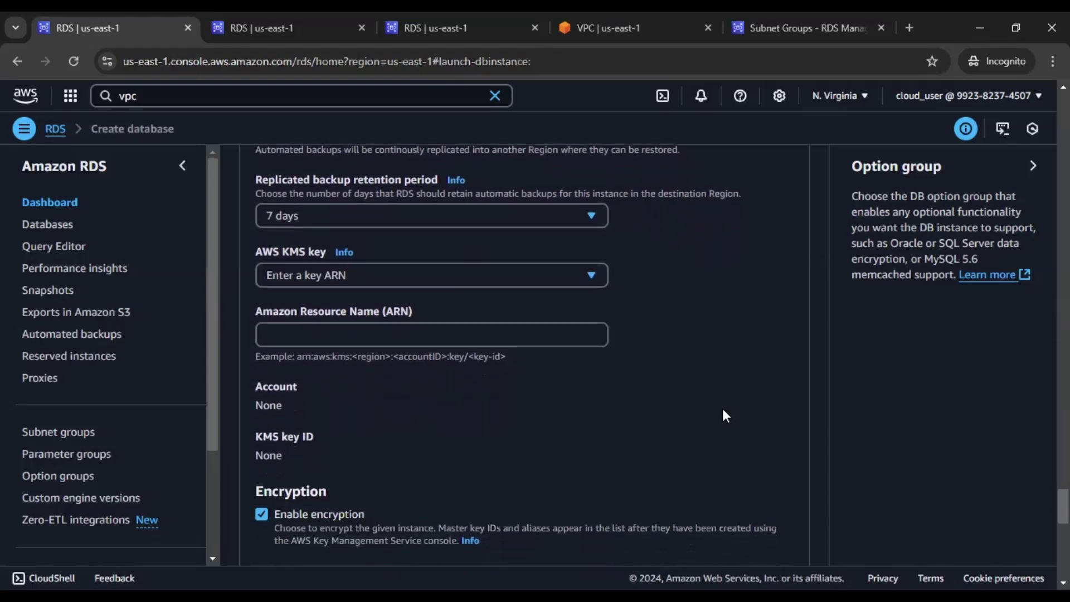
scroll(725, 416, "up", 2)
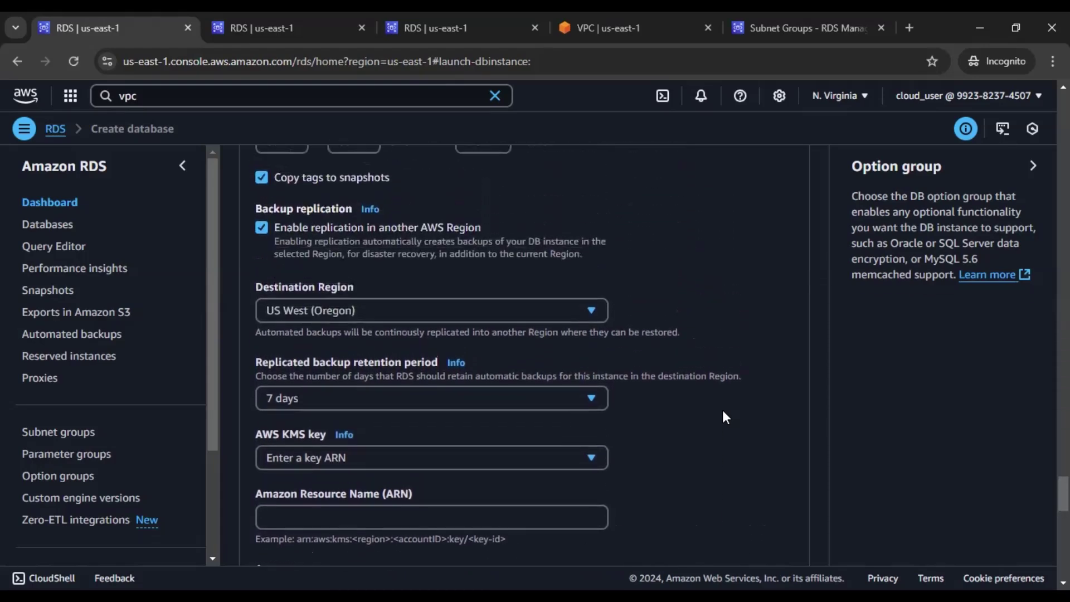
scroll(558, 390, "down", 1)
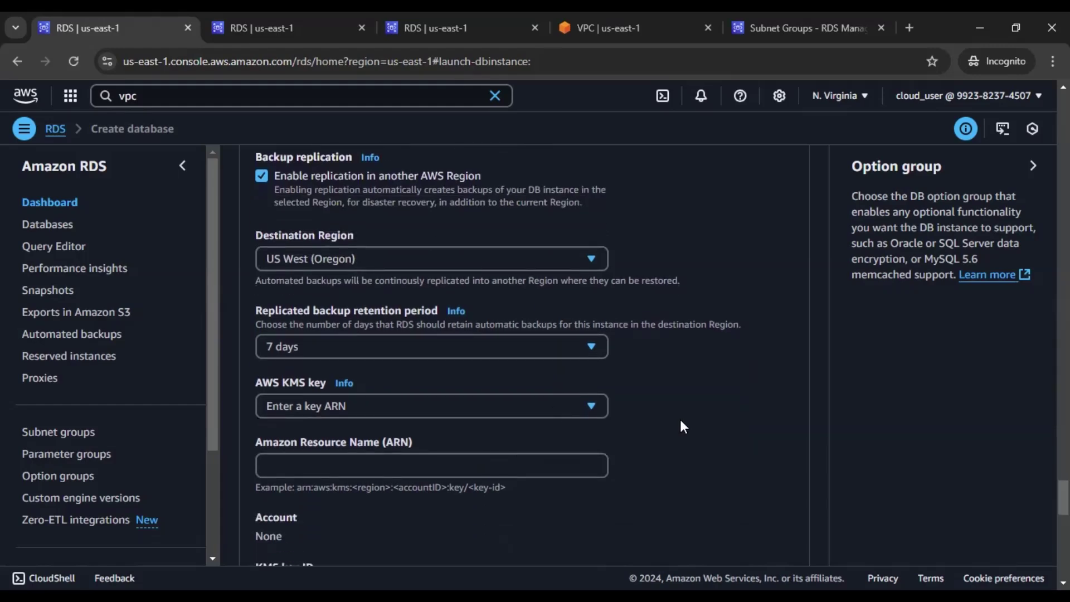
scroll(680, 421, "up", 1)
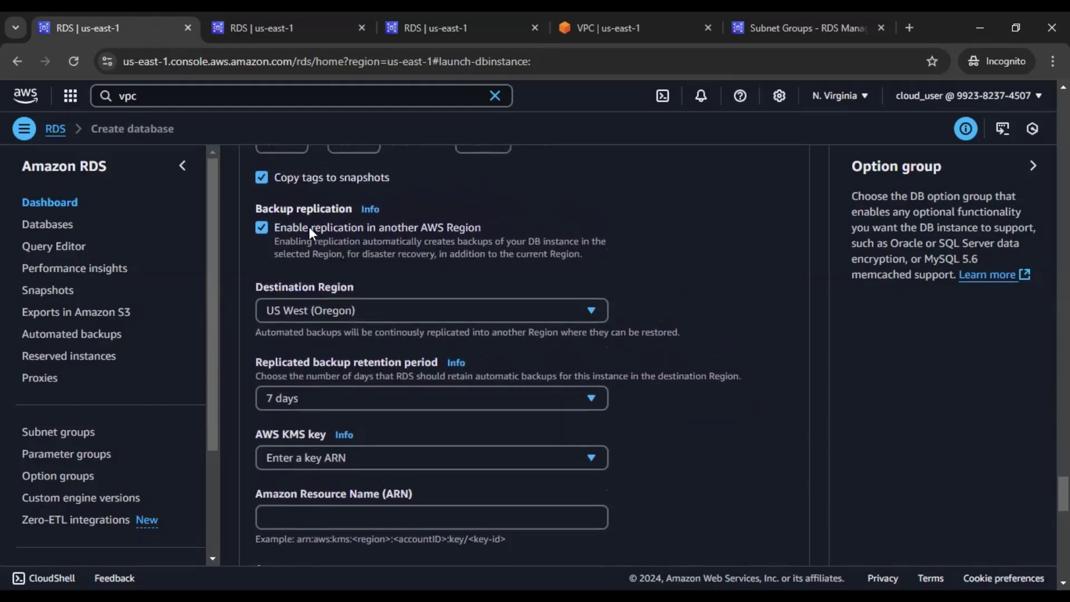
left_click(309, 226)
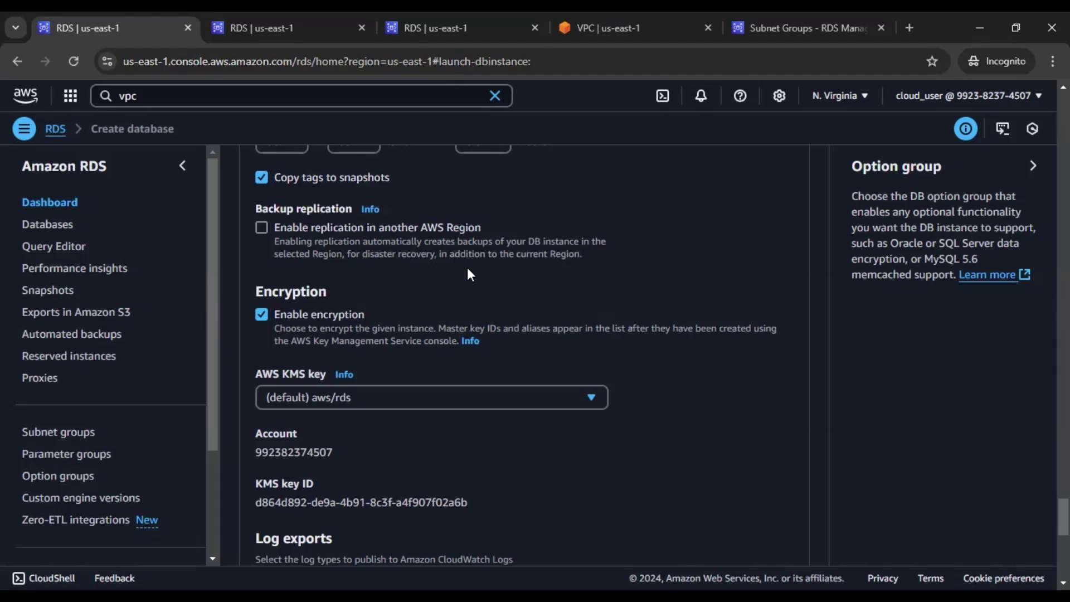
- Check the available AWS KMS keys for the database encryption without changing the selection
scroll(495, 257, "down", 3)
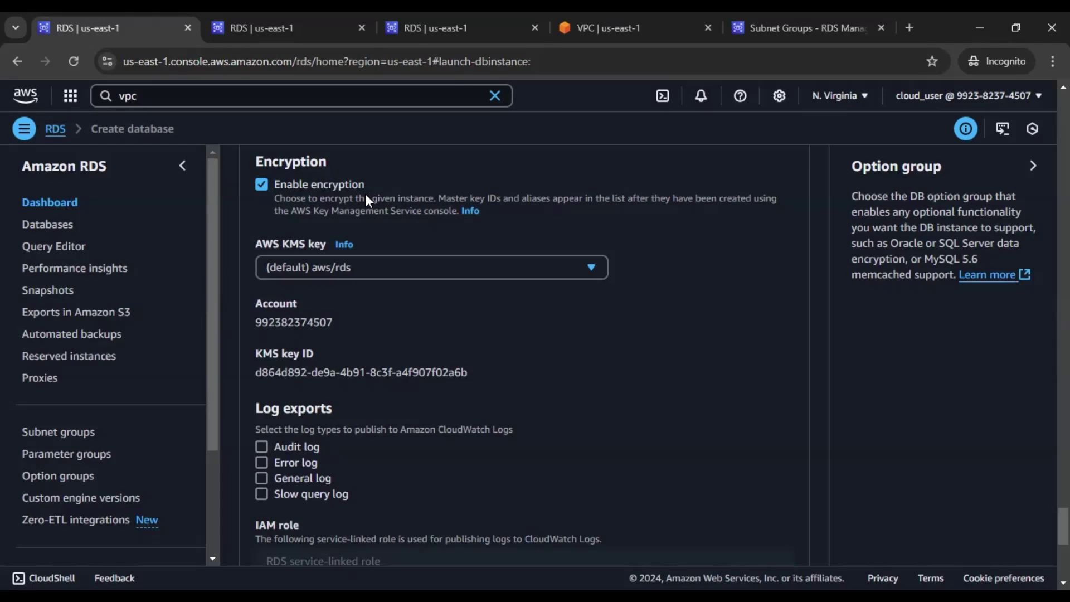
left_click(350, 273)
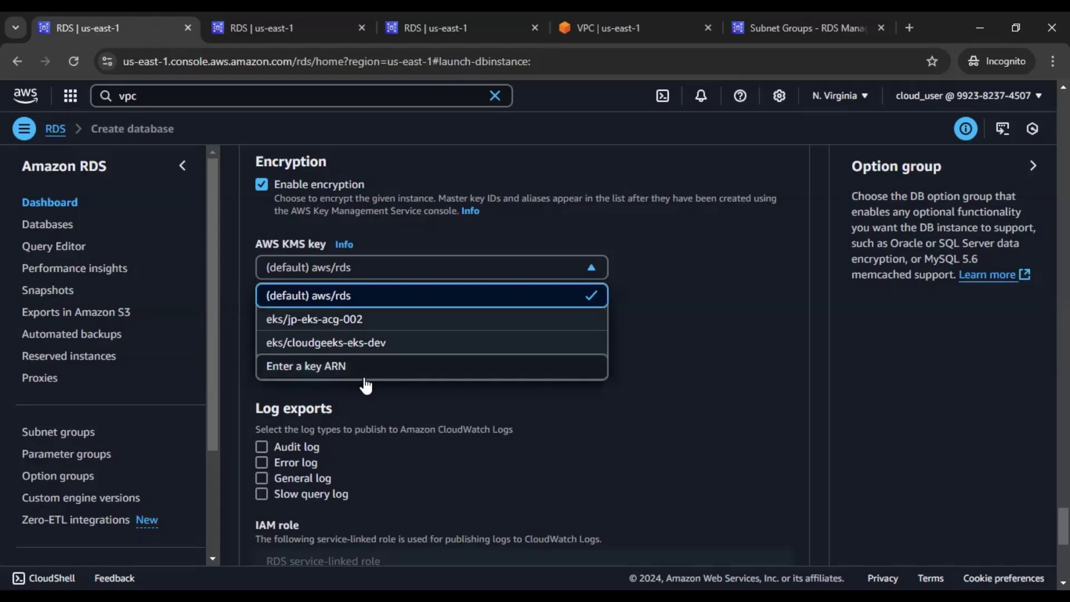
left_click(698, 305)
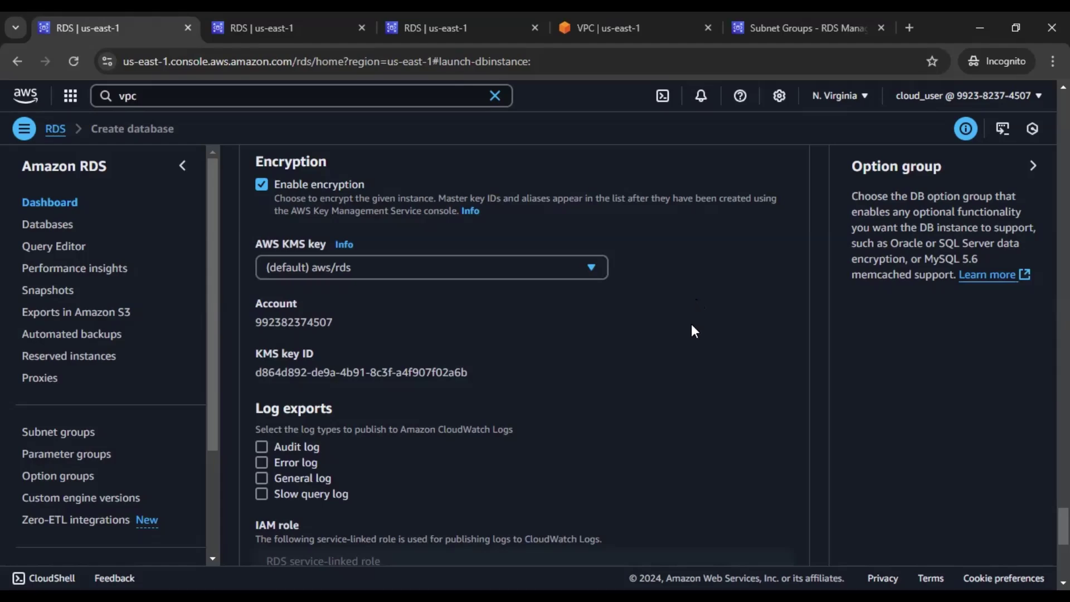
- Select the audit, error, general and slow query logs for export to Amazon CloudWatch Logs
scroll(690, 329, "down", 3)
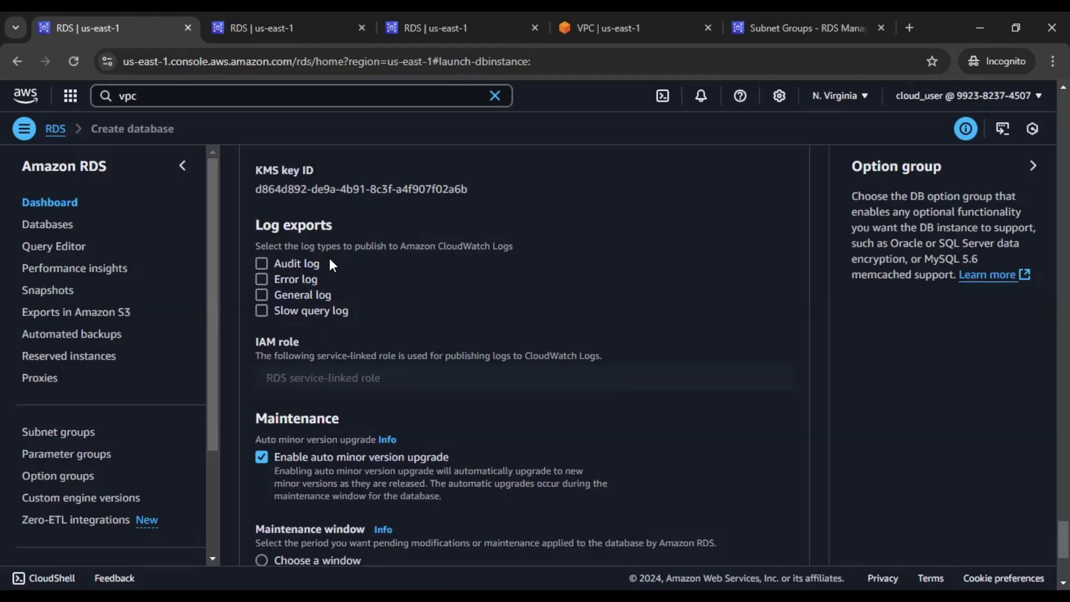
left_click(294, 262)
left_click(293, 280)
left_click(289, 310)
- Review the maintenance and deletion protection settings, and the earlier form sections back to the deployment options and DB instance identifier
scroll(517, 307, "down", 1)
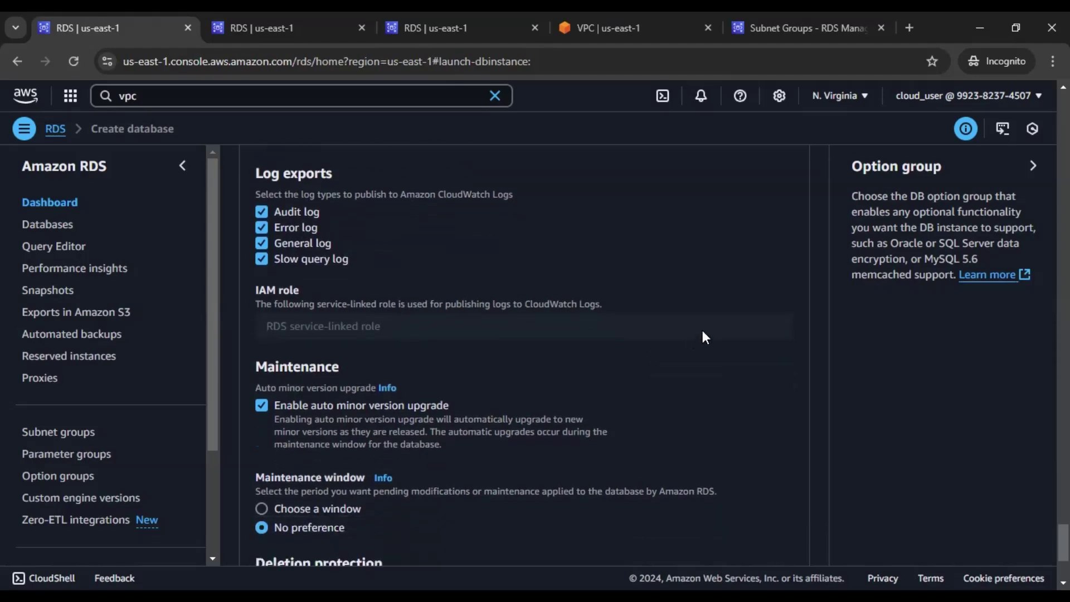
scroll(702, 331, "down", 1)
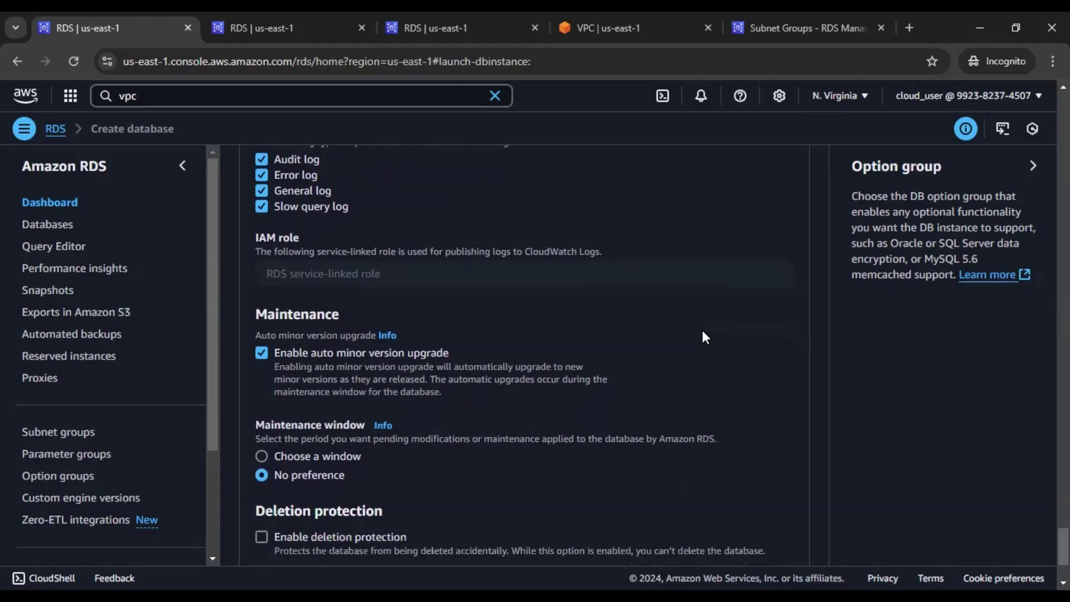
scroll(702, 331, "down", 2)
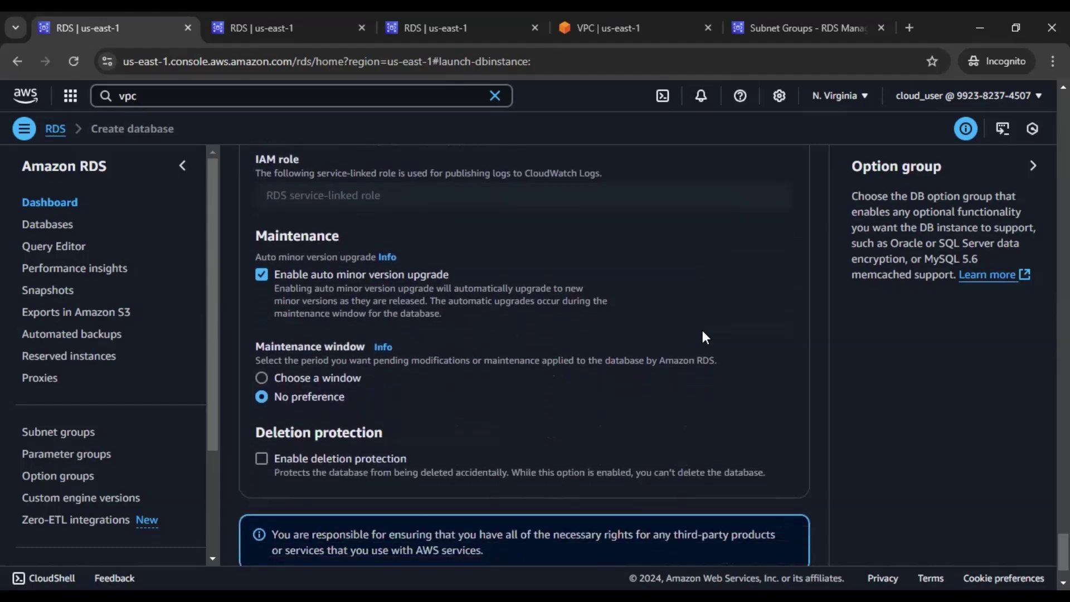
scroll(702, 336, "down", 1)
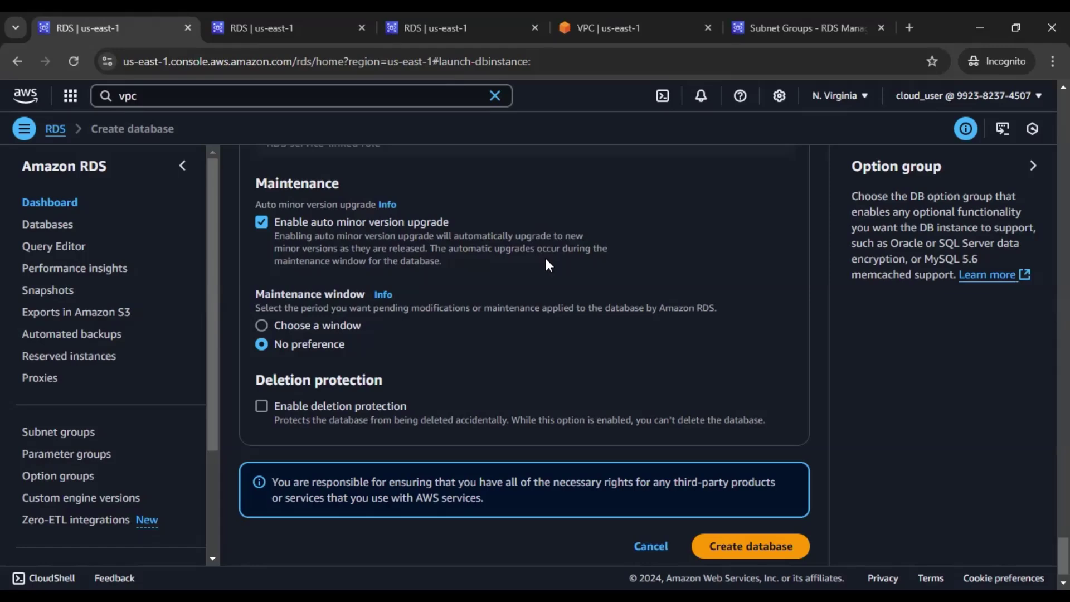
scroll(557, 300, "up", 10)
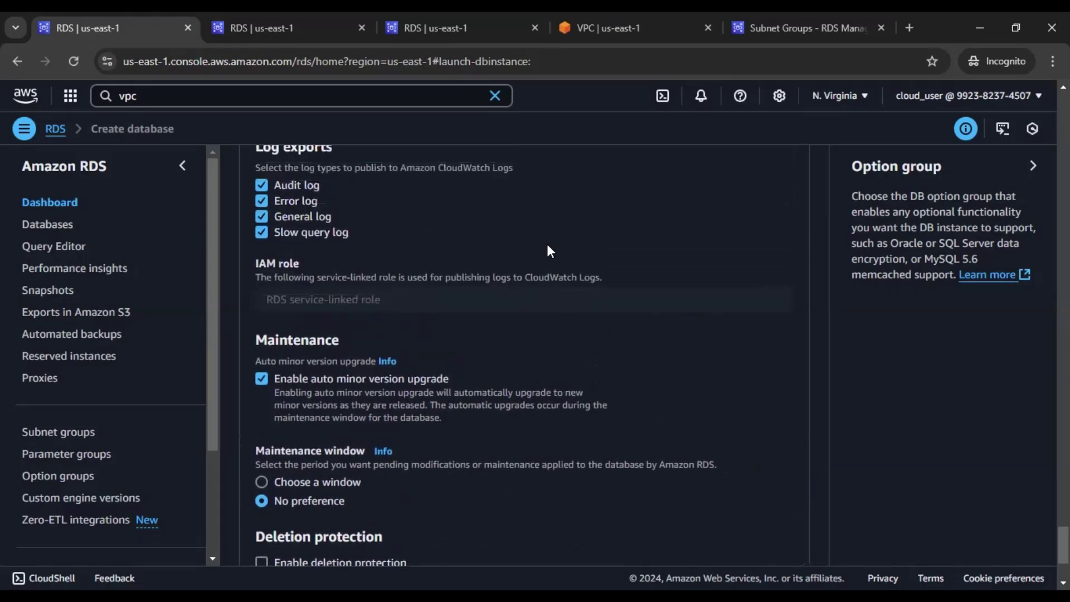
scroll(542, 261, "up", 15)
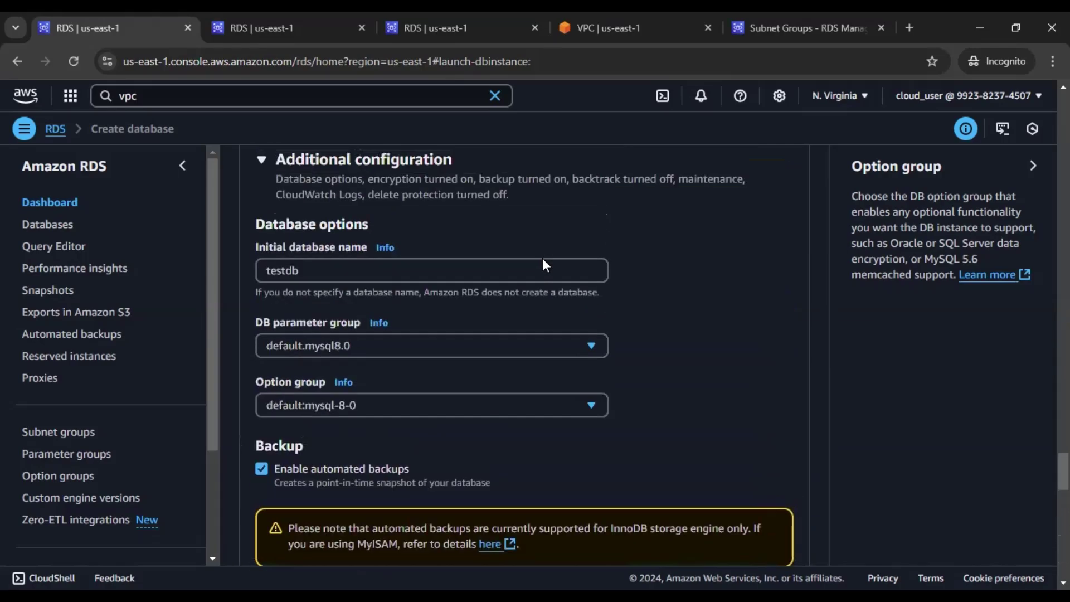
scroll(543, 263, "up", 15)
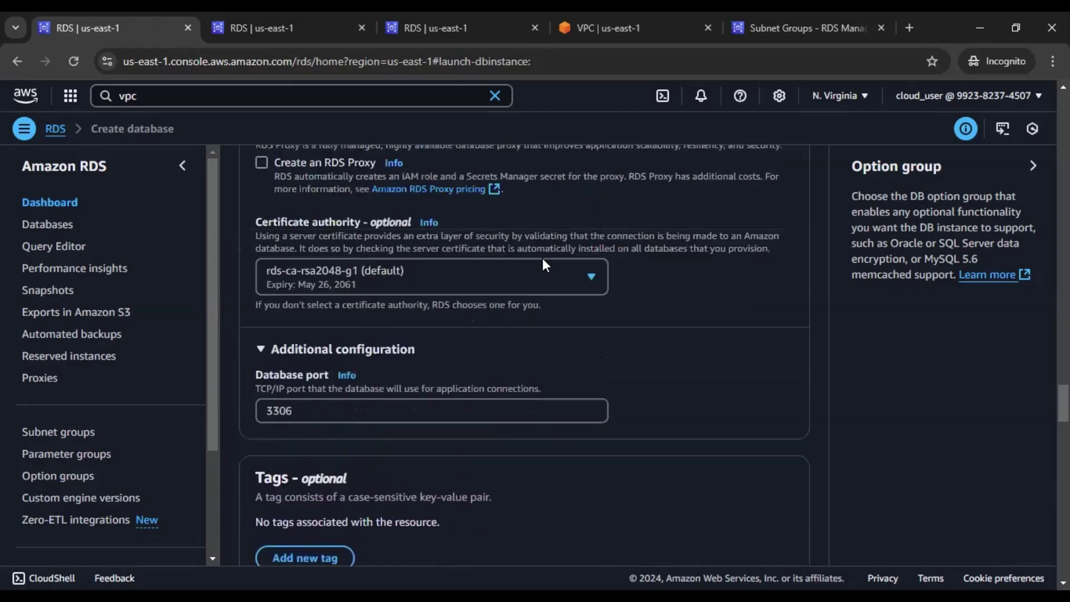
scroll(543, 265, "up", 12)
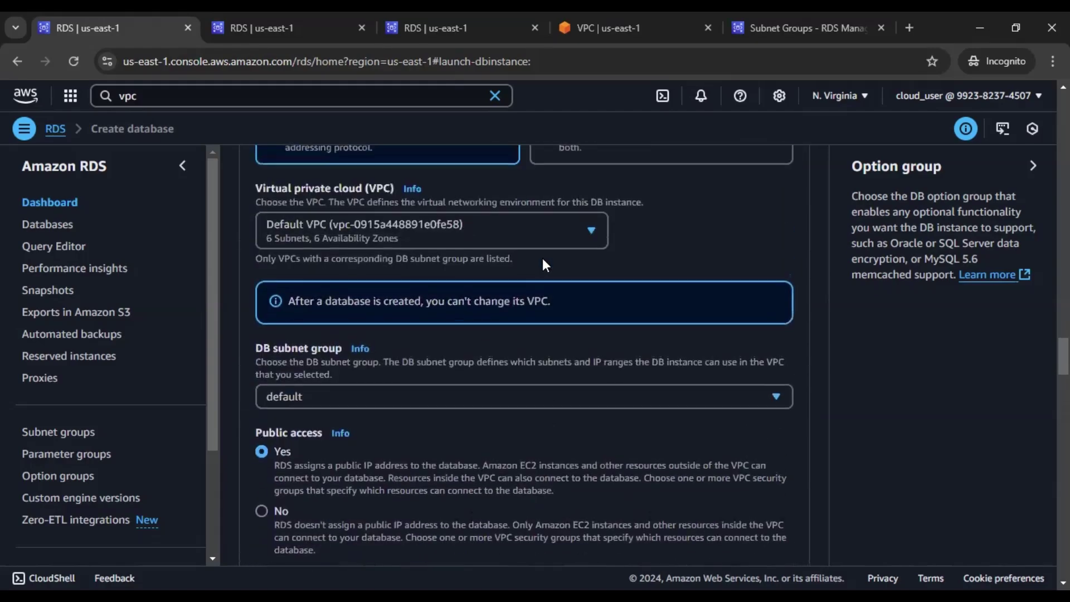
scroll(543, 264, "up", 12)
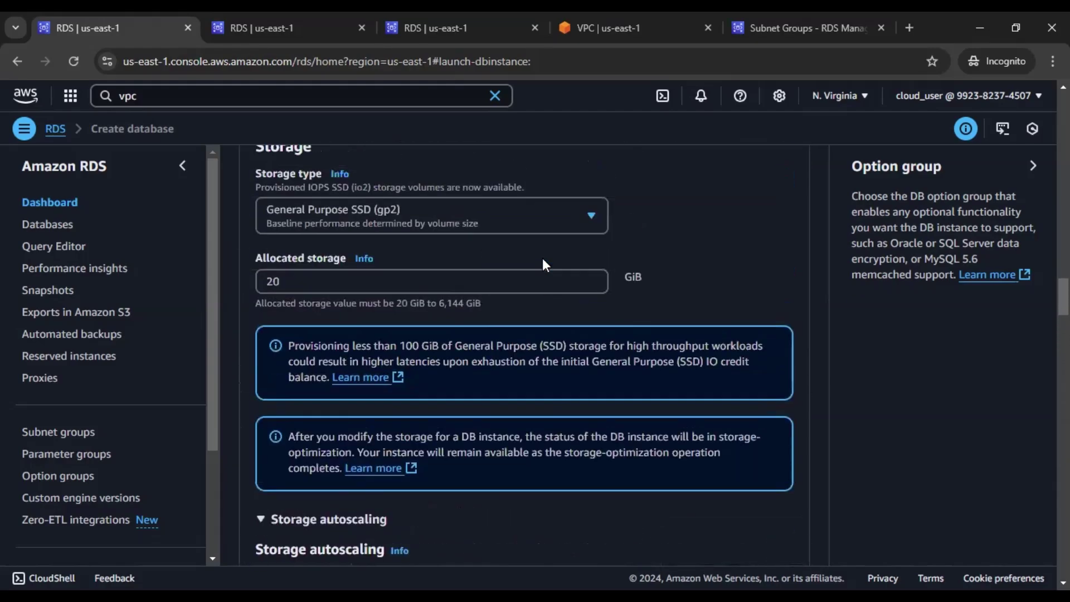
scroll(543, 264, "up", 12)
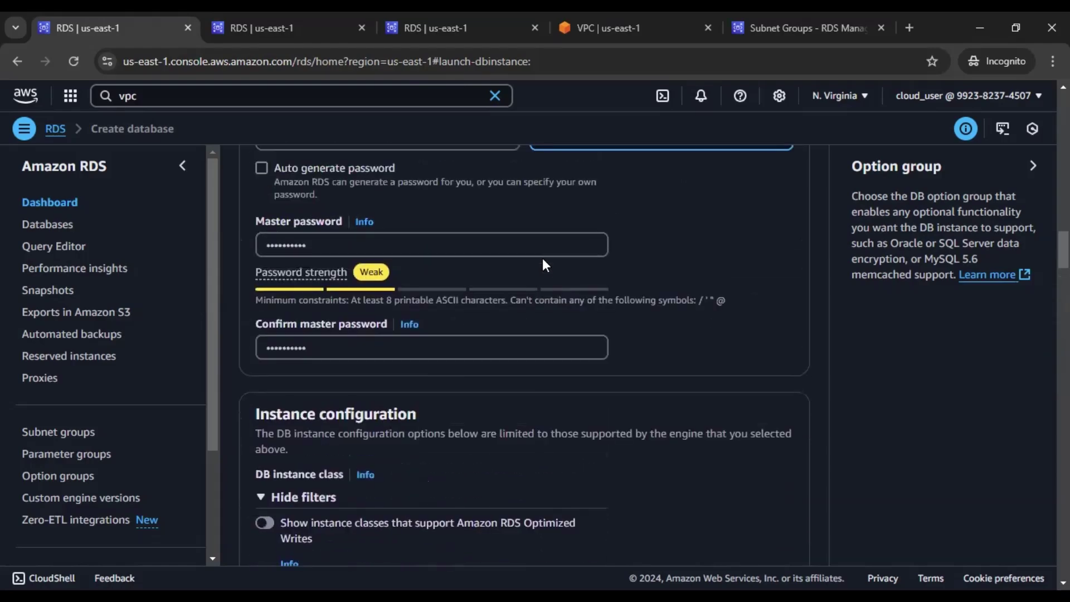
scroll(543, 258, "up", 6)
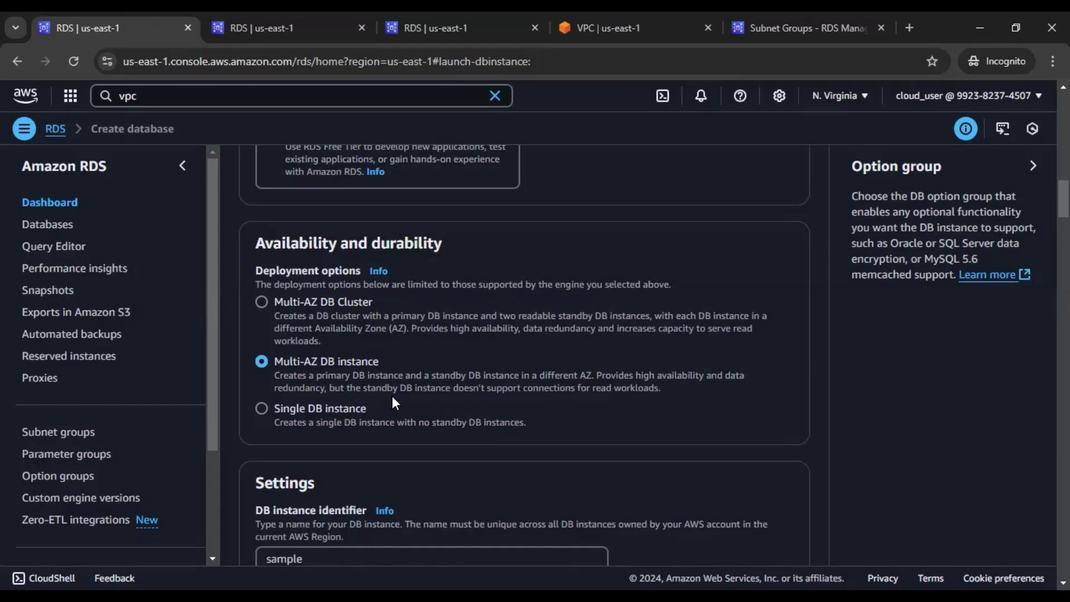
scroll(587, 332, "down", 2)
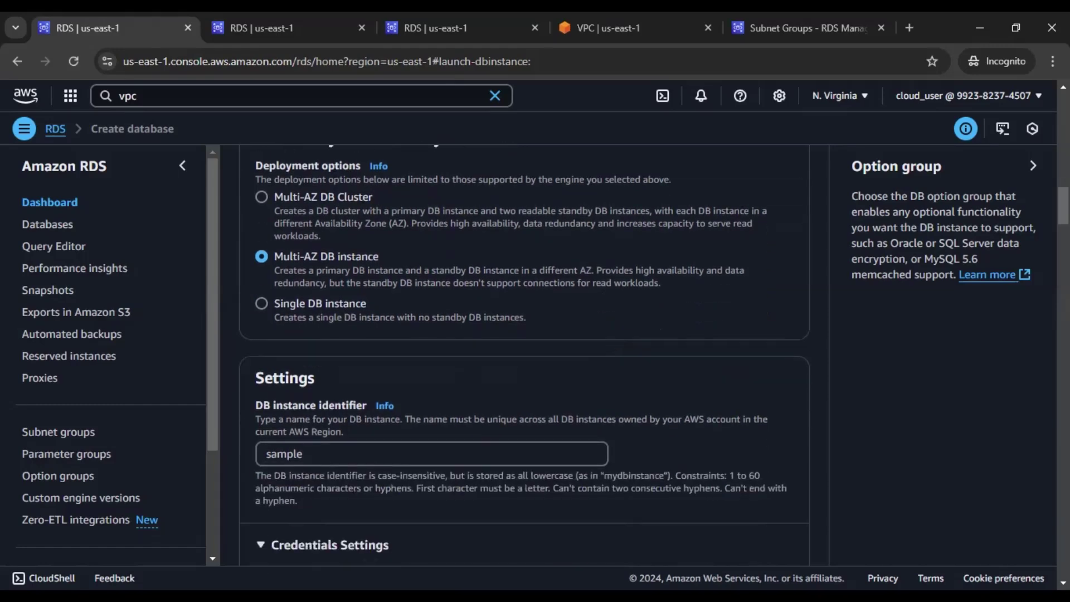
- Try Choose a window for the maintenance window, examine its start day, start time and duration, and set it back to No preference
left_click_drag(1063, 206, 1063, 557)
scroll(272, 291, "up", 2)
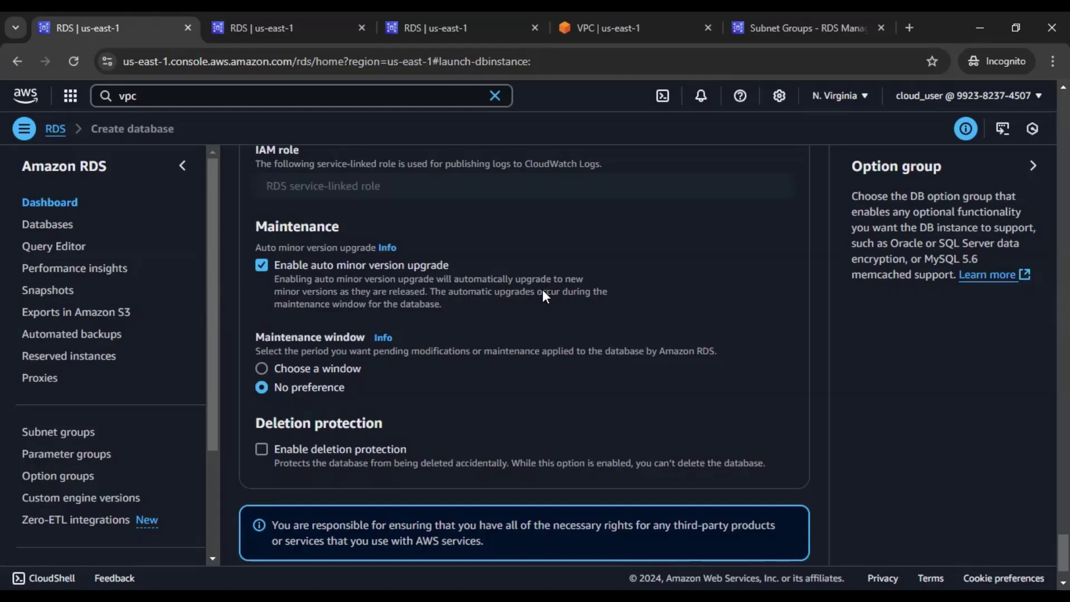
left_click(323, 372)
scroll(540, 356, "down", 2)
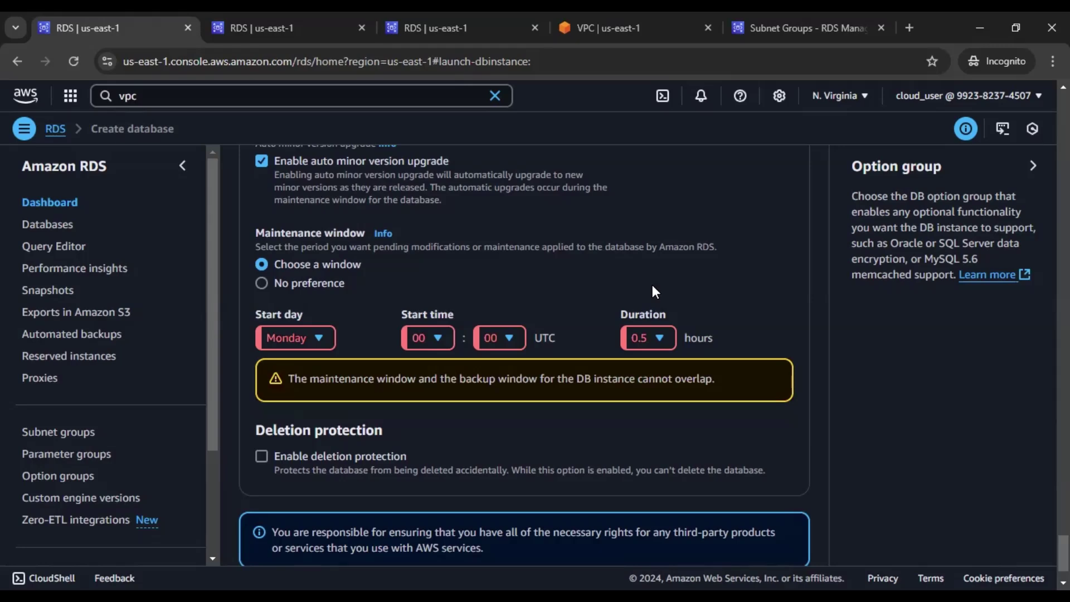
left_click(337, 281)
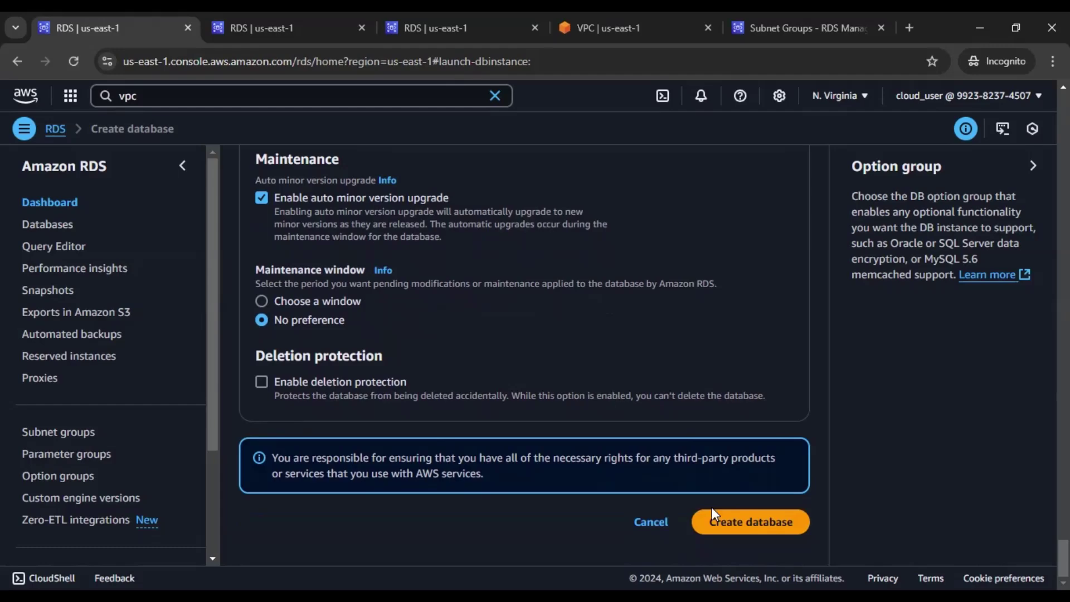
- Create the database with the configured settings and check its status in the Databases list
left_click(712, 508)
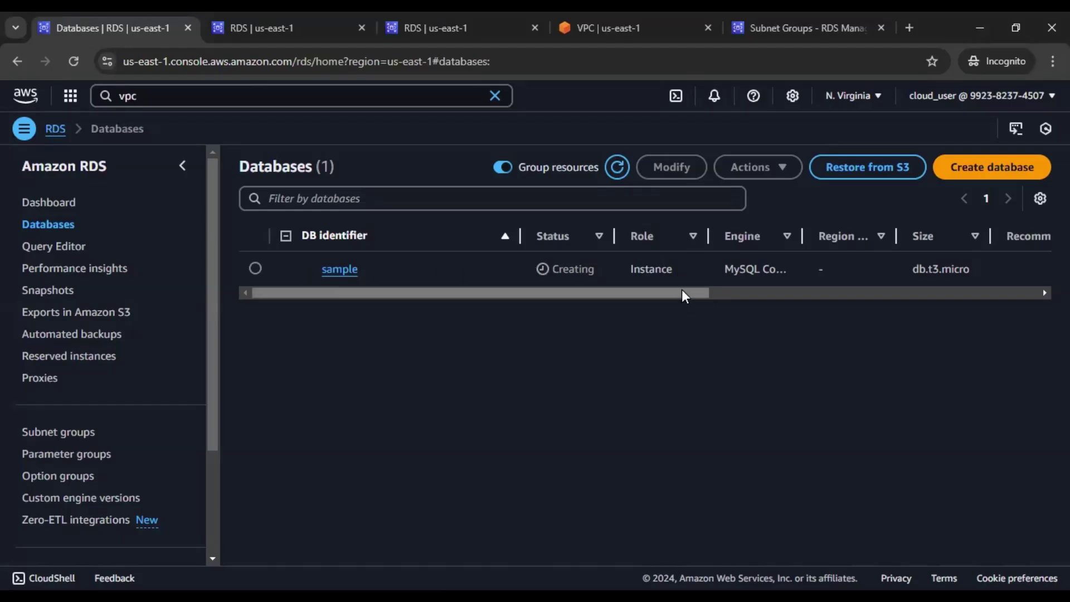
mouse_move(681, 289)
left_mouse_down()
mouse_move(1028, 280)
mouse_move(663, 282)
left_mouse_up()
mouse_move(605, 290)
left_mouse_down()
mouse_move(653, 287)
mouse_move(536, 288)
mouse_move(595, 273)
mouse_move(587, 286)
mouse_move(552, 269)
mouse_move(600, 273)
left_mouse_up()
left_click(575, 351)
left_click(569, 344)
left_click(586, 330)
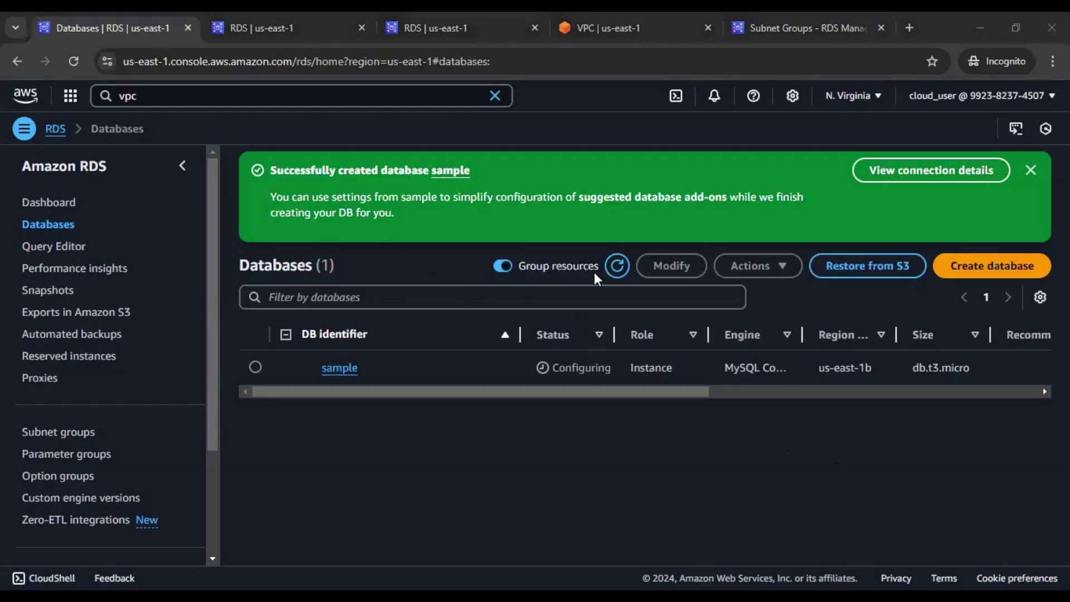
- Refresh the Databases list and follow the status of the sample database as its setup progresses
left_click(623, 271)
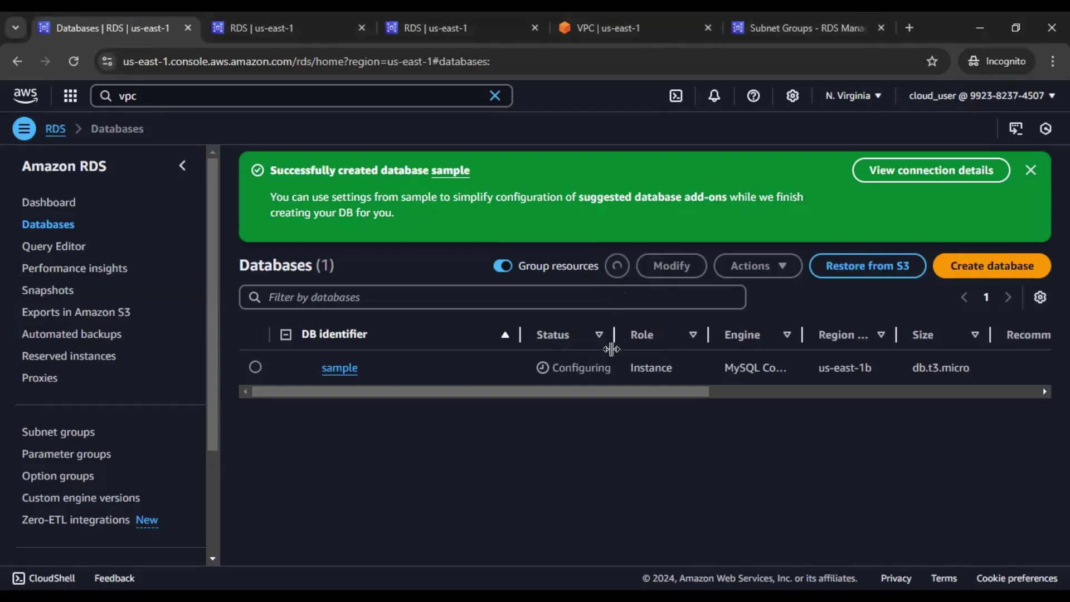
double_click(555, 366)
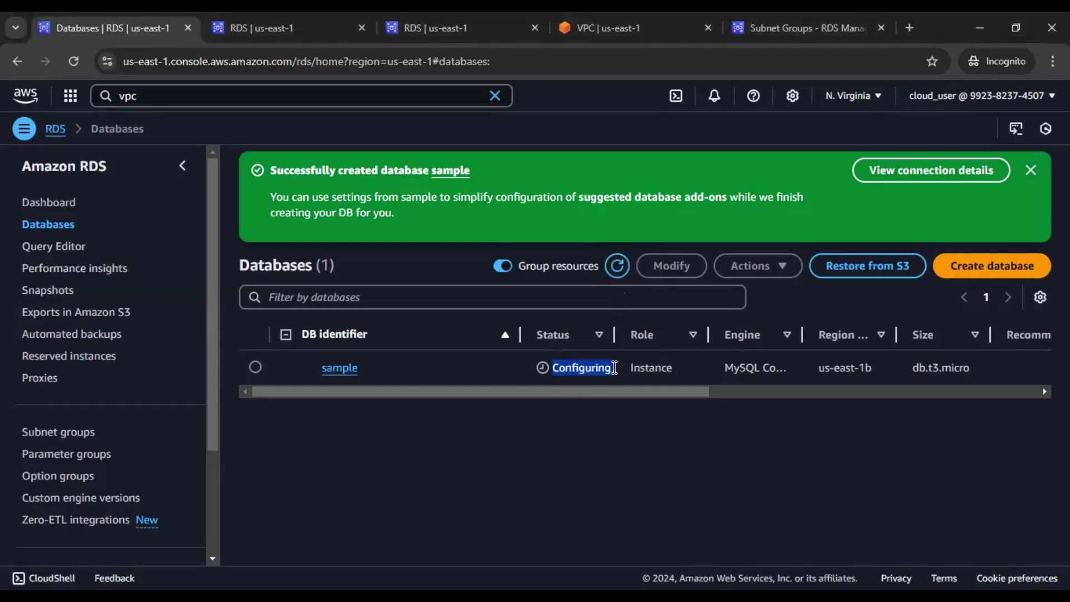
left_click(593, 423)
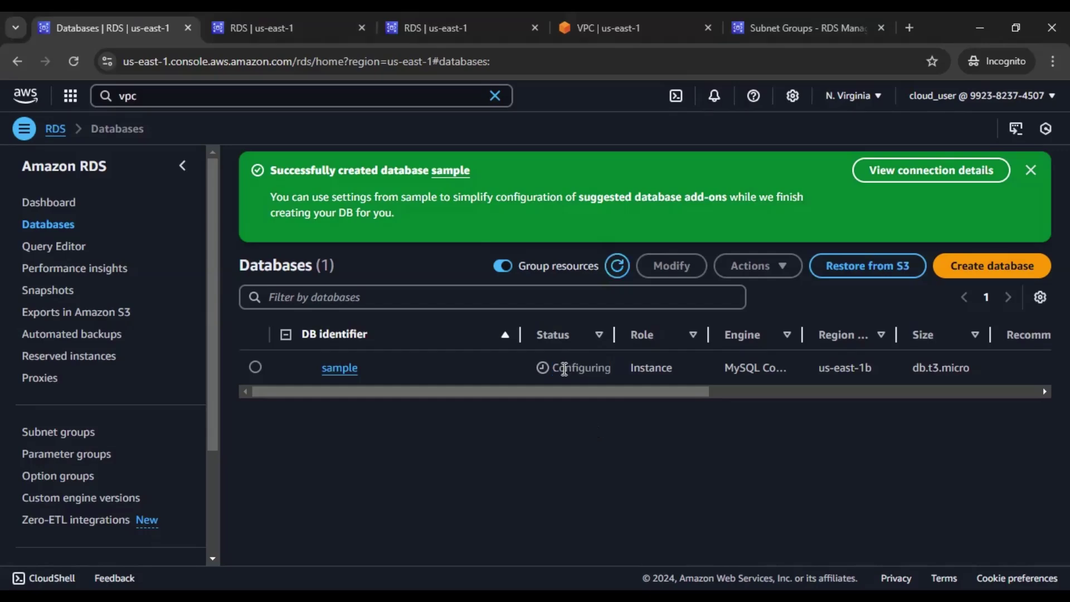
double_click(563, 366)
left_click(607, 435)
double_click(567, 368)
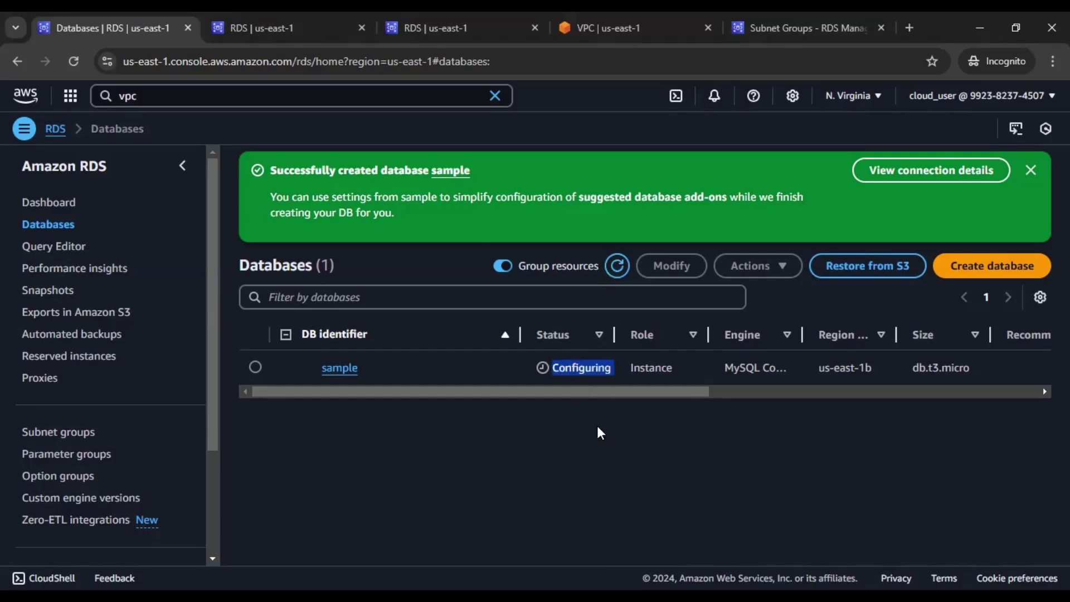
left_click(597, 425)
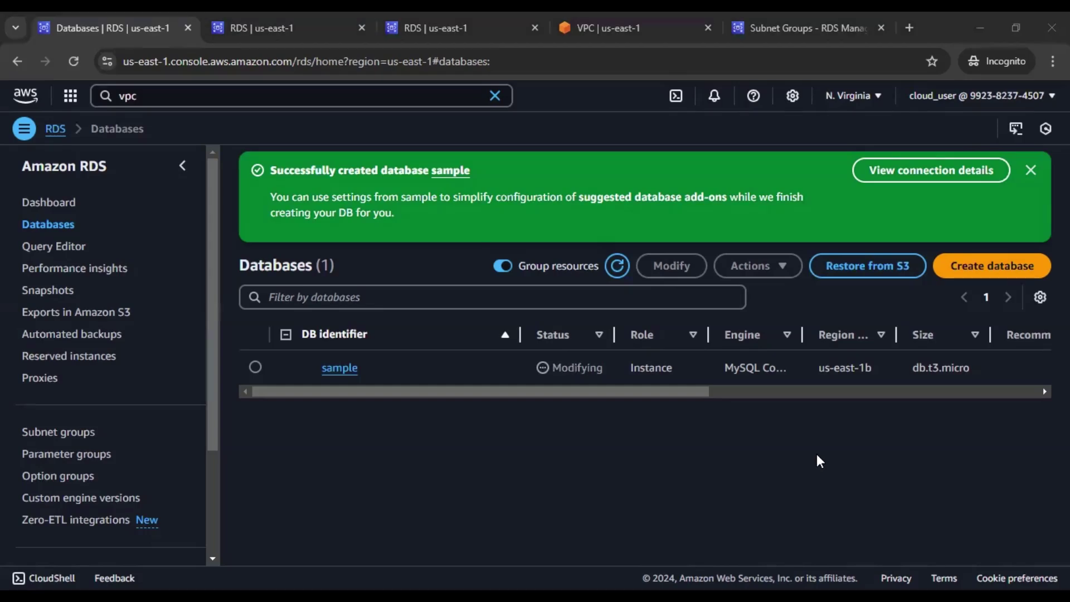
double_click(568, 368)
left_click(600, 444)
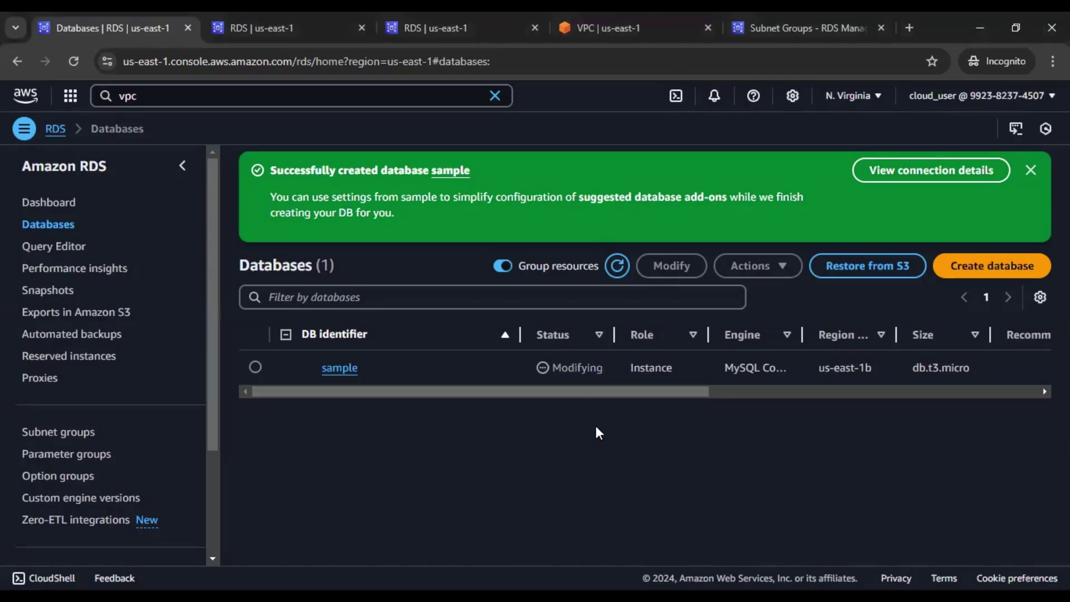
double_click(585, 368)
left_click(592, 447)
double_click(585, 368)
left_click(605, 444)
double_click(580, 369)
left_click(553, 465)
double_click(572, 371)
left_click(560, 448)
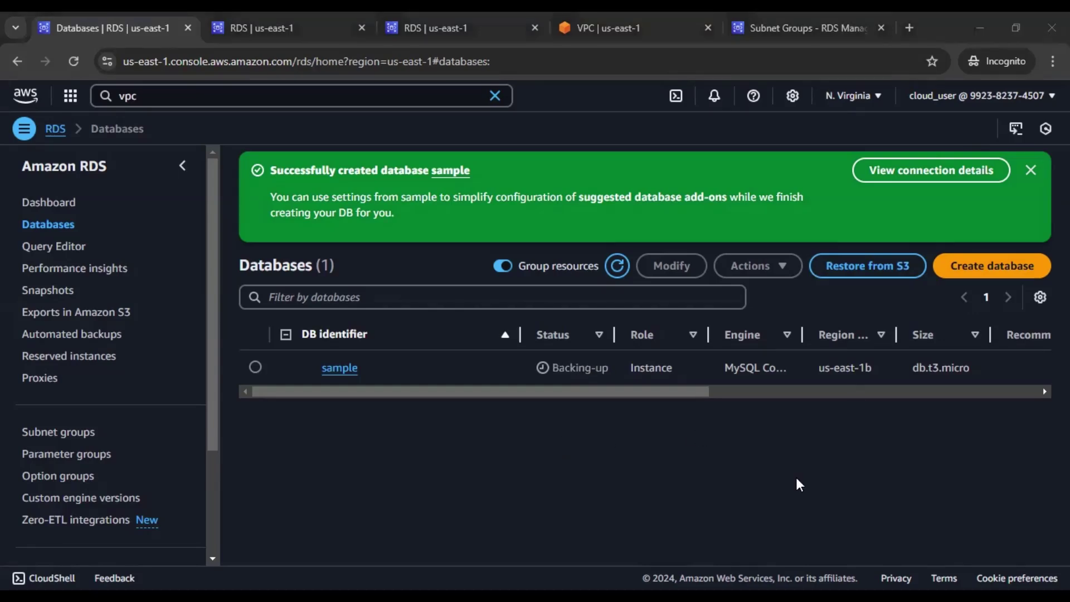
left_click_drag(552, 366, 606, 366)
left_click(585, 440)
left_click(590, 409)
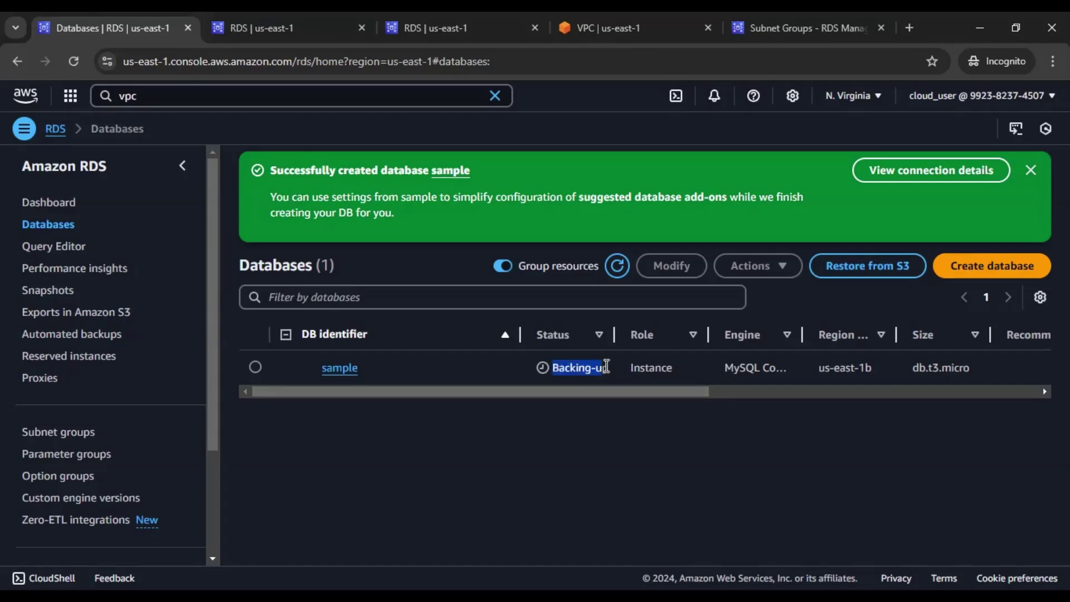
left_click(591, 411)
left_click_drag(554, 369, 607, 367)
left_click(613, 430)
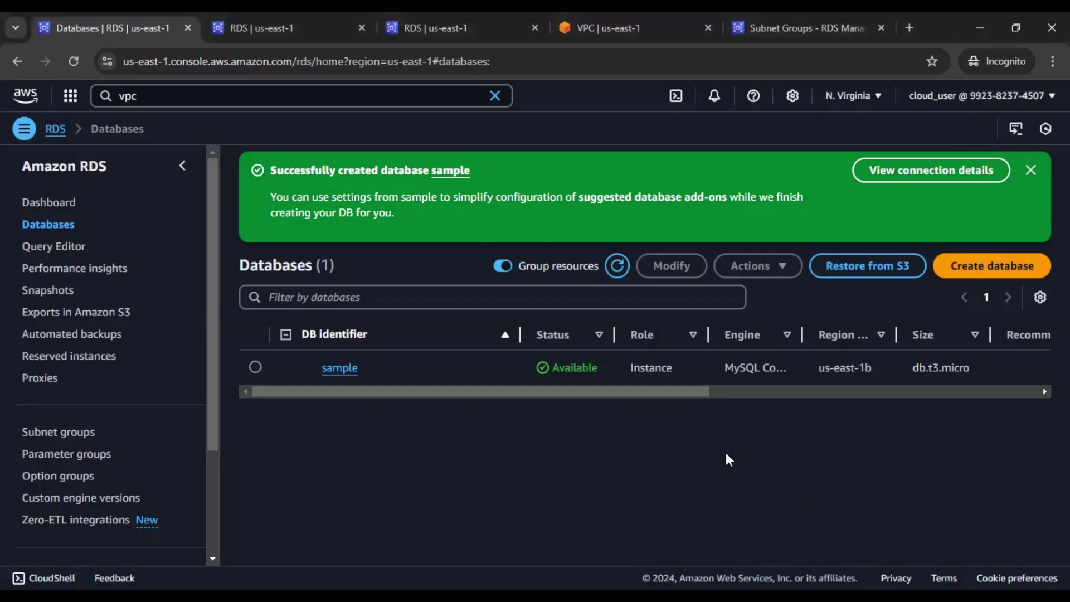
- Dismiss the creation notification and open the details of the sample database
left_click(1032, 169)
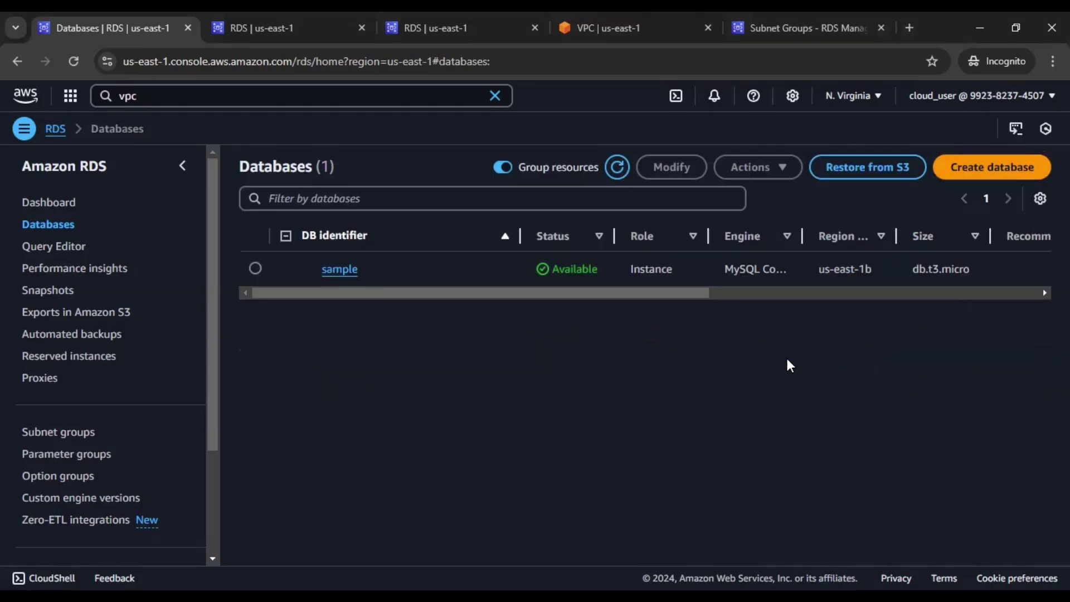
left_click(343, 269)
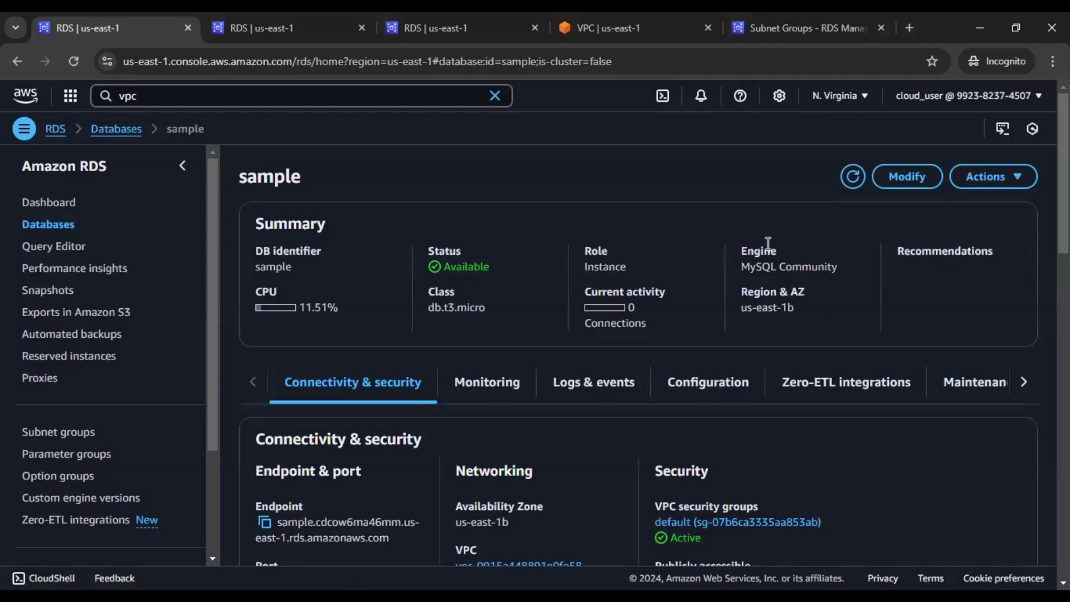
- Examine the sample database's status, role, CPU, class and Region & AZ, as well as its connectivity and security details
scroll(768, 243, "down", 1)
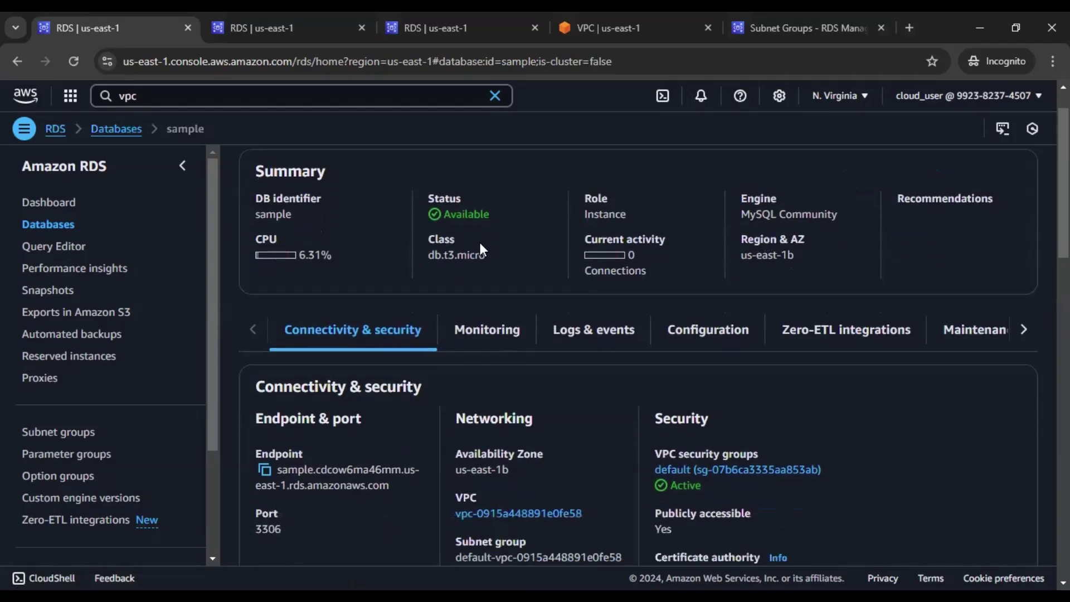
double_click(477, 213)
left_click(677, 199)
double_click(607, 215)
left_click(803, 215)
scroll(490, 254, "down", 1)
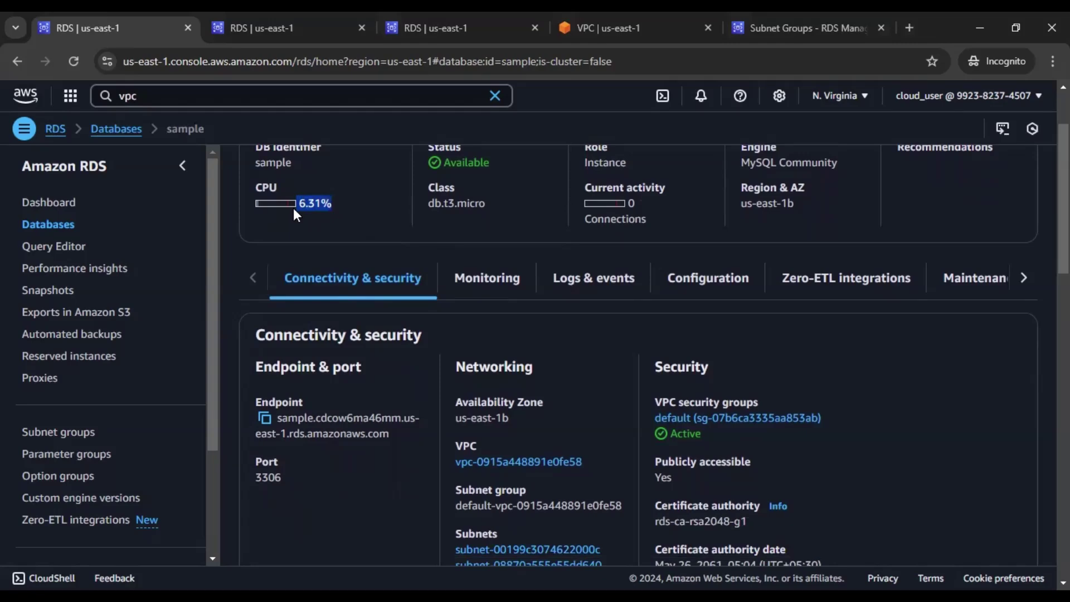
left_click(359, 210)
left_click_drag(491, 202, 431, 208)
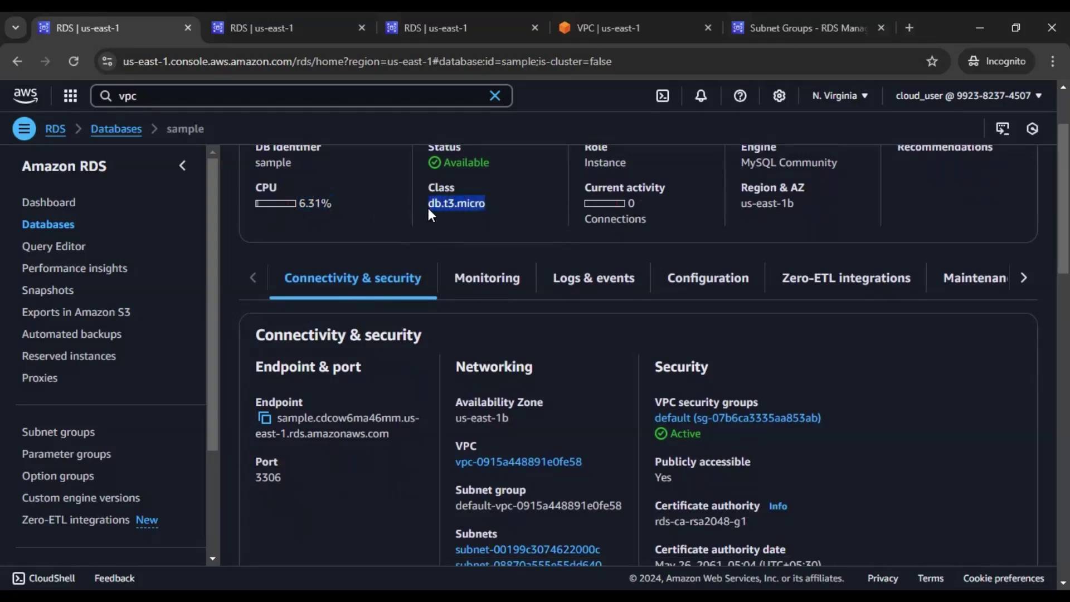
left_click(457, 209)
mouse_move(496, 202)
left_mouse_down()
mouse_move(399, 206)
mouse_move(496, 208)
left_mouse_up()
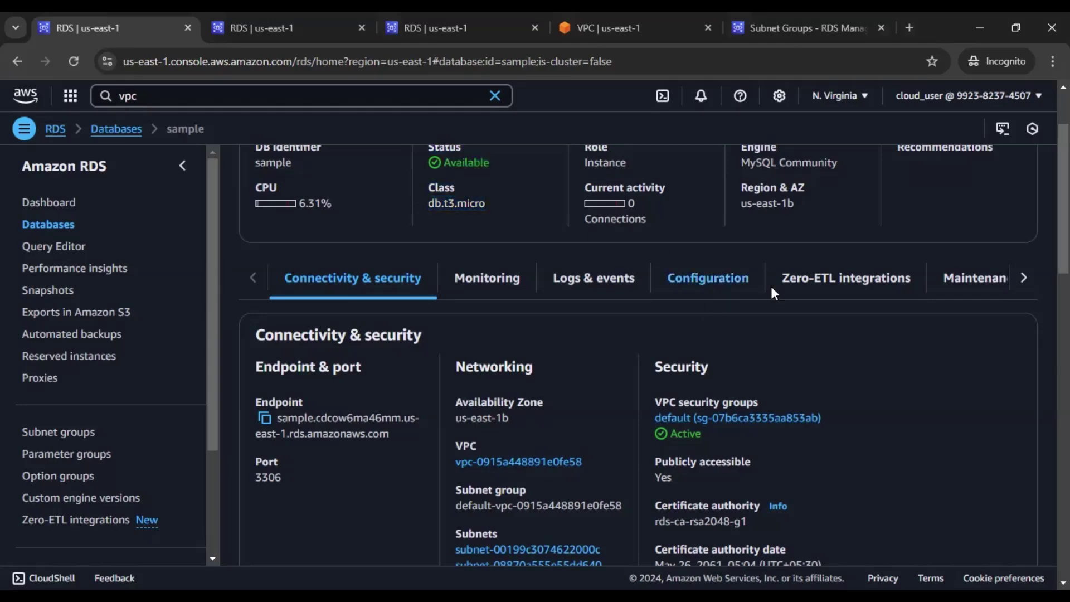
left_click_drag(802, 203, 739, 210)
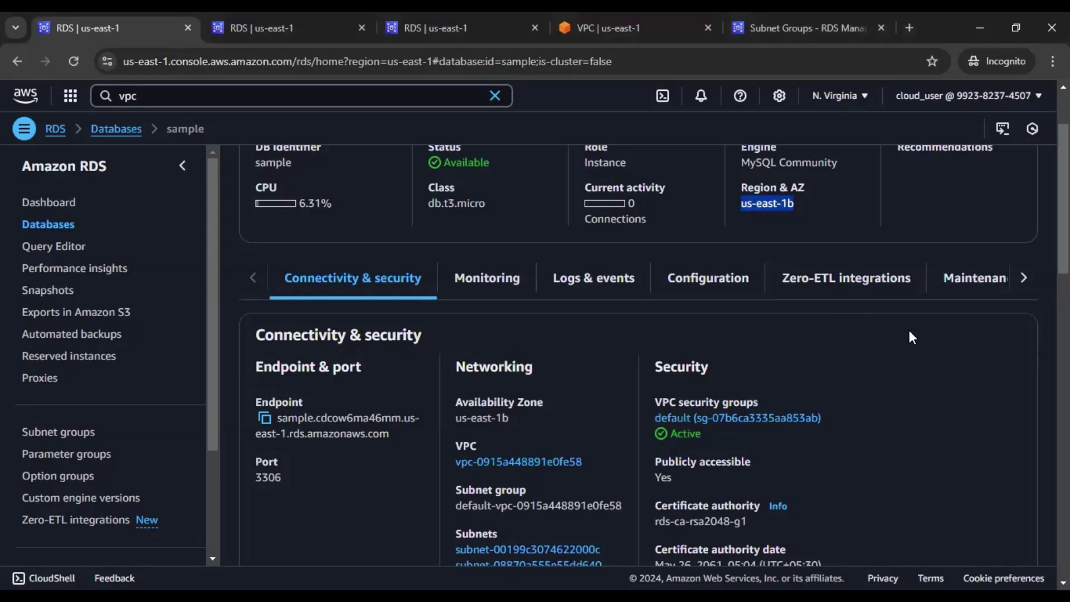
scroll(912, 339, "down", 2)
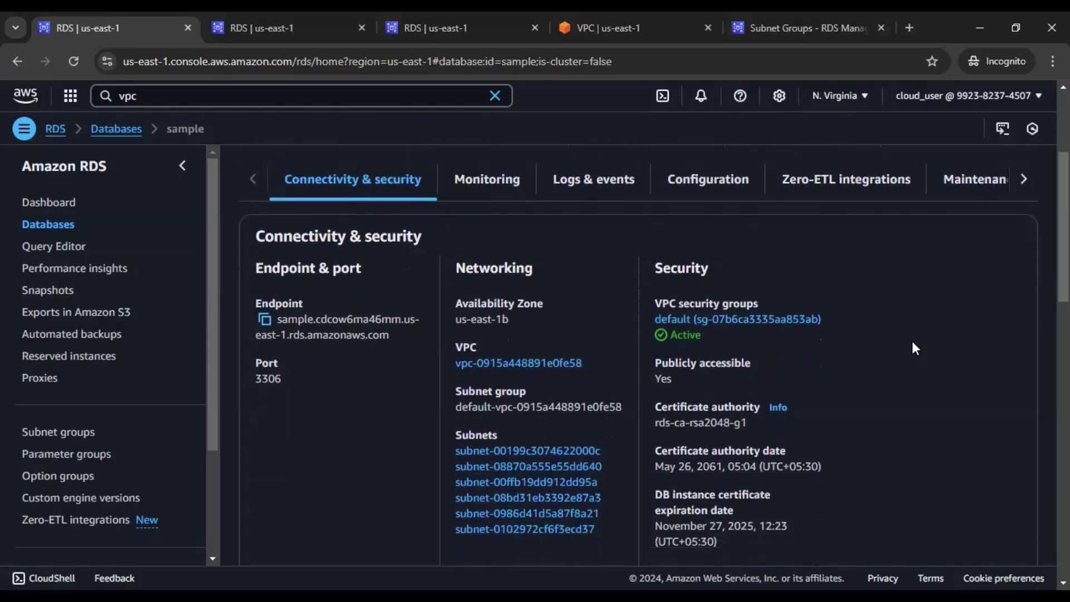
scroll(914, 346, "down", 2)
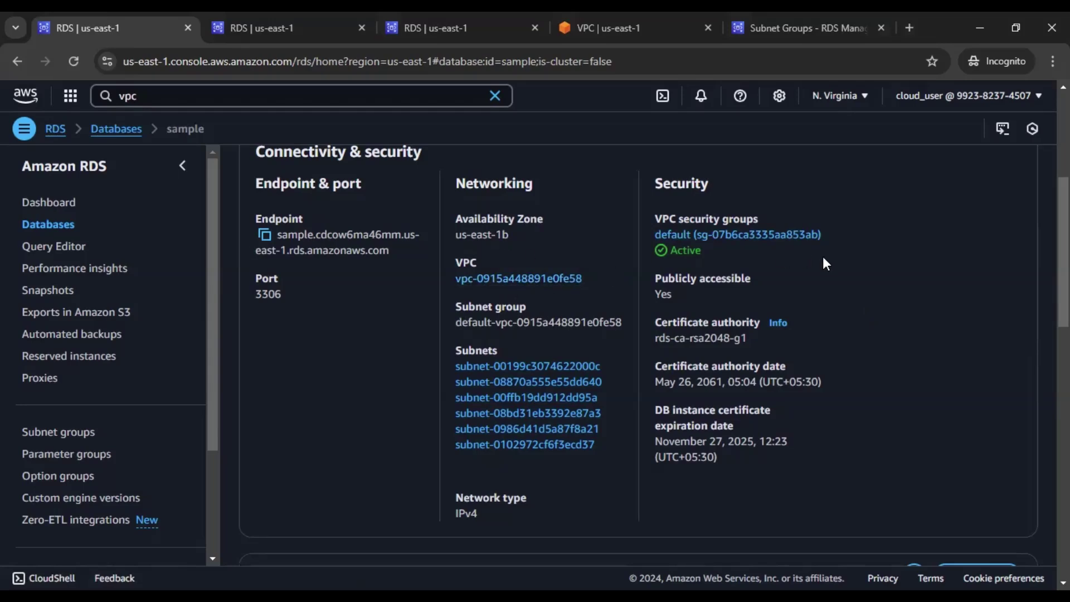
- Copy the sample database's endpoint and check the port it uses
left_click(264, 236)
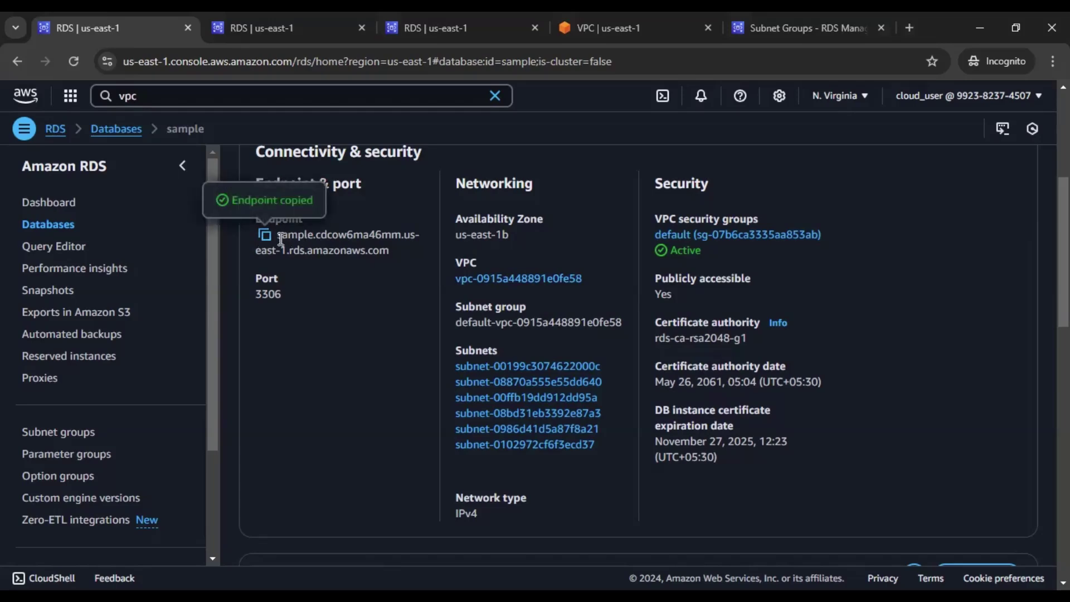
left_click_drag(274, 234, 353, 251)
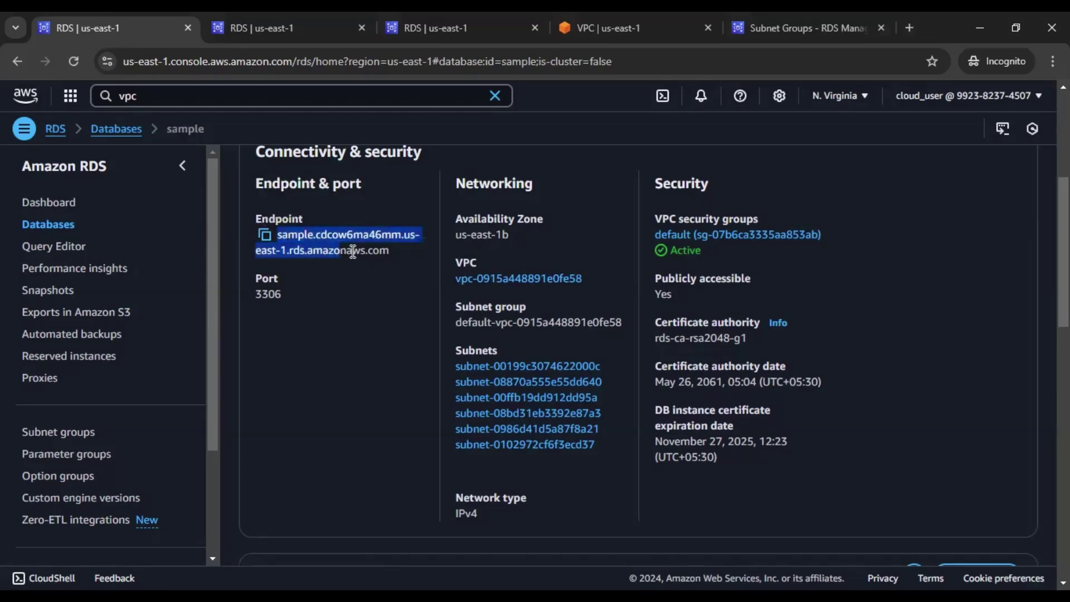
left_click(386, 260)
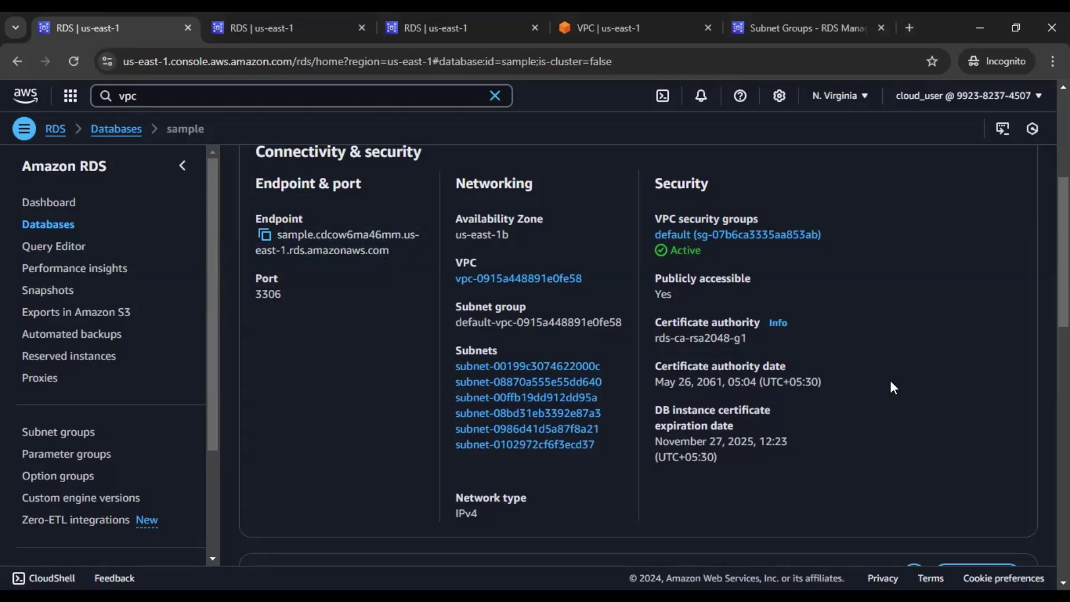
scroll(890, 372, "down", 1)
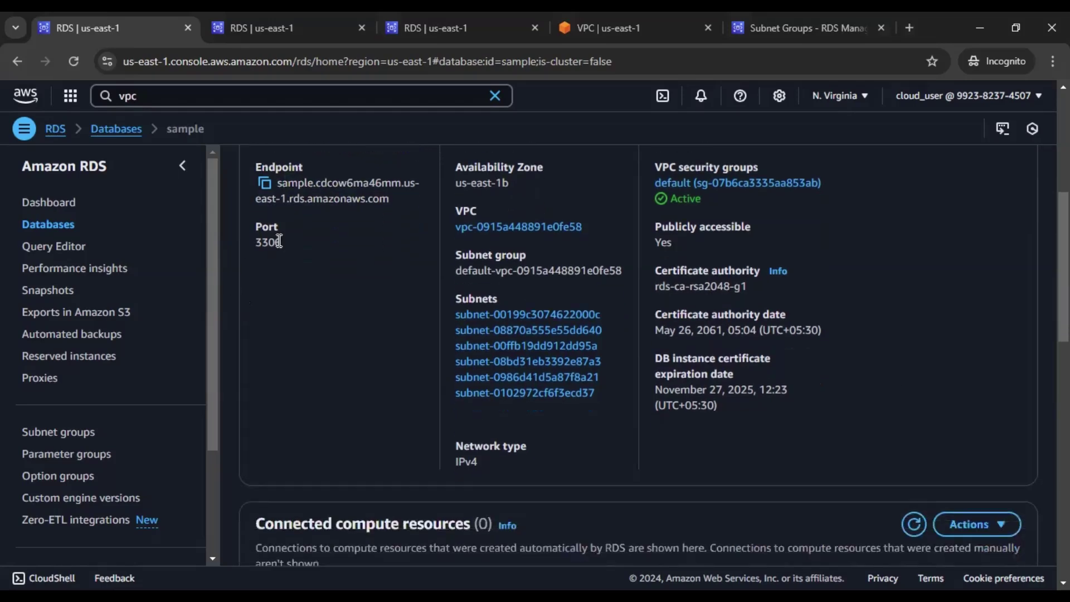
double_click(277, 242)
- Examine the sample database's connected compute resources, proxies, and inbound and outbound security group rules
scroll(954, 287, "down", 7)
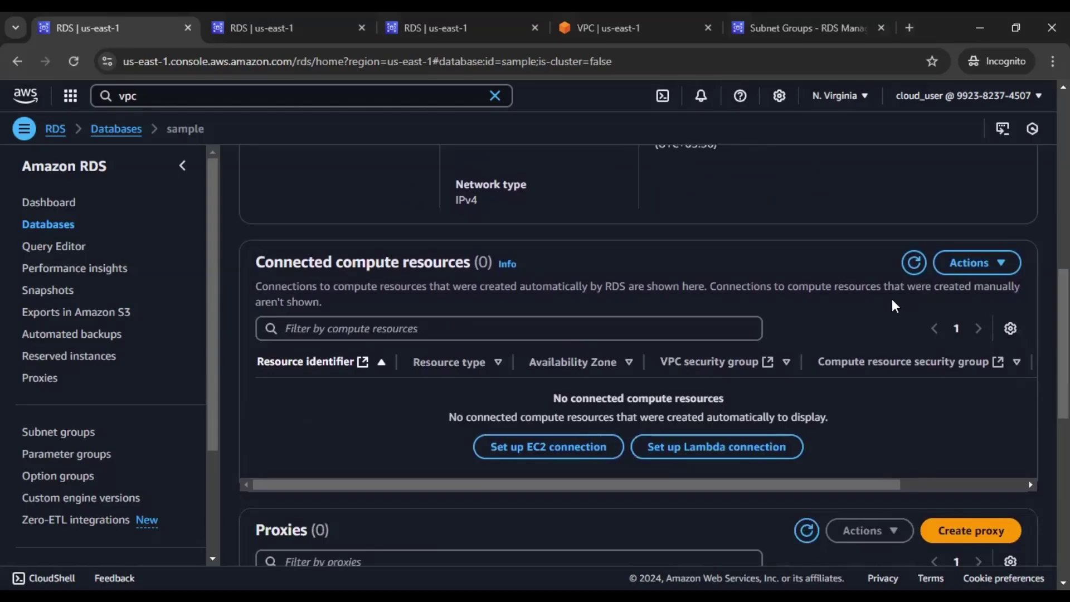
scroll(892, 300, "down", 8)
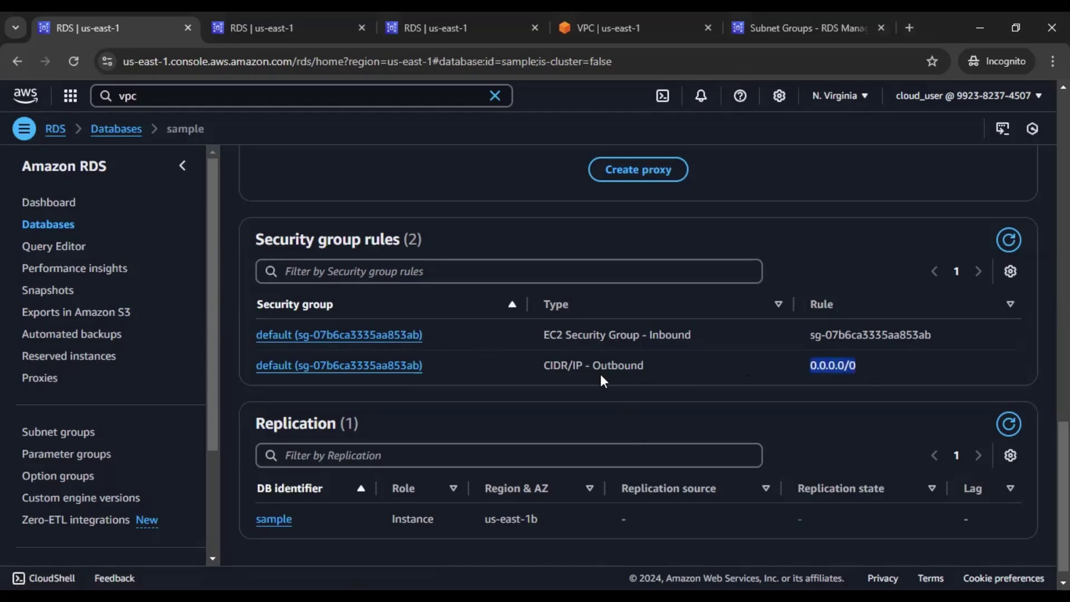
left_click_drag(644, 365, 533, 360)
left_click(622, 347)
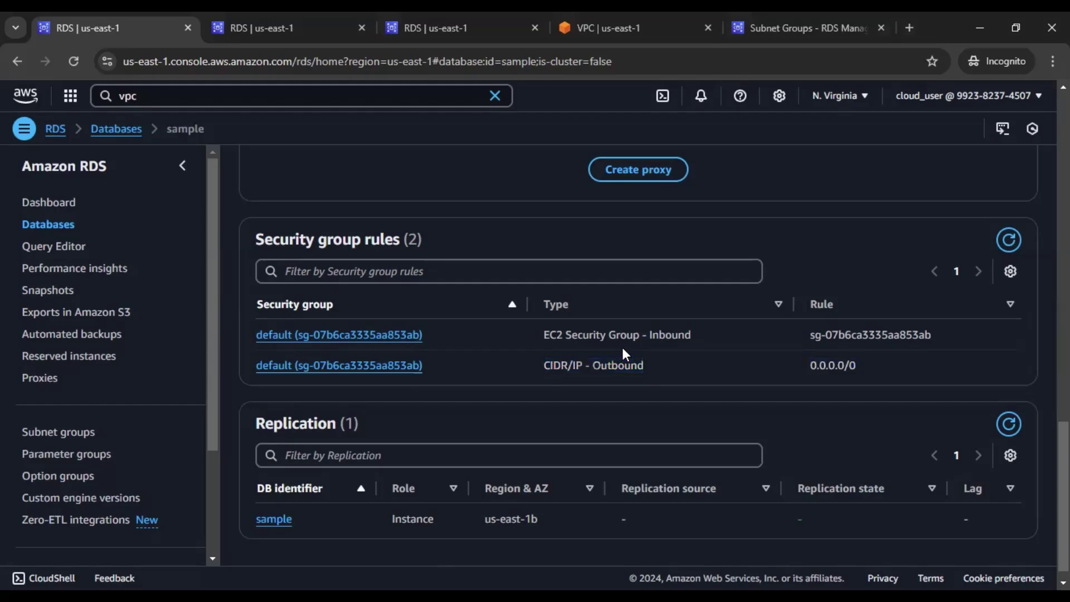
scroll(624, 354, "down", 1)
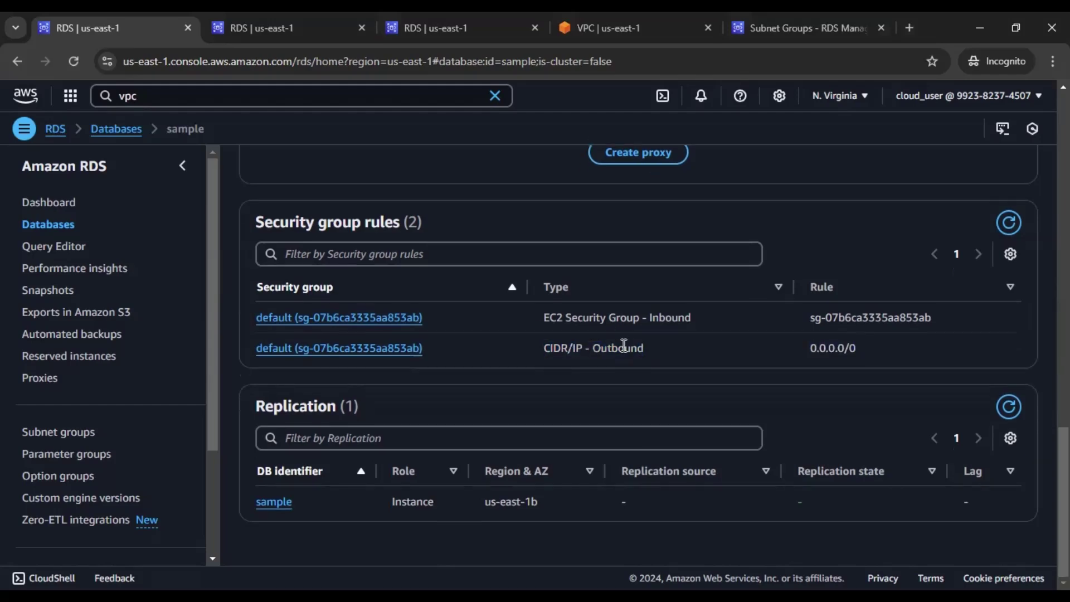
- Check the Region & AZ in the Replication section and open the sample instance listed there
double_click(324, 405)
left_click_drag(522, 503, 481, 502)
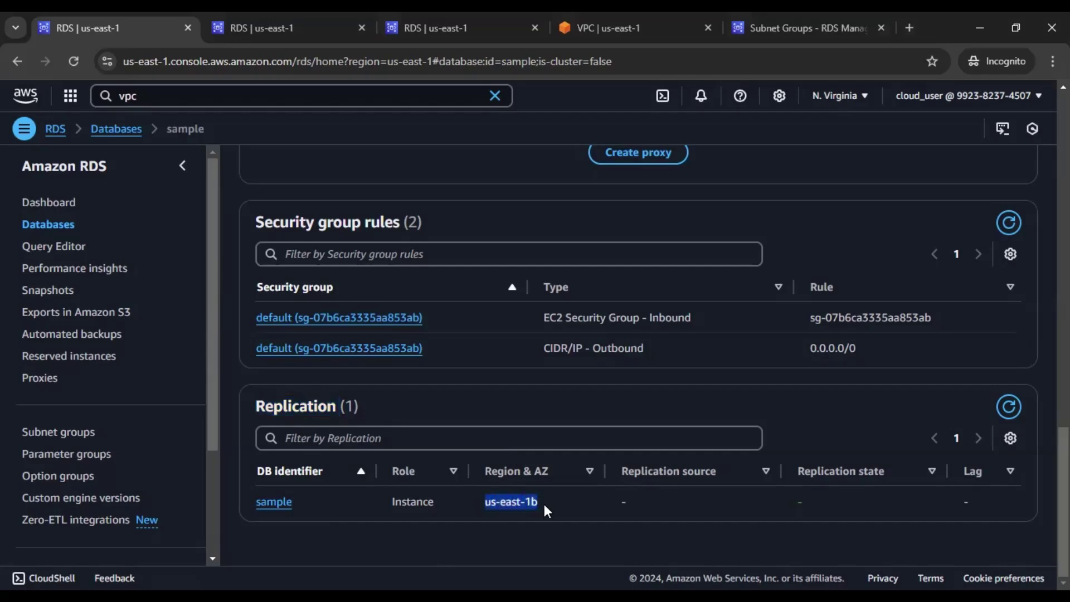
left_click(564, 407)
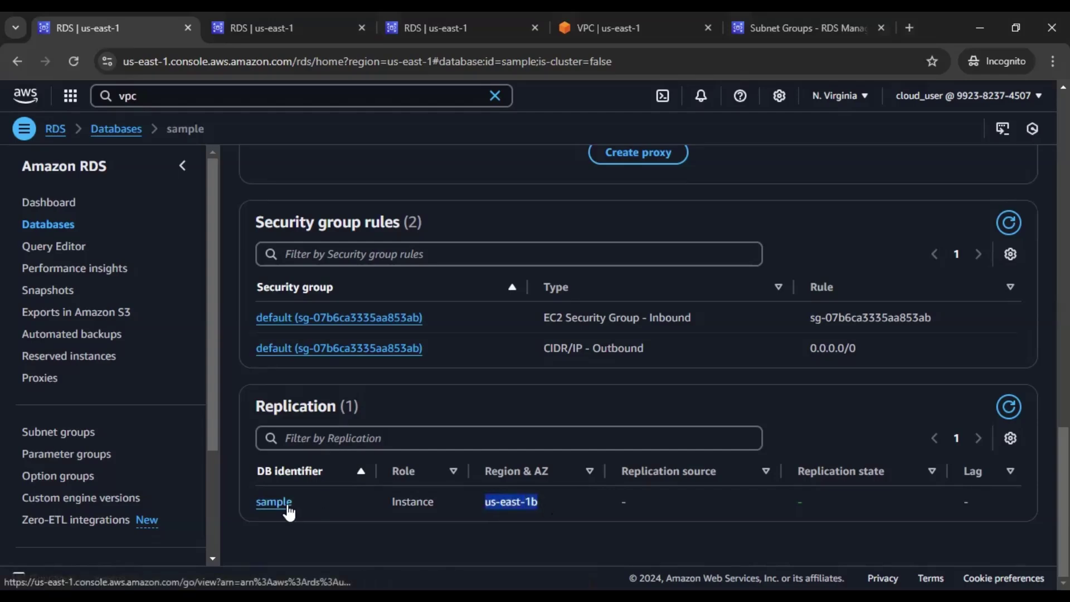
scroll(809, 392, "up", 14)
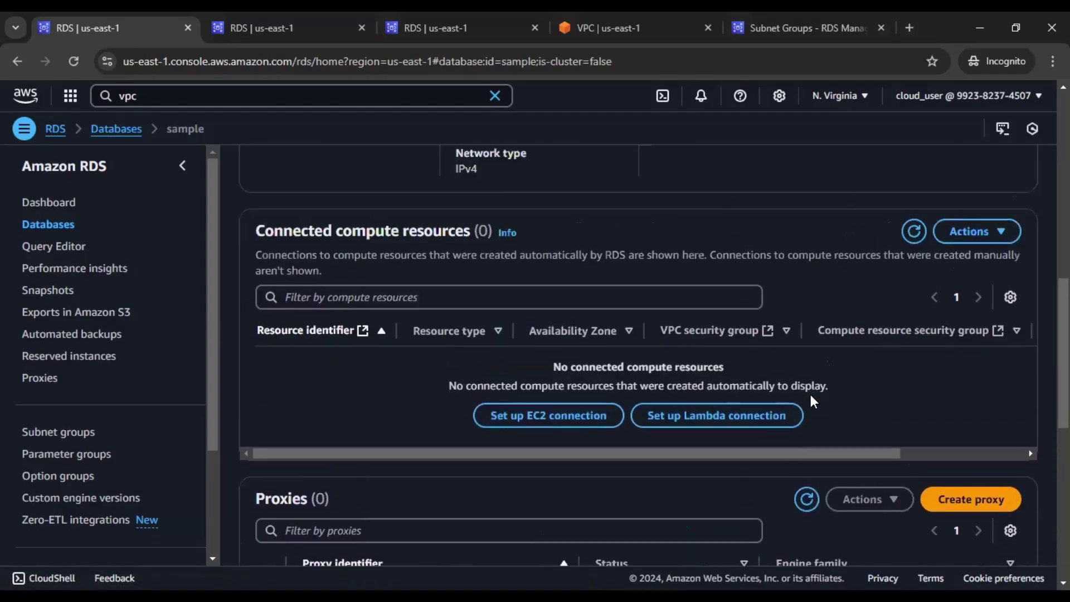
scroll(810, 395, "up", 3)
scroll(613, 446, "down", 14)
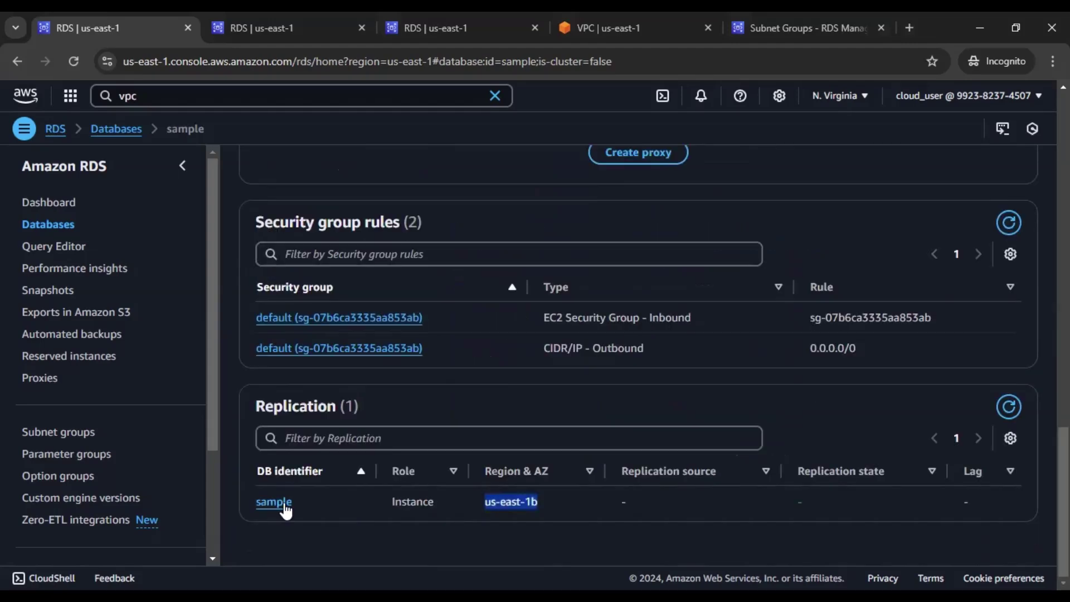
left_click(279, 503)
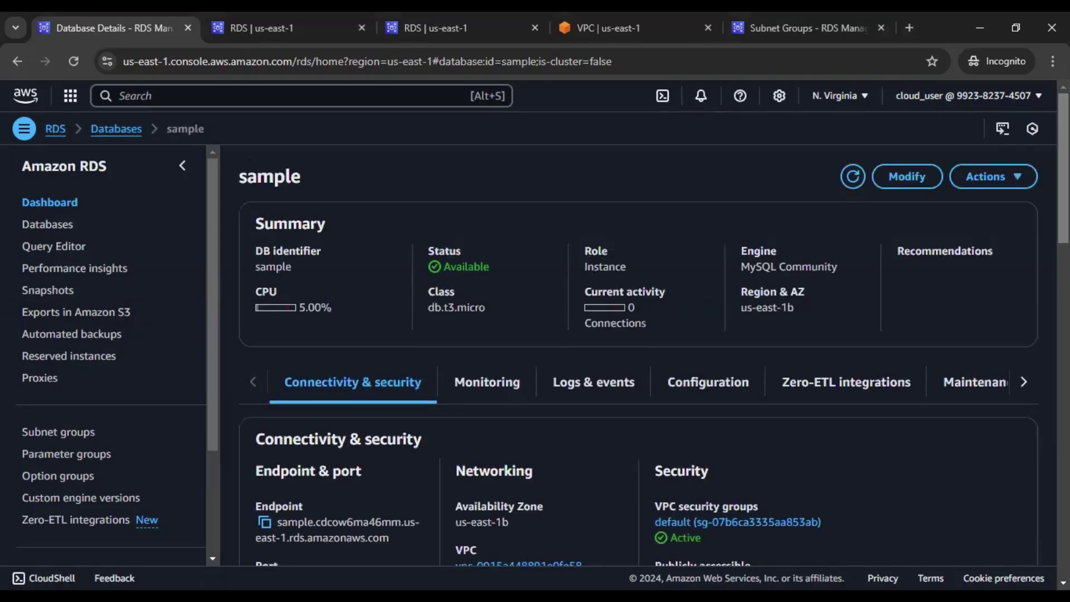
- Examine the sample database's CloudWatch monitoring graphs, including BinLogDiskUsage, BurstBalance and the CPU credit metrics
left_click(474, 387)
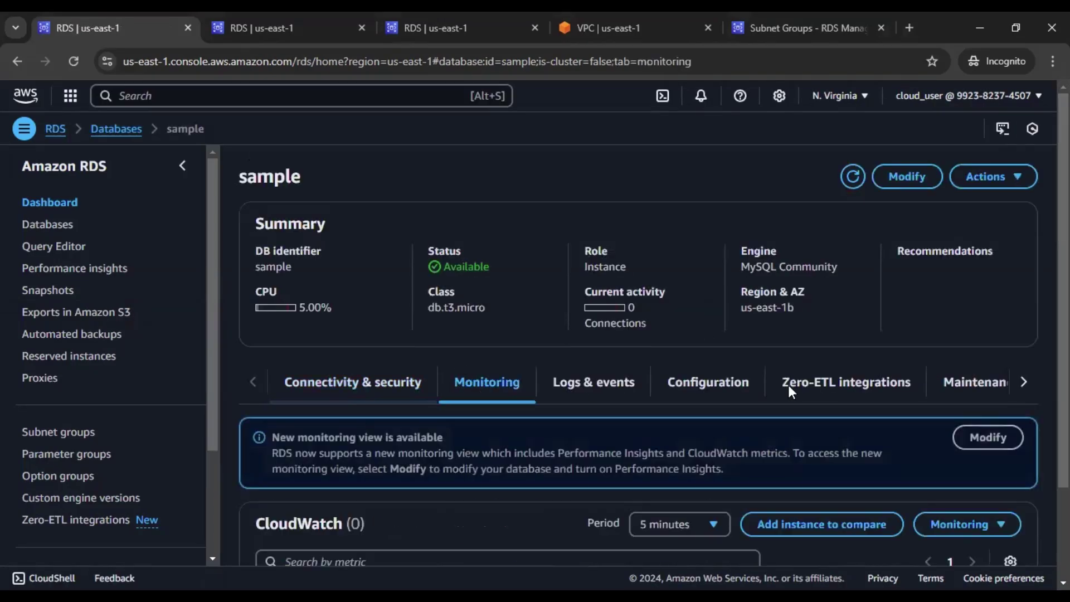
scroll(796, 365, "down", 2)
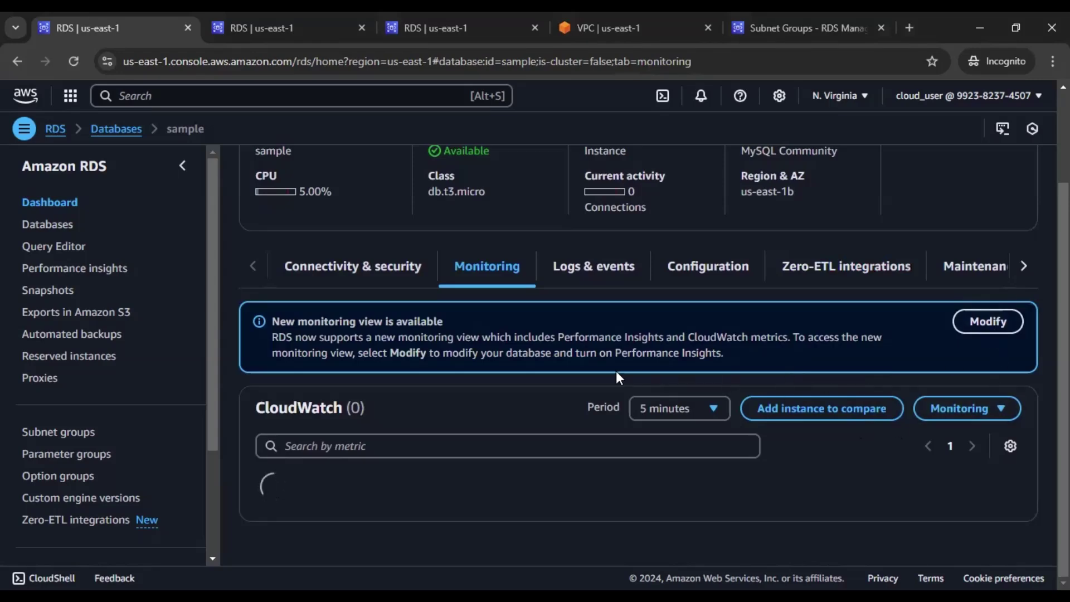
scroll(736, 413, "down", 2)
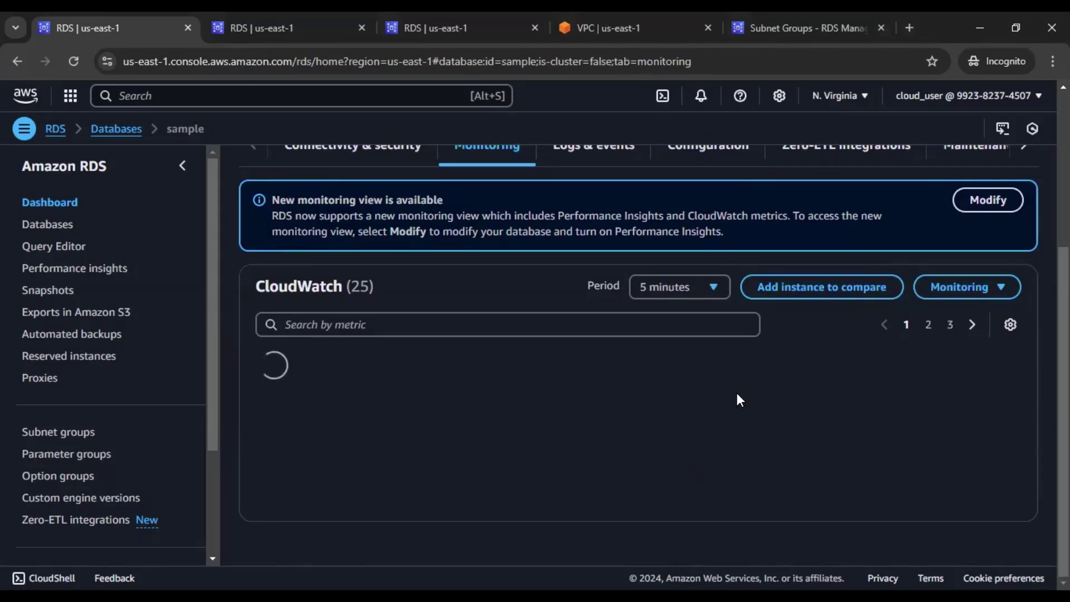
scroll(725, 391, "down", 1)
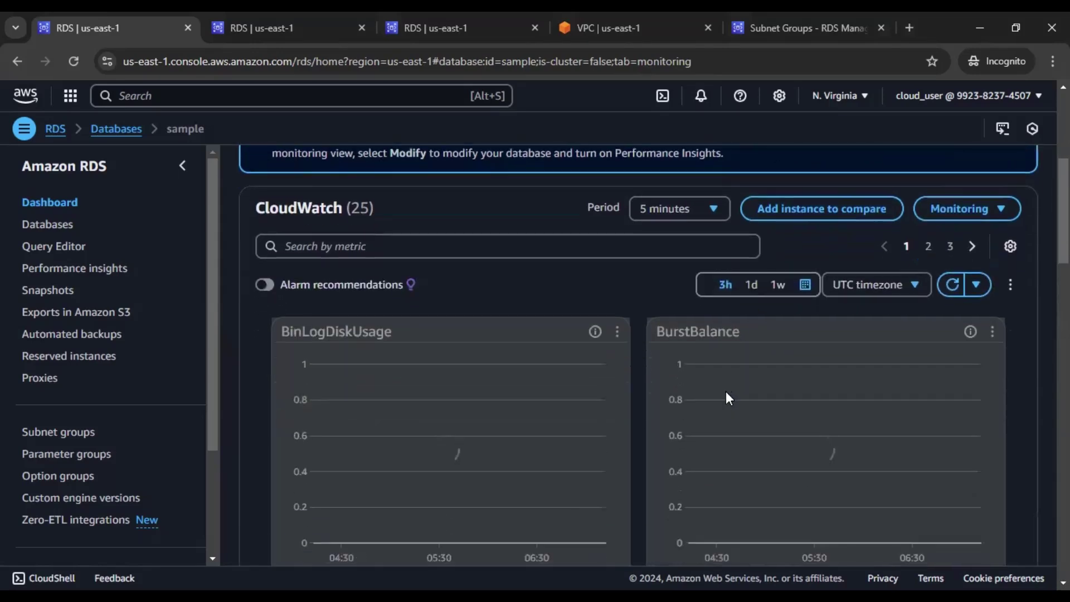
scroll(647, 395, "down", 1)
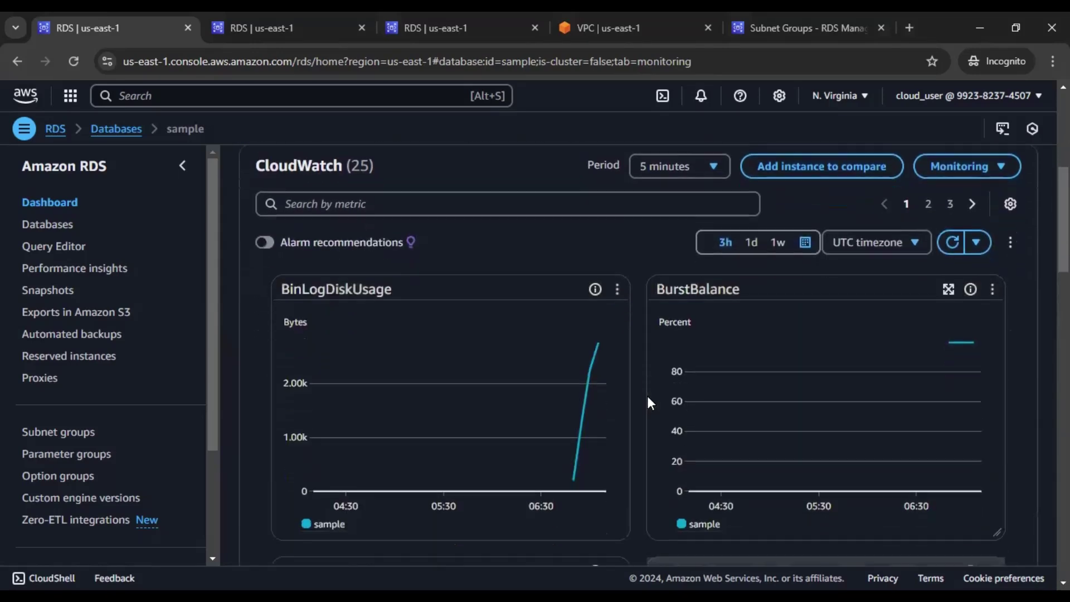
scroll(647, 396, "down", 1)
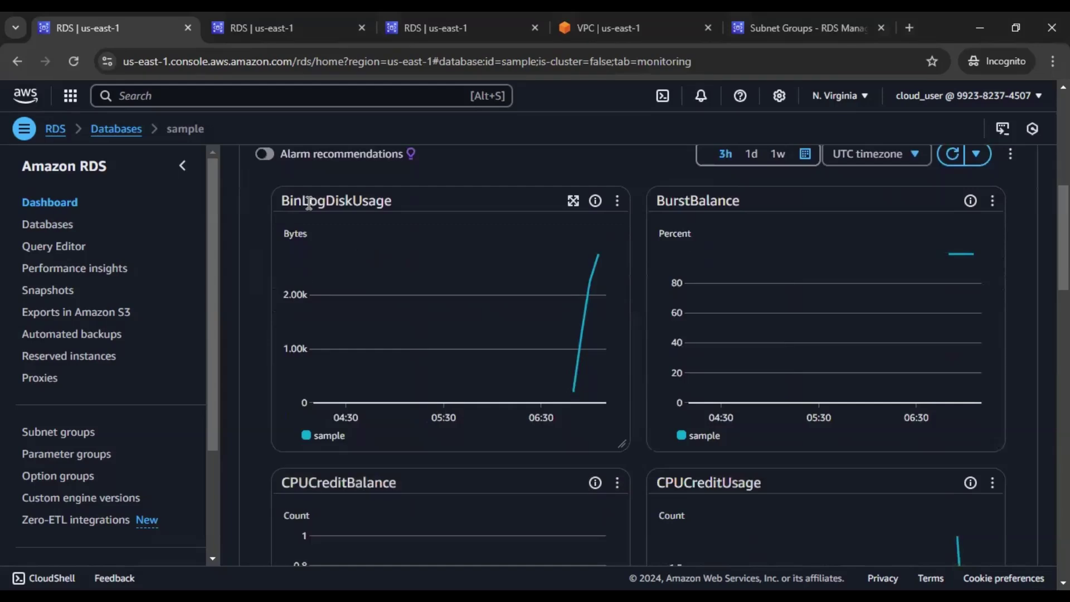
scroll(650, 327, "down", 2)
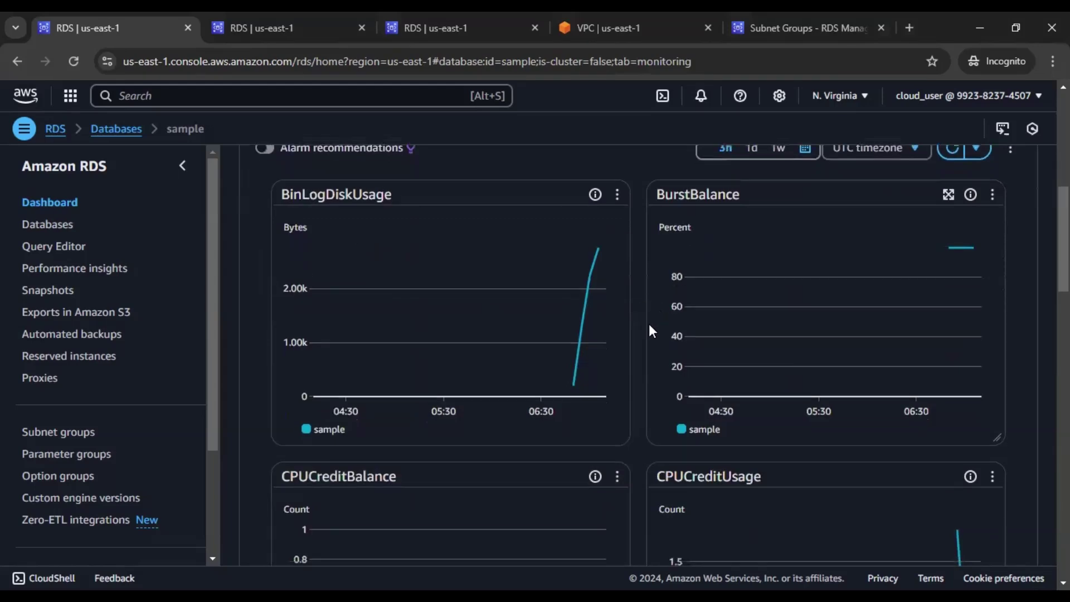
scroll(650, 326, "down", 1)
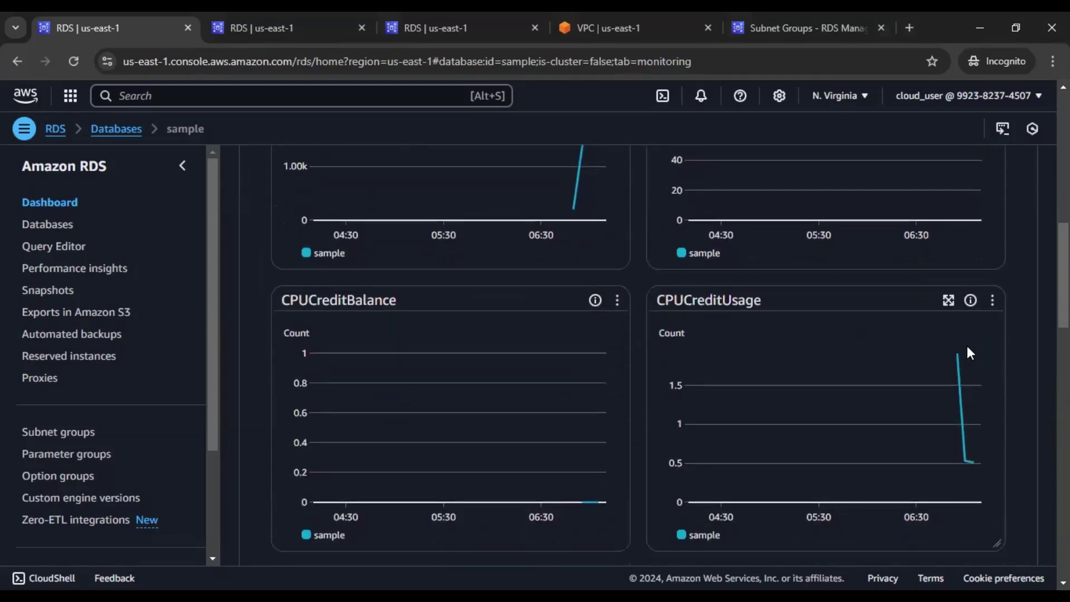
scroll(637, 318, "down", 3)
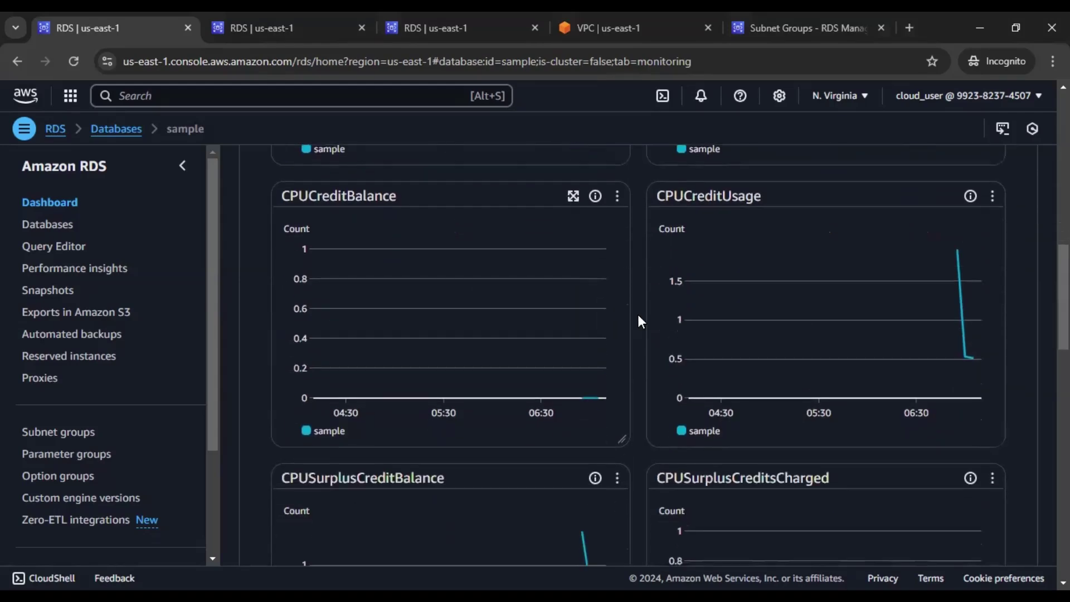
scroll(637, 314, "down", 4)
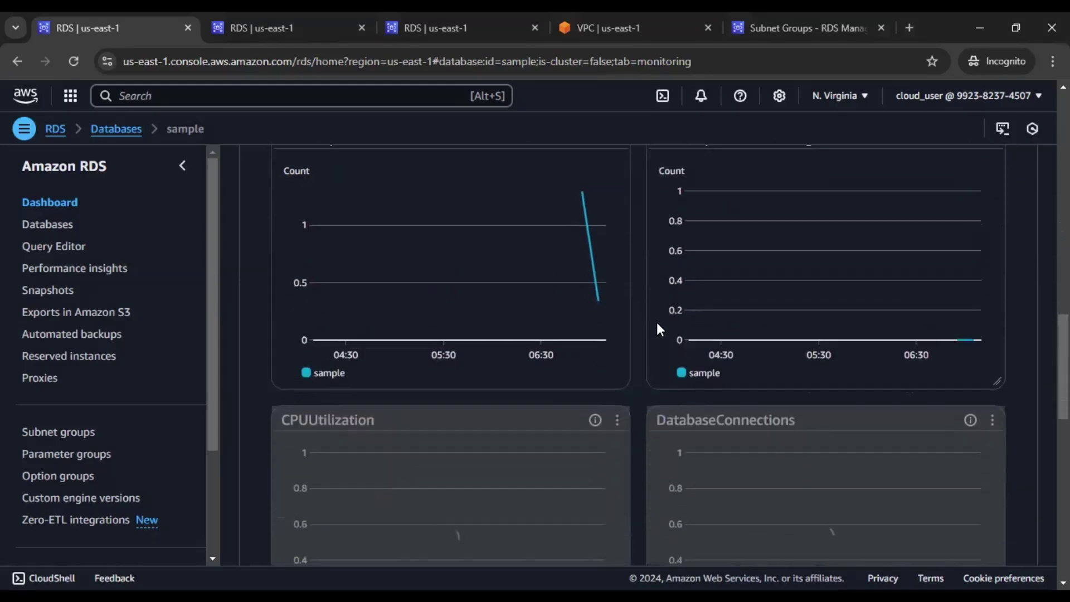
- Set the CloudWatch metrics period to 1 second and check the reloaded BinLogDiskUsage and BurstBalance graphs
scroll(656, 322, "up", 15)
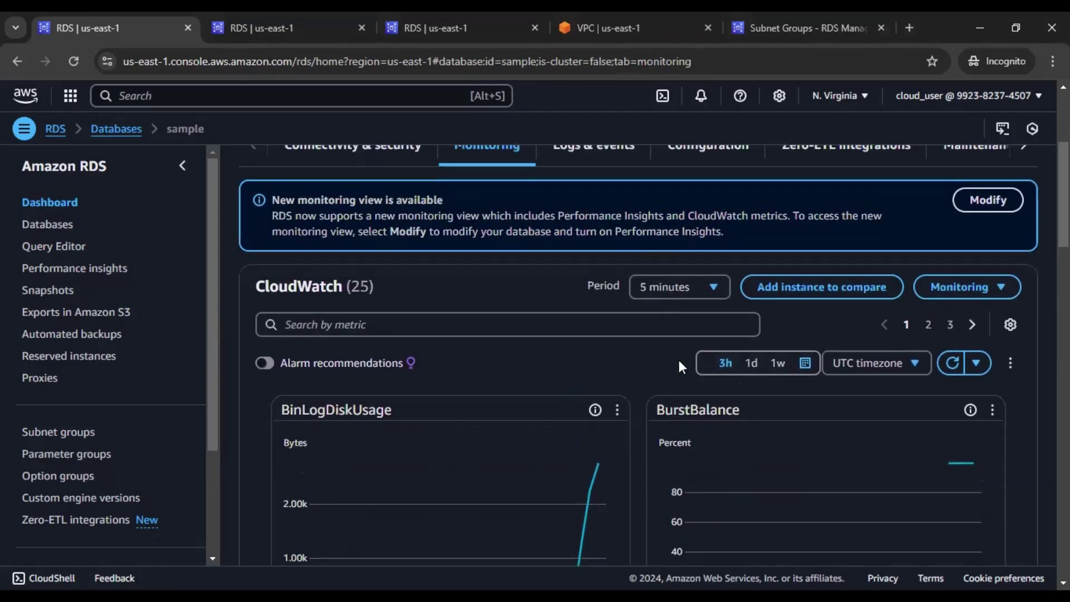
scroll(490, 359, "down", 1)
scroll(618, 334, "up", 2)
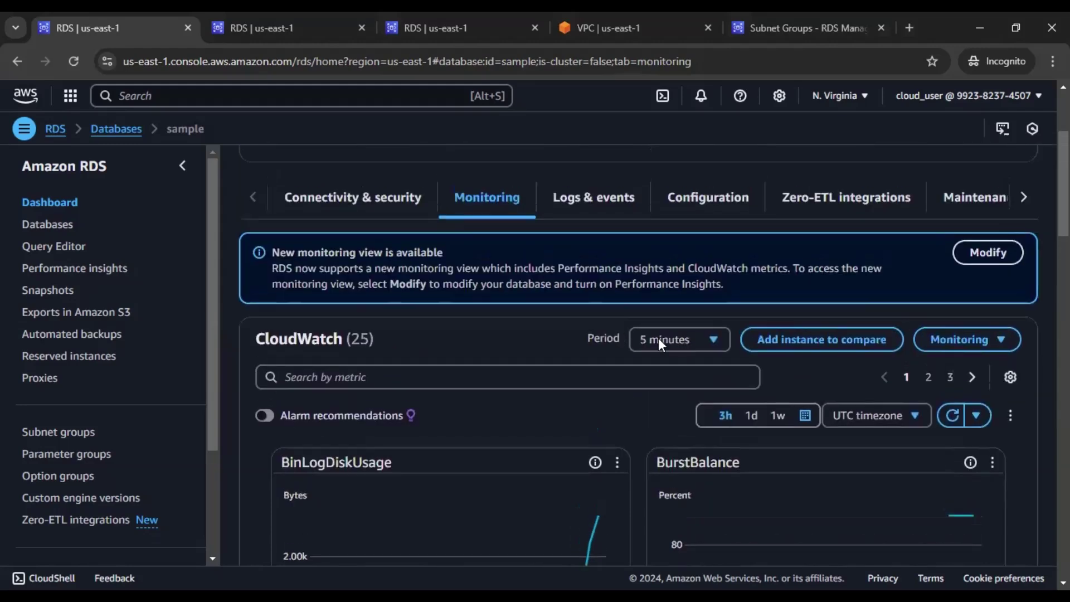
left_click(666, 341)
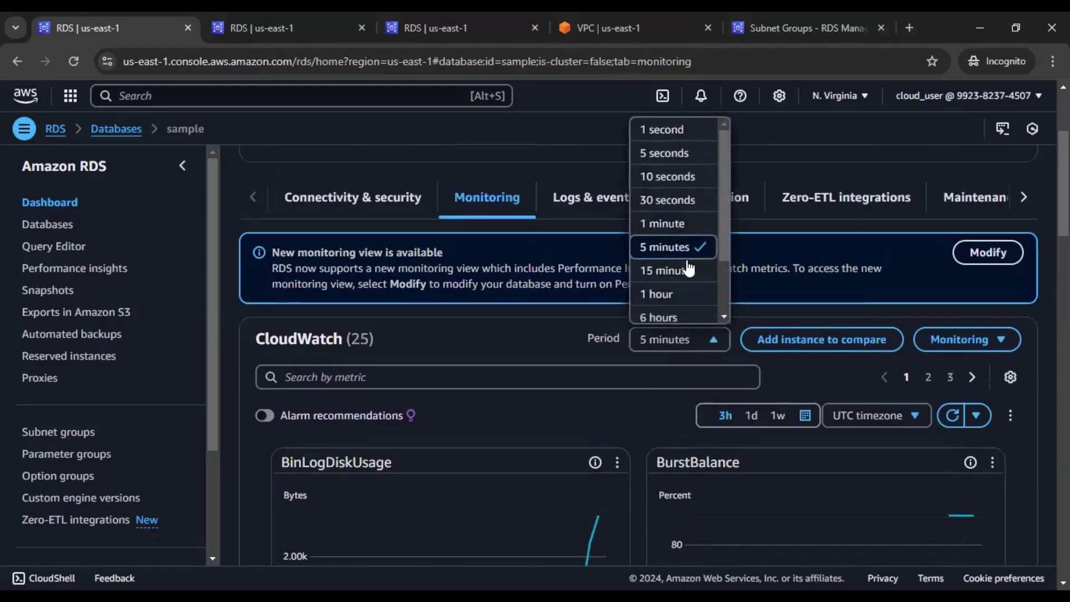
left_click(605, 418)
left_click(660, 335)
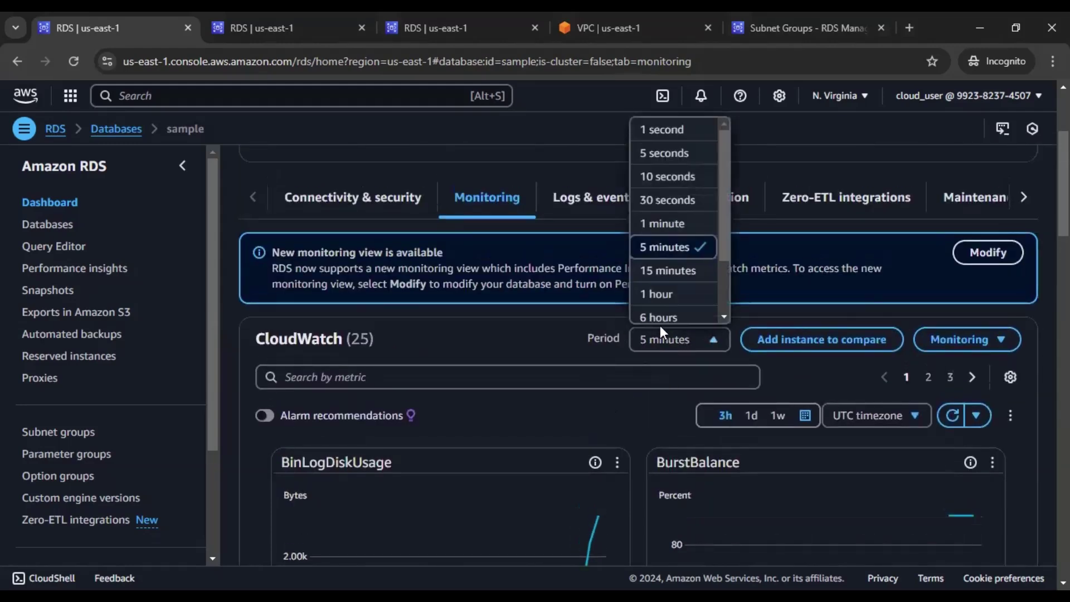
left_click(667, 132)
scroll(640, 400, "down", 2)
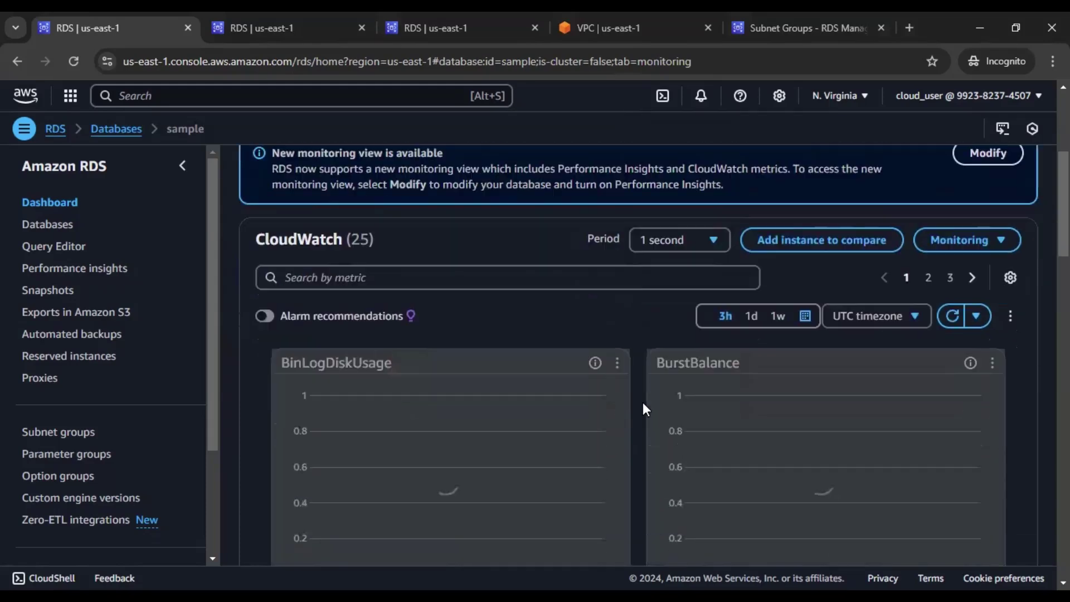
scroll(645, 390, "down", 2)
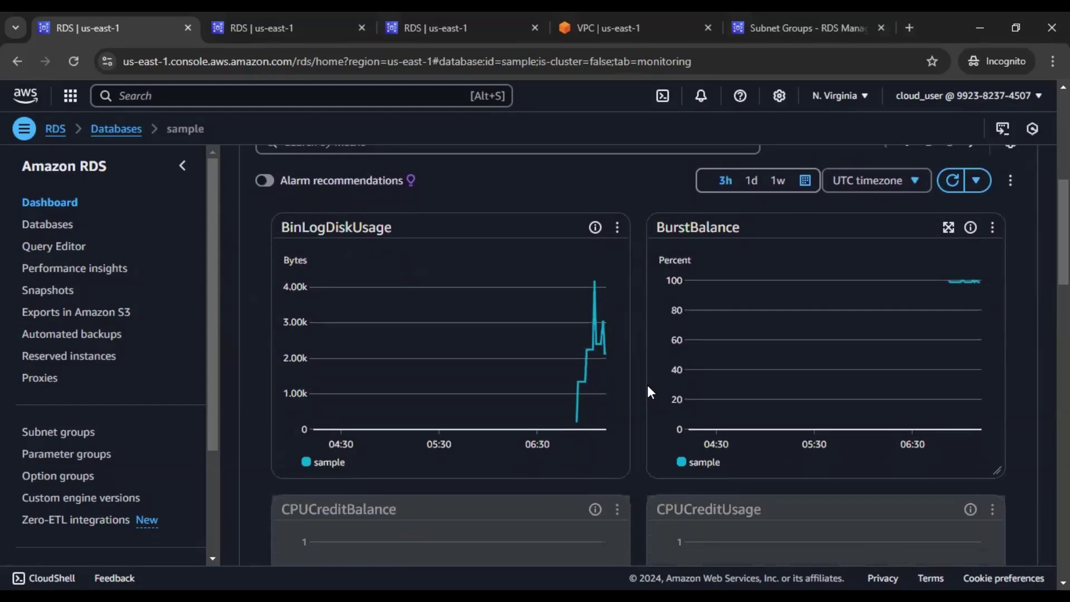
scroll(647, 384, "down", 2)
scroll(647, 384, "up", 6)
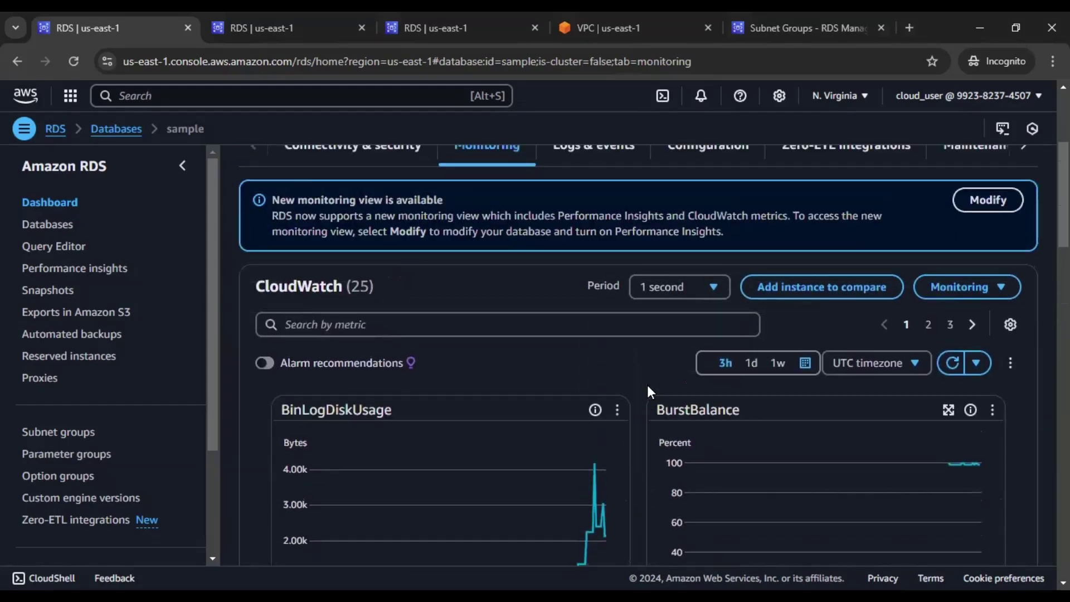
- Examine the sample database's CloudWatch alarms and recent events, including the restart, CloudWatch log export, Multi-AZ conversion and monitoring interval entries
left_click(585, 201)
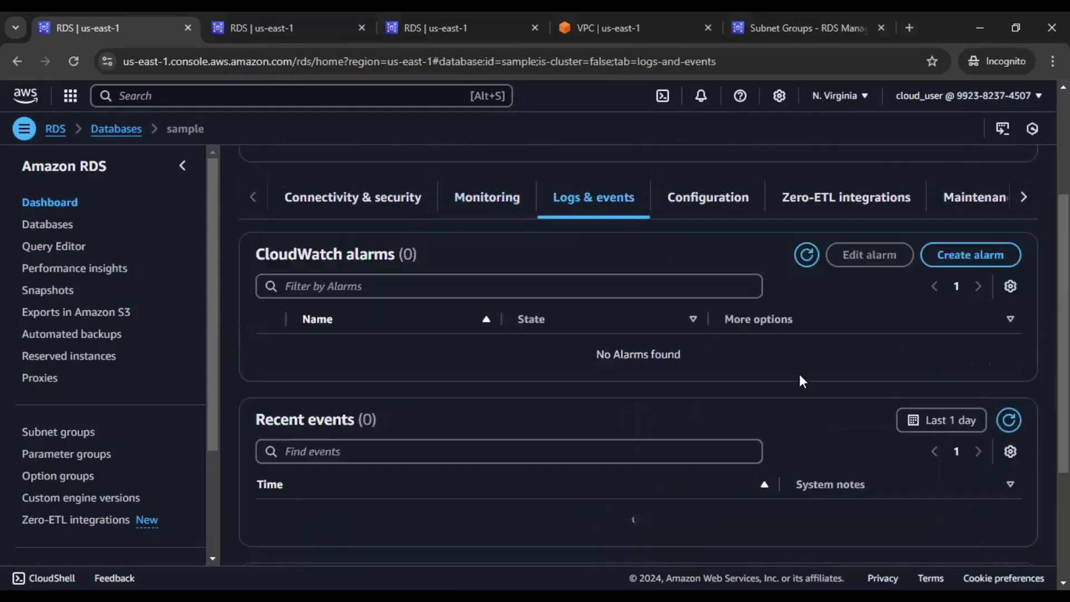
scroll(725, 365, "down", 4)
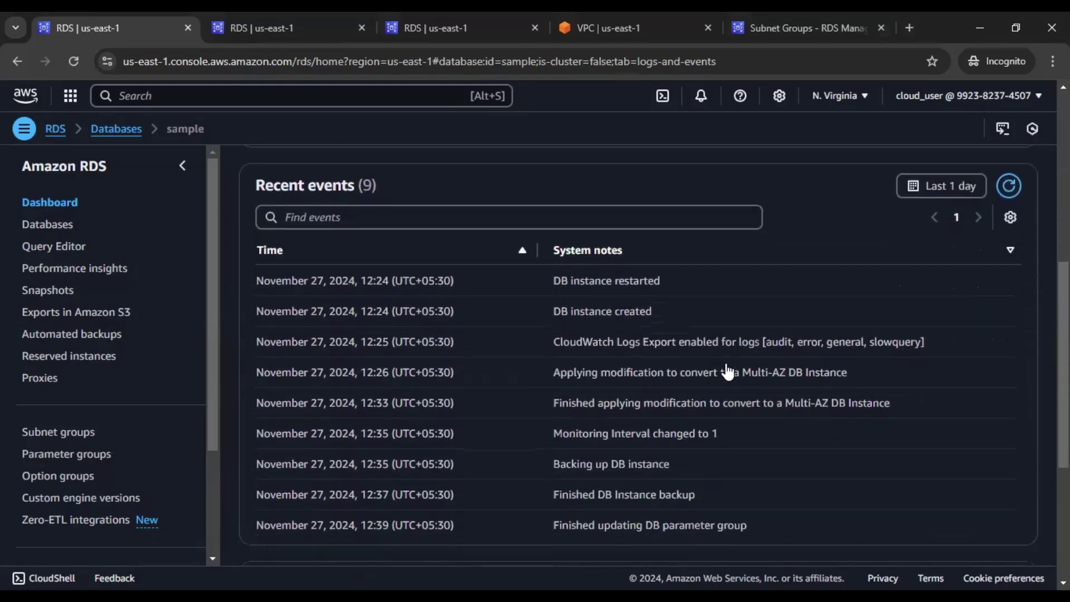
scroll(675, 388, "down", 1)
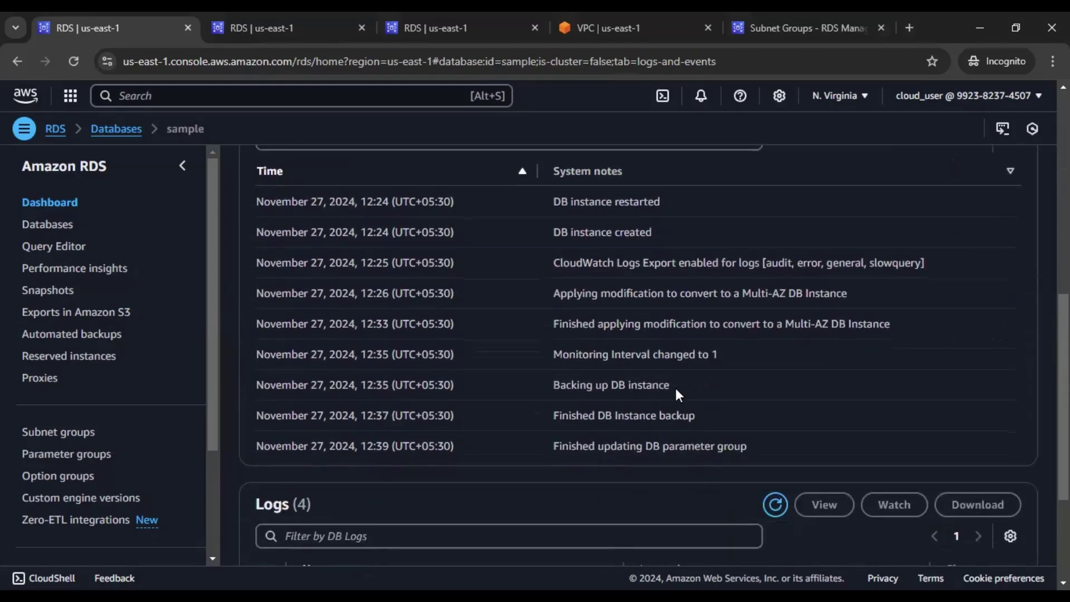
triple_click(688, 446)
left_click(579, 201)
triple_click(654, 203)
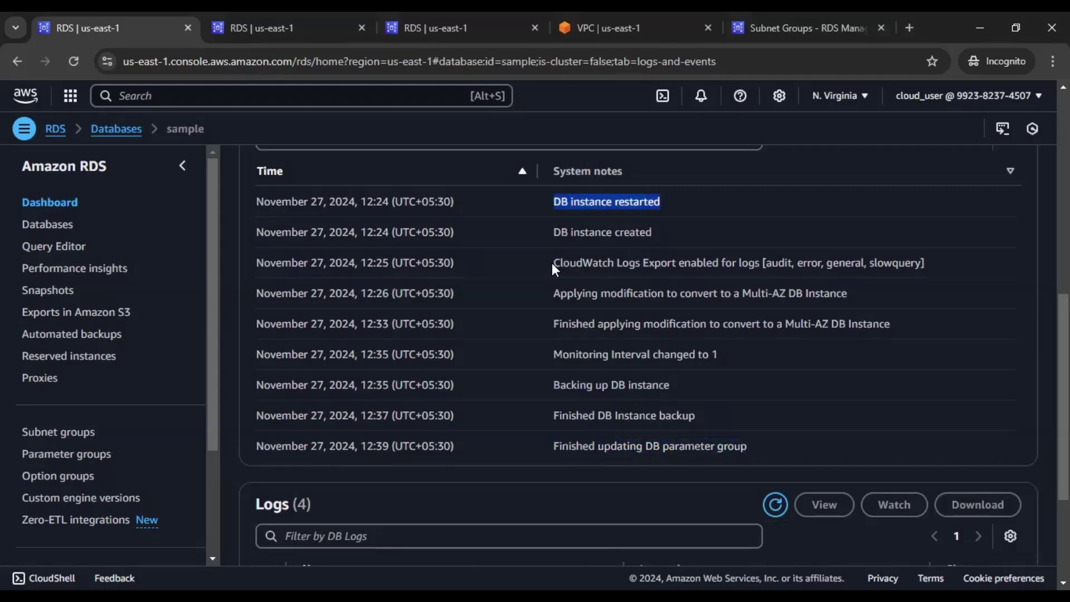
left_click_drag(552, 263, 862, 263)
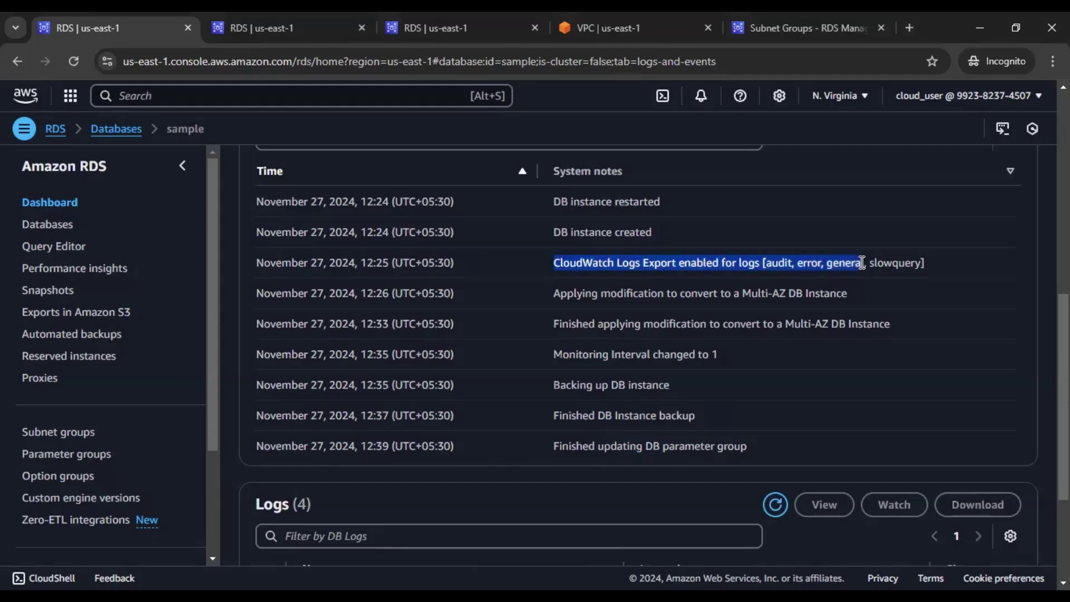
left_click(774, 292)
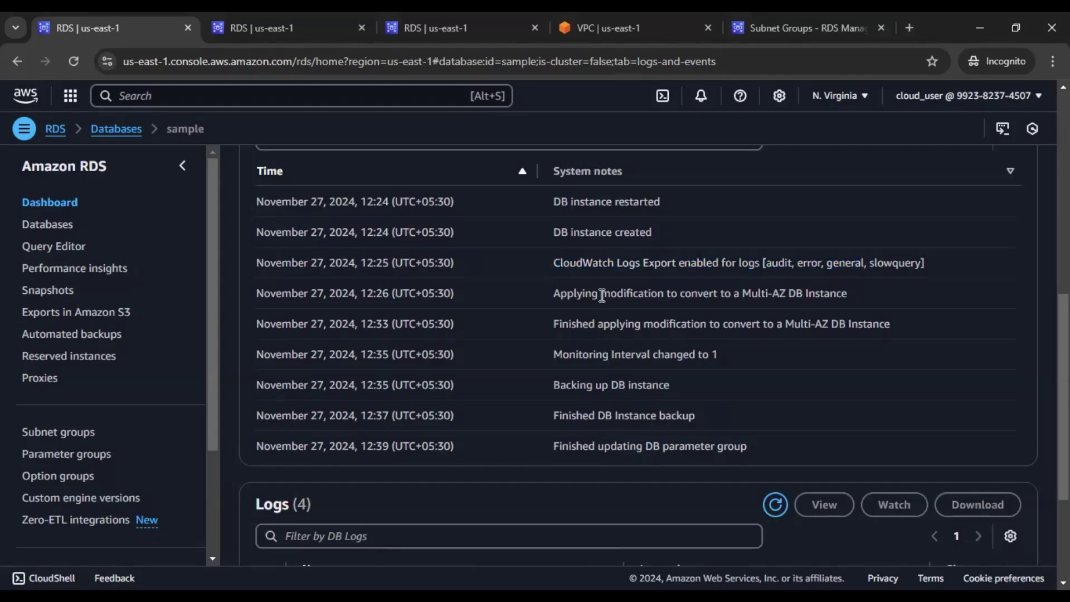
left_click_drag(601, 293, 742, 293)
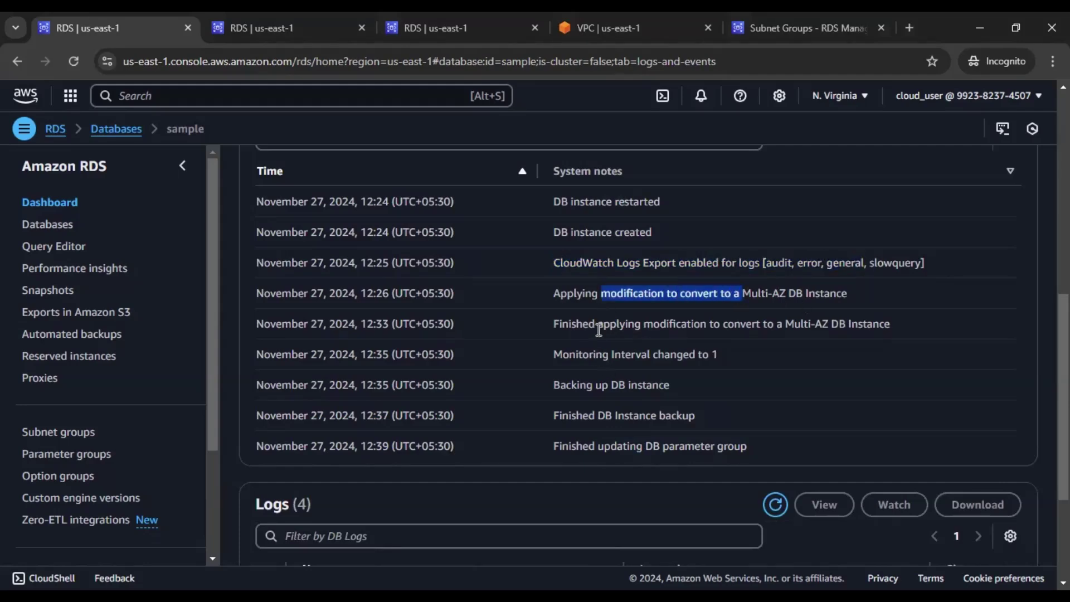
left_click_drag(603, 323, 723, 324)
left_click_drag(573, 357, 696, 356)
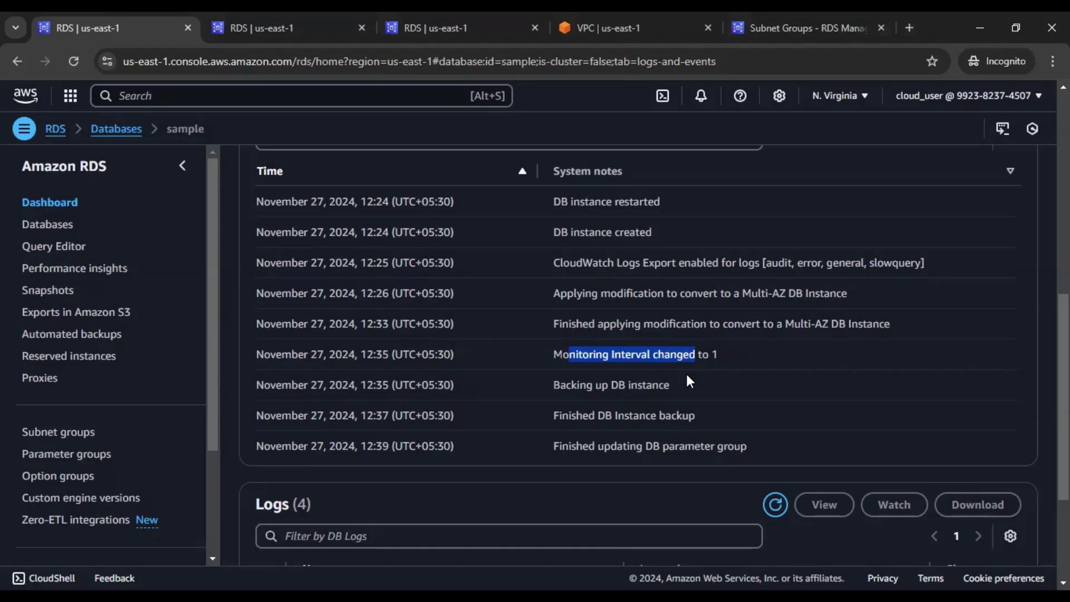
left_click_drag(718, 353, 523, 361)
scroll(676, 388, "down", 1)
scroll(676, 388, "up", 3)
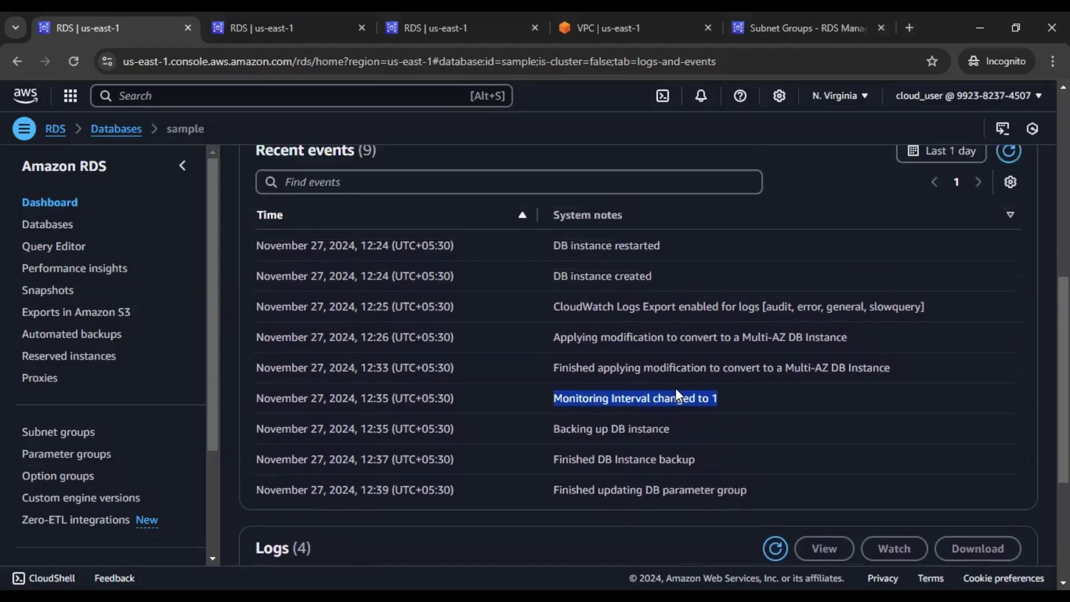
- Check the error and upgrade log files listed in the sample database's Logs section
scroll(677, 388, "down", 5)
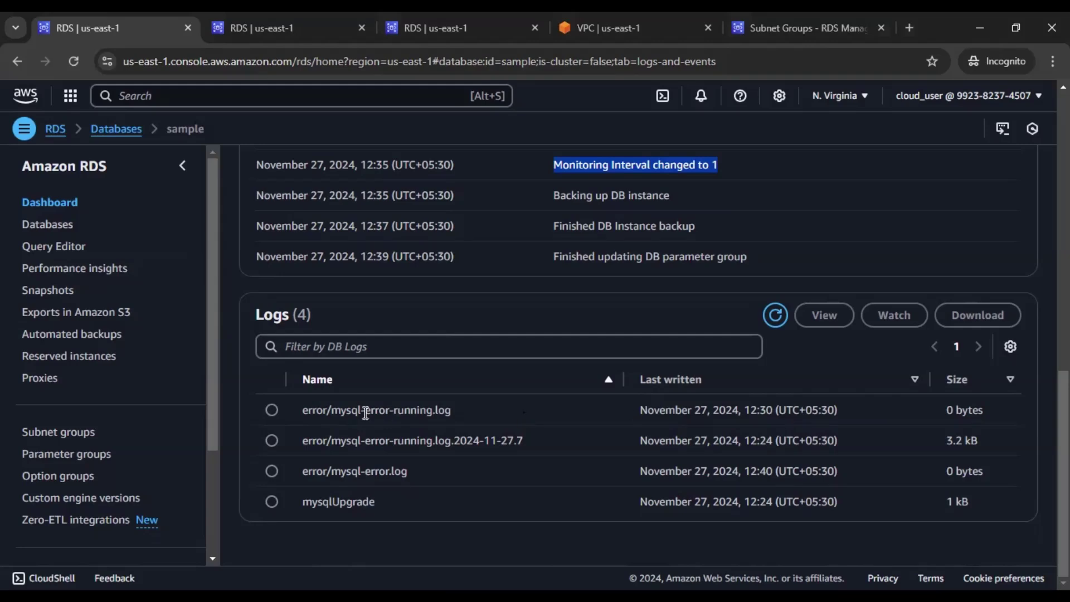
scroll(647, 398, "up", 3)
scroll(644, 386, "up", 8)
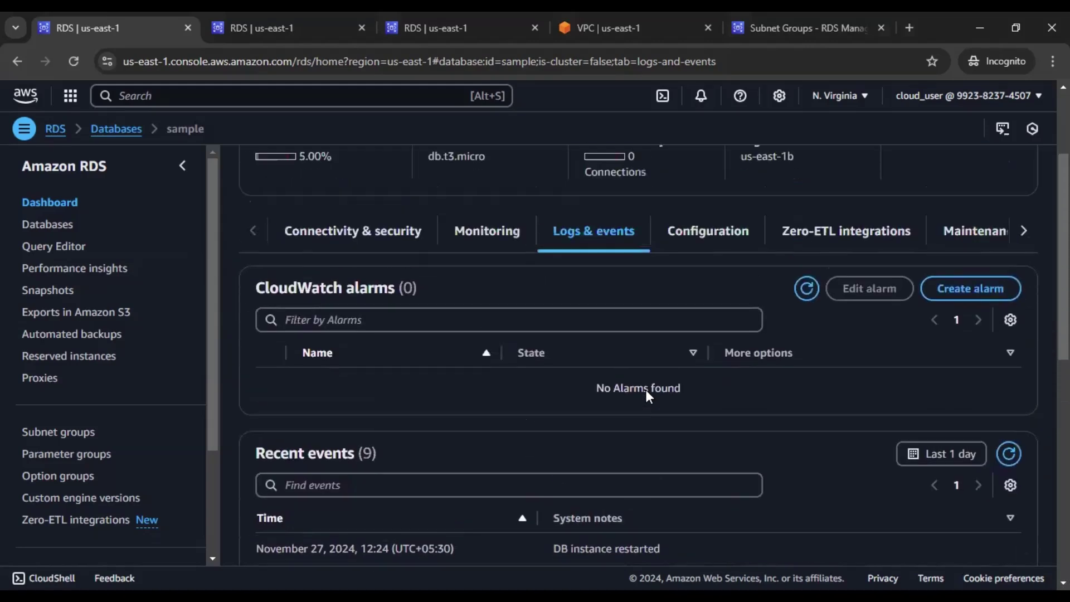
- Examine the sample database's instance configuration, including its class, Multi-AZ setting and Secondary Zone
left_click(713, 280)
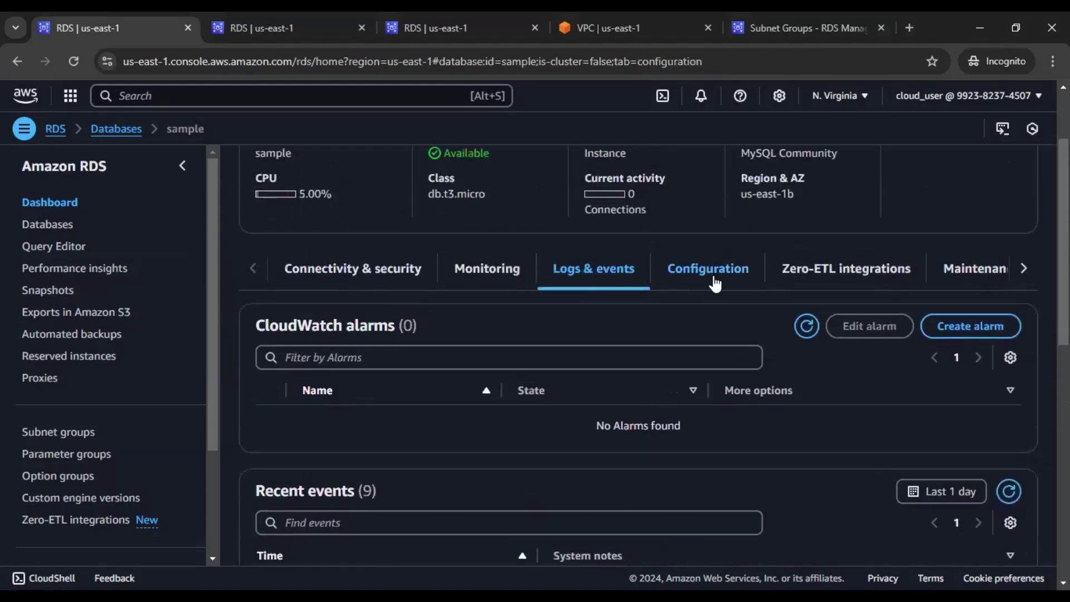
scroll(762, 364, "down", 7)
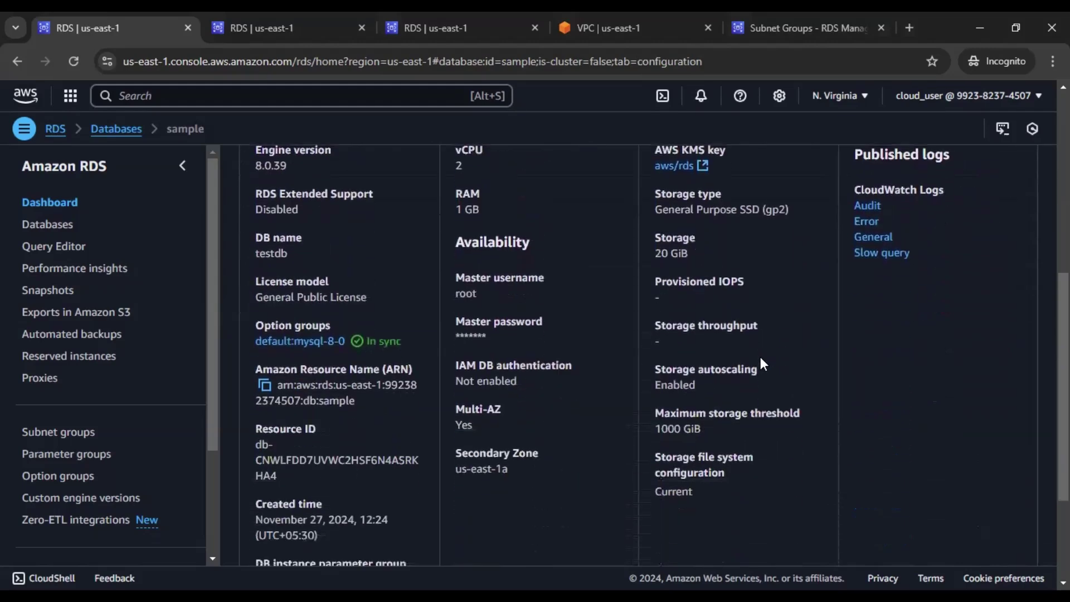
scroll(763, 363, "down", 1)
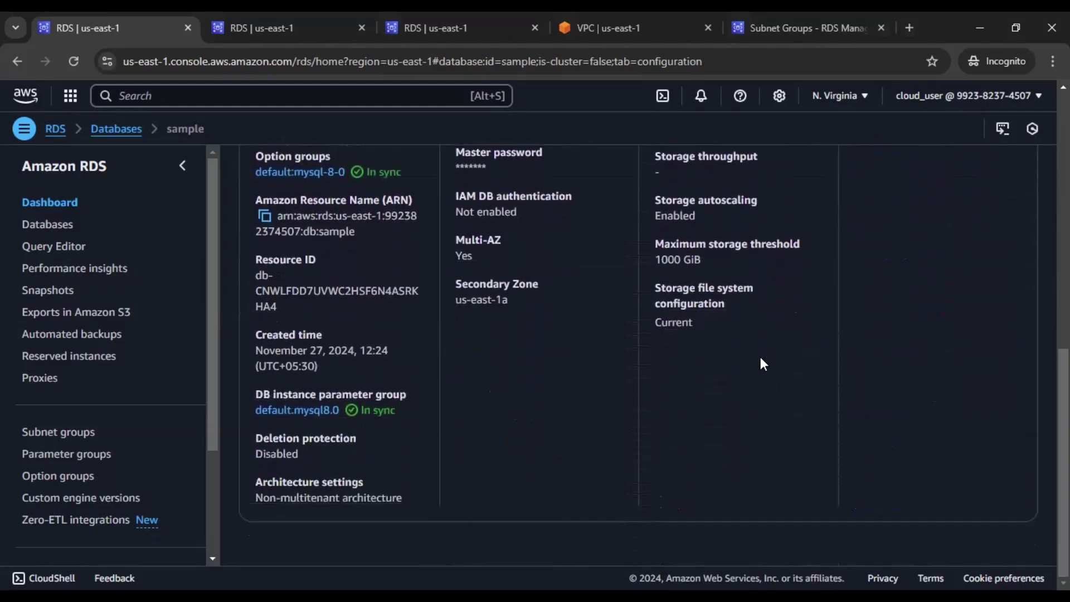
scroll(764, 364, "up", 7)
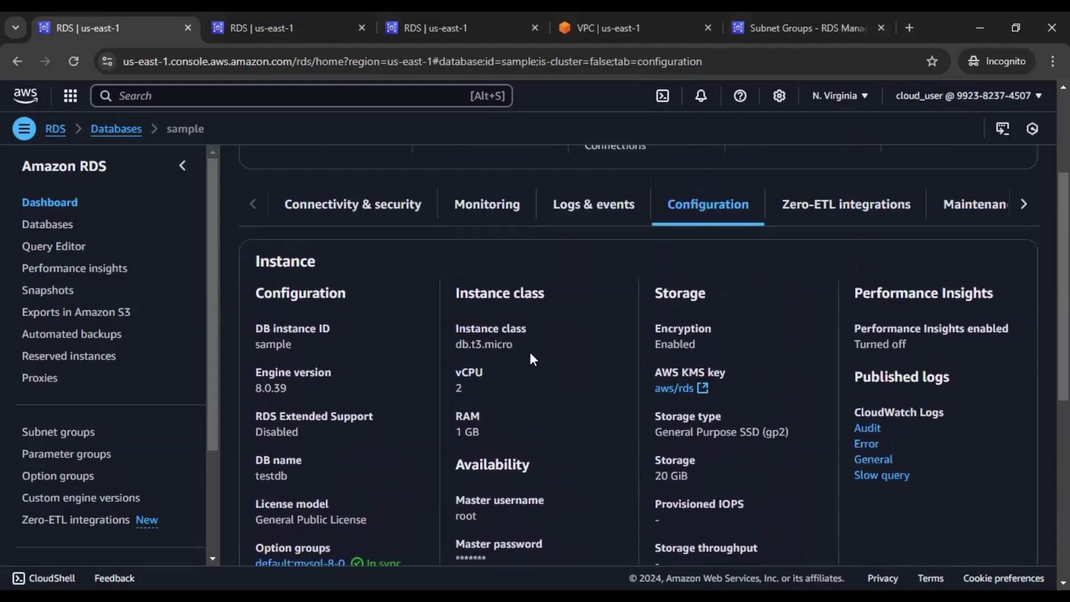
scroll(529, 352, "down", 2)
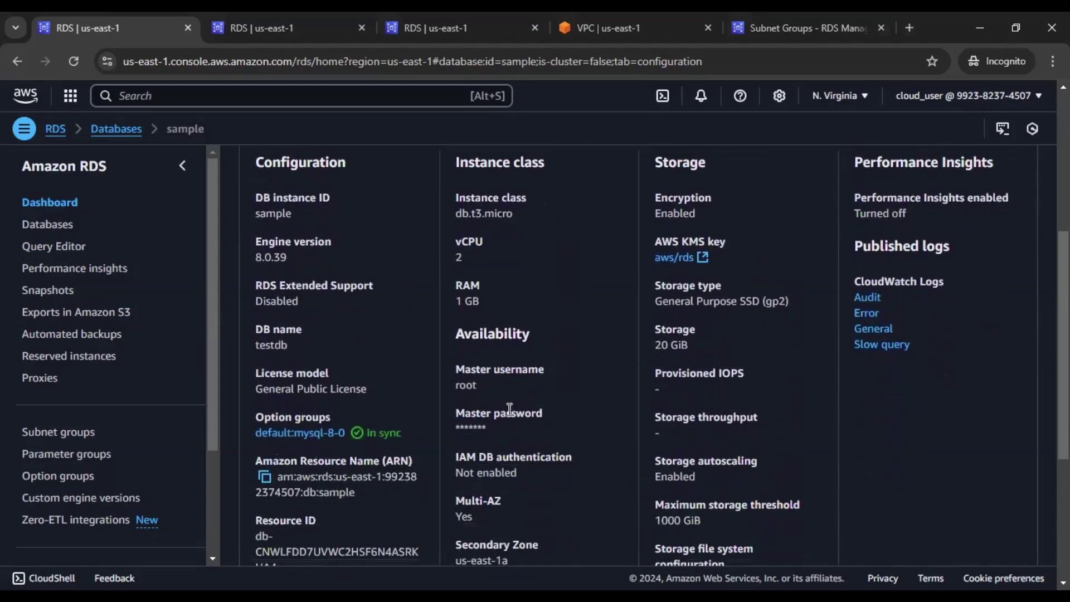
scroll(578, 420, "down", 2)
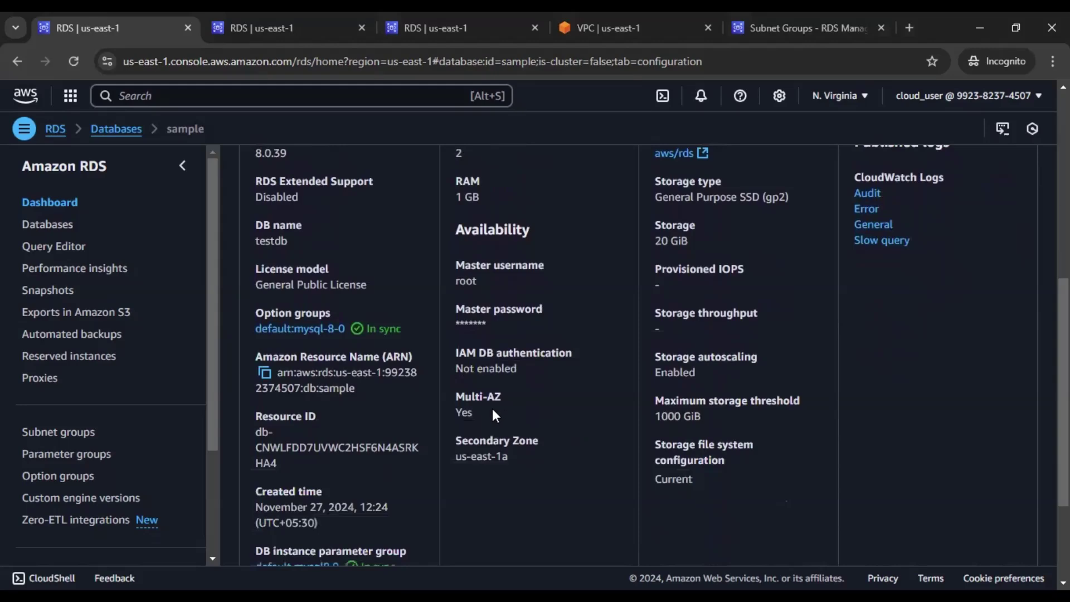
left_click_drag(455, 456, 509, 461)
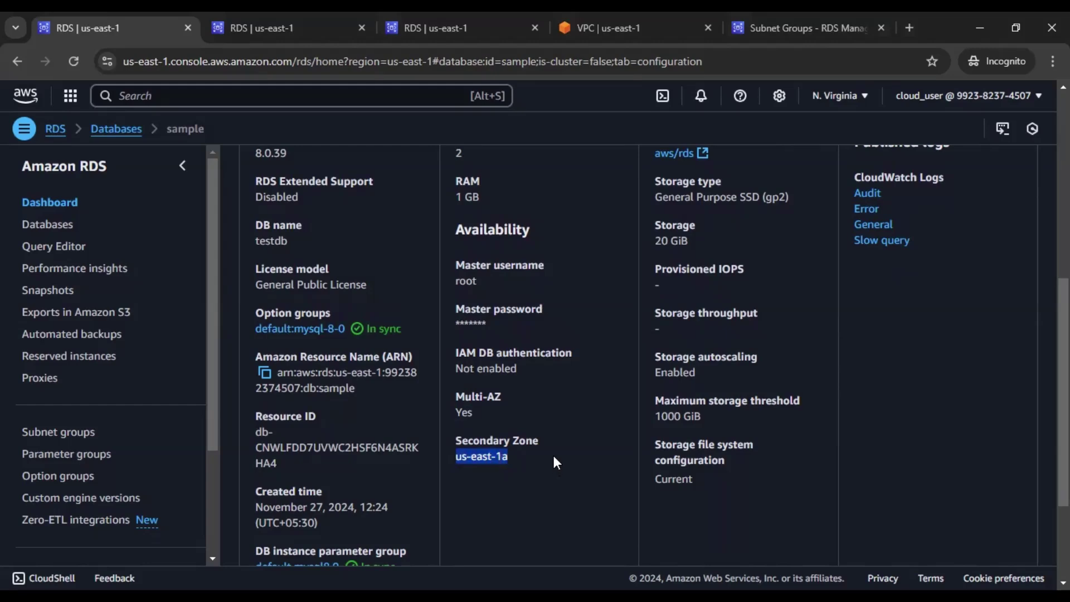
left_click_drag(455, 457, 498, 460)
- Compare the Region & AZ in the database summary with the Secondary Zone in the instance configuration
scroll(644, 456, "up", 3)
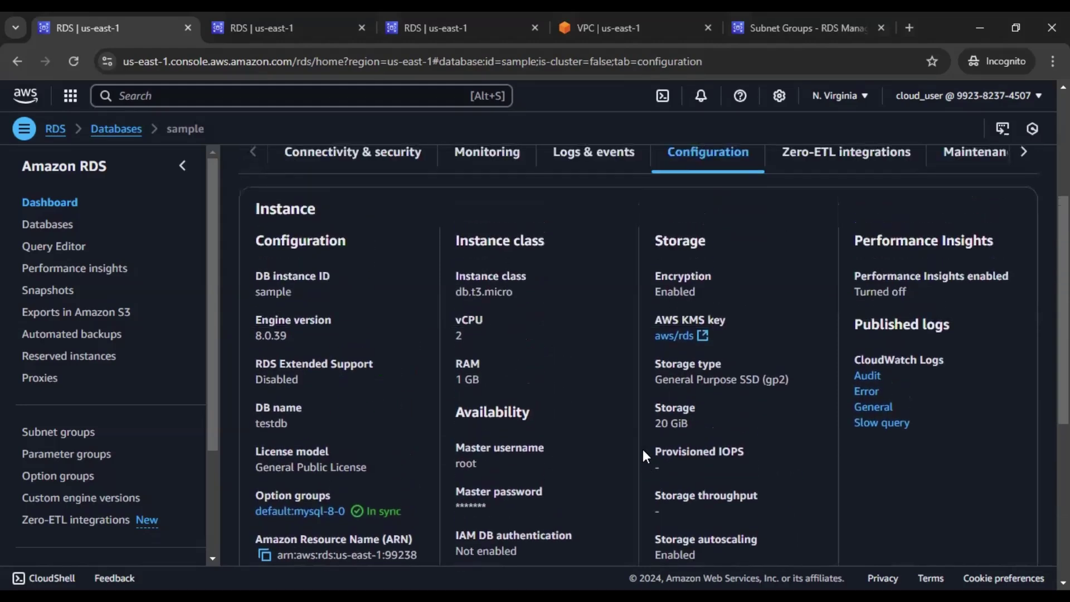
scroll(643, 449, "up", 4)
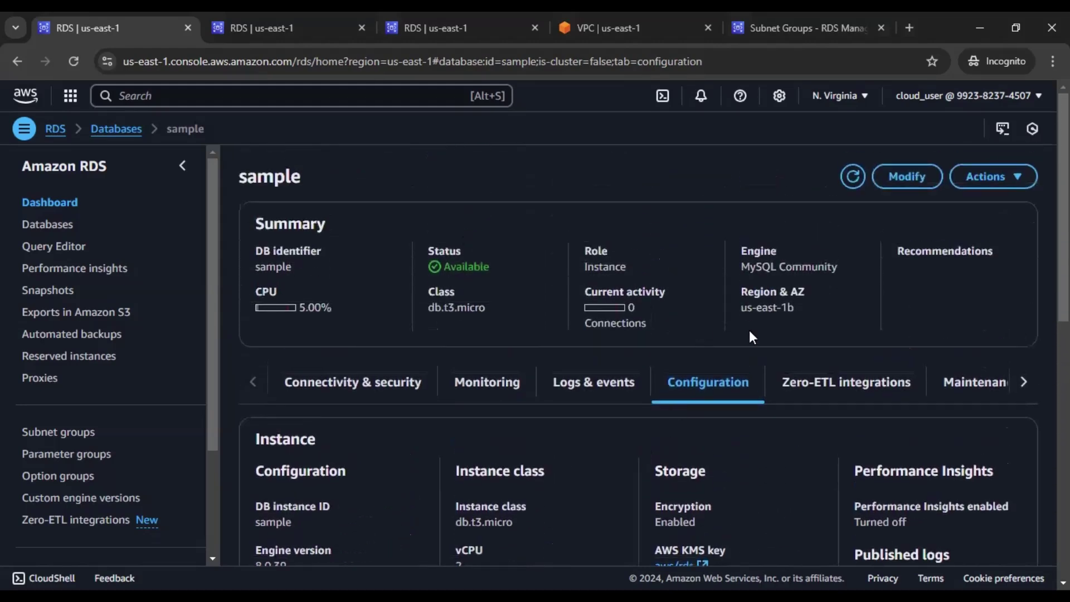
left_click_drag(743, 308, 802, 306)
left_click(743, 305)
scroll(633, 368, "down", 8)
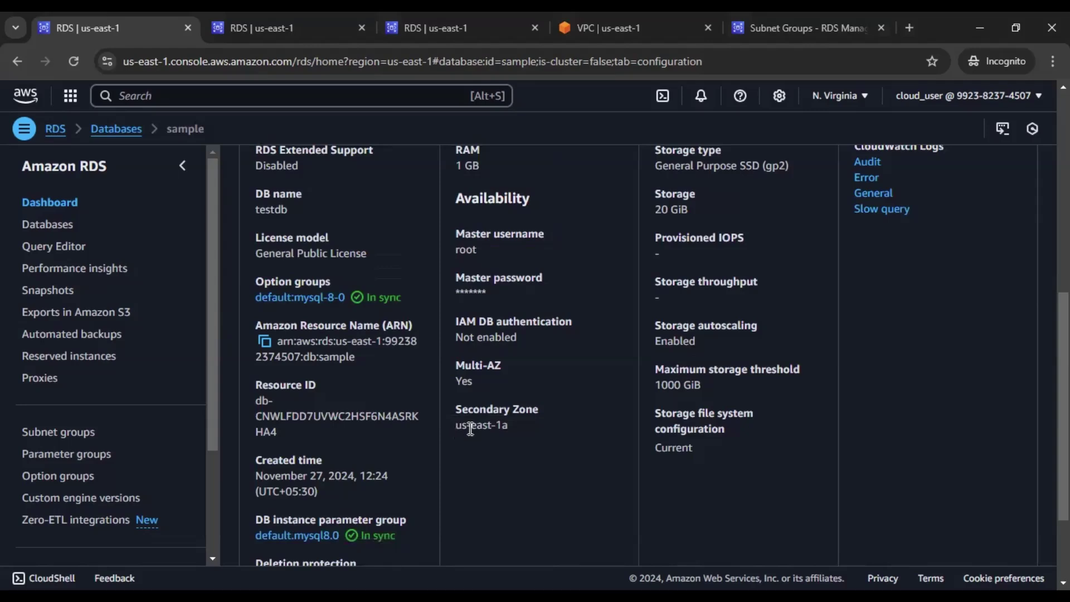
left_click_drag(455, 425, 511, 435)
left_click(455, 430)
- Check the storage size and storage type in the sample database's configuration
scroll(562, 425, "up", 2)
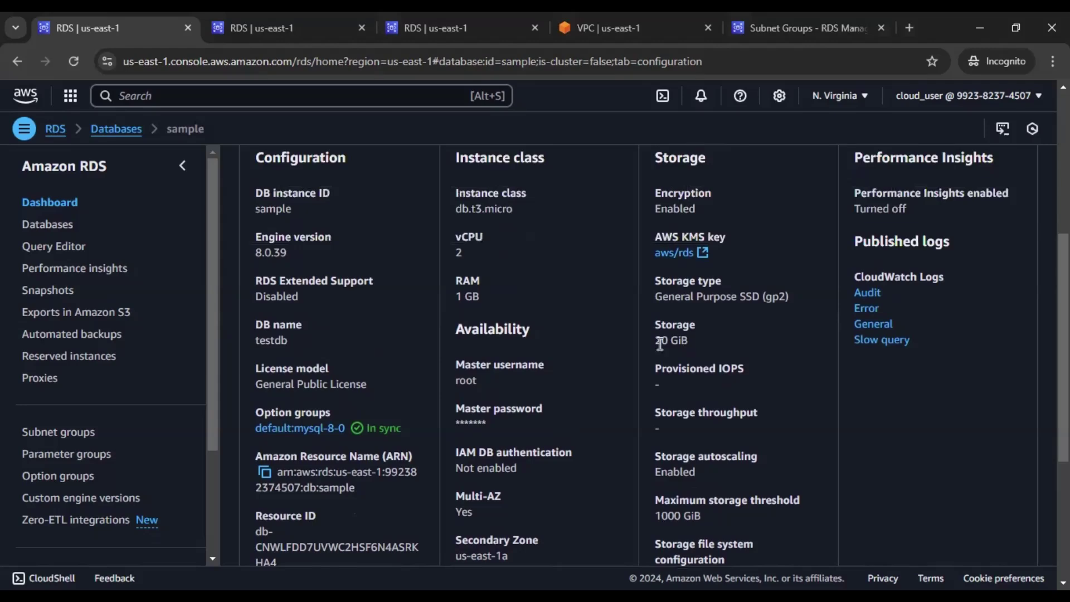
left_click_drag(655, 341, 683, 342)
left_click_drag(680, 298, 775, 304)
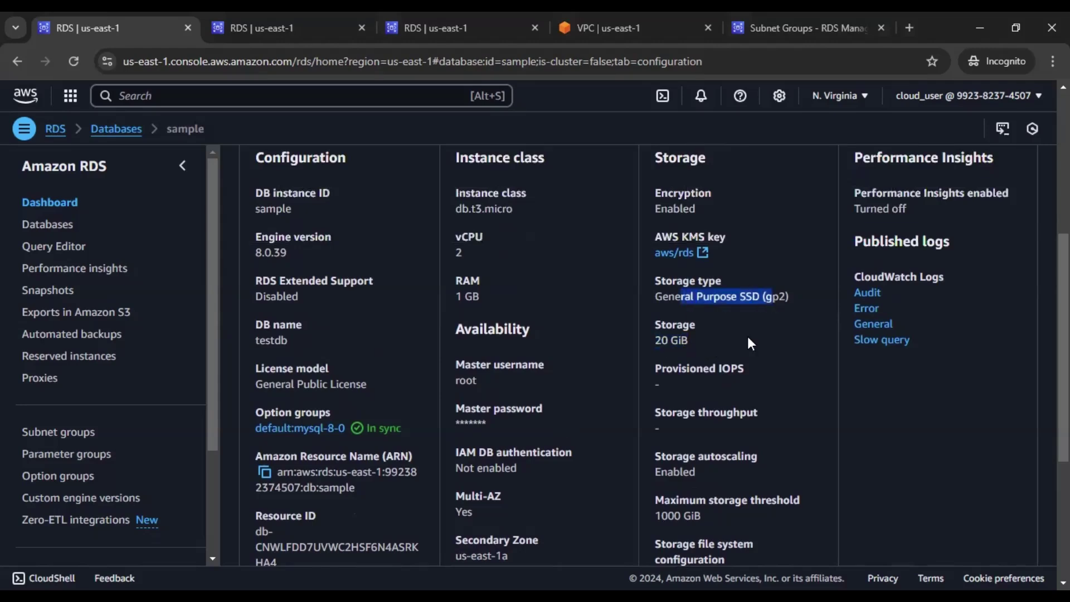
scroll(747, 336, "up", 3)
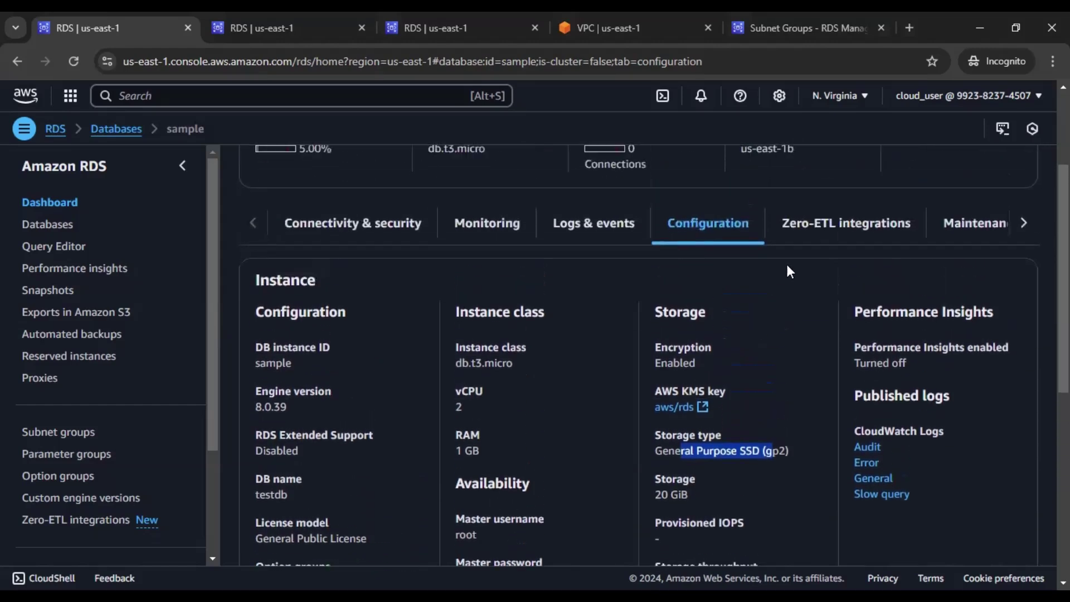
- Review the sample database's zero-ETL integrations and its maintenance, backup and snapshot details
left_click(826, 230)
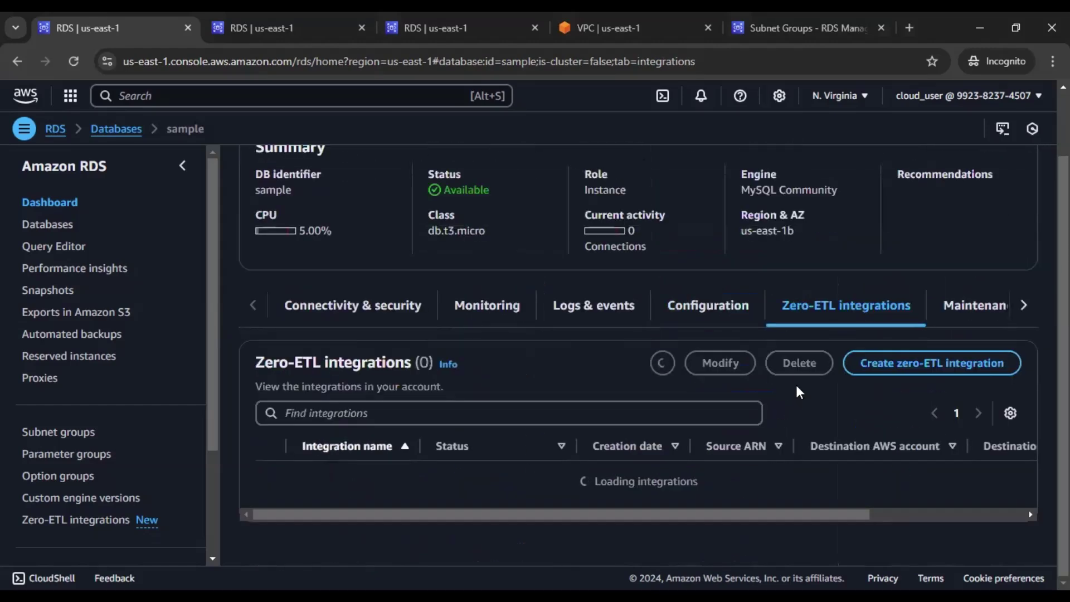
scroll(830, 399, "down", 1)
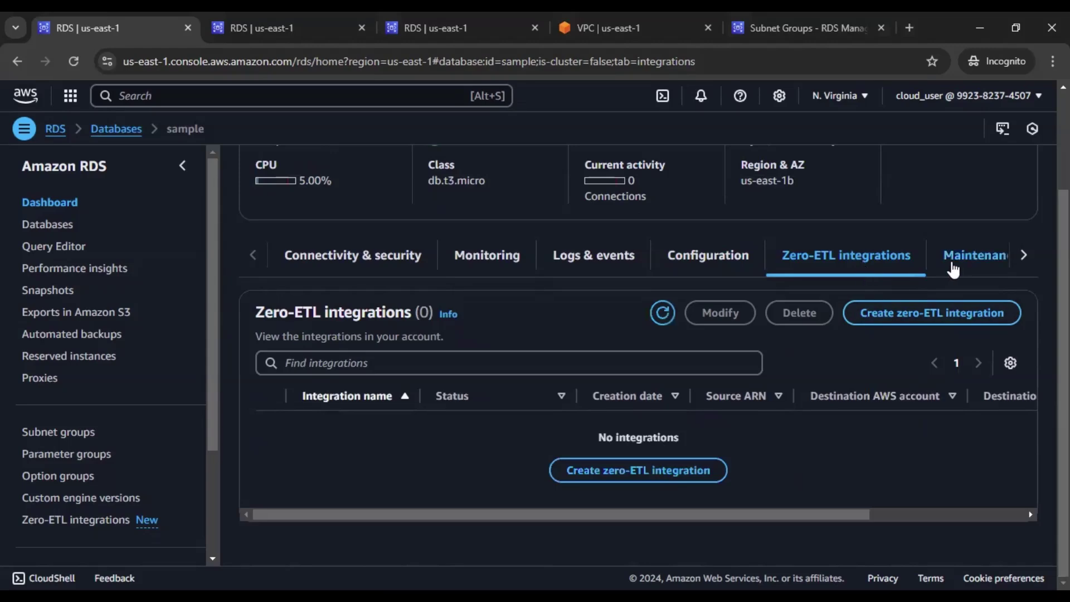
left_click(1024, 261)
left_click(1024, 259)
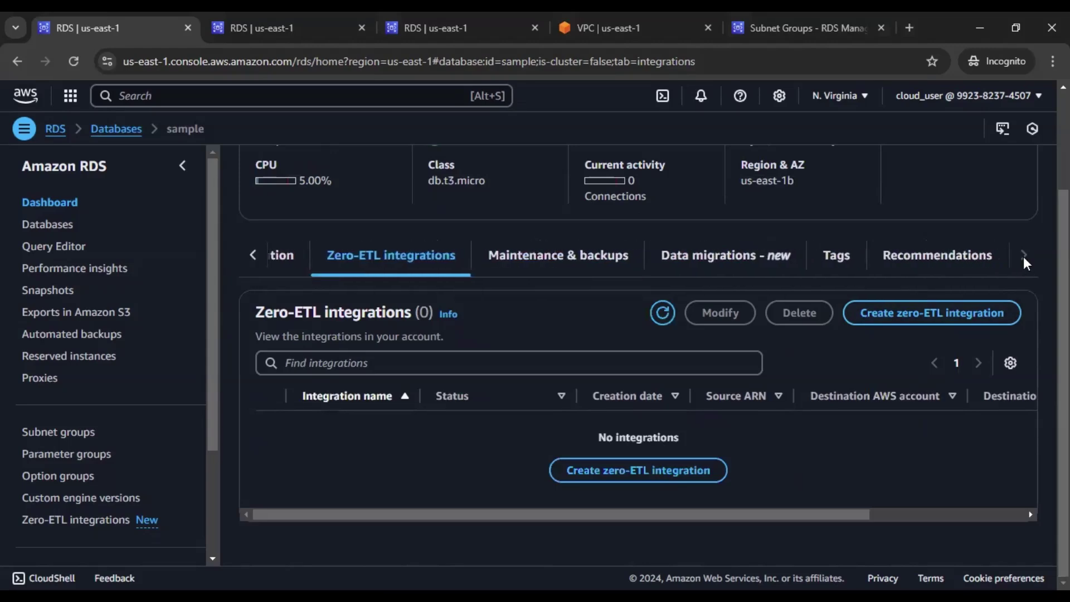
left_click(603, 257)
scroll(784, 409, "down", 5)
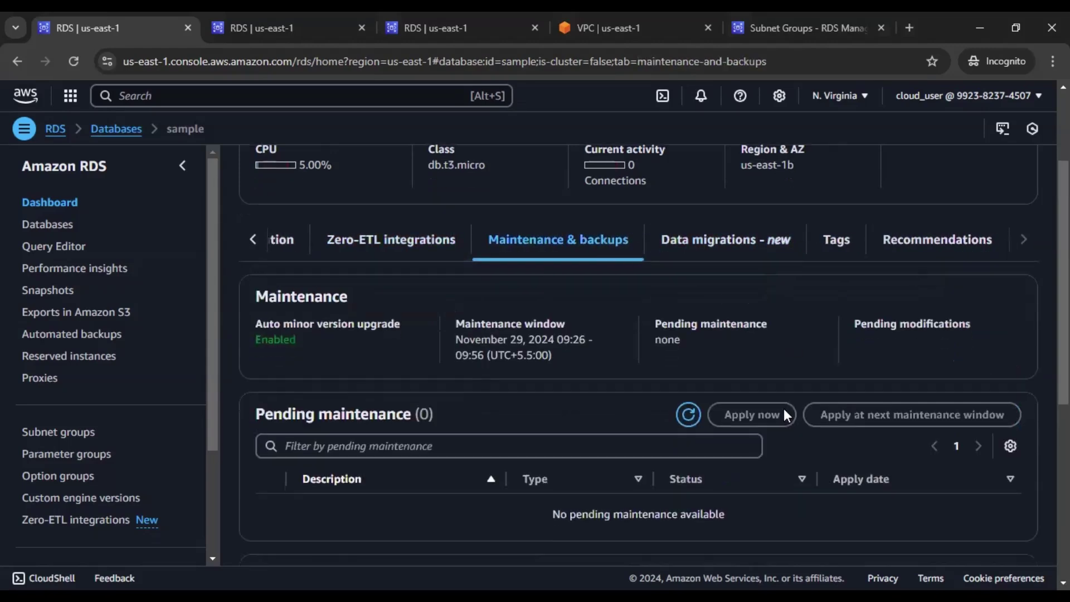
scroll(465, 450, "down", 3)
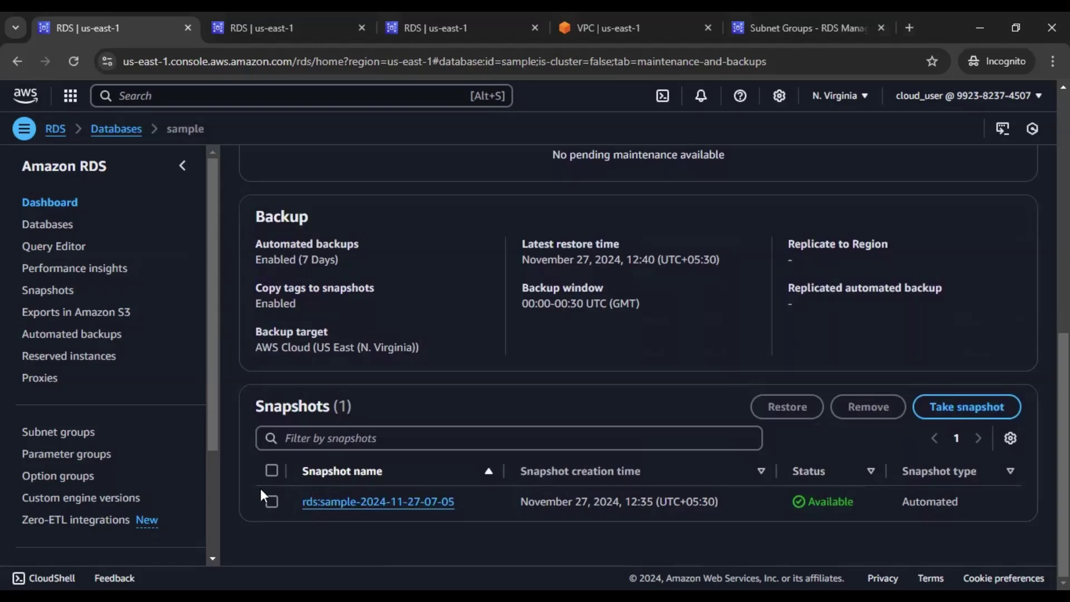
scroll(747, 429, "up", 10)
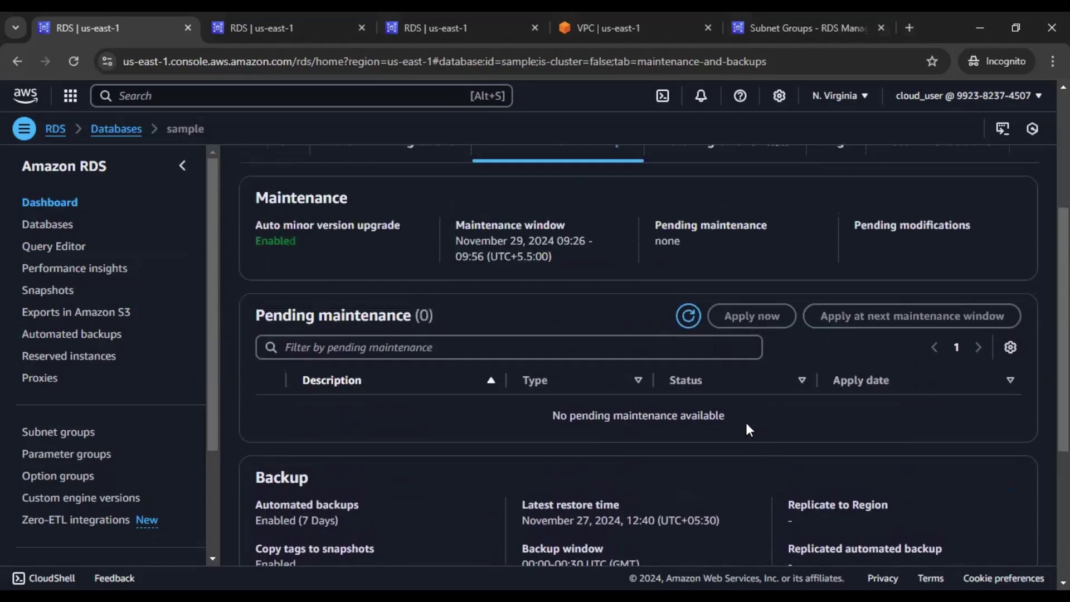
- Check the data migrations and tags associated with the sample database
left_click(741, 333)
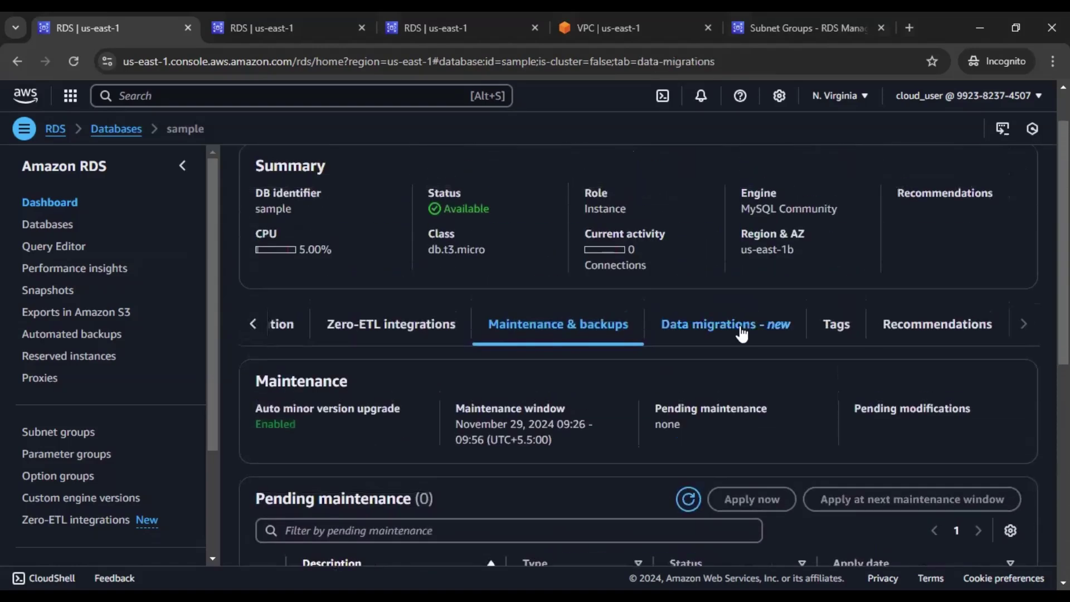
scroll(777, 411, "down", 2)
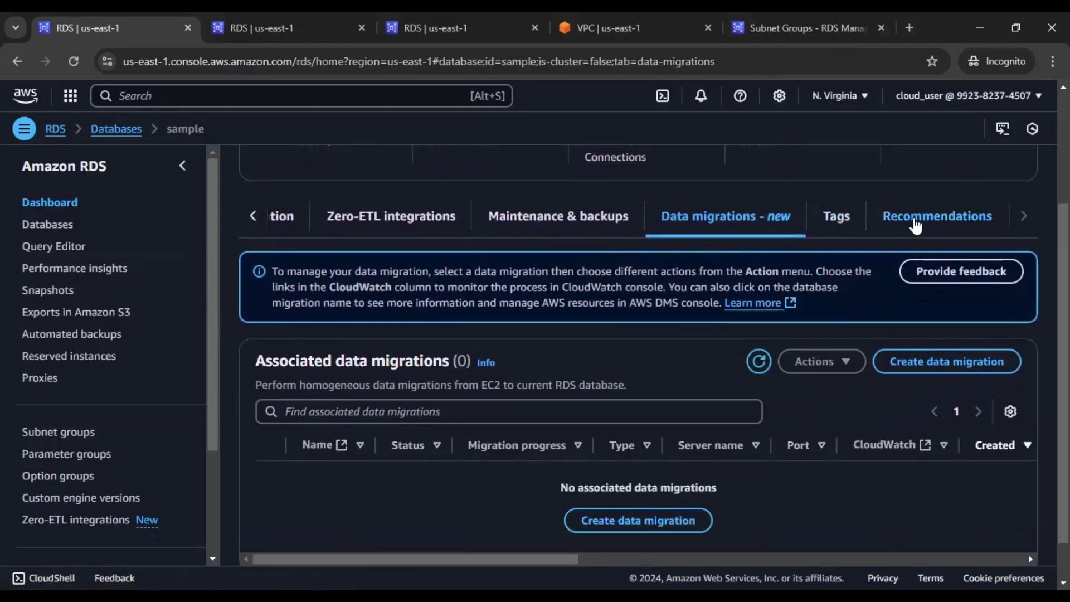
left_click(839, 217)
scroll(910, 340, "down", 1)
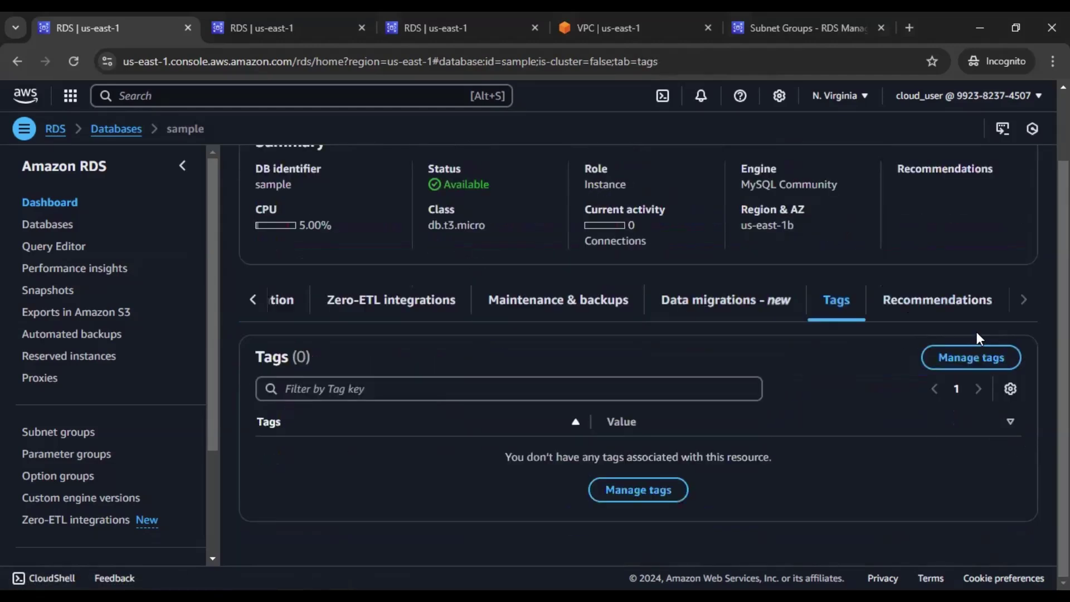
- Review the active recommendations for the sample database
left_click(936, 301)
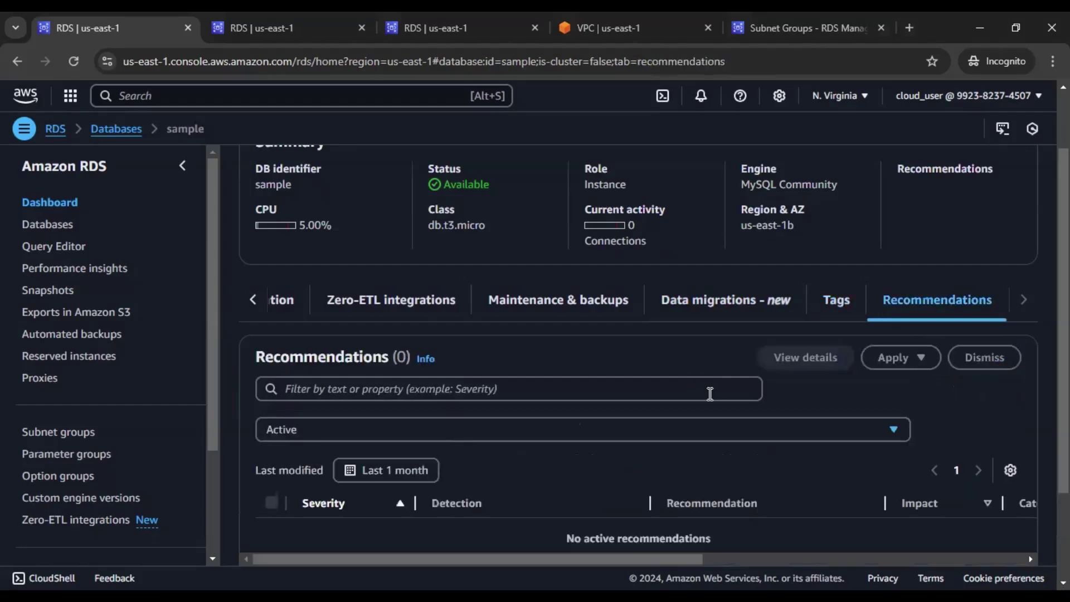
scroll(707, 393, "down", 2)
scroll(716, 392, "up", 3)
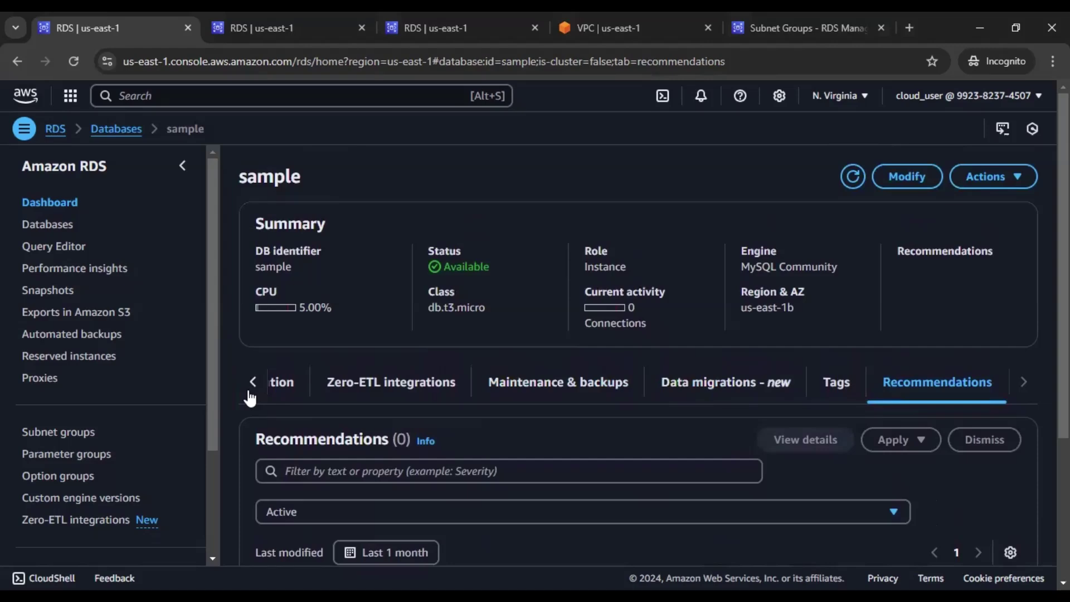
- Return to the sample database's connectivity and security details and close the four other open browser tabs
left_click(252, 382)
left_click(366, 390)
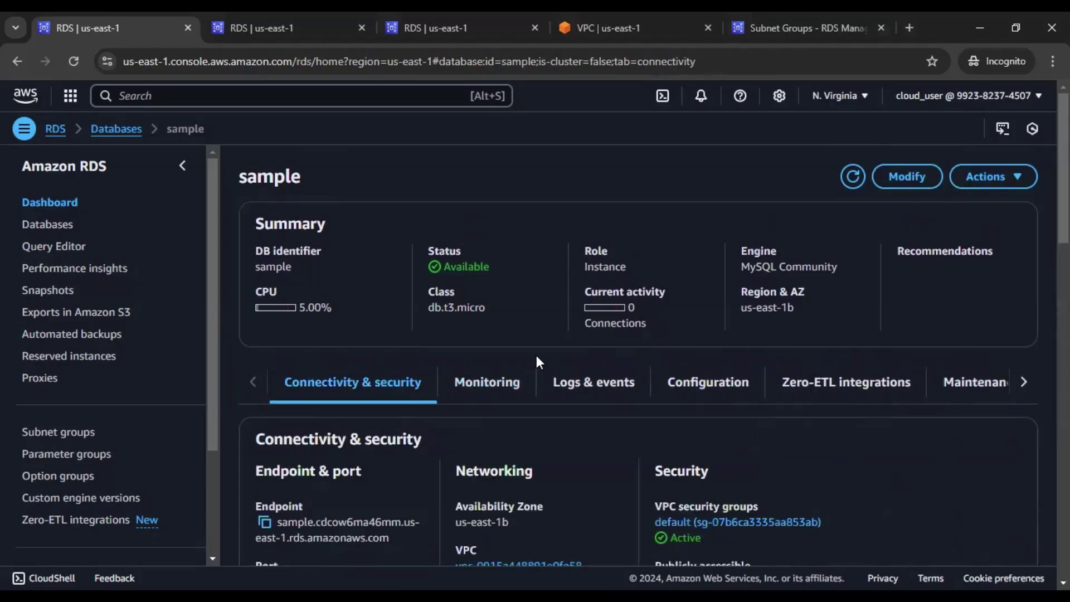
left_click(355, 29)
left_click(356, 29)
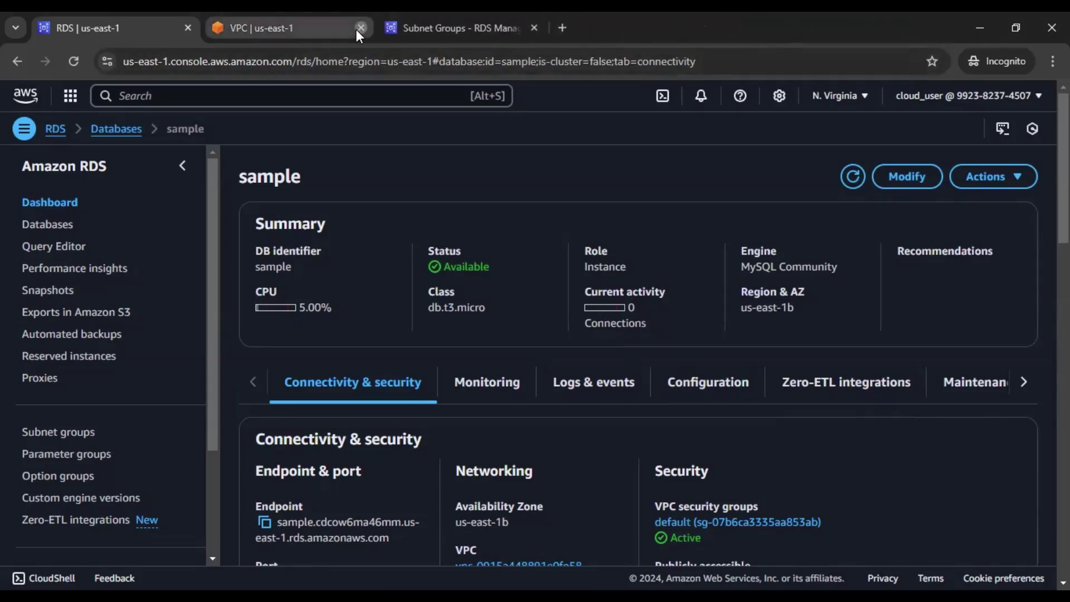
left_click(356, 29)
left_click(356, 29)
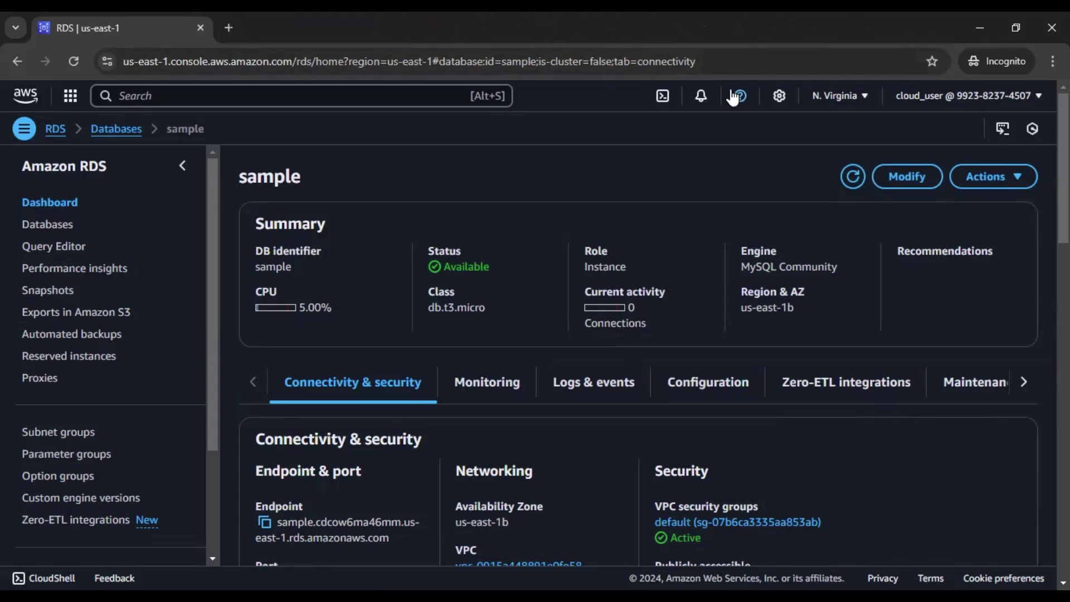
- Launch CloudShell in its own browser tab, close the embedded shell in RDS, and dismiss the welcome and Amazon Q messages
left_click(662, 96)
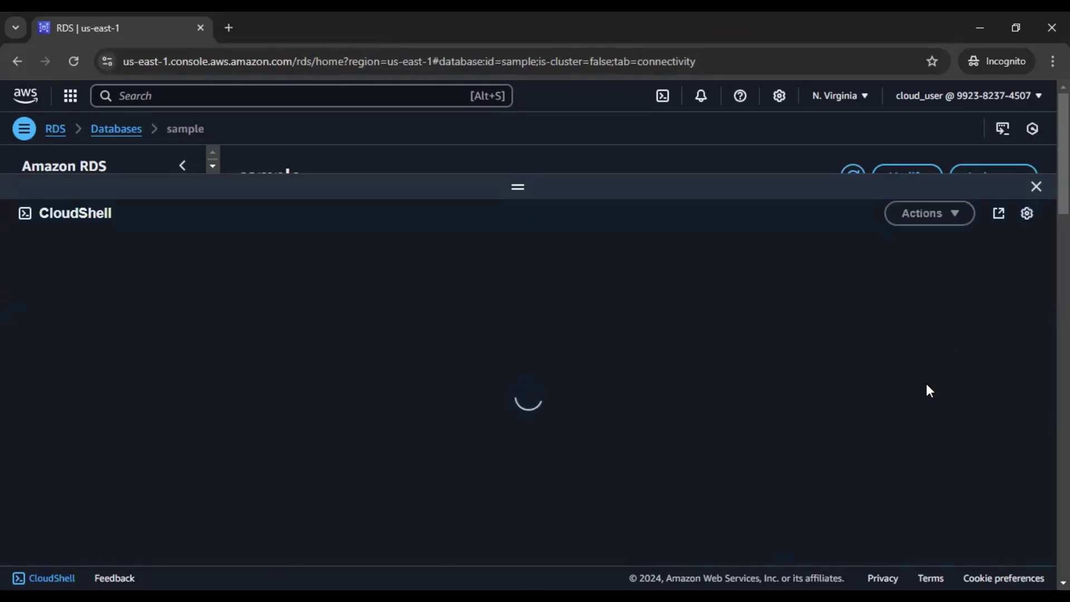
left_click(1000, 214)
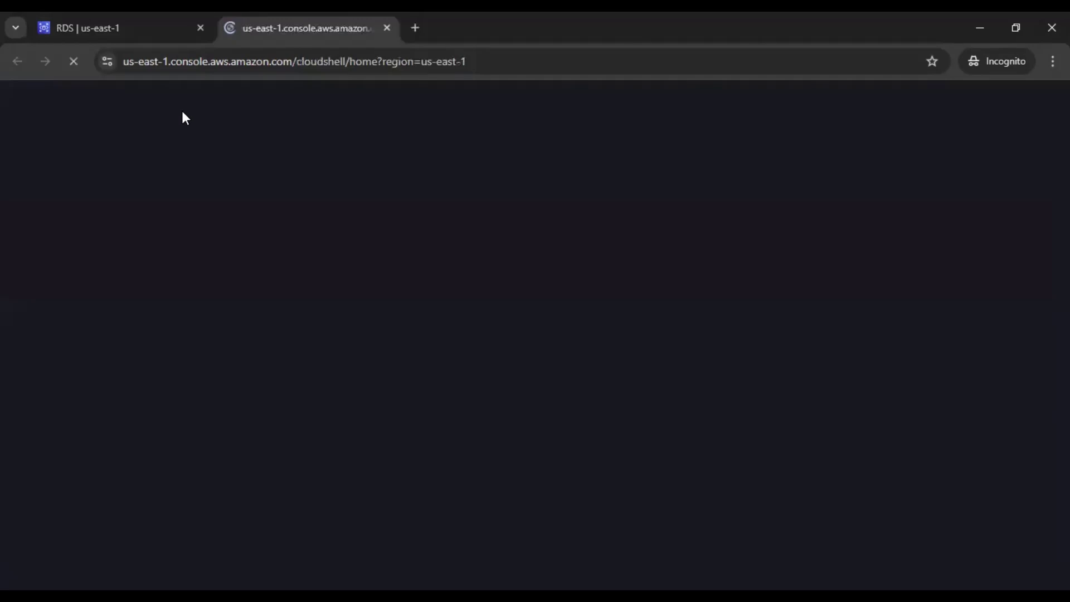
left_click(150, 34)
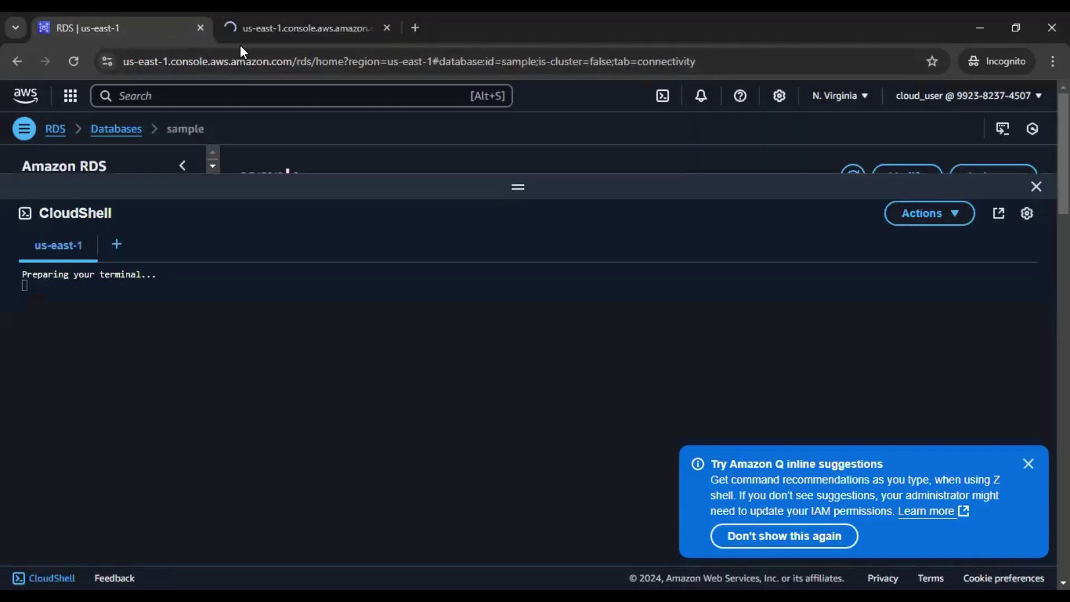
left_click(1035, 186)
left_click(347, 28)
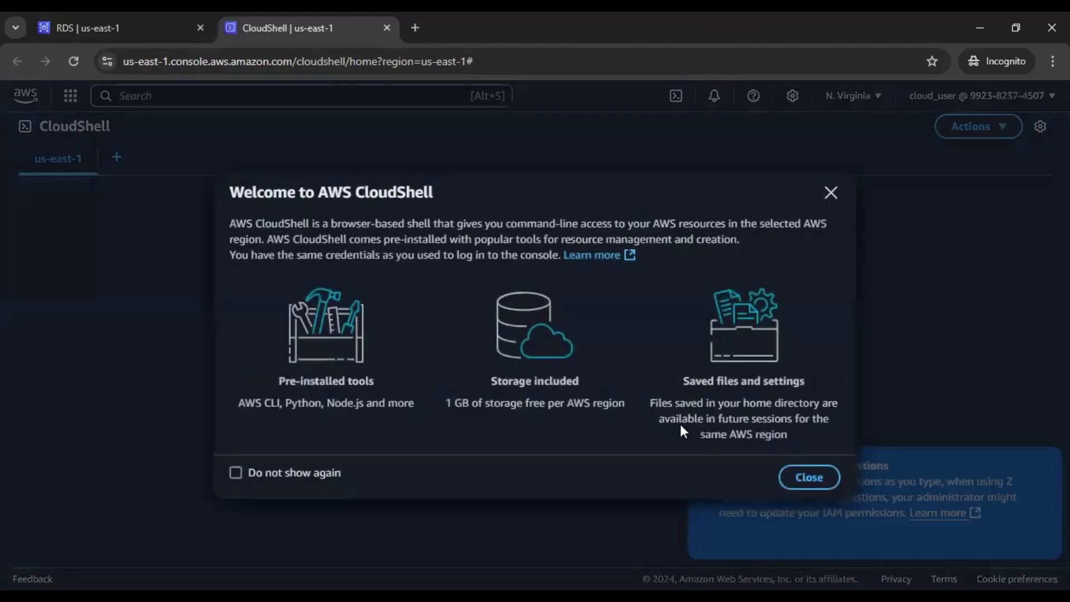
left_click(807, 476)
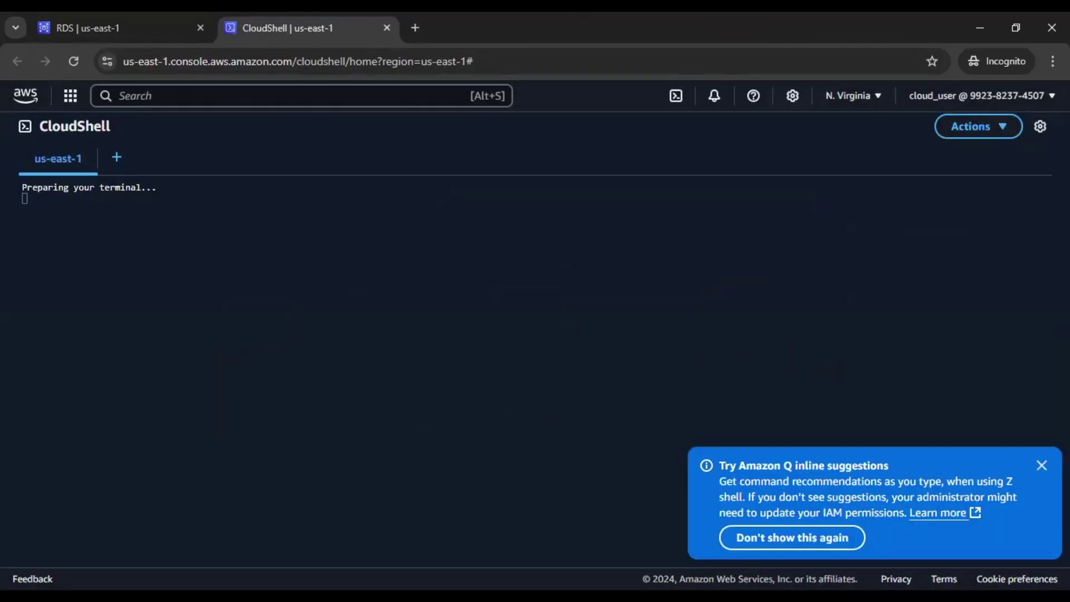
left_click(1041, 466)
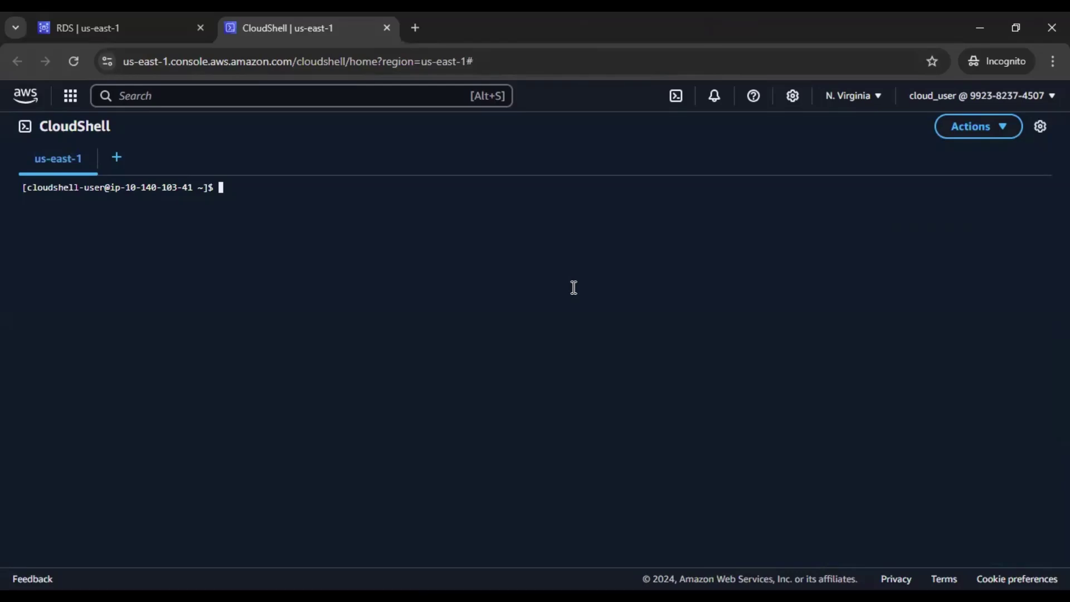
- Check the installed MySQL client version in CloudShell with mysql --version
type("mysql --version")
key("Return")
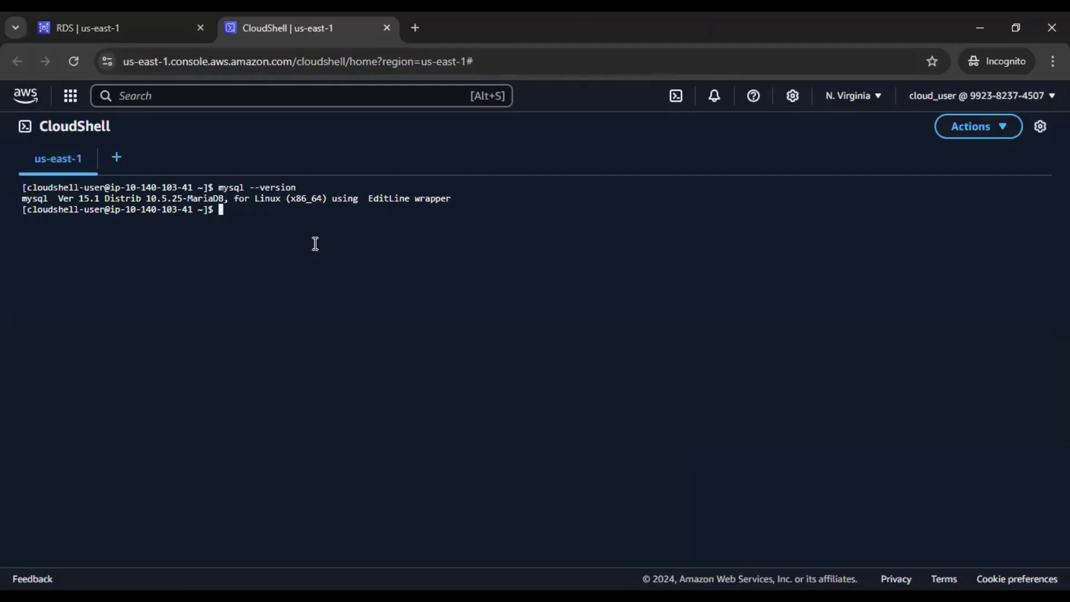
- Start a mysql -h command at the prompt and set the CloudShell font size to Medium
type("mysql -h")
left_click(1040, 126)
left_click(270, 307)
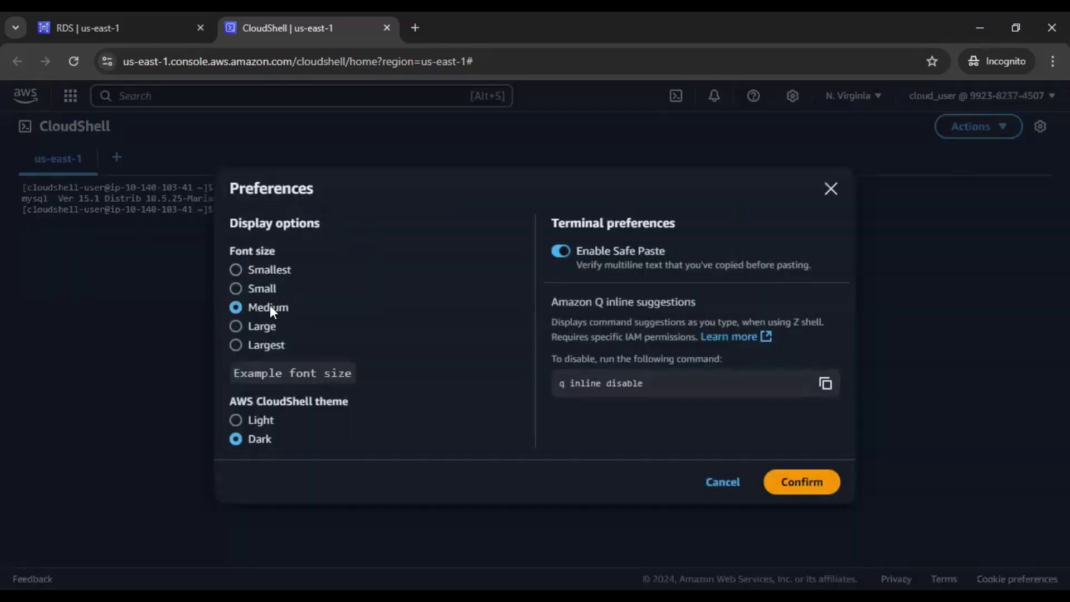
left_click(767, 478)
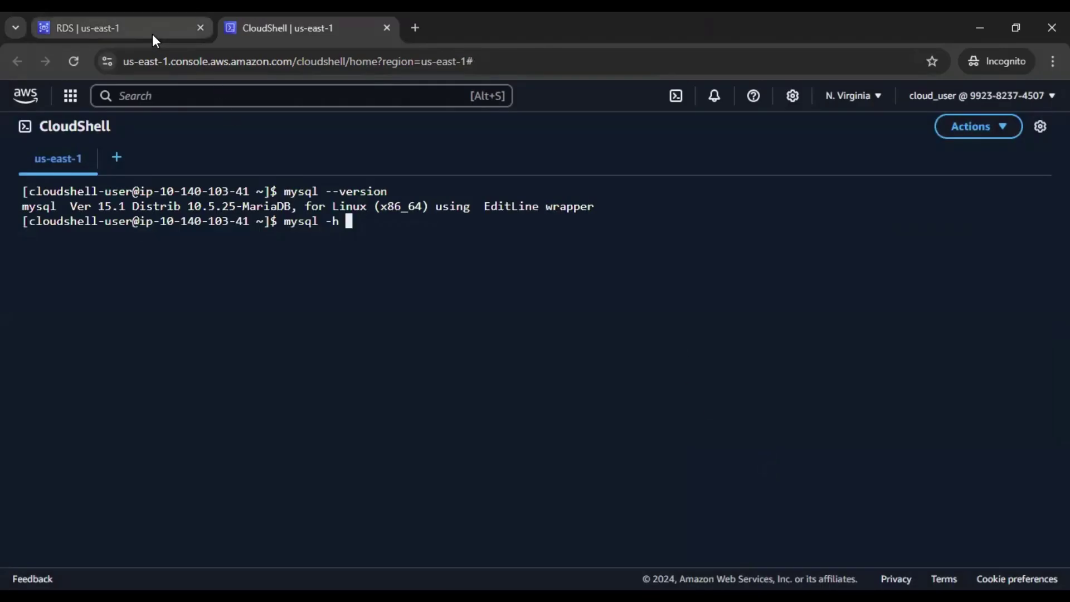
- Copy the sample database's endpoint into the mysql -h command, run it with -u root -p, and submit the database password
left_click(84, 17)
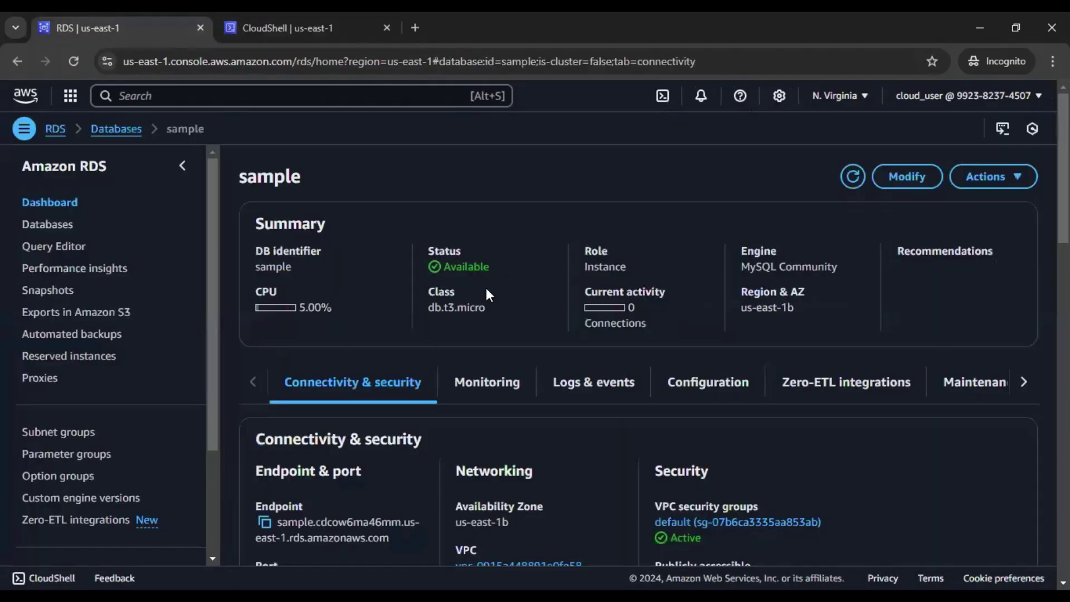
scroll(490, 334, "down", 2)
left_click(264, 418)
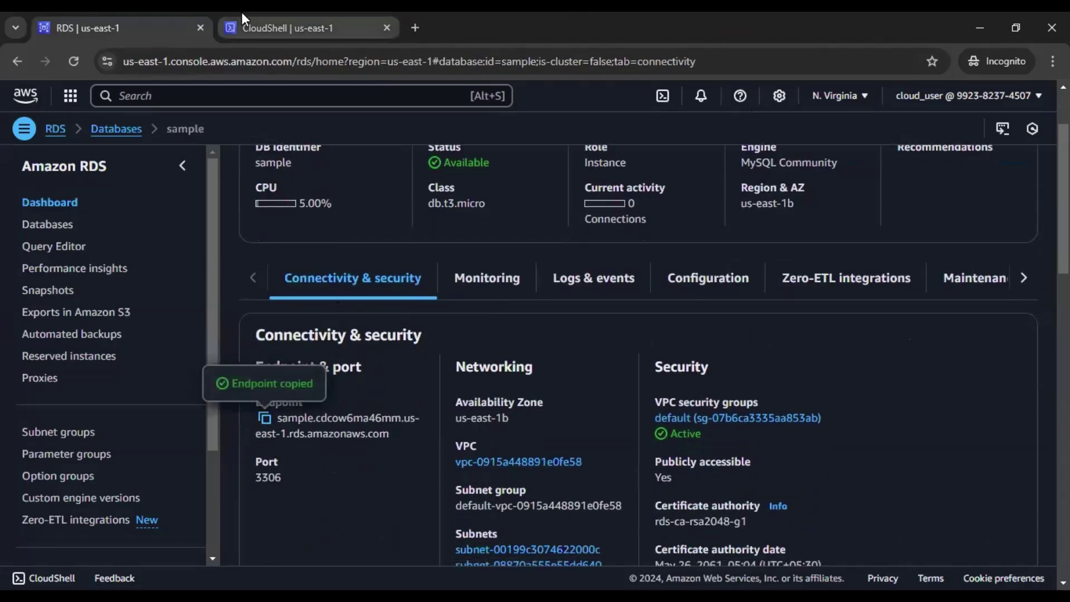
left_click(256, 25)
key("ctrl+v")
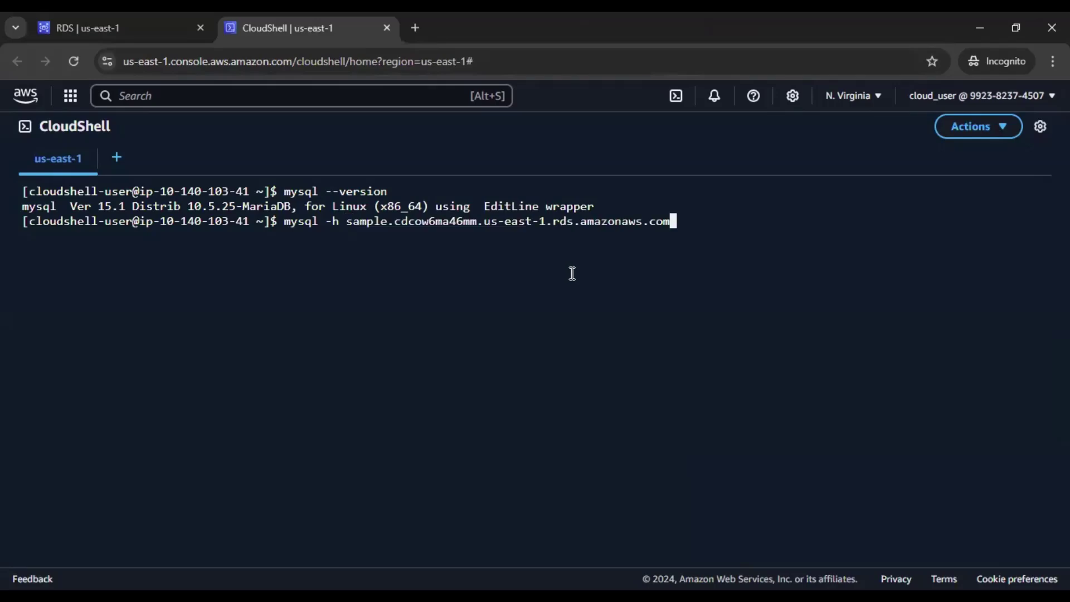
type("-u root -p")
key("Return")
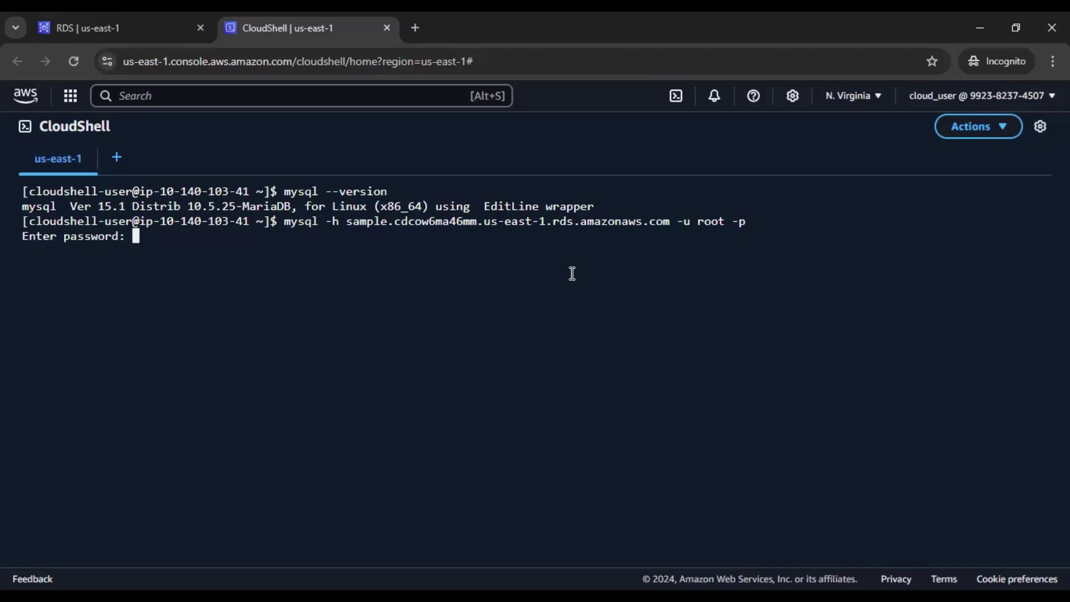
key("Return")
- Open the default VPC security group attached to the sample database and view its inbound rules
left_click(98, 28)
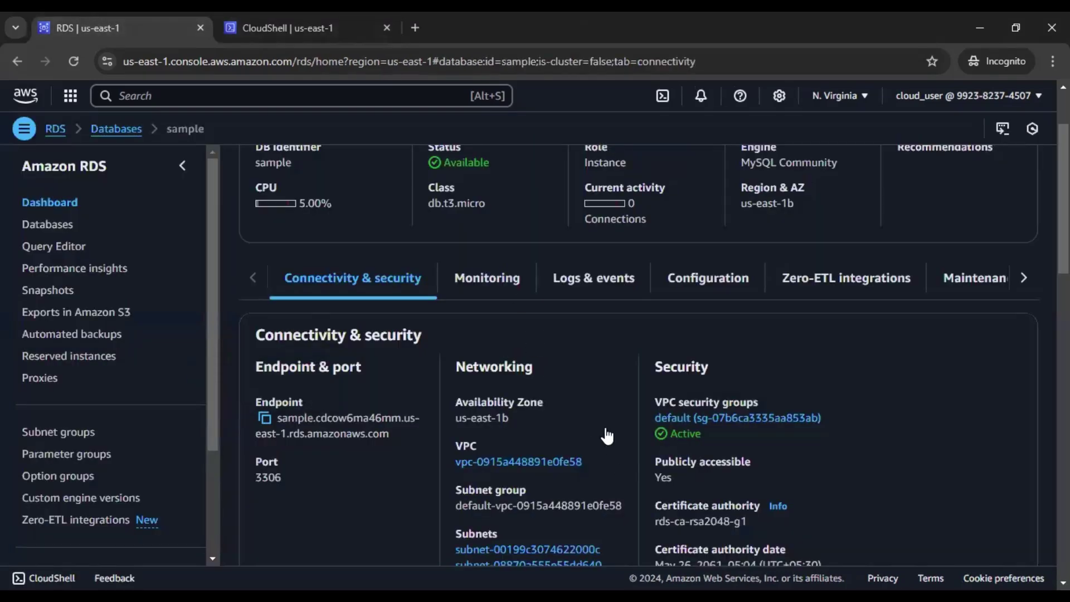
scroll(604, 429, "down", 2)
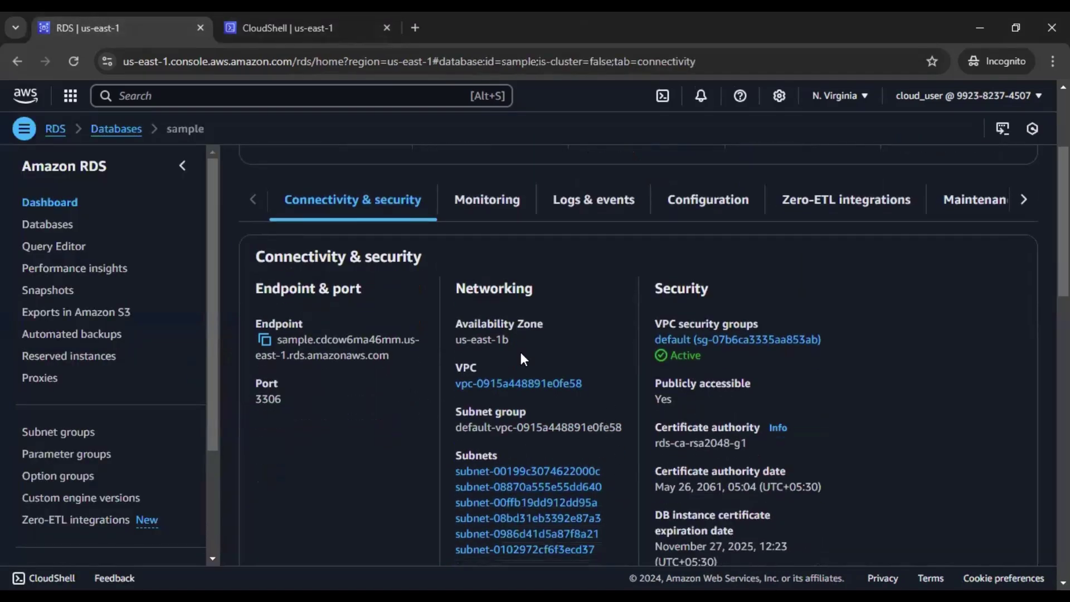
scroll(537, 354, "up", 2)
scroll(609, 376, "up", 1)
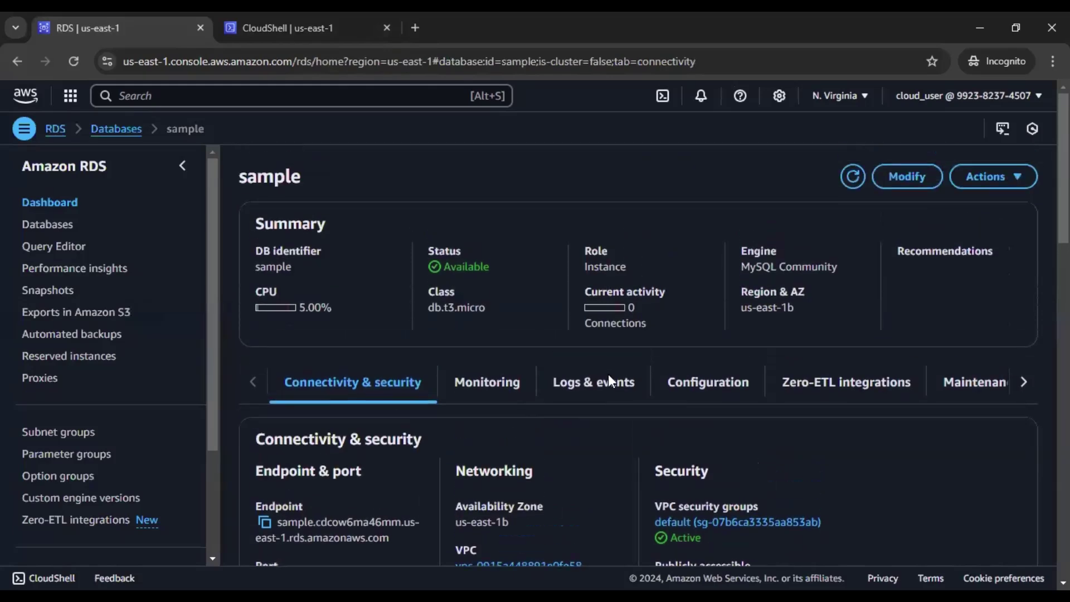
scroll(609, 377, "down", 2)
scroll(611, 384, "down", 1)
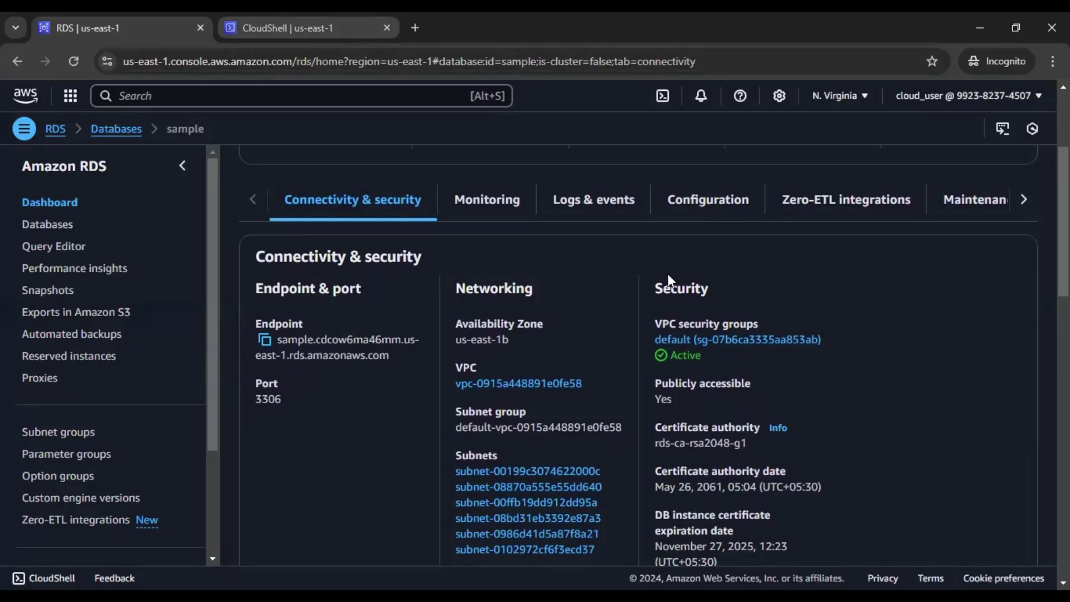
scroll(600, 370, "down", 2)
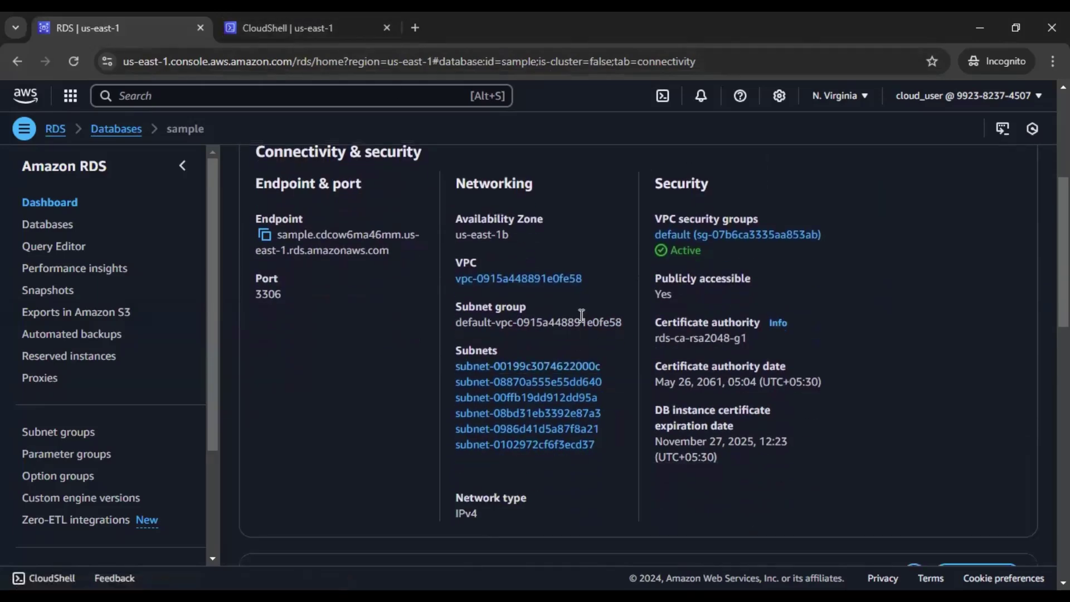
left_click(773, 240)
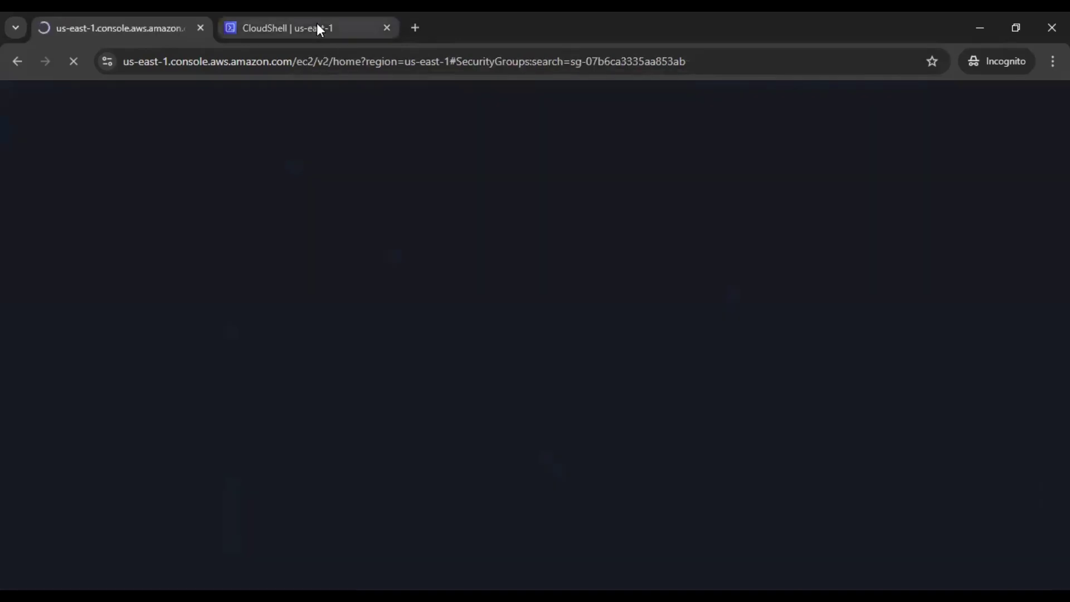
left_click(320, 29)
left_click(109, 25)
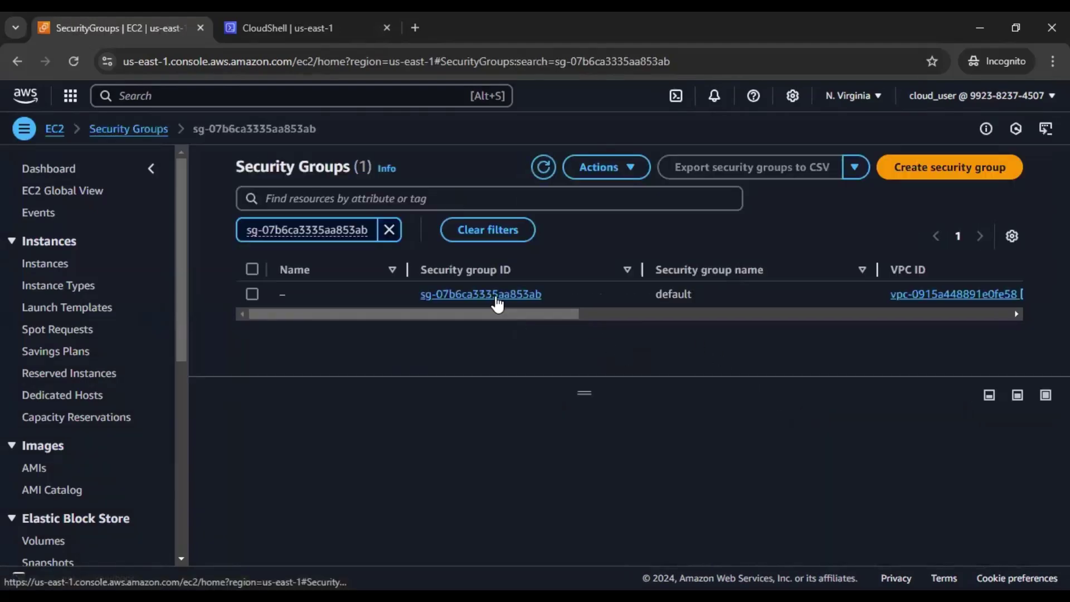
left_click(498, 295)
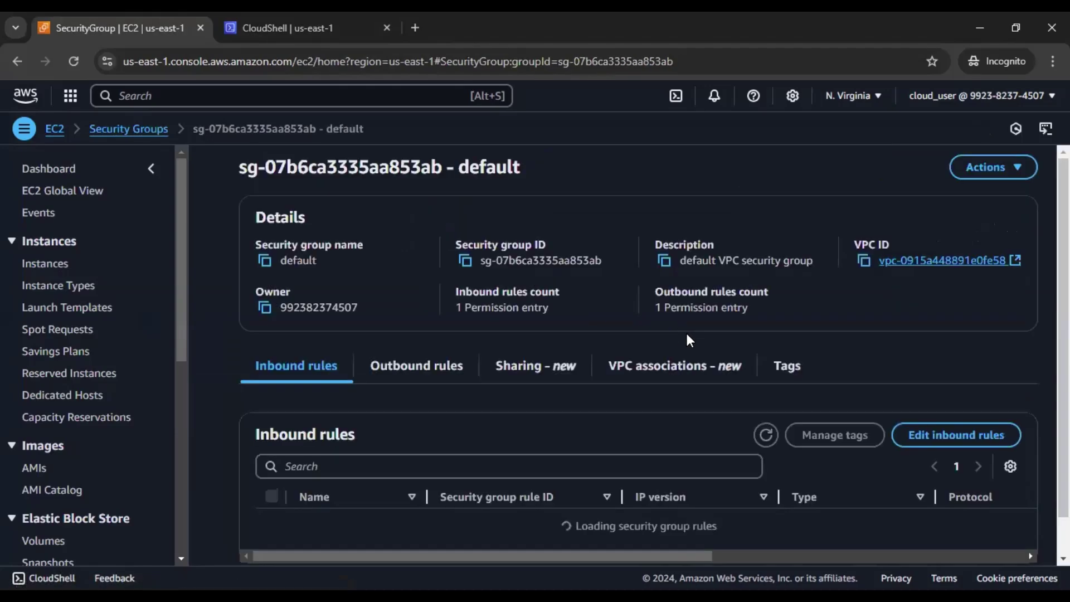
scroll(457, 366, "down", 1)
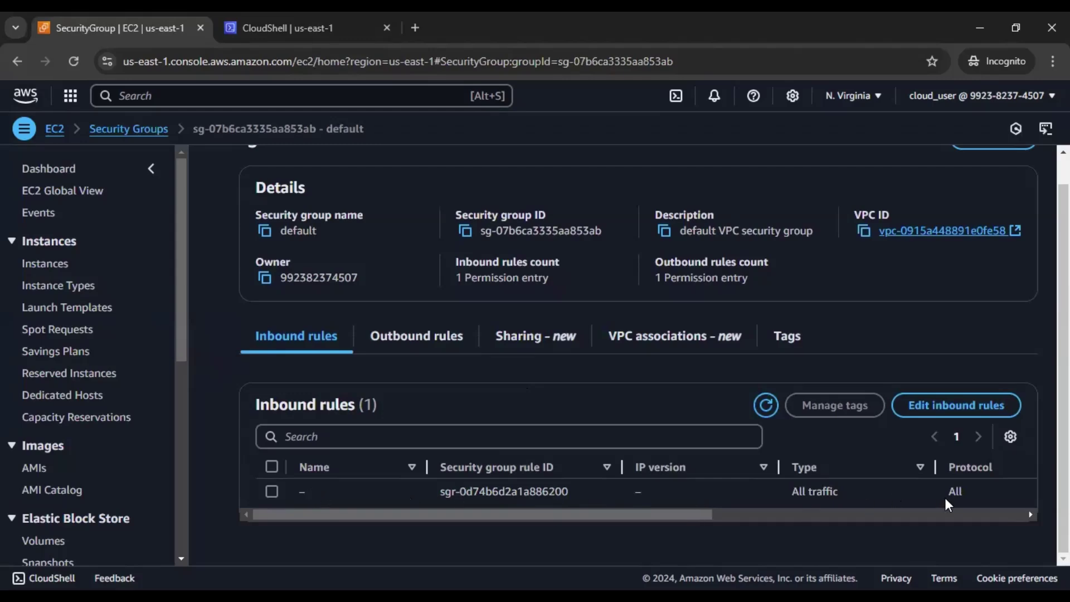
- Add an inbound rule allowing All TCP from 0.0.0.0/0 to the default security group and save the rules
left_click(938, 411)
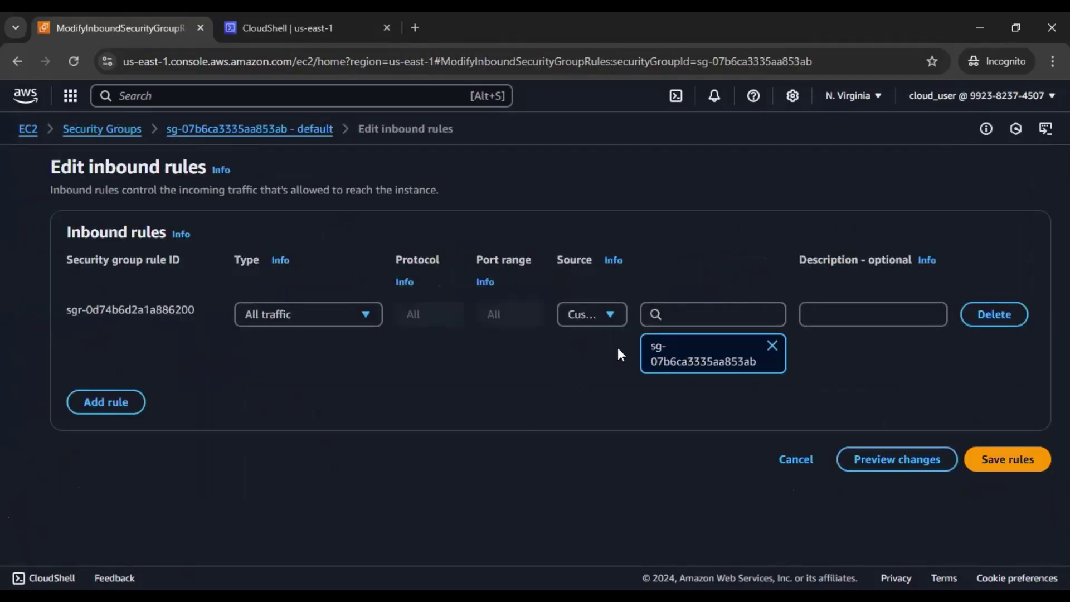
left_click(135, 401)
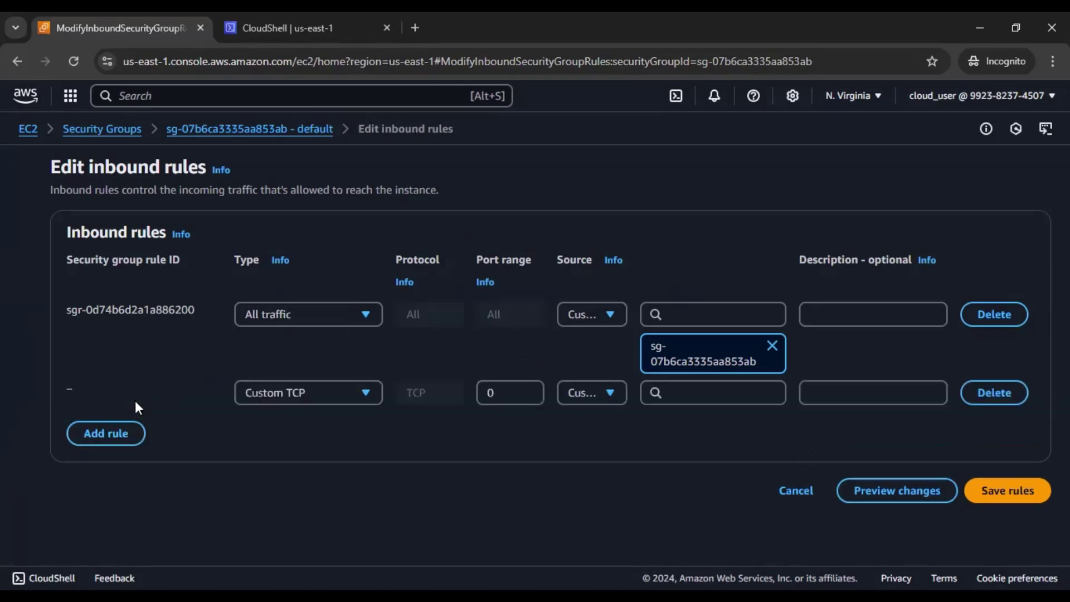
left_click(336, 393)
left_click(306, 302)
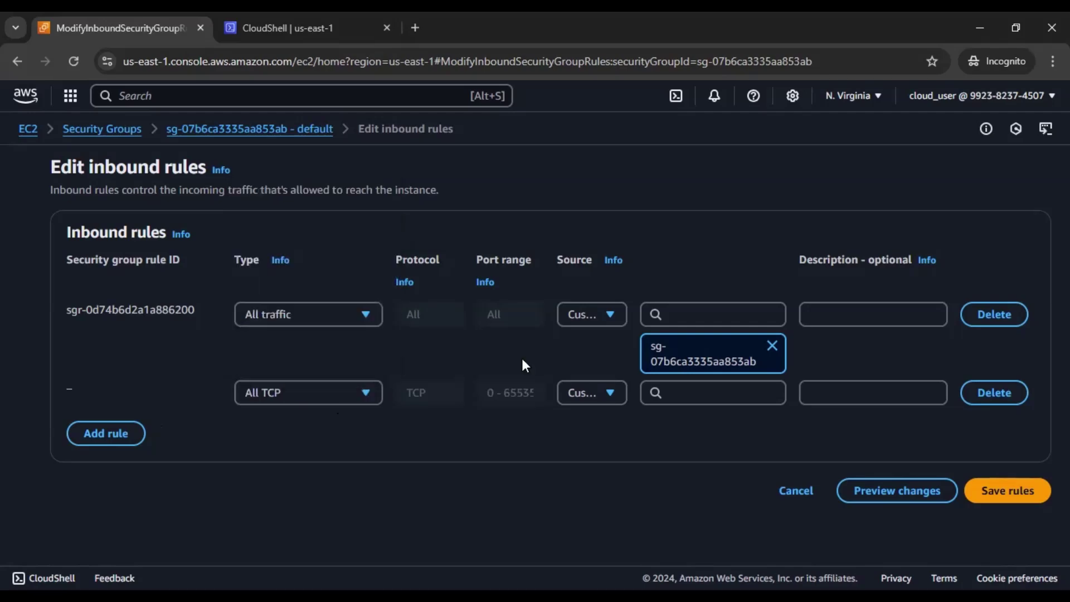
left_click(704, 388)
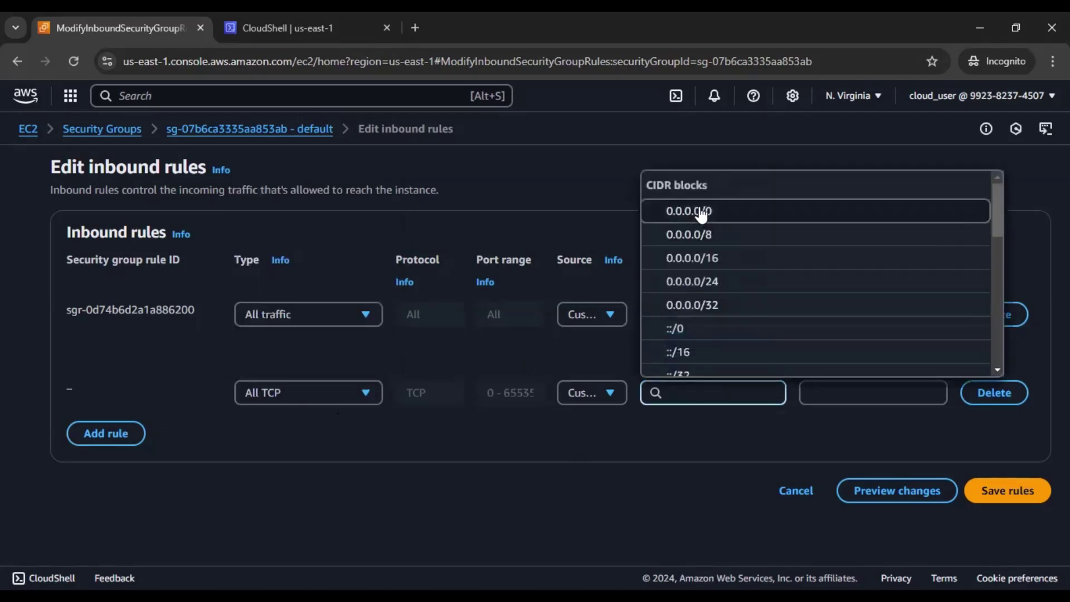
left_click(704, 208)
scroll(564, 454, "down", 1)
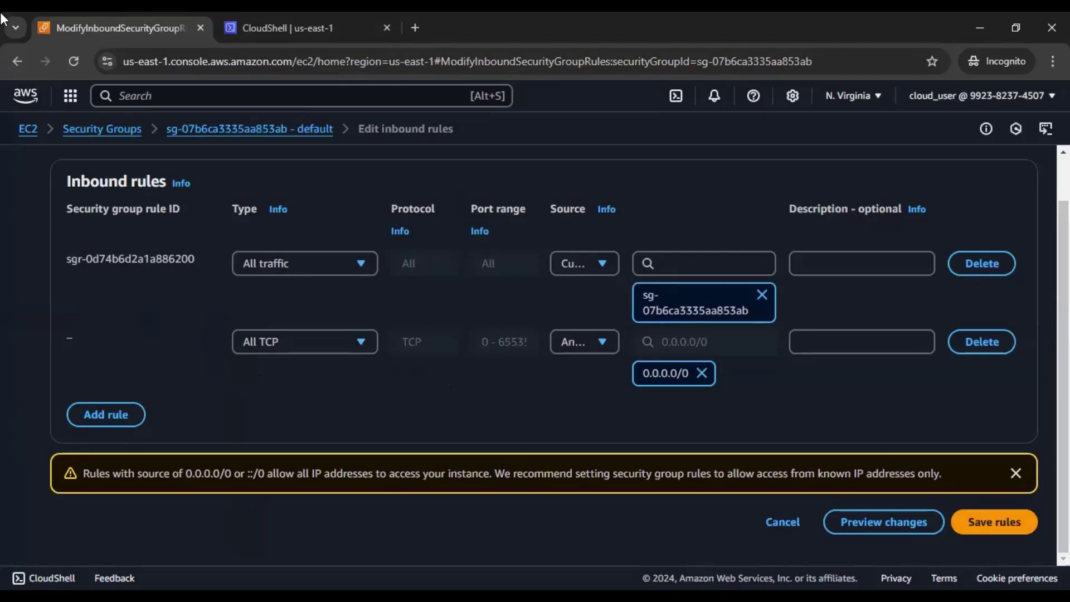
left_click(304, 20)
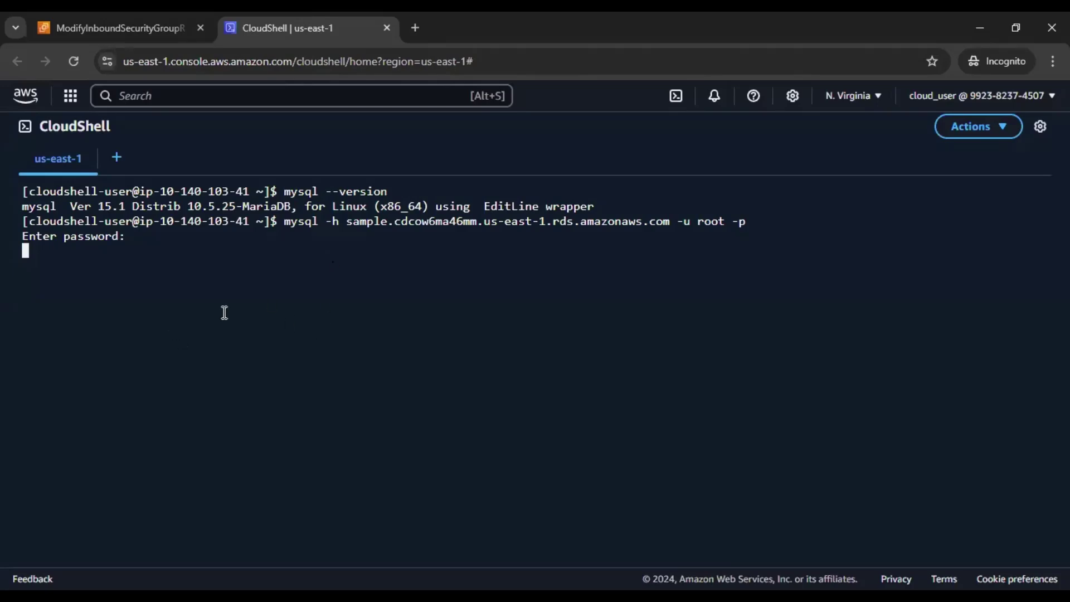
left_click(130, 25)
left_click(983, 527)
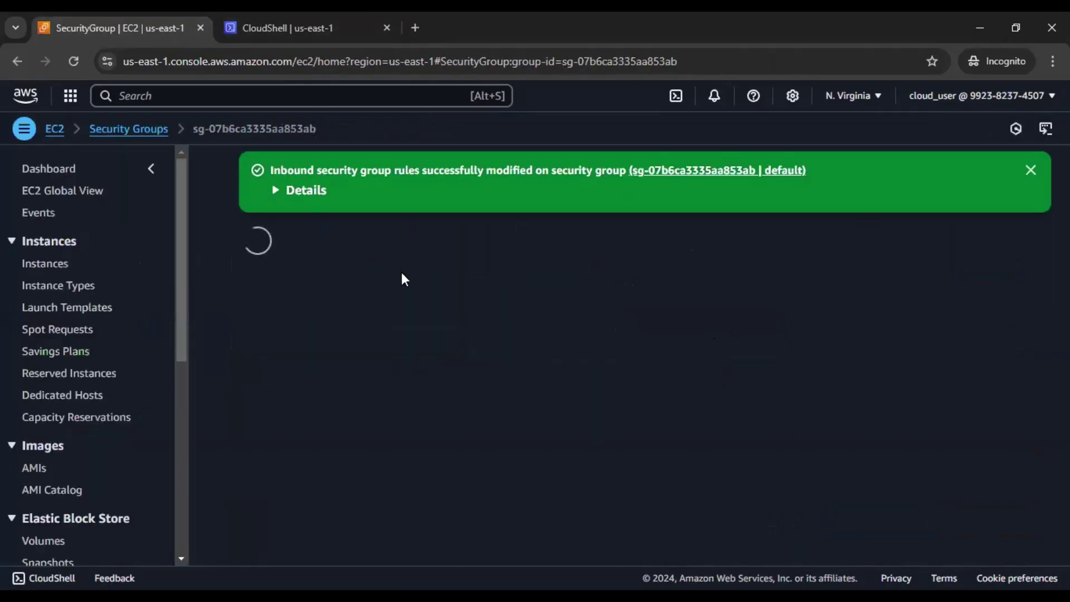
- Check the pending MySQL connection in CloudShell and review the security group's updated inbound rules
left_click(279, 24)
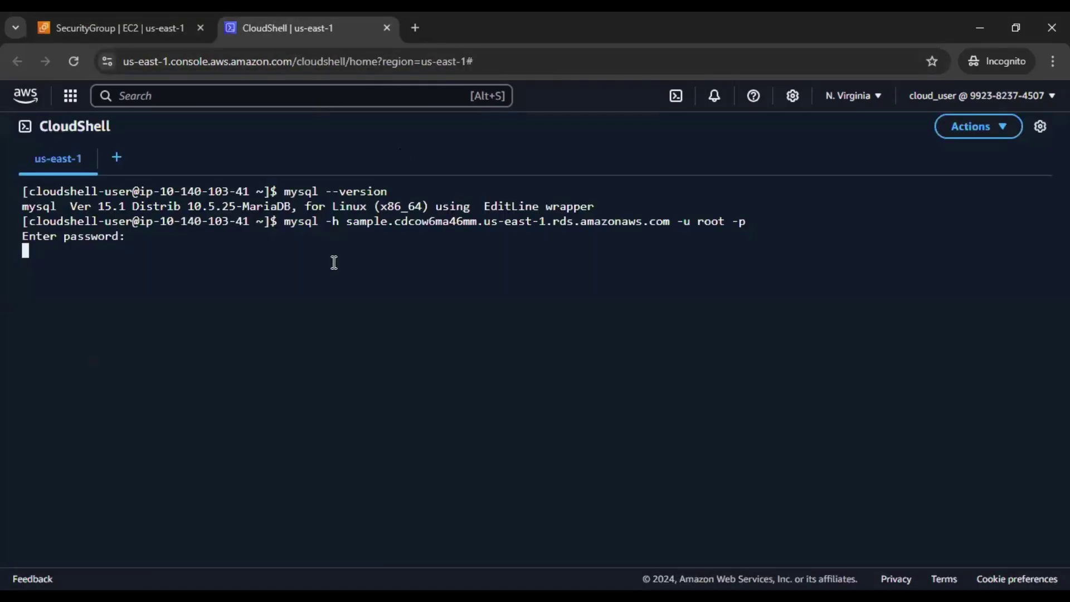
left_click(103, 19)
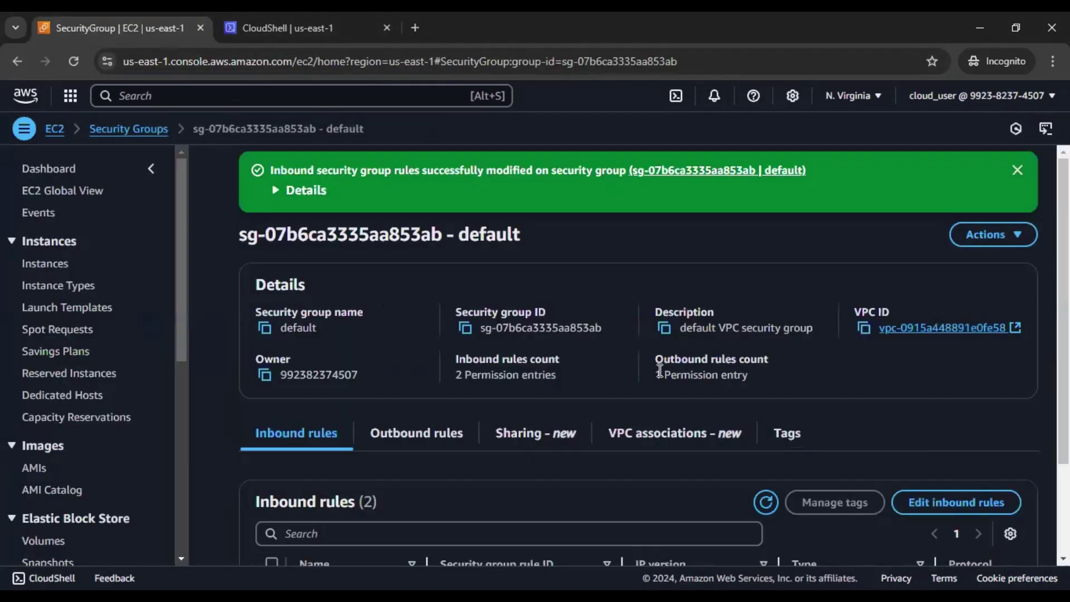
scroll(660, 374, "down", 2)
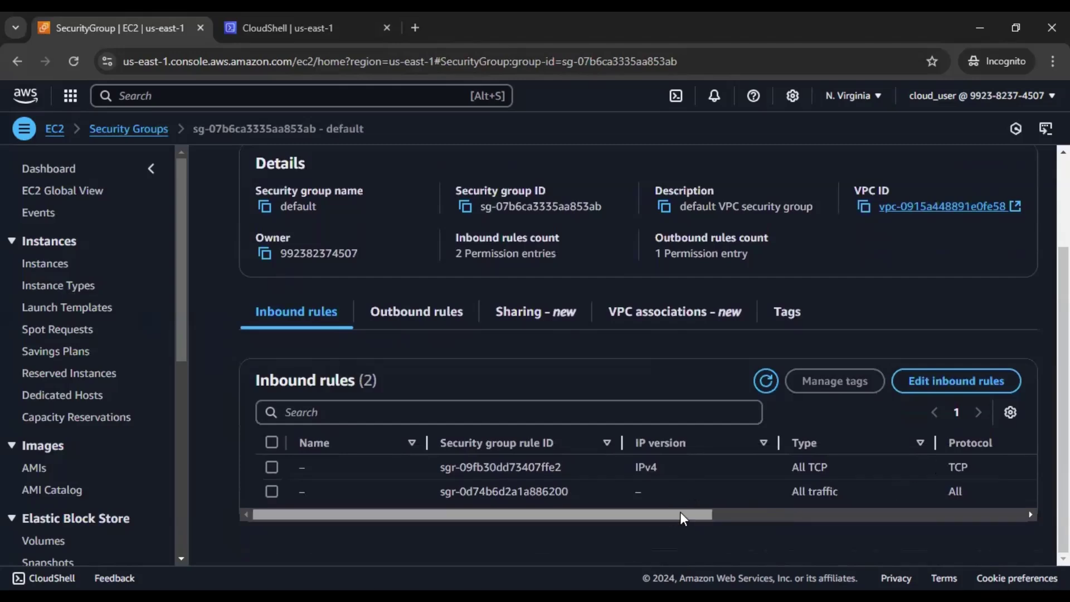
- Review the type, port range and source of the All TCP inbound rule in the default security group
left_click_drag(680, 512, 634, 511)
left_click_drag(831, 511, 948, 513)
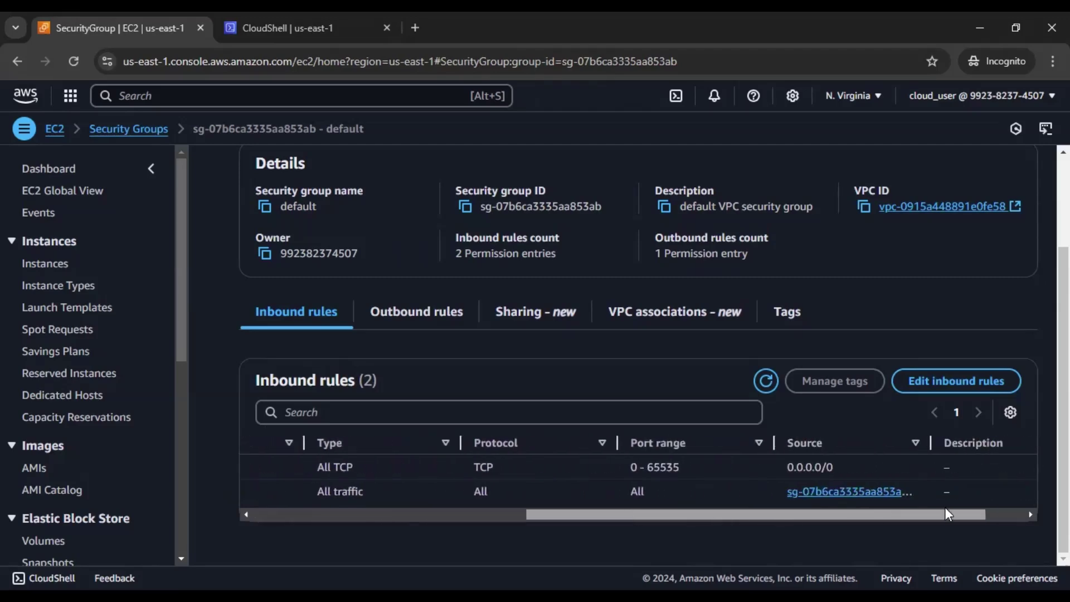
left_click_drag(834, 466, 781, 469)
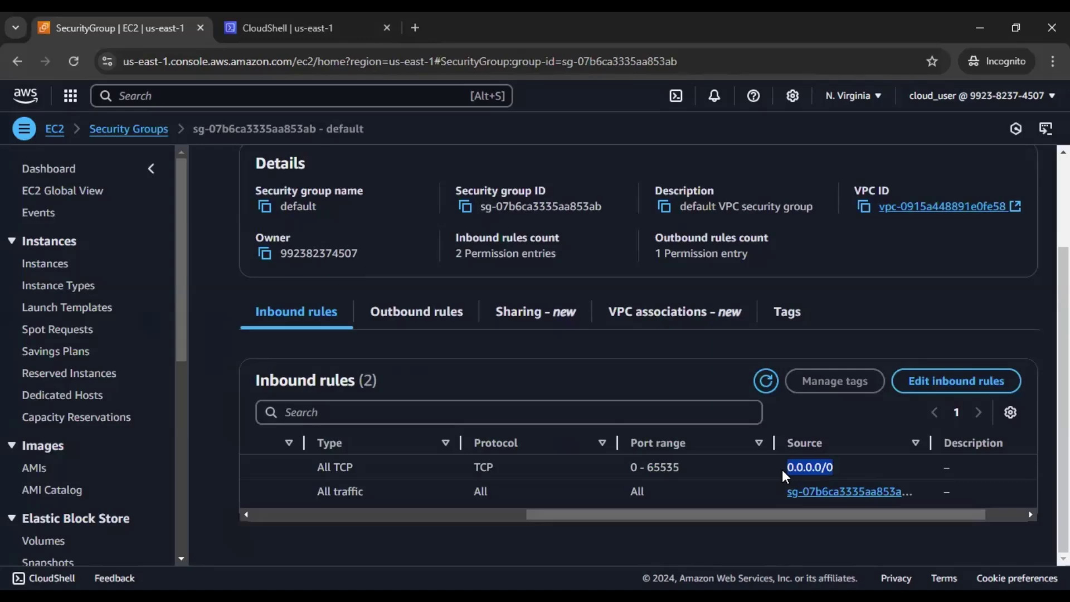
left_click_drag(790, 512, 697, 515)
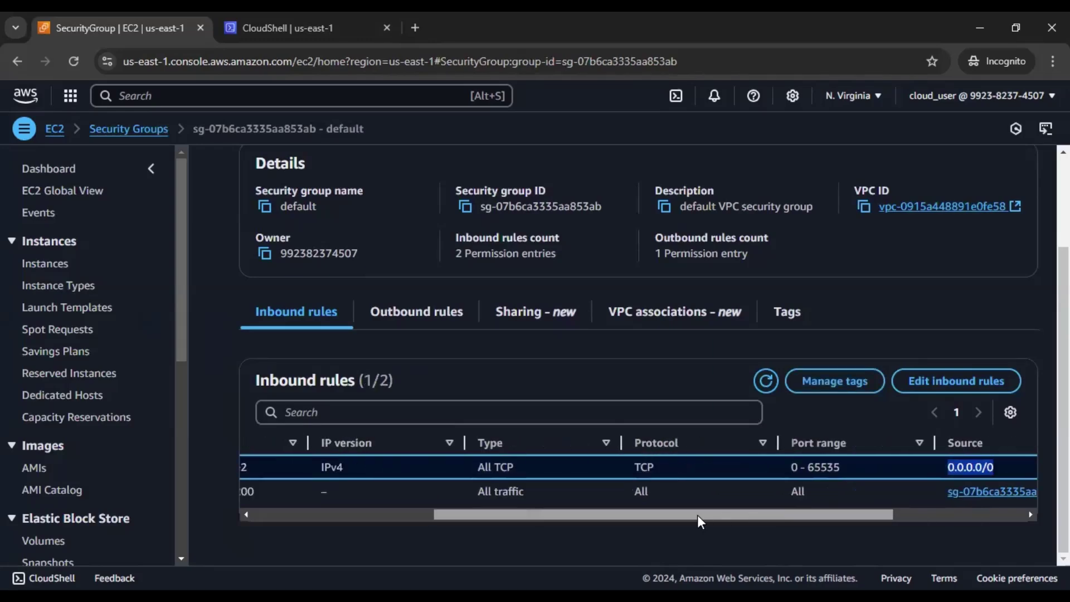
scroll(693, 515, "left", 5)
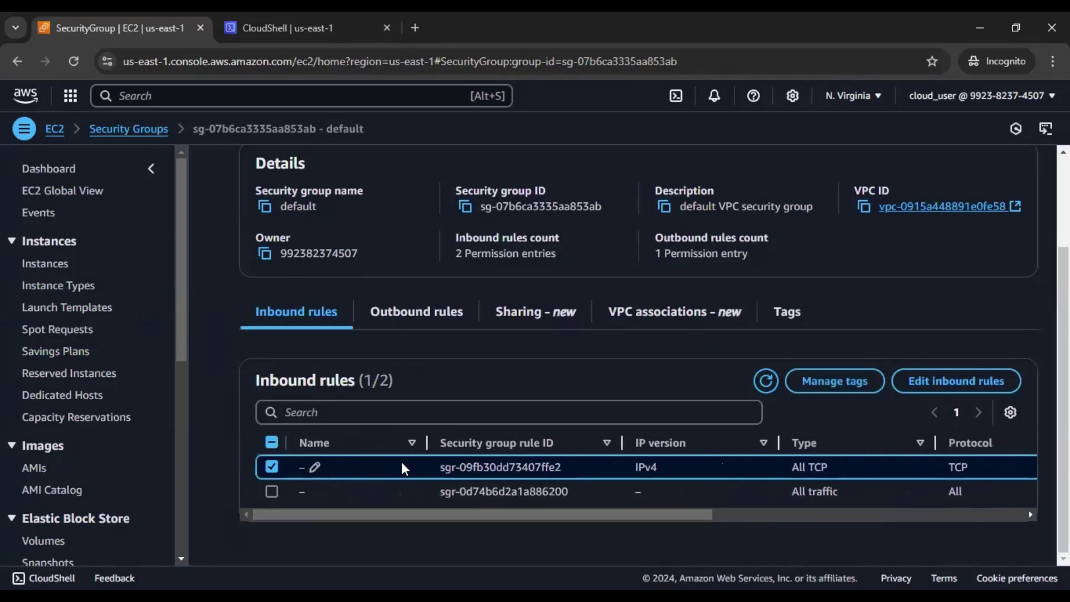
- Cancel the pending connection in CloudShell, rerun the mysql -h command for the sample endpoint with -u root -p, and submit the database password
left_click(277, 31)
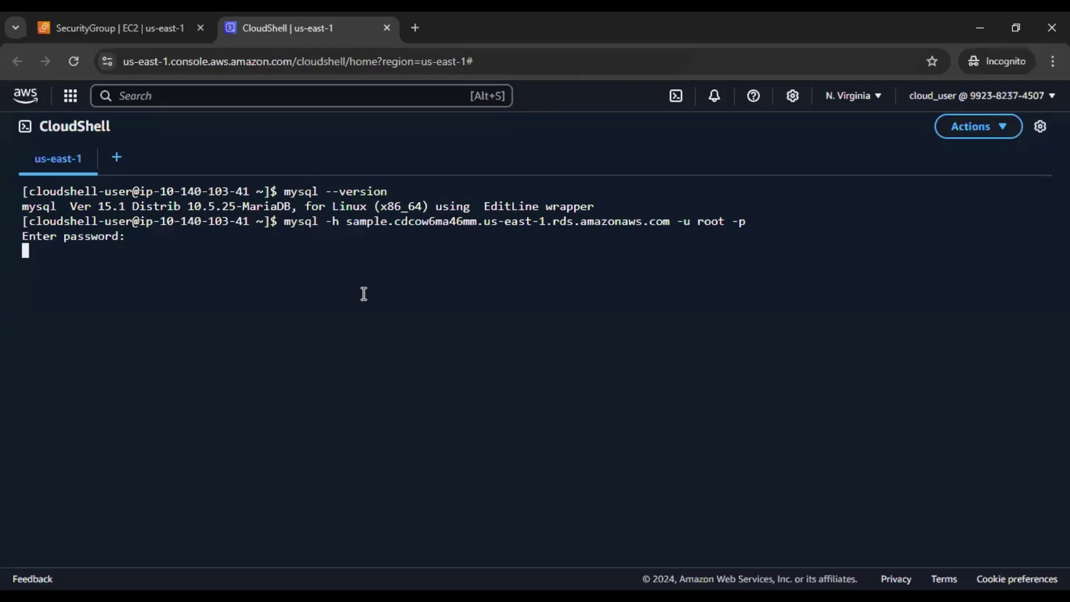
key("ctrl+c")
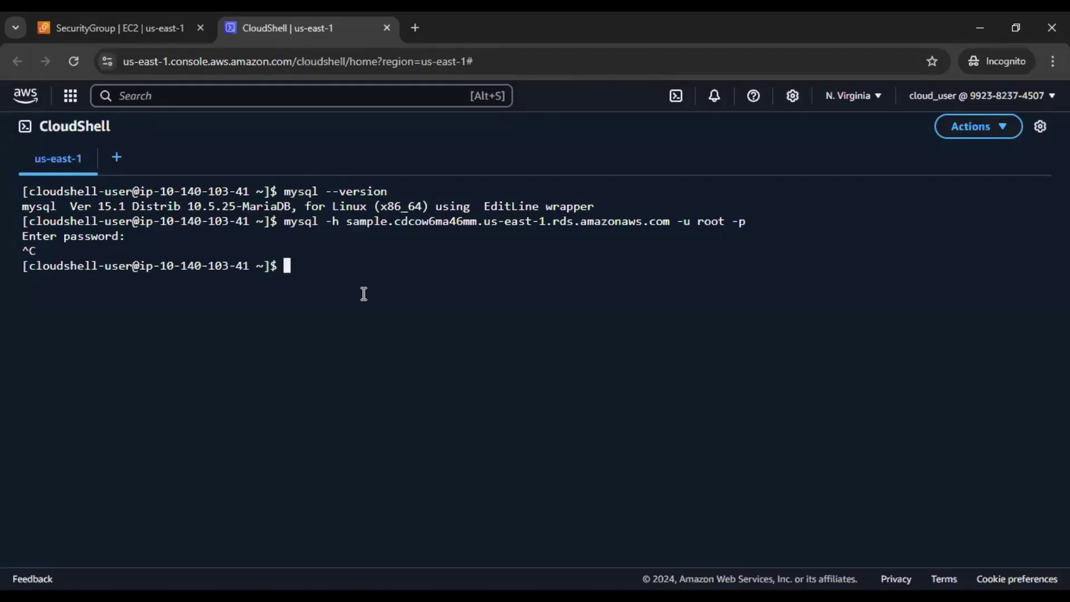
key("Up")
key("Return")
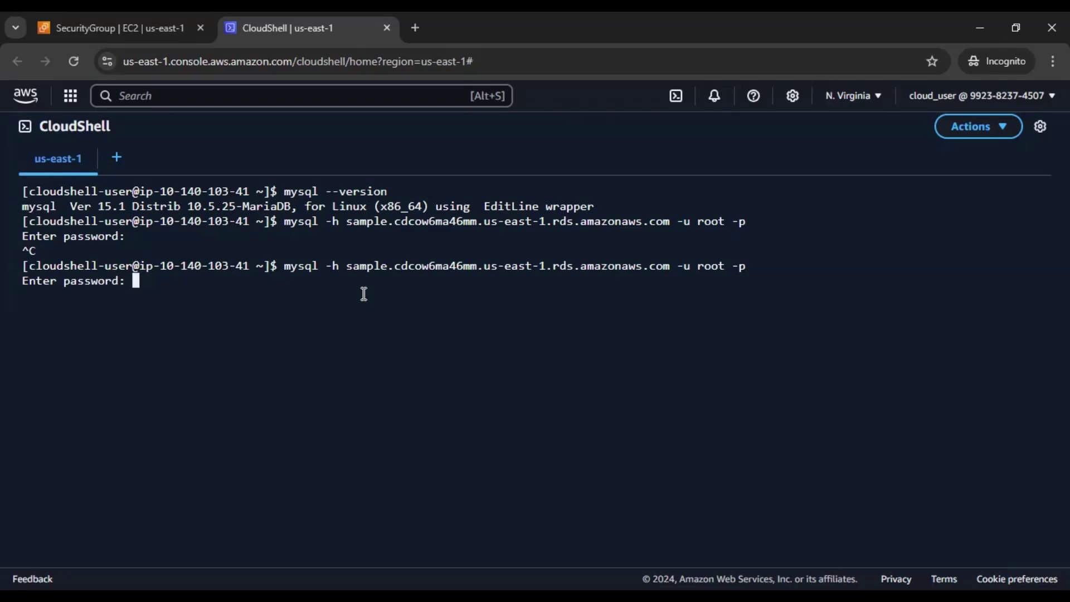
key("Return")
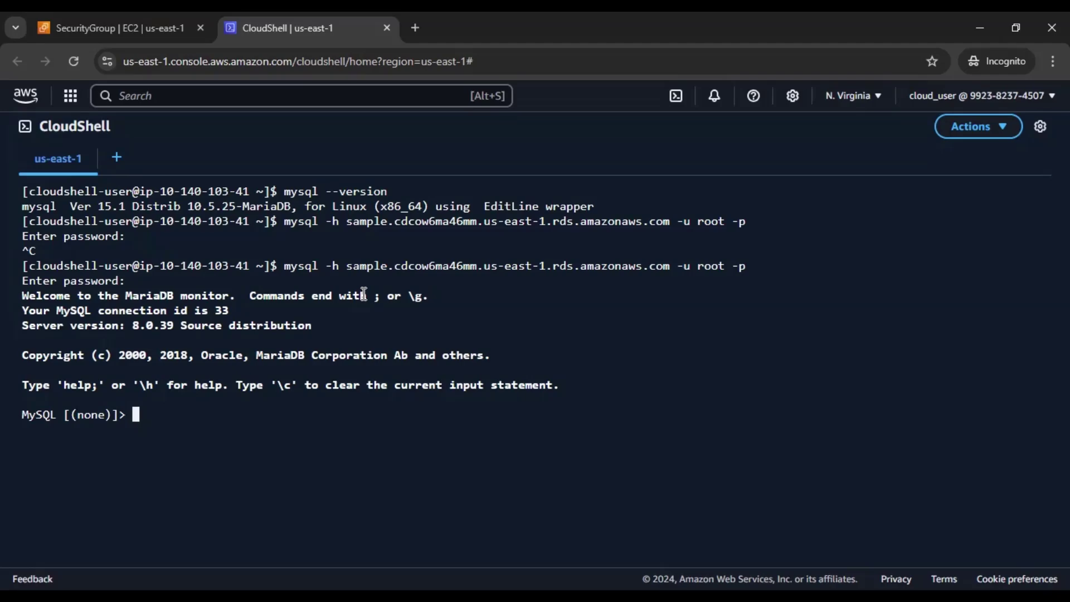
- List the databases on the MySQL server with show databases;
type("show datba")
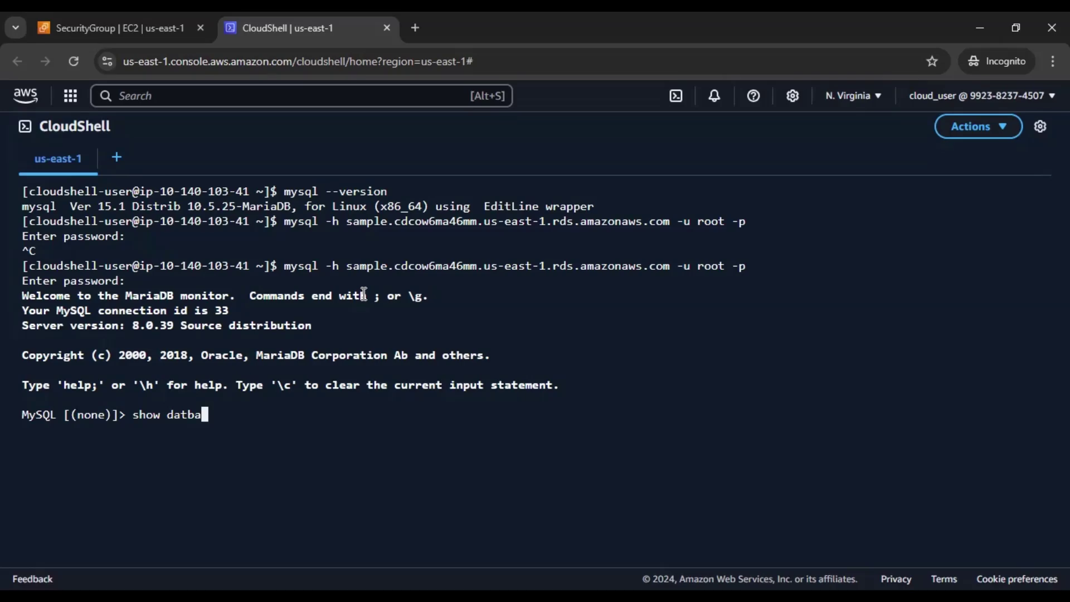
key("BackSpace")
key("BackSpace")
type("abases;")
key("Return")
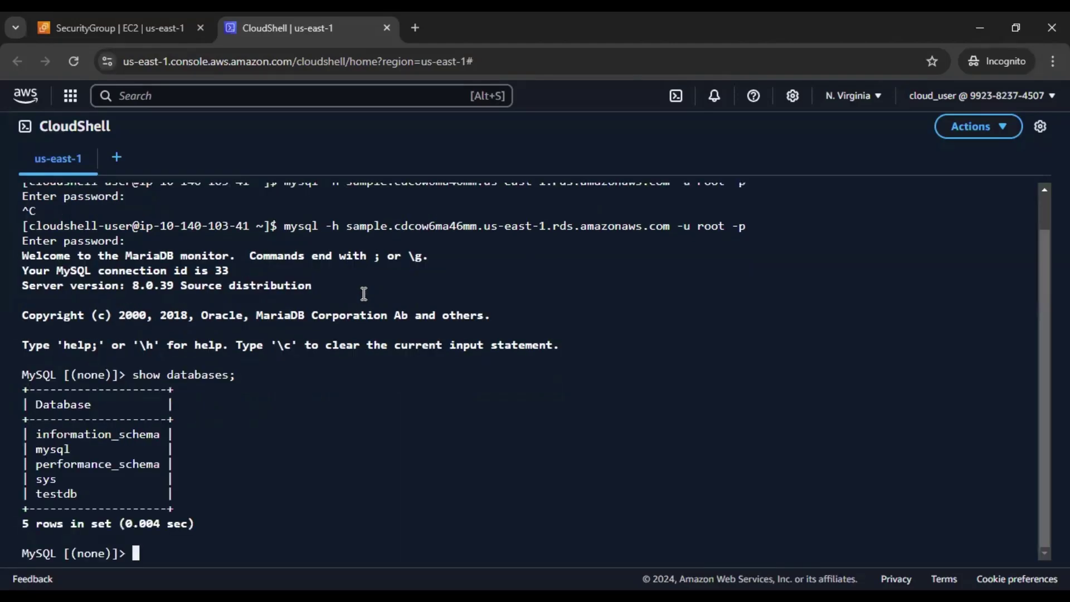
- Switch to the testdb database with use testdb; and list its tables with show tables;
double_click(73, 495)
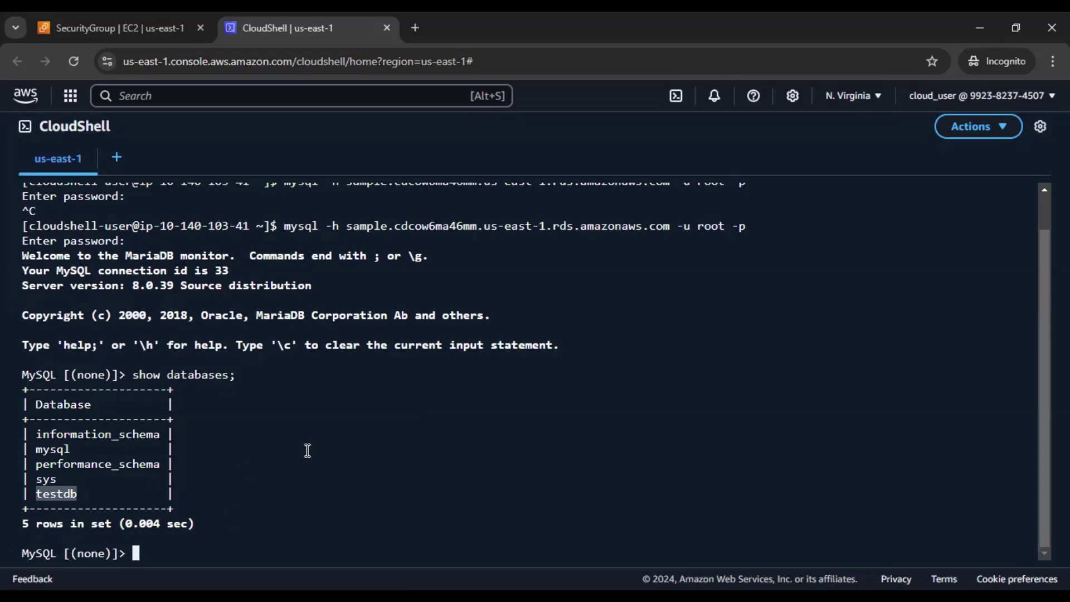
type("use")
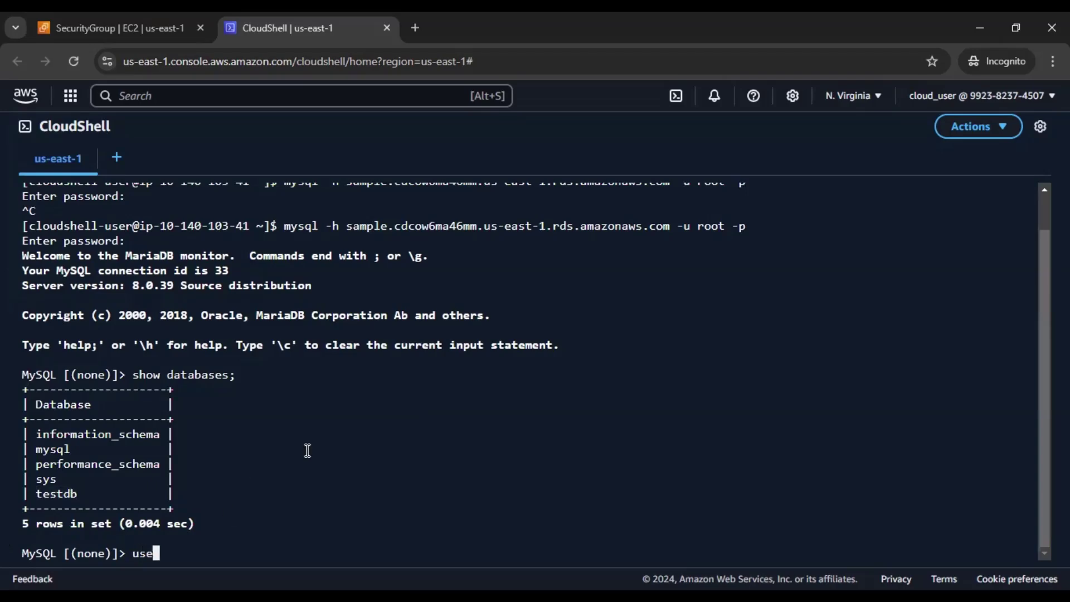
key("ctrl+v")
type(";")
key("Return")
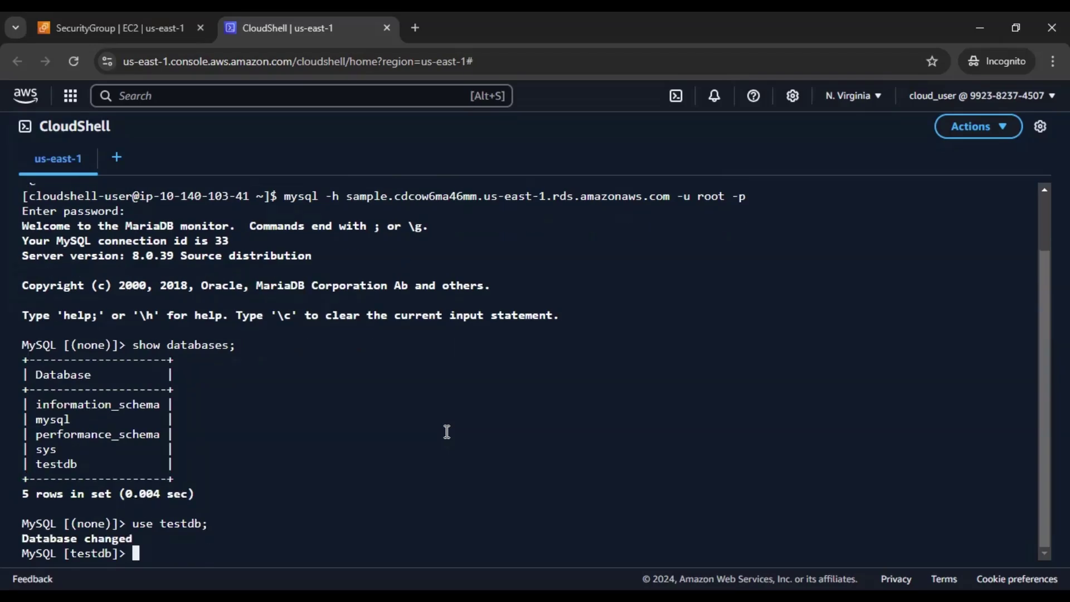
type("show tables;")
key("Return")
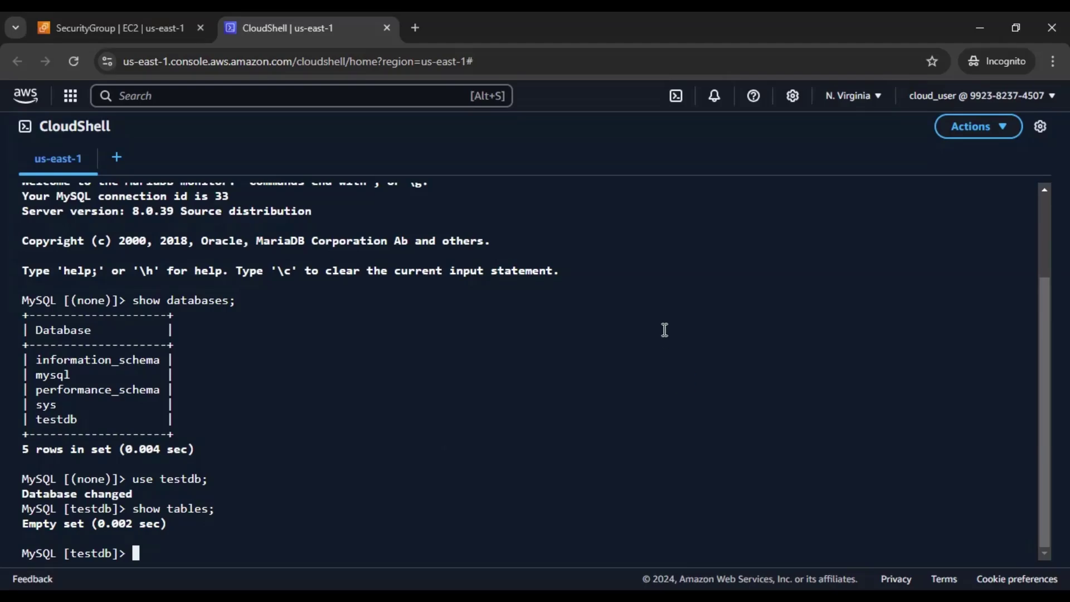
- Try to create tablespace ts1 by pasting CREATE TABLESPACE `ts1` ADD DATAFILE 'ts1.ibd' Engine=InnoDB; into the MySQL prompt
key("alt+Tab")
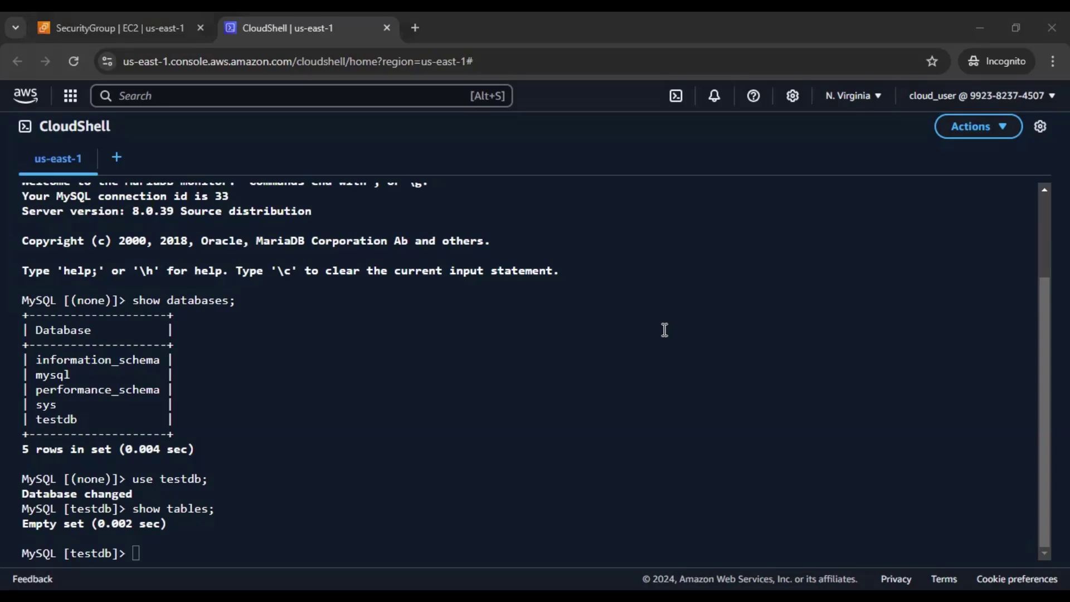
left_click(555, 393)
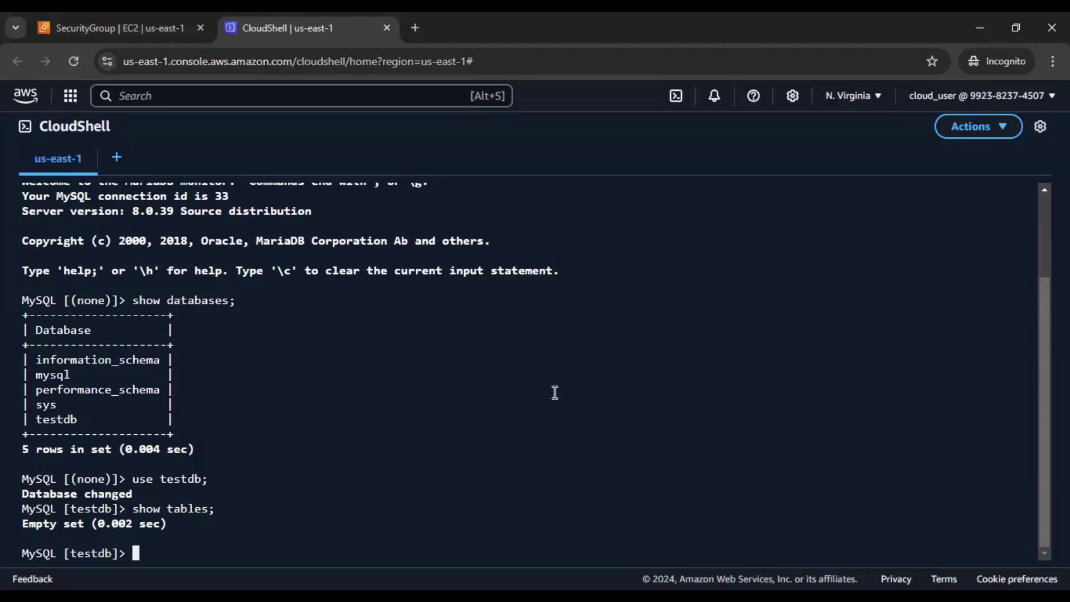
key("ctrl+v")
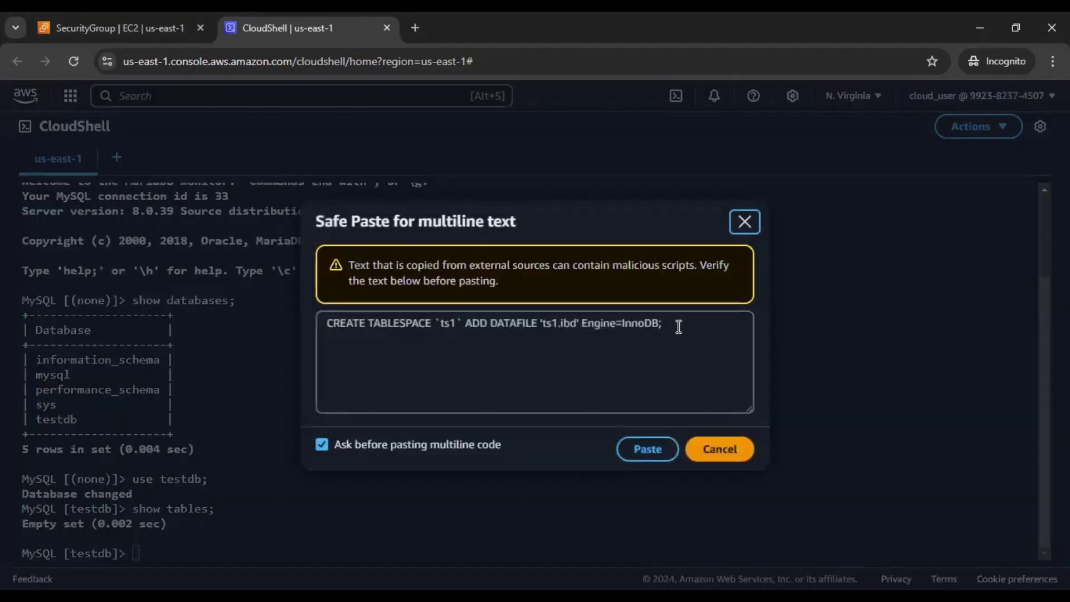
left_click_drag(678, 327, 304, 310)
left_click(478, 341)
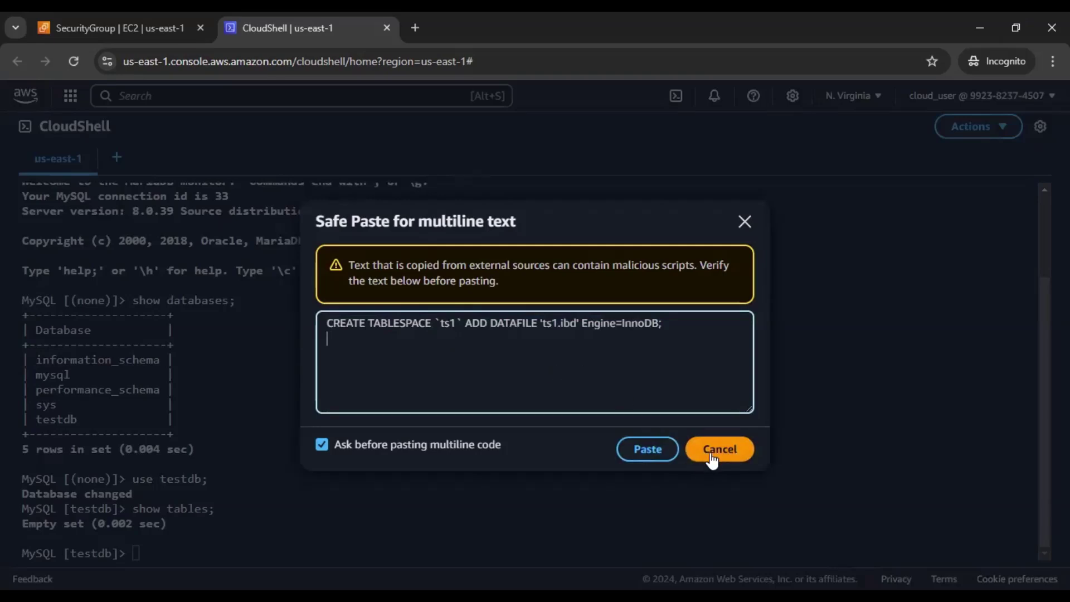
left_click(647, 449)
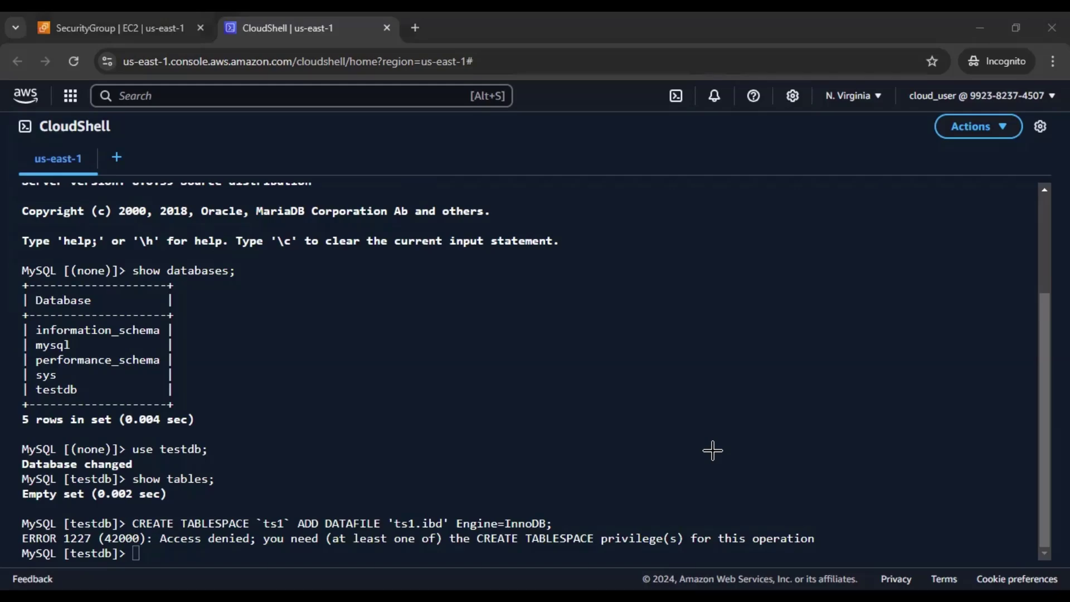
- Create a table named emp in testdb with the columns name char(50) and id int
left_click(365, 441)
type("CREATE TABLE")
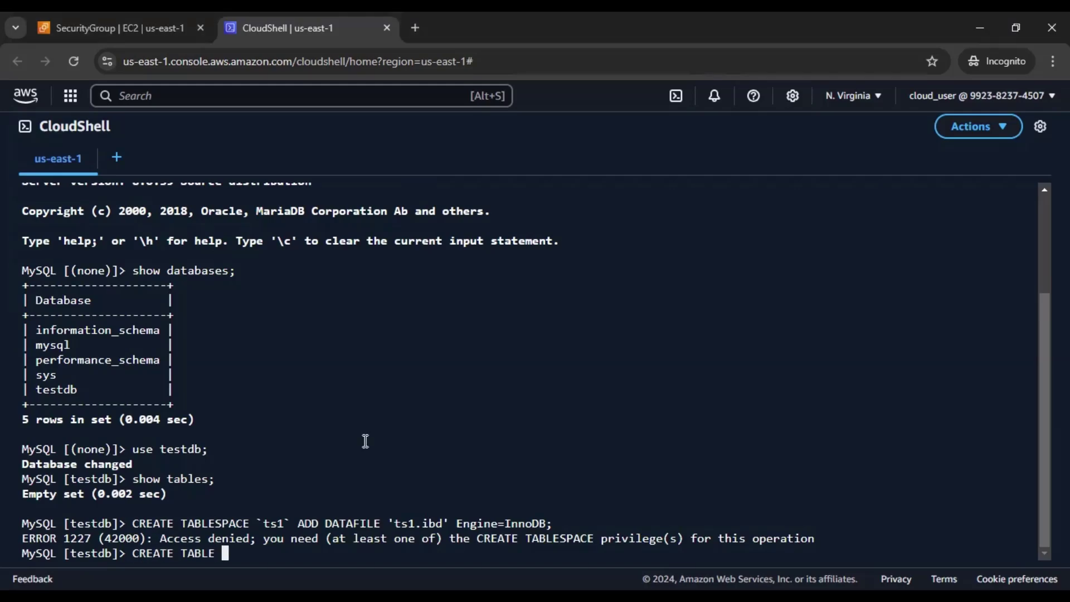
type(" emp (name char")
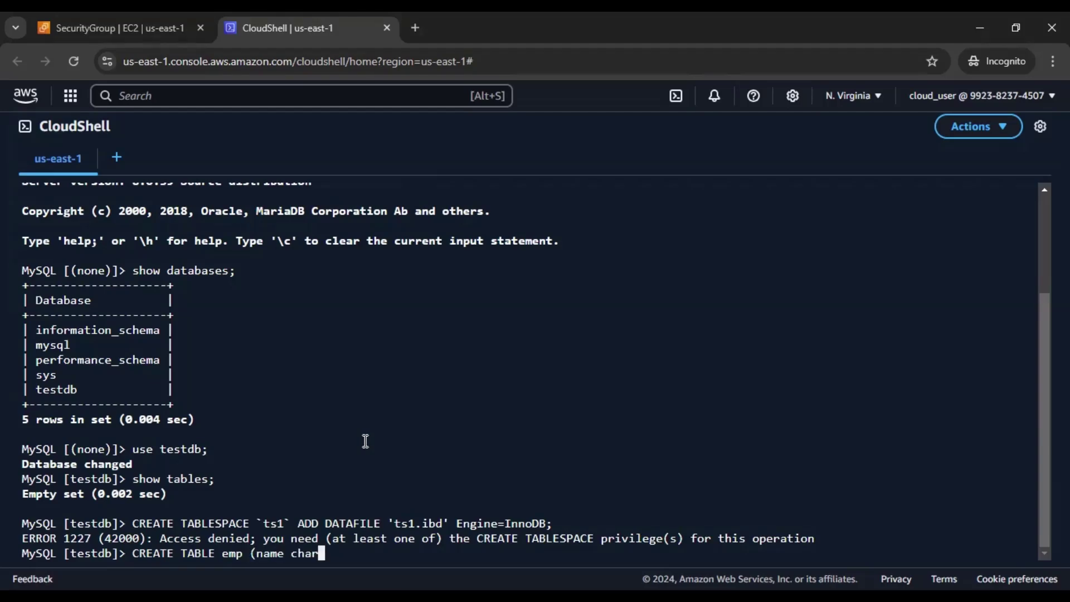
type("(50), id int);")
key("Return")
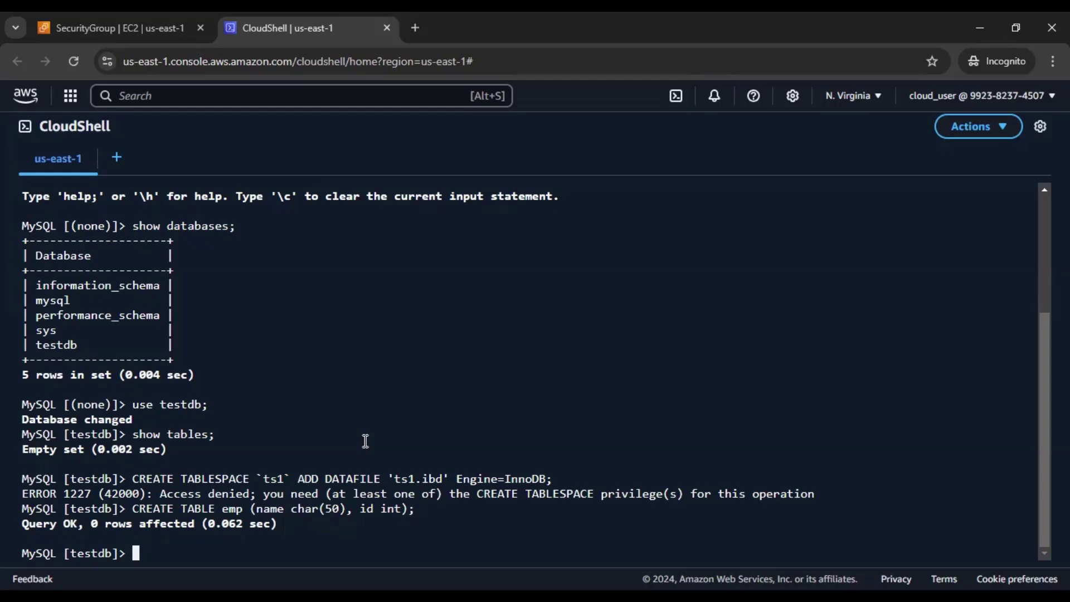
- Insert a first row into emp with an employee's first name and the id 40
type("insert into ")
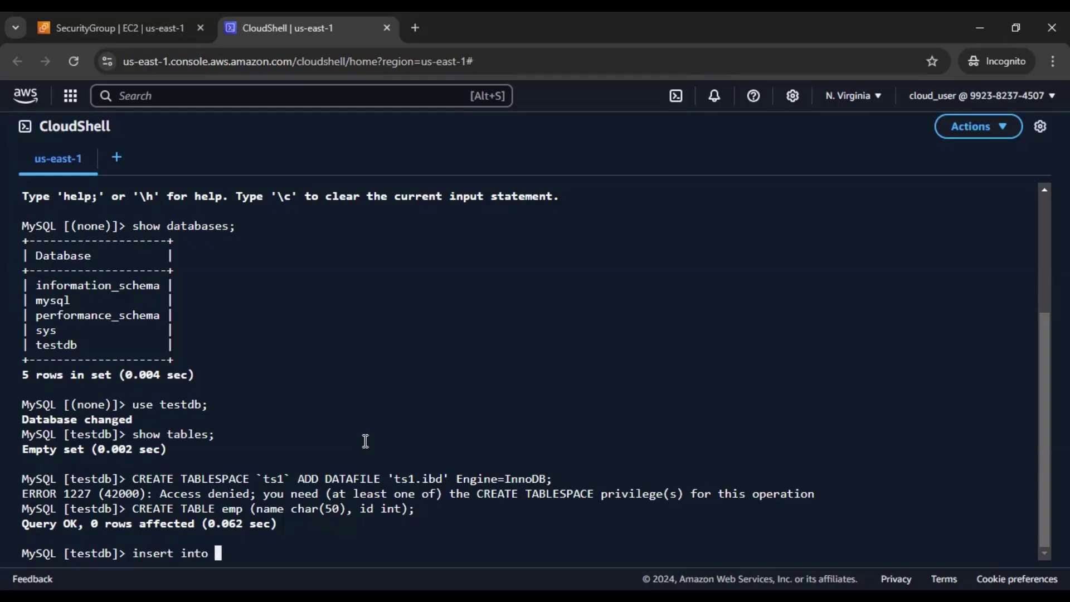
type("emp values ('John',")
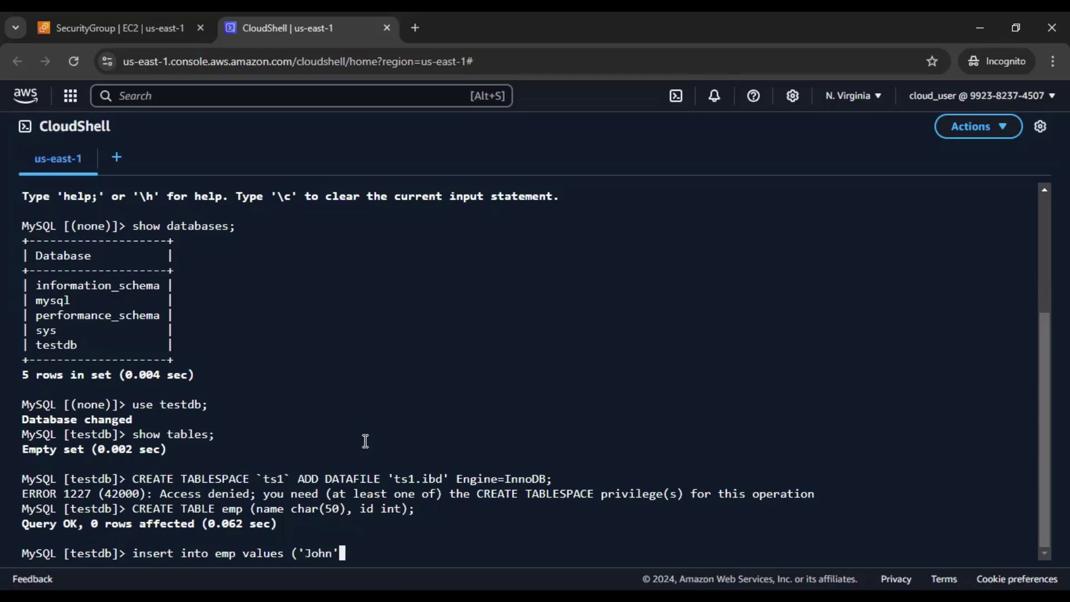
type("40);")
key("Return")
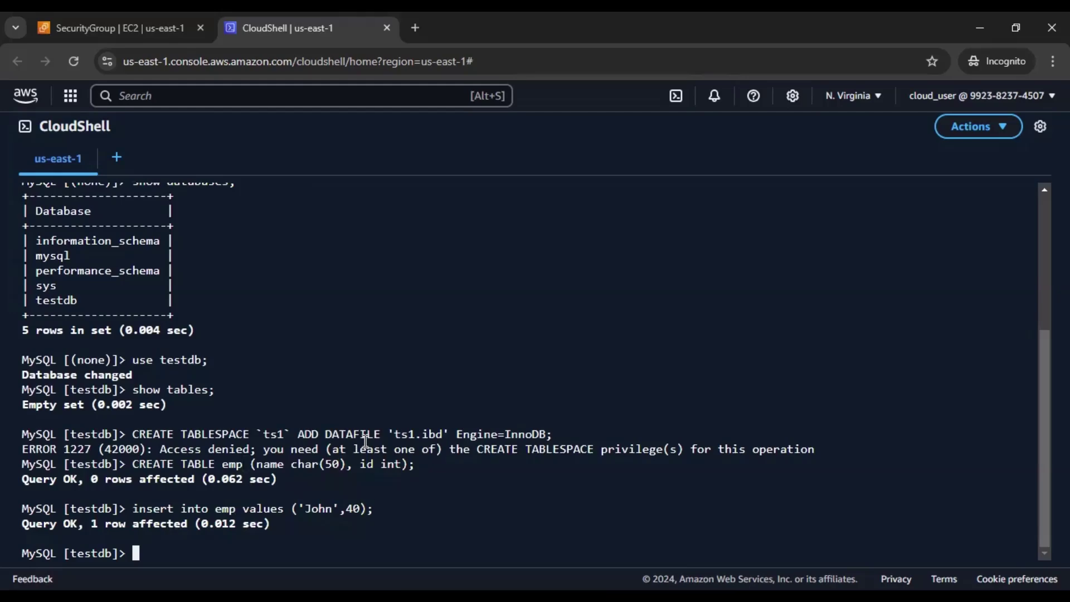
- Reuse the previous insert statement to add a second emp row with a different first name and the id 20
key("Up")
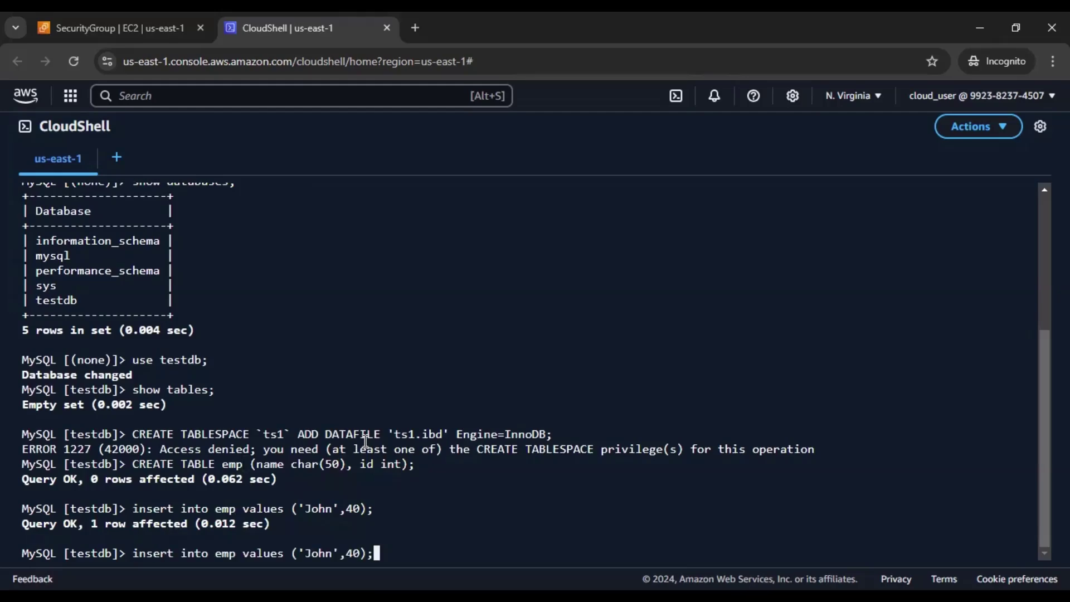
key("Left")
key("Left")
key("Left")
key("BackSpace")
type("2")
key("Left")
key("Left")
key("Left")
key("Left")
key("Left")
key("Left")
key("Left")
key("Left")
key("Right")
key("Right")
key("Right")
key("Right")
key("Right")
key("Right")
key("Left")
key("BackSpace")
key("BackSpace")
key("BackSpace")
key("BackSpace")
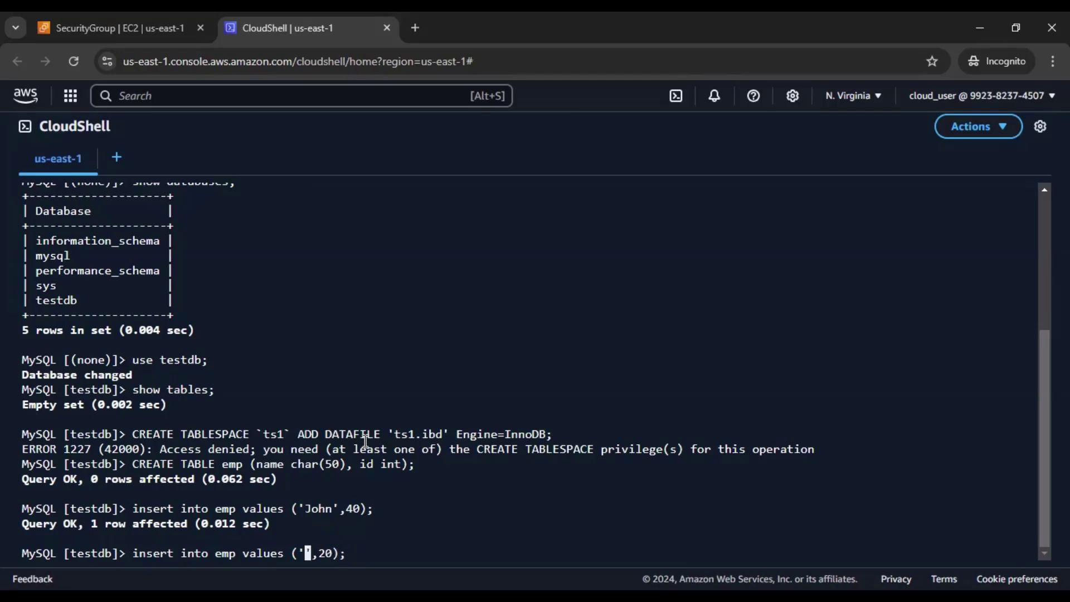
type("Harry")
key("Return")
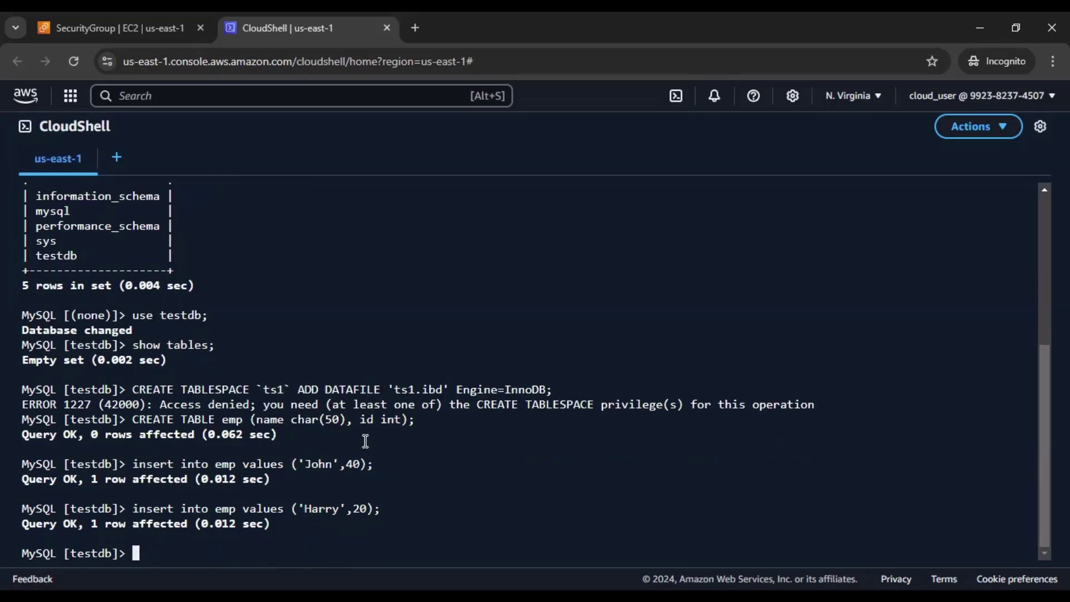
- Query all rows of the emp table with select * from emp;
type("slect * from ")
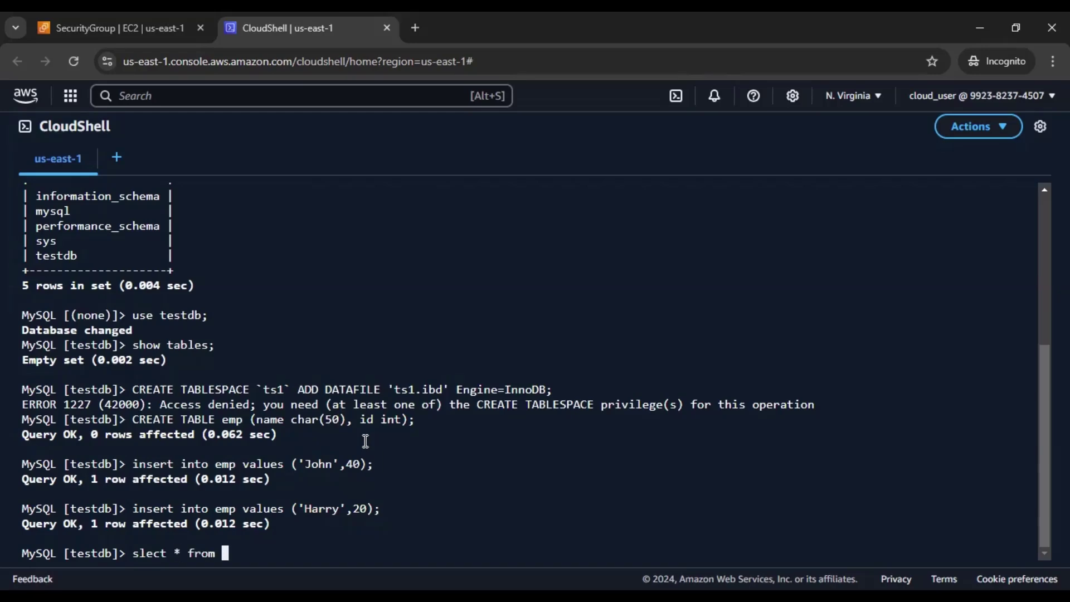
type("emp;")
key("Return")
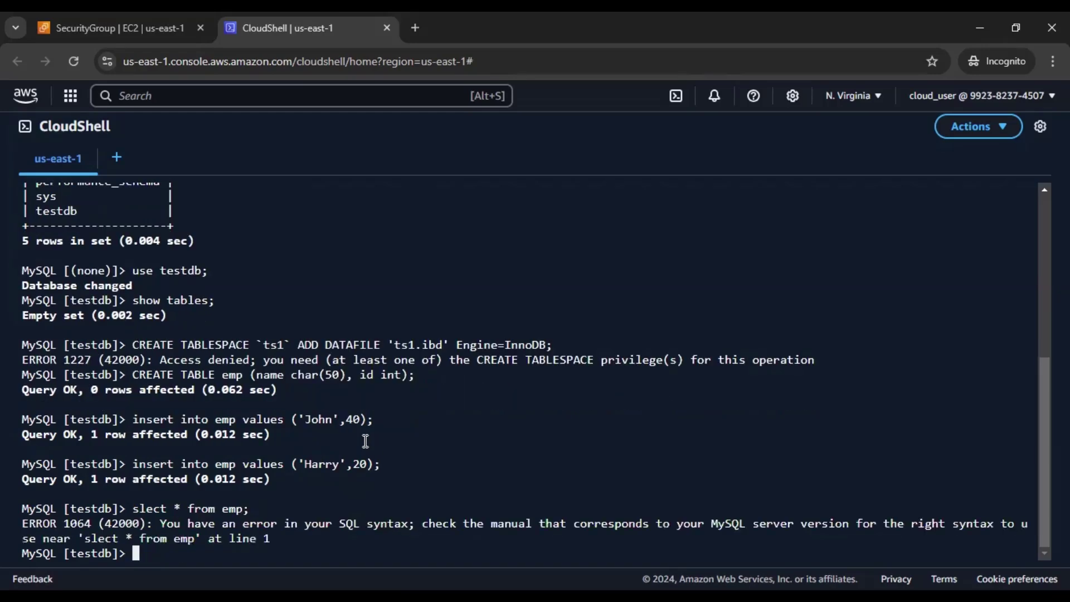
key("Up")
key("Home")
key("Right")
type("e")
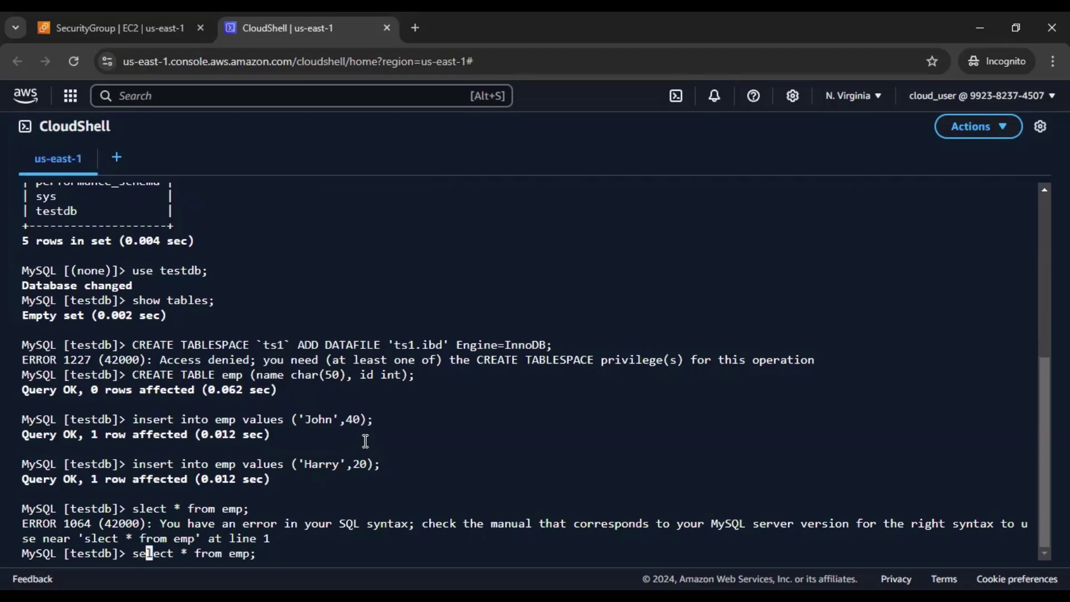
key("Return")
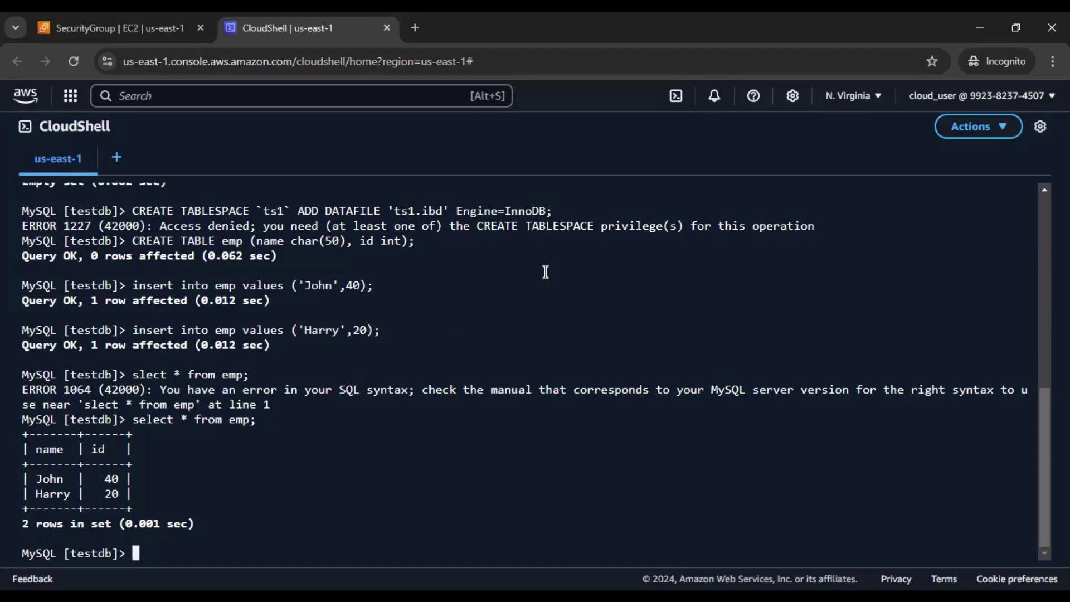
- Dismiss the security group's rule-modification notice and open the Amazon RDS dashboard in its place
left_click(622, 325)
left_click(53, 23)
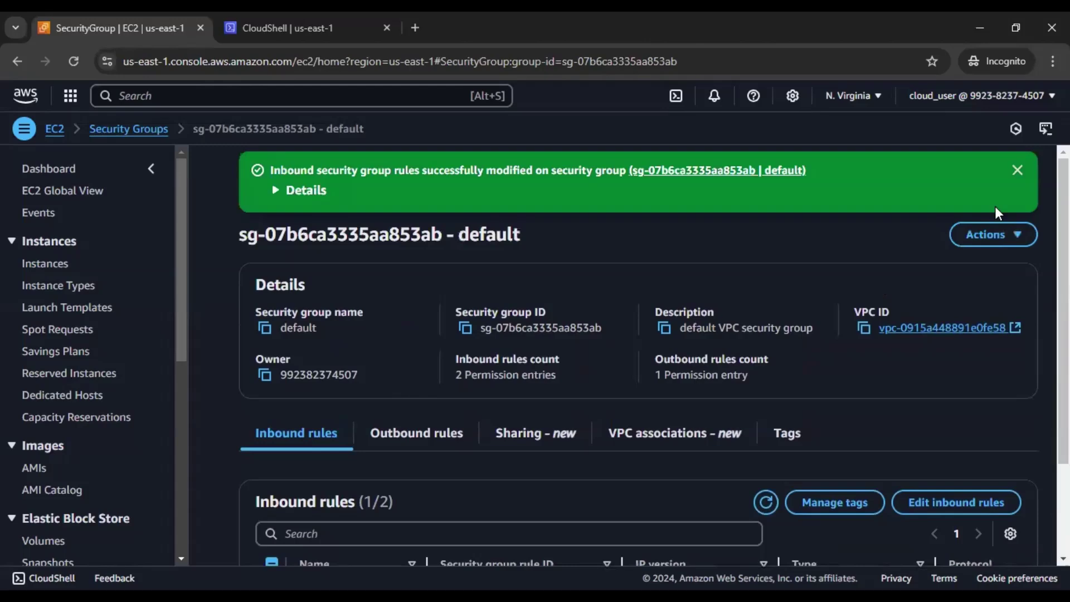
left_click(1019, 172)
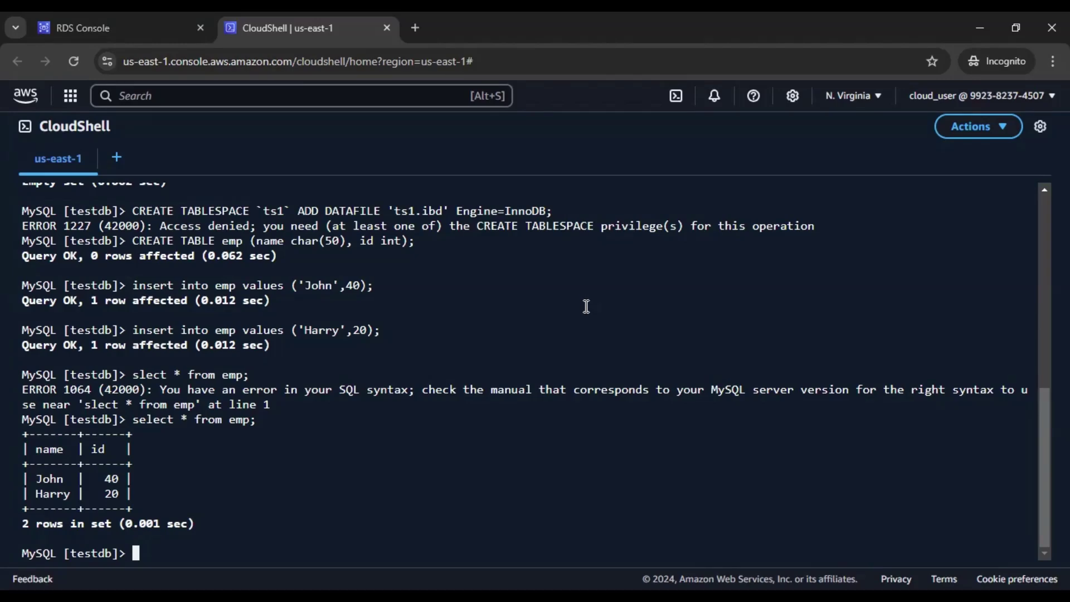
key("ctrl+shift+Tab")
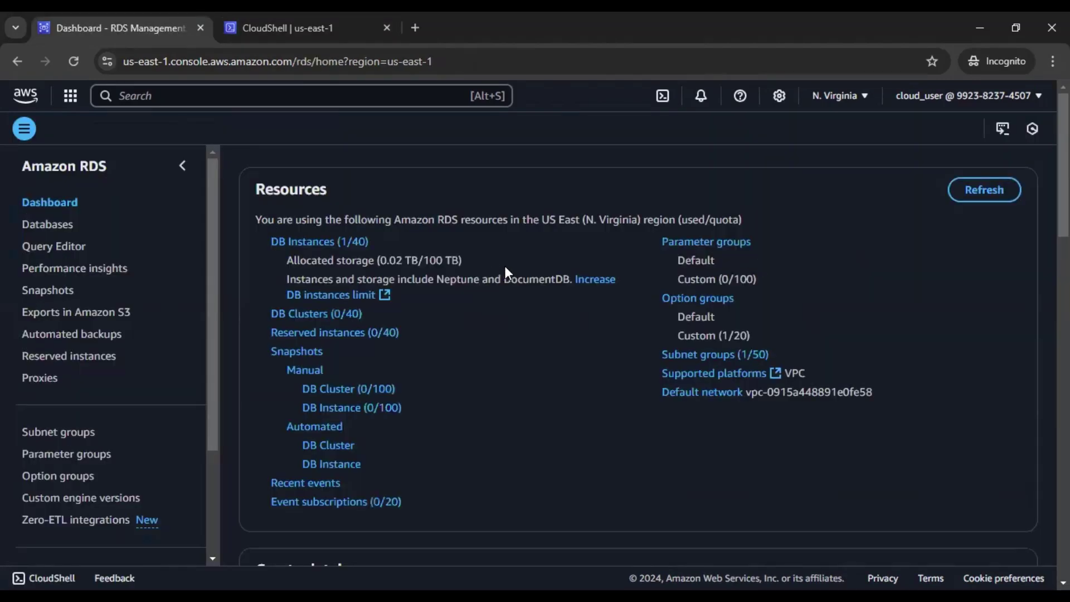
- In the list of DB instances, check the sample database's Multi-AZ value and select that database
left_click(337, 244)
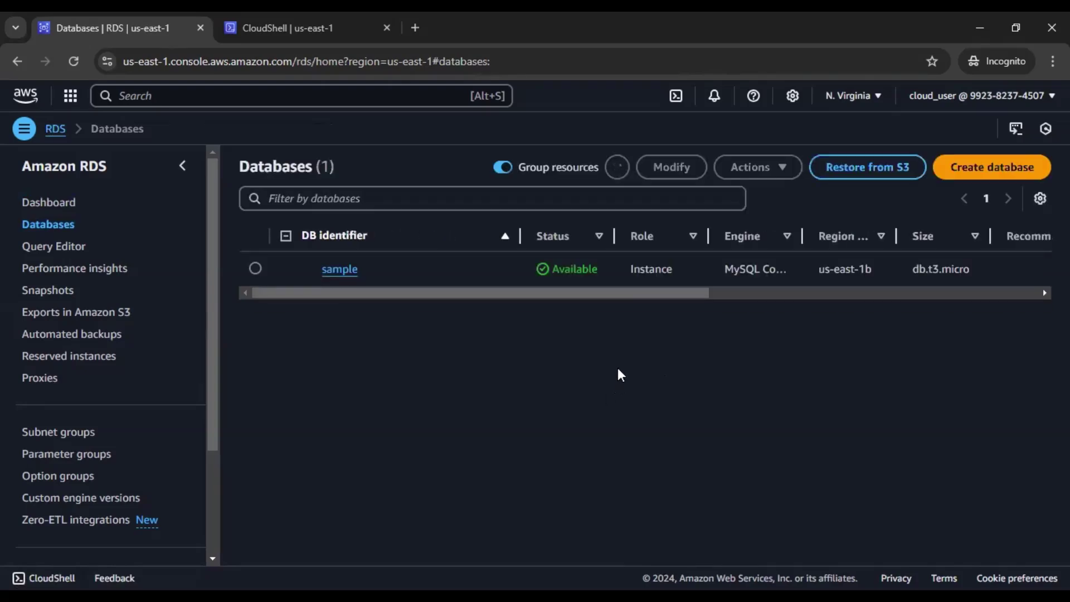
left_click_drag(636, 295, 745, 270)
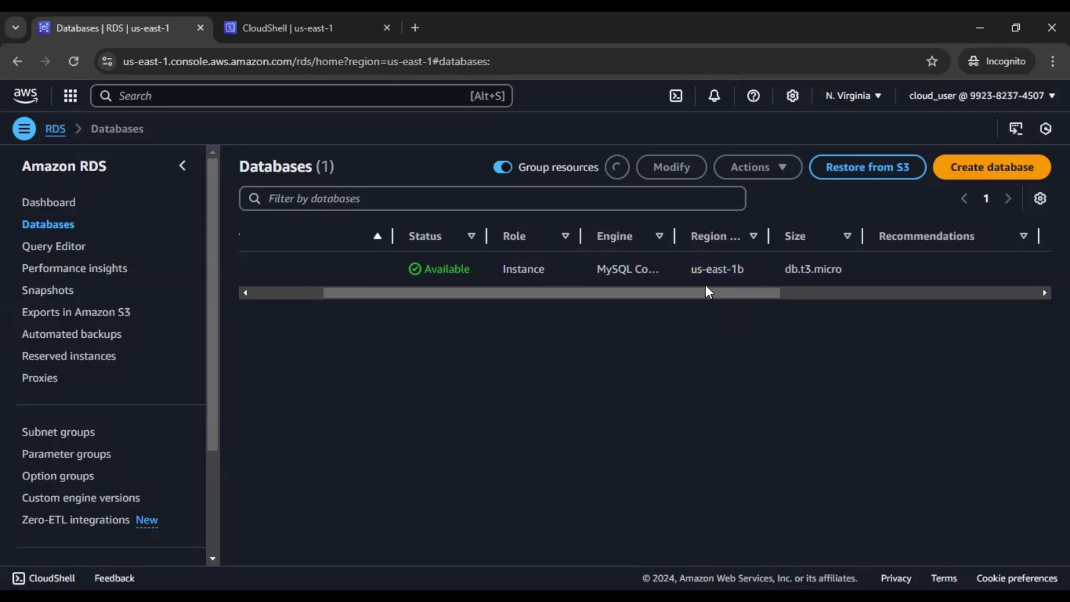
left_click_drag(773, 296, 1003, 295)
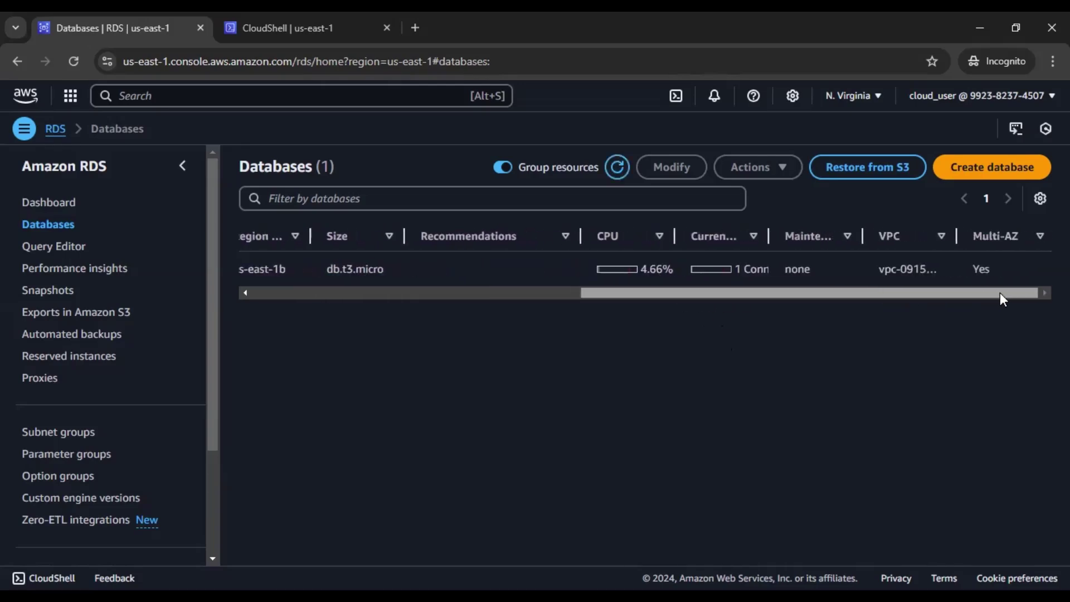
double_click(978, 269)
left_click(923, 280)
left_click_drag(884, 294, 516, 299)
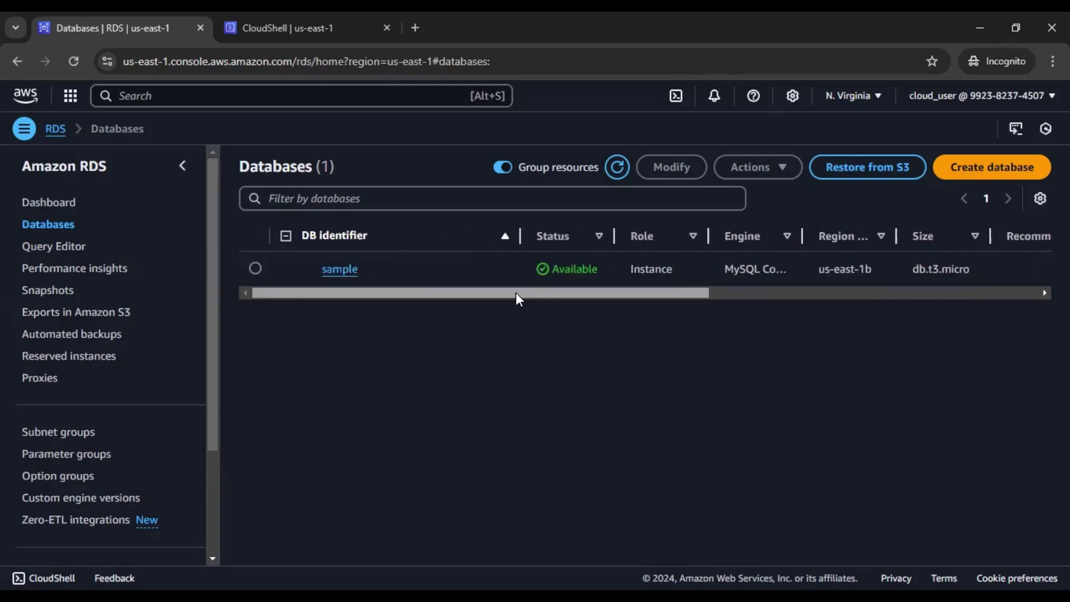
left_click(254, 268)
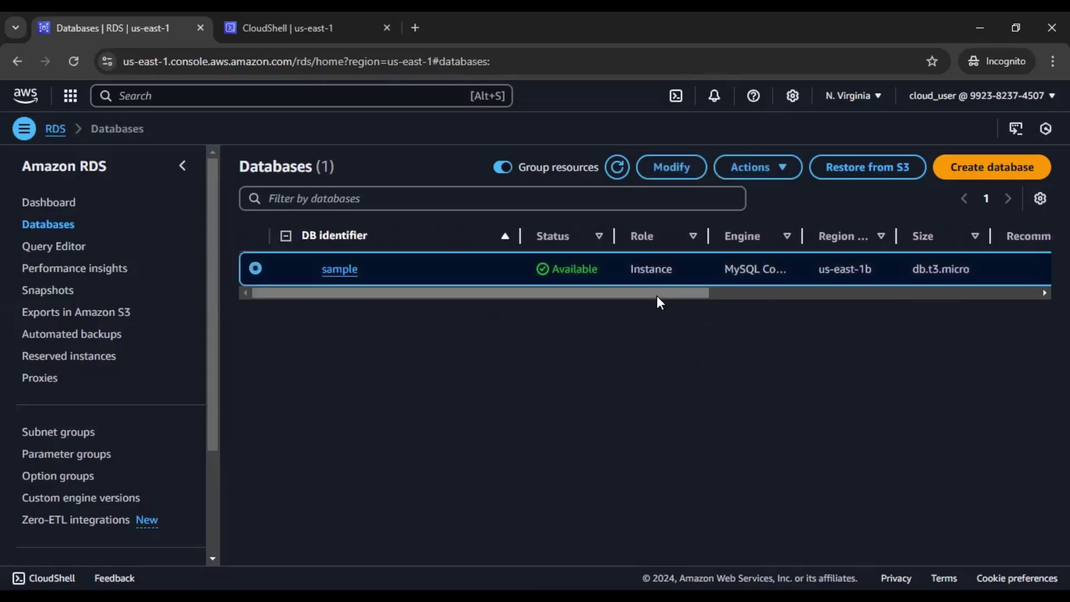
left_click_drag(656, 296, 618, 306)
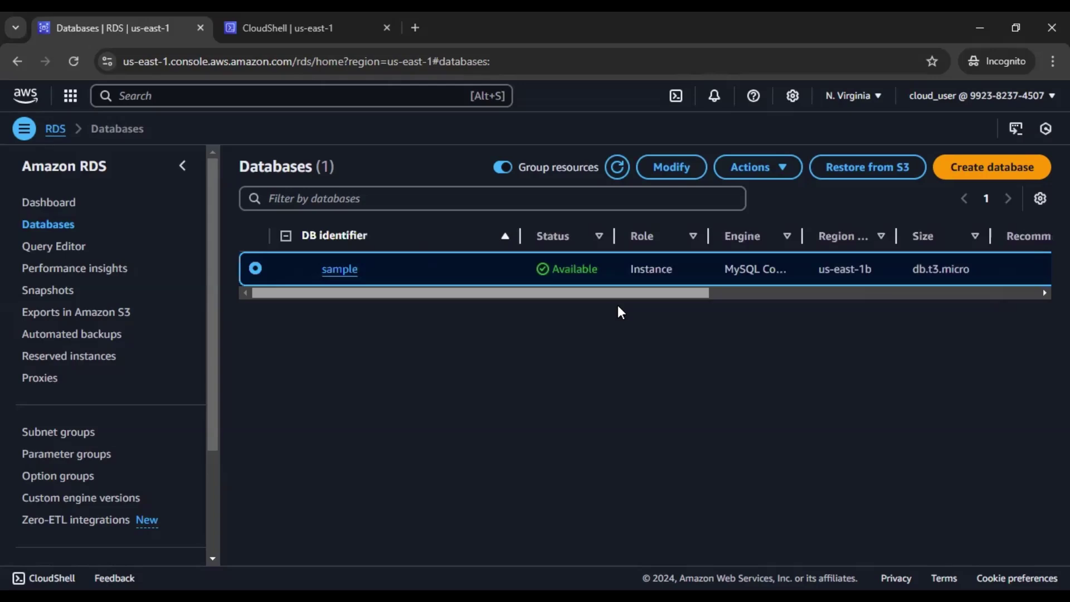